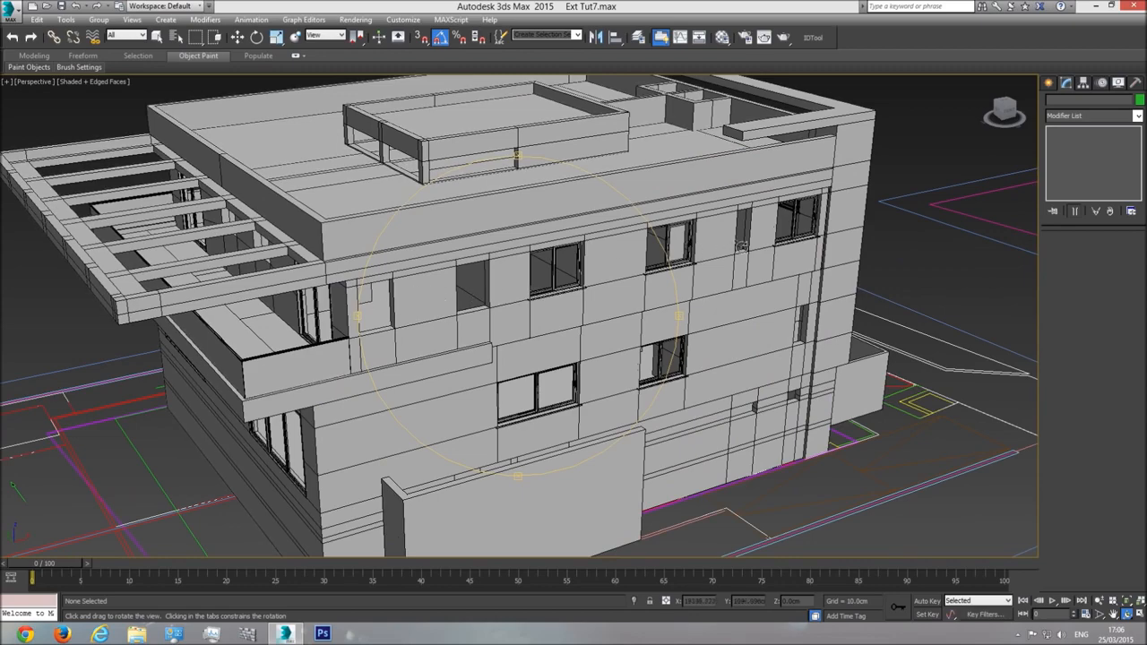
# Examine the side facade's window openings and installed windows from several perspective angles
pyautogui.moveTo(464, 316); pyautogui.dragTo(869, 325)
pyautogui.moveTo(570, 345); pyautogui.dragTo(559, 296, button='middle')
pyautogui.scroll(-3, 557, 295)
pyautogui.moveTo(538, 320); pyautogui.dragTo(577, 321)
pyautogui.scroll(8, 564, 314)
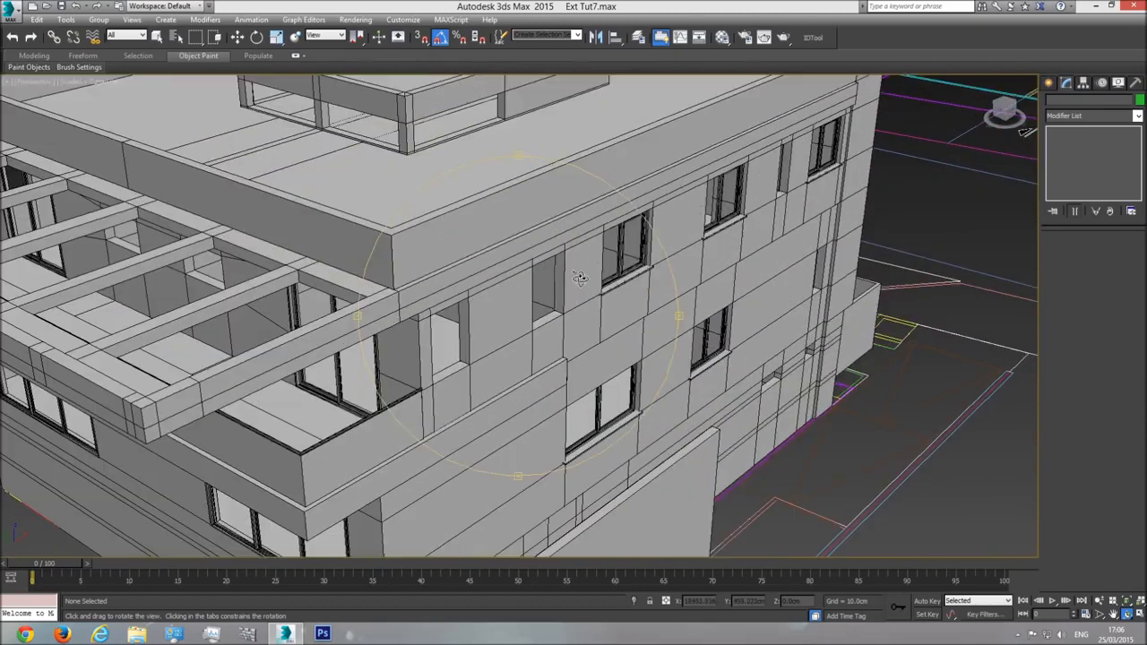
pyautogui.rightClick(607, 271)
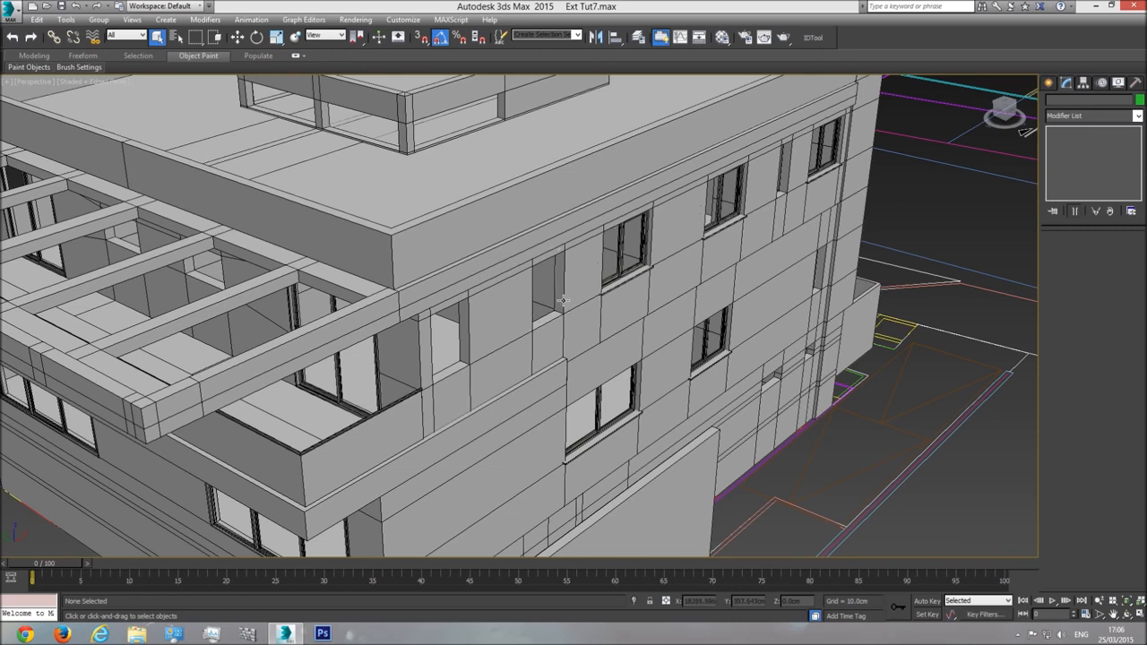
# Show the facade in the front view with Realistic shading so the empty window openings stand out
pyautogui.press('f')
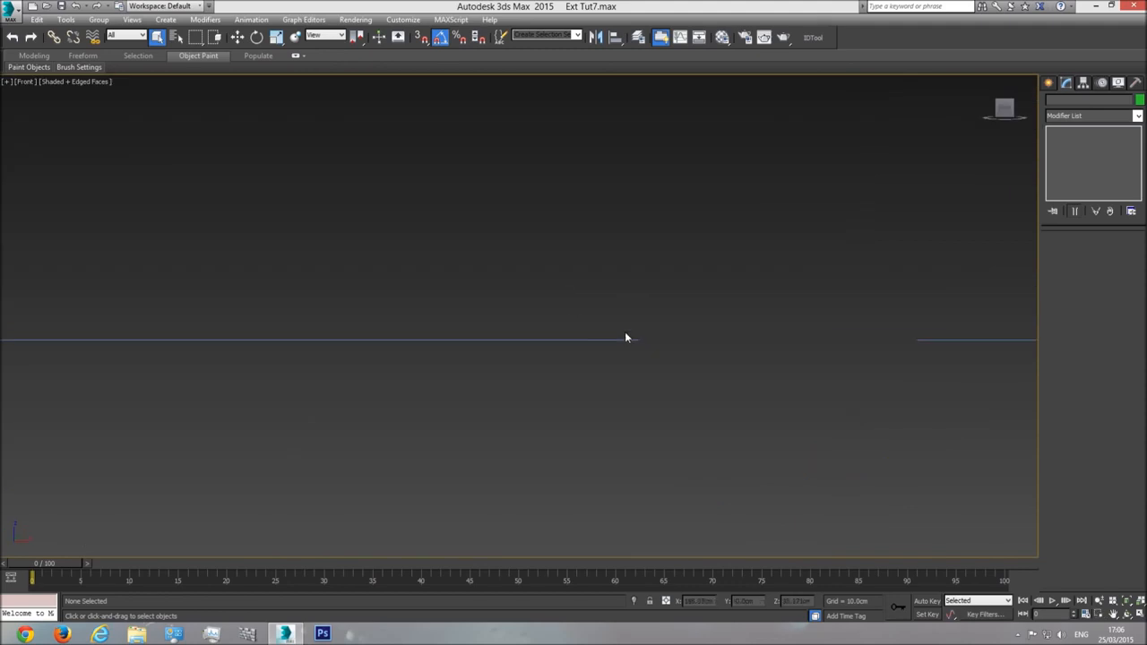
pyautogui.scroll(-3, 801, 307)
pyautogui.moveTo(921, 311); pyautogui.dragTo(660, 334, button='middle')
pyautogui.scroll(10, 663, 331)
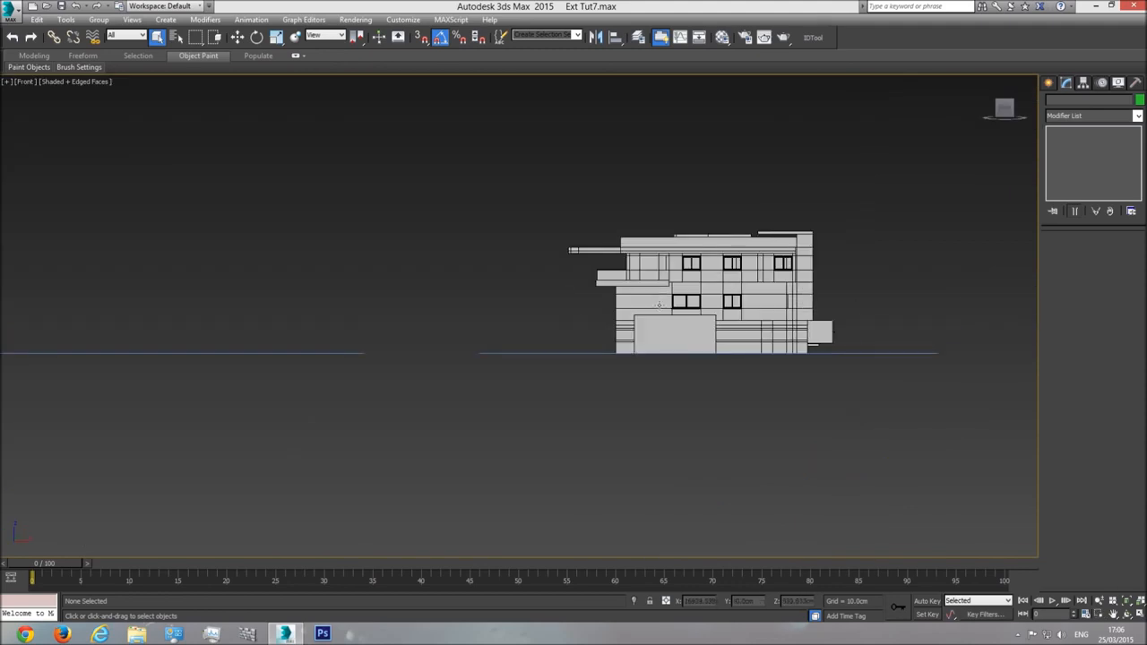
pyautogui.scroll(4, 718, 269)
pyautogui.moveTo(958, 225); pyautogui.dragTo(771, 237, button='middle')
pyautogui.scroll(-4, 770, 237)
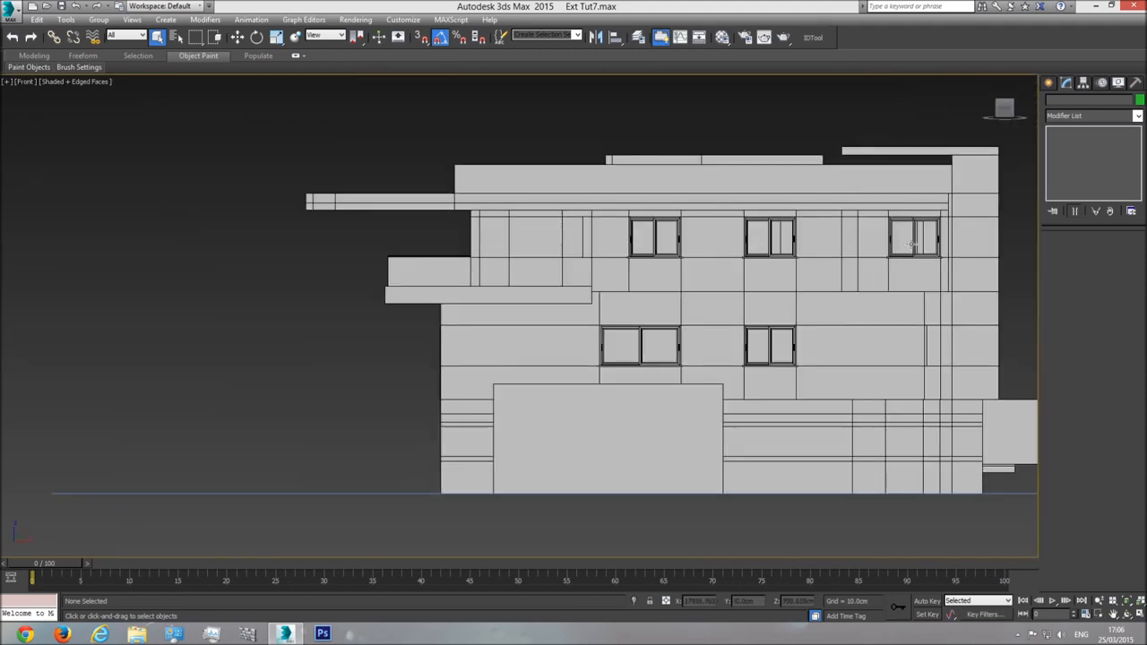
pyautogui.scroll(4, 666, 244)
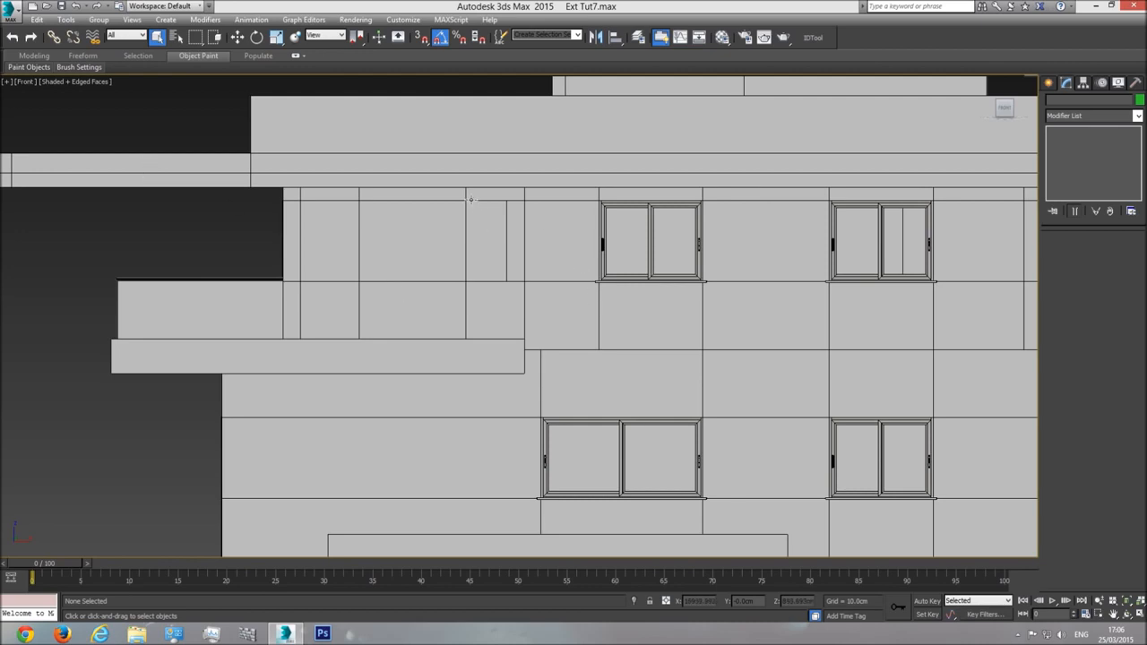
pyautogui.click(86, 85)
pyautogui.click(113, 95)
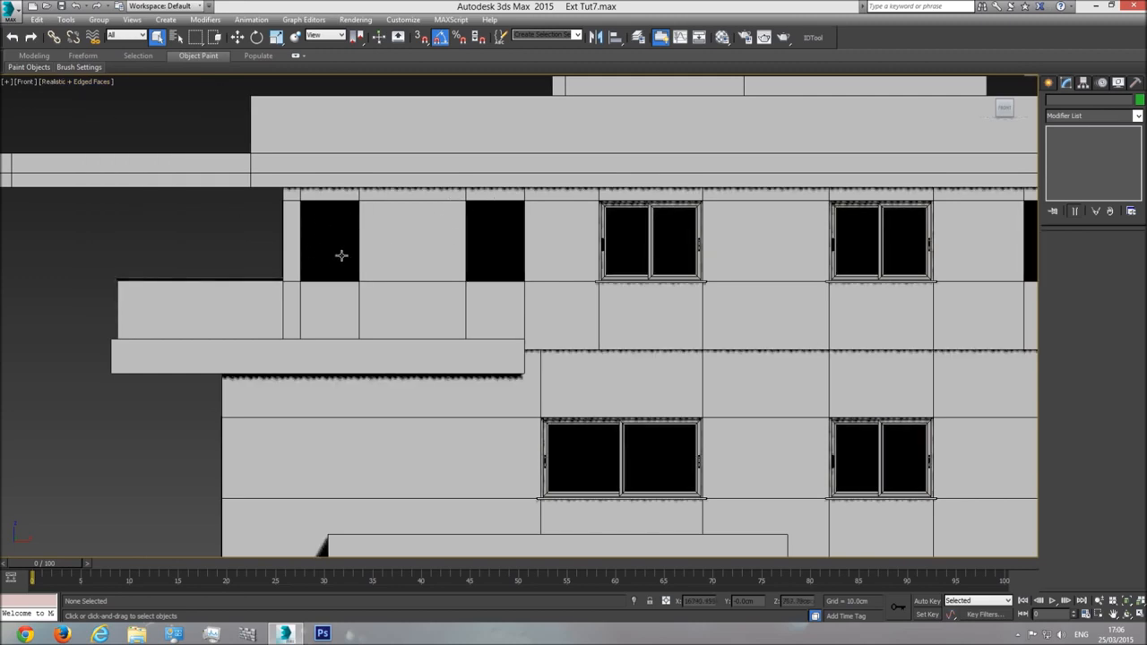
# Copy the top floor's leftmost double window group into the narrower empty opening beside it
pyautogui.click(627, 226)
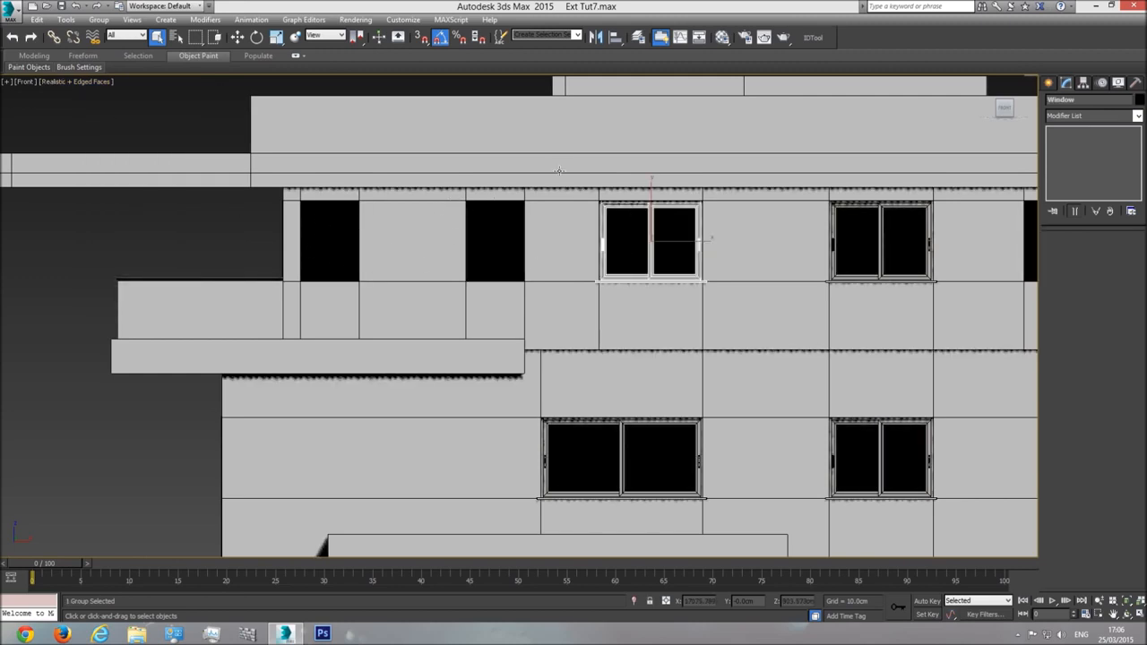
pyautogui.click(236, 37)
pyautogui.keyDown('shift'); pyautogui.moveTo(673, 257); pyautogui.dragTo(504, 266); pyautogui.keyUp('shift')
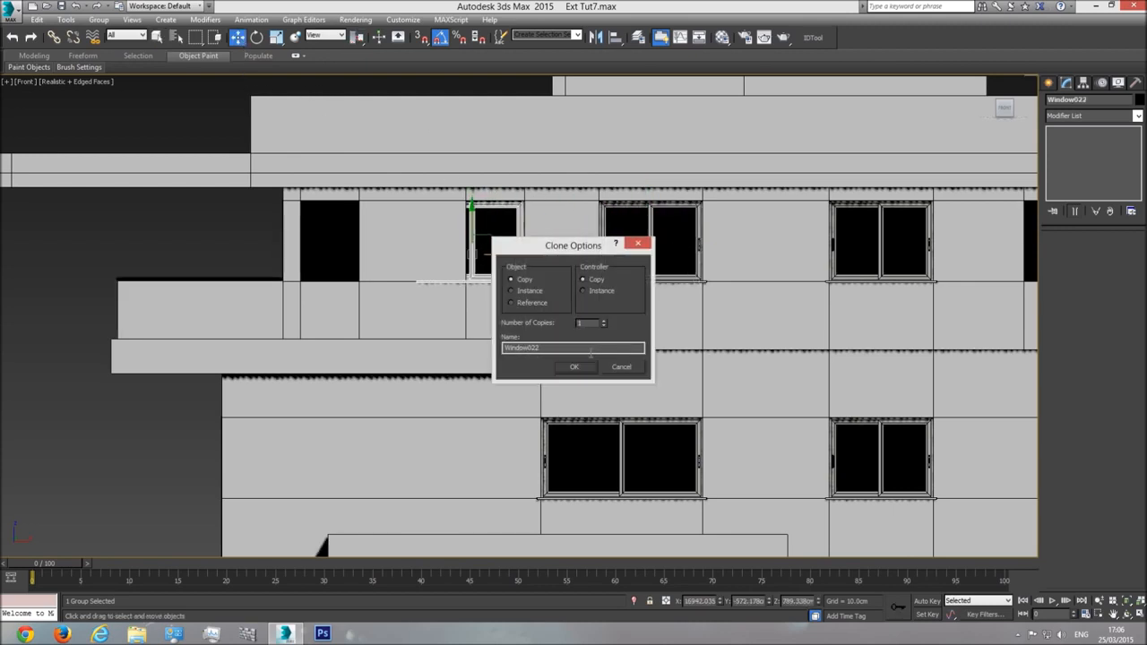
pyautogui.click(574, 367)
# Open the copied window group and isolate its double window frame
pyautogui.scroll(5, 469, 245)
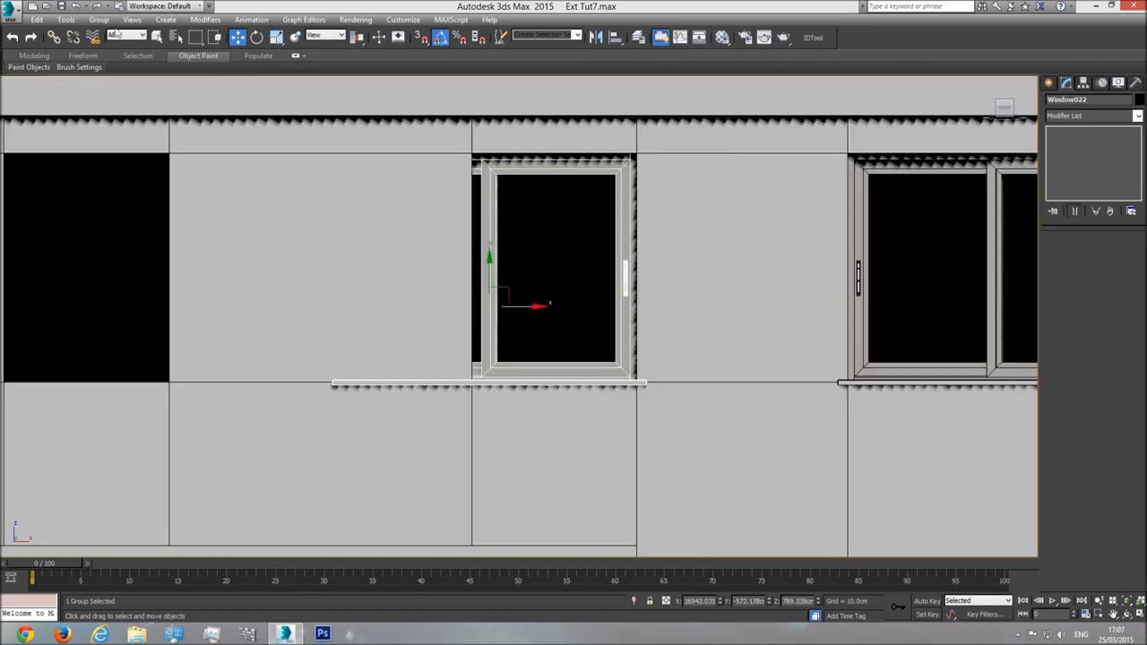
pyautogui.click(99, 18)
pyautogui.click(112, 66)
pyautogui.click(511, 189)
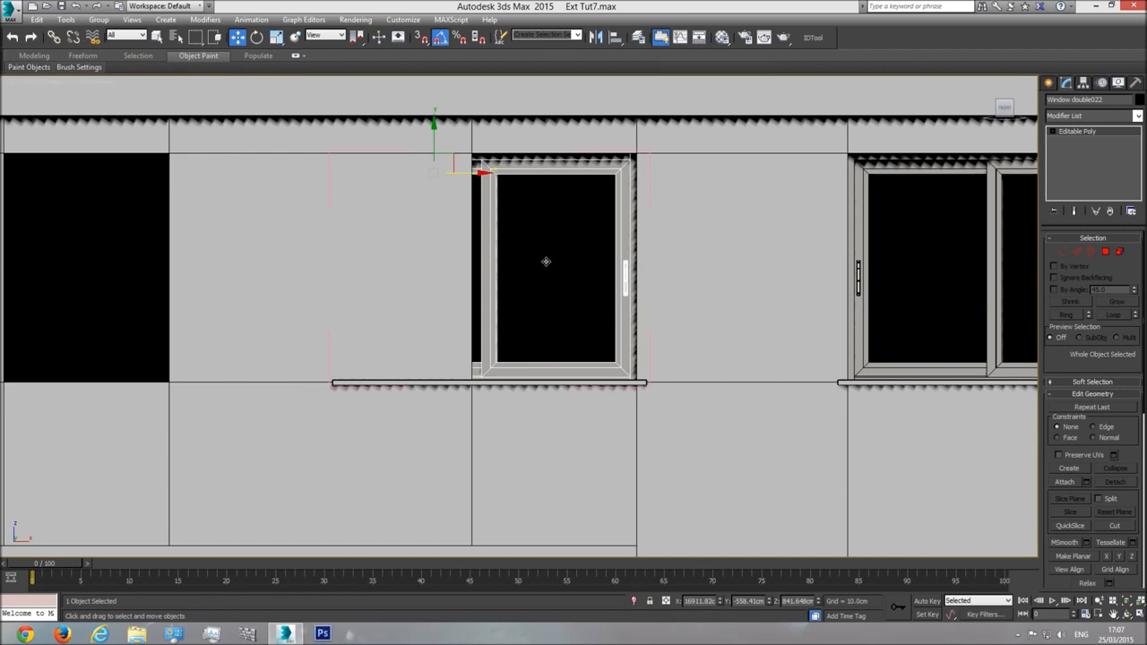
pyautogui.click(634, 600)
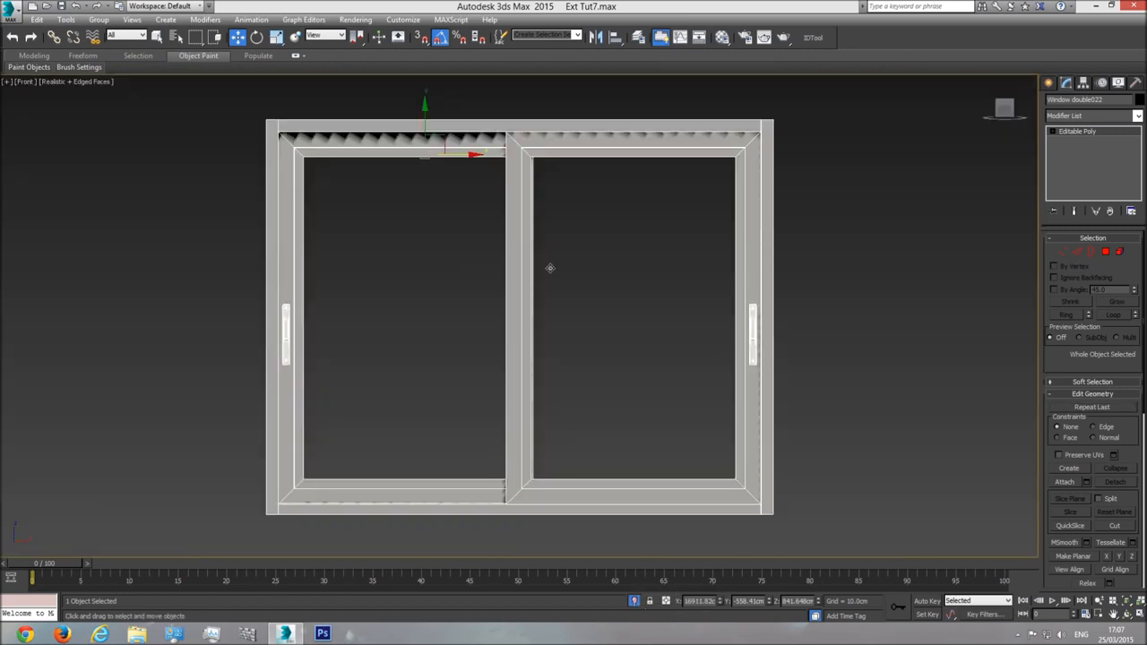
# Delete the left sash of the copied window together with its glass and handle
pyautogui.click(1118, 253)
pyautogui.click(411, 144)
pyautogui.click(157, 37)
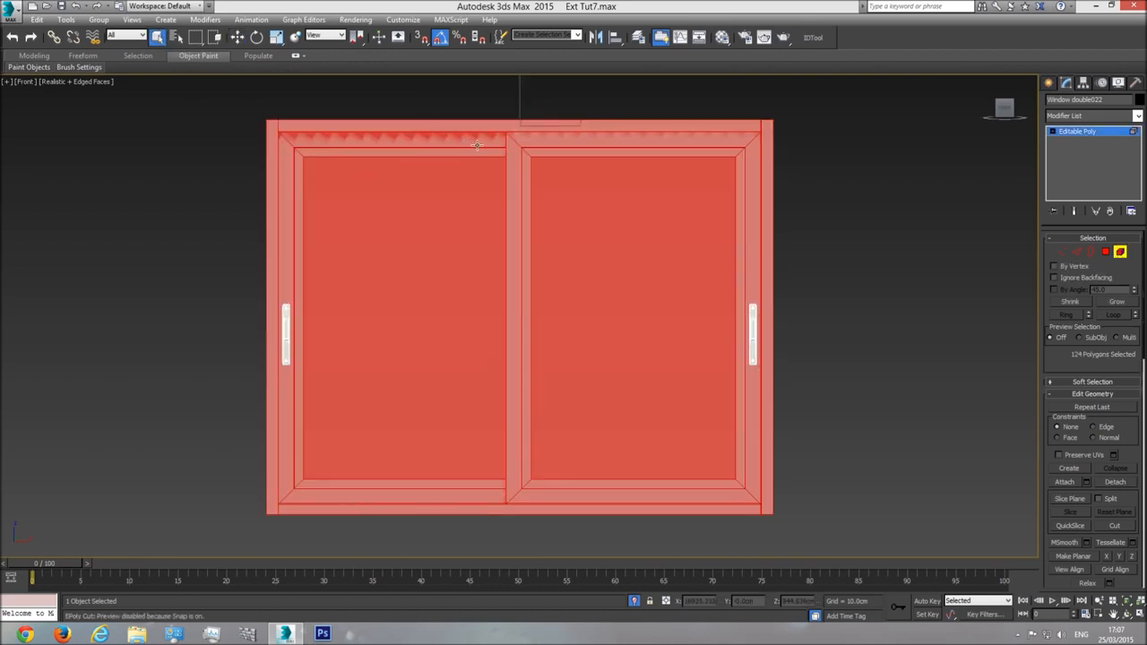
pyautogui.click(285, 495)
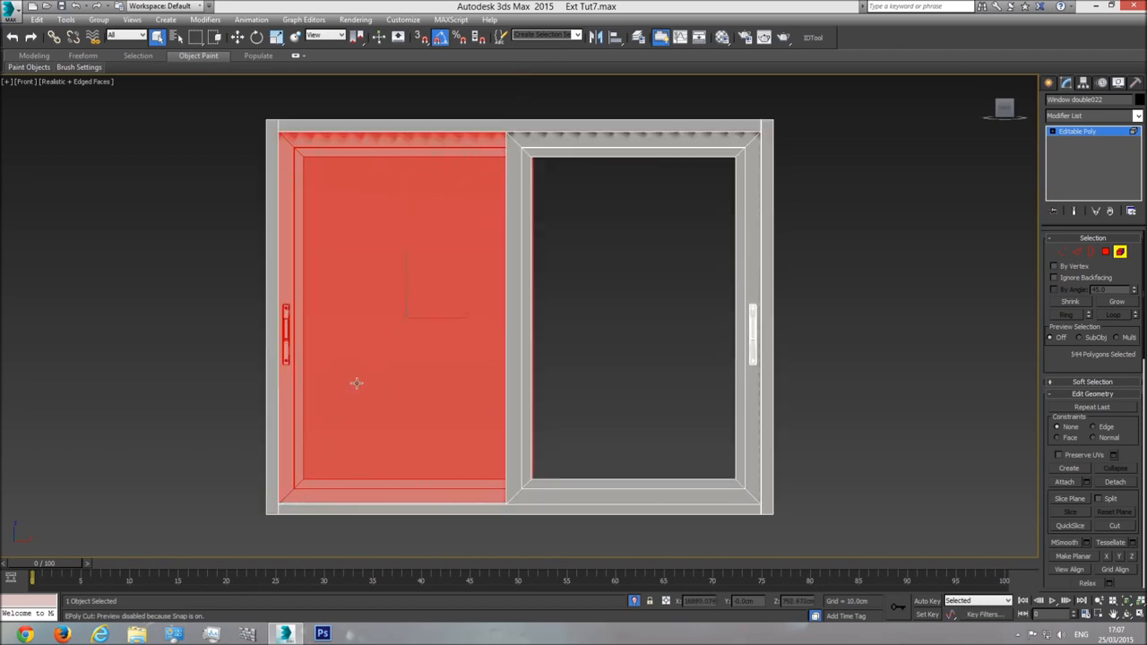
pyautogui.press('Delete')
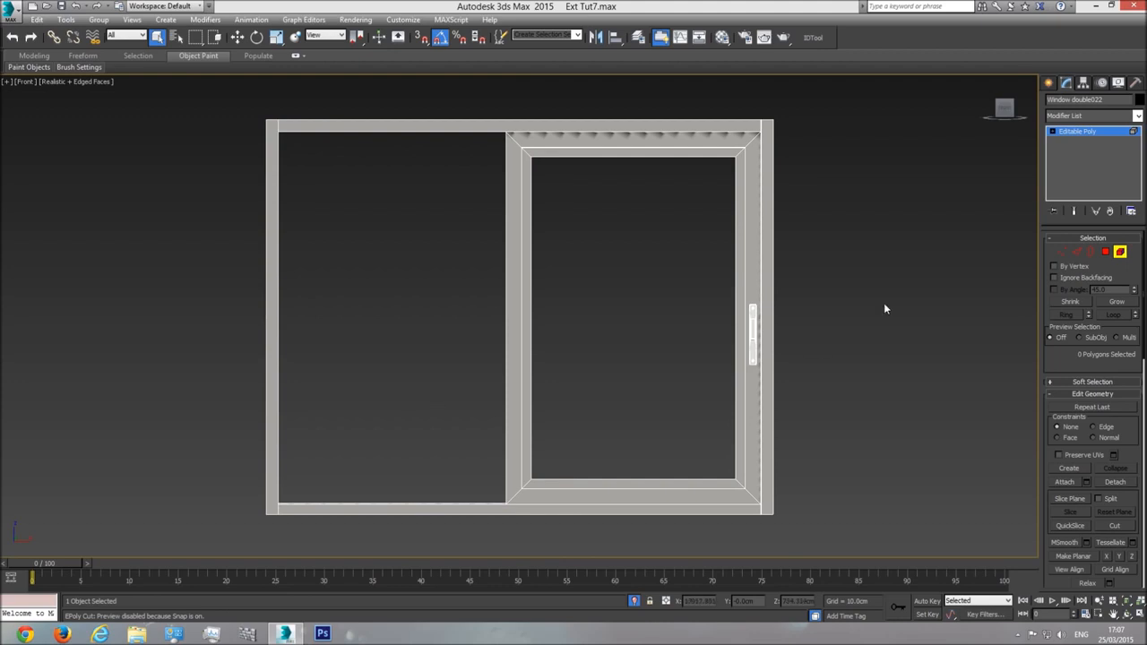
# Move the outer frame's left-side vertices against the remaining sash and end the isolation
pyautogui.click(1061, 252)
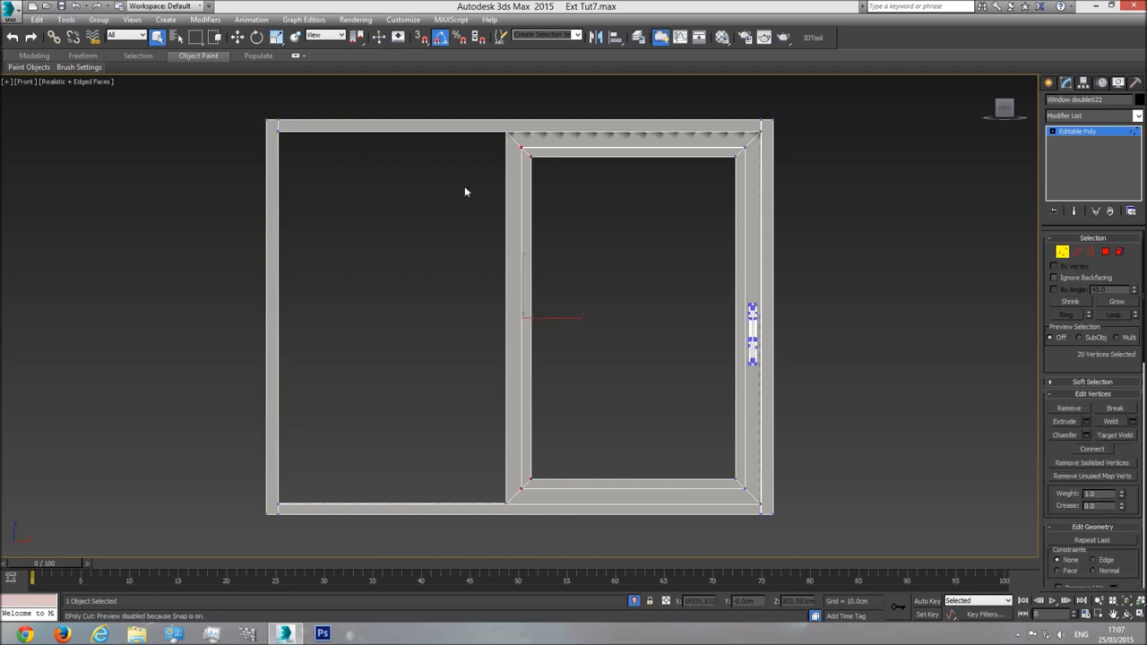
pyautogui.keyDown('ctrl'); pyautogui.moveTo(363, 111); pyautogui.dragTo(13, 569); pyautogui.keyUp('ctrl')
pyautogui.click(237, 39)
pyautogui.moveTo(319, 400); pyautogui.dragTo(543, 410)
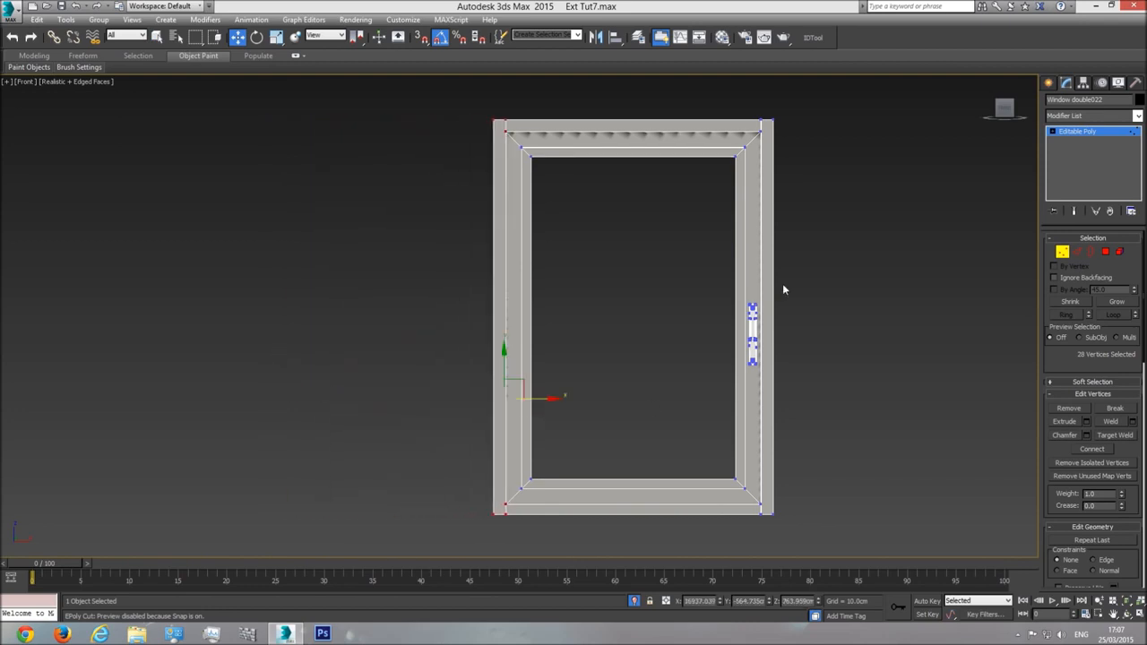
pyautogui.click(1088, 134)
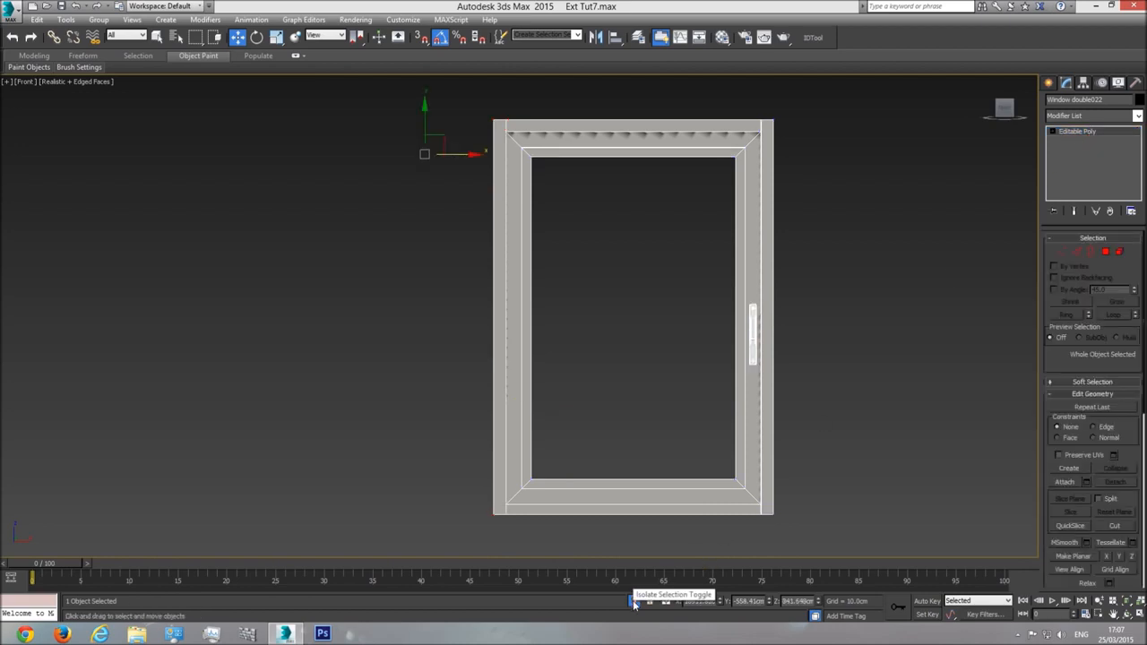
pyautogui.click(634, 600)
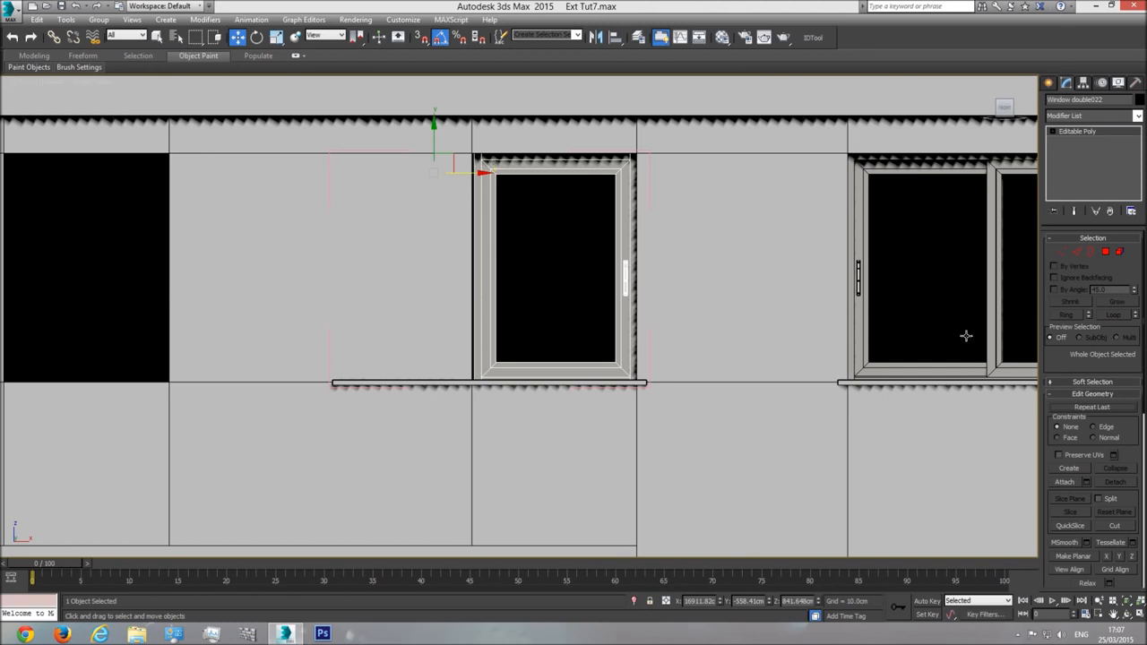
# Shift the left-side vertices of the frame and sash so the single window fills its opening
pyautogui.click(1063, 253)
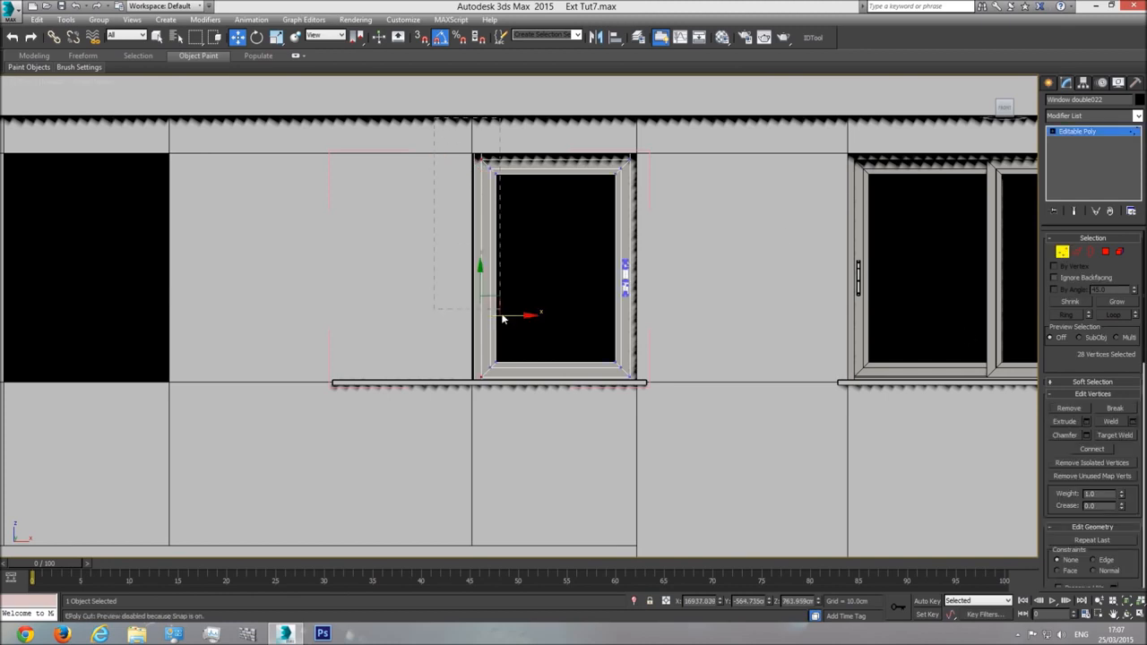
pyautogui.moveTo(523, 437); pyautogui.dragTo(523, 436)
pyautogui.scroll(2, 496, 311)
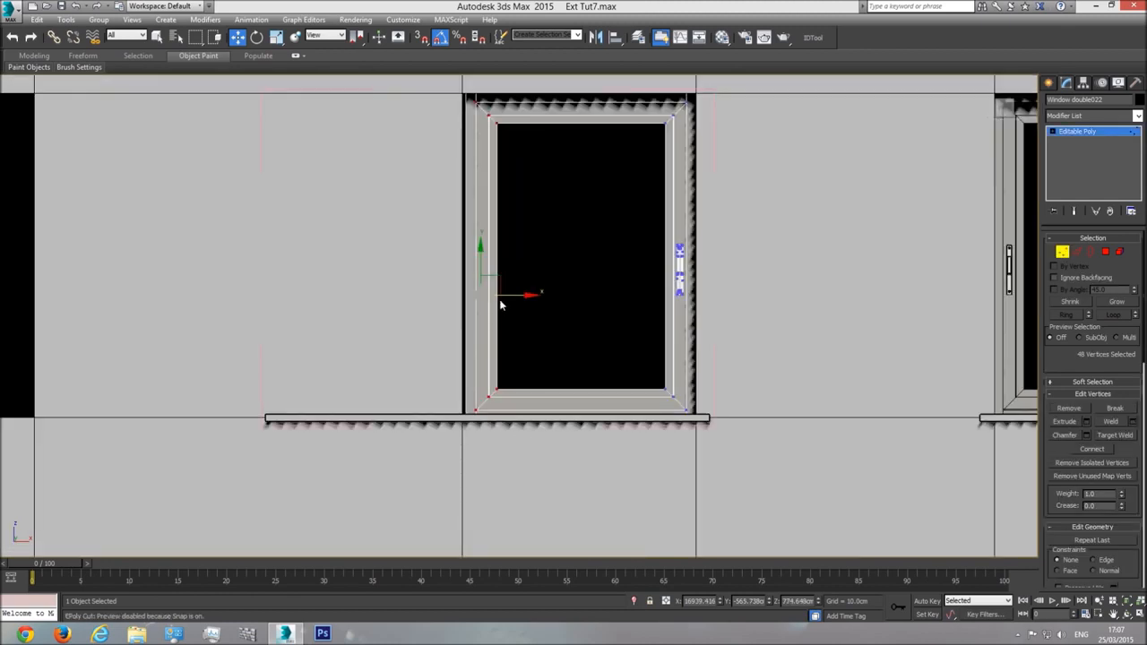
pyautogui.moveTo(511, 297); pyautogui.dragTo(508, 299)
pyautogui.click(1087, 132)
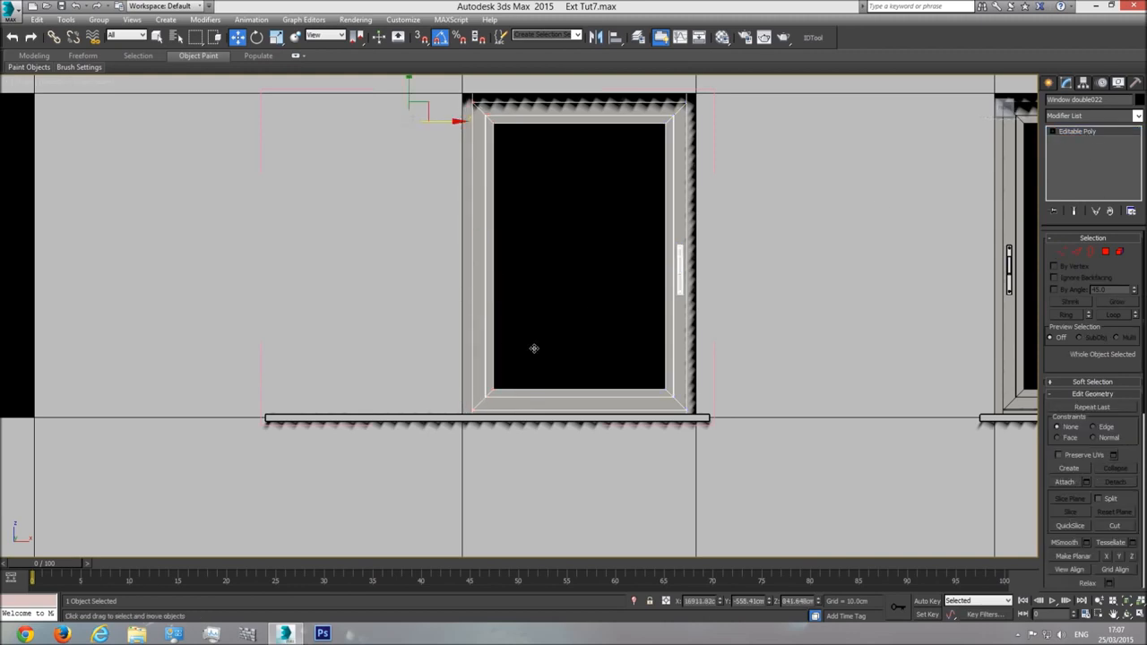
# Shorten the ledge from its left end to just beyond the single window's frame and close the group
pyautogui.click(433, 419)
pyautogui.click(1059, 251)
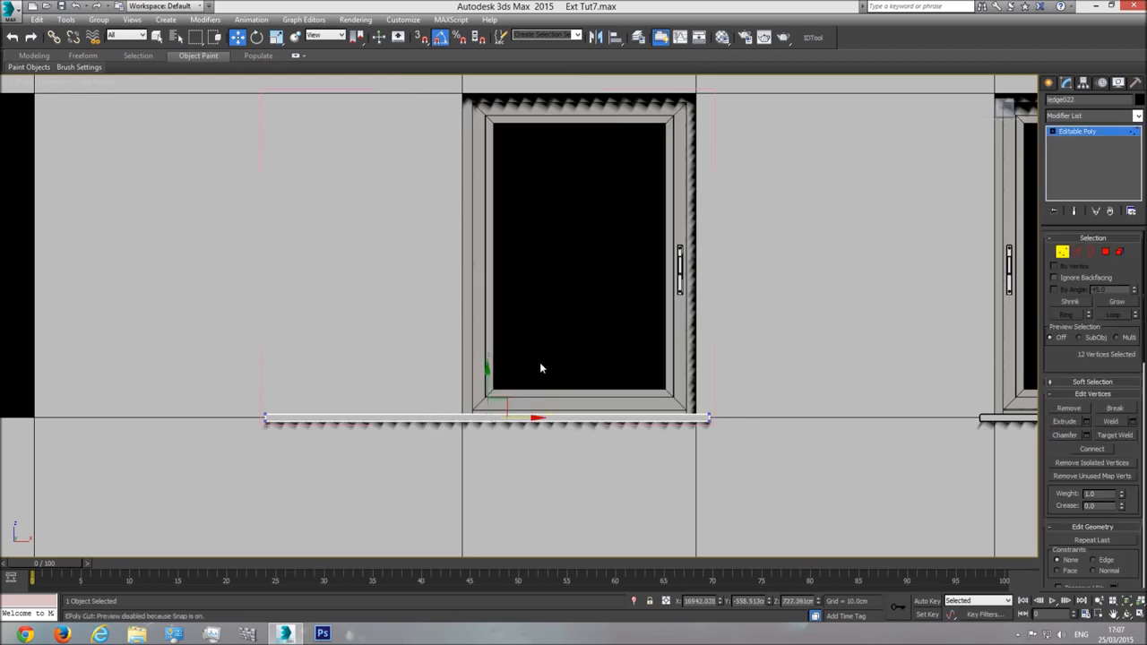
pyautogui.moveTo(200, 503); pyautogui.dragTo(200, 499)
pyautogui.moveTo(296, 419); pyautogui.dragTo(471, 421)
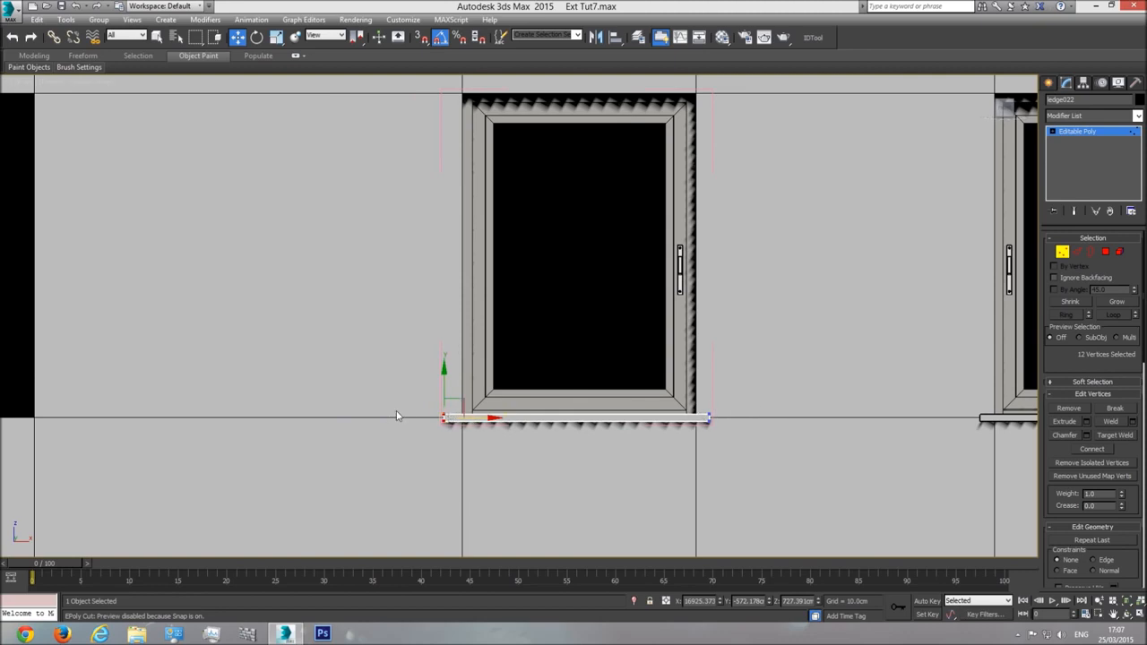
pyautogui.moveTo(481, 417); pyautogui.dragTo(486, 418)
pyautogui.click(1093, 133)
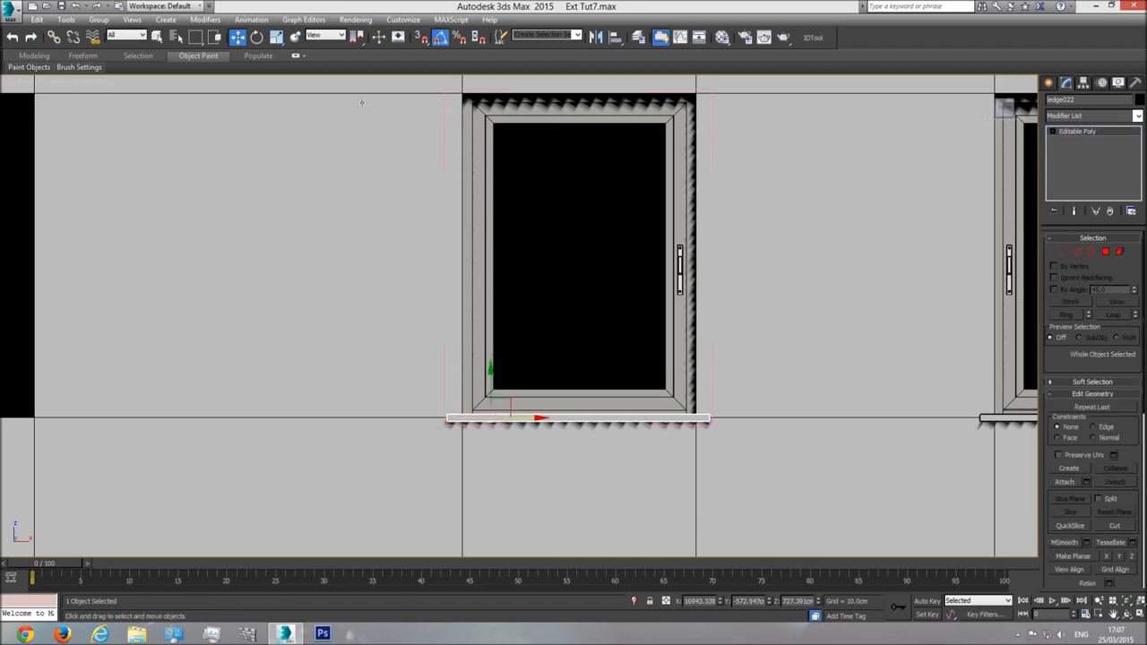
pyautogui.click(99, 19)
pyautogui.click(116, 77)
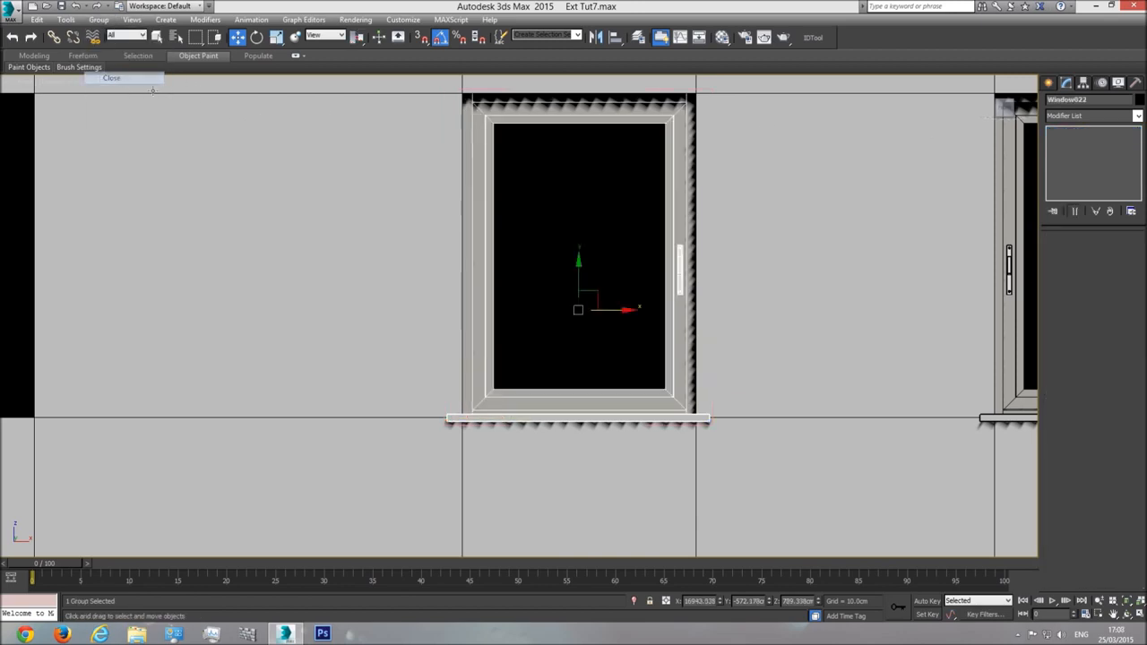
# Copy the single window group into the leftmost empty opening on the top floor
pyautogui.scroll(-5, 632, 354)
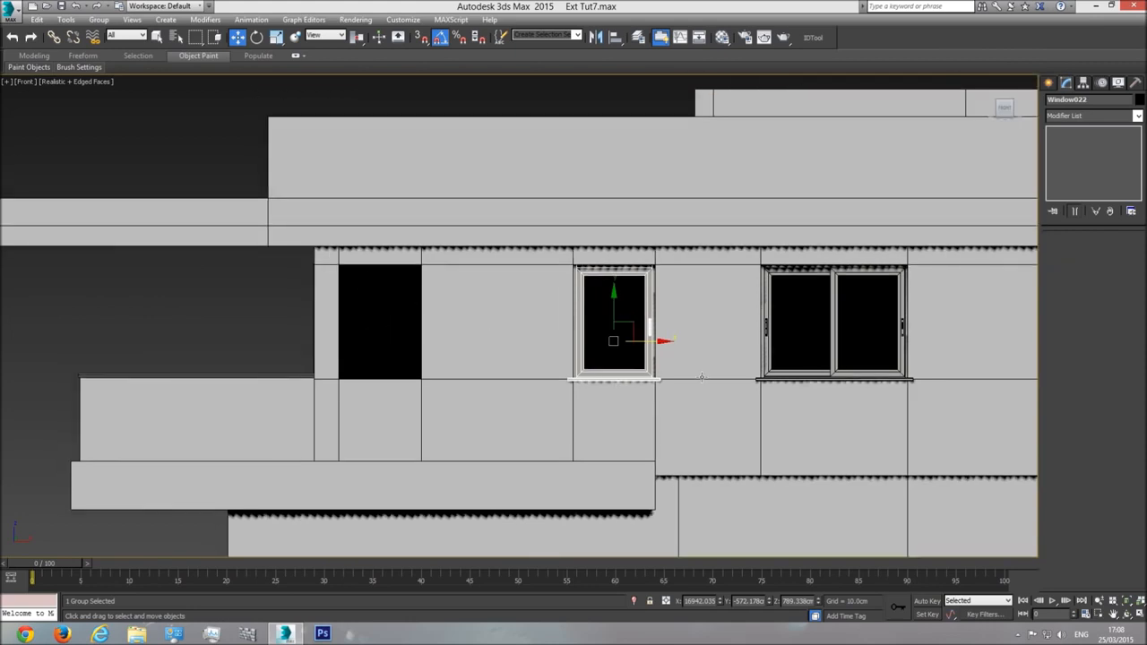
pyautogui.keyDown('shift'); pyautogui.moveTo(655, 344); pyautogui.dragTo(421, 376); pyautogui.keyUp('shift')
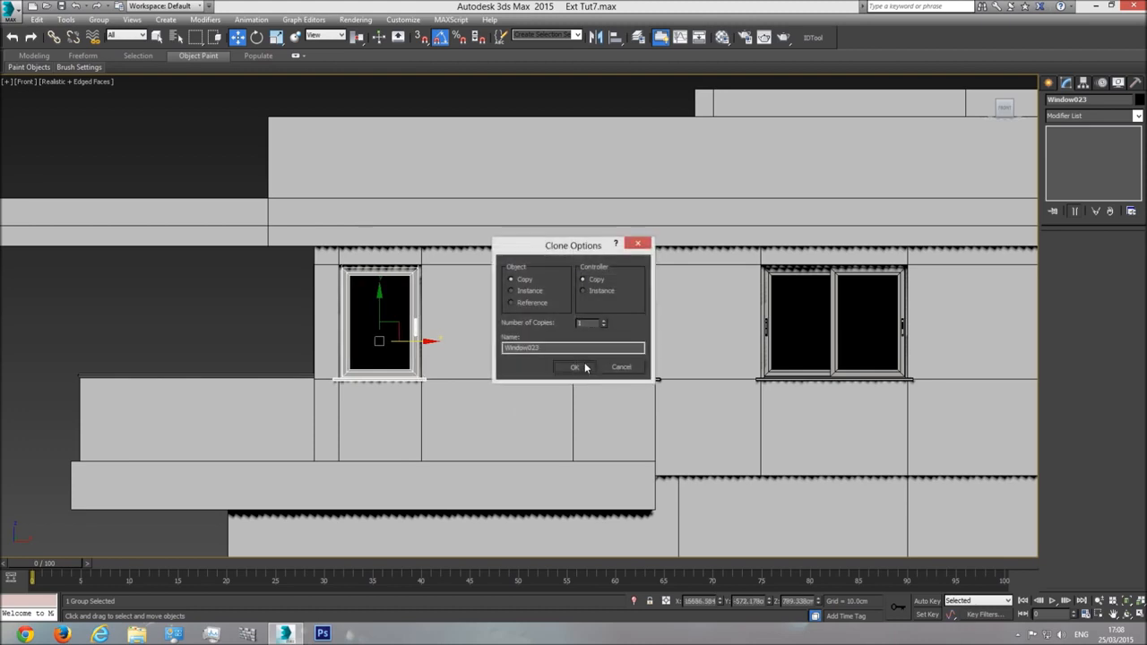
pyautogui.click(585, 367)
# Copy the single window group to the tall narrow opening on the middle floor and adjust its position there
pyautogui.scroll(-3, 581, 326)
pyautogui.scroll(1, 581, 326)
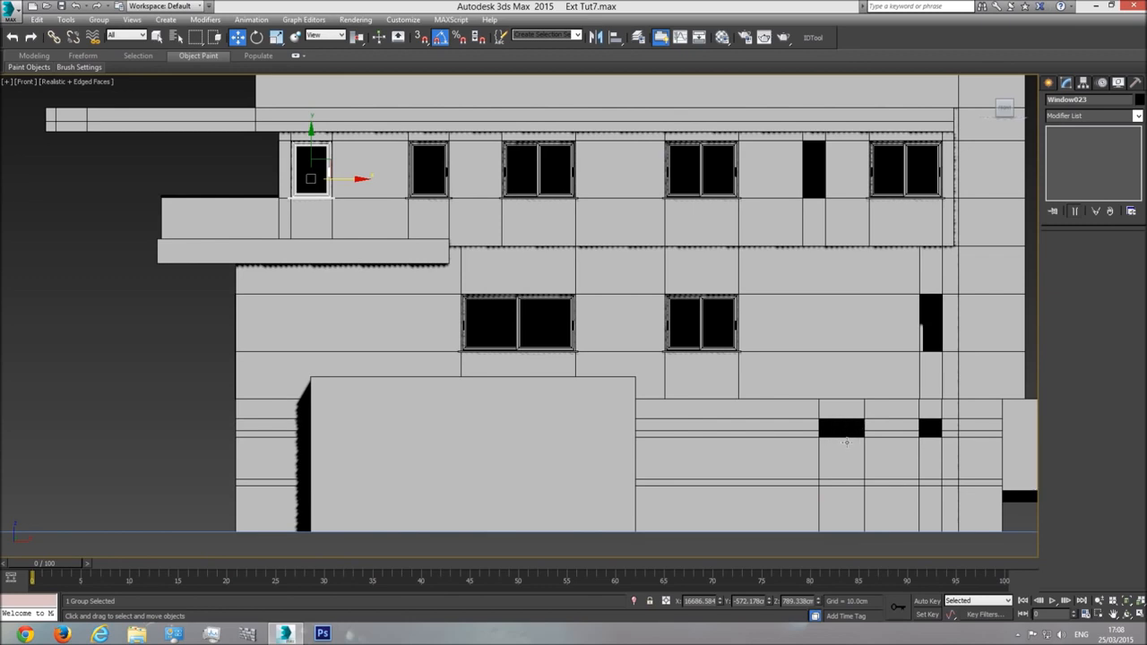
pyautogui.moveTo(878, 333); pyautogui.dragTo(673, 336, button='middle')
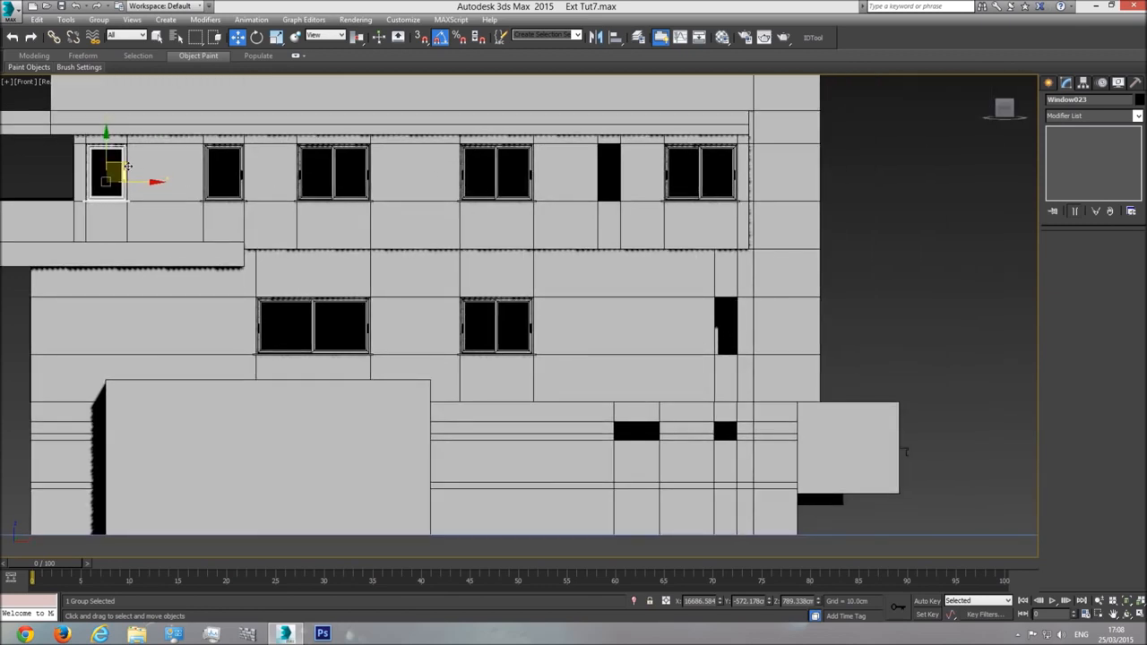
pyautogui.moveTo(129, 166)
pyautogui.keyDown('shift'); pyautogui.mouseDown()
pyautogui.moveTo(371, 264)
pyautogui.moveTo(699, 328)
pyautogui.moveTo(736, 321)
pyautogui.mouseUp(); pyautogui.keyUp('shift')
pyautogui.click(574, 367)
pyautogui.scroll(10, 690, 322)
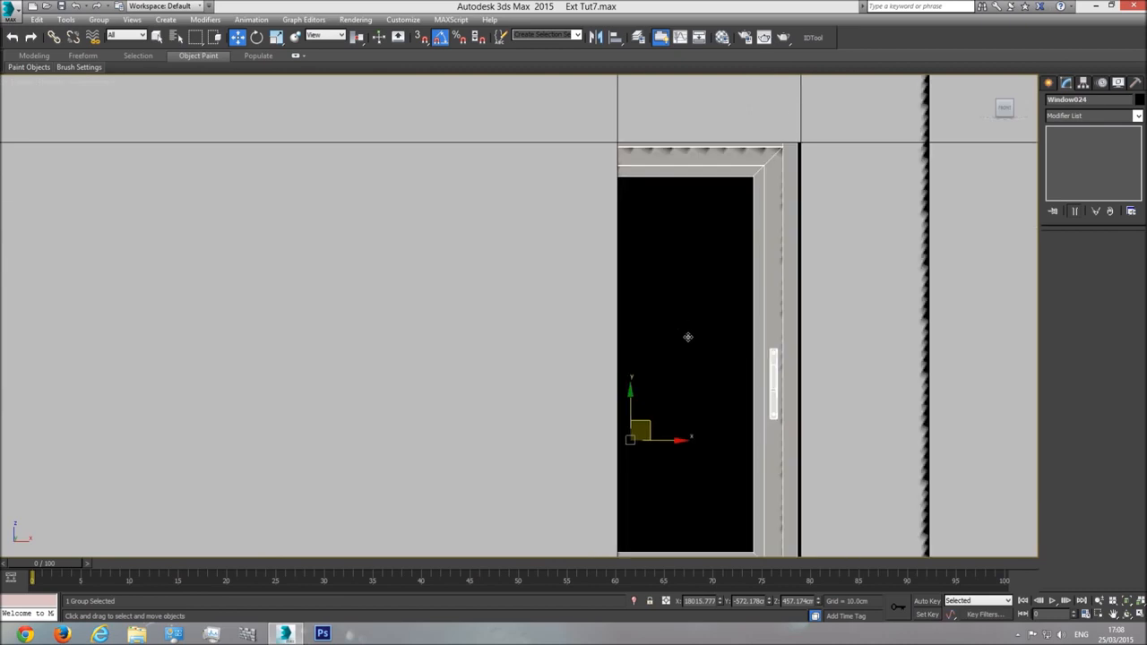
pyautogui.moveTo(724, 220); pyautogui.dragTo(729, 230)
# Show the middle-floor window copy in a perspective view with Shaded display
pyautogui.moveTo(714, 300); pyautogui.dragTo(673, 255, button='middle')
pyautogui.scroll(-5, 673, 255)
pyautogui.press('p')
pyautogui.click(1125, 602)
pyautogui.click(1127, 614)
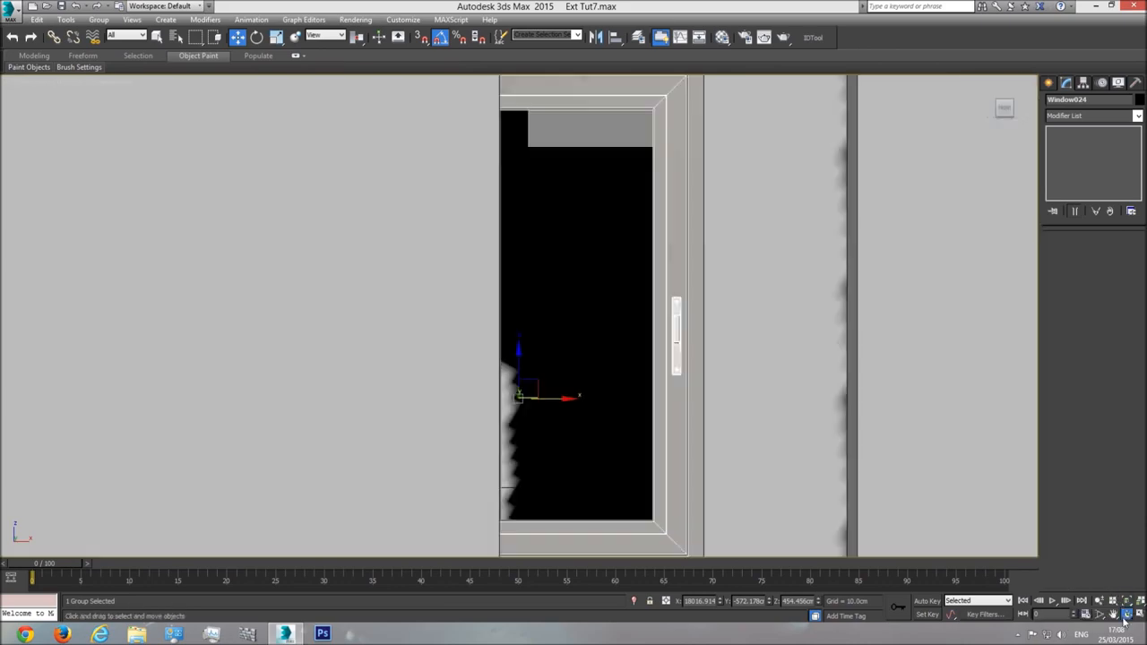
pyautogui.scroll(-5, 578, 357)
pyautogui.moveTo(578, 356); pyautogui.dragTo(558, 301)
pyautogui.scroll(6, 579, 361)
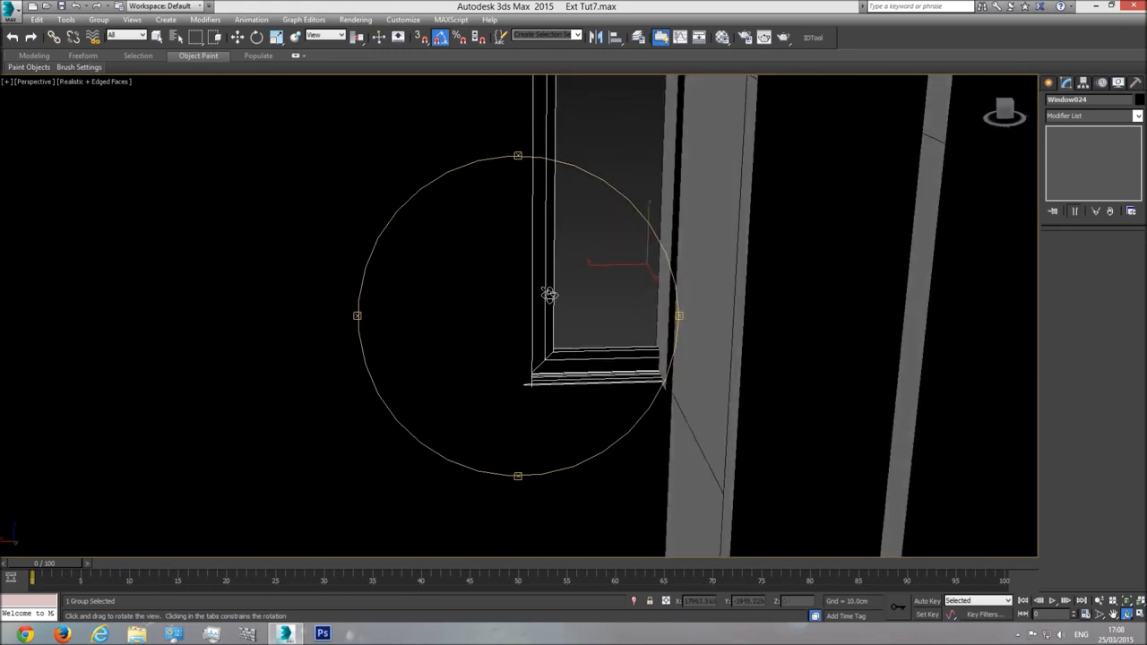
pyautogui.click(66, 83)
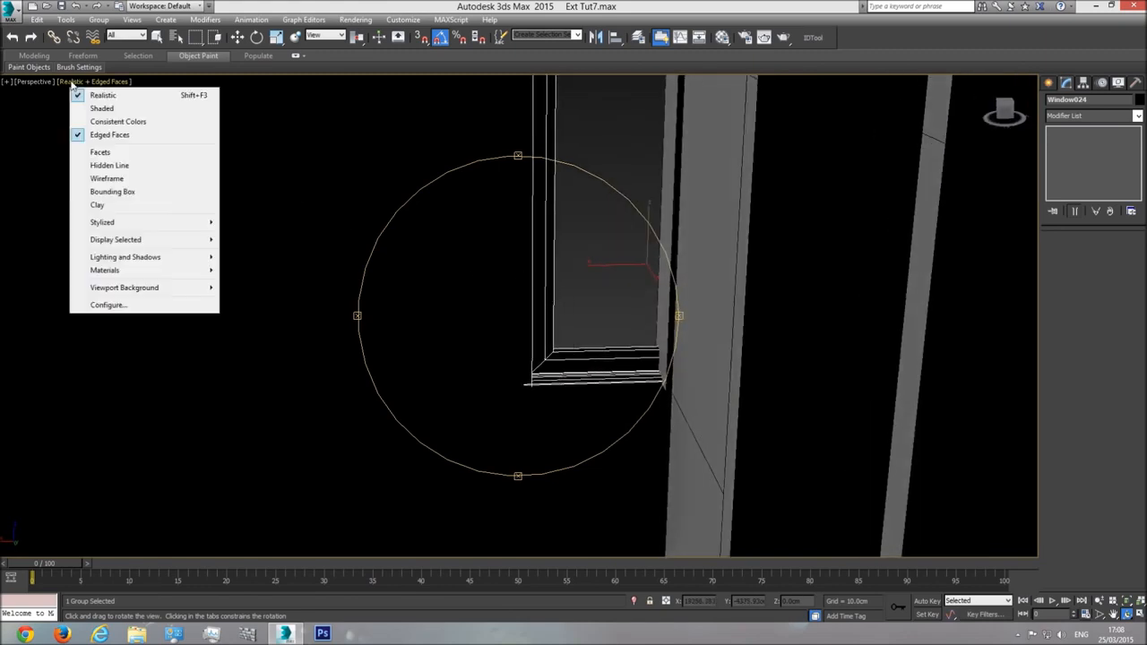
pyautogui.click(100, 109)
# Move the middle-floor window copy in the perspective view to seat it in the wall opening
pyautogui.moveTo(456, 320); pyautogui.dragTo(552, 320)
pyautogui.click(237, 36)
pyautogui.moveTo(702, 248); pyautogui.dragTo(706, 258)
pyautogui.click(1126, 614)
pyautogui.moveTo(607, 386); pyautogui.dragTo(613, 327)
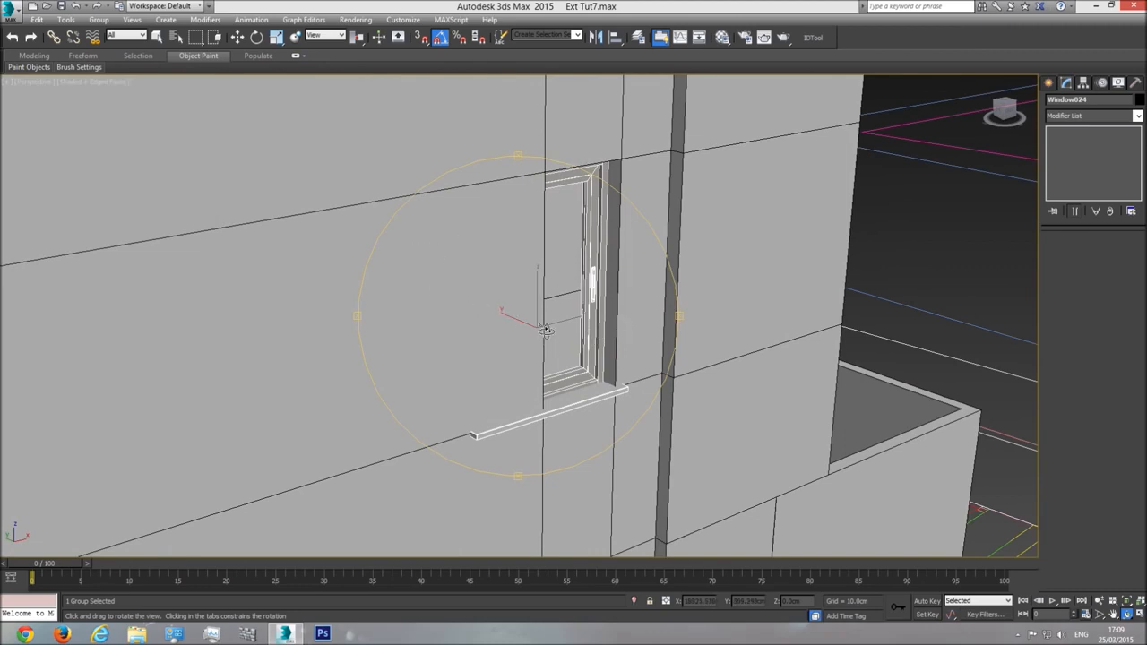
# Examine how the middle-floor window copy sits in its wall opening, and compare it with the window outline on the elevation drawing
pyautogui.moveTo(556, 317); pyautogui.dragTo(580, 282)
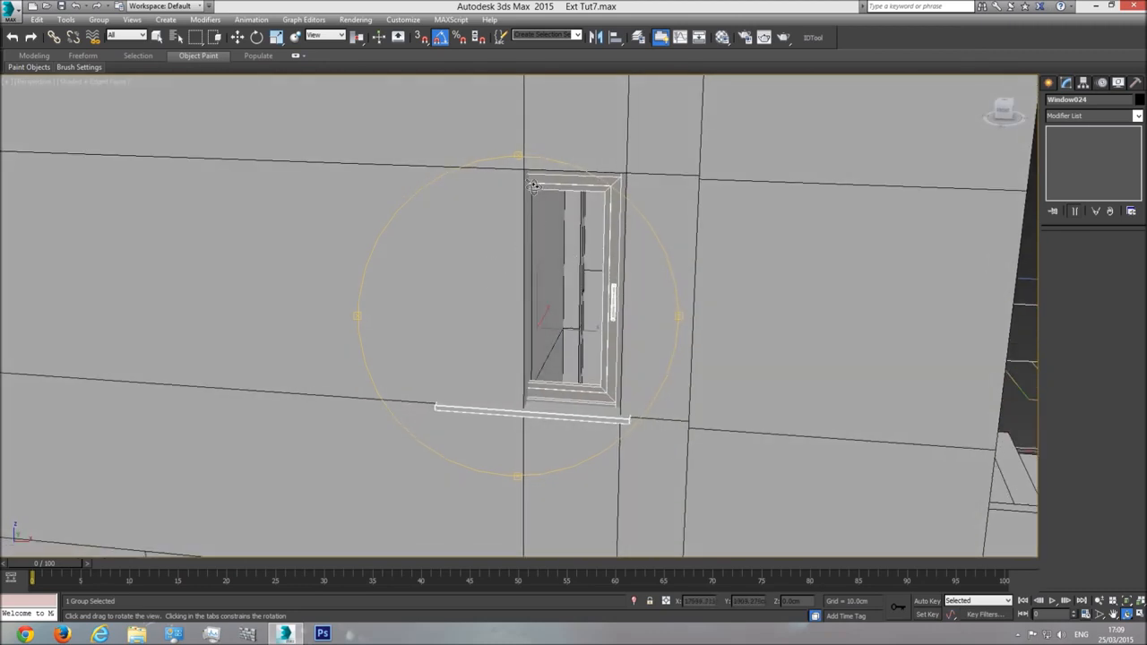
pyautogui.moveTo(563, 326); pyautogui.dragTo(585, 326)
pyautogui.press('t')
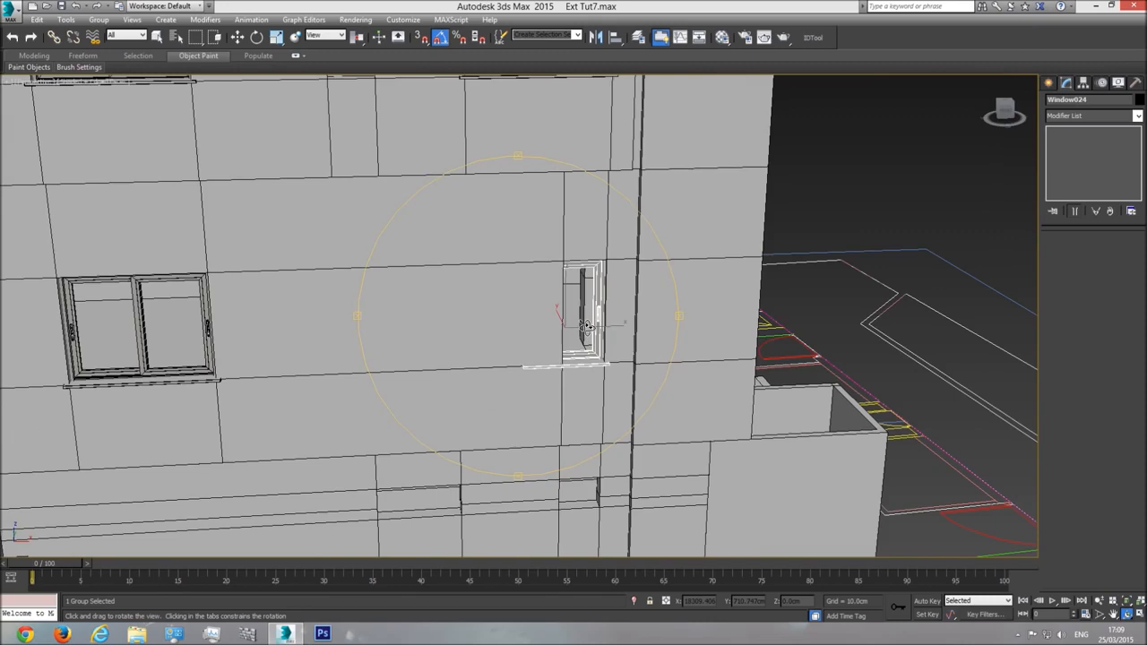
pyautogui.scroll(-3, 541, 374)
pyautogui.scroll(10, 476, 383)
pyautogui.scroll(3, 529, 343)
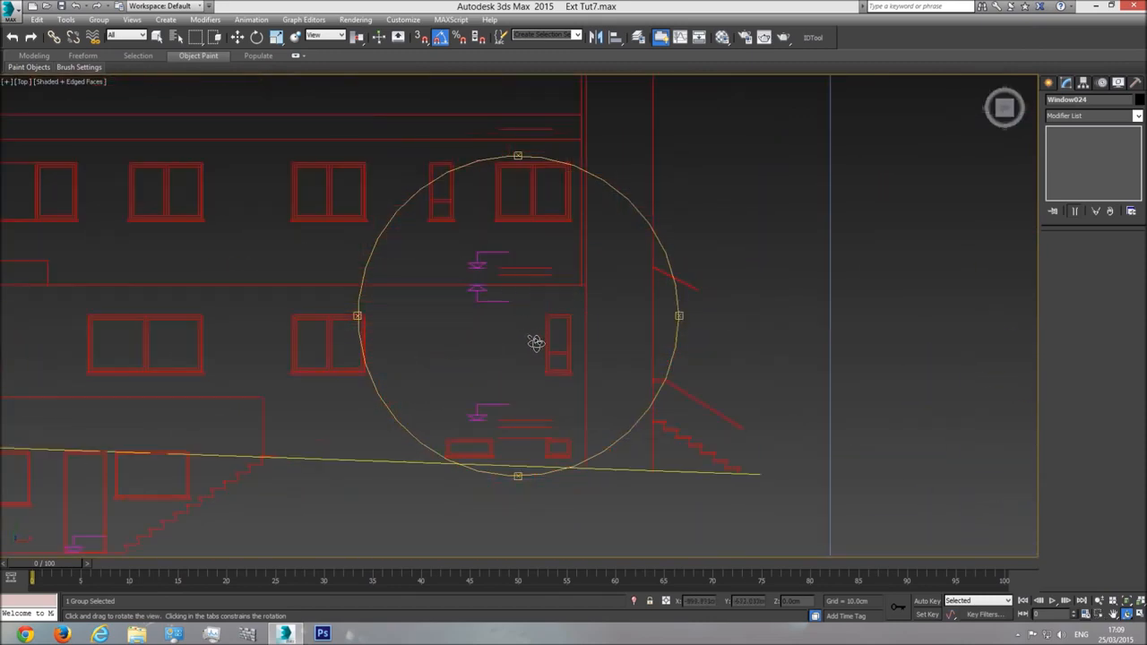
pyautogui.scroll(3, 543, 358)
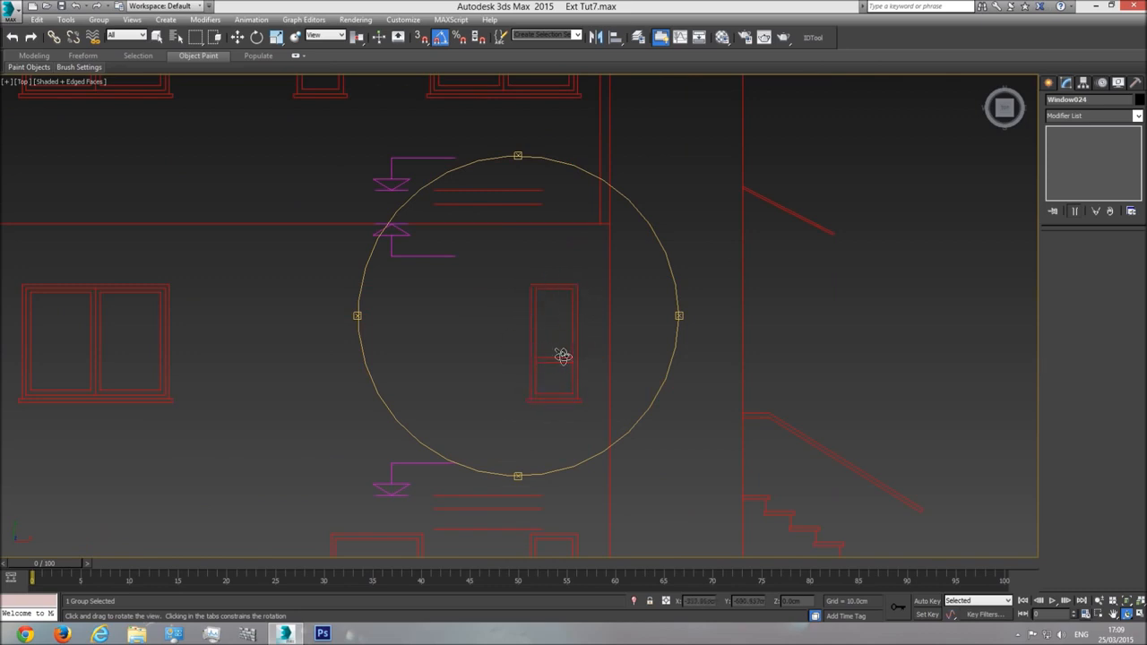
pyautogui.click(1050, 83)
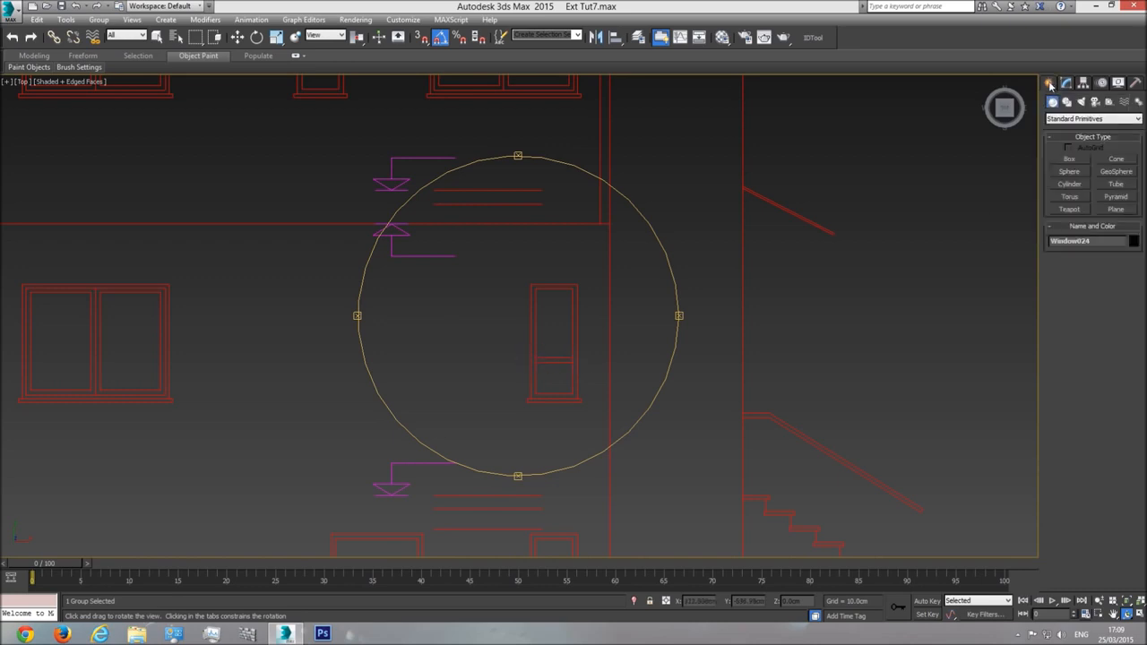
pyautogui.click(1062, 160)
pyautogui.scroll(5, 565, 403)
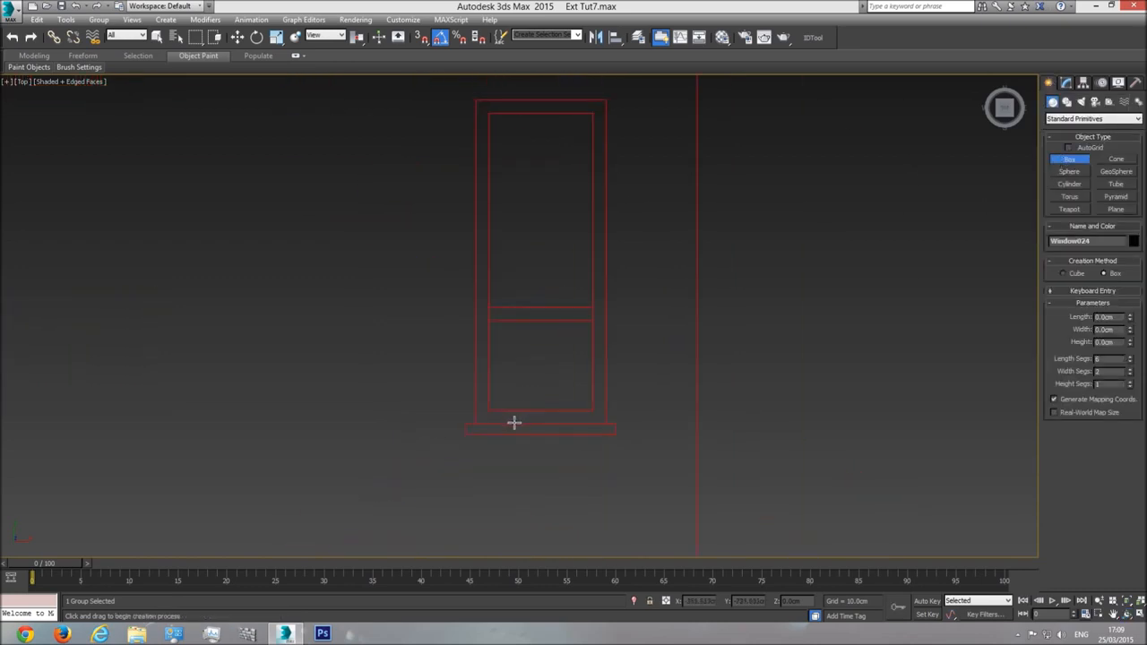
pyautogui.moveTo(515, 423); pyautogui.dragTo(556, 318)
pyautogui.click(560, 197)
pyautogui.moveTo(1131, 320); pyautogui.dragTo(1129, 313)
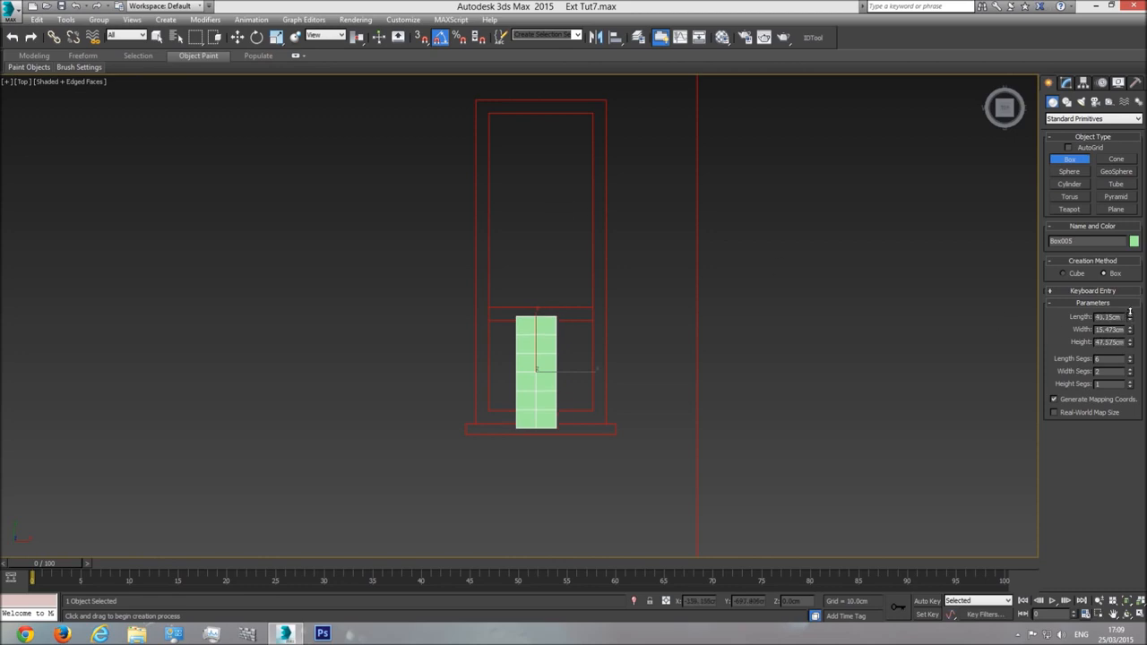
pyautogui.press('Delete')
pyautogui.scroll(-3, 608, 394)
pyautogui.rightClick(590, 392)
# Open the middle-floor window copy's group in the front view so its parts can be edited
pyautogui.scroll(-3, 591, 392)
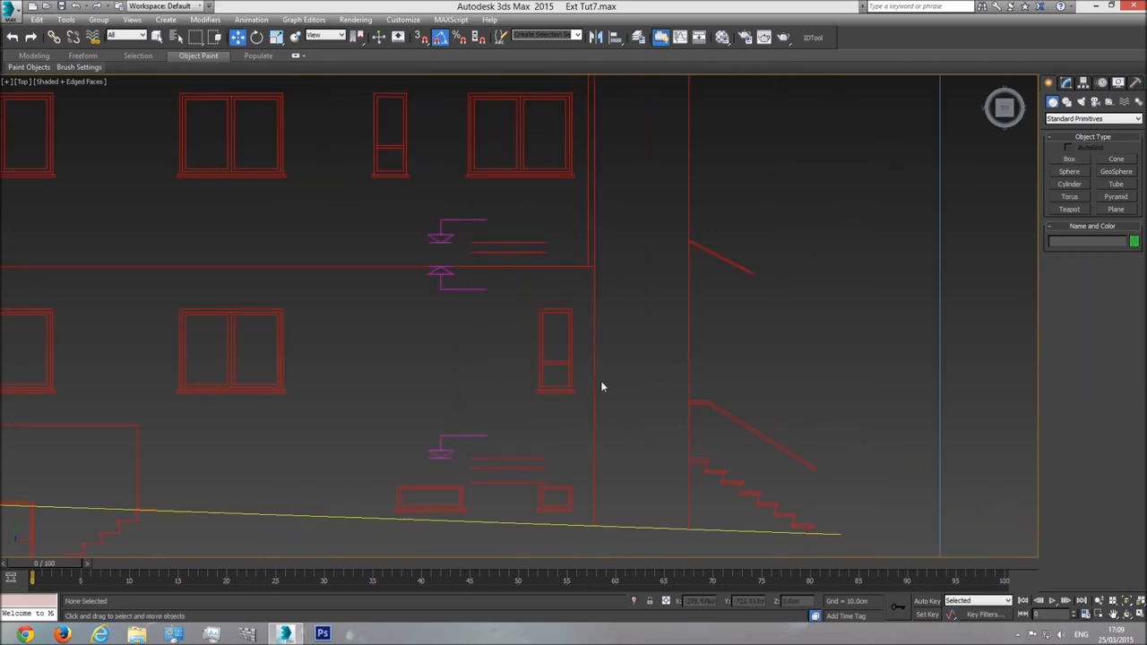
pyautogui.press('f')
pyautogui.click(600, 314)
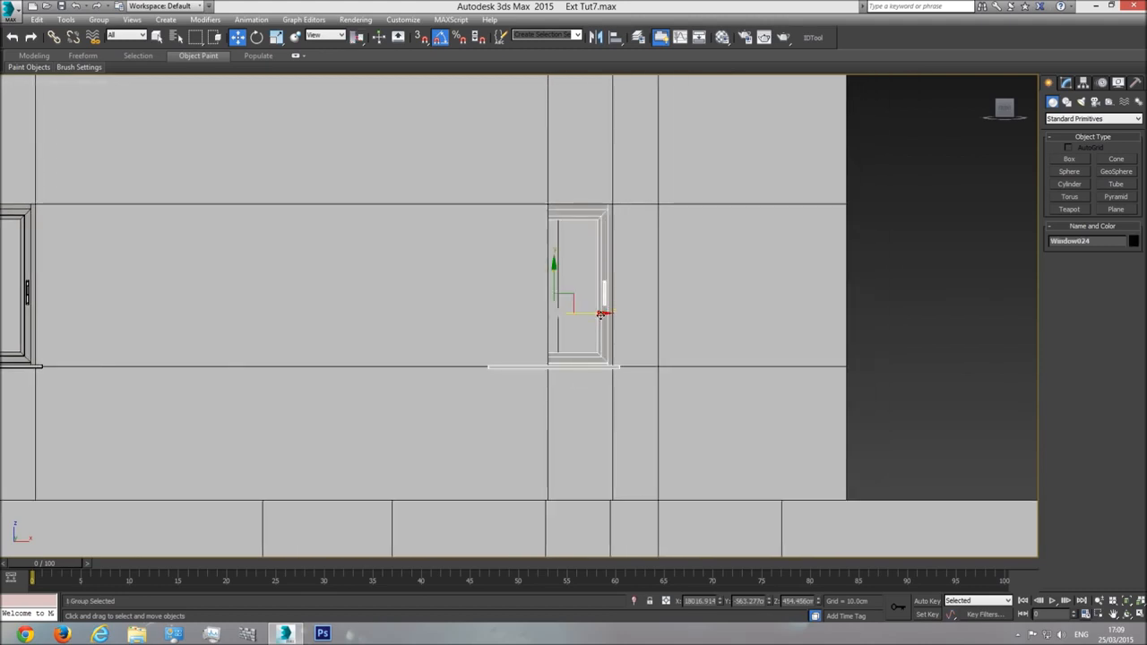
pyautogui.scroll(2, 601, 313)
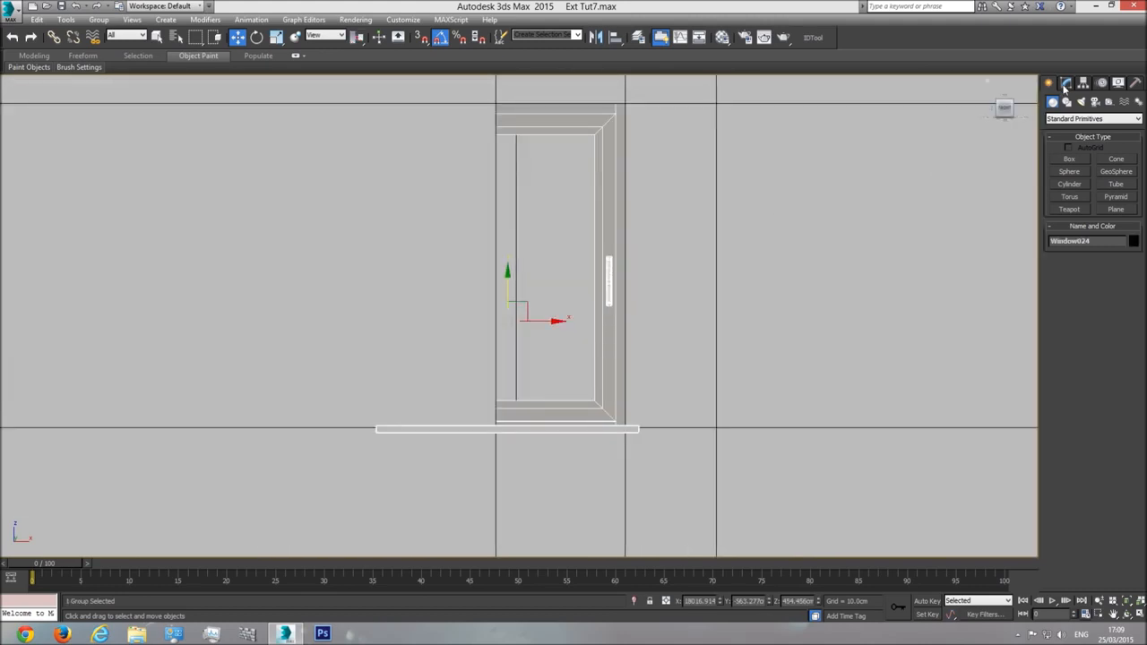
pyautogui.click(99, 19)
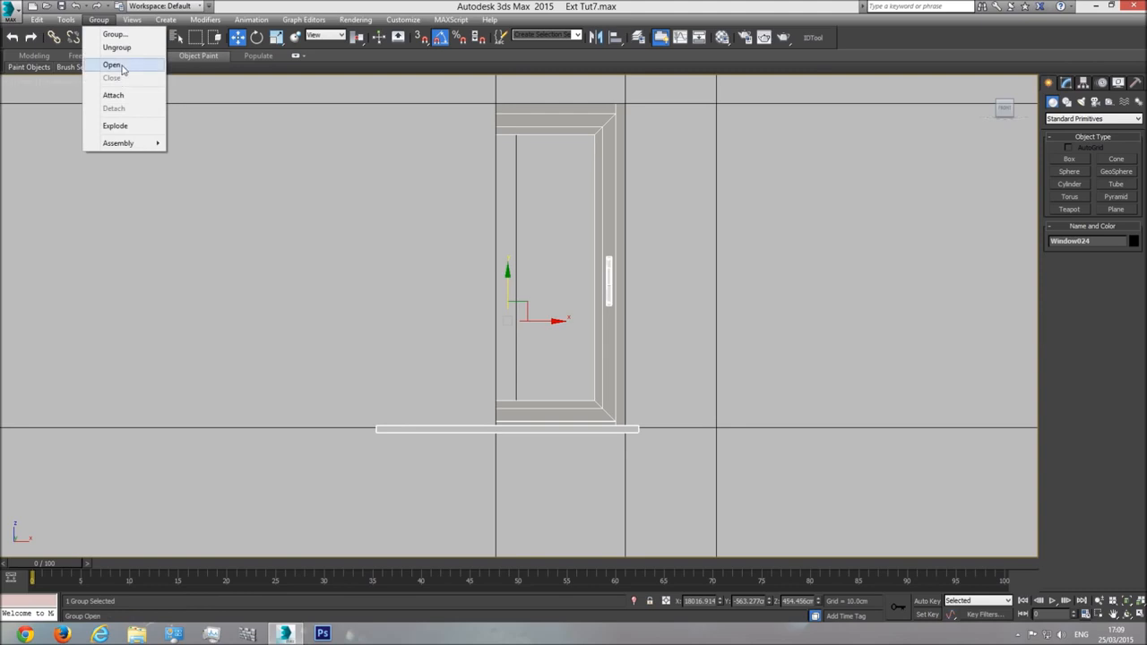
pyautogui.click(111, 65)
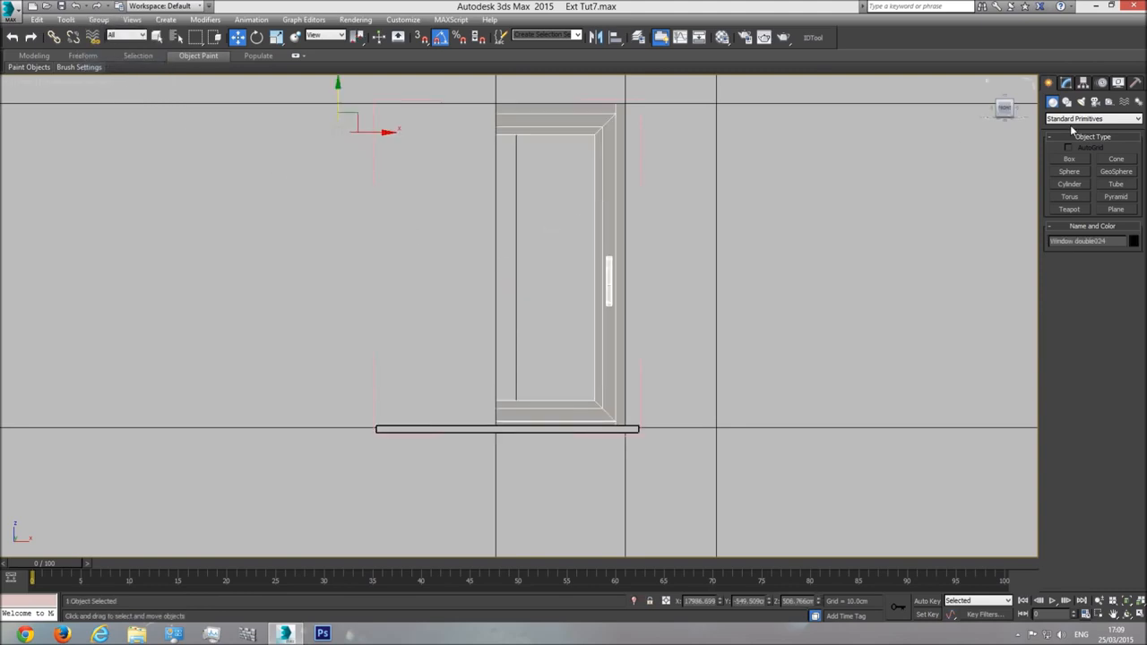
# Narrow the window frame to fit the opening by moving all of its left-side vertices inward
pyautogui.click(1066, 84)
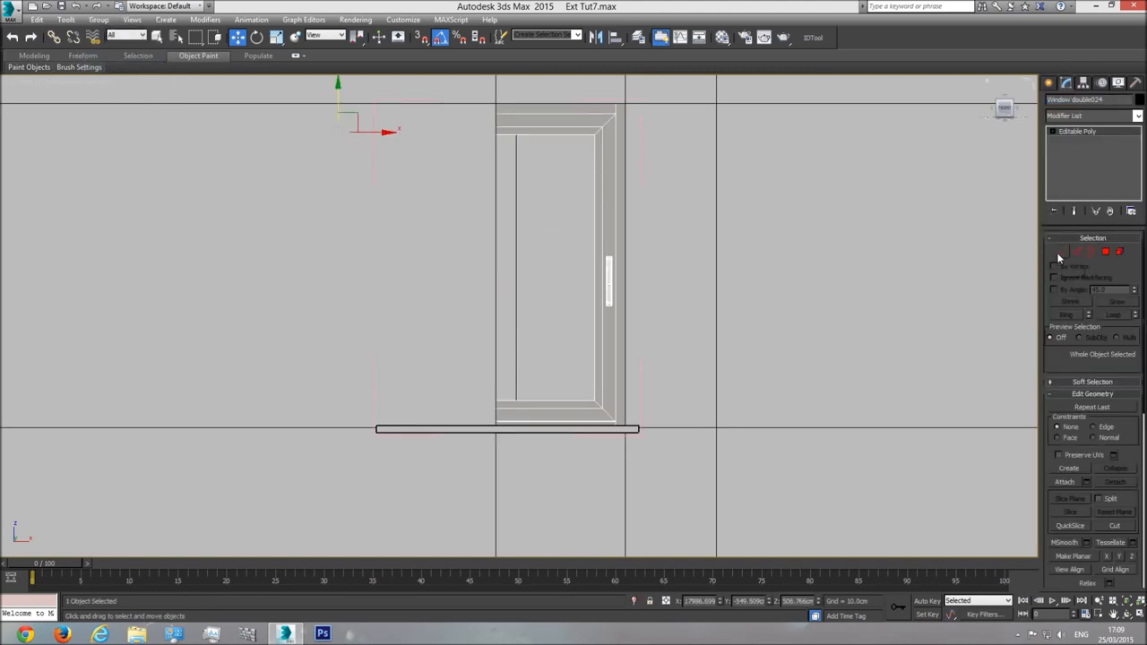
pyautogui.click(1061, 252)
pyautogui.press('F3')
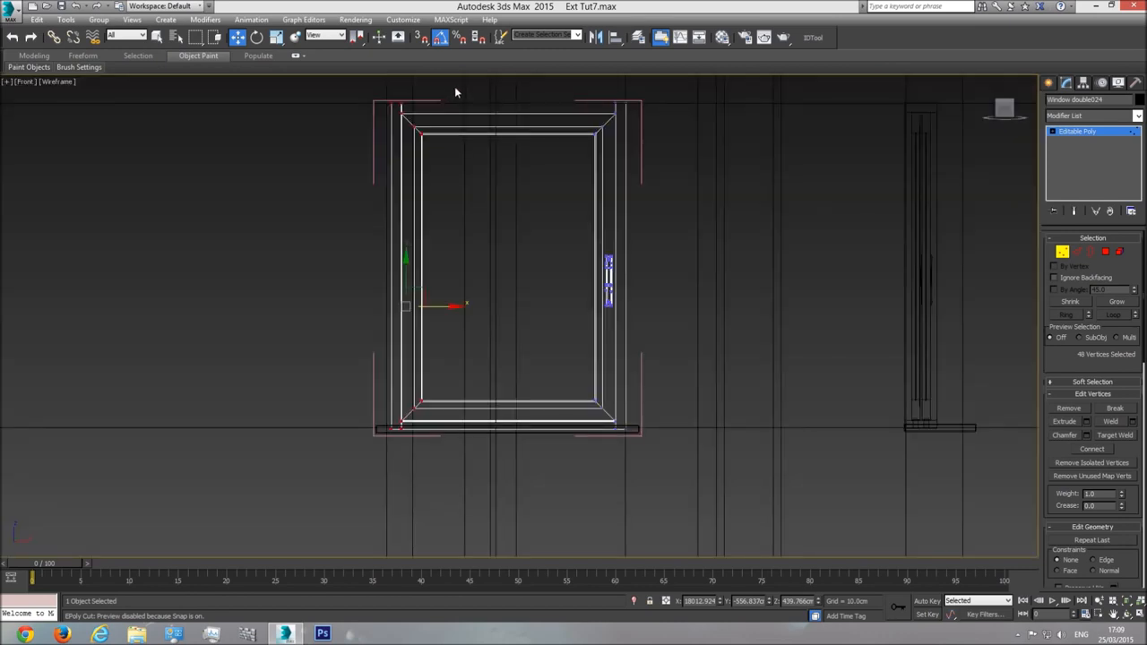
pyautogui.moveTo(464, 88); pyautogui.dragTo(321, 488)
pyautogui.press('F3')
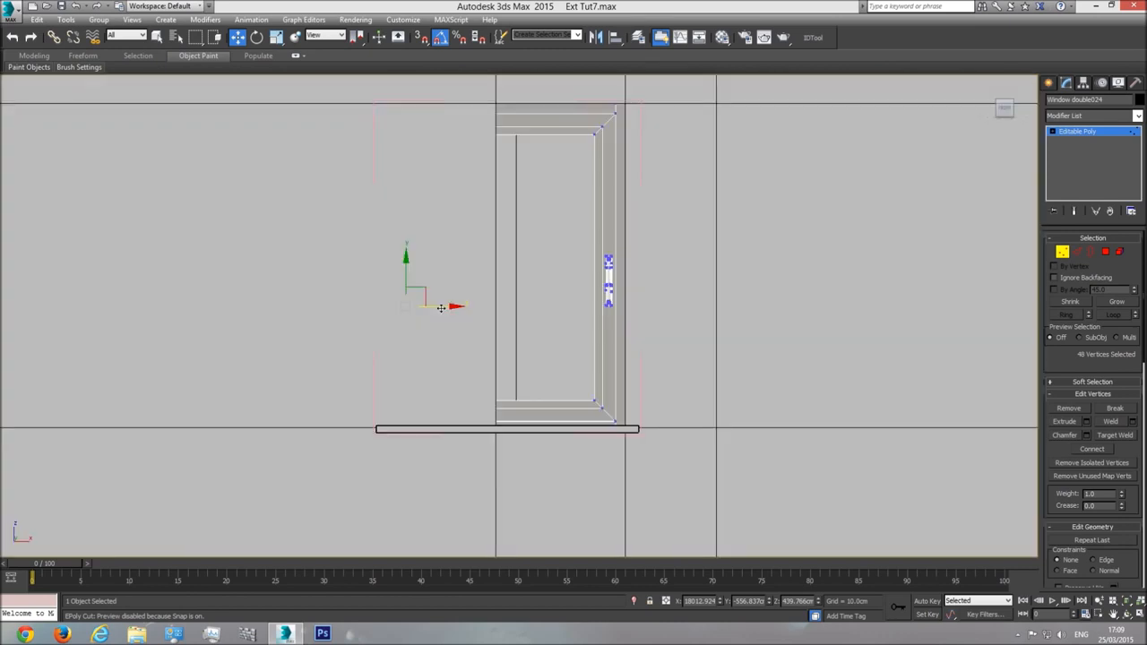
pyautogui.moveTo(441, 306); pyautogui.dragTo(545, 318)
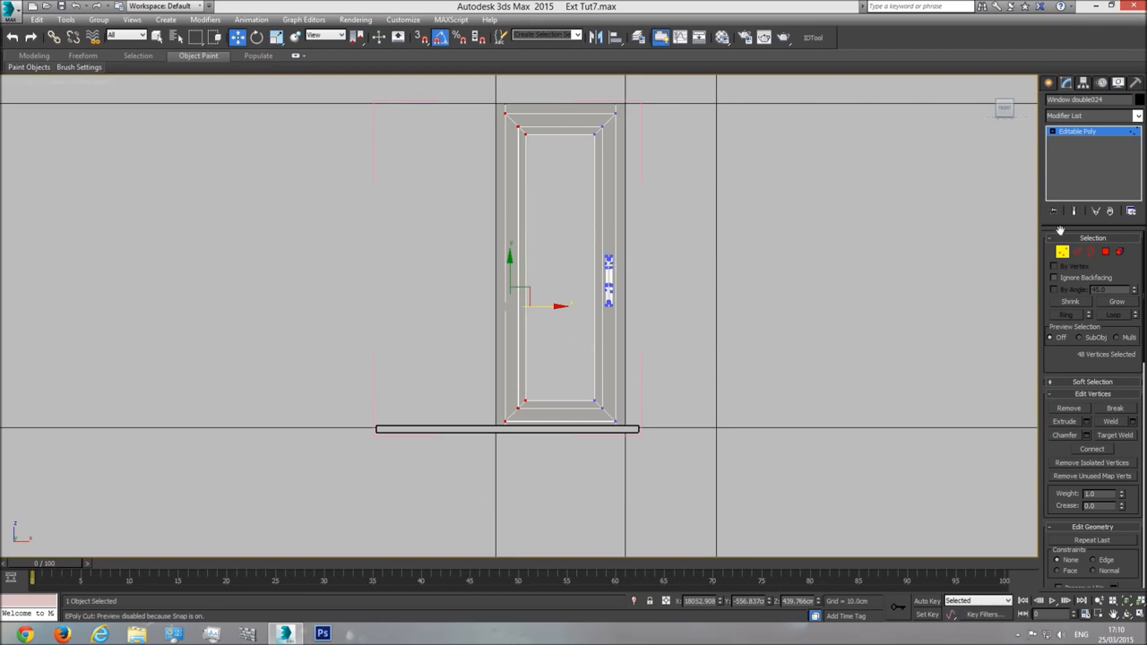
# Delete the handle and its two screw elements from the window frame
pyautogui.click(1119, 251)
pyautogui.click(608, 275)
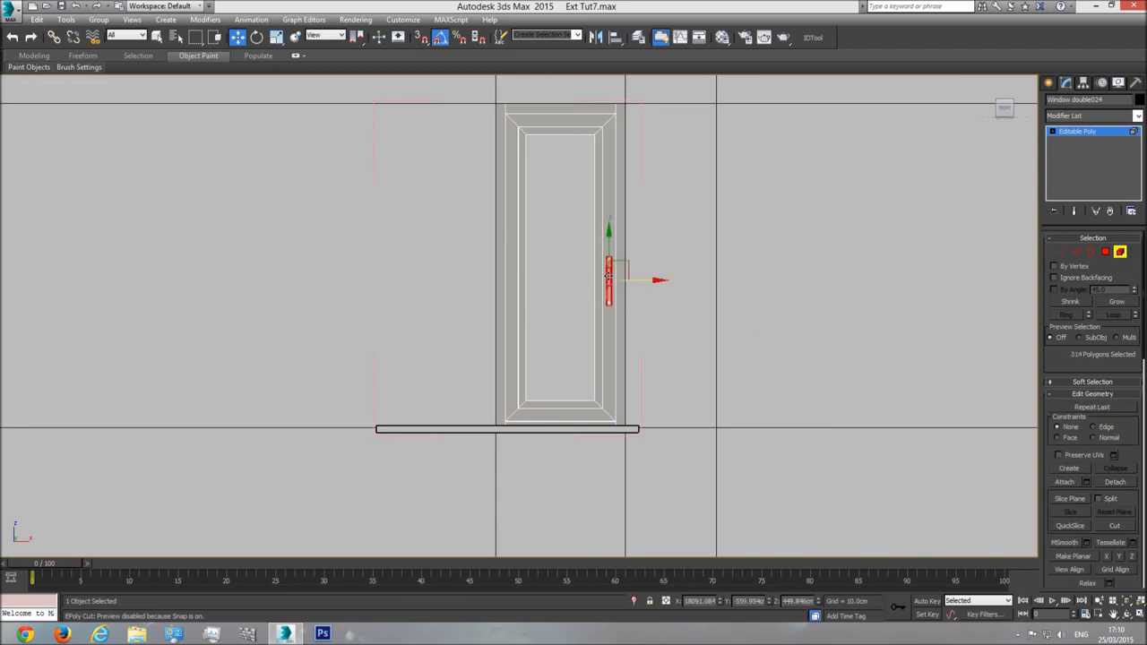
pyautogui.scroll(5, 608, 270)
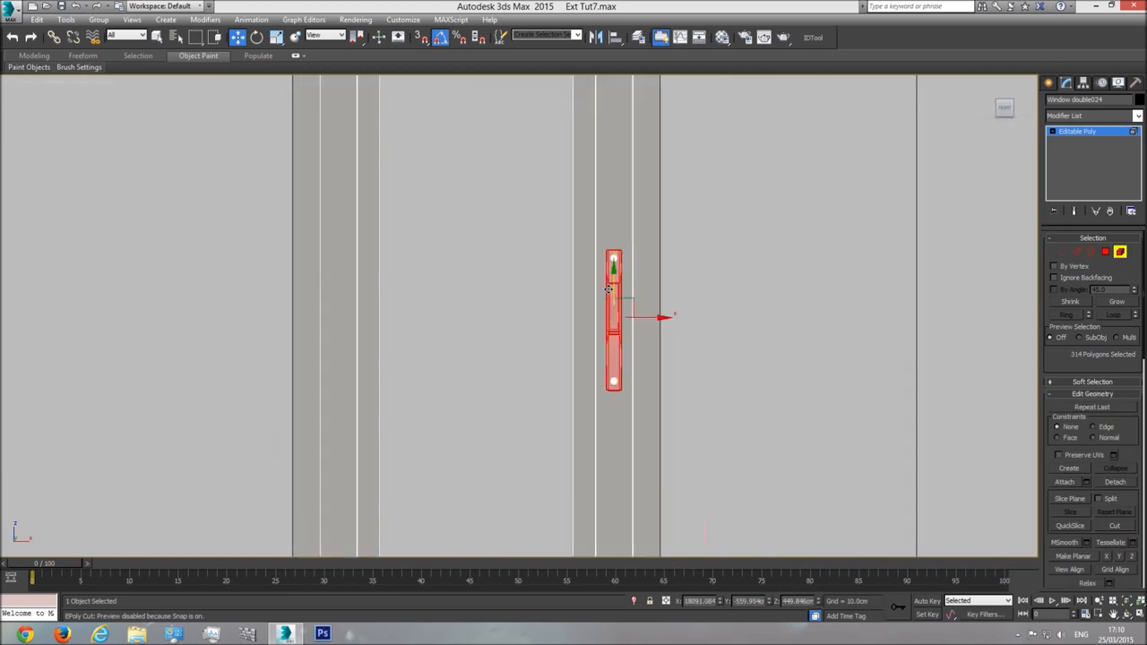
pyautogui.press('Delete')
pyautogui.click(613, 258)
pyautogui.press('Delete')
pyautogui.click(613, 381)
pyautogui.press('Delete')
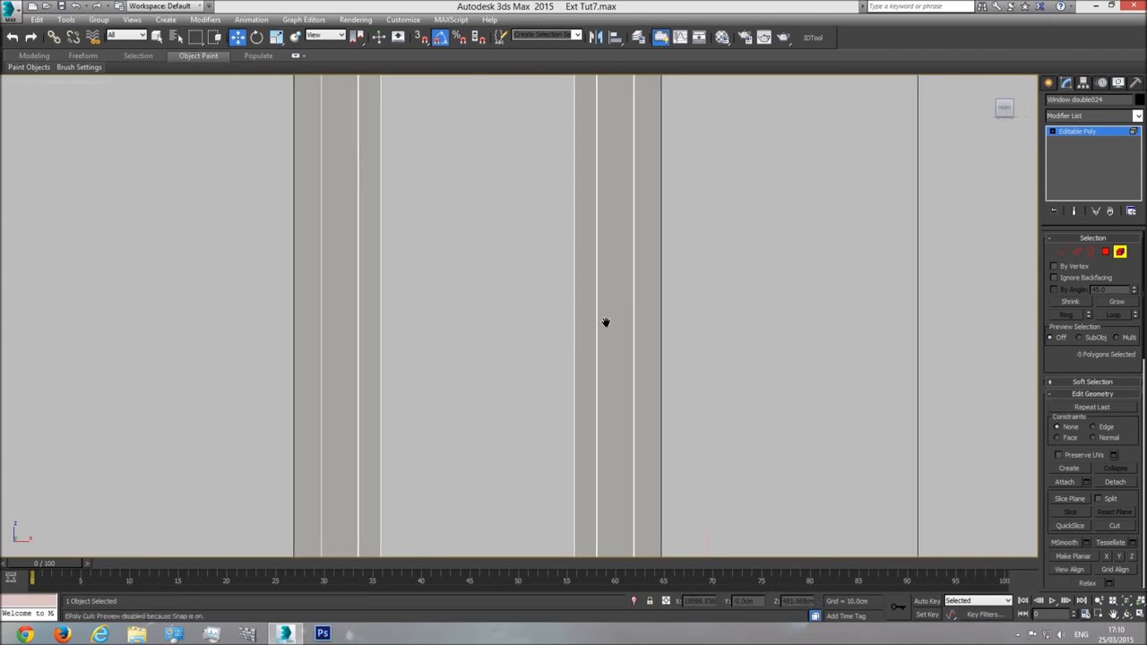
# Slim the frame's top rail by moving its inner vertices upward
pyautogui.scroll(-4, 606, 322)
pyautogui.click(608, 305)
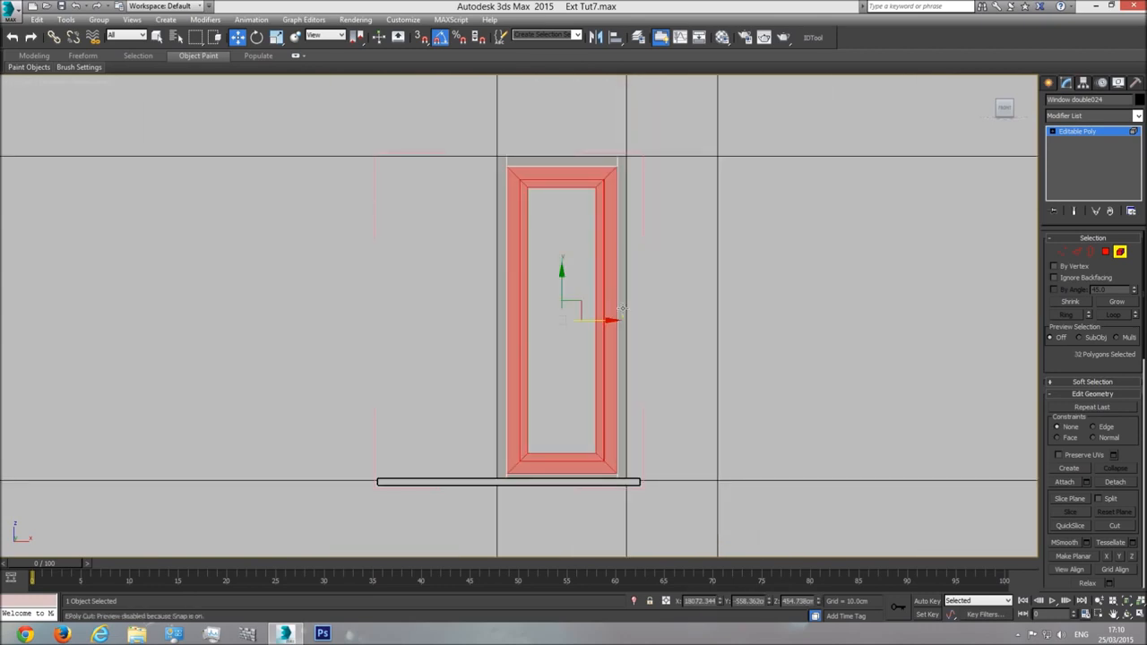
pyautogui.click(1064, 251)
pyautogui.scroll(2, 689, 225)
pyautogui.scroll(2, 594, 218)
pyautogui.moveTo(632, 187); pyautogui.dragTo(467, 234)
pyautogui.moveTo(540, 166); pyautogui.dragTo(540, 142)
# Slim the frame's bottom rail by moving its inner vertices downward
pyautogui.moveTo(605, 392); pyautogui.dragTo(561, 164, button='middle')
pyautogui.scroll(-2, 560, 157)
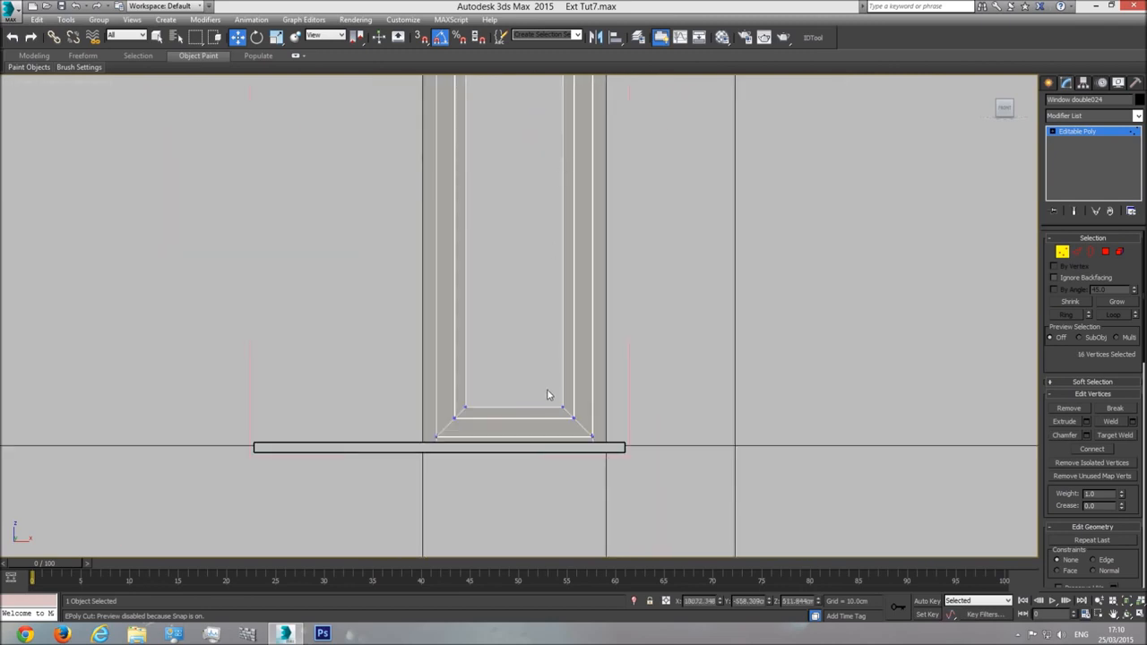
pyautogui.scroll(2, 549, 395)
pyautogui.moveTo(400, 405); pyautogui.dragTo(437, 401)
pyautogui.moveTo(522, 340); pyautogui.dragTo(527, 365)
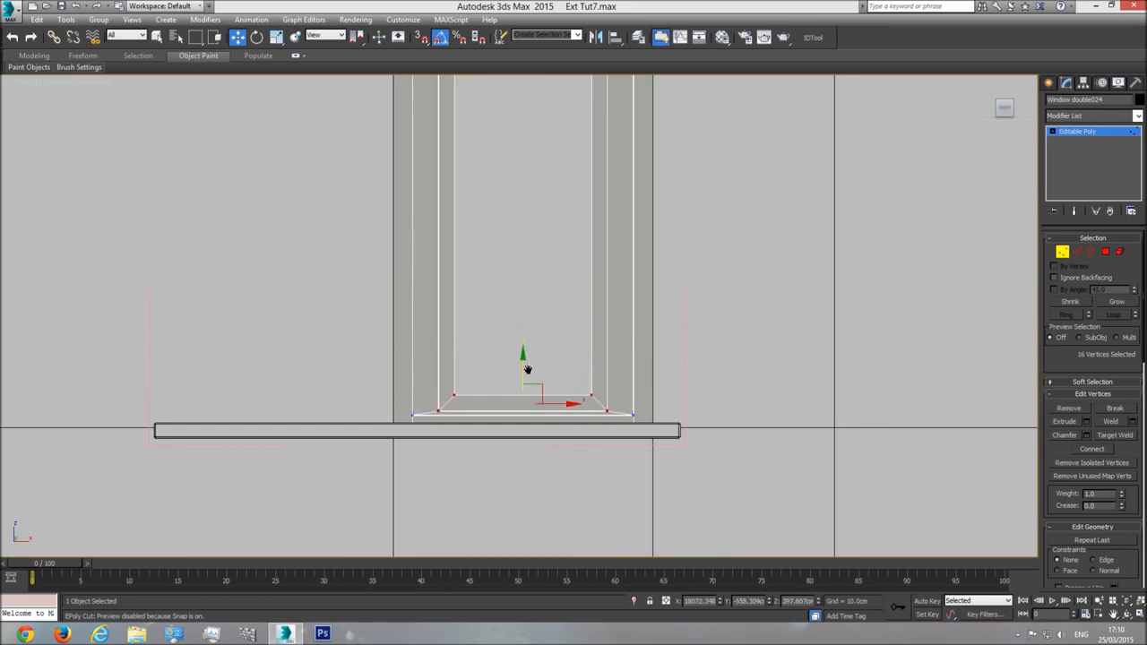
# Slim both side rails by moving the right inner vertices about 4.4 cm outward and the left inner vertices outward to match
pyautogui.scroll(-2, 527, 366)
pyautogui.moveTo(542, 146); pyautogui.dragTo(565, 508)
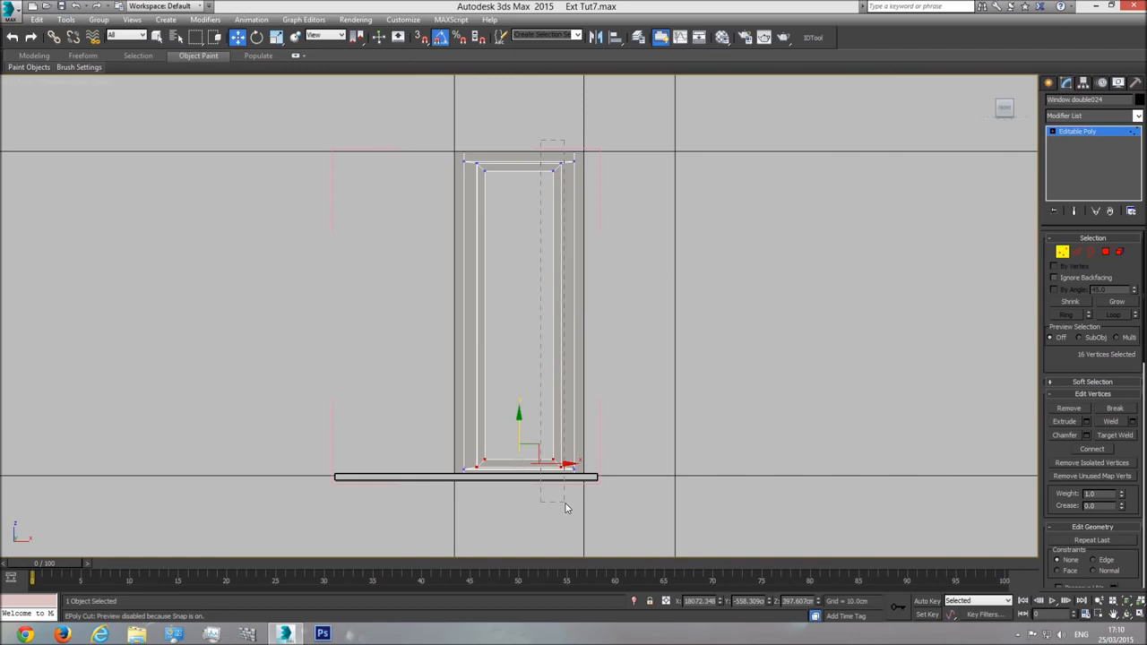
pyautogui.moveTo(587, 315); pyautogui.dragTo(598, 316)
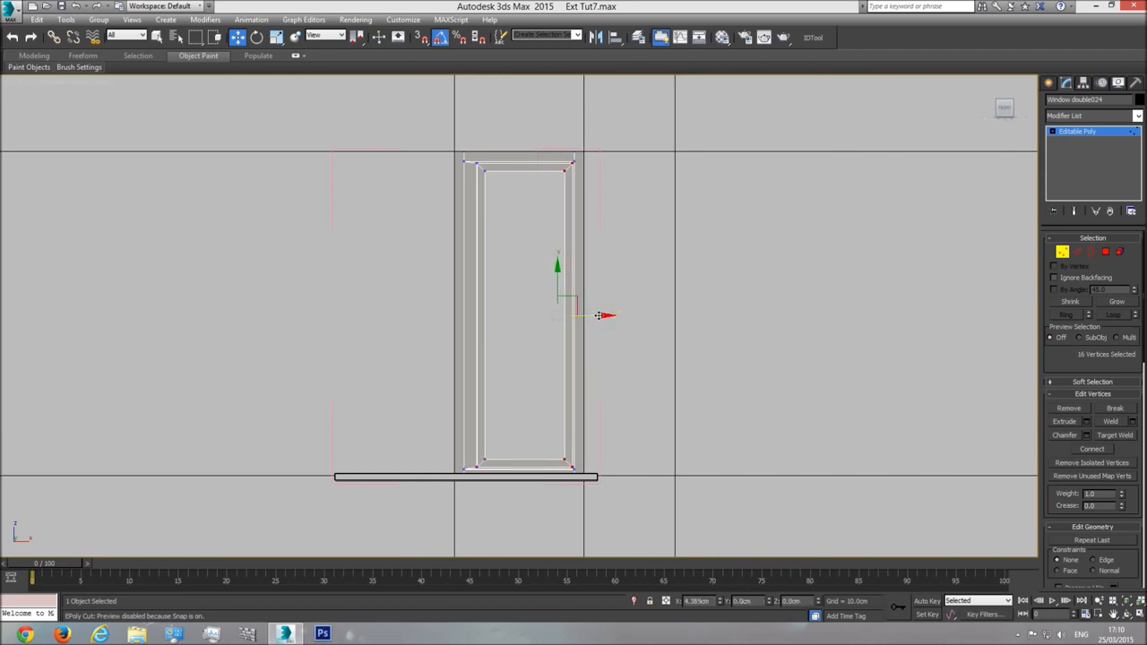
pyautogui.moveTo(510, 143); pyautogui.dragTo(473, 507)
pyautogui.moveTo(512, 317); pyautogui.dragTo(499, 321)
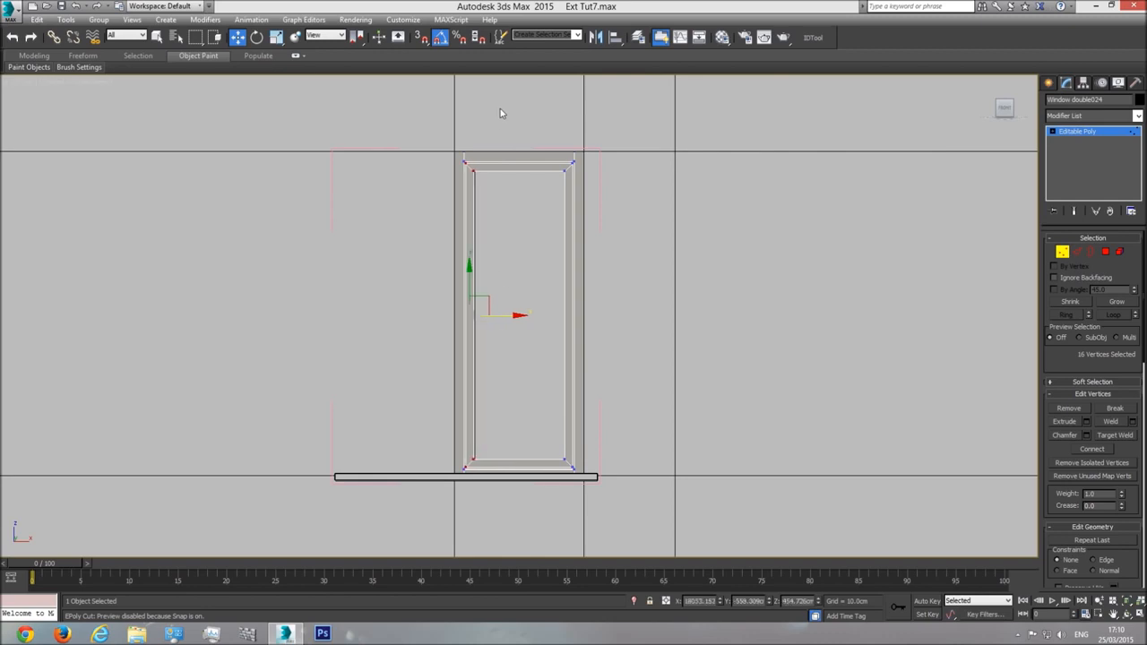
# Extend the frame toward the opening's edges by moving the left-side vertices about 2.5 cm outward and the top vertices upward
pyautogui.moveTo(479, 233); pyautogui.dragTo(459, 517)
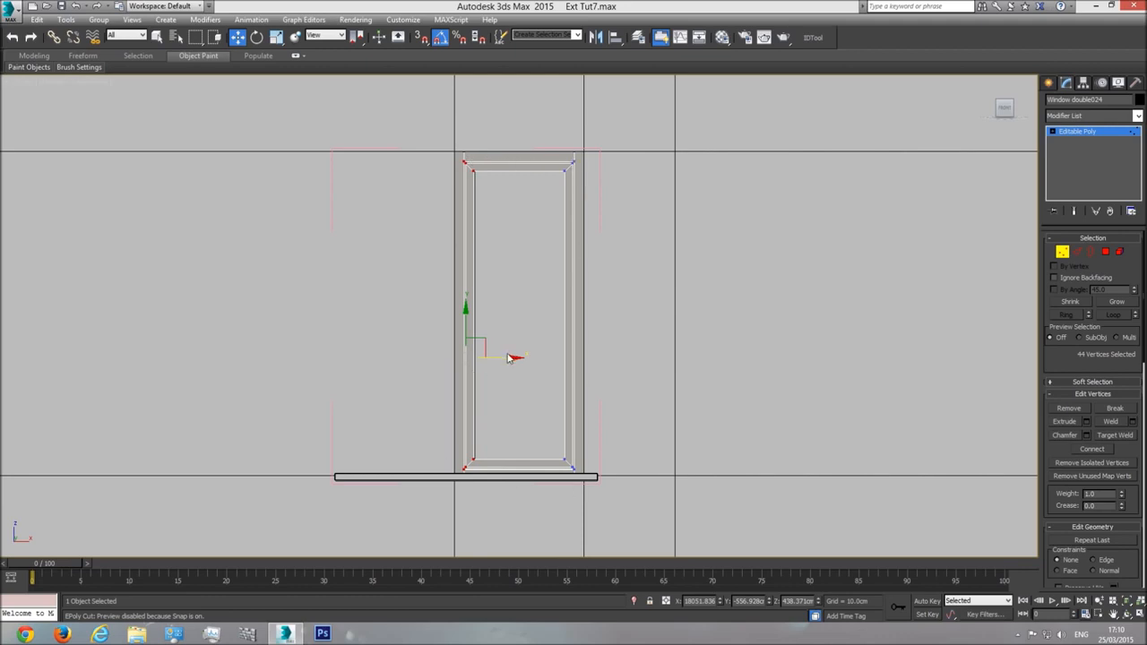
pyautogui.press('F3')
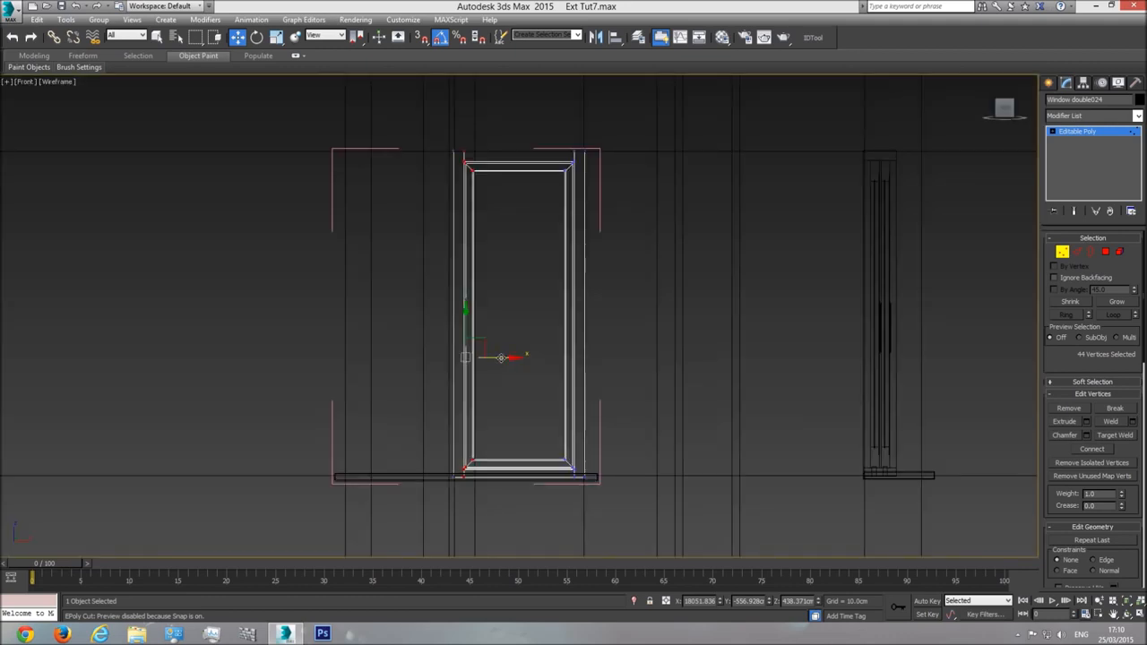
pyautogui.moveTo(501, 357); pyautogui.dragTo(494, 356)
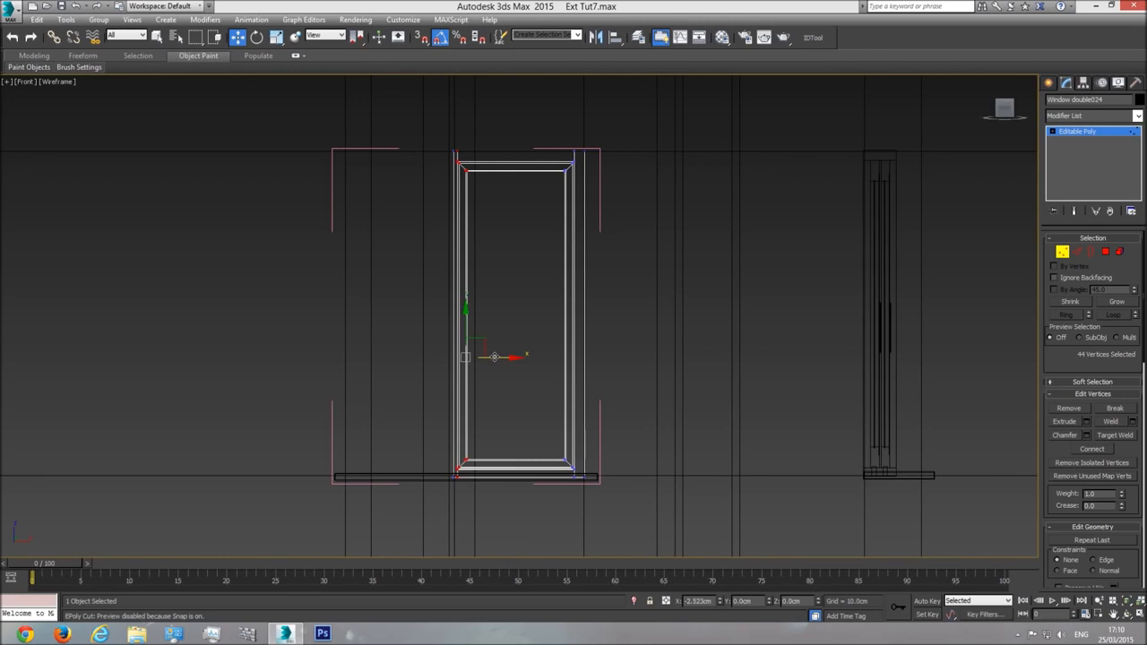
pyautogui.moveTo(423, 138); pyautogui.dragTo(619, 216)
pyautogui.scroll(3, 524, 231)
pyautogui.moveTo(517, 183); pyautogui.dragTo(520, 165)
pyautogui.scroll(-3, 504, 221)
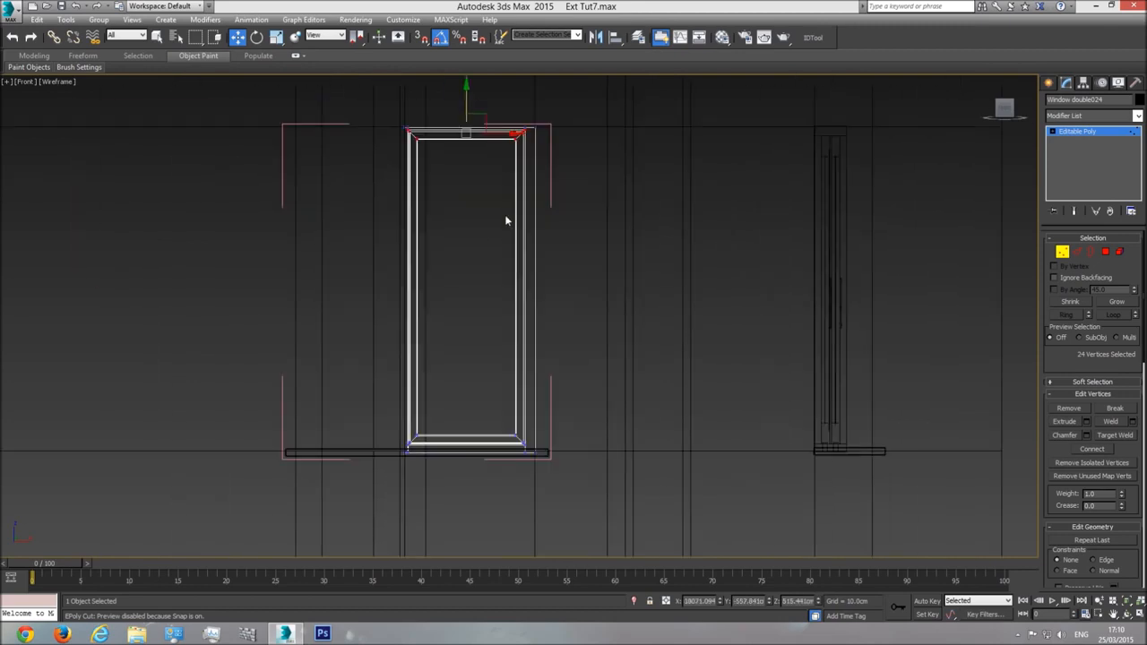
# Extend the frame's right-side vertices to the opening's edge and lower the bottom rail vertices about 1.9 cm toward the sill
pyautogui.moveTo(500, 114); pyautogui.dragTo(536, 489)
pyautogui.scroll(2, 542, 335)
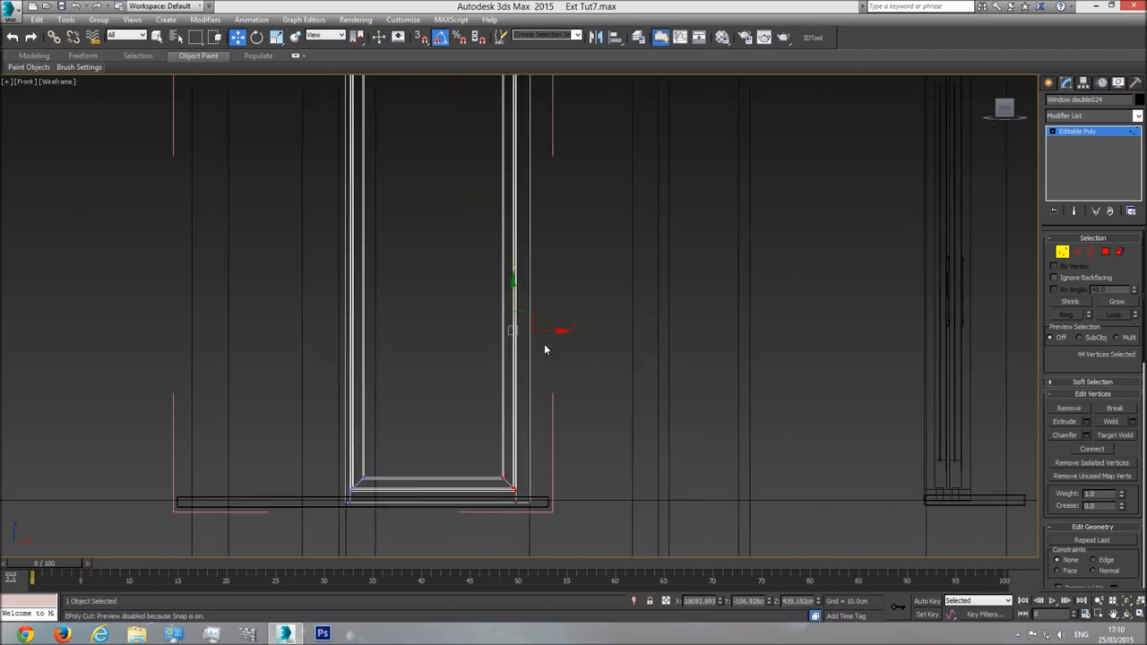
pyautogui.moveTo(545, 332); pyautogui.dragTo(567, 330)
pyautogui.moveTo(291, 502); pyautogui.dragTo(291, 500)
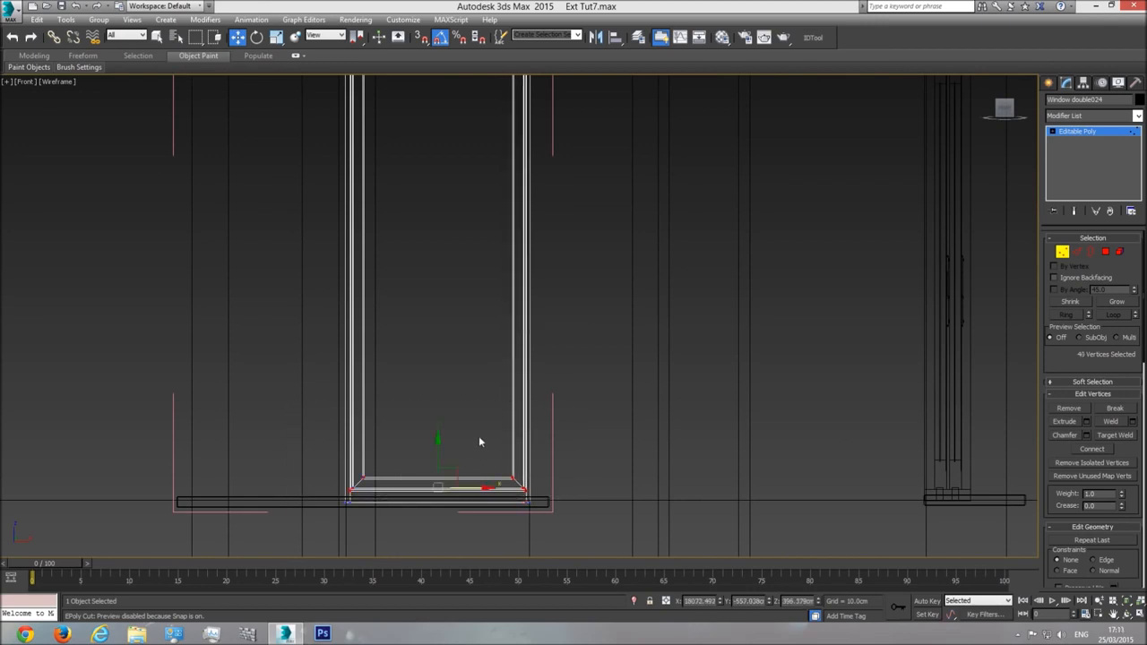
pyautogui.moveTo(438, 456); pyautogui.dragTo(438, 471)
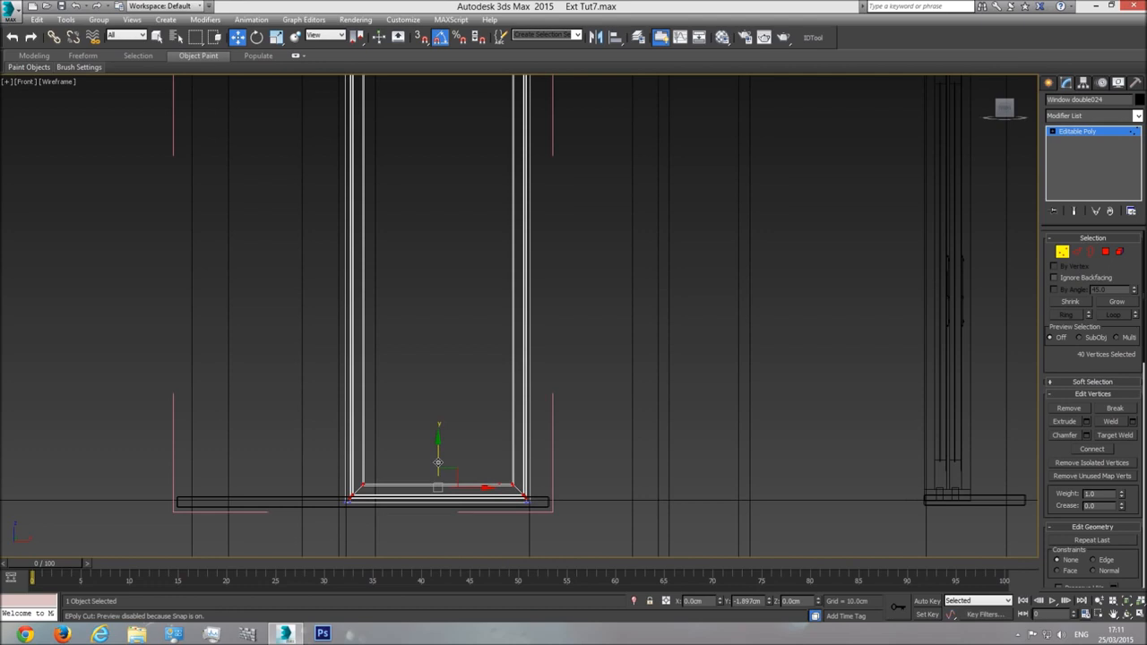
pyautogui.click(1111, 135)
pyautogui.press('F3')
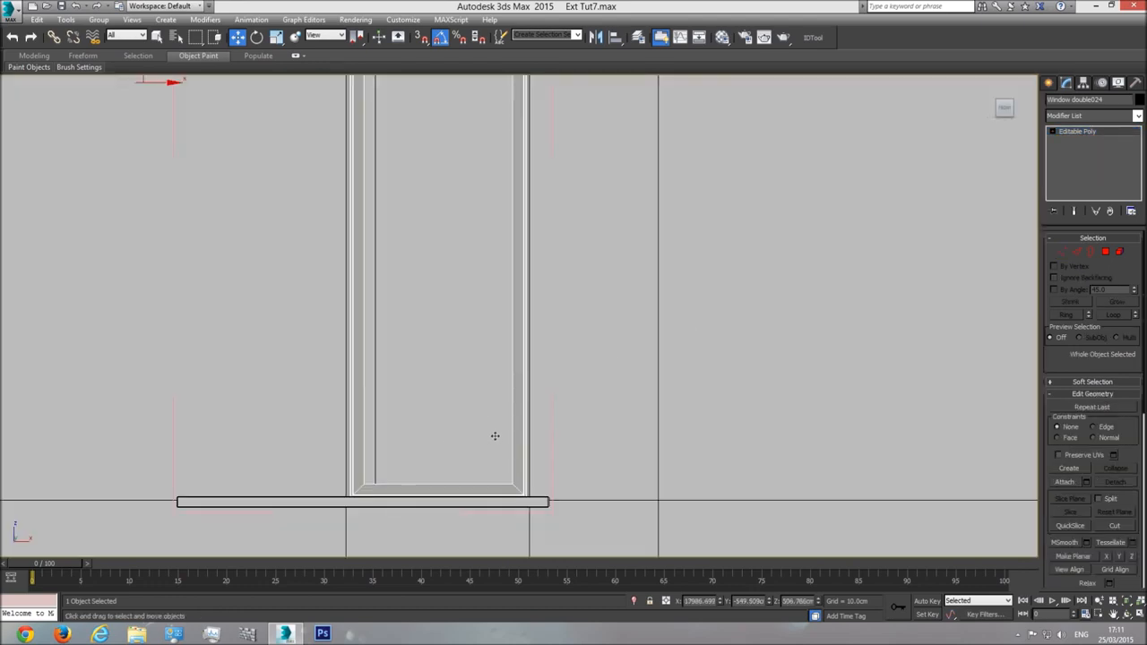
# Move the window frame's right-side and left-side vertices slightly inward from the edges of the tall opening
pyautogui.moveTo(473, 380); pyautogui.dragTo(475, 430, button='middle')
pyautogui.scroll(-2, 475, 430)
pyautogui.click(1061, 250)
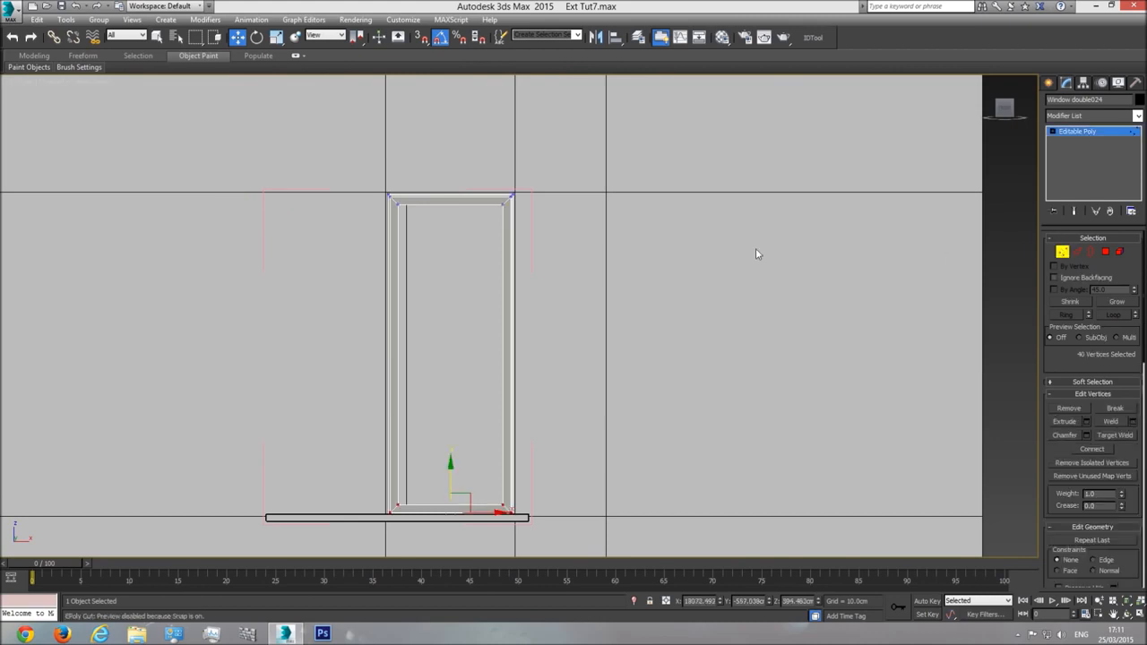
pyautogui.moveTo(570, 172); pyautogui.dragTo(460, 575)
pyautogui.press('F3')
pyautogui.press('F3')
pyautogui.moveTo(548, 395); pyautogui.dragTo(549, 396)
pyautogui.moveTo(363, 519); pyautogui.dragTo(363, 520)
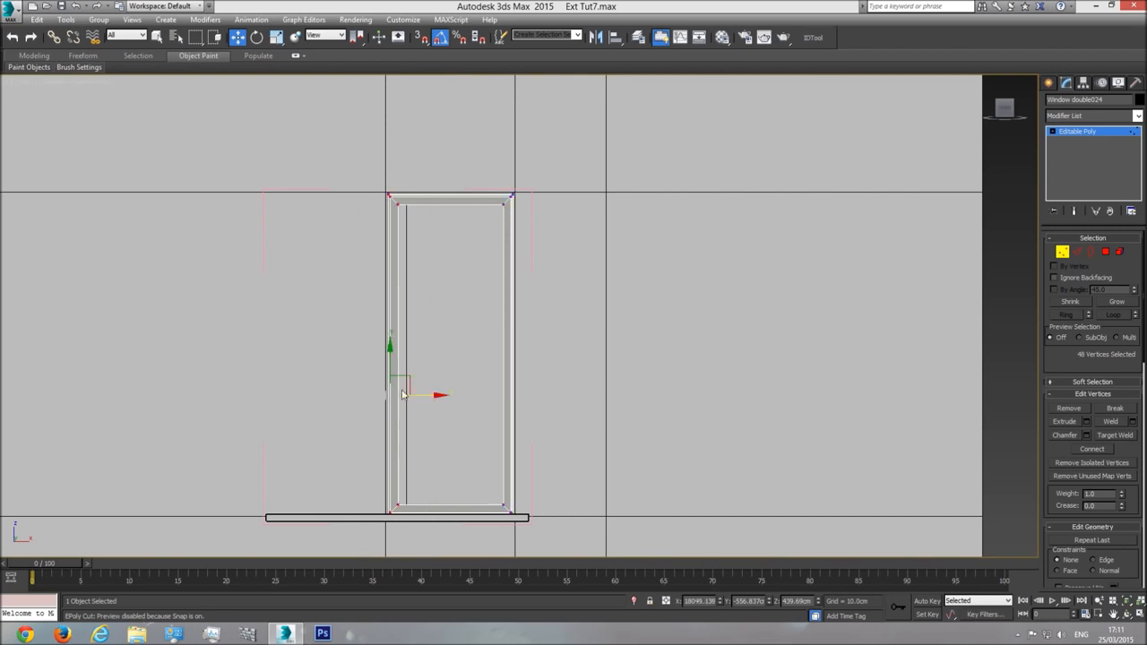
pyautogui.moveTo(427, 394); pyautogui.dragTo(428, 394)
# Raise the window frame's top vertices slightly toward the opening's head and its bottom rail vertices slightly above the sill
pyautogui.moveTo(578, 170); pyautogui.dragTo(343, 271)
pyautogui.scroll(3, 434, 197)
pyautogui.moveTo(469, 174); pyautogui.dragTo(467, 166)
pyautogui.scroll(-3, 468, 169)
pyautogui.moveTo(510, 395); pyautogui.dragTo(536, 386, button='middle')
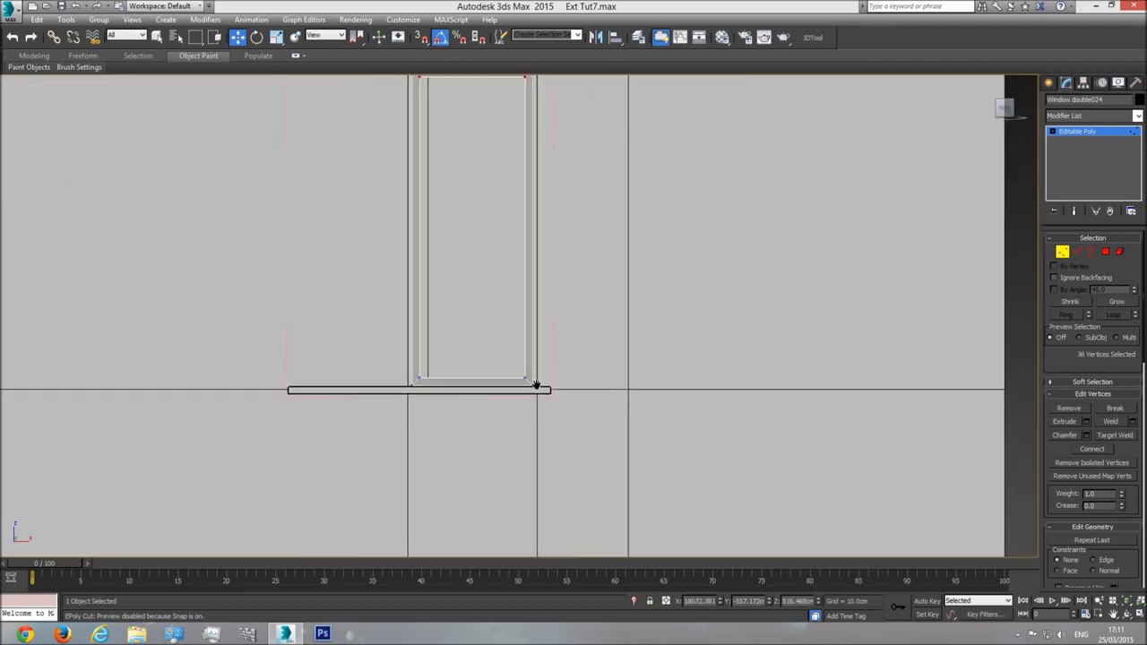
pyautogui.scroll(3, 536, 386)
pyautogui.moveTo(598, 331); pyautogui.dragTo(233, 457)
pyautogui.moveTo(410, 360); pyautogui.dragTo(410, 353)
pyautogui.scroll(-2, 511, 466)
# Examine the reshaped window frame and its ledge from an angled perspective view of the facade
pyautogui.press('p')
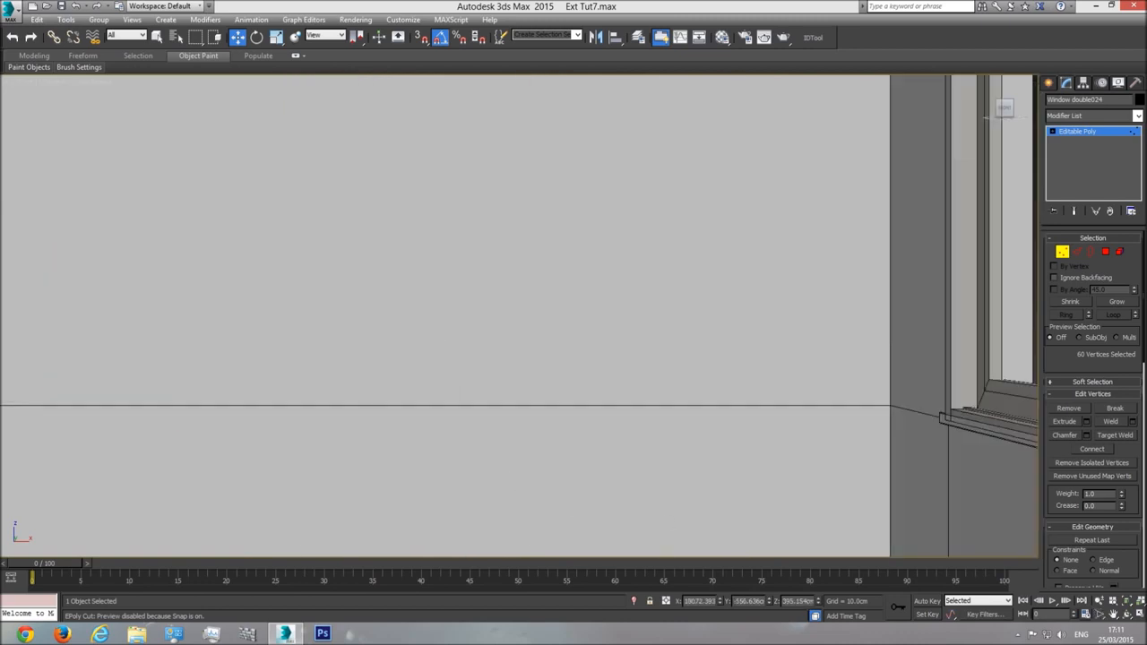
pyautogui.click(1128, 602)
pyautogui.click(1127, 614)
pyautogui.moveTo(487, 330); pyautogui.dragTo(526, 374)
pyautogui.scroll(-5, 507, 342)
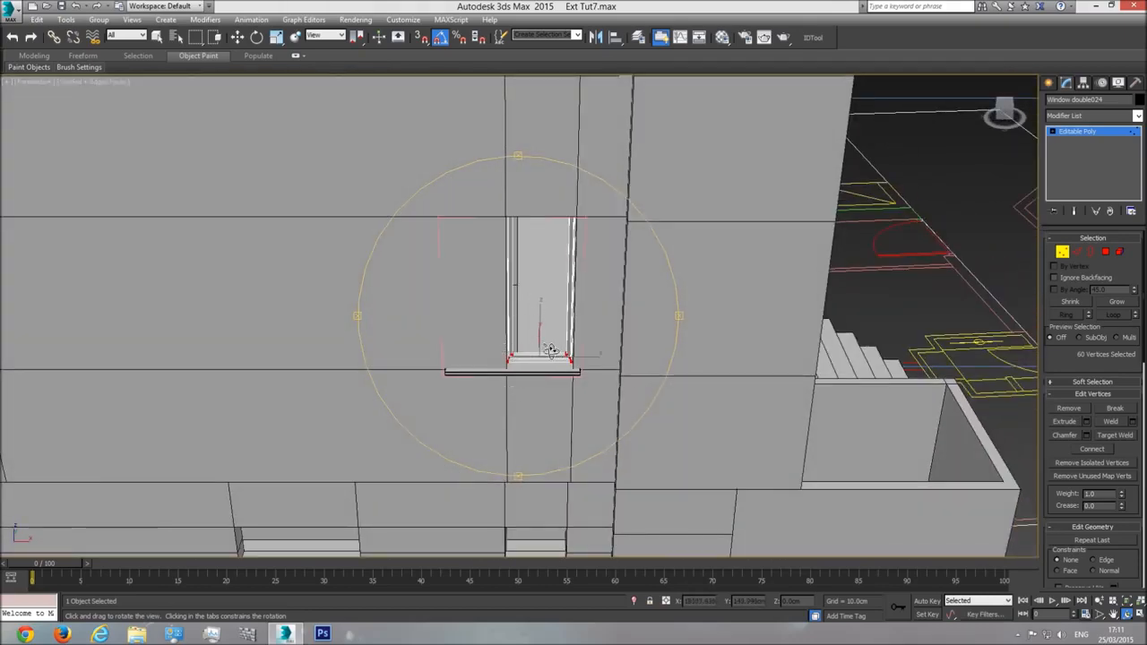
pyautogui.moveTo(582, 310); pyautogui.dragTo(544, 325)
pyautogui.press('w')
pyautogui.click(1060, 254)
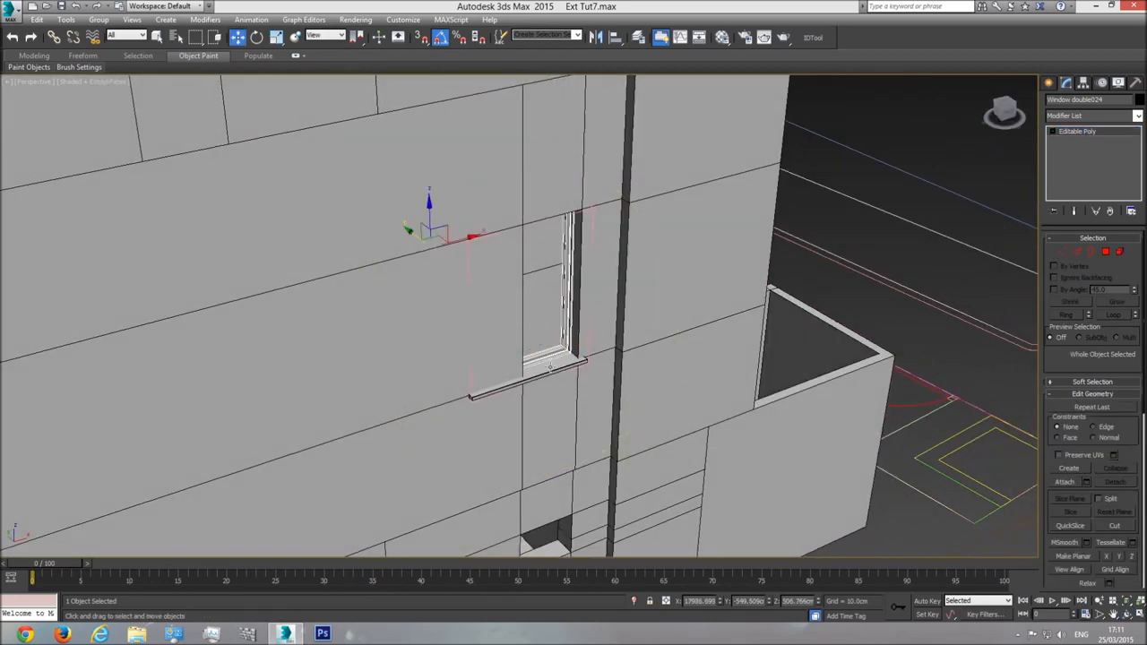
# Shorten the ledge under the tall window by moving its left-end vertices inward until its overhang matches the right end
pyautogui.click(554, 365)
pyautogui.press('f')
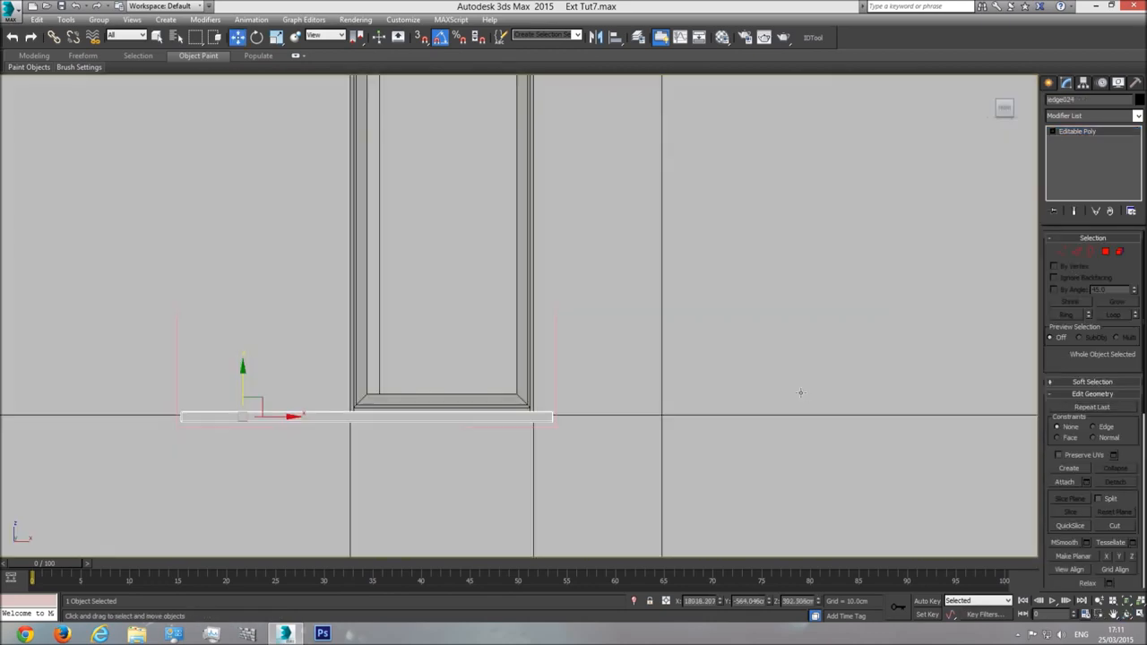
pyautogui.click(1062, 252)
pyautogui.moveTo(93, 499); pyautogui.dragTo(99, 492)
pyautogui.moveTo(223, 417); pyautogui.dragTo(362, 420)
pyautogui.scroll(-2, 394, 366)
pyautogui.moveTo(394, 365); pyautogui.dragTo(396, 423, button='middle')
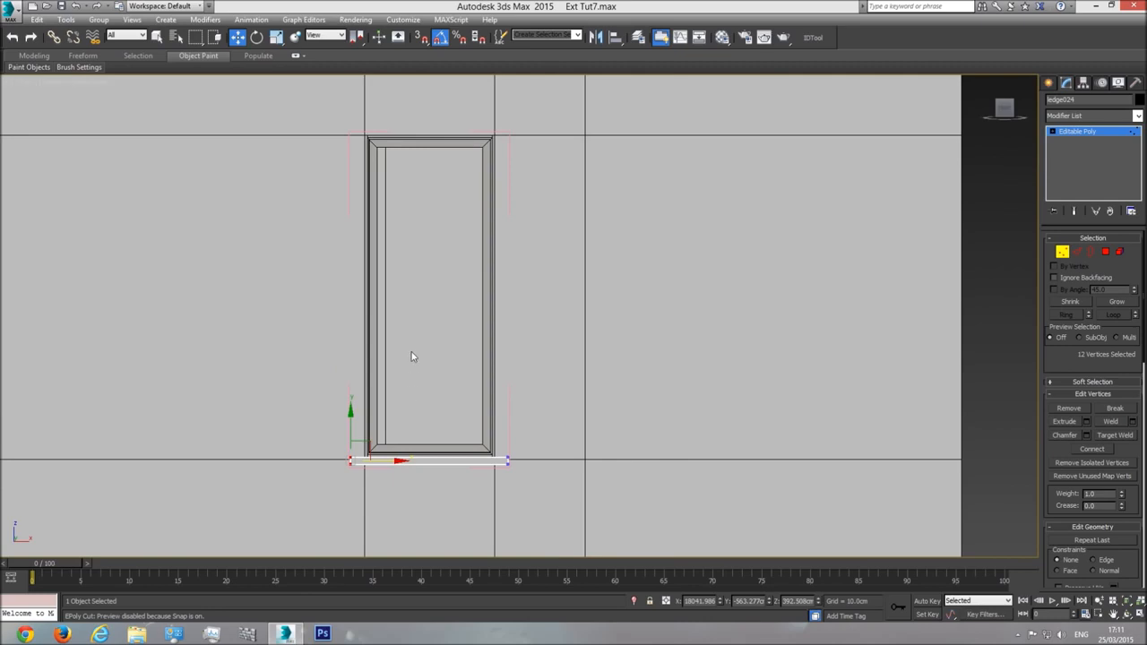
pyautogui.click(1084, 131)
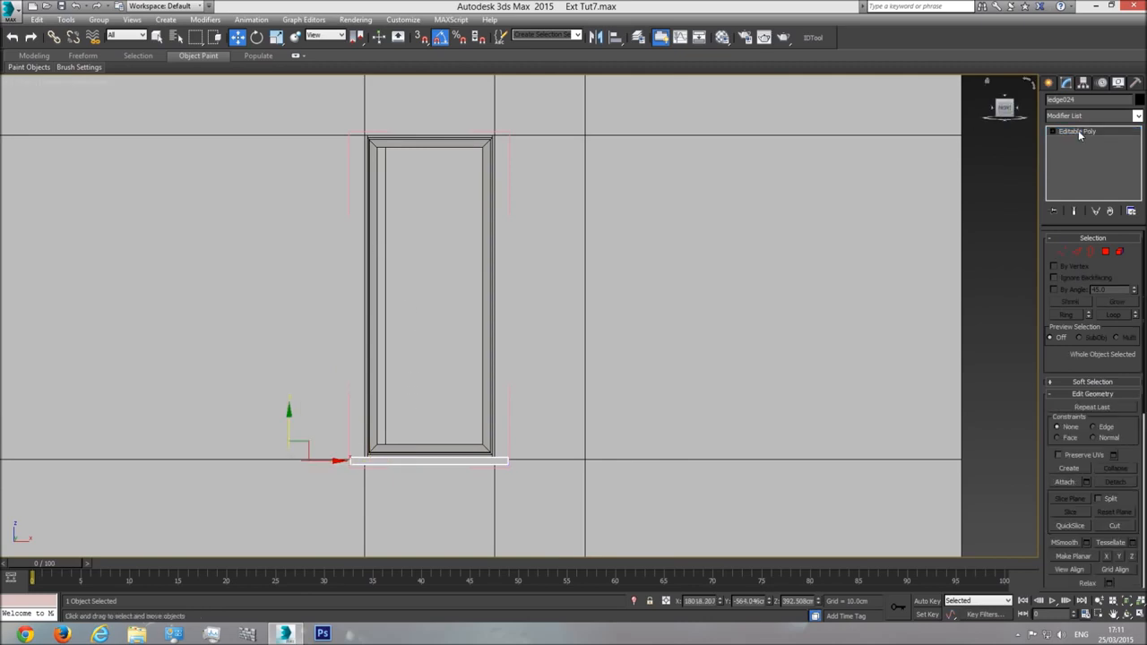
# Lower the inner vertices of the window frame's top rail by about 0.8 cm
pyautogui.click(415, 143)
pyautogui.click(1062, 252)
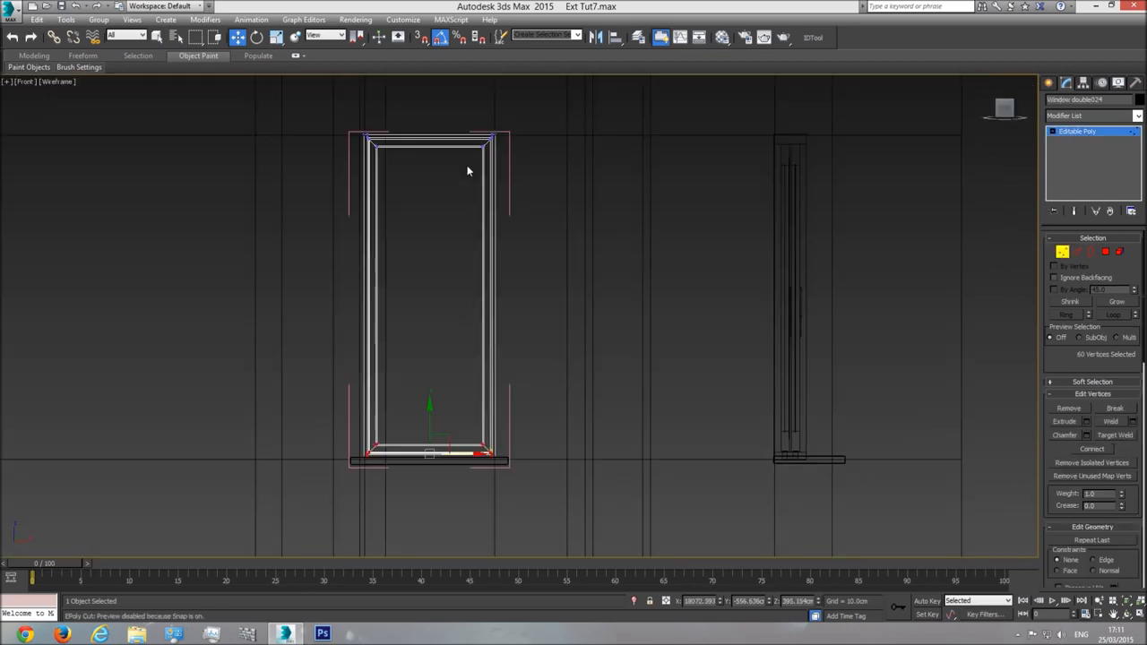
pyautogui.moveTo(475, 173); pyautogui.dragTo(542, 254, button='middle')
pyautogui.scroll(3, 542, 253)
pyautogui.moveTo(612, 263); pyautogui.dragTo(222, 188)
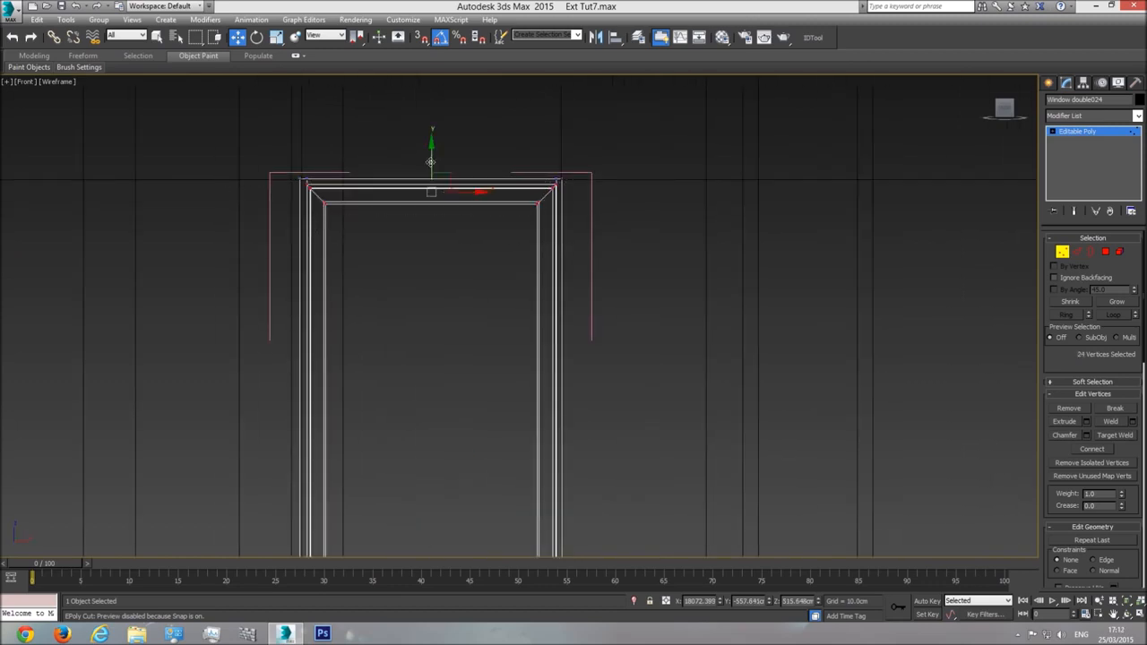
pyautogui.press('F3')
pyautogui.moveTo(433, 157); pyautogui.dragTo(431, 160)
pyautogui.scroll(-2, 498, 267)
pyautogui.moveTo(498, 267); pyautogui.dragTo(450, 165, button='middle')
# Move the inner vertices of the window frame's right side rail about 0.6 cm inward
pyautogui.press('F3')
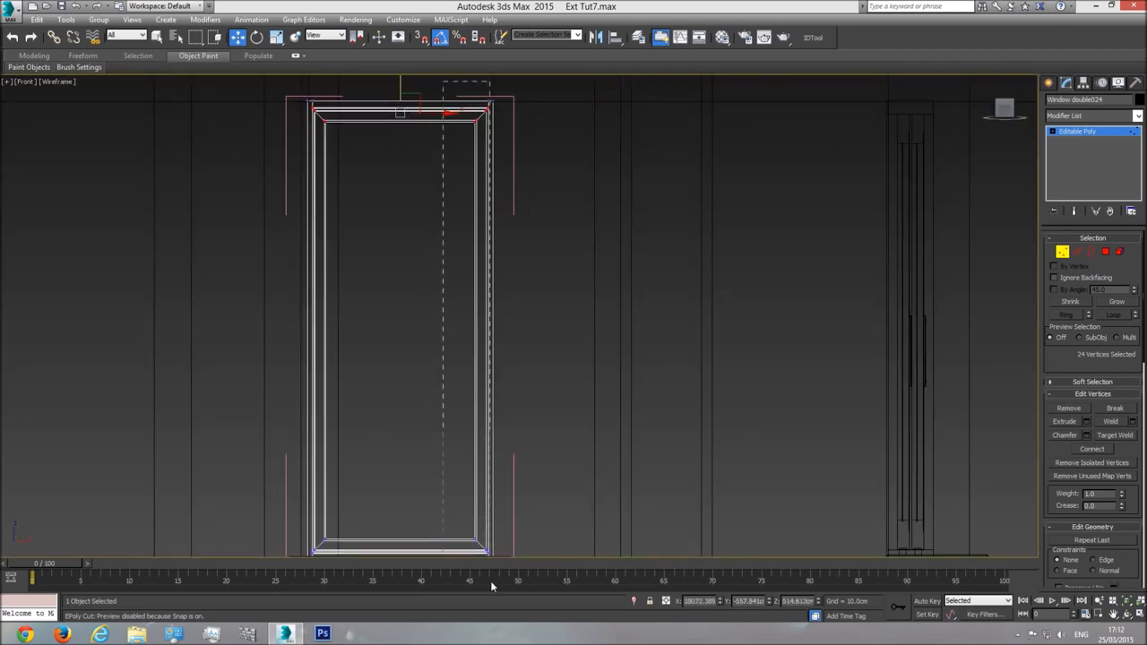
pyautogui.moveTo(491, 582); pyautogui.dragTo(492, 584)
pyautogui.moveTo(540, 455); pyautogui.dragTo(522, 389, button='middle')
pyautogui.scroll(-2, 521, 361)
pyautogui.moveTo(442, 121); pyautogui.dragTo(494, 520)
pyautogui.scroll(5, 498, 481)
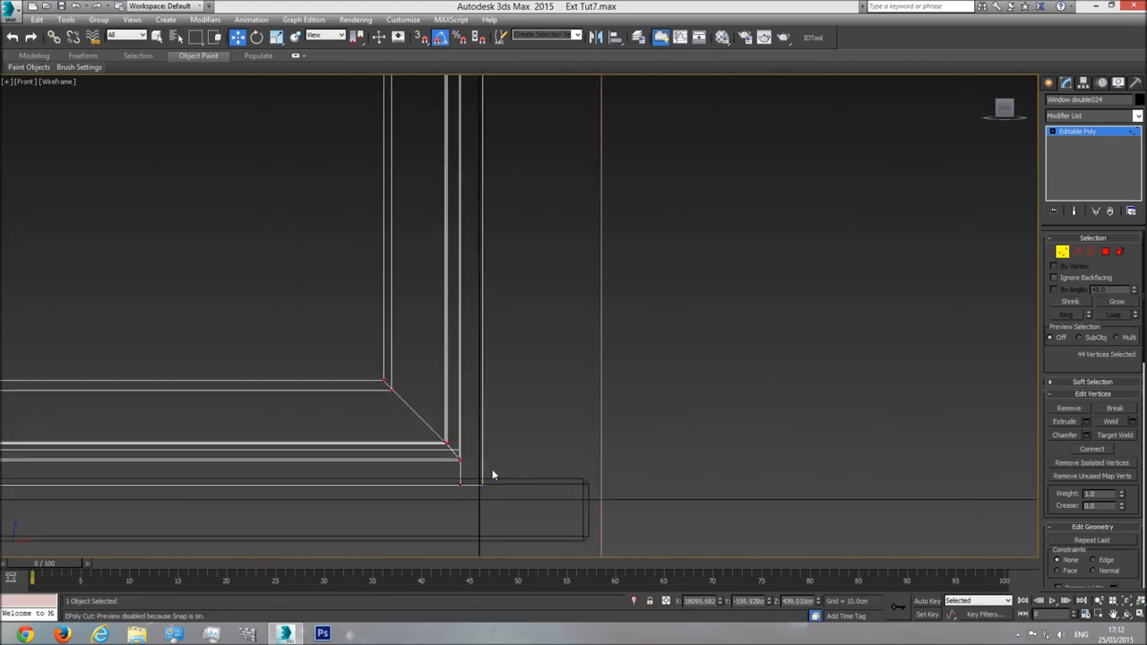
pyautogui.scroll(-3, 503, 322)
pyautogui.moveTo(503, 321); pyautogui.dragTo(517, 427, button='middle')
pyautogui.moveTo(500, 267); pyautogui.dragTo(504, 379, button='middle')
pyautogui.scroll(-1, 511, 313)
pyautogui.moveTo(508, 174); pyautogui.dragTo(496, 436, button='middle')
pyautogui.moveTo(530, 365); pyautogui.dragTo(529, 240, button='middle')
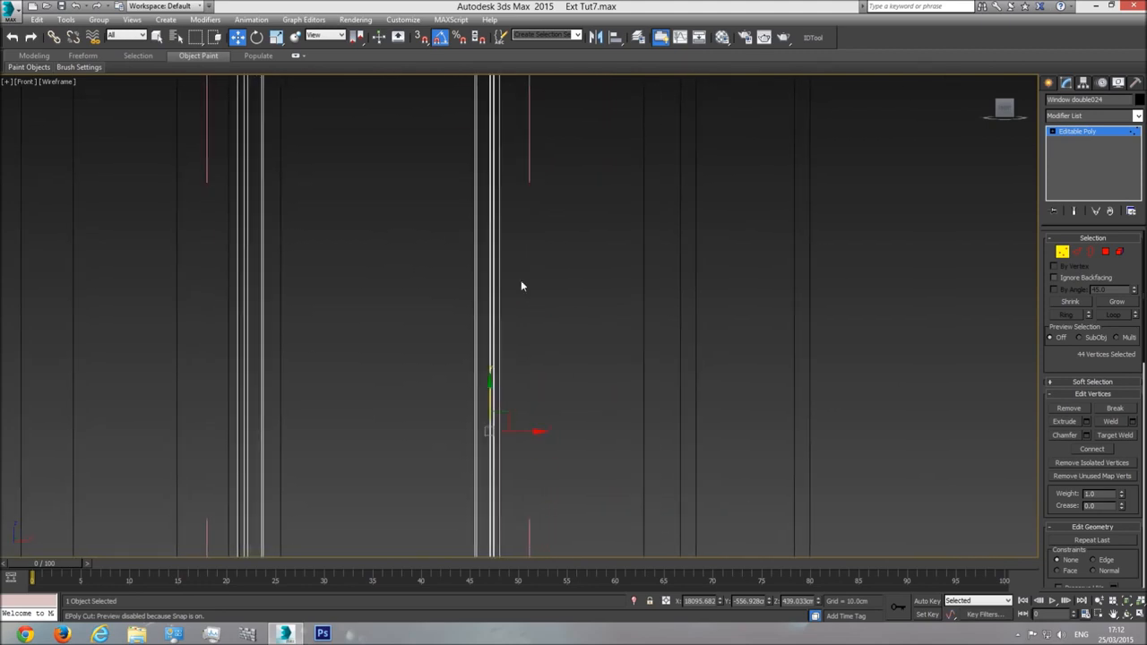
pyautogui.scroll(-2, 529, 406)
pyautogui.moveTo(527, 354); pyautogui.dragTo(530, 383, button='middle')
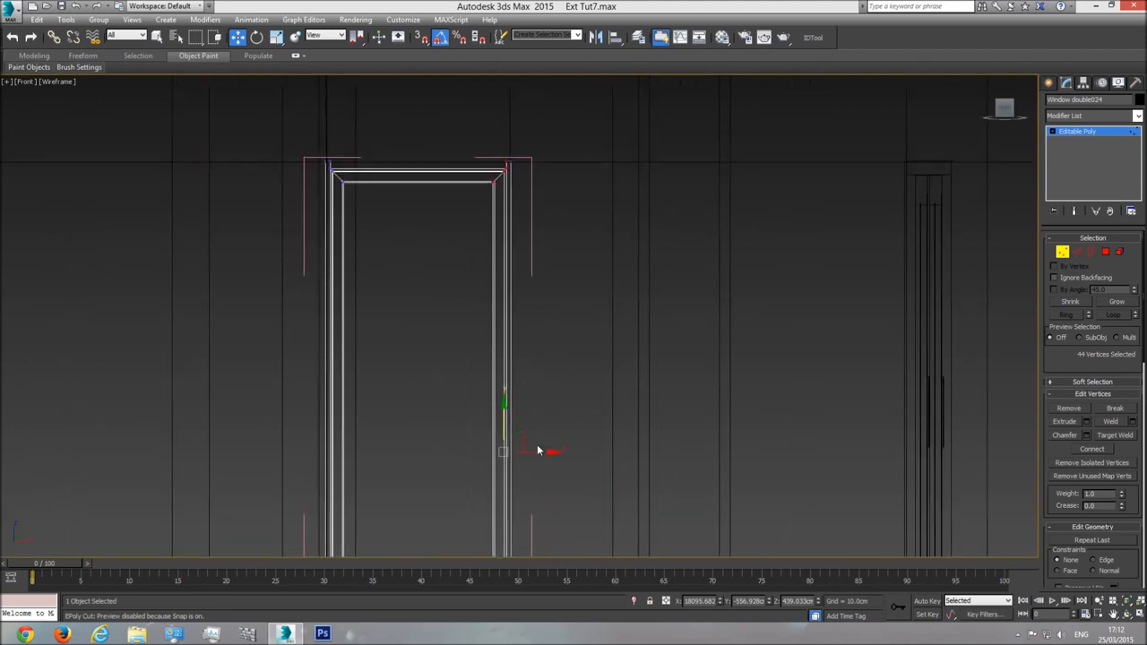
pyautogui.moveTo(538, 450); pyautogui.dragTo(535, 451)
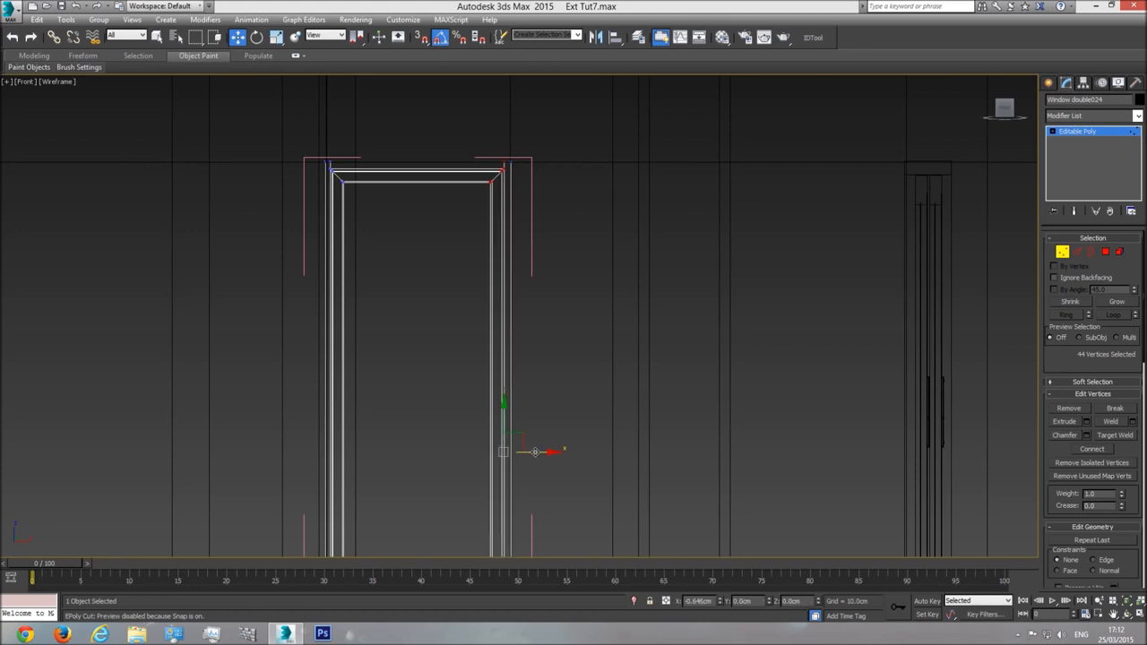
pyautogui.scroll(6, 499, 225)
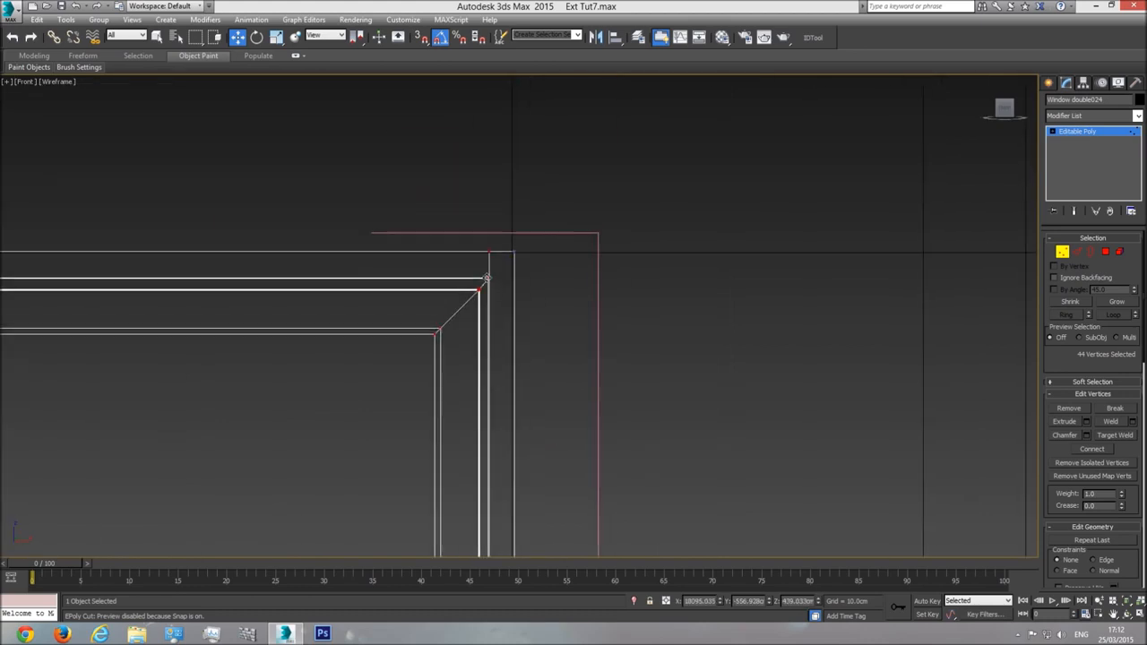
pyautogui.click(490, 253)
pyautogui.scroll(-3, 517, 275)
pyautogui.scroll(-4, 506, 242)
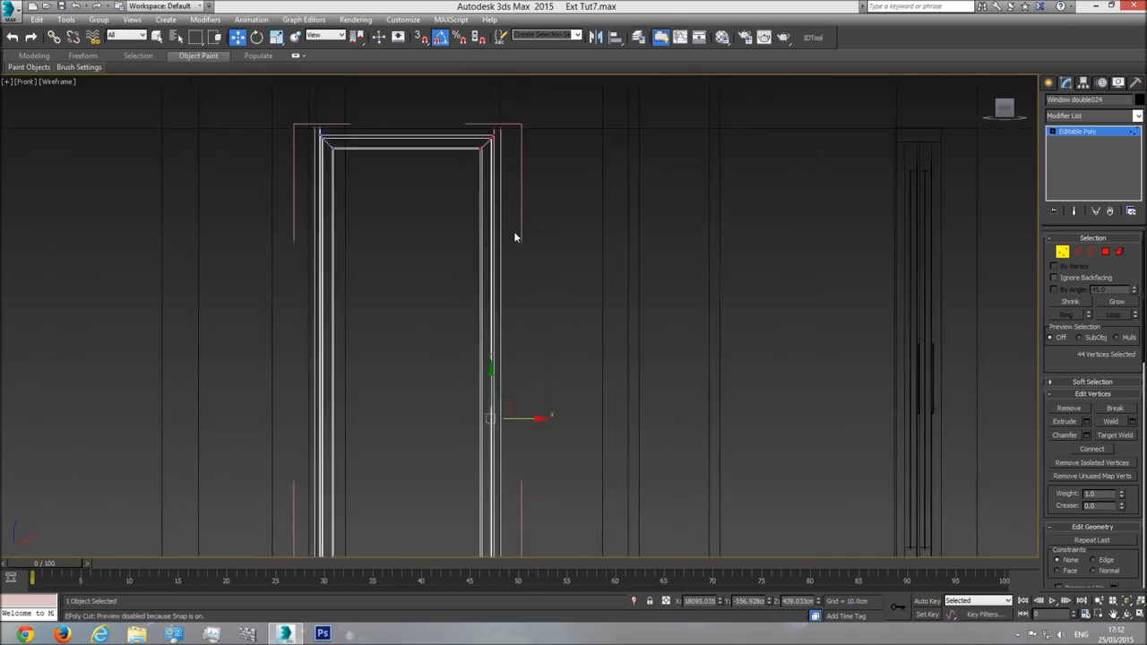
# Move the inner vertices of the window frame's left side rail about 0.5 cm inward
pyautogui.moveTo(412, 145); pyautogui.dragTo(375, 508)
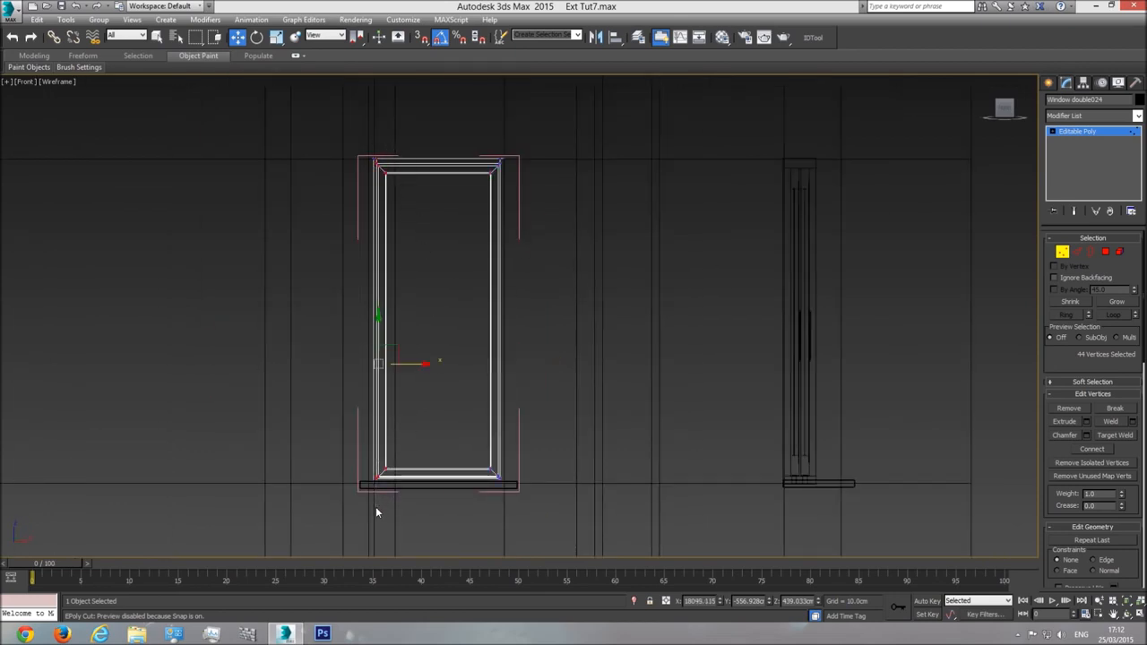
pyautogui.moveTo(405, 365); pyautogui.dragTo(407, 365)
pyautogui.scroll(5, 391, 176)
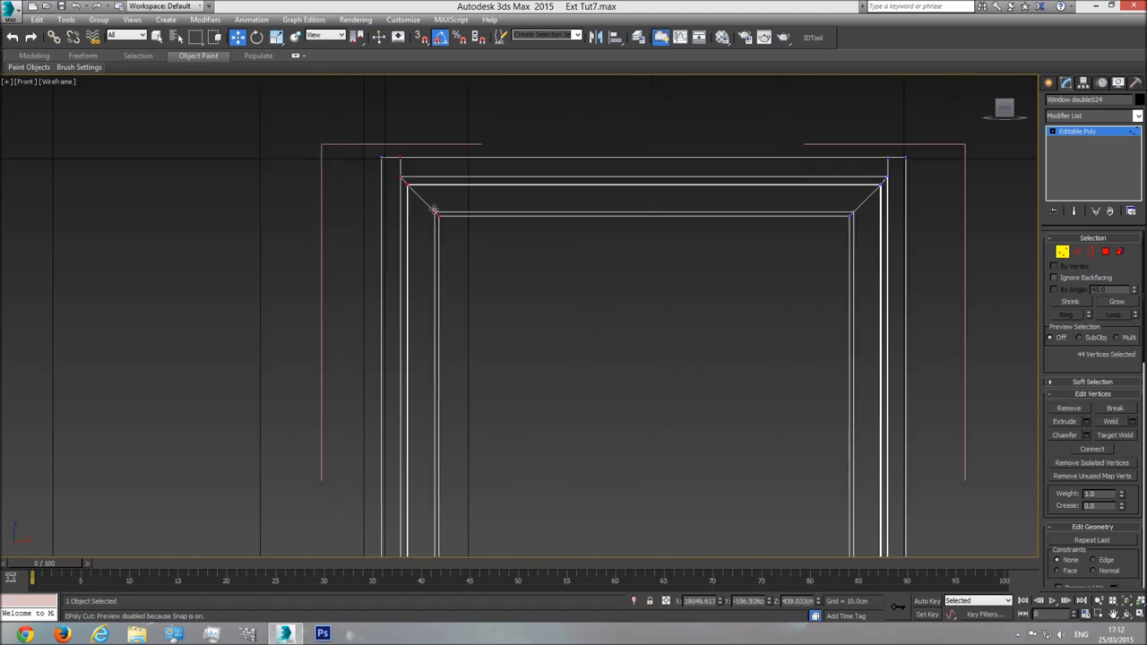
pyautogui.scroll(-4, 433, 210)
pyautogui.scroll(1, 465, 196)
pyautogui.press('F3')
pyautogui.scroll(-2, 538, 413)
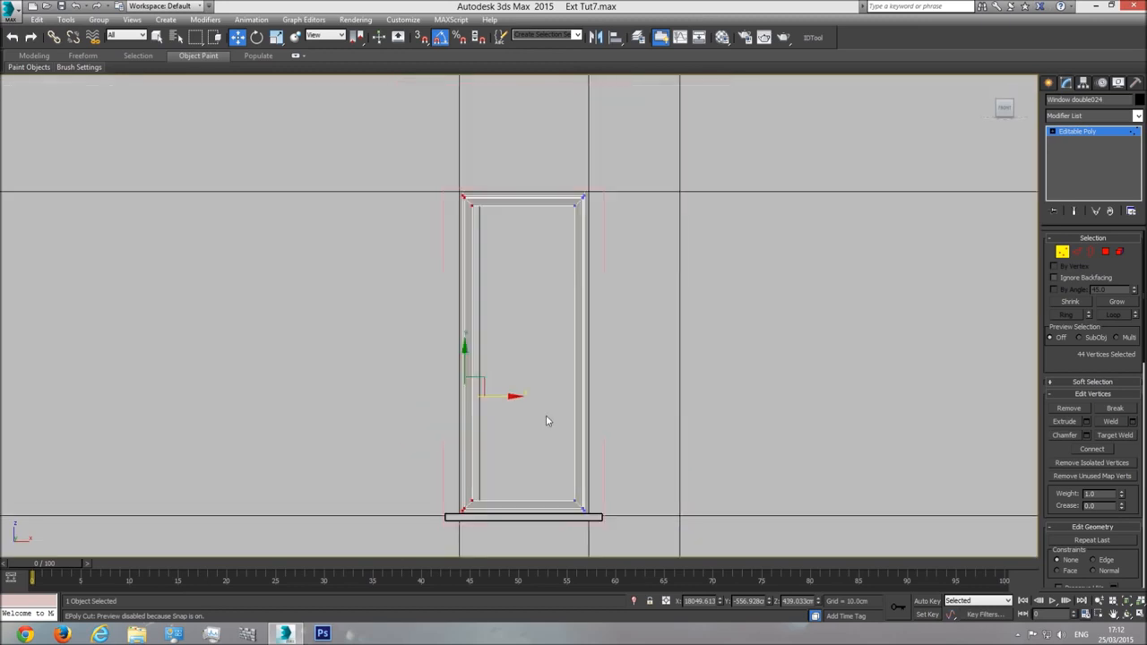
# Draw a narrow vertical box about 7 cm wide inside the lower part of the window frame
pyautogui.click(1049, 83)
pyautogui.click(1068, 159)
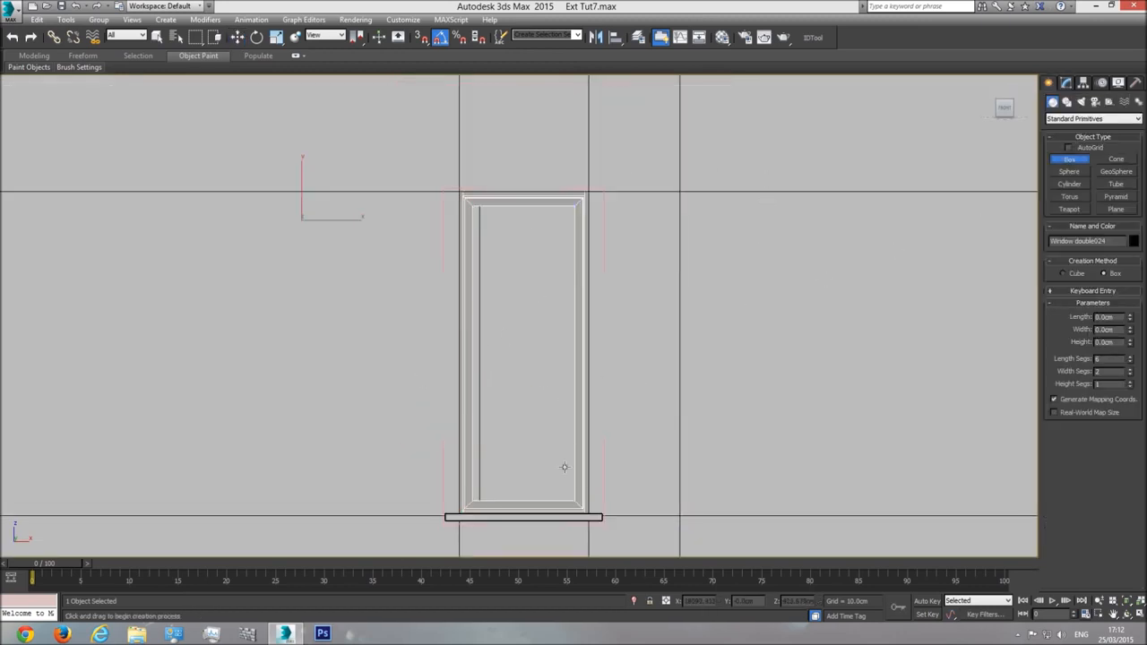
pyautogui.moveTo(548, 502); pyautogui.dragTo(541, 429, button='middle')
pyautogui.scroll(3, 540, 426)
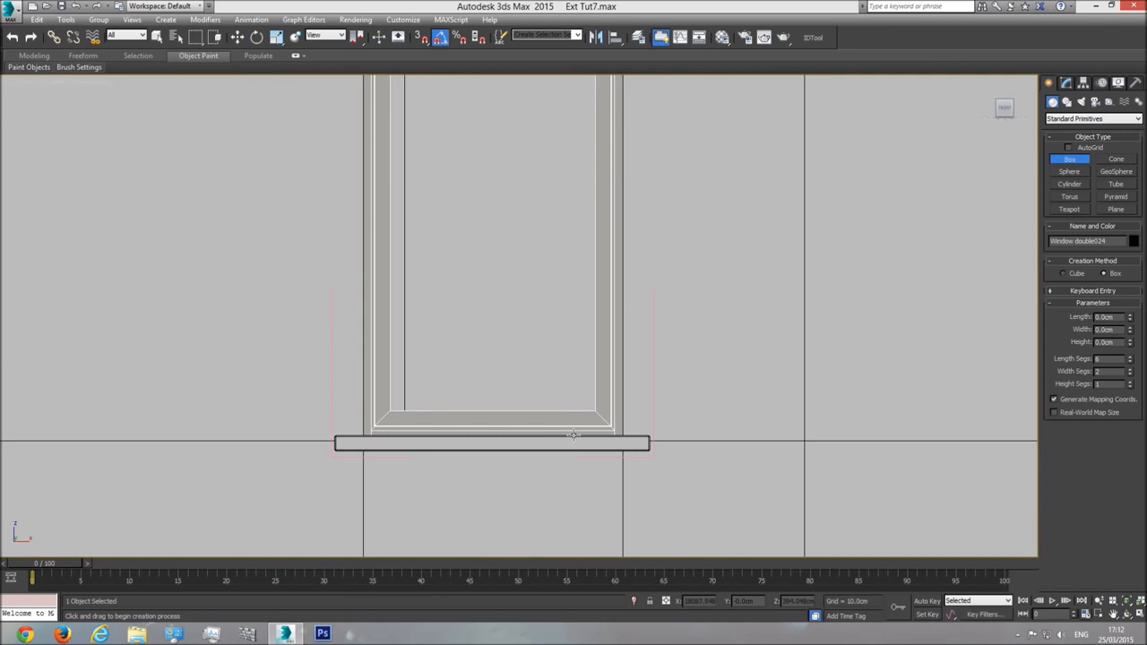
pyautogui.moveTo(573, 435)
pyautogui.mouseDown()
pyautogui.moveTo(535, 364)
pyautogui.moveTo(536, 225)
pyautogui.mouseUp()
pyautogui.press('F3')
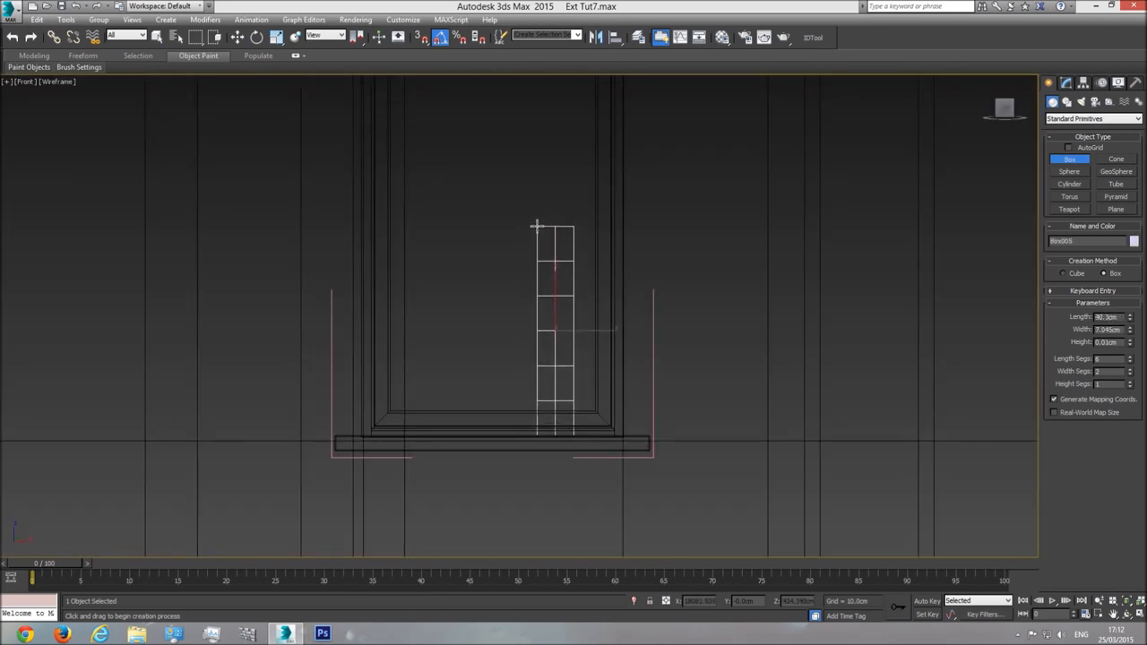
pyautogui.click(528, 121)
pyautogui.press('w')
pyautogui.moveTo(532, 197); pyautogui.dragTo(529, 286, button='middle')
pyautogui.press('F3')
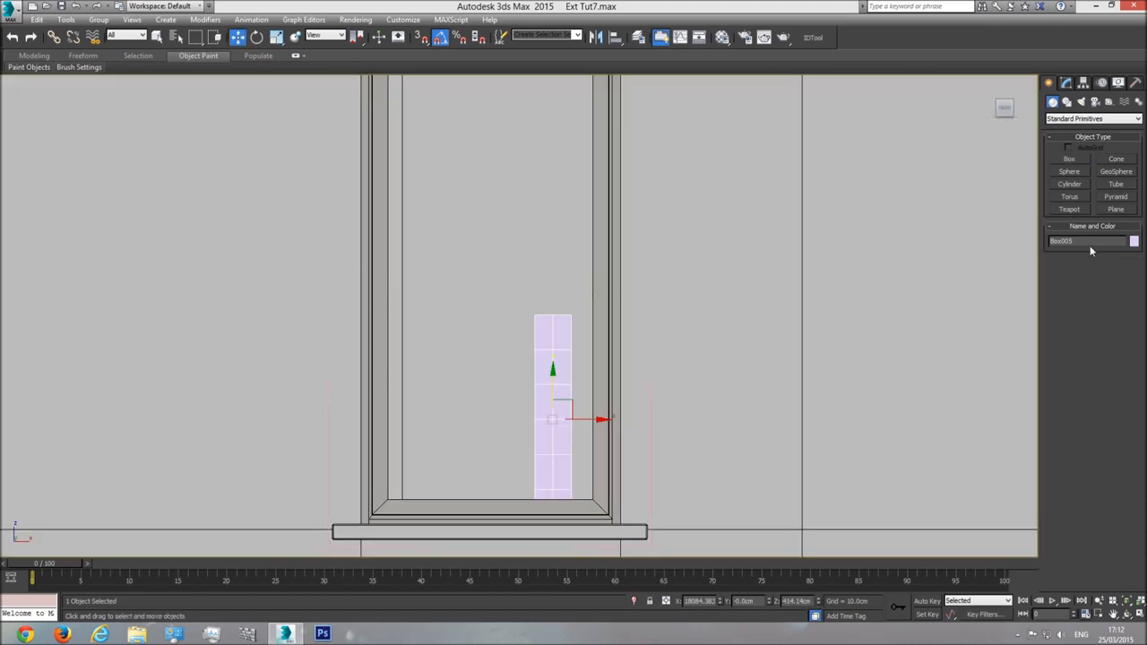
# Draw a horizontal crossbar box across the window, about 40 cm wide, 3.3 cm long and 4.4 cm high, with 1 length and 1 width segment
pyautogui.click(1071, 159)
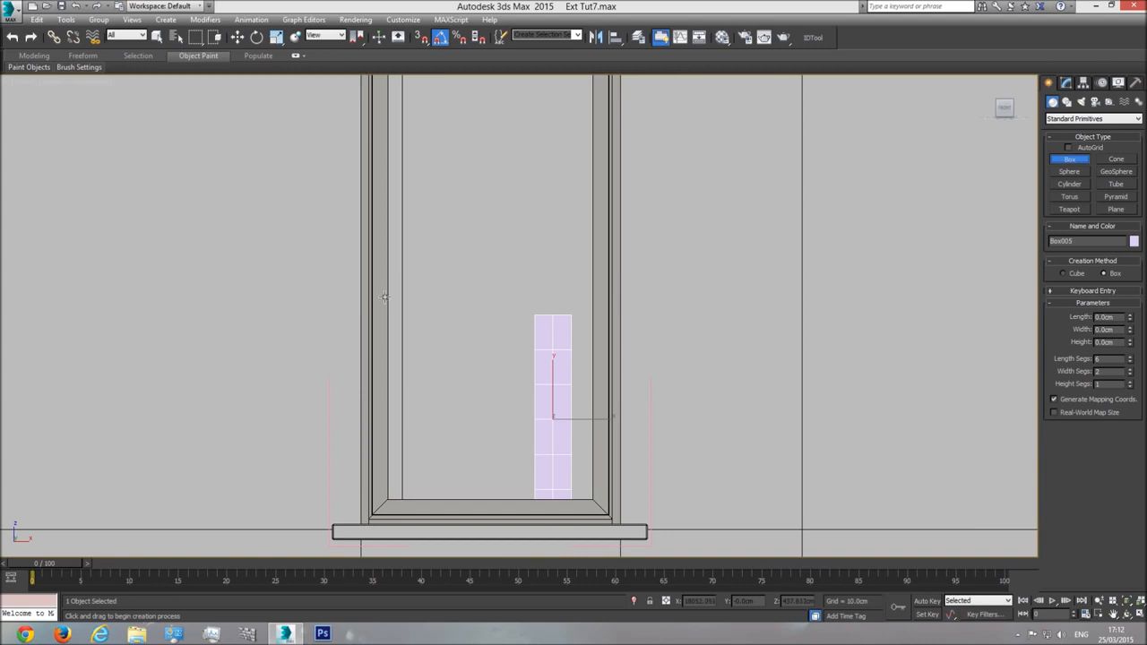
pyautogui.moveTo(386, 299); pyautogui.dragTo(593, 313)
pyautogui.press('F3')
pyautogui.press('F3')
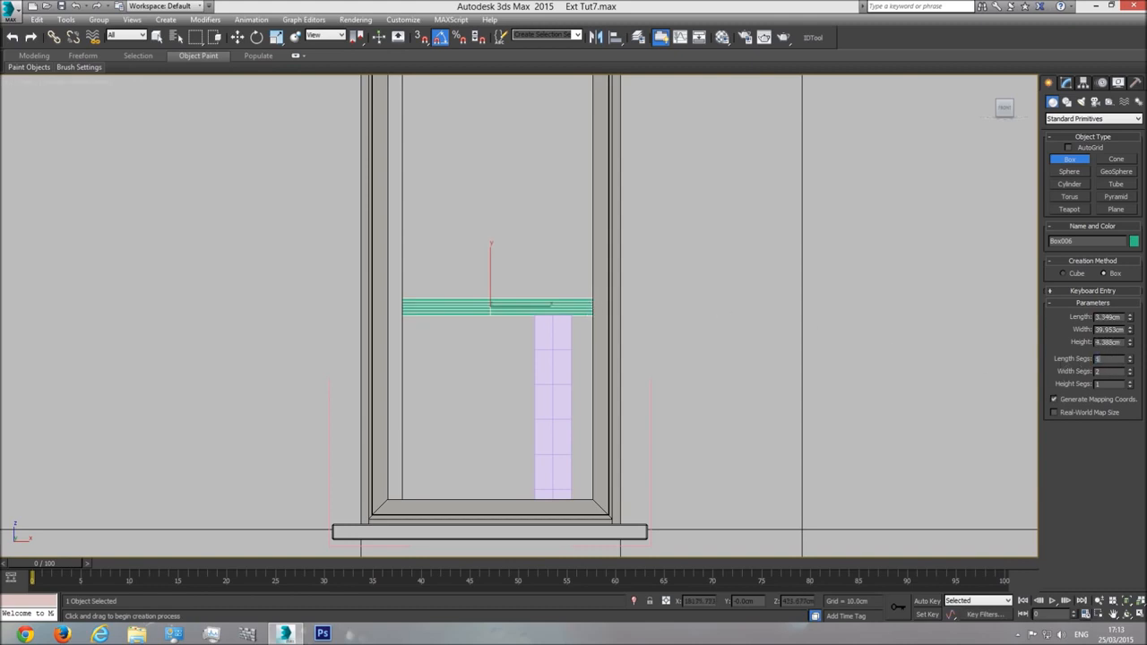
pyautogui.press('Return')
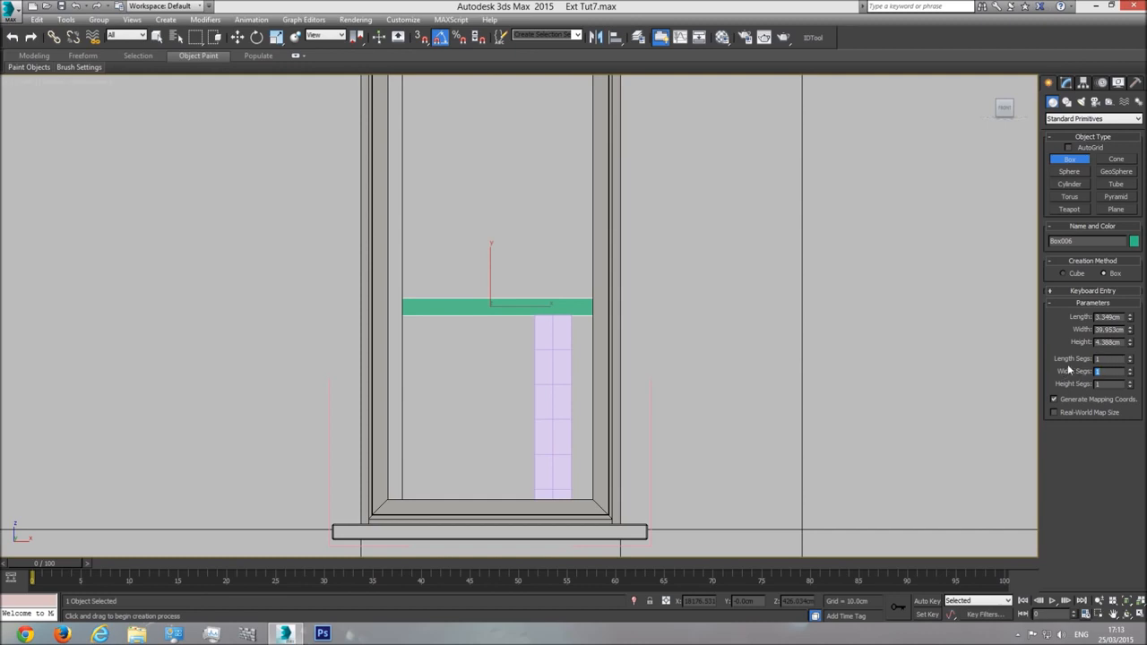
pyautogui.moveTo(1129, 359); pyautogui.dragTo(1125, 483)
pyautogui.press('w')
# Delete the narrow vertical box below the crossbar
pyautogui.click(555, 338)
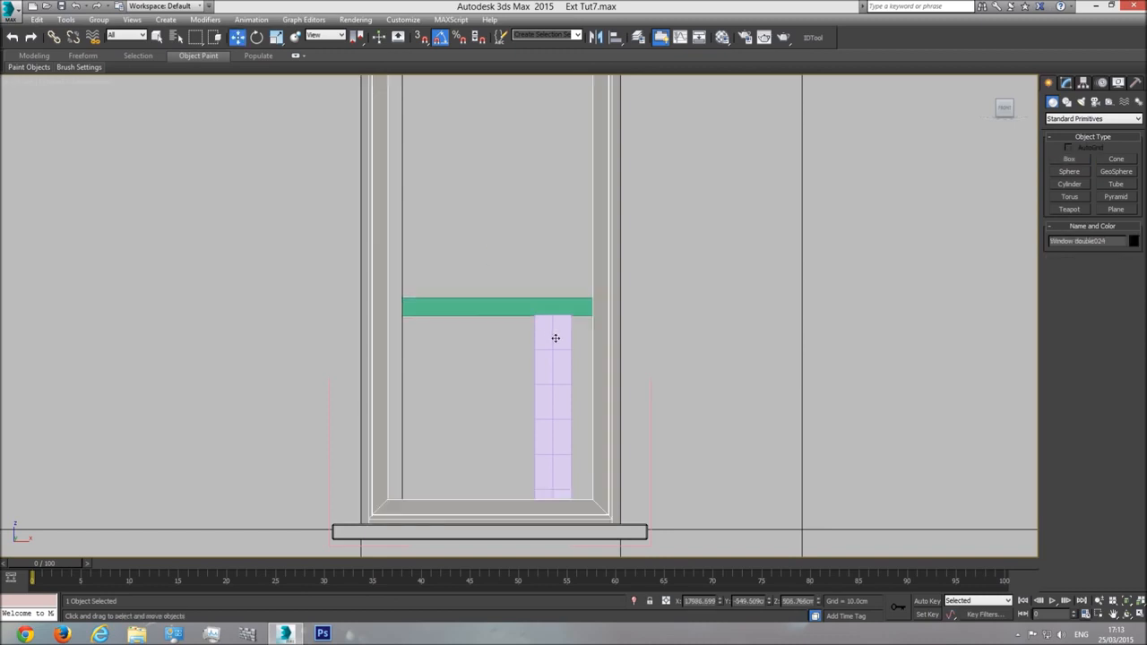
pyautogui.click(554, 336)
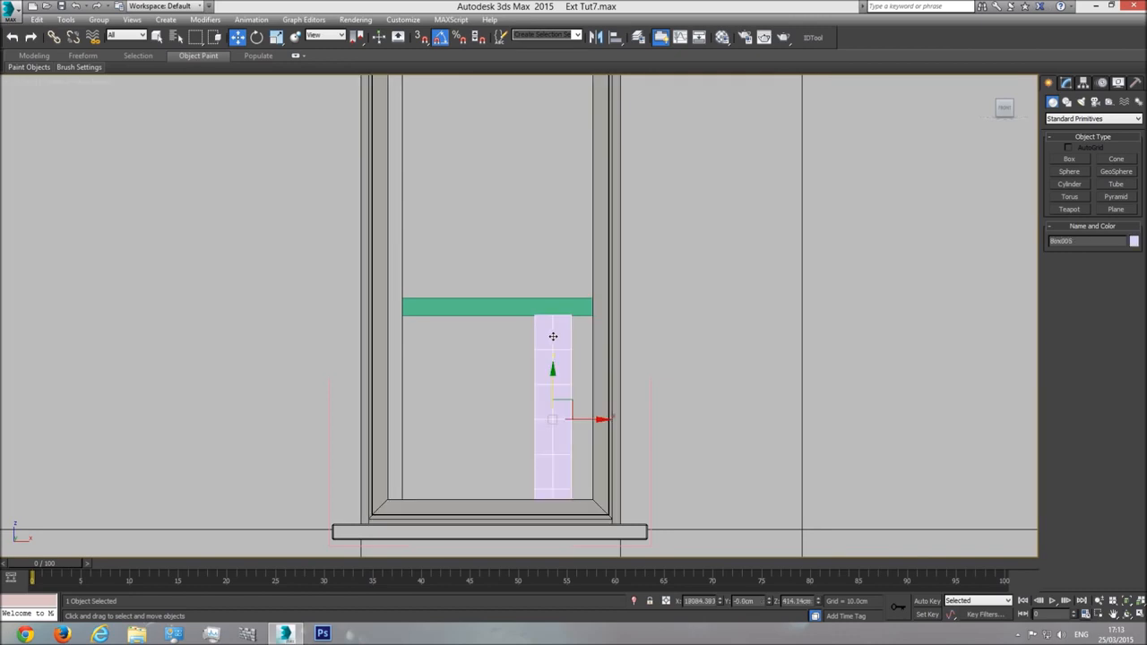
pyautogui.press('Delete')
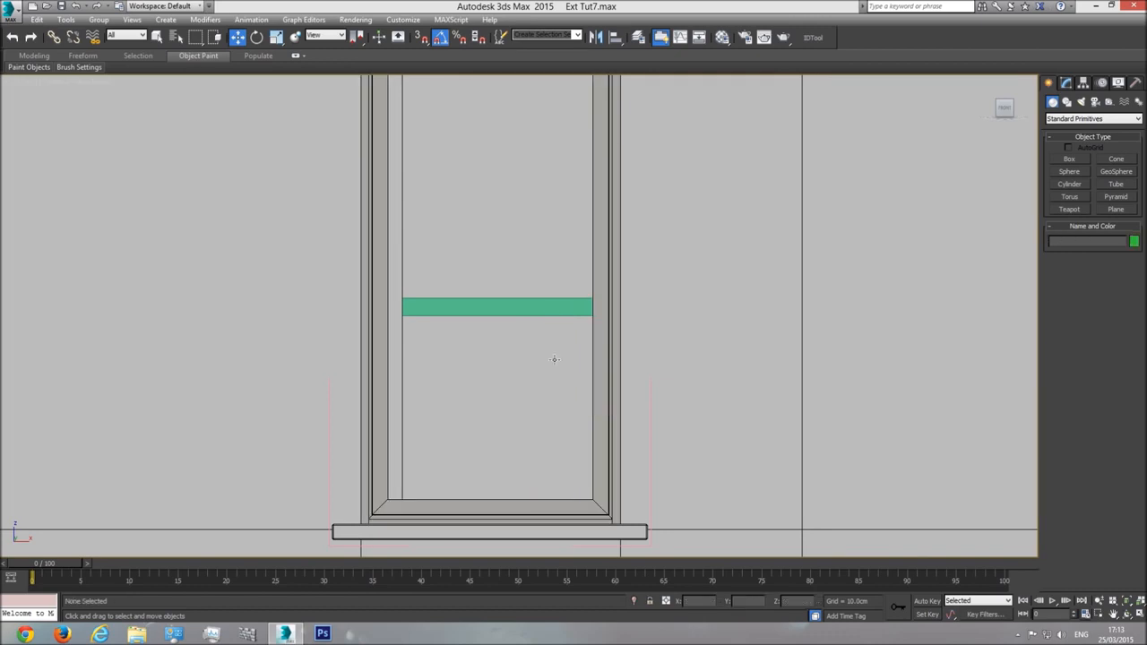
# Move the crossbar box along the Y axis to about -560.8 cm, into the tall window's opening
pyautogui.press('F3')
pyautogui.click(542, 307)
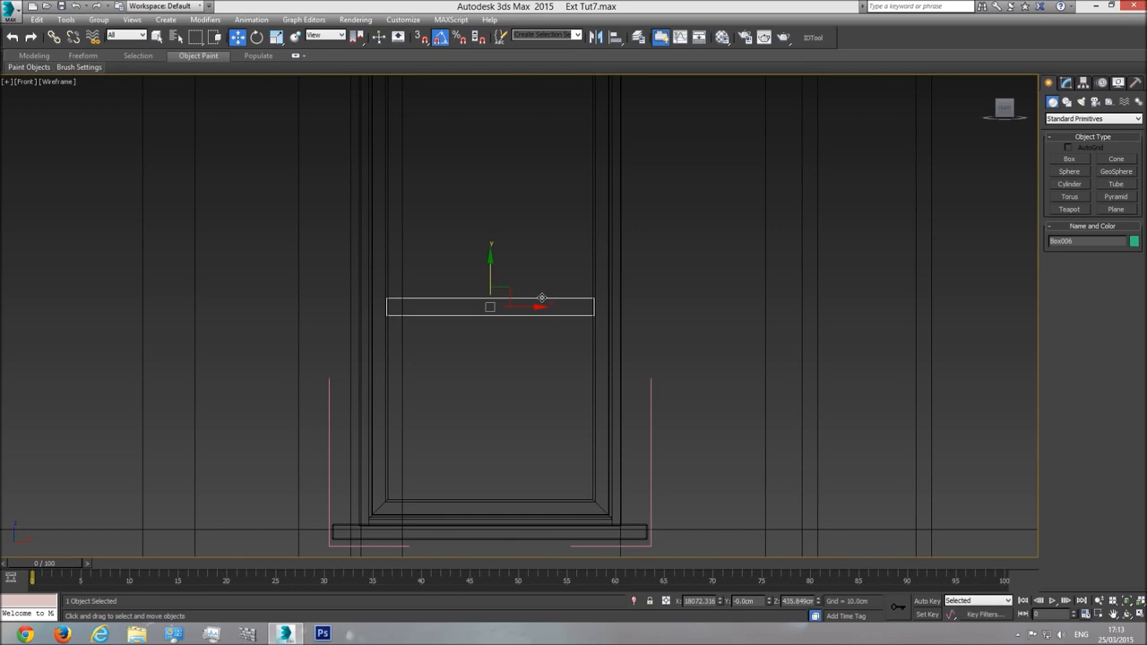
pyautogui.press('F3')
pyautogui.press('p')
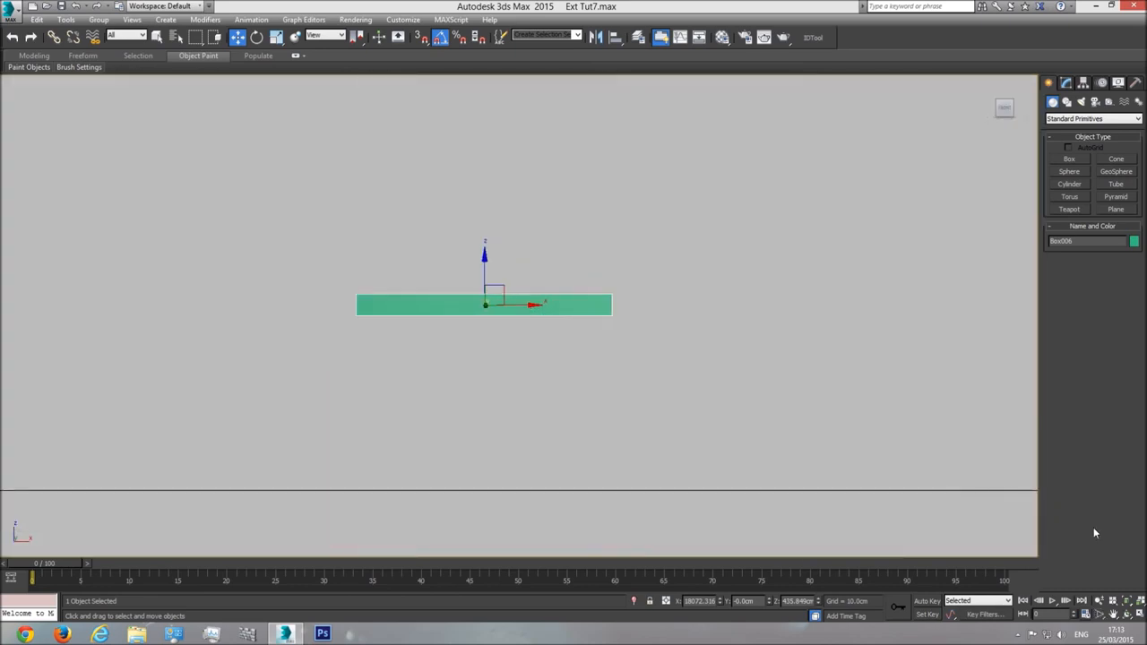
pyautogui.click(1127, 614)
pyautogui.press('z')
pyautogui.moveTo(555, 328); pyautogui.dragTo(534, 270)
pyautogui.press('w')
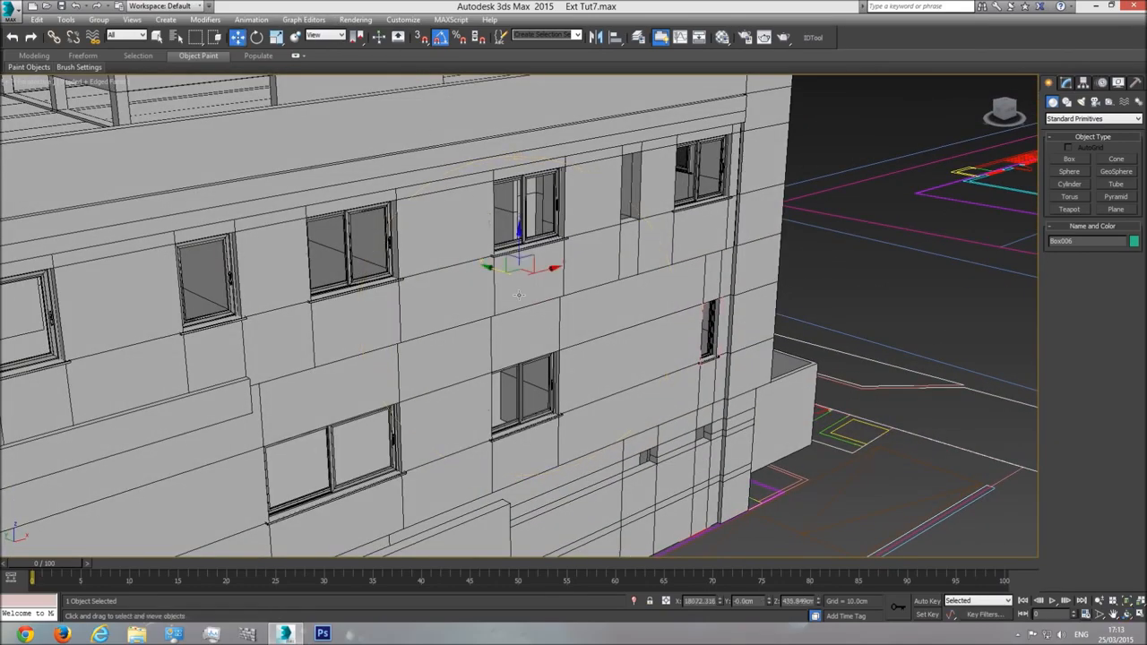
pyautogui.moveTo(488, 269); pyautogui.dragTo(674, 378)
pyautogui.scroll(10, 674, 377)
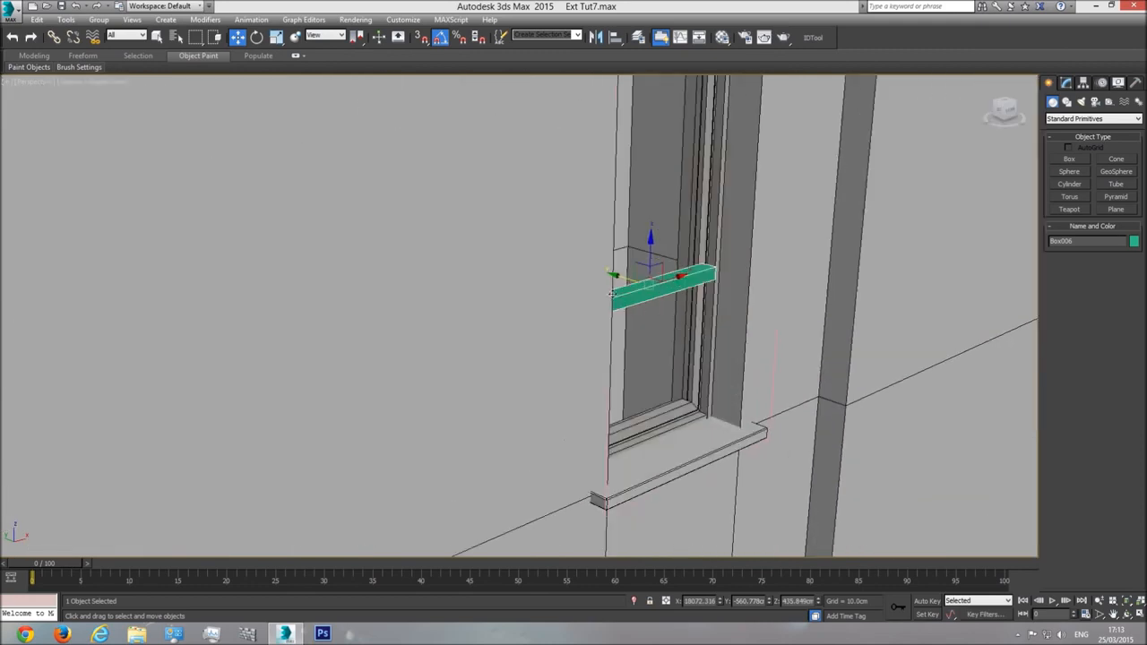
# Move the crossbar box along the Y axis to about -555.5 cm and set its height to 3 cm
pyautogui.moveTo(616, 308); pyautogui.dragTo(606, 308)
pyautogui.scroll(5, 689, 300)
pyautogui.click(1065, 82)
pyautogui.doubleClick(1118, 278)
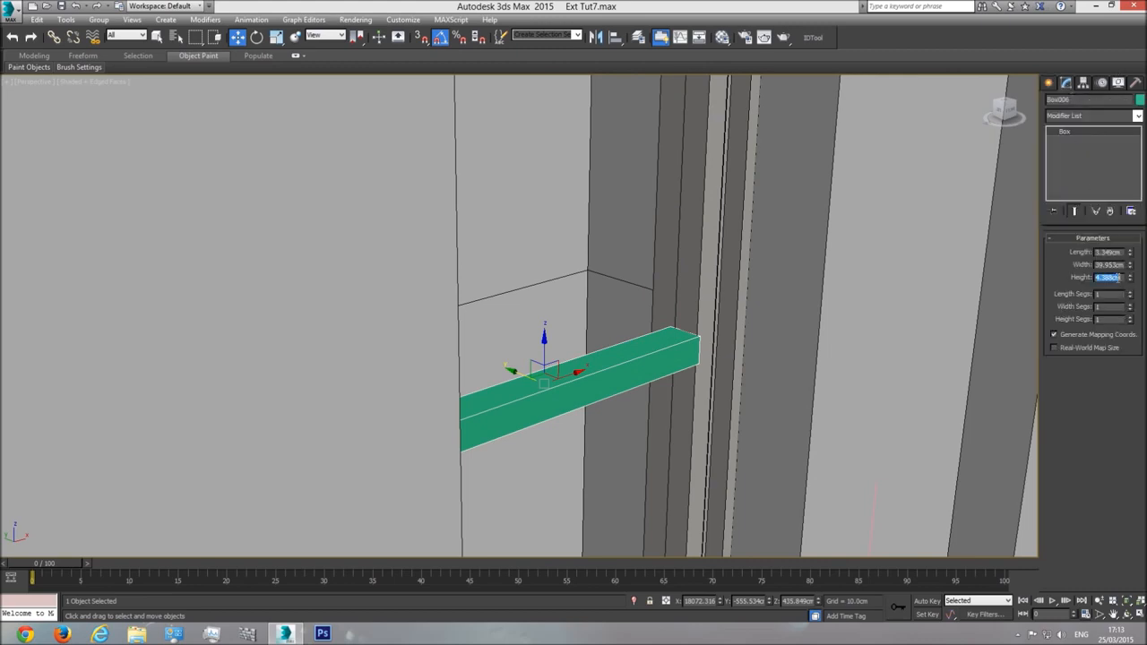
pyautogui.write('5')
pyautogui.press('Return')
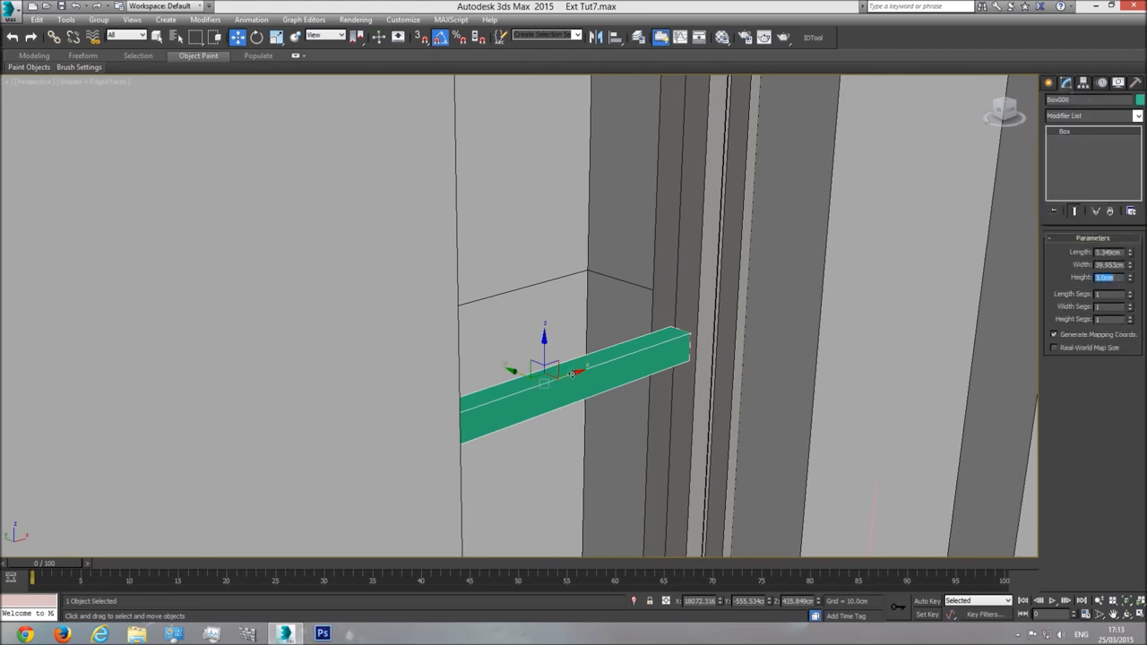
# Nudge the crossbar box along the Y axis to about -556.3 cm and check how its end meets the frame
pyautogui.moveTo(518, 374); pyautogui.dragTo(522, 373)
pyautogui.press('F4')
pyautogui.press('F4')
pyautogui.scroll(-6, 638, 356)
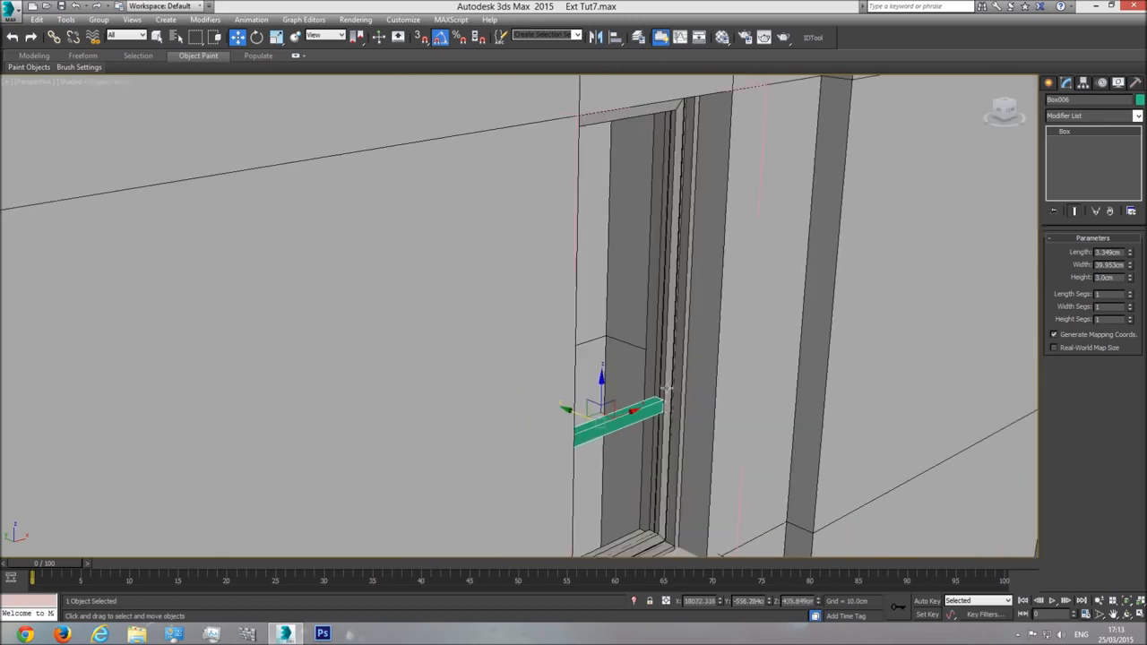
pyautogui.scroll(8, 680, 380)
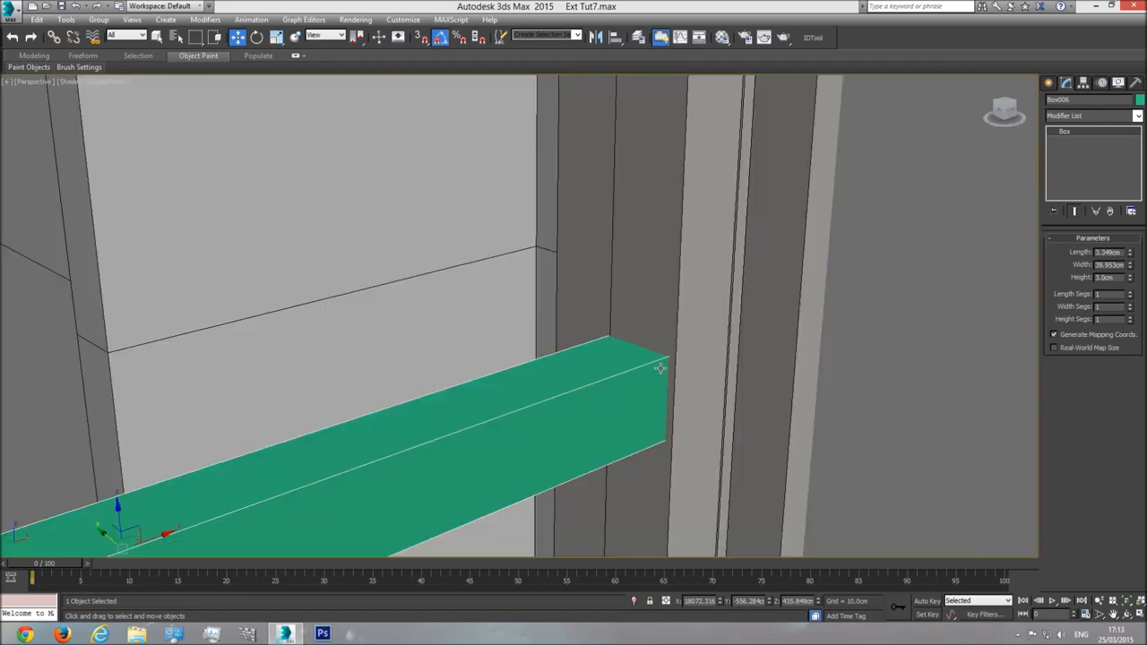
pyautogui.scroll(-5, 660, 367)
# Select the window's glass pane as an element to inspect where it meets the crossbar, and leave element editing
pyautogui.click(635, 316)
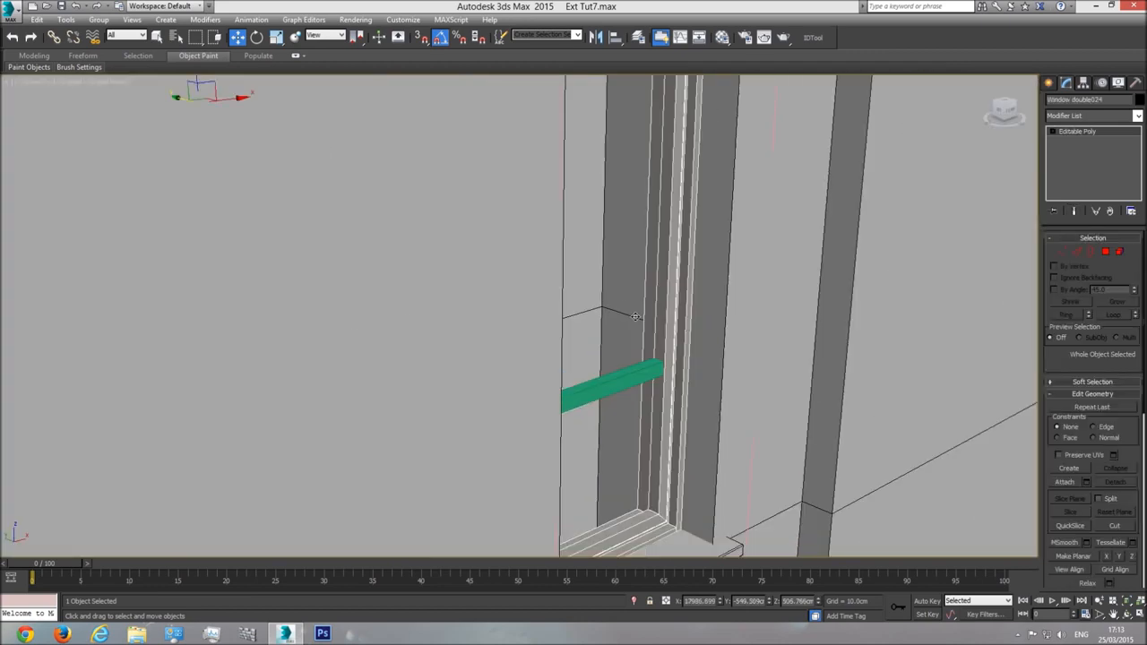
pyautogui.click(1120, 252)
pyautogui.click(629, 294)
pyautogui.click(618, 251)
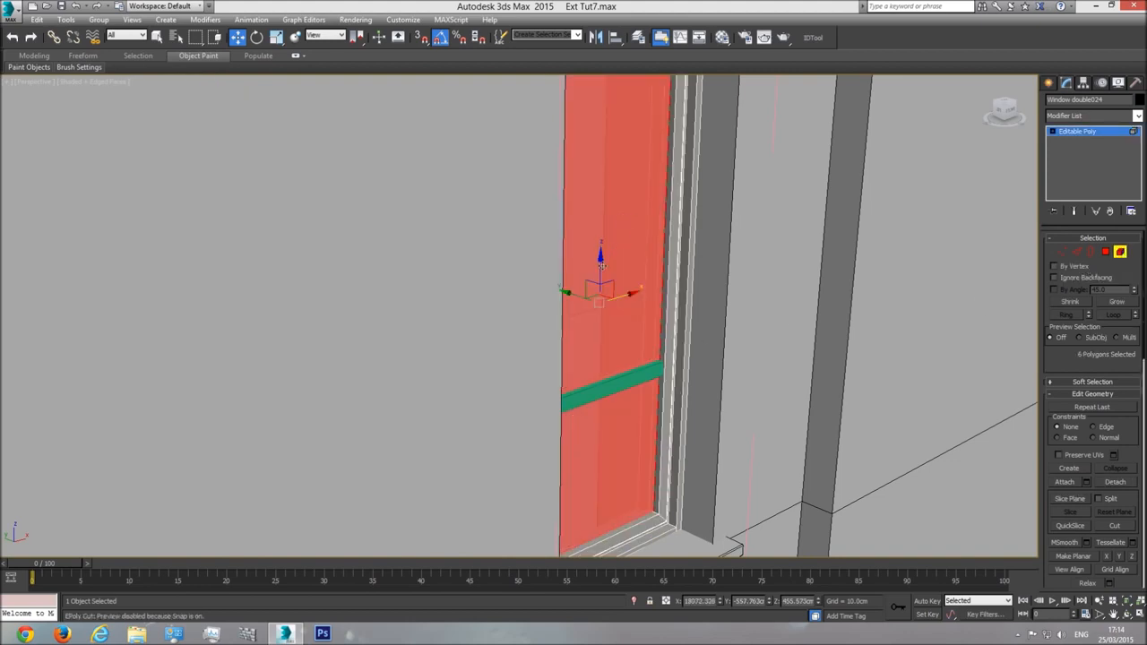
pyautogui.scroll(5, 661, 329)
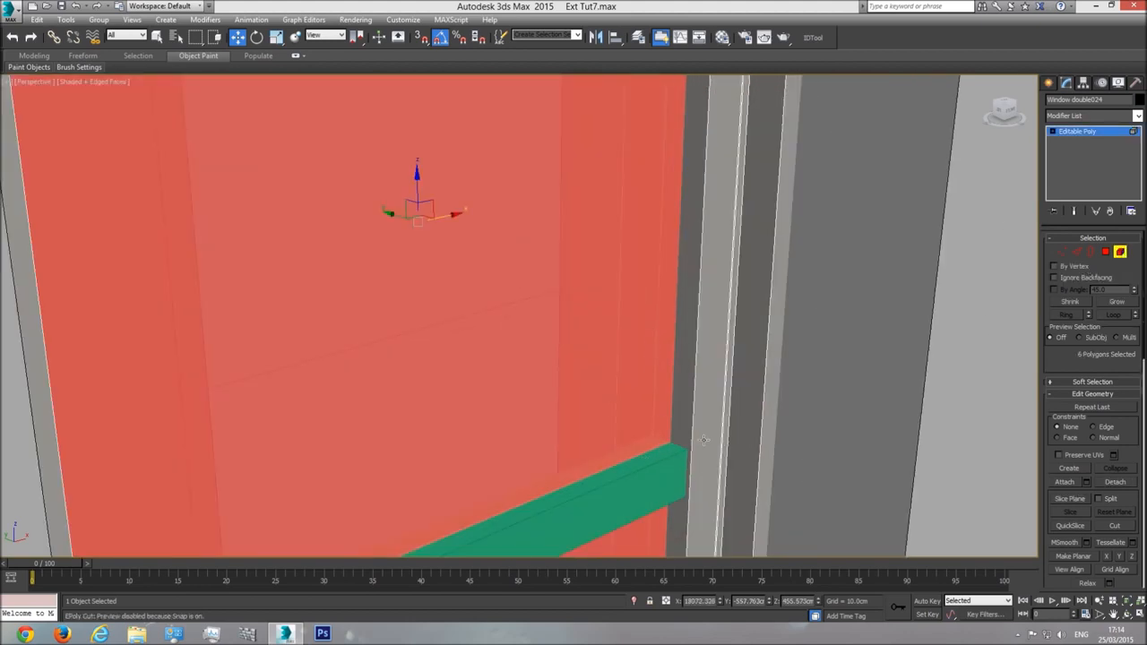
pyautogui.click(1102, 134)
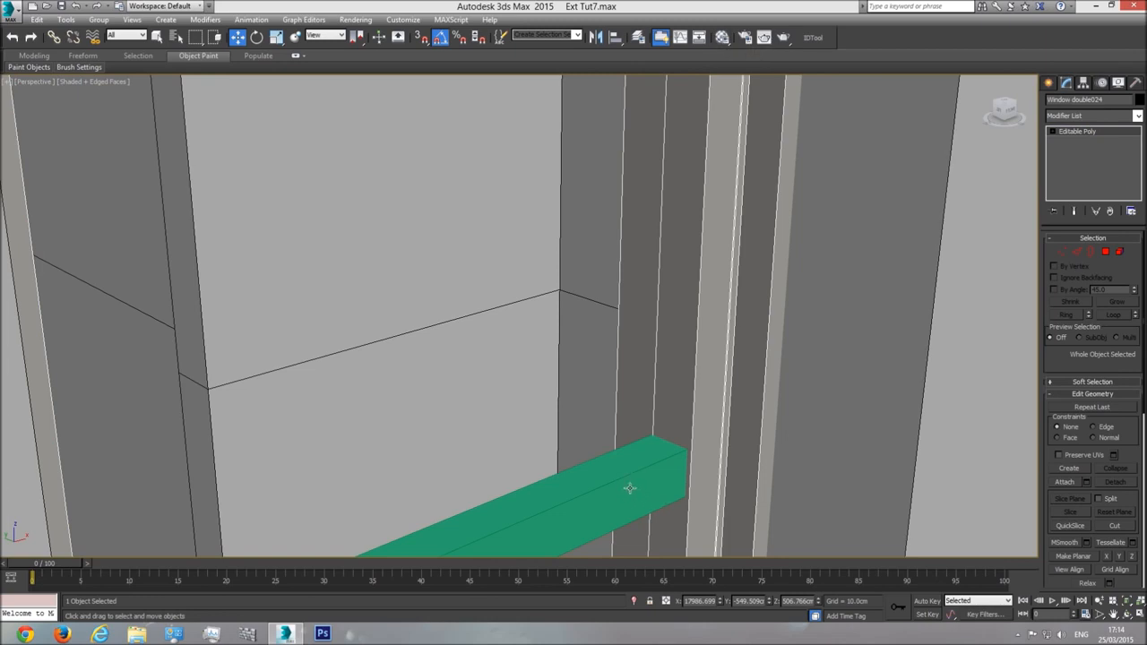
# Pick the window's material from the object into the Material Editor's second sample slot
pyautogui.click(722, 38)
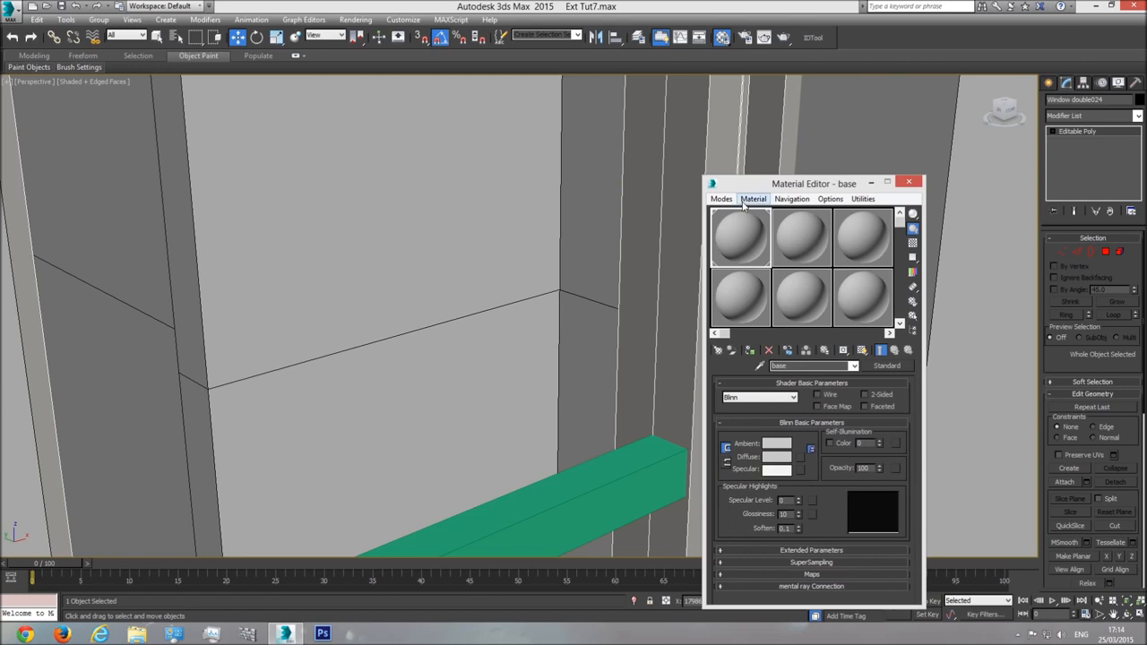
pyautogui.click(800, 233)
pyautogui.scroll(-3, 614, 248)
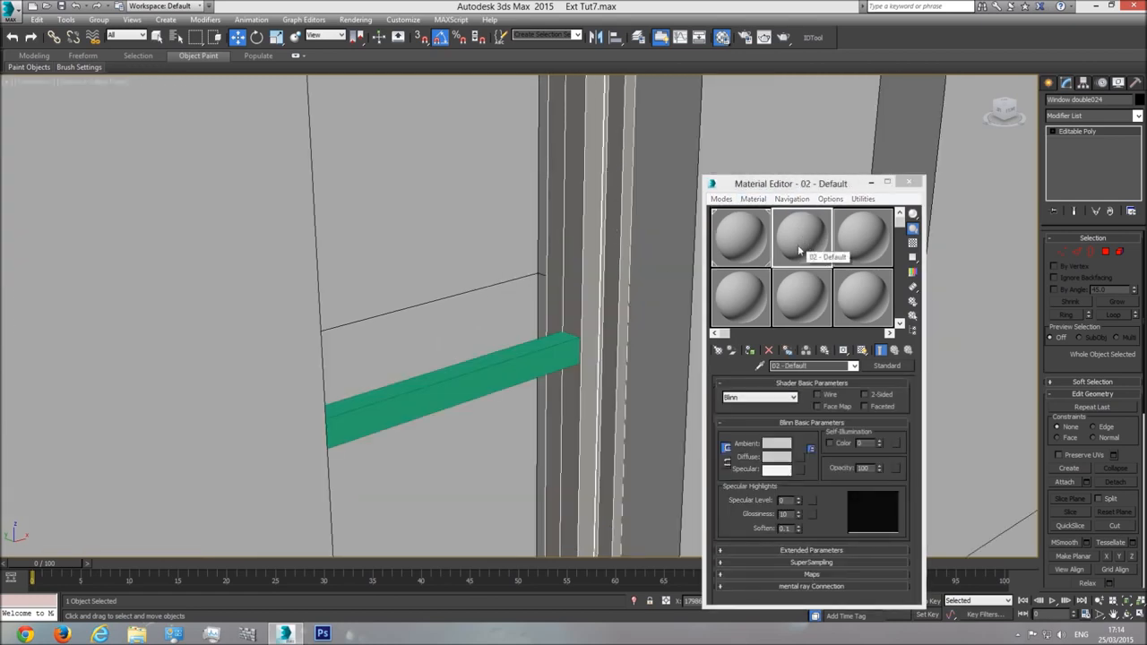
pyautogui.click(755, 200)
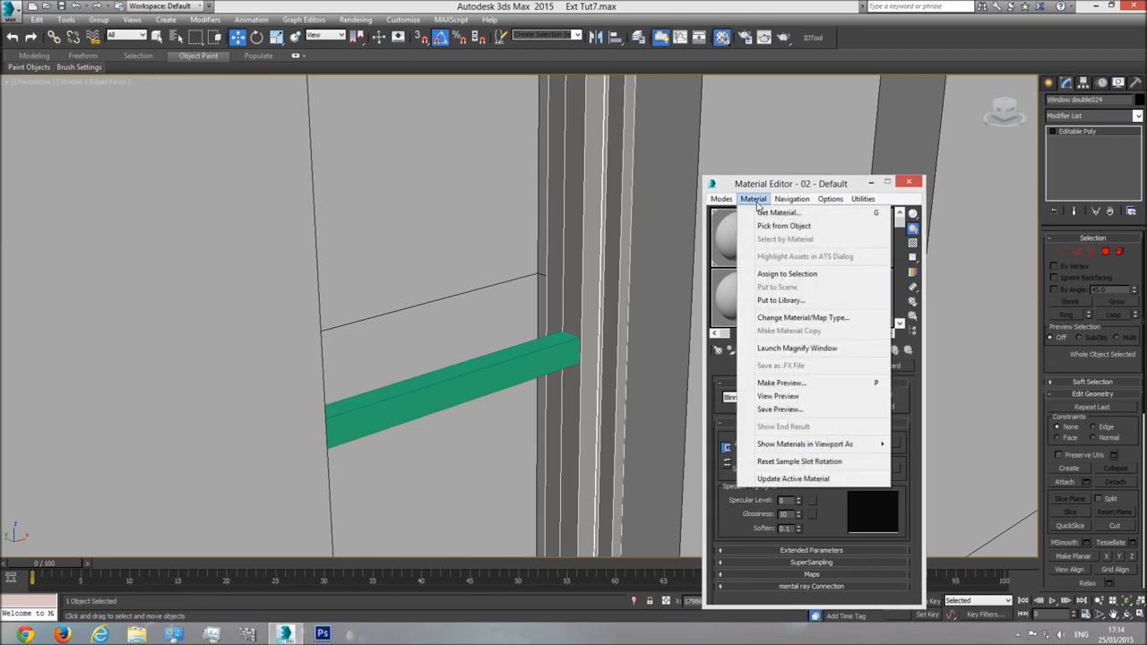
pyautogui.click(785, 226)
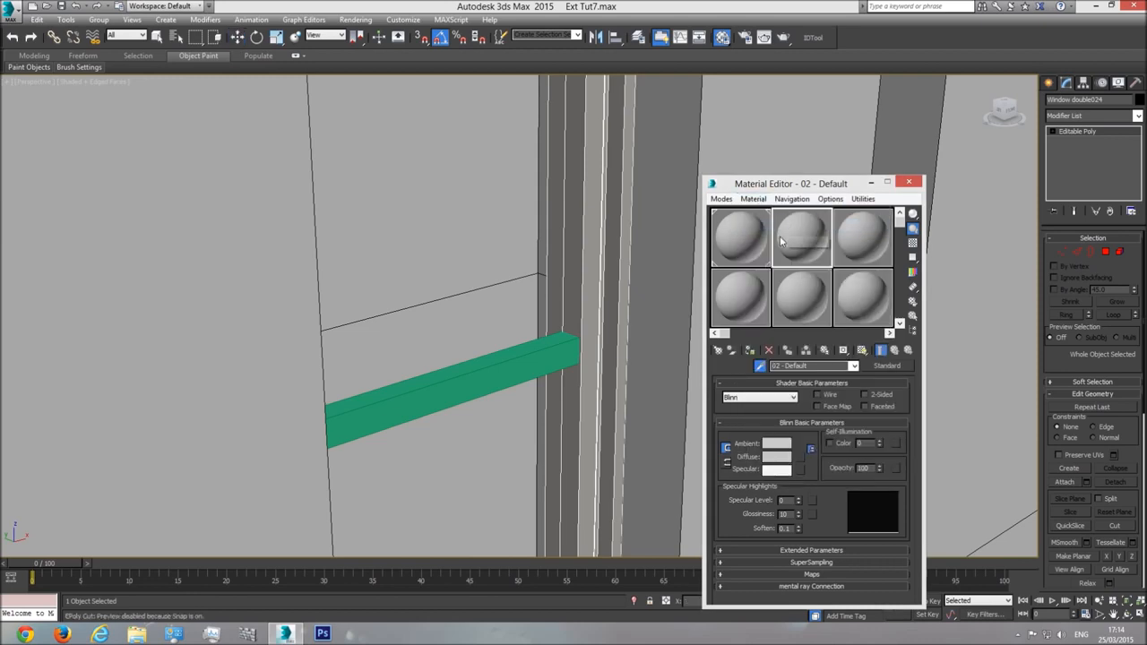
pyautogui.click(615, 180)
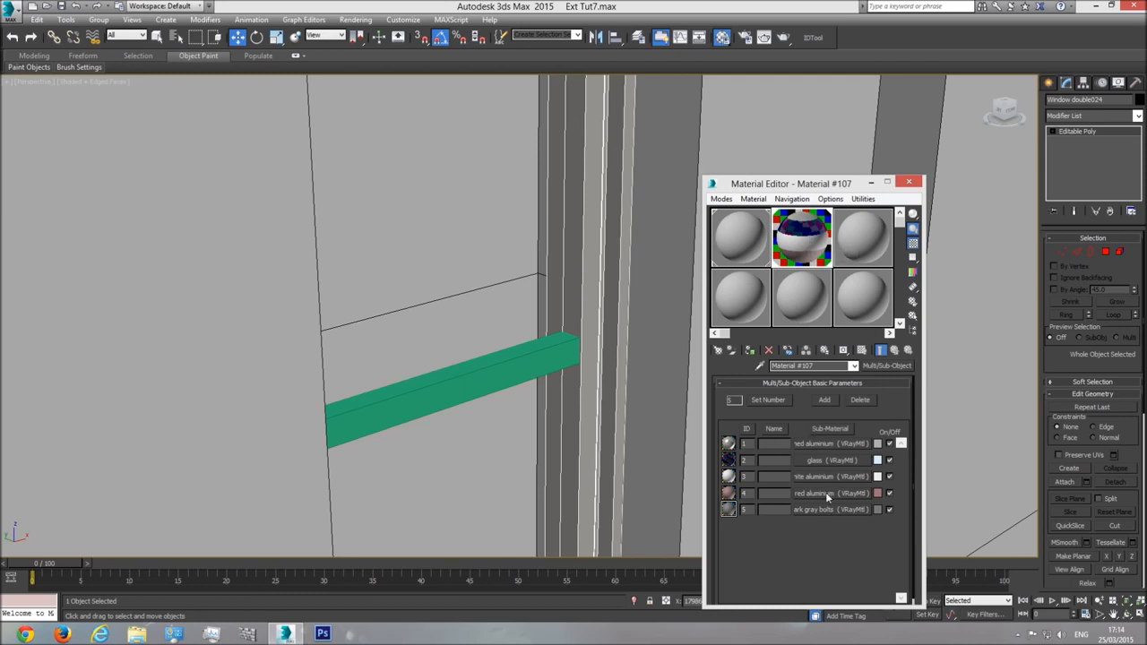
# Check the material IDs assigned to the window's vertical frame face and to its glass pane
pyautogui.scroll(-3, 430, 333)
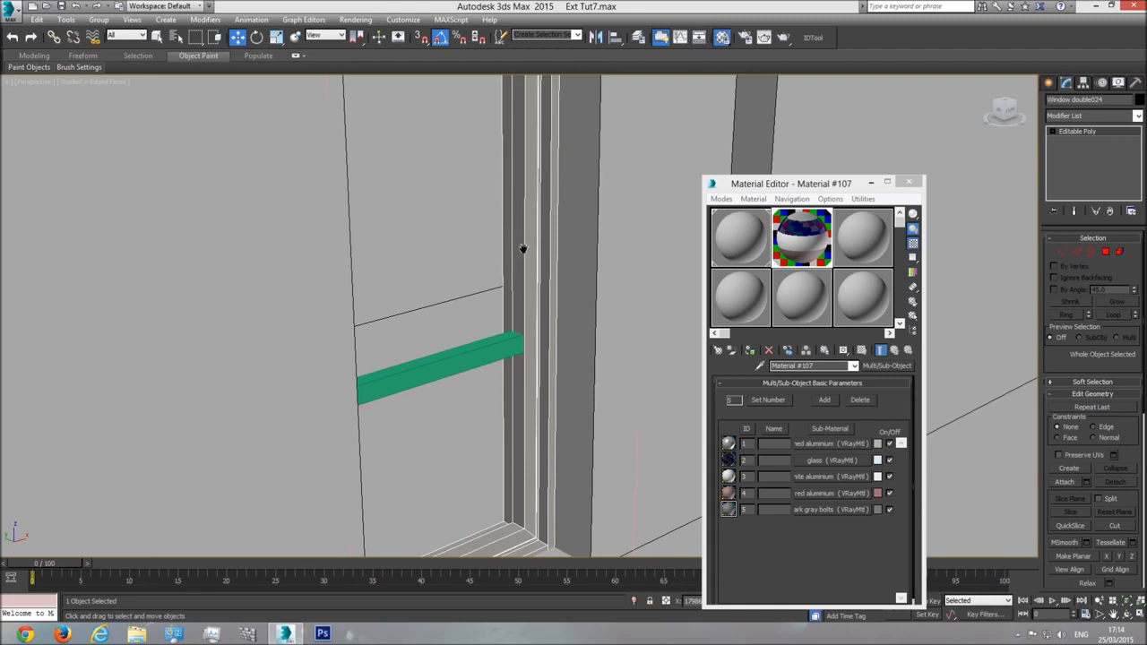
pyautogui.scroll(3, 522, 246)
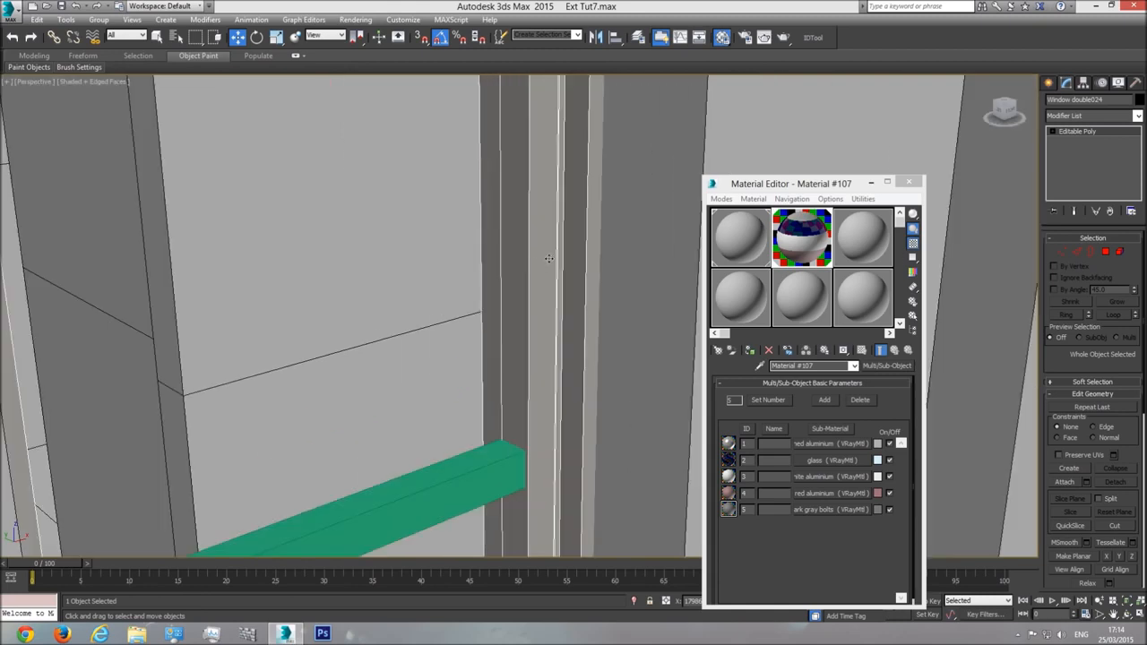
pyautogui.click(1105, 252)
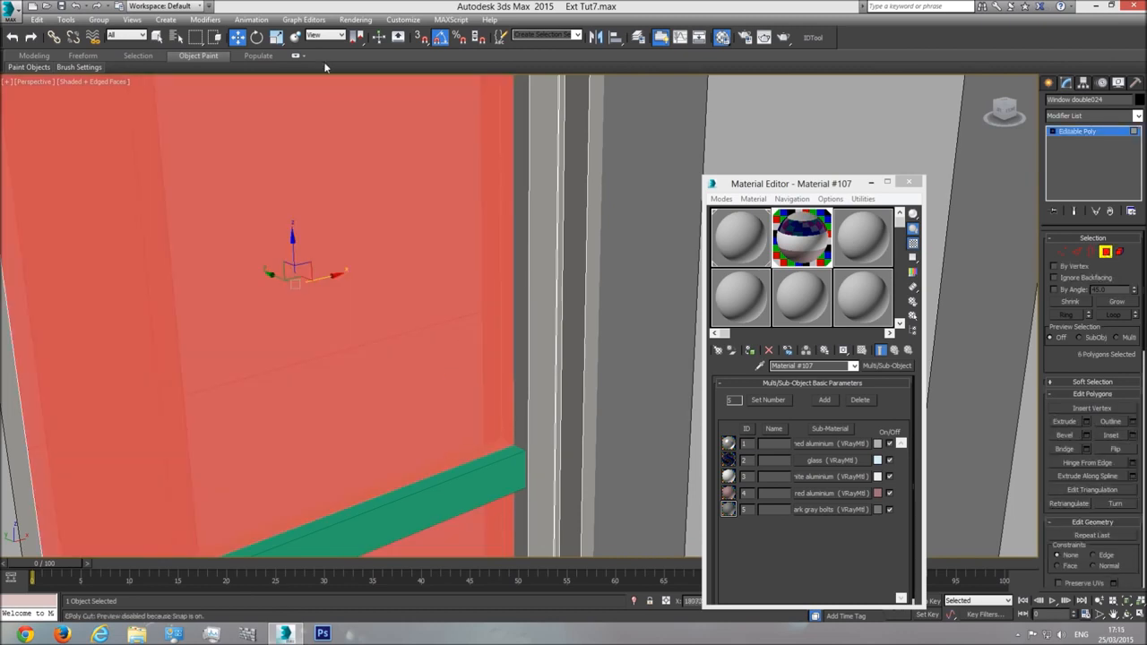
pyautogui.click(156, 38)
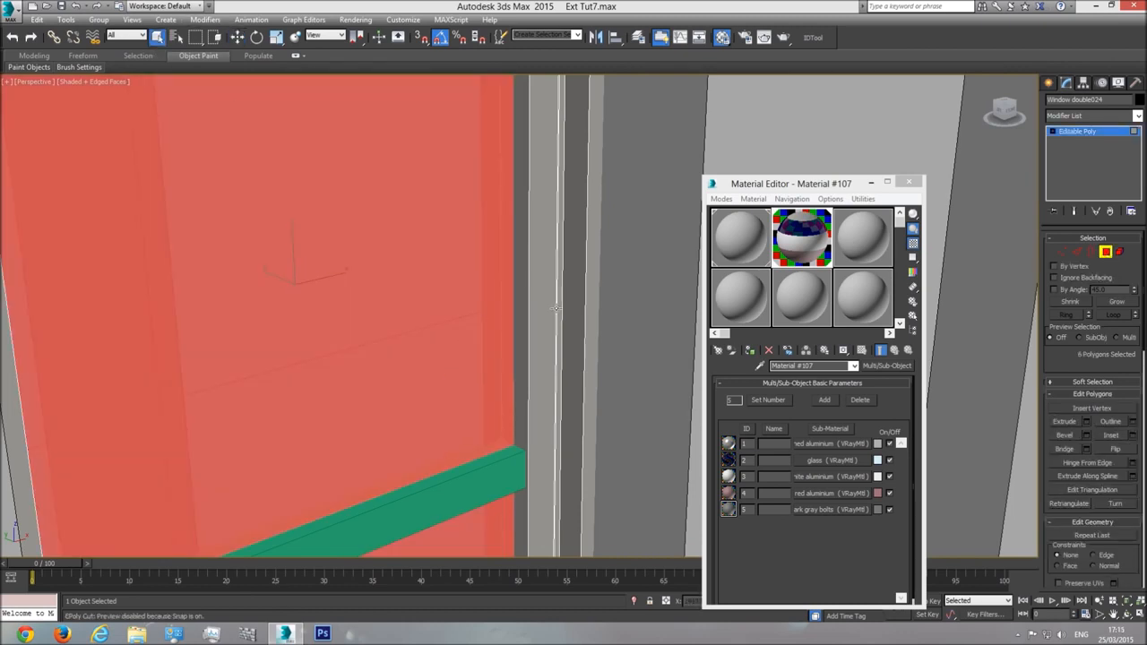
pyautogui.click(549, 257)
pyautogui.click(578, 260)
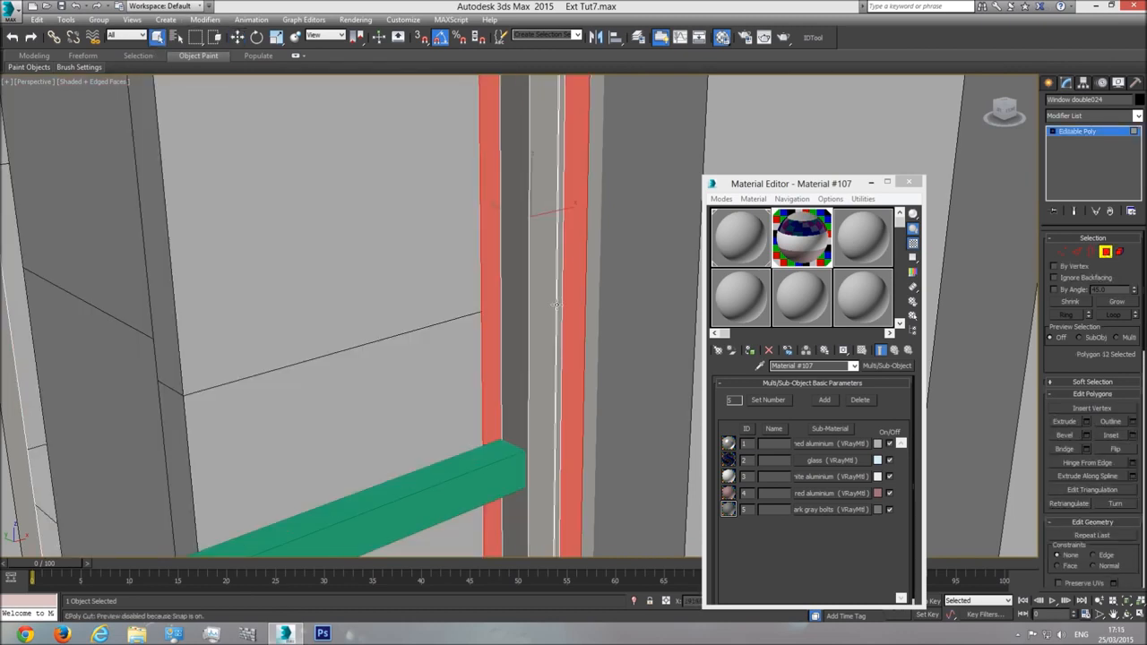
pyautogui.click(547, 263)
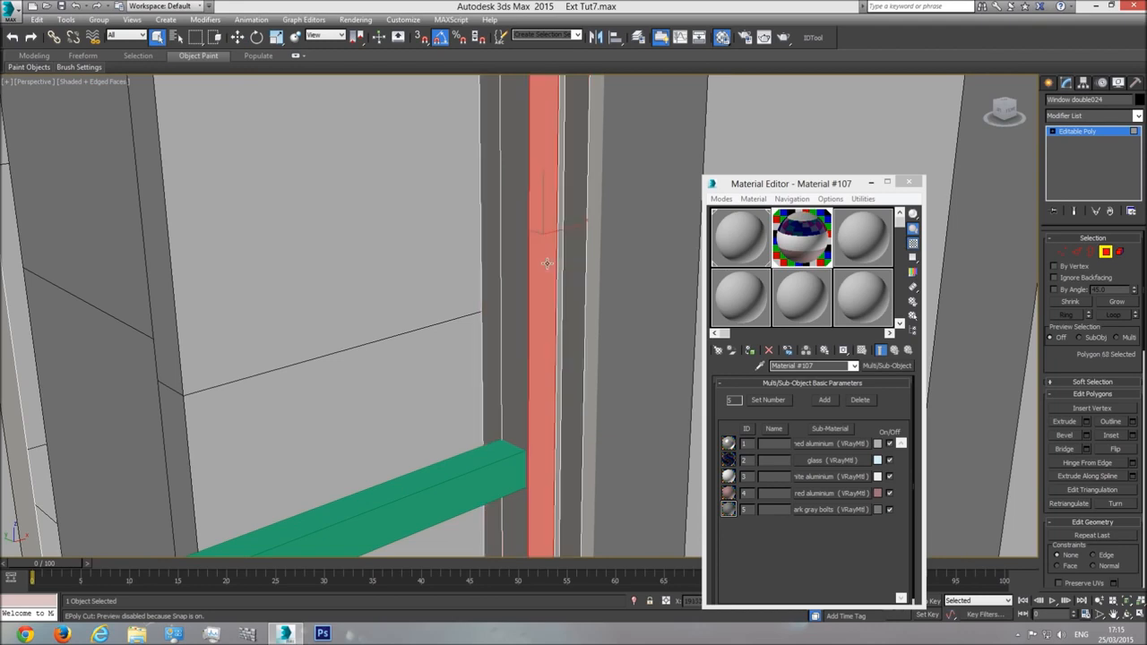
pyautogui.scroll(-8, 1135, 560)
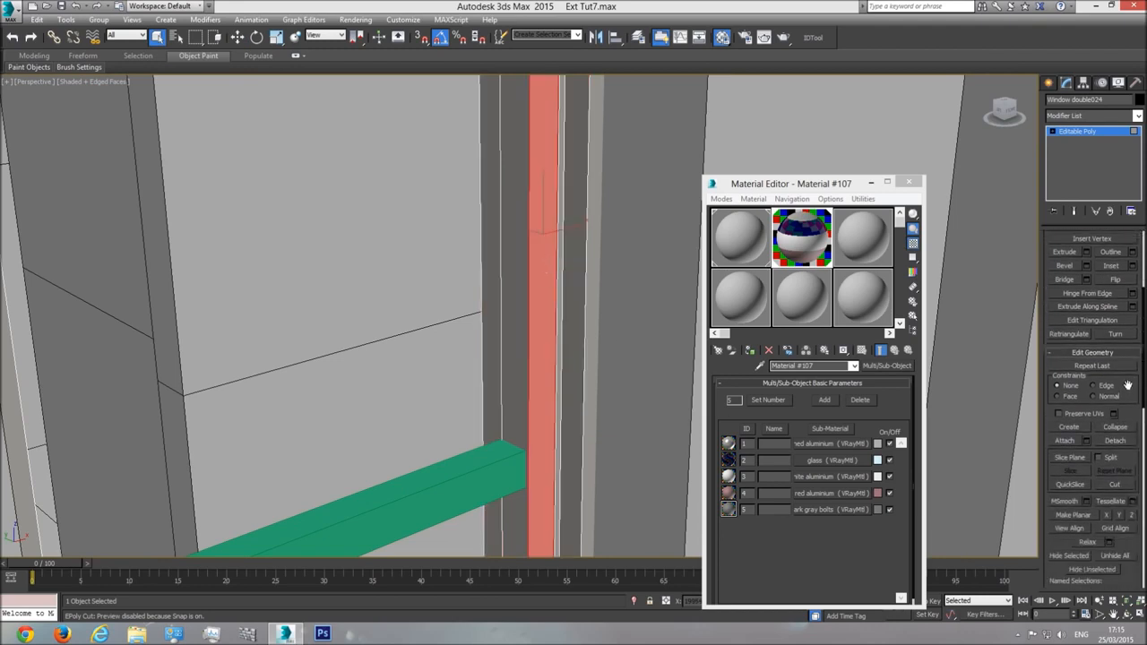
pyautogui.scroll(-10, 1120, 421)
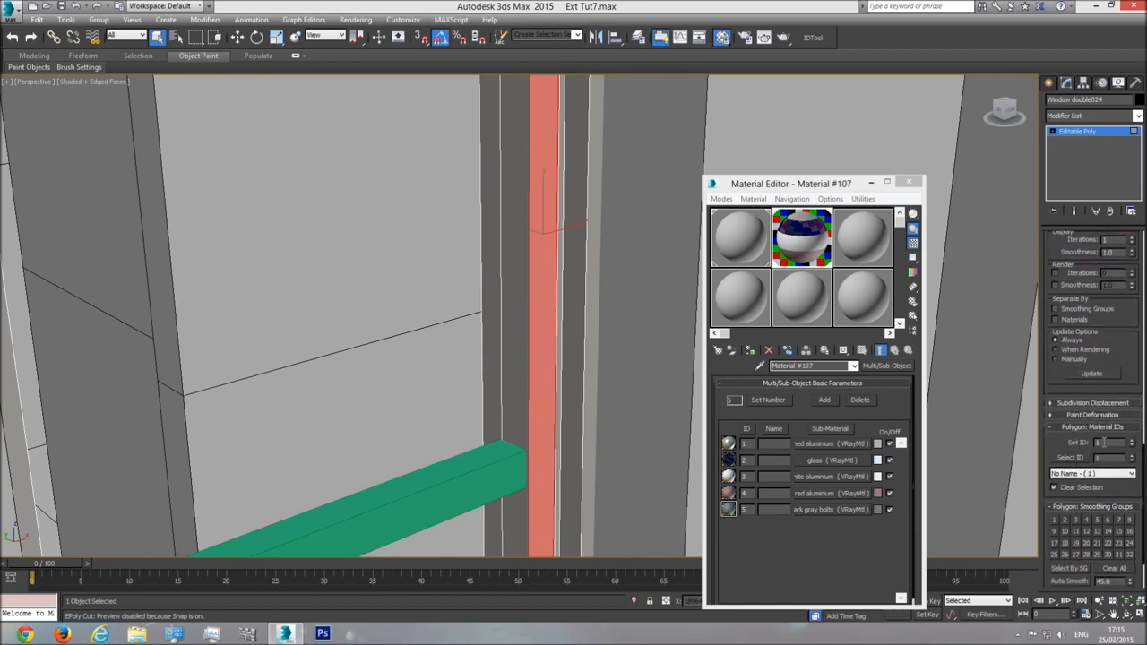
pyautogui.click(430, 292)
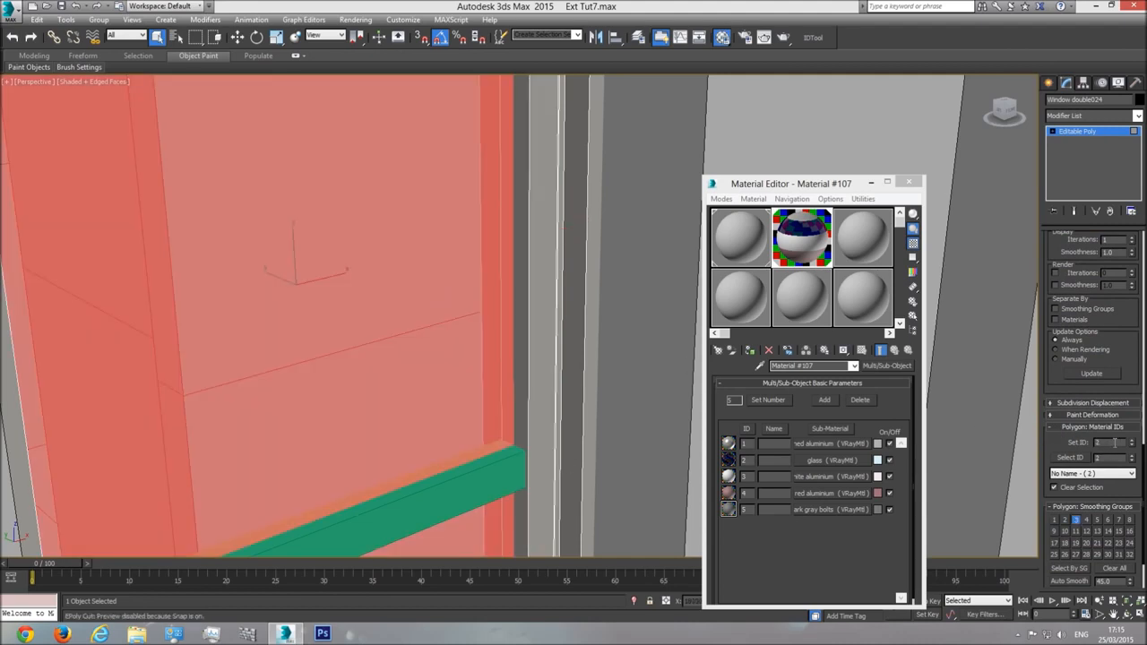
pyautogui.click(544, 268)
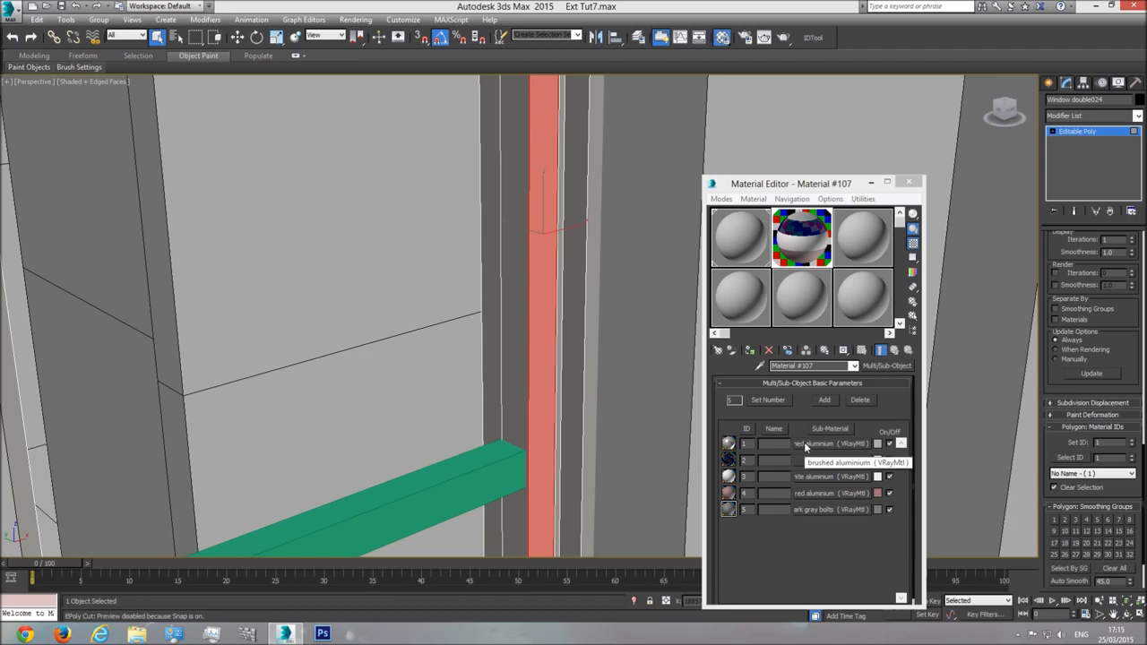
# Place the brushed aluminium sub-material with ID 1 into the third sample slot as an instance
pyautogui.moveTo(832, 444); pyautogui.dragTo(857, 250)
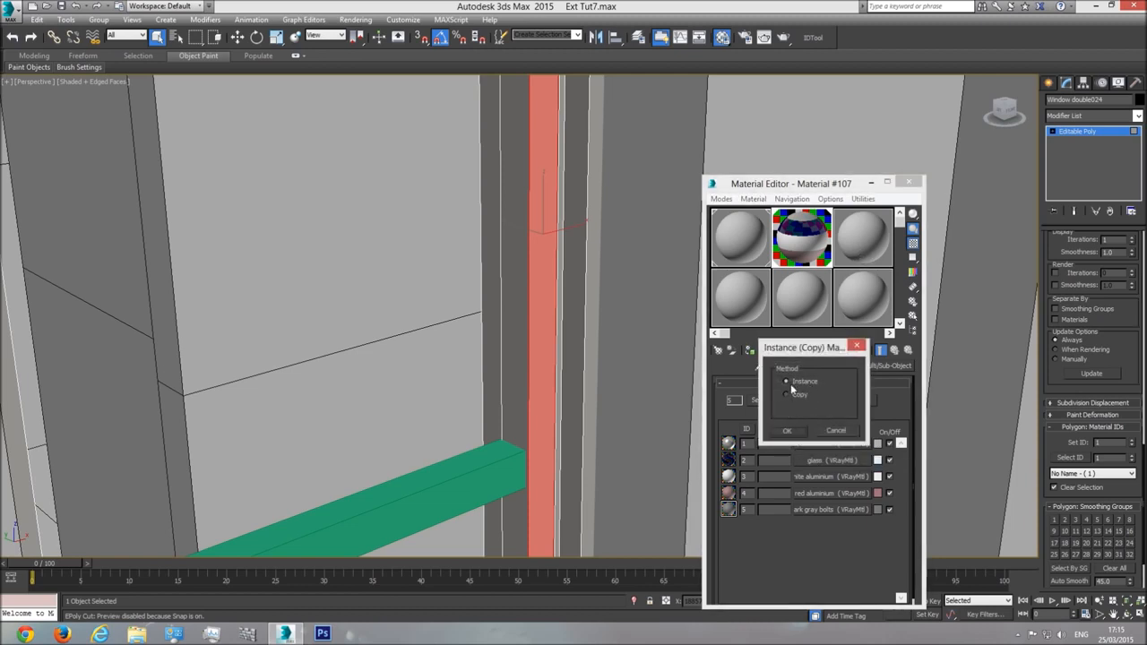
pyautogui.click(794, 432)
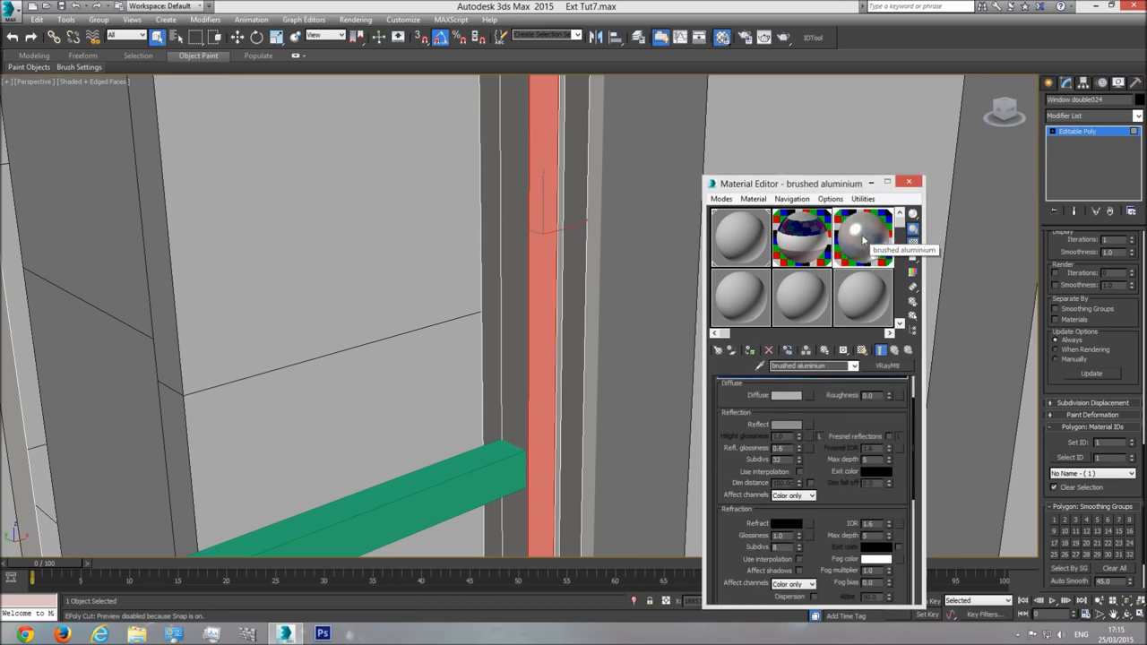
pyautogui.click(803, 244)
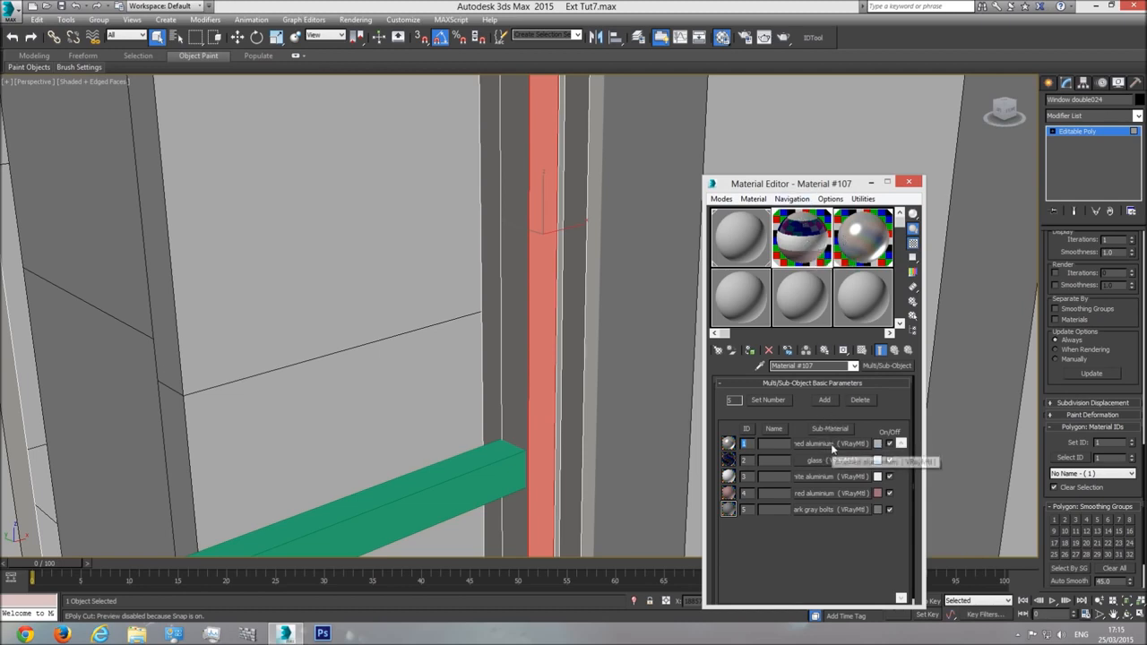
pyautogui.click(855, 238)
pyautogui.click(801, 242)
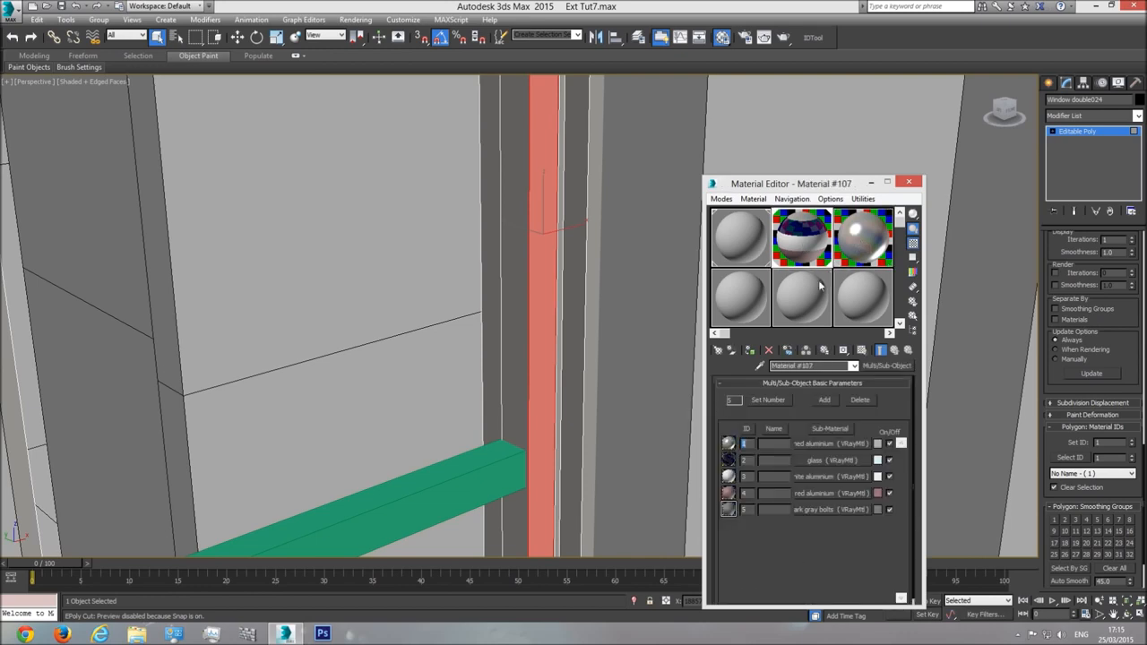
pyautogui.moveTo(836, 442); pyautogui.dragTo(859, 264)
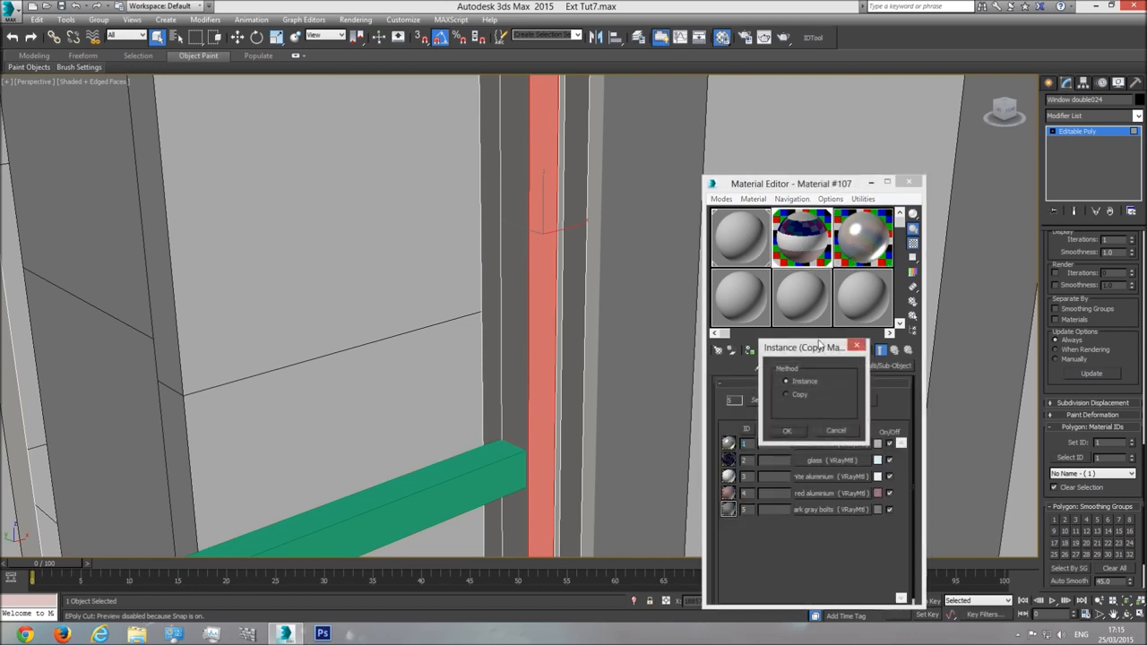
pyautogui.click(787, 431)
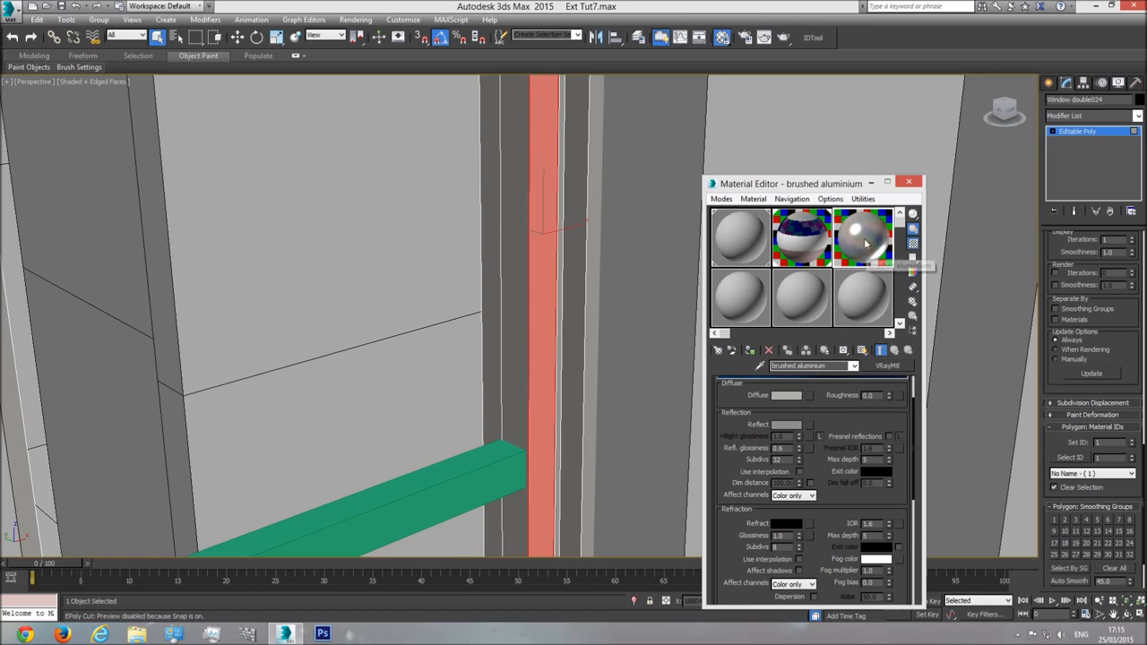
pyautogui.click(800, 242)
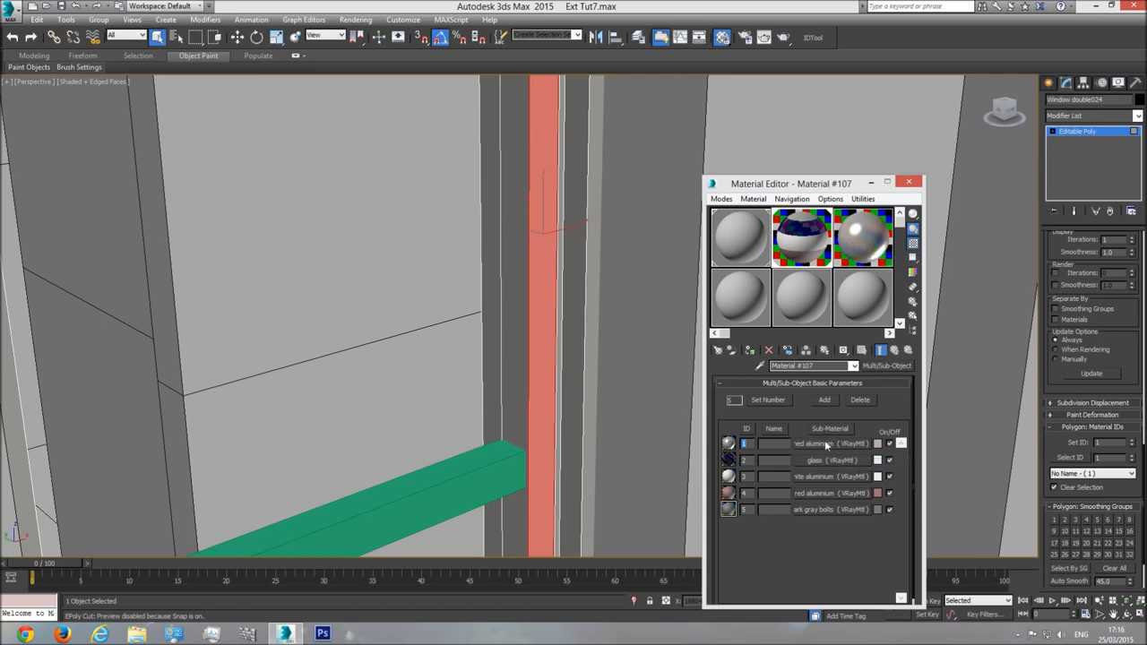
# Load the brushed aluminium sub-material into the third sample slot again and compare it with the window's multi-material
pyautogui.moveTo(821, 446)
pyautogui.mouseDown()
pyautogui.moveTo(860, 347)
pyautogui.moveTo(862, 246)
pyautogui.mouseUp()
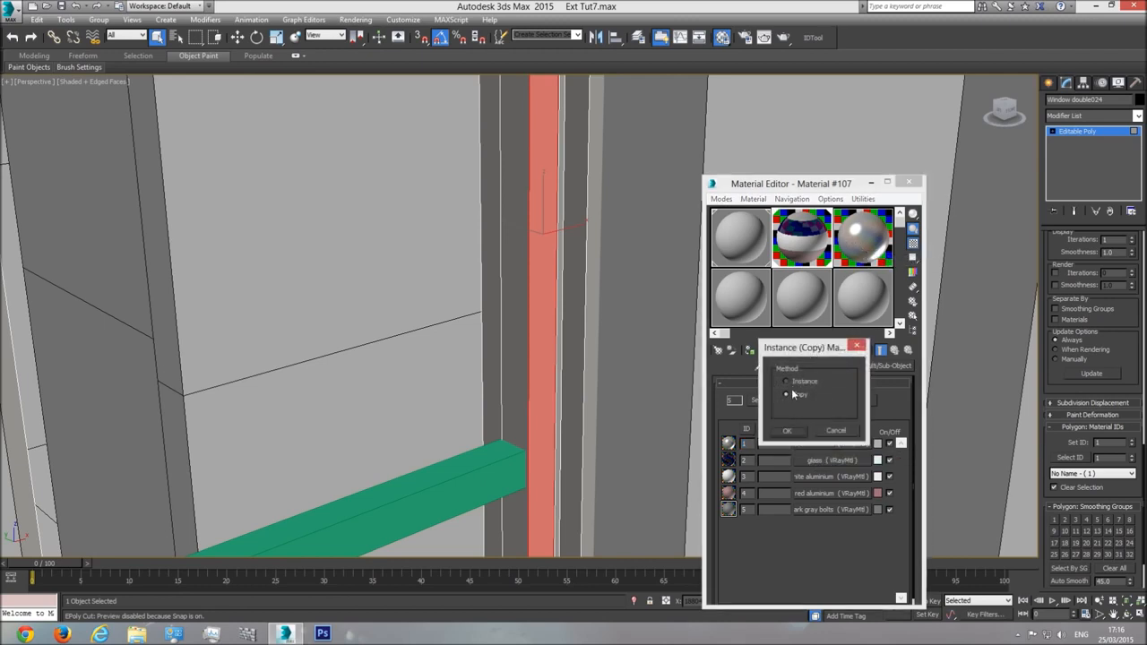
pyautogui.click(787, 431)
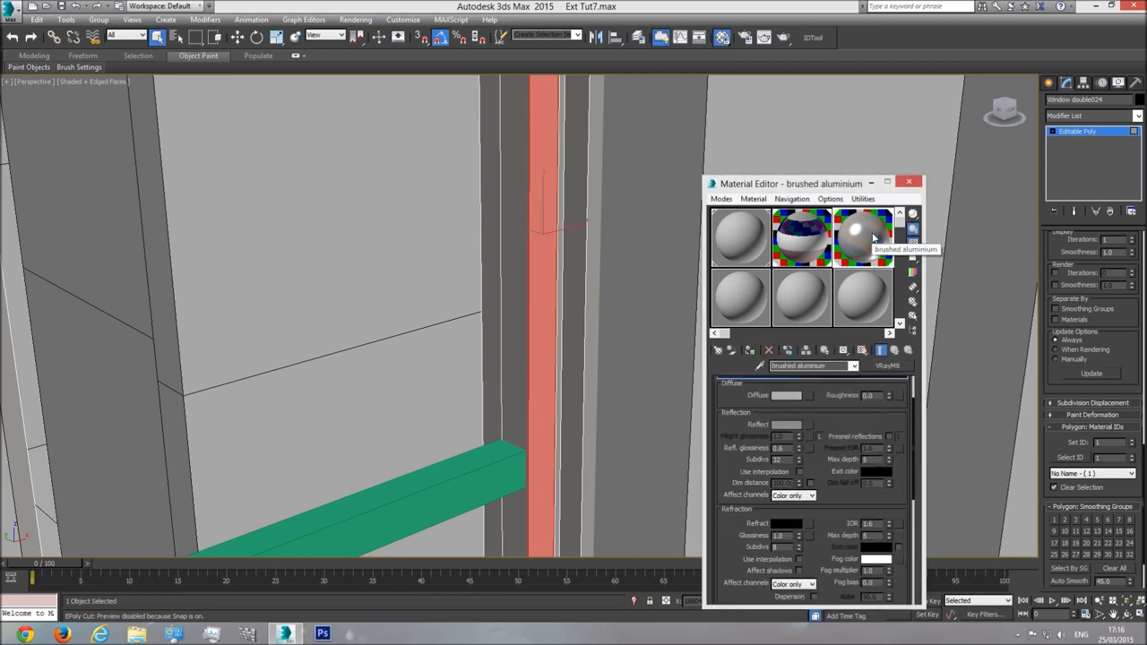
pyautogui.click(803, 231)
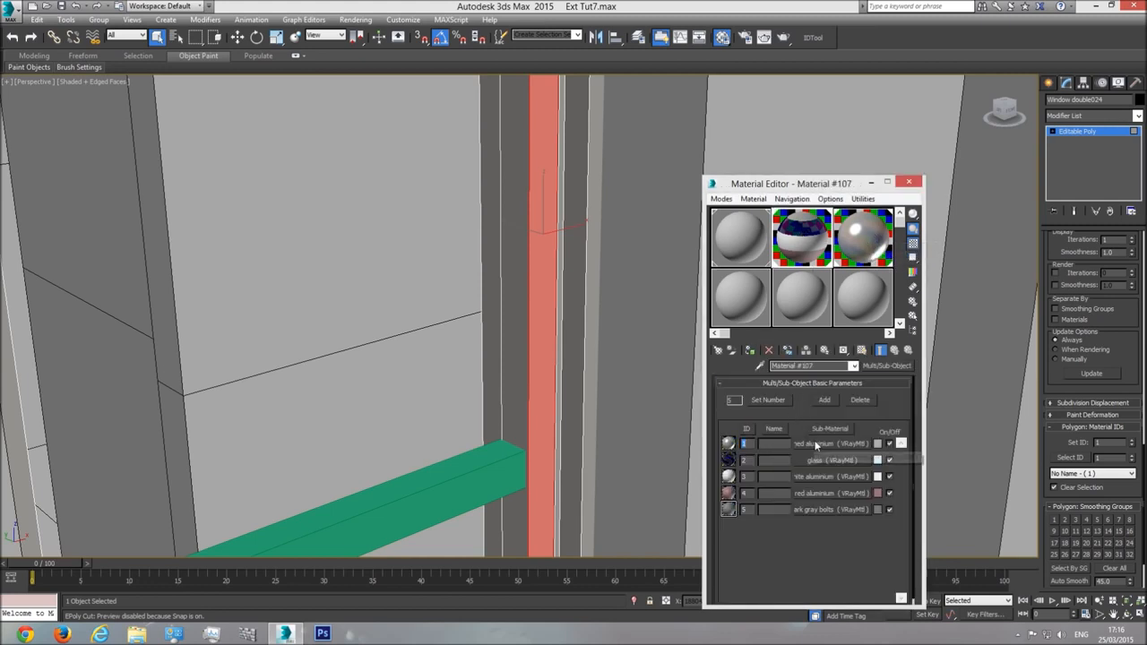
pyautogui.click(866, 235)
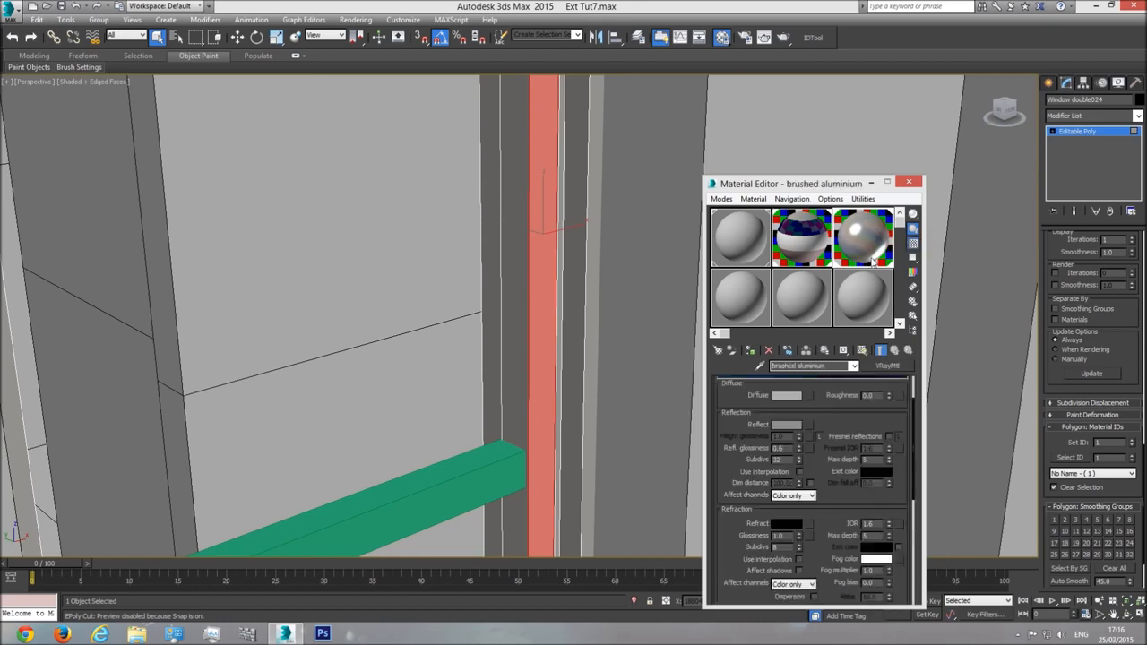
pyautogui.click(508, 475)
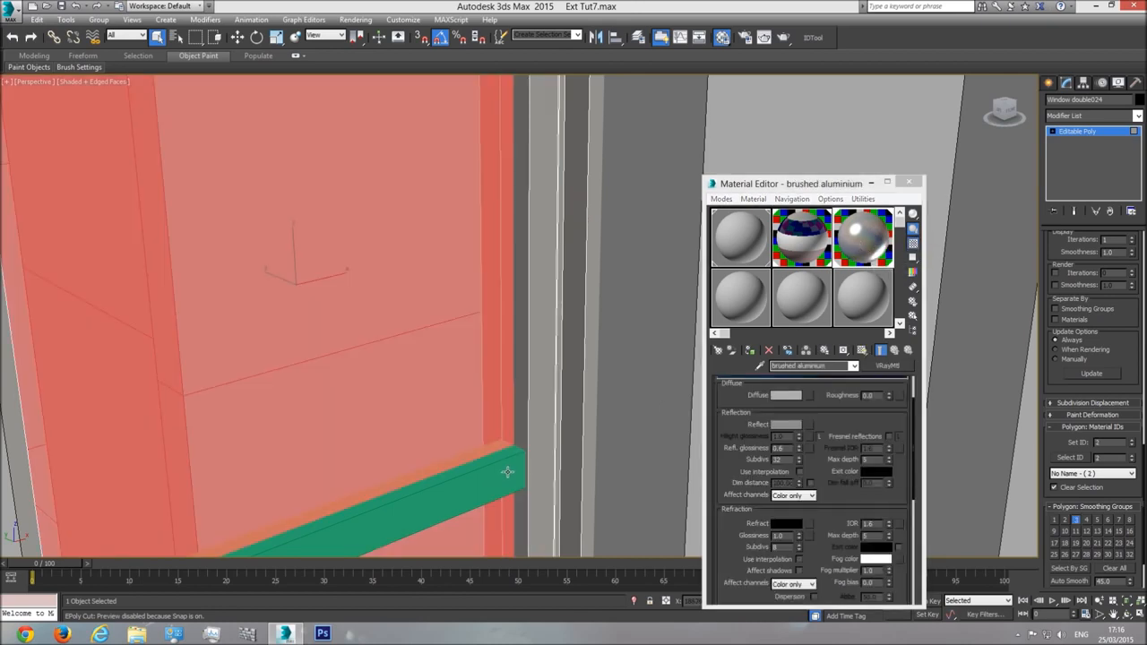
# Leave polygon editing on the window and assign the brushed aluminium material to the crossbar box
pyautogui.click(1082, 131)
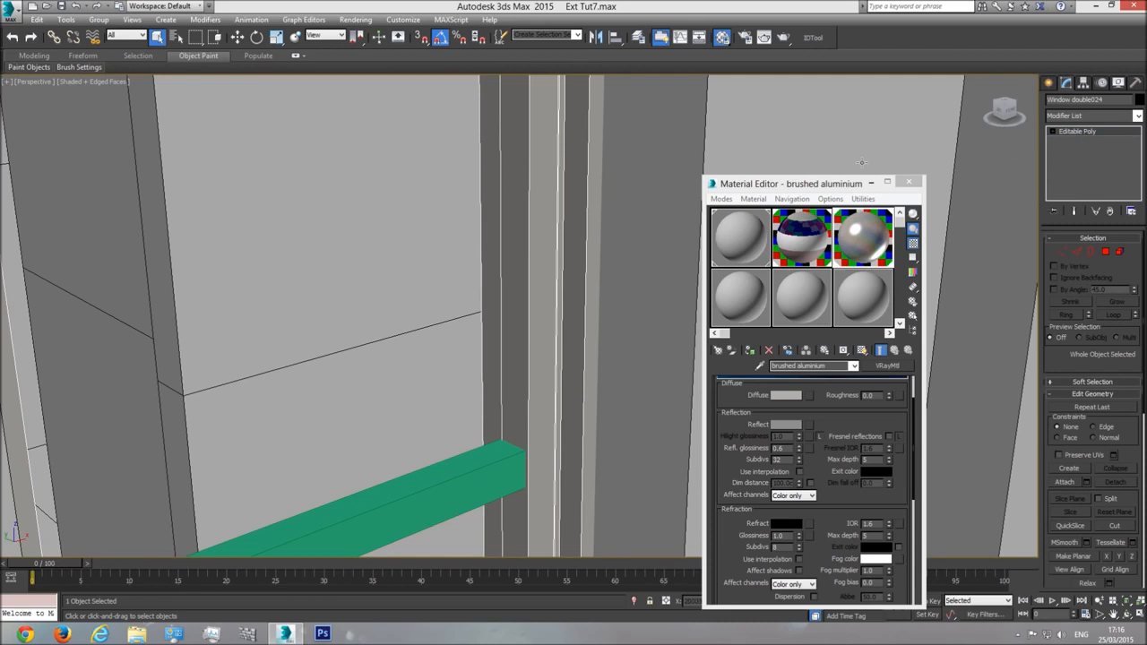
pyautogui.click(494, 469)
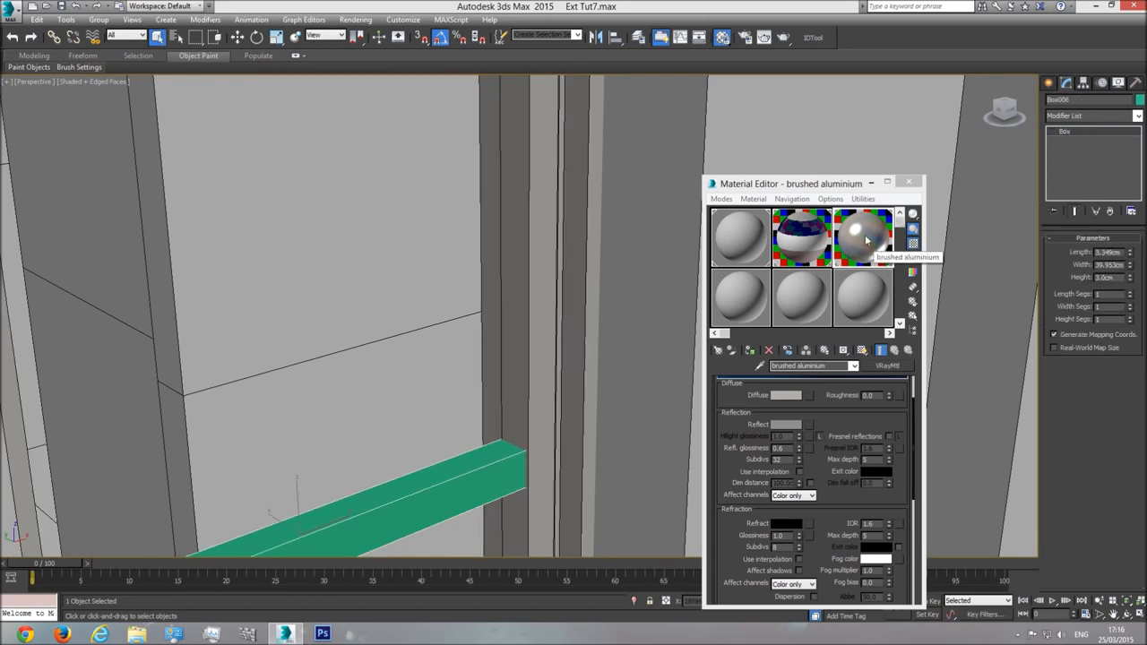
pyautogui.click(750, 350)
pyautogui.moveTo(436, 453); pyautogui.dragTo(455, 324, button='middle')
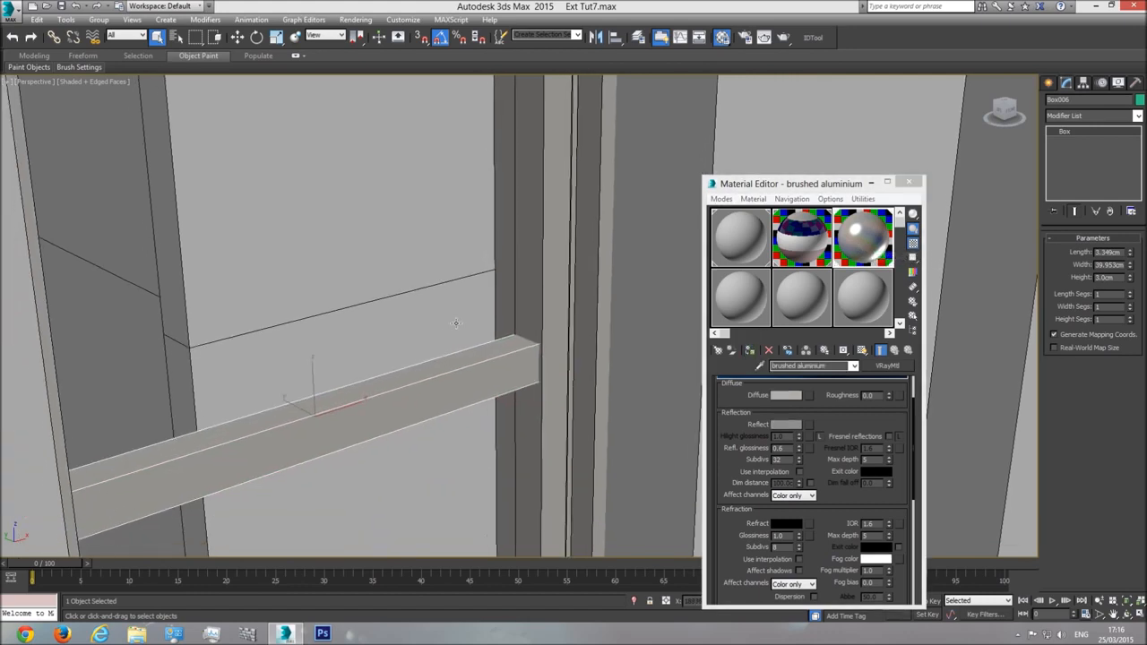
pyautogui.scroll(-4, 455, 324)
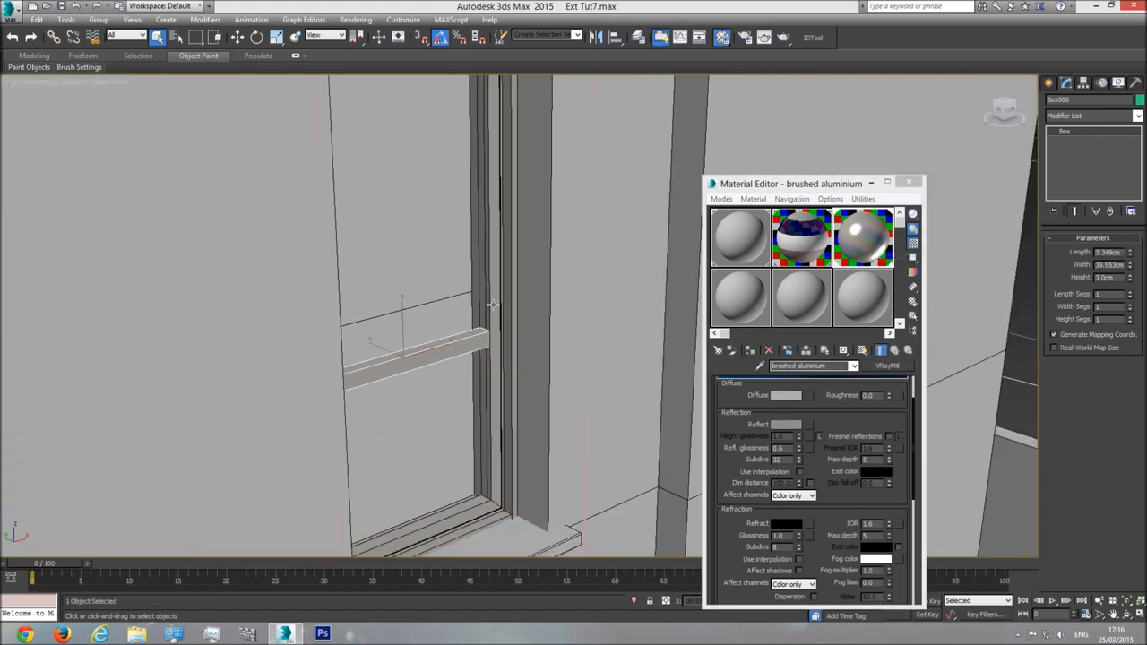
# Try attaching the crossbar to the window frame with Match Material IDs to Material and Condense Material and IDs
pyautogui.click(494, 306)
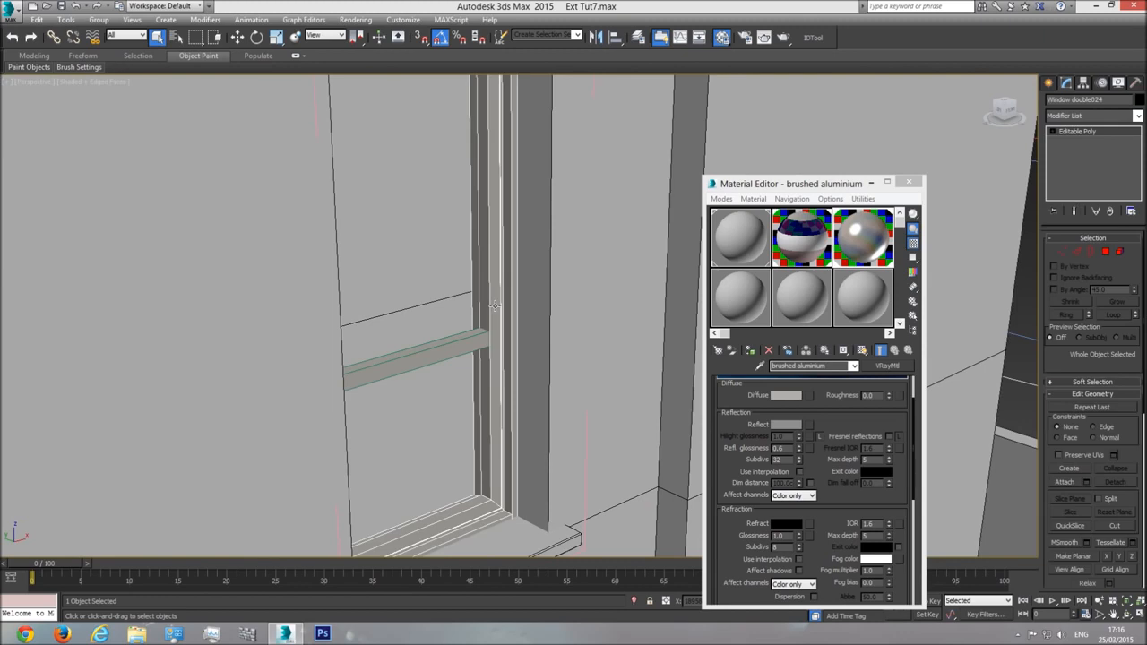
pyautogui.click(1064, 482)
pyautogui.click(459, 349)
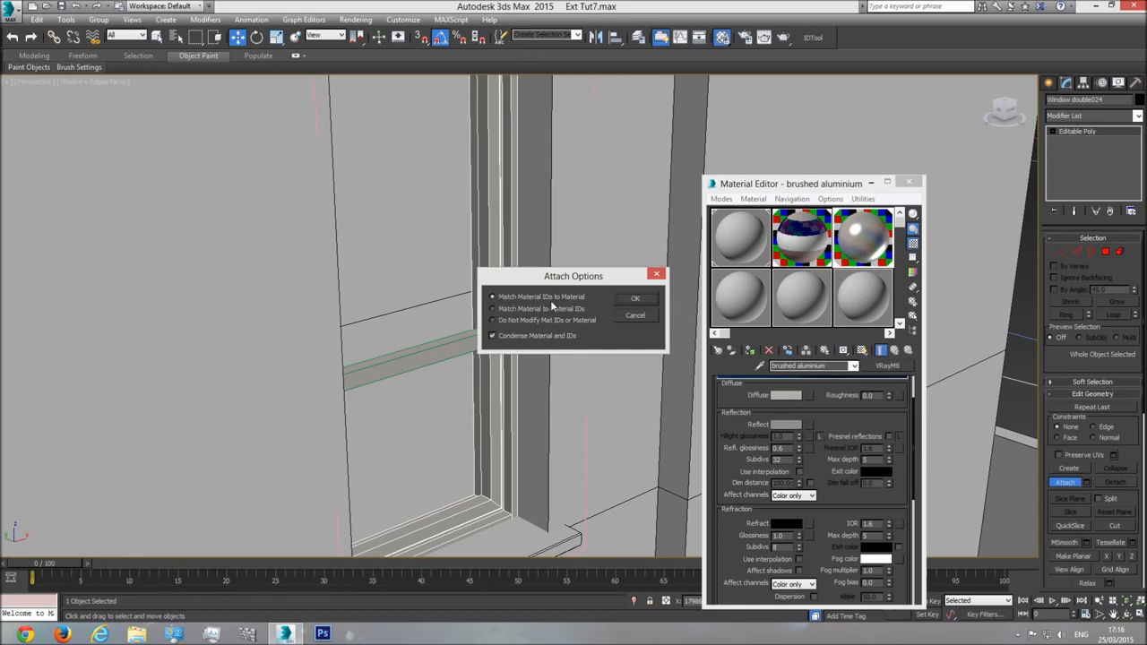
pyautogui.click(636, 300)
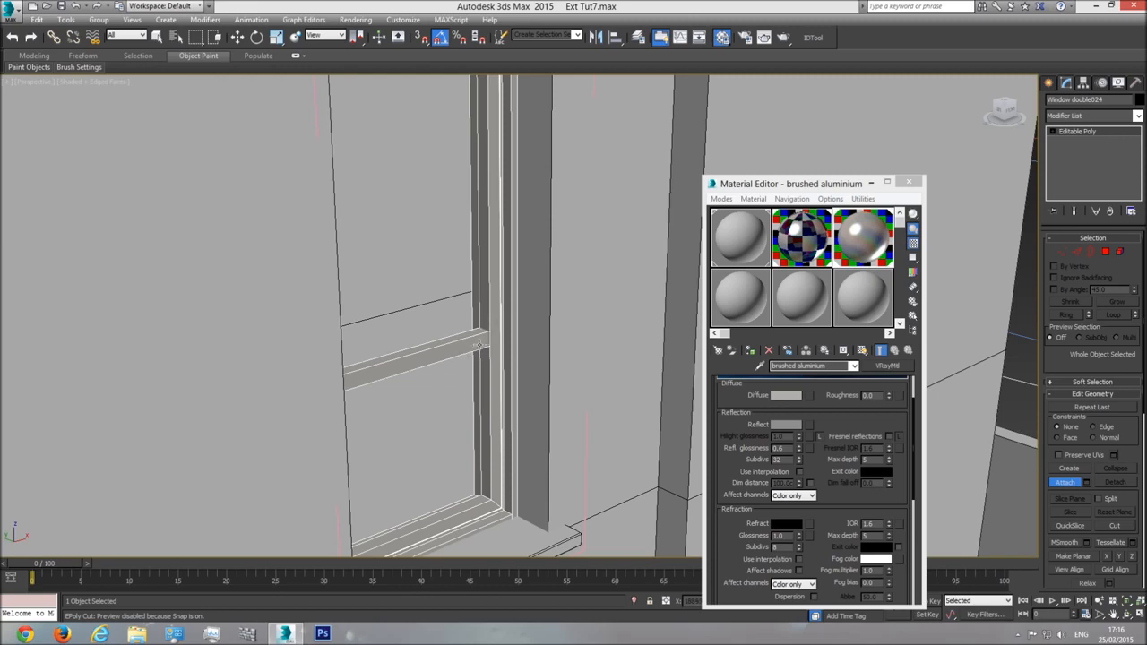
pyautogui.click(521, 337)
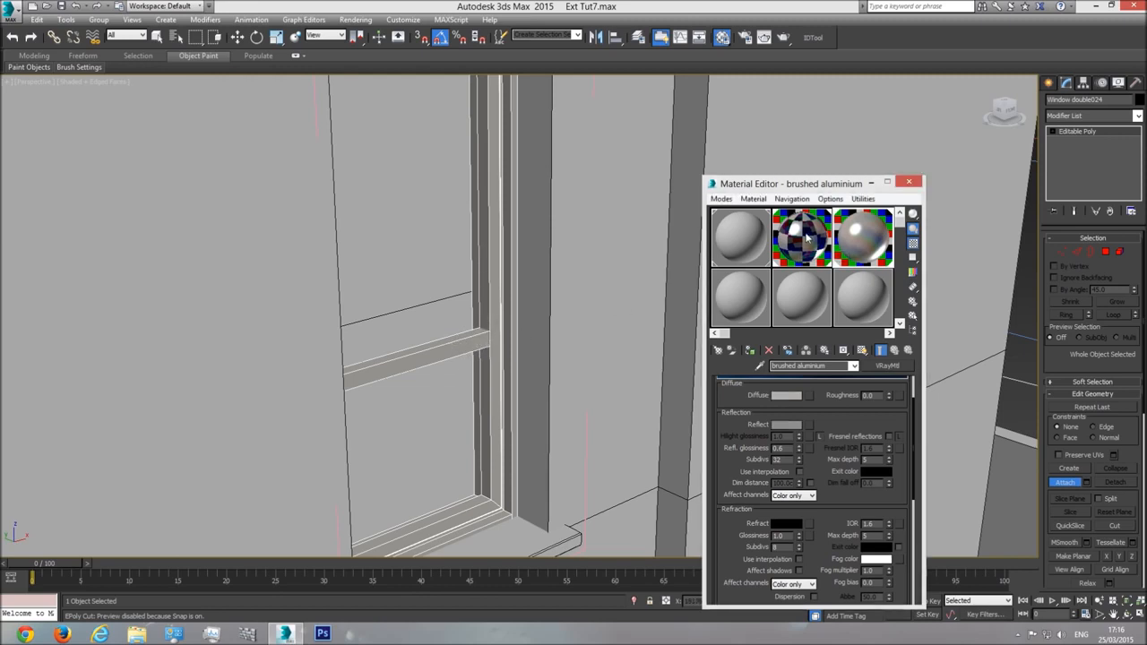
pyautogui.click(854, 366)
pyautogui.click(832, 377)
pyautogui.click(863, 258)
pyautogui.click(458, 361)
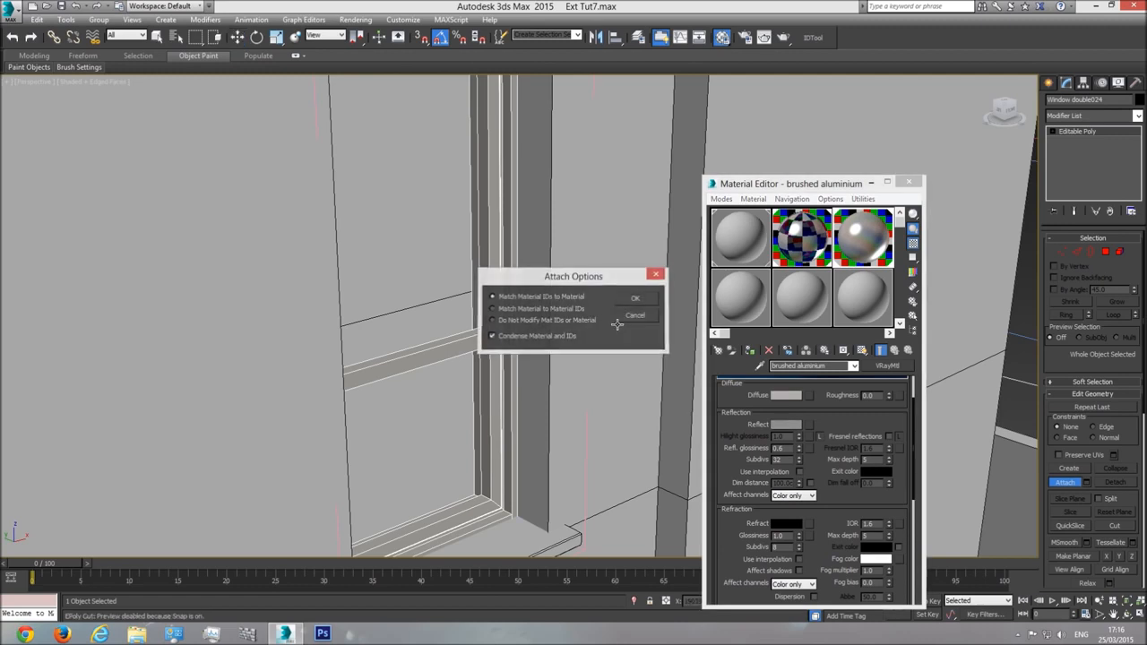
pyautogui.click(633, 316)
pyautogui.click(1056, 481)
# Reselect the window with its attached crossbar and undo the attachment
pyautogui.scroll(-5, 446, 315)
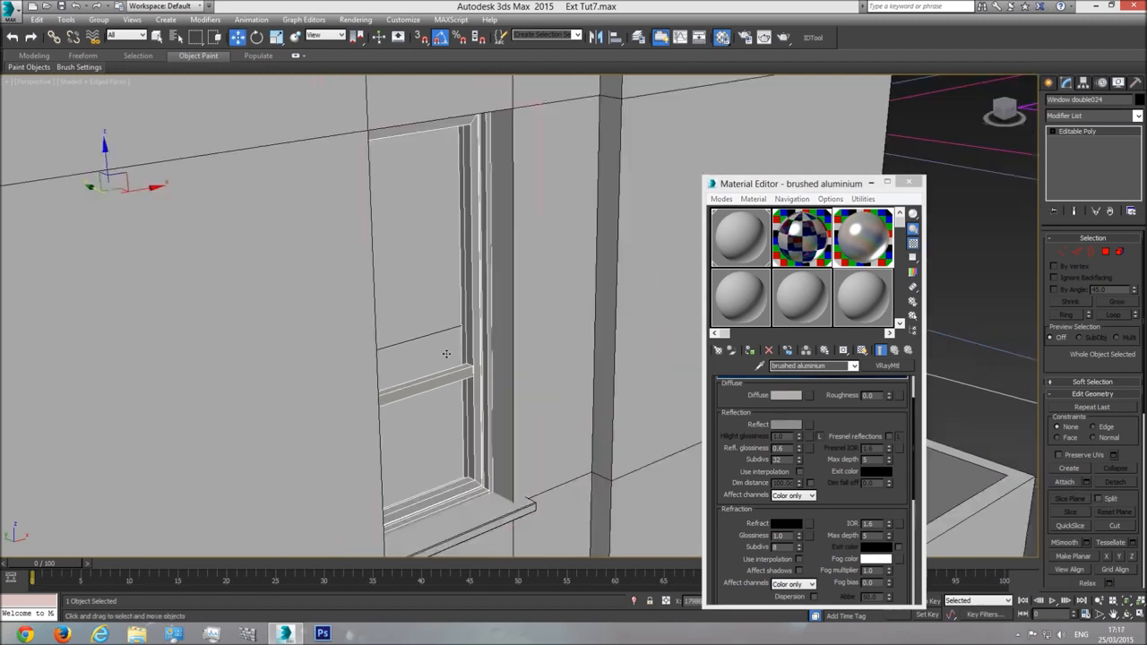
pyautogui.click(678, 236)
pyautogui.scroll(3, 417, 371)
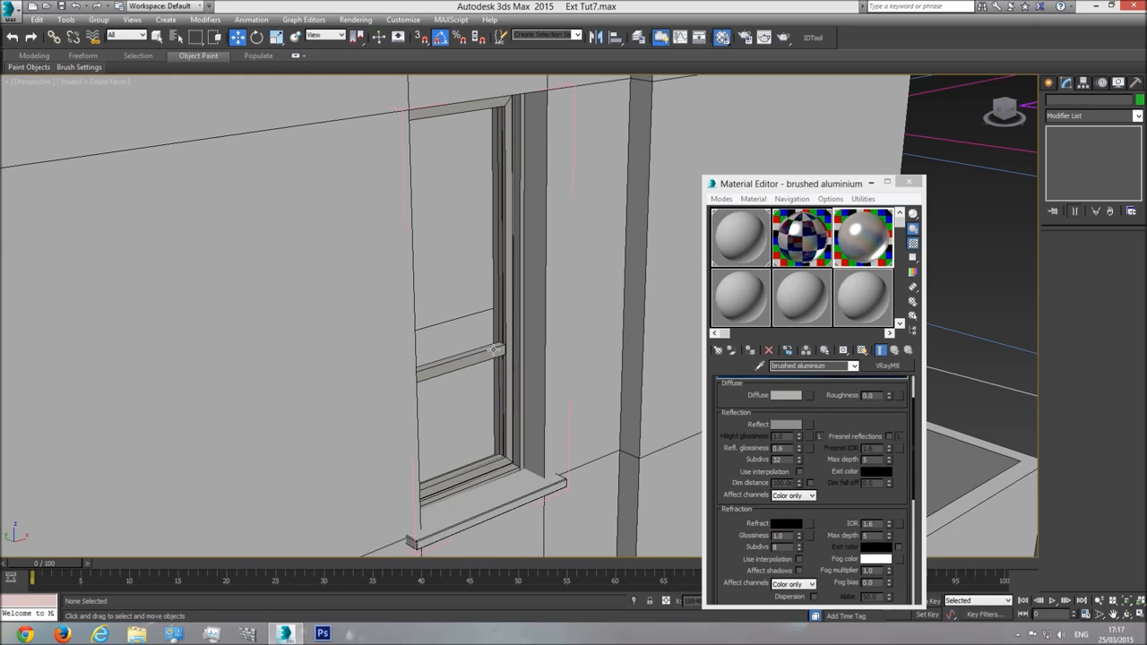
pyautogui.click(494, 350)
pyautogui.press('q')
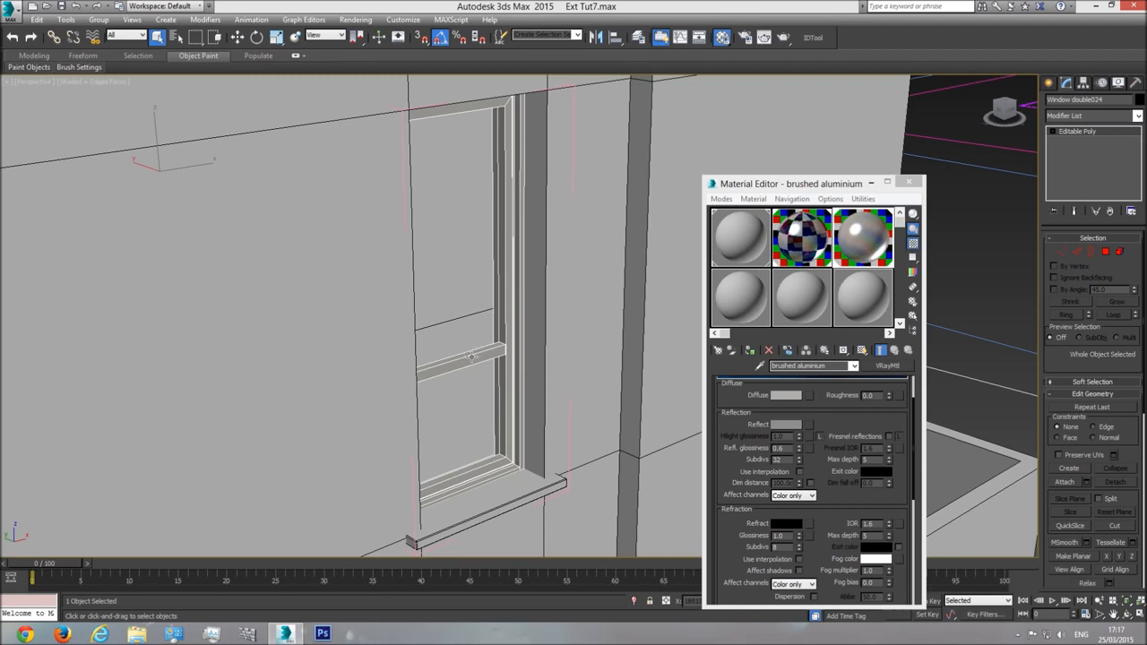
pyautogui.click(471, 358)
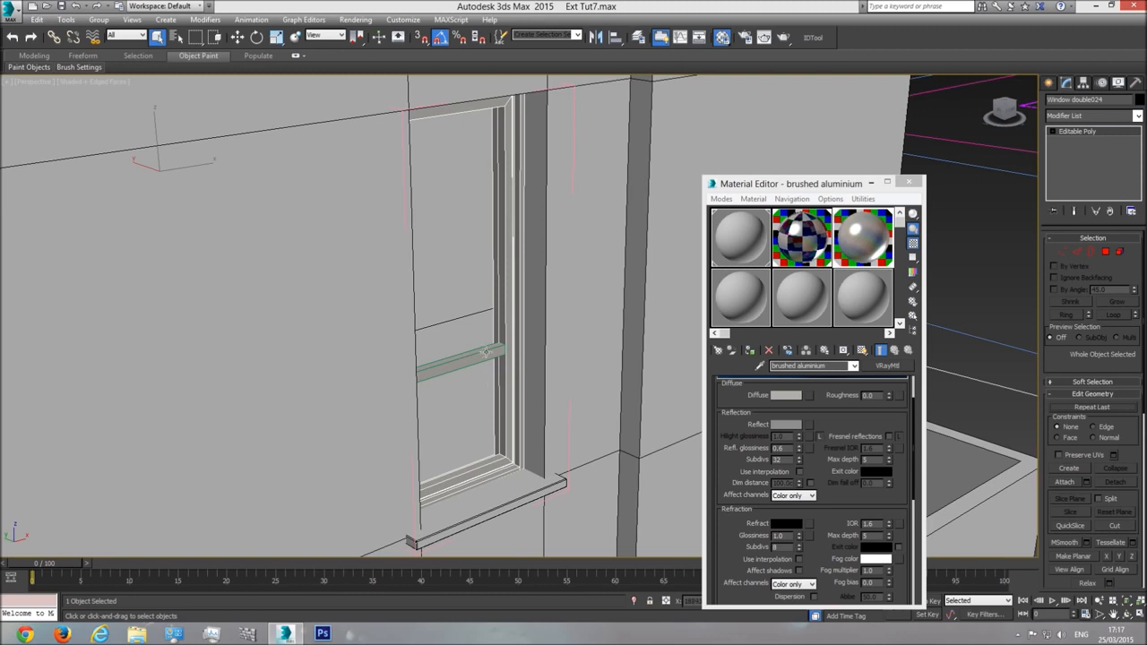
# Convert the crossbar to an editable poly and attach it to the window with Match Material IDs to Material
pyautogui.click(490, 358)
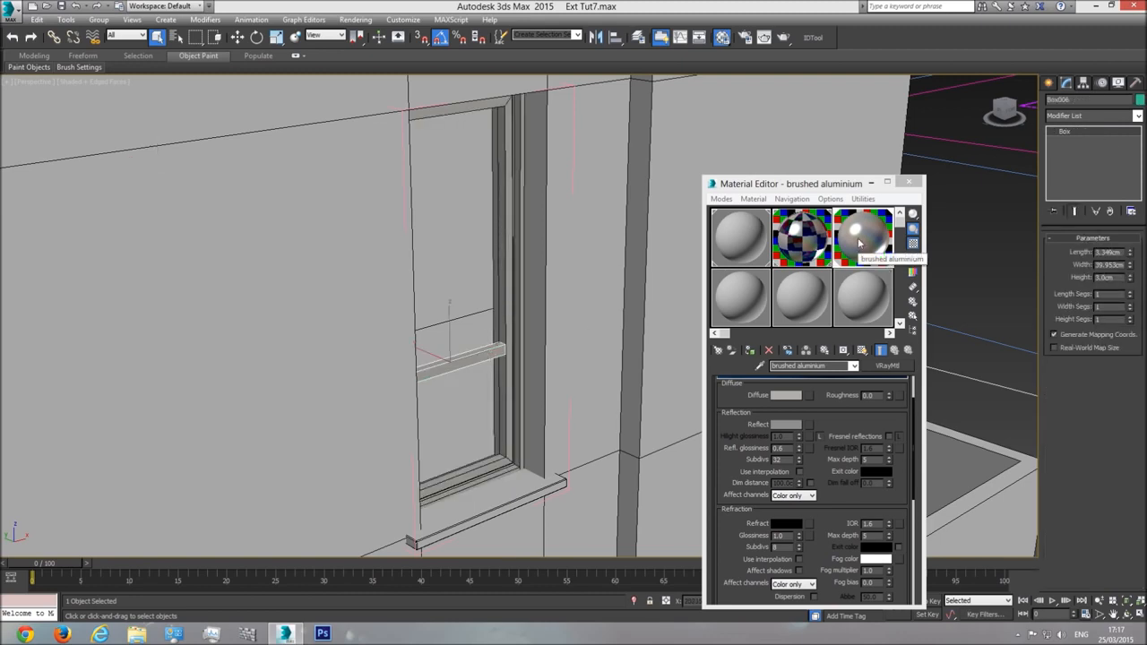
pyautogui.click(516, 271)
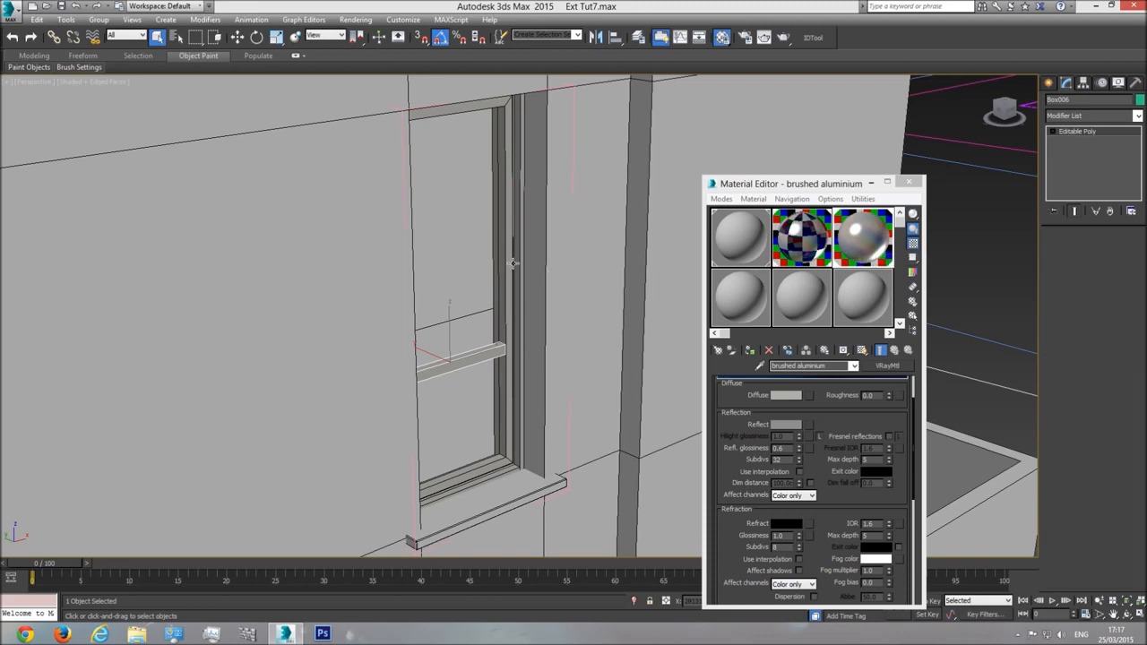
pyautogui.click(1065, 483)
pyautogui.click(484, 355)
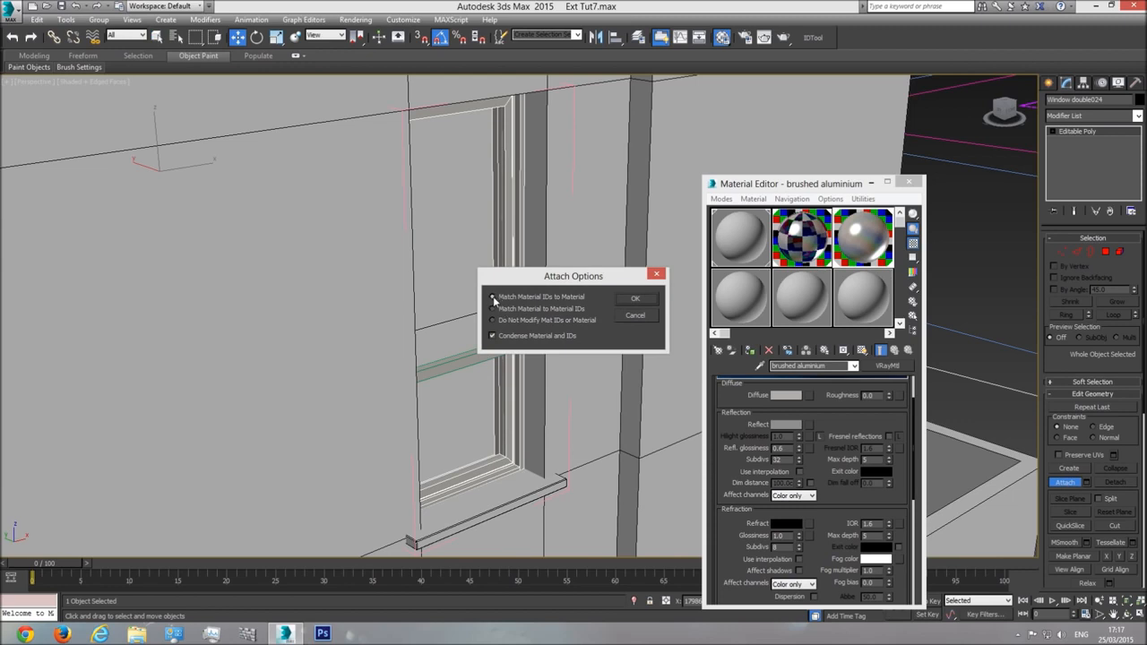
pyautogui.click(632, 299)
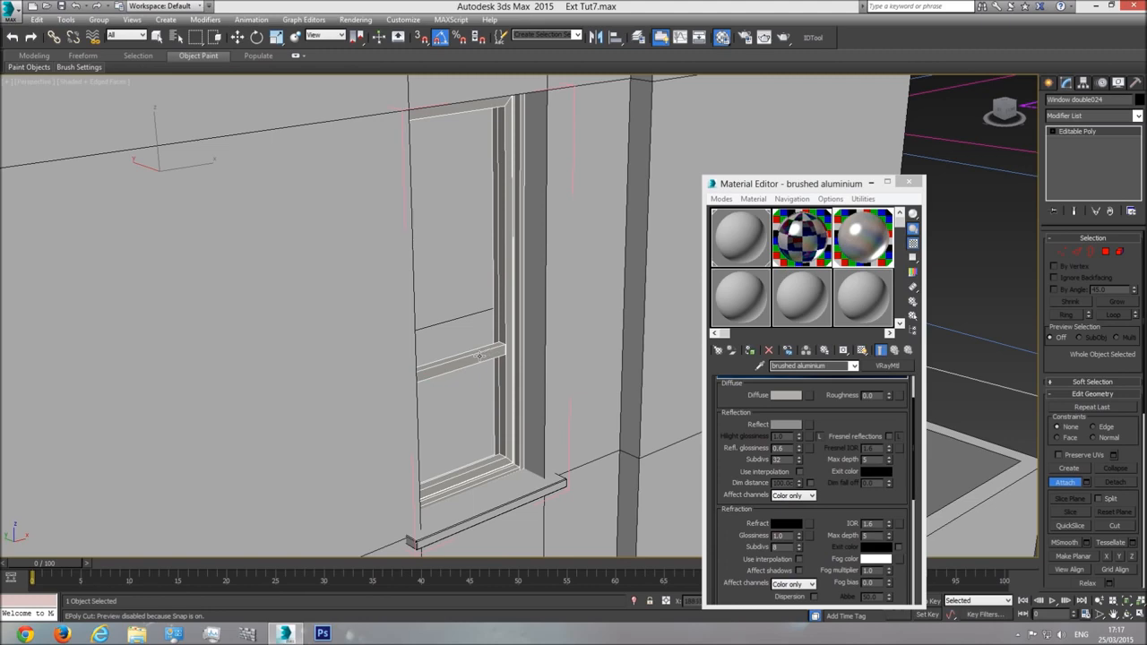
pyautogui.press('w')
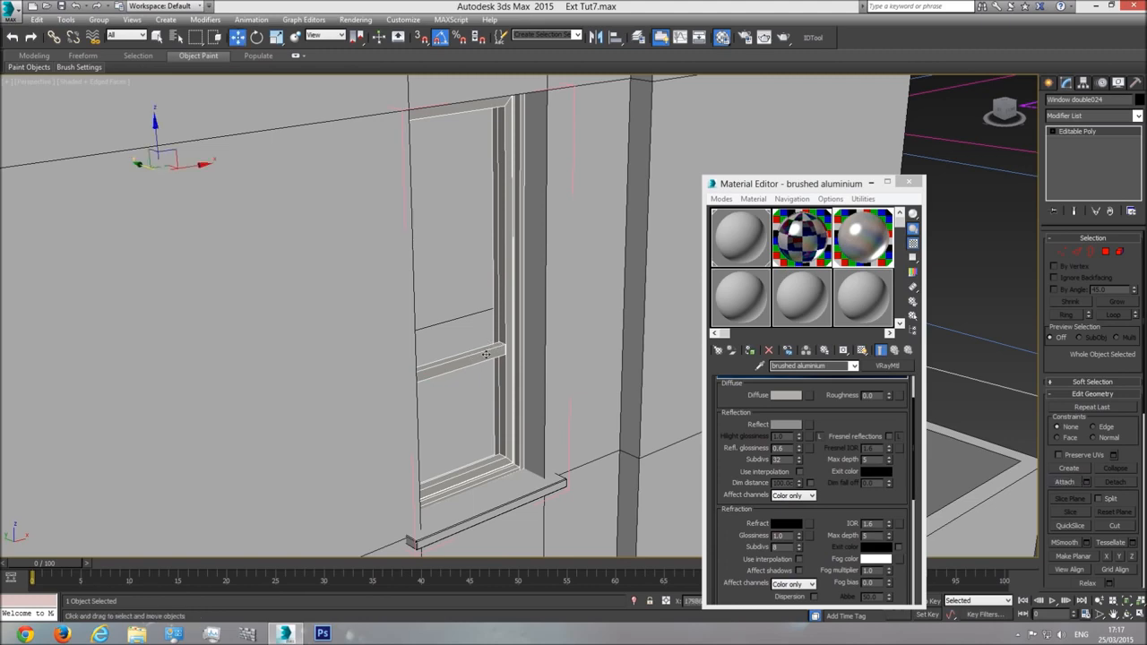
pyautogui.click(156, 36)
# Close the open group of the middle-floor window so that frame, crossbar and sill act as one object
pyautogui.press('f')
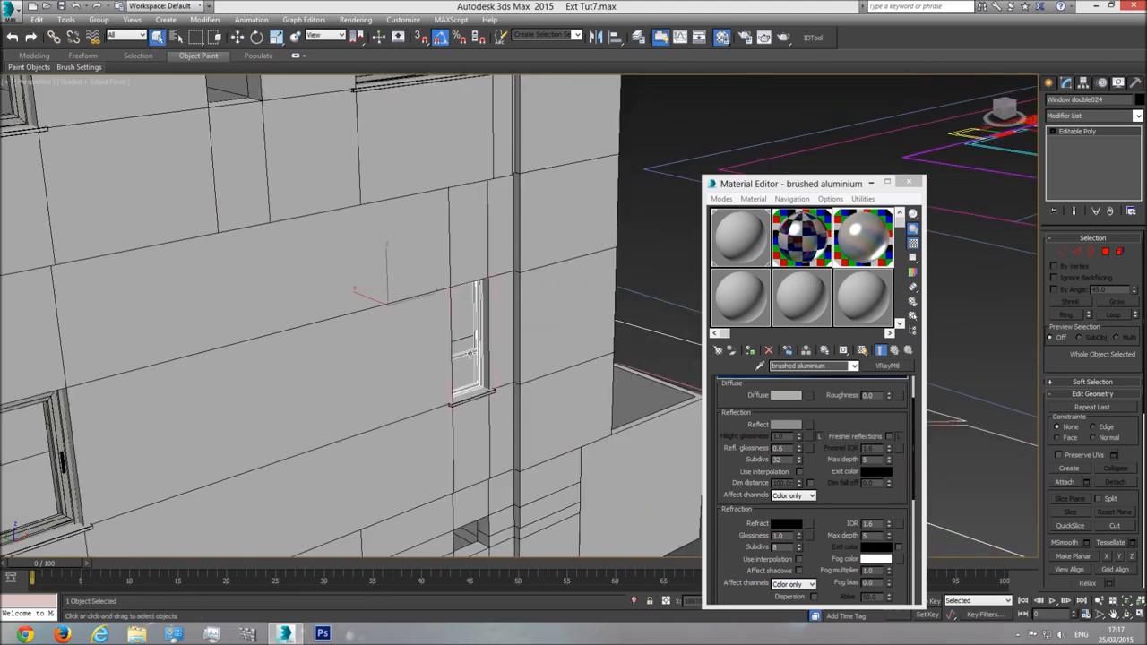
pyautogui.press('z')
pyautogui.scroll(-5, 483, 368)
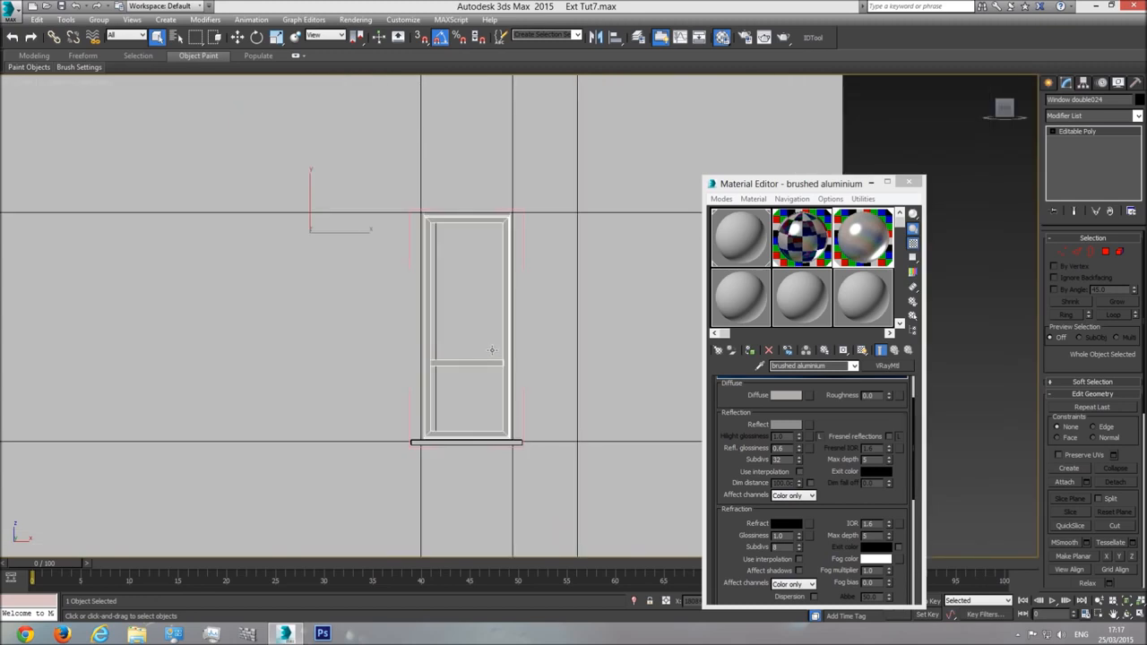
pyautogui.press('p')
pyautogui.click(1129, 601)
pyautogui.click(1127, 614)
pyautogui.moveTo(610, 396)
pyautogui.mouseDown()
pyautogui.moveTo(645, 401)
pyautogui.moveTo(593, 389)
pyautogui.mouseUp()
pyautogui.scroll(-5, 638, 400)
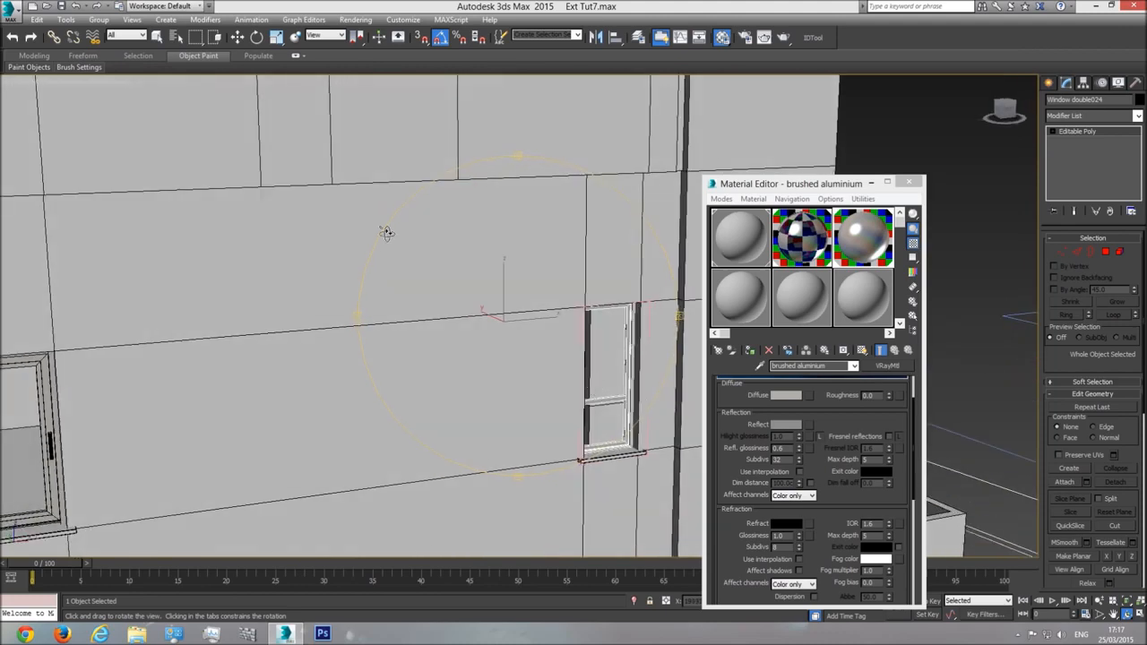
pyautogui.click(104, 22)
pyautogui.click(112, 78)
pyautogui.scroll(2, 537, 377)
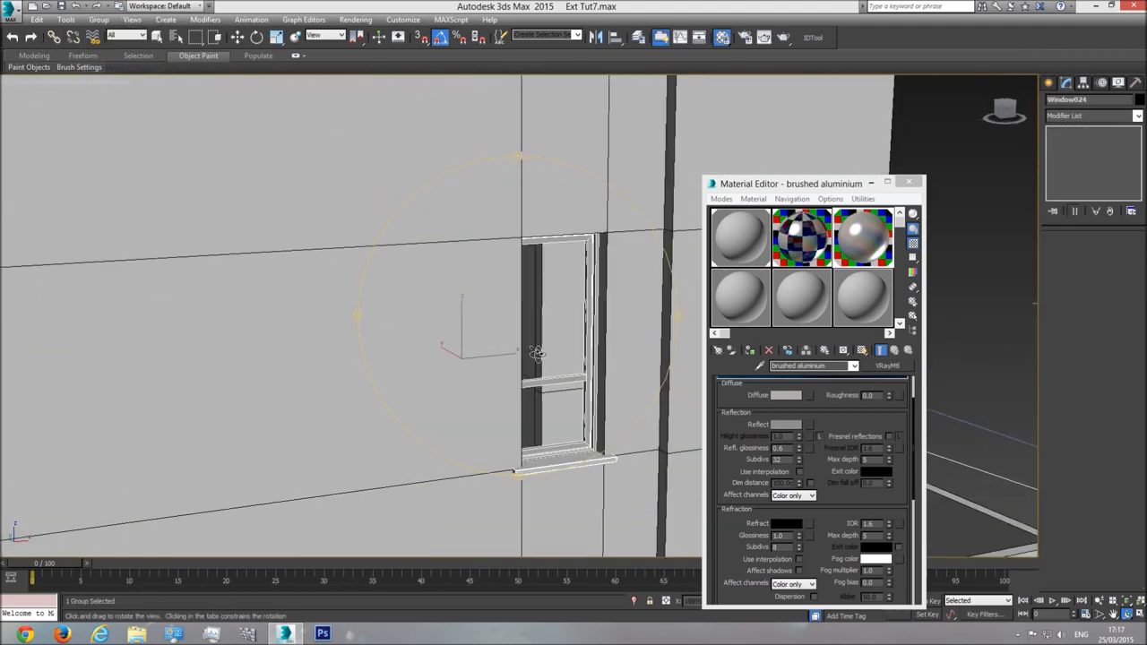
# Examine the building facade and its elevation drawing for the positions of the narrow windows on both floors
pyautogui.scroll(-5, 581, 352)
pyautogui.scroll(-3, 581, 352)
pyautogui.scroll(1, 504, 253)
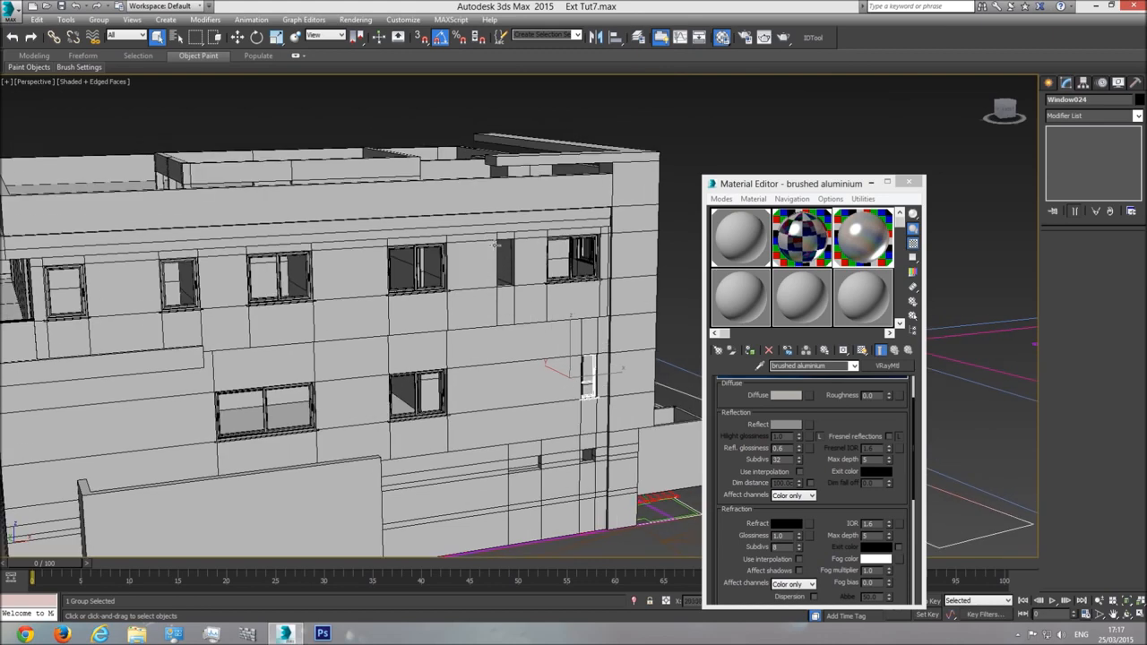
pyautogui.press('t')
pyautogui.scroll(-6, 537, 359)
pyautogui.scroll(5, 529, 396)
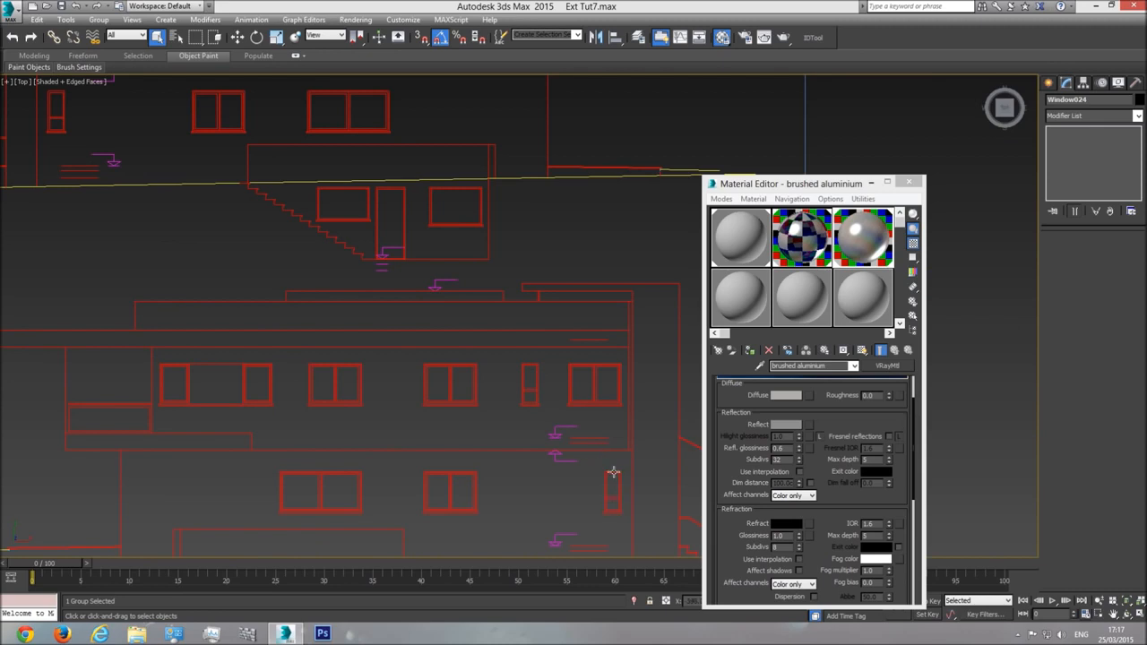
pyautogui.press('z')
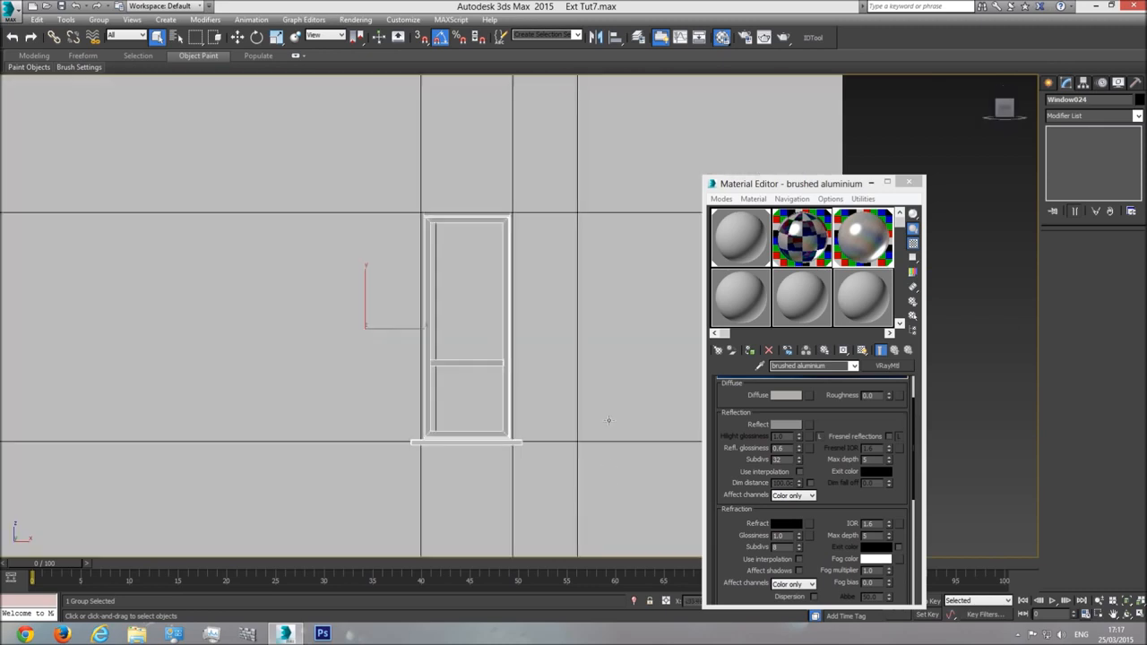
pyautogui.scroll(-4, 464, 321)
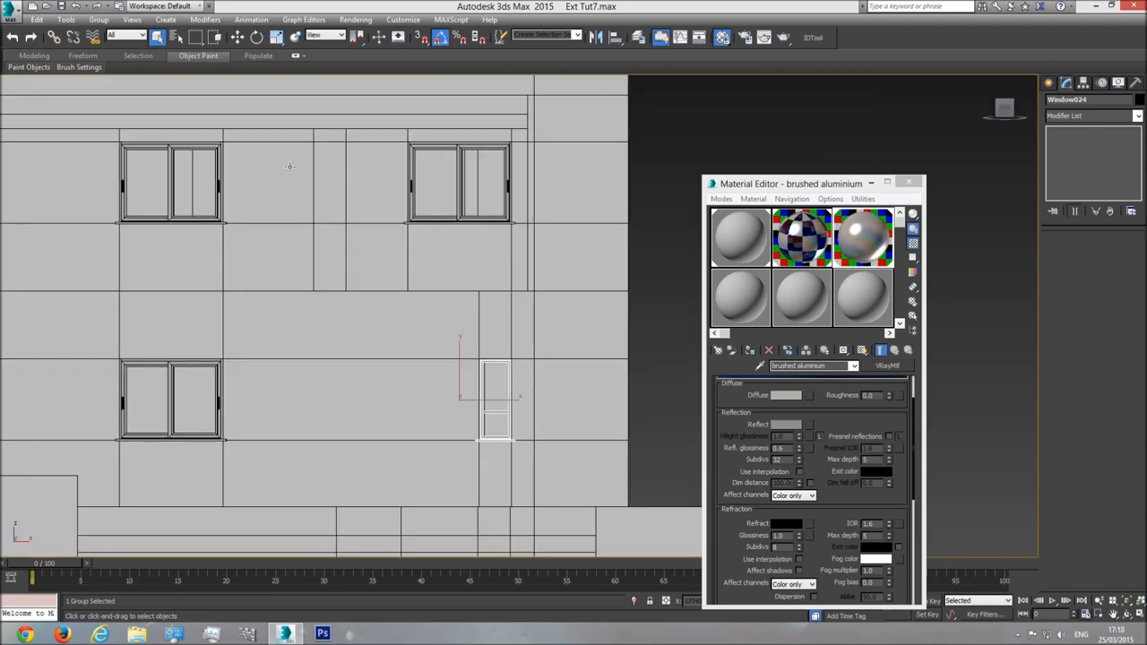
# Clone the window group as one independent copy into the narrow upper-floor opening and align it with the opening's edges
pyautogui.click(237, 37)
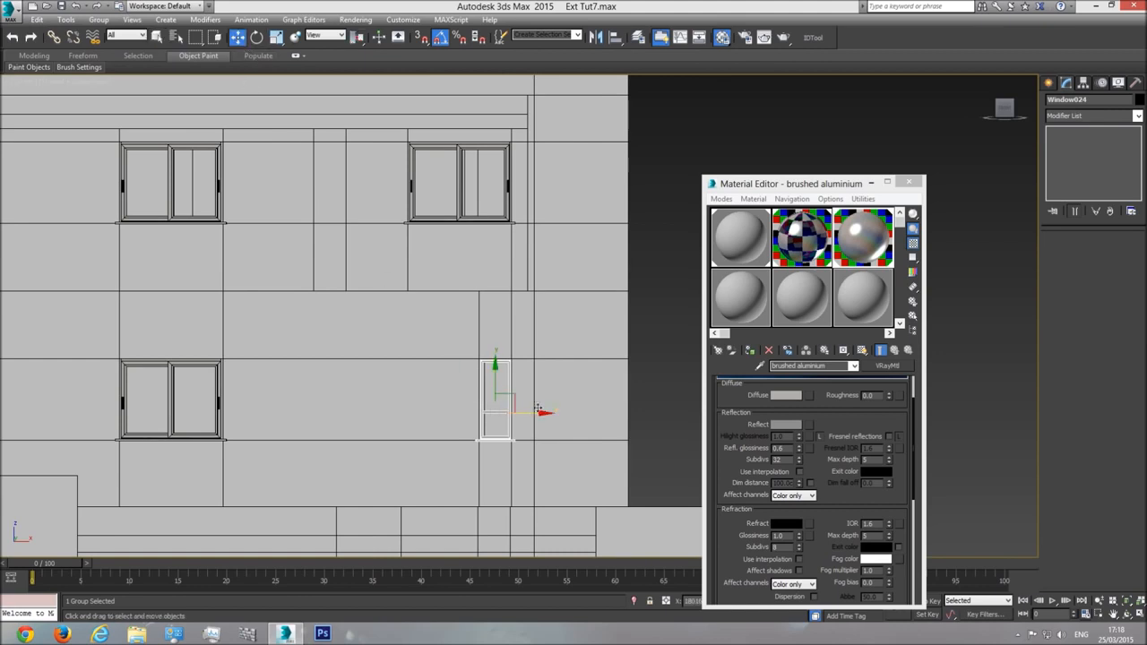
pyautogui.keyDown('shift'); pyautogui.moveTo(512, 397); pyautogui.dragTo(347, 182); pyautogui.keyUp('shift')
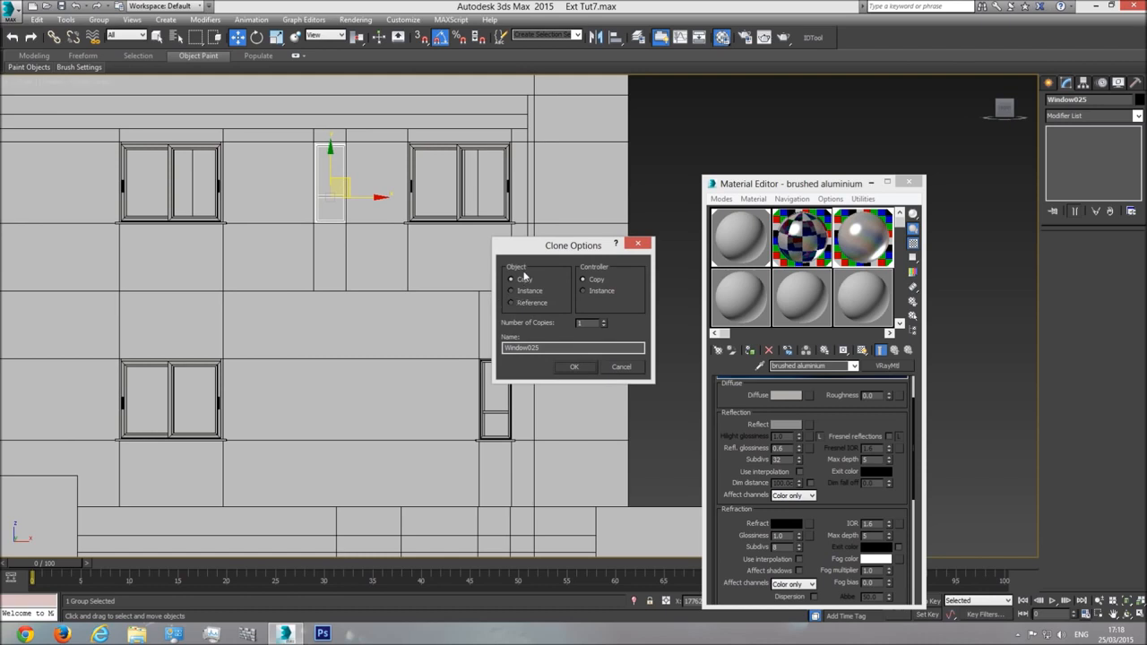
pyautogui.click(574, 368)
pyautogui.scroll(6, 387, 411)
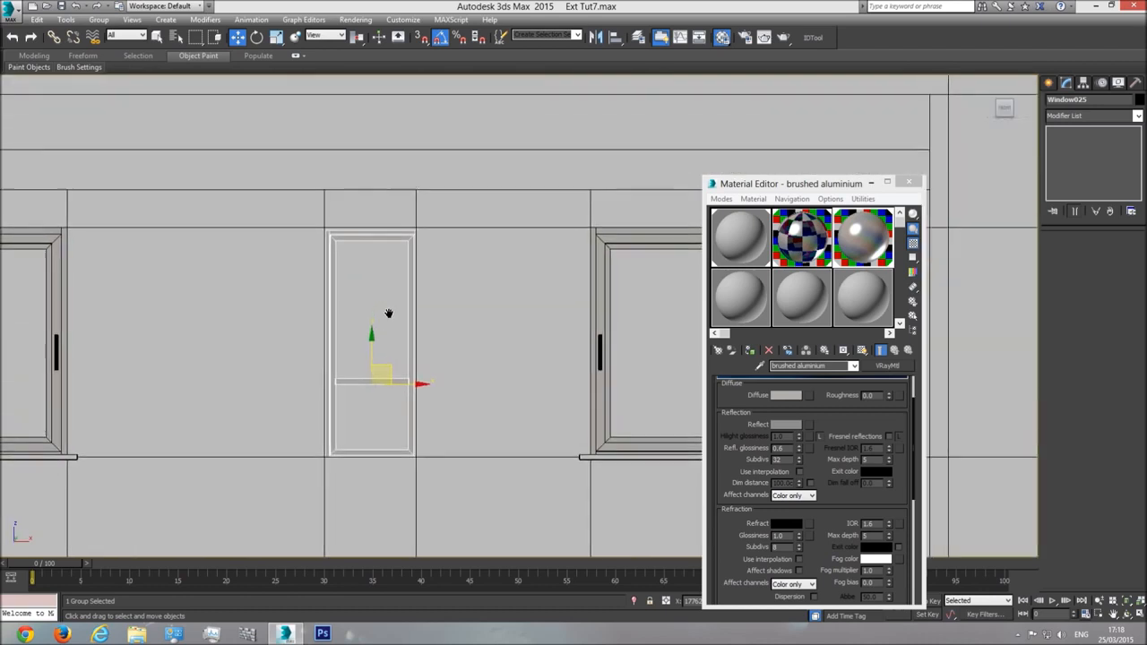
pyautogui.moveTo(384, 399); pyautogui.dragTo(381, 392)
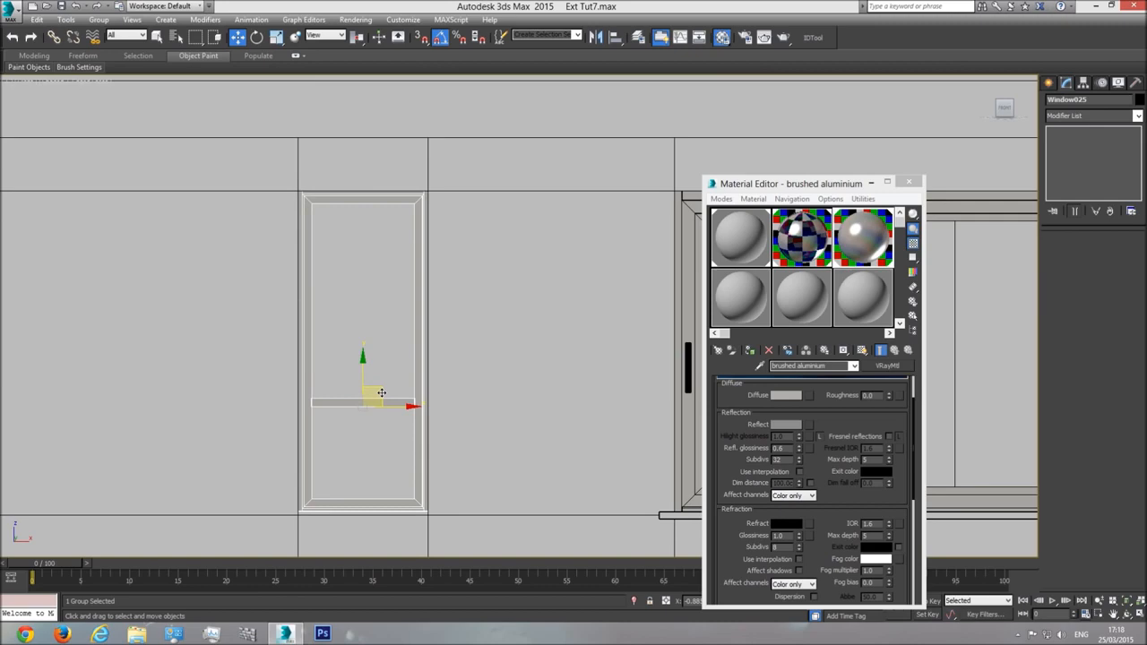
pyautogui.moveTo(401, 462); pyautogui.dragTo(427, 432, button='middle')
# Slide the copied narrow window along its depth axis within the upper-floor wall opening
pyautogui.press('p')
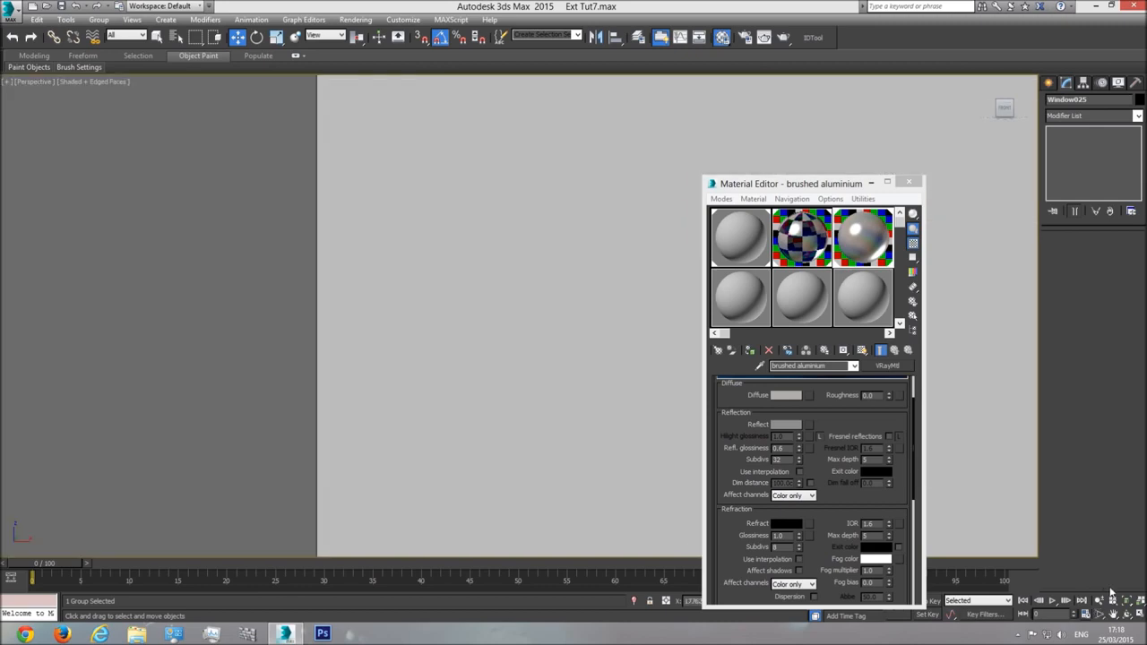
pyautogui.click(1126, 602)
pyautogui.click(1127, 615)
pyautogui.moveTo(558, 387); pyautogui.dragTo(630, 413)
pyautogui.scroll(-6, 630, 414)
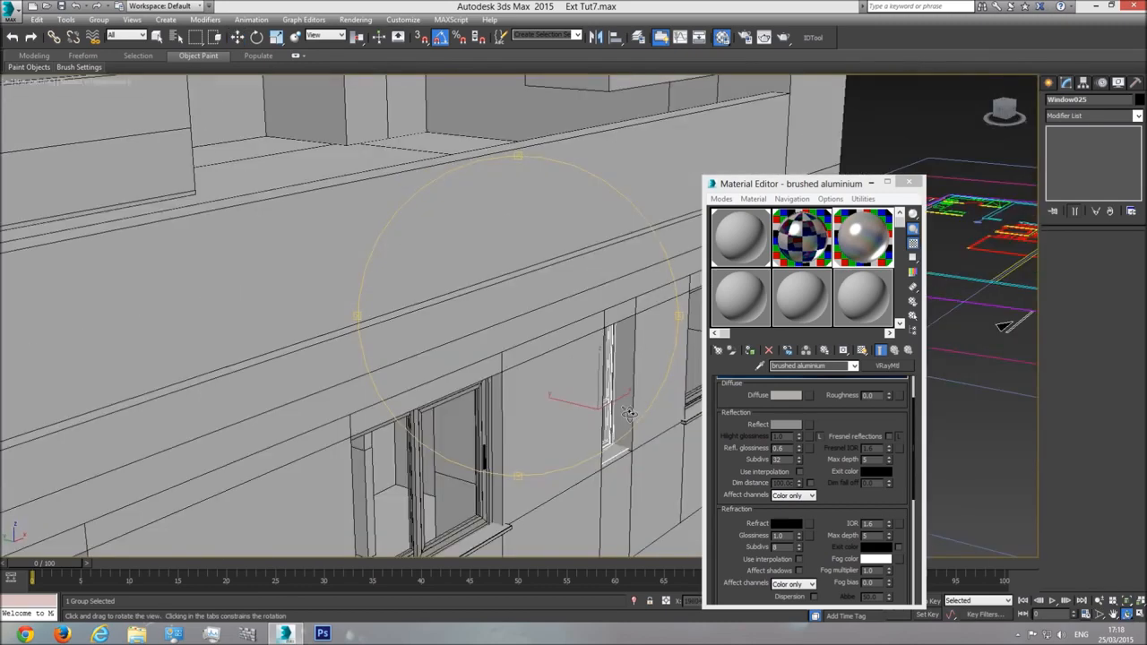
pyautogui.moveTo(627, 412); pyautogui.dragTo(511, 352, button='middle')
pyautogui.moveTo(522, 422); pyautogui.dragTo(427, 385)
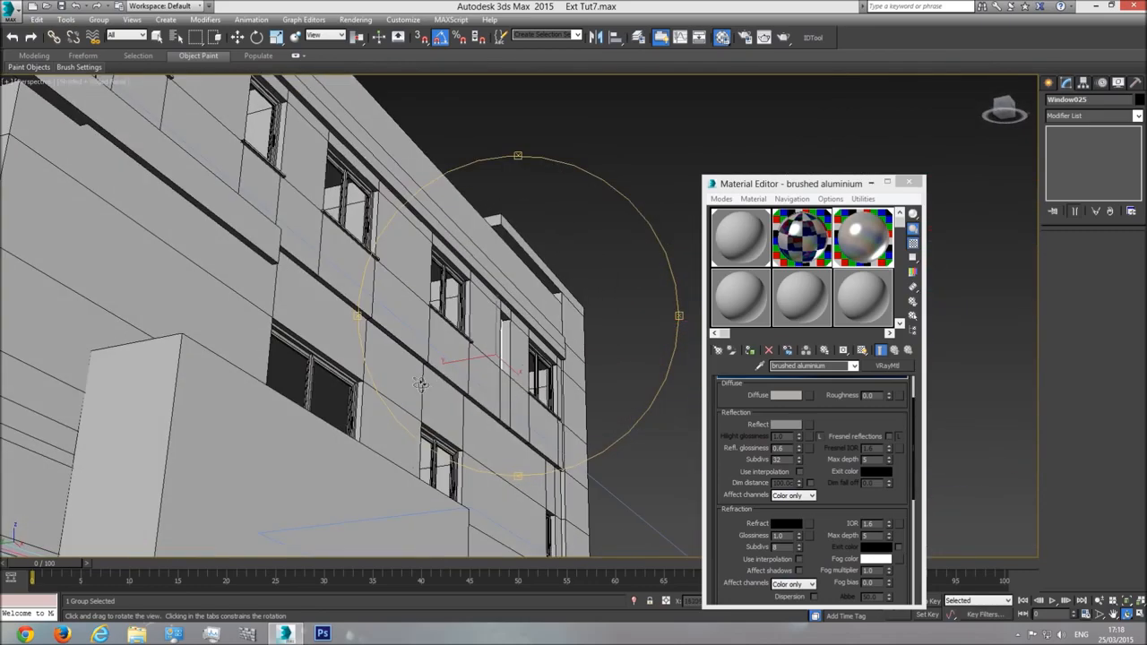
pyautogui.moveTo(531, 368); pyautogui.dragTo(507, 364)
pyautogui.scroll(4, 521, 352)
pyautogui.click(237, 37)
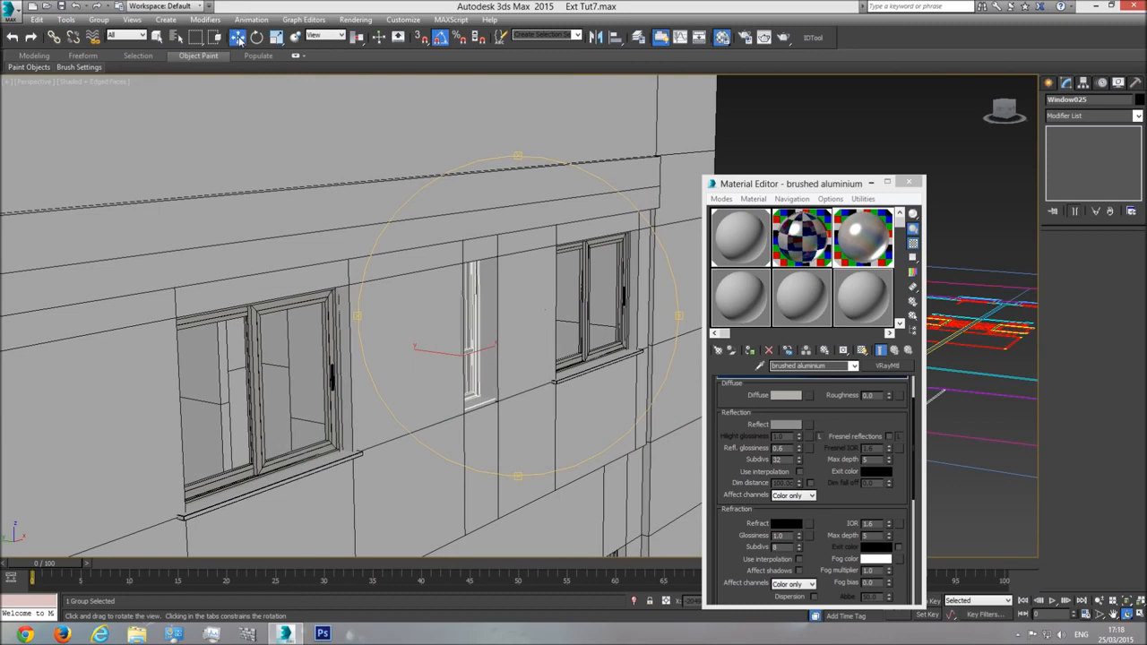
pyautogui.moveTo(427, 350); pyautogui.dragTo(436, 357)
pyautogui.scroll(5, 450, 328)
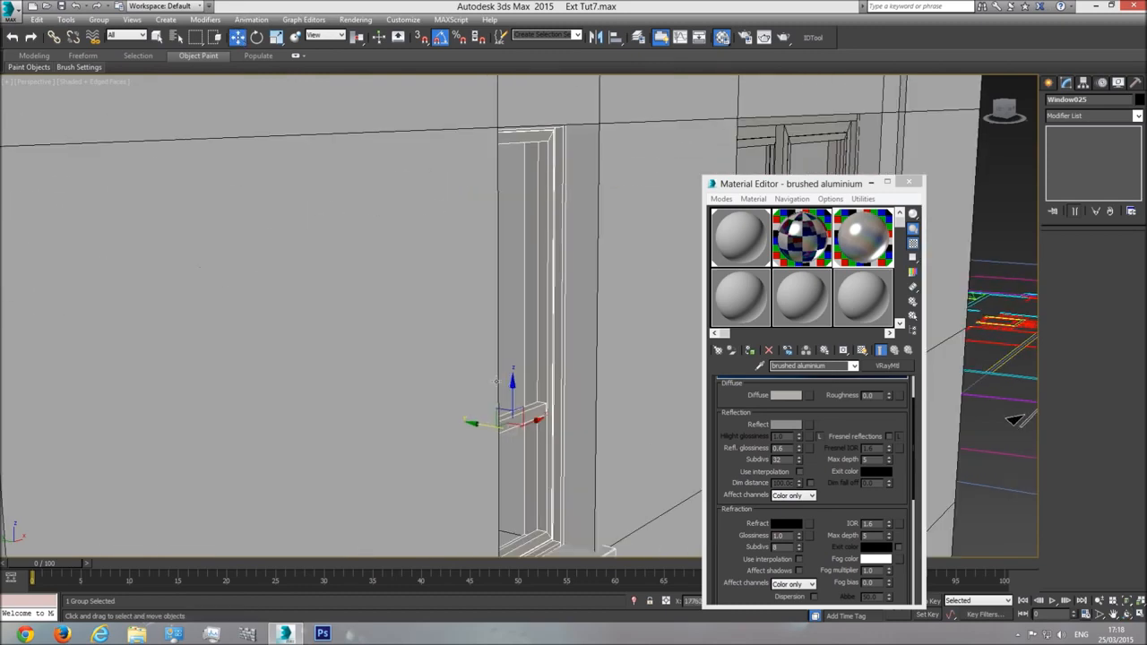
# Fine-tune the narrow window's depth so its frame sits in the opening's reveal with the sill projecting from the facade
pyautogui.click(1126, 614)
pyautogui.moveTo(573, 360); pyautogui.dragTo(482, 396)
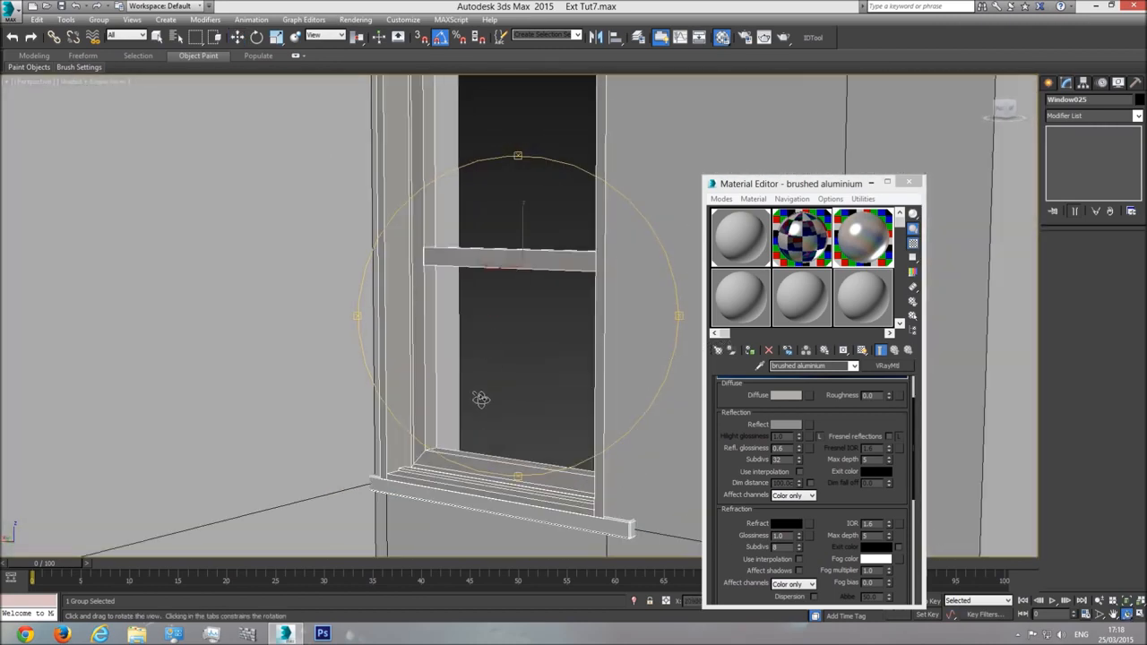
pyautogui.moveTo(526, 366); pyautogui.dragTo(502, 358)
pyautogui.click(237, 37)
pyautogui.moveTo(452, 230); pyautogui.dragTo(353, 271, button='middle')
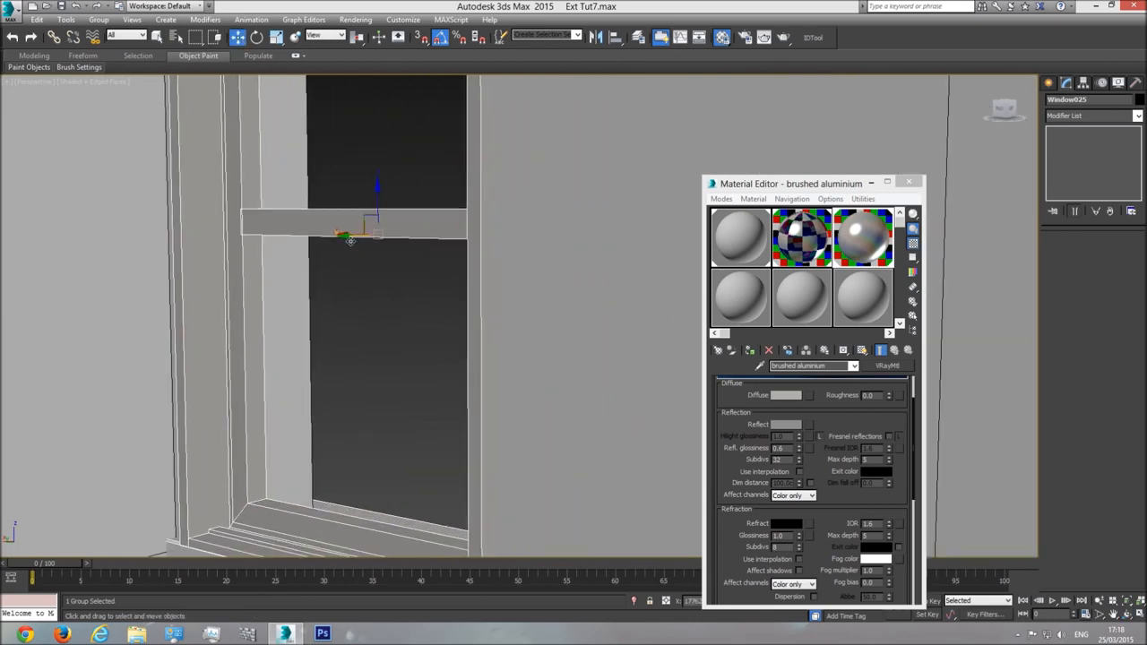
pyautogui.moveTo(349, 240)
pyautogui.mouseDown()
pyautogui.moveTo(367, 239)
pyautogui.moveTo(356, 240)
pyautogui.mouseUp()
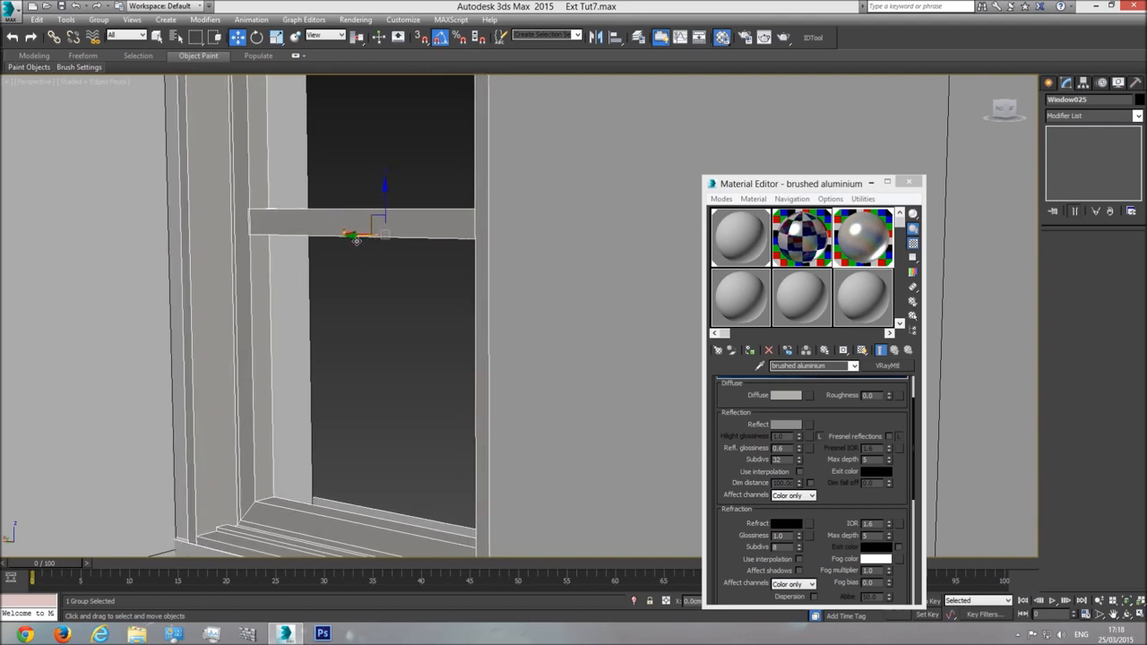
pyautogui.moveTo(468, 525); pyautogui.dragTo(463, 421, button='middle')
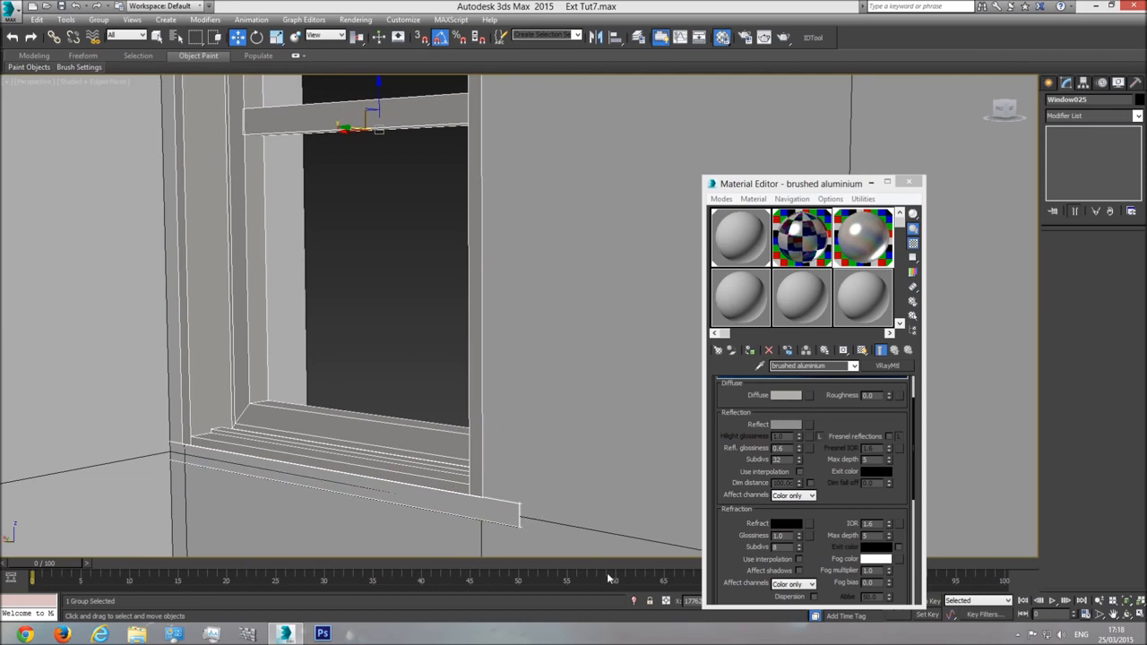
# Clone the single upper-floor window near the balcony to the balcony corner and rotate the copy to face the balcony side
pyautogui.click(1117, 614)
pyautogui.moveTo(568, 397); pyautogui.dragTo(420, 348)
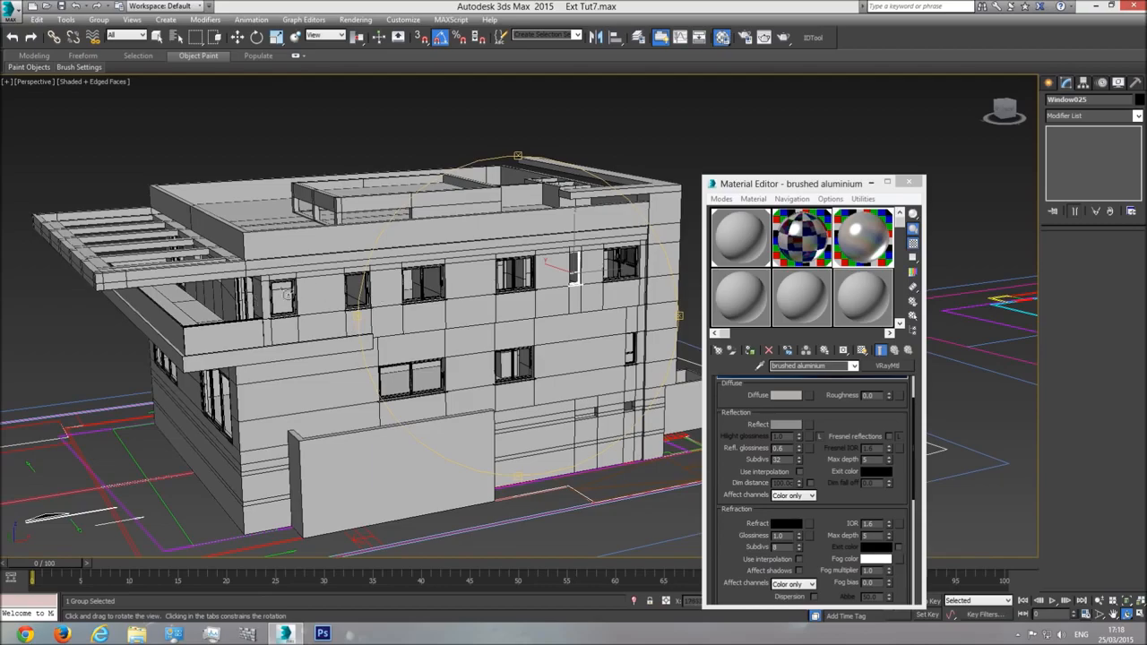
pyautogui.moveTo(516, 355); pyautogui.dragTo(448, 300)
pyautogui.press('w')
pyautogui.click(424, 295)
pyautogui.keyDown('shift'); pyautogui.moveTo(460, 297); pyautogui.dragTo(314, 327); pyautogui.keyUp('shift')
pyautogui.click(572, 367)
pyautogui.click(257, 36)
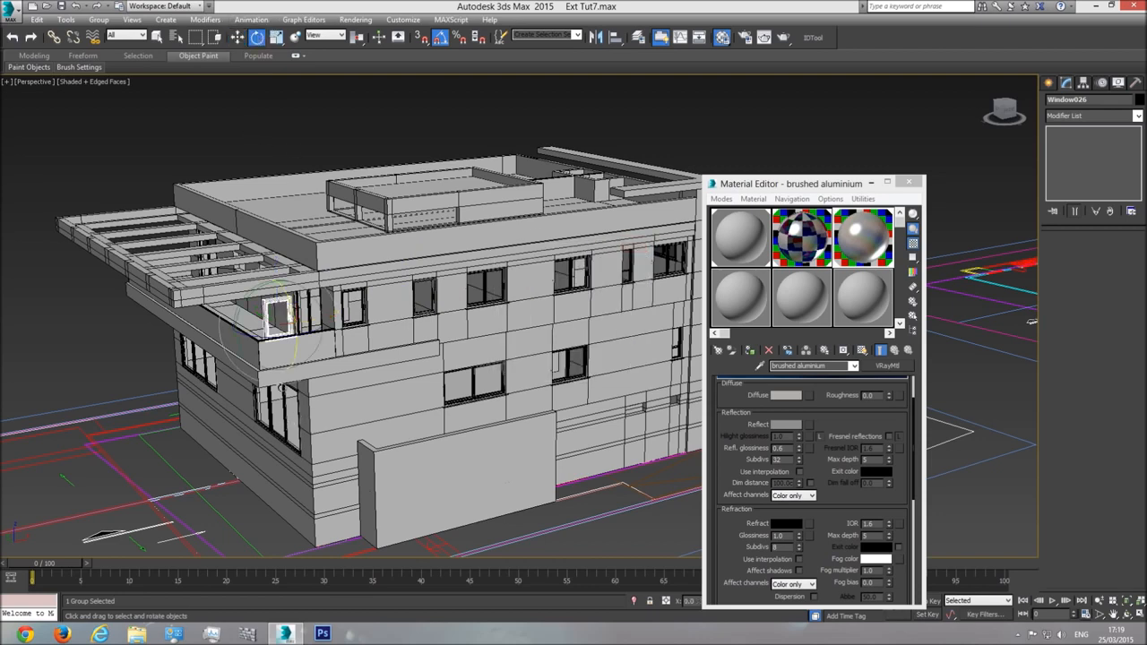
pyautogui.moveTo(276, 341); pyautogui.dragTo(224, 343)
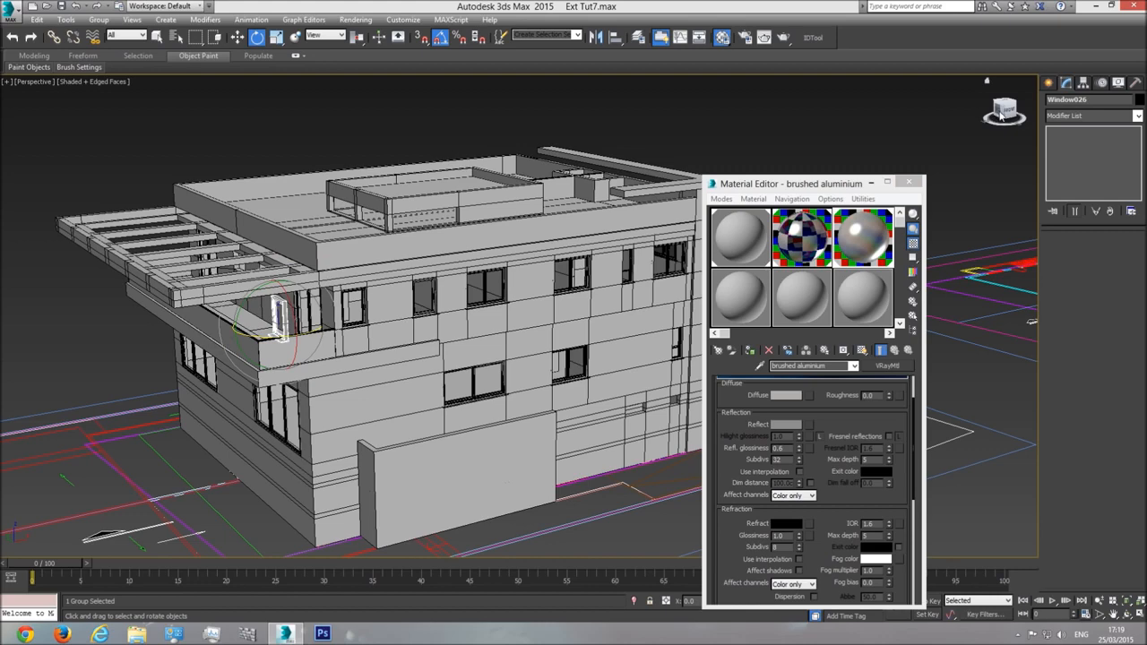
# Show the building's left elevation with Realistic shading so the recessed balcony openings stand out
pyautogui.click(1000, 114)
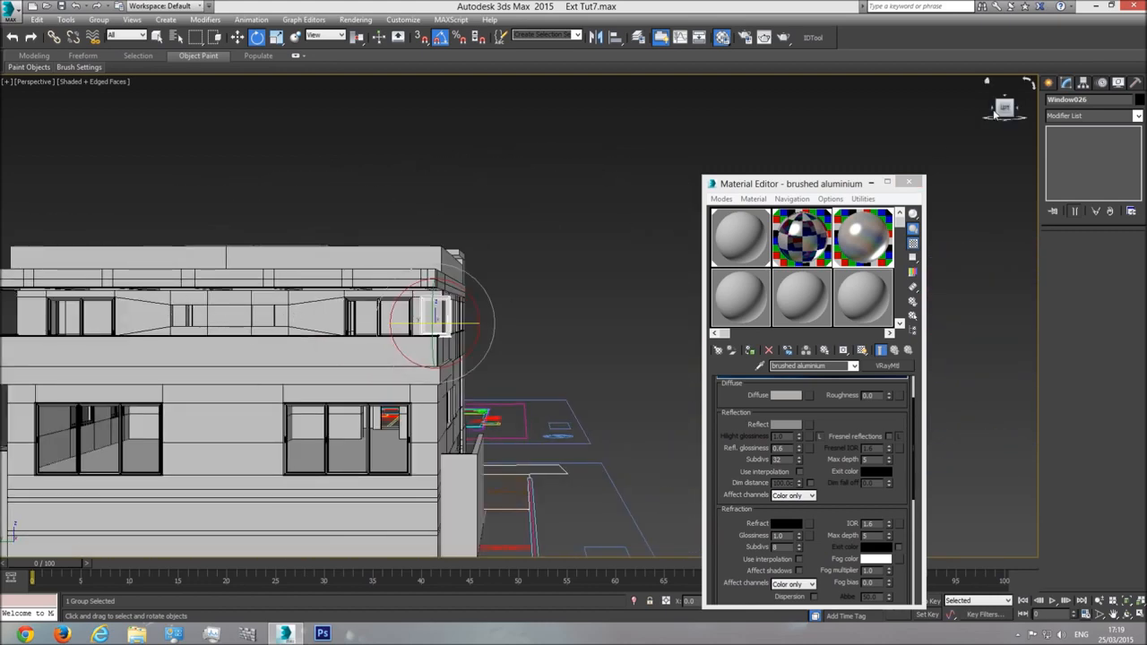
pyautogui.moveTo(257, 336); pyautogui.dragTo(399, 338, button='middle')
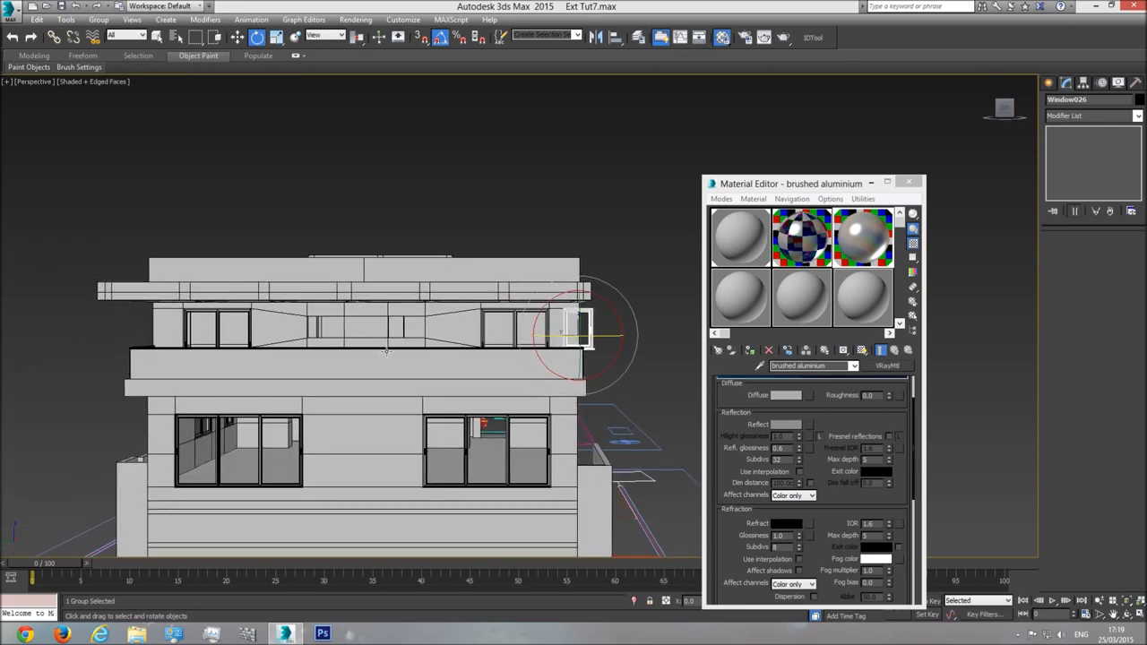
pyautogui.press('l')
pyautogui.scroll(4, 532, 379)
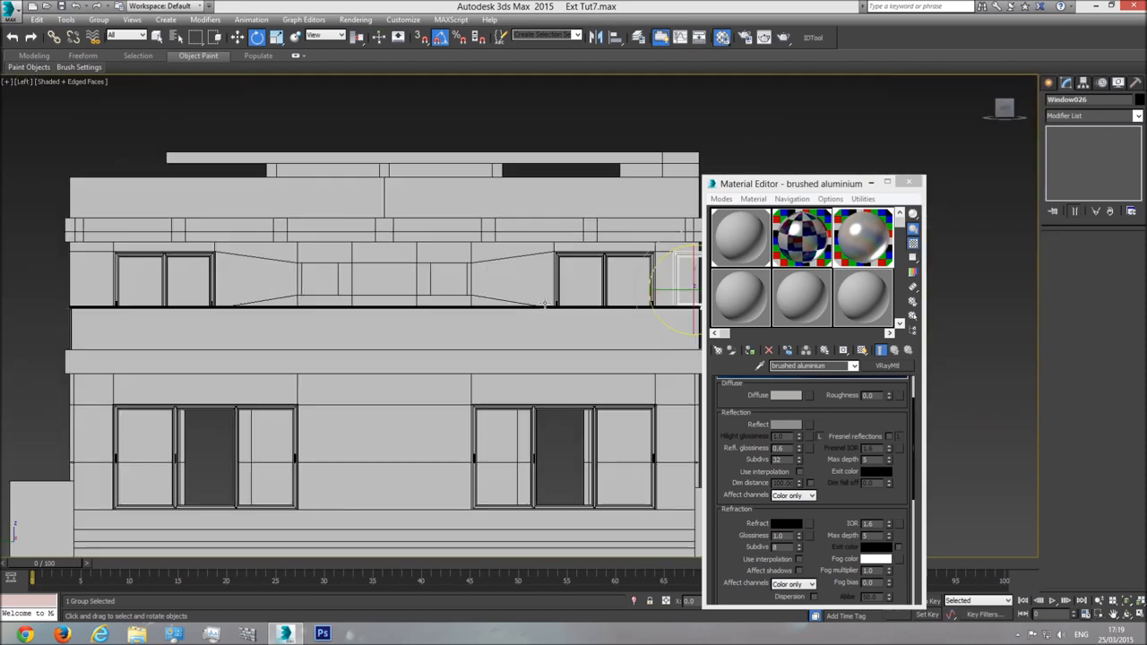
pyautogui.click(57, 79)
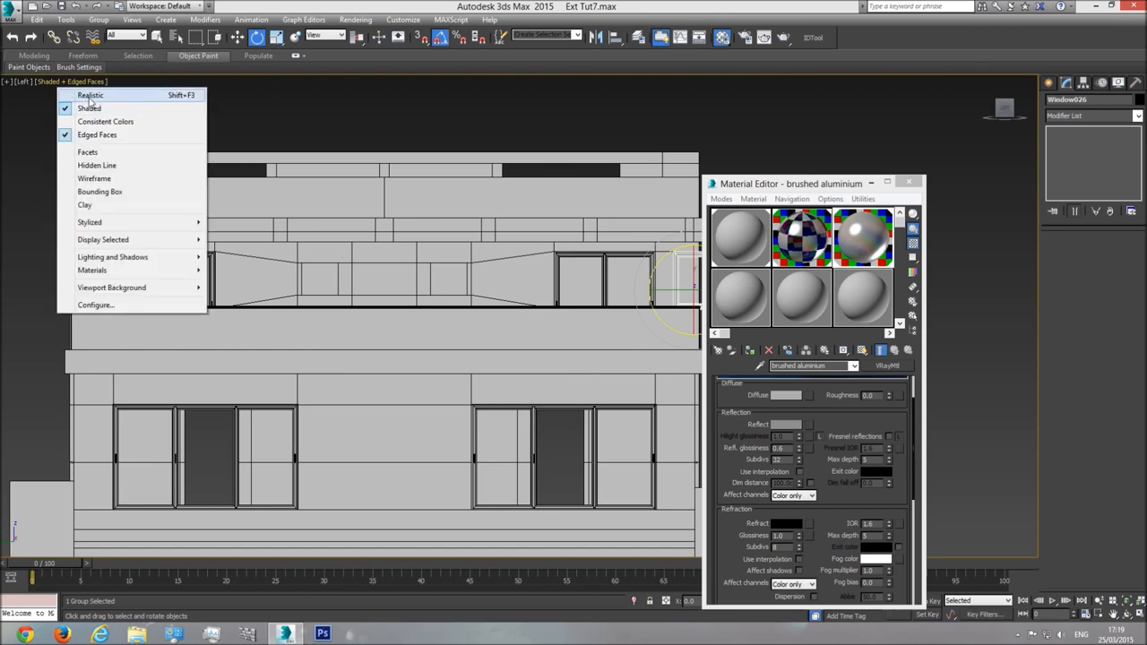
pyautogui.click(90, 101)
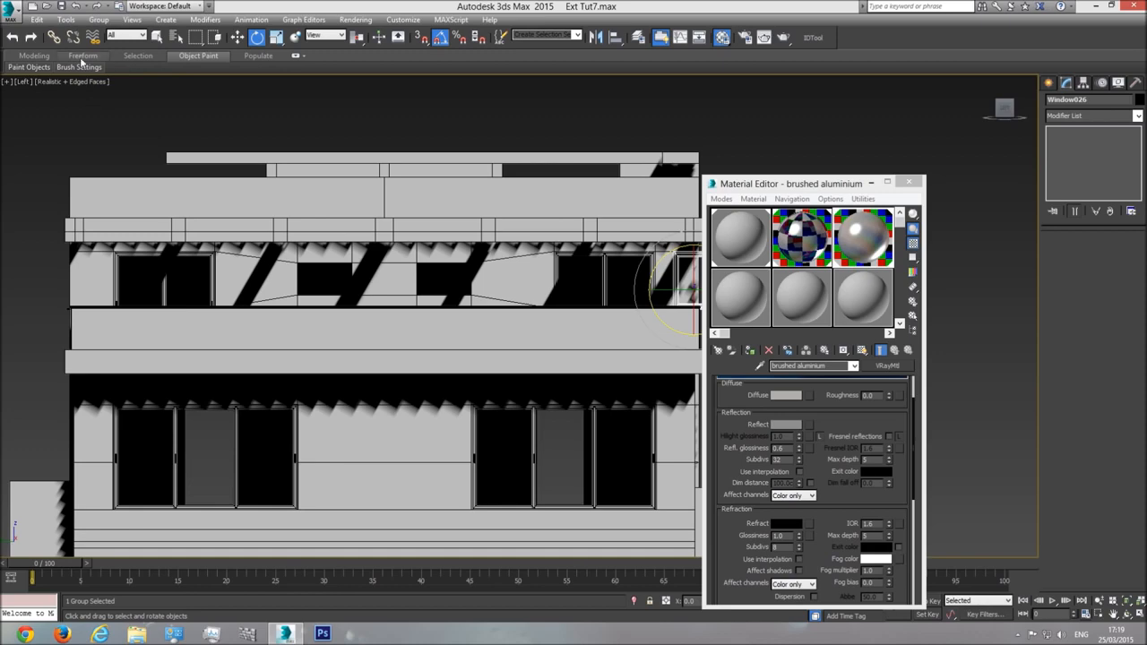
# Move the window copy into the right-hand recessed balcony opening and align it with the opening's lower-left corner
pyautogui.click(237, 37)
pyautogui.moveTo(662, 259); pyautogui.dragTo(502, 275, button='middle')
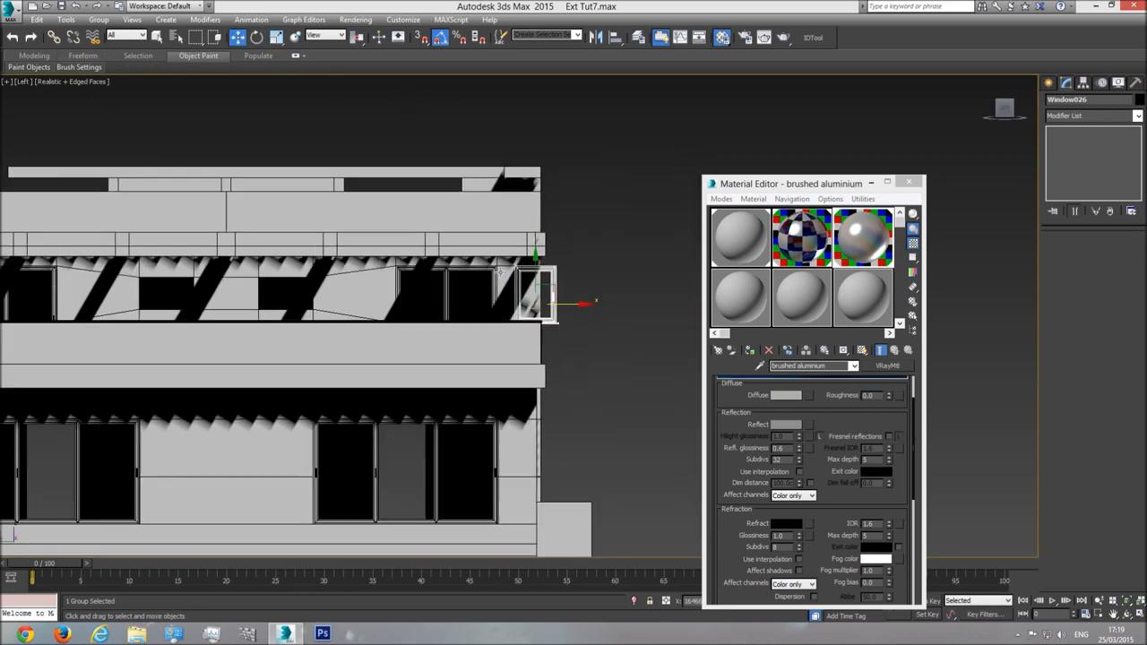
pyautogui.click(287, 300)
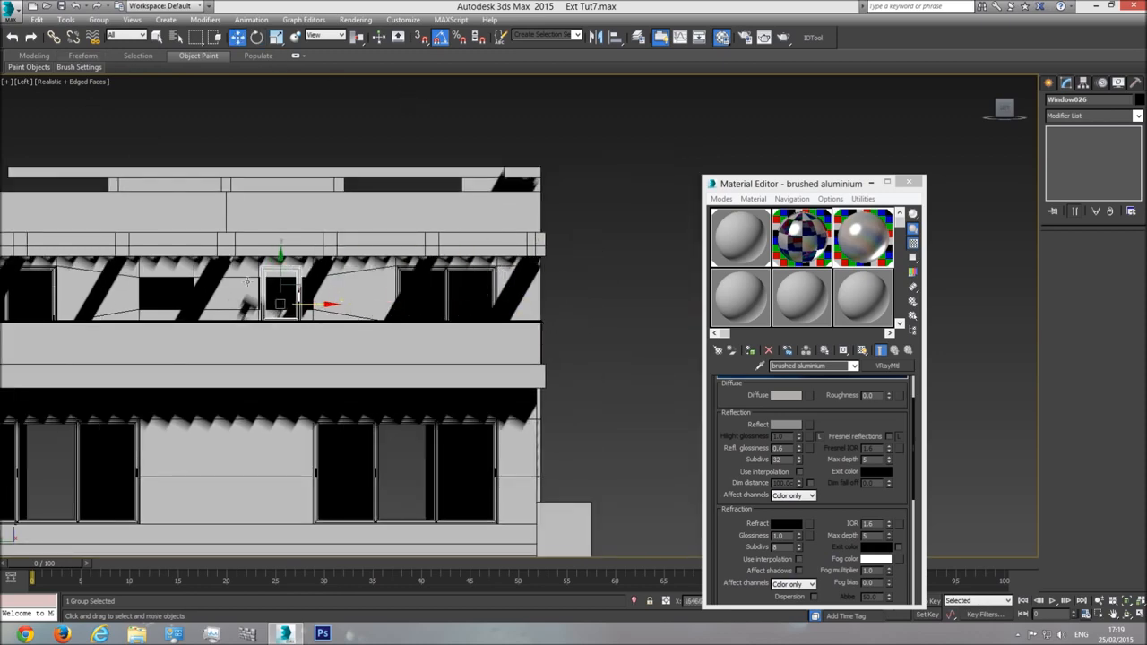
pyautogui.press('z')
pyautogui.moveTo(406, 372); pyautogui.dragTo(397, 318)
pyautogui.scroll(-2, 327, 392)
pyautogui.scroll(4, 358, 381)
pyautogui.scroll(2, 400, 359)
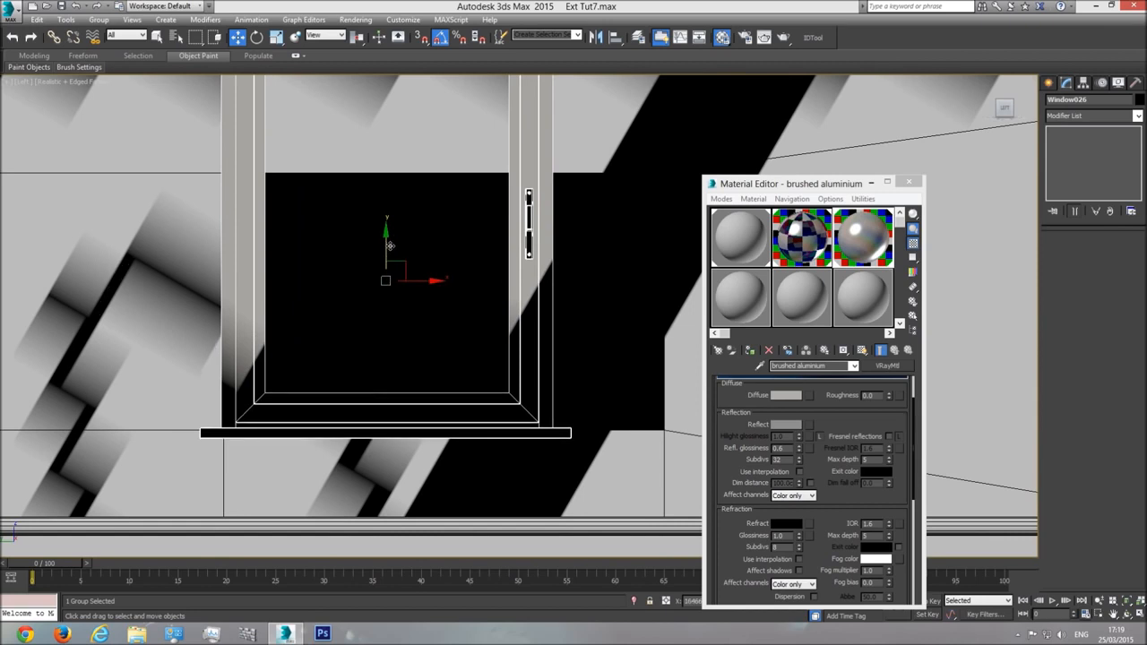
pyautogui.scroll(-2, 389, 245)
# Open the copied window group and lower the frame's top vertices to the upper edge of the balcony opening
pyautogui.click(98, 19)
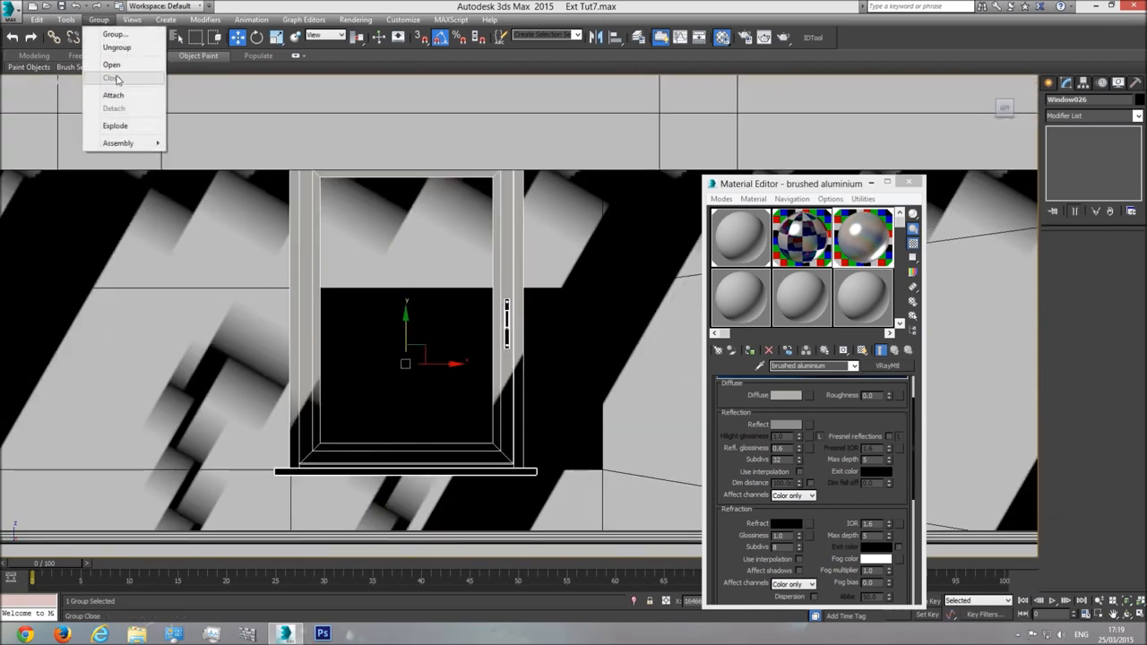
pyautogui.click(121, 68)
pyautogui.click(307, 252)
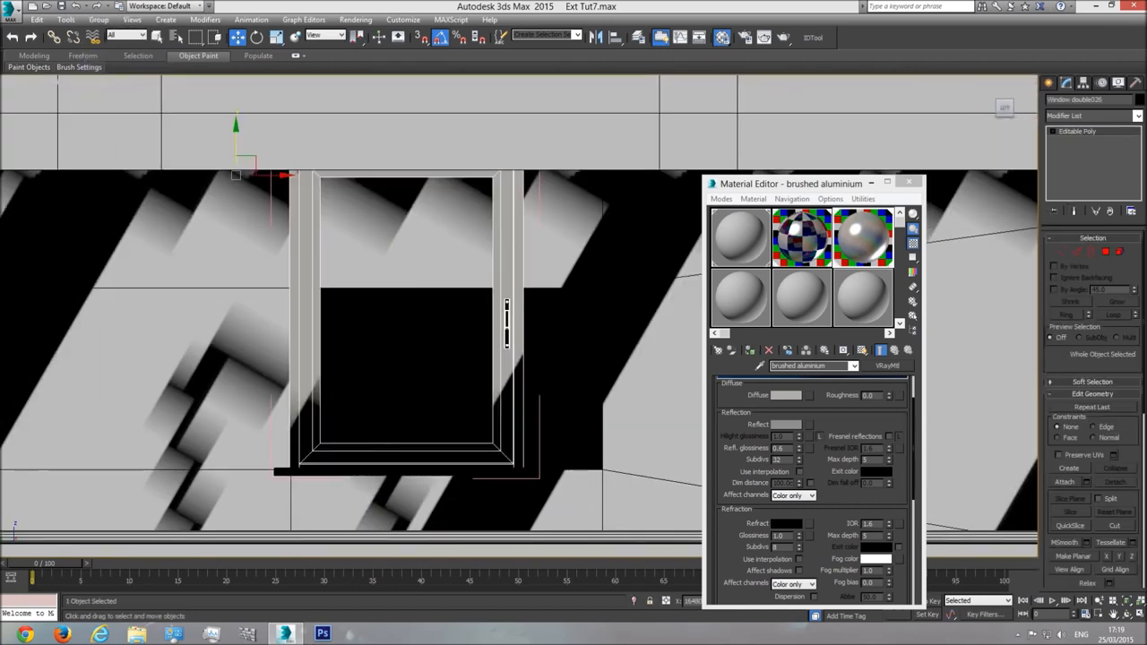
pyautogui.click(1061, 253)
pyautogui.press('F3')
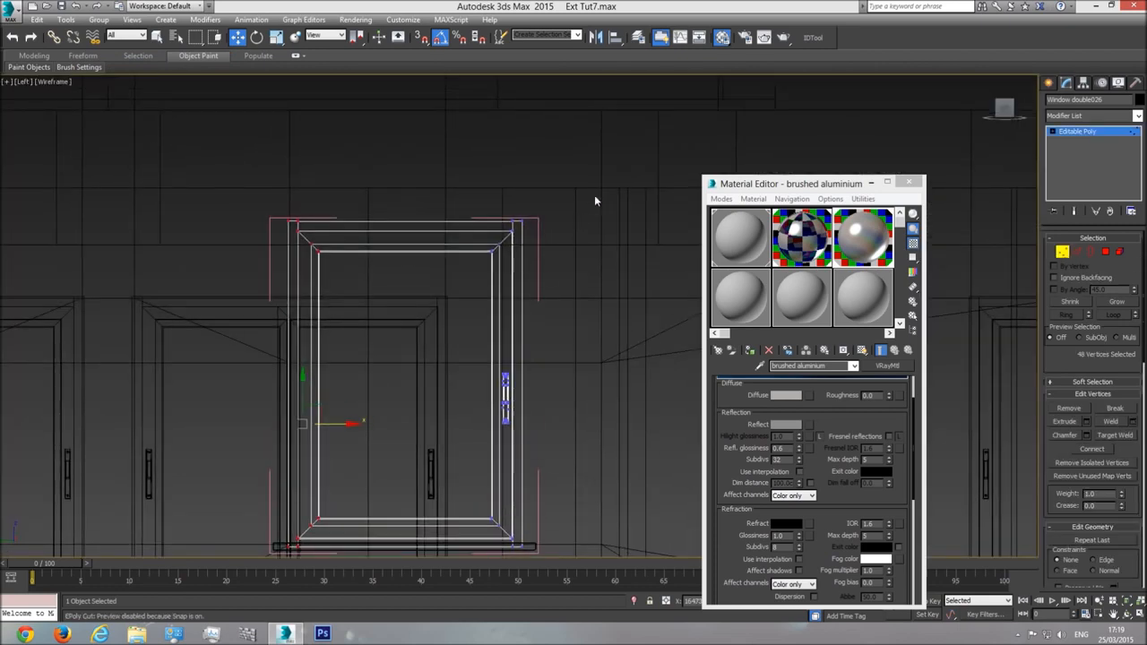
pyautogui.moveTo(188, 293); pyautogui.dragTo(190, 292)
pyautogui.press('F3')
pyautogui.moveTo(406, 201); pyautogui.dragTo(409, 339)
pyautogui.moveTo(544, 399); pyautogui.dragTo(490, 316, button='middle')
pyautogui.scroll(5, 490, 313)
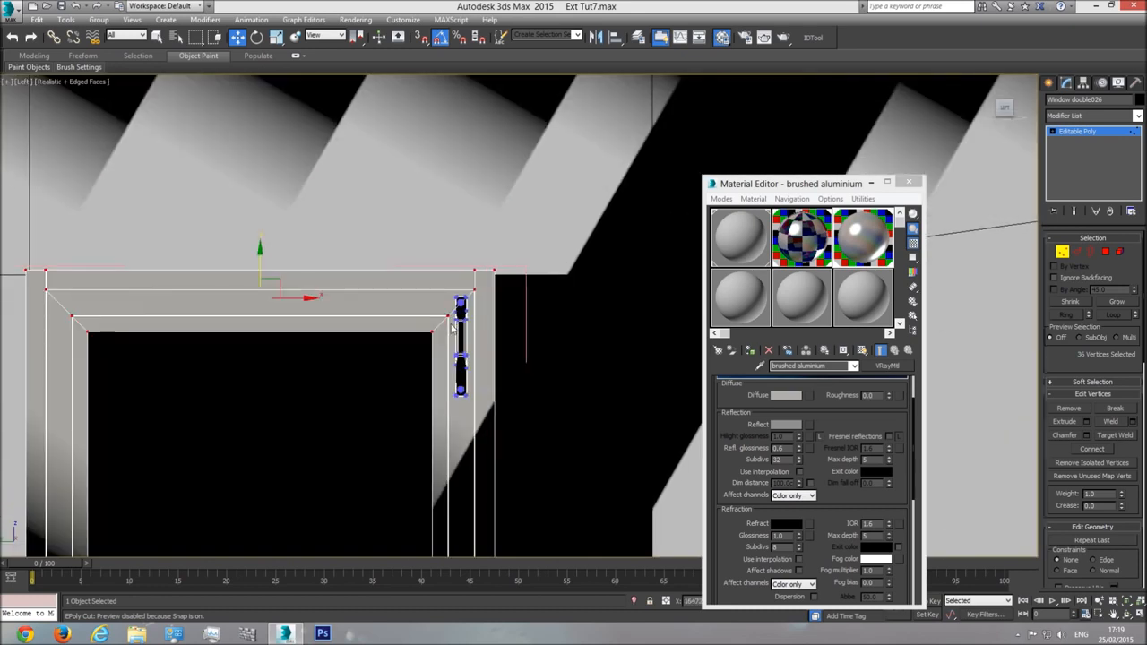
# Delete the handle elements, including the screws, from the copied window frame
pyautogui.click(1120, 251)
pyautogui.click(462, 332)
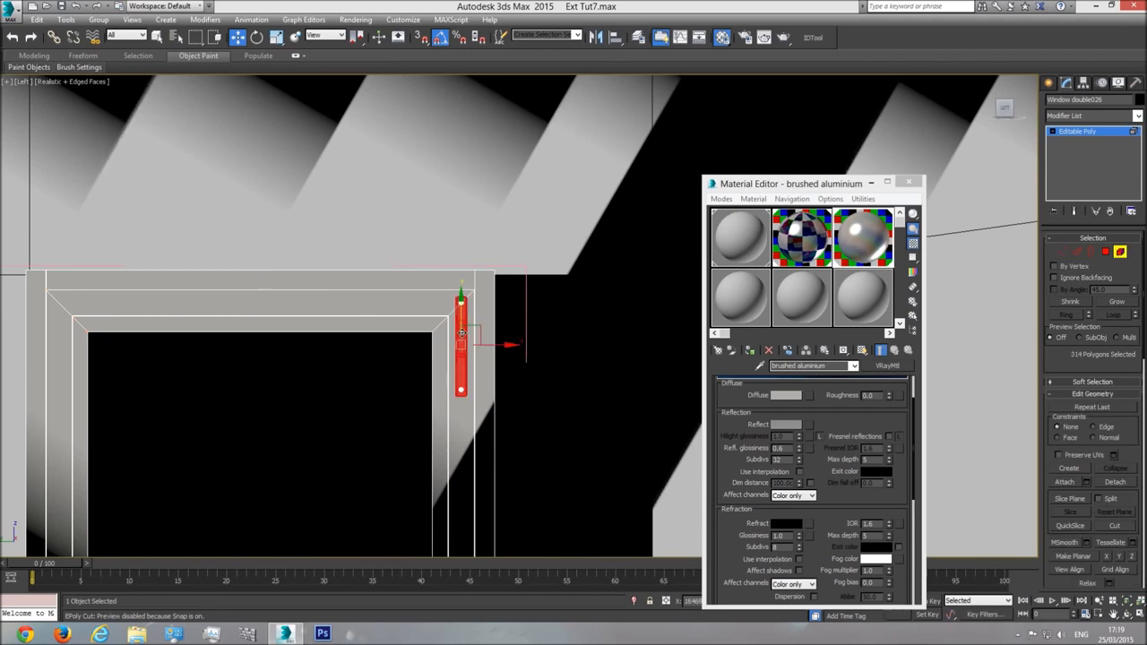
pyautogui.press('Delete')
pyautogui.click(462, 302)
pyautogui.press('Delete')
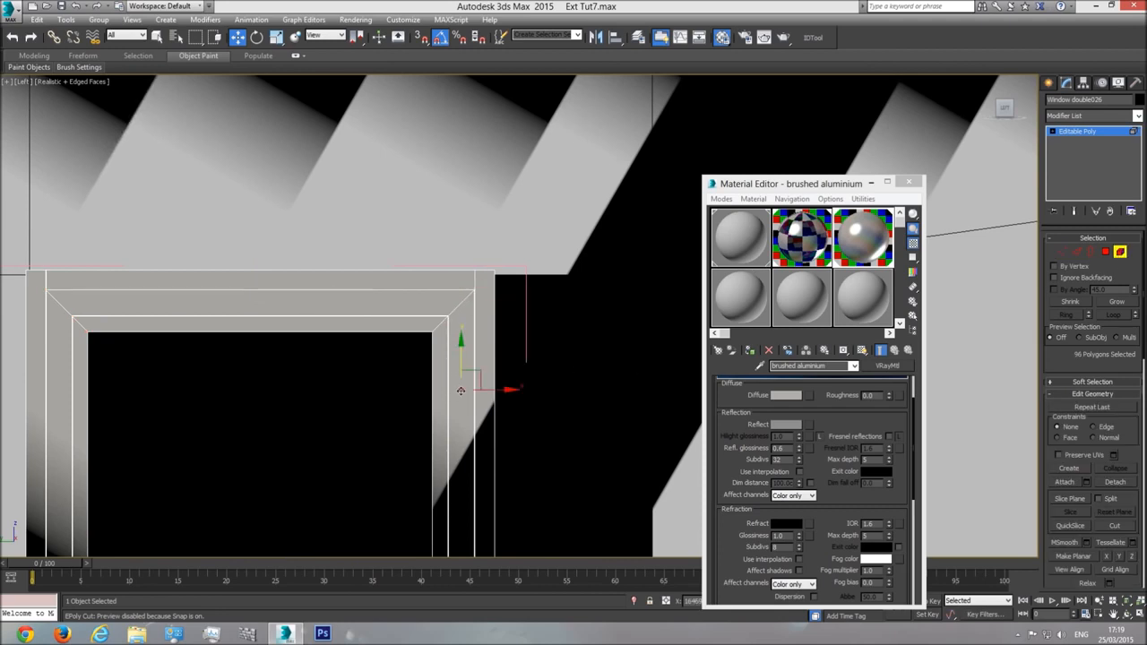
pyautogui.click(1119, 253)
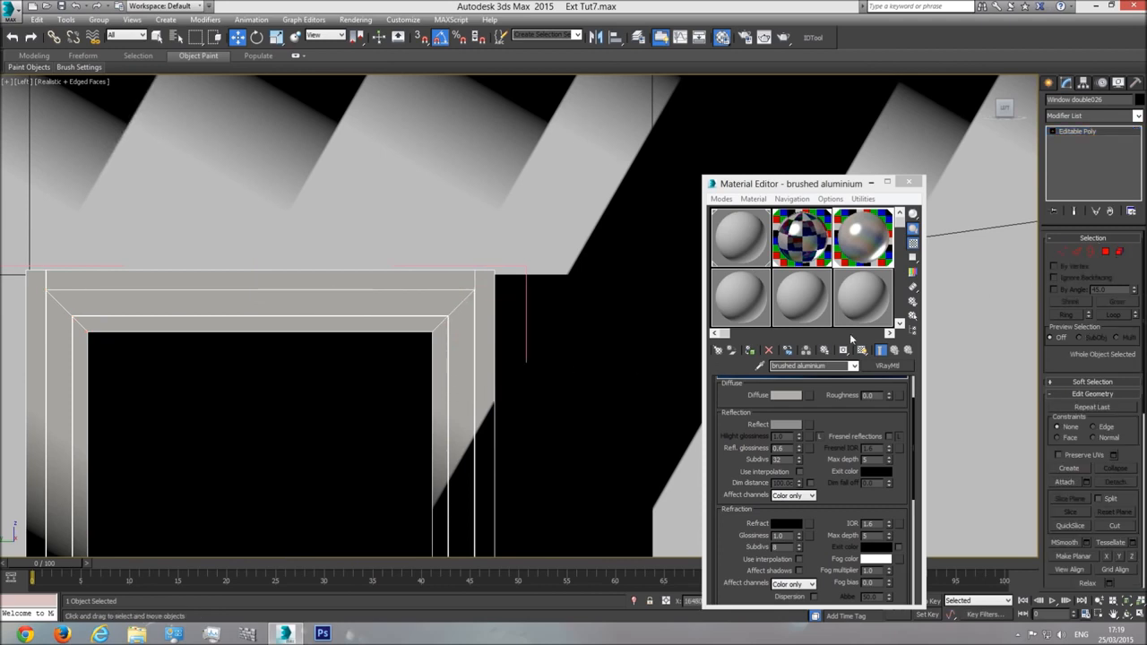
# Move the frame's right-side vertices outward to the right edge of the balcony opening
pyautogui.click(1062, 252)
pyautogui.scroll(-3, 517, 288)
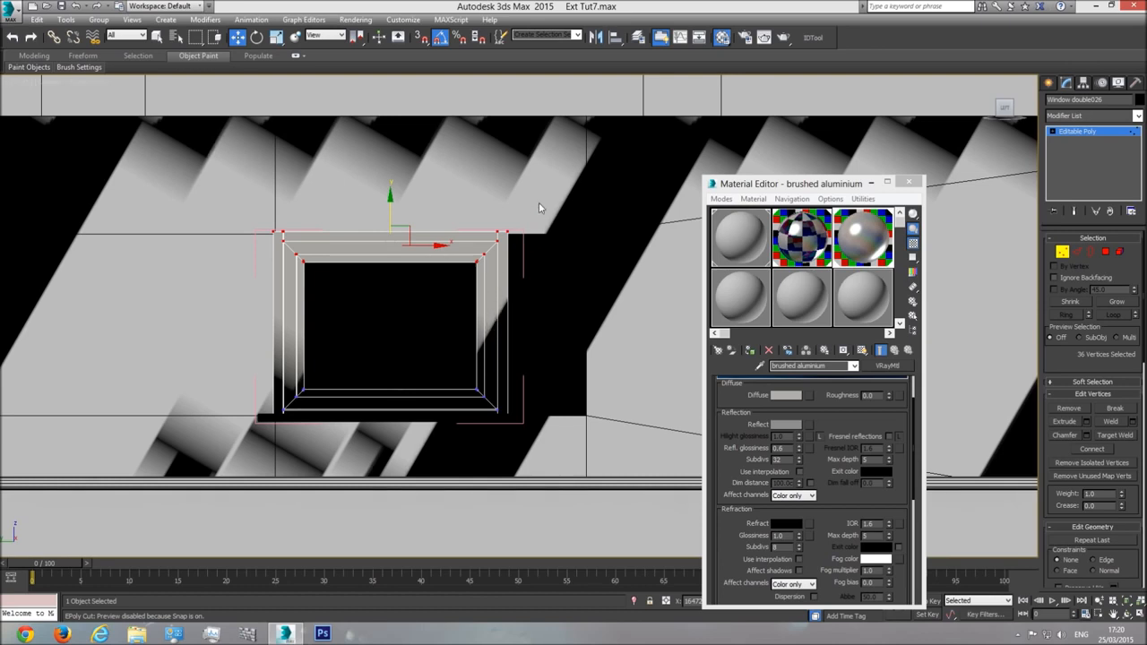
pyautogui.moveTo(539, 211); pyautogui.dragTo(488, 387)
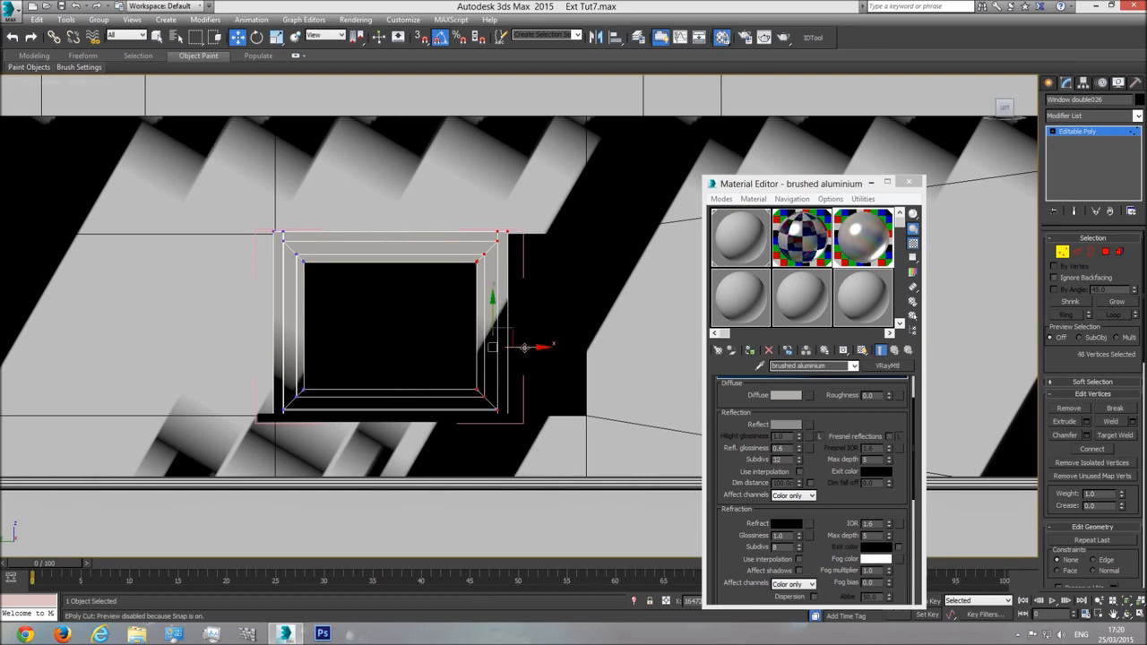
pyautogui.moveTo(524, 346); pyautogui.dragTo(604, 353)
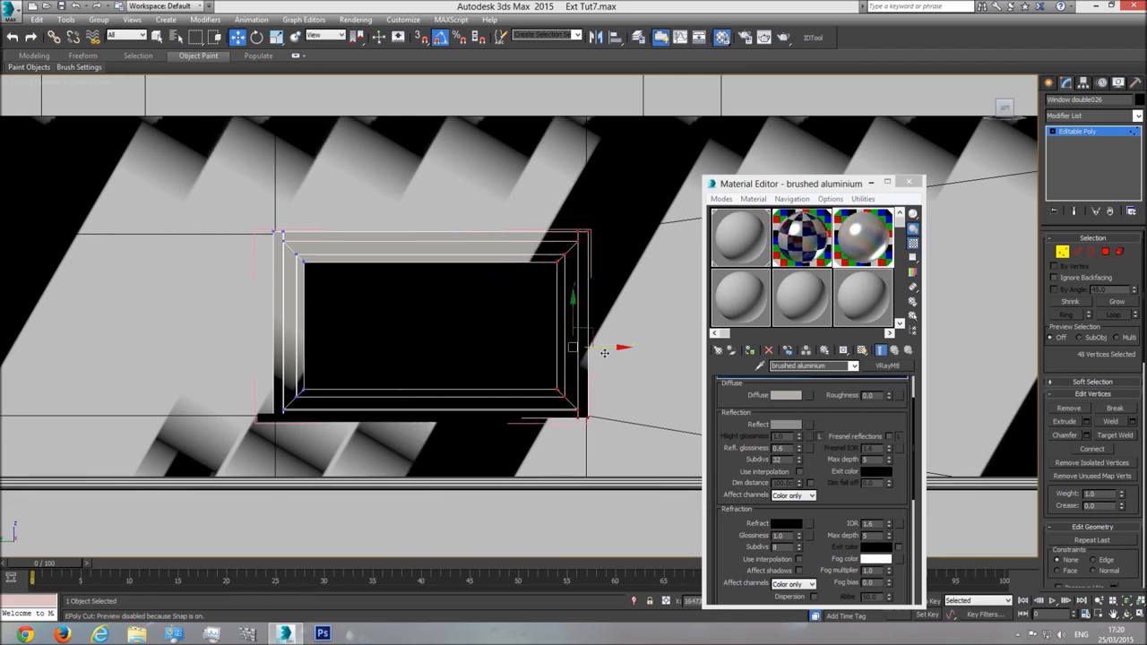
pyautogui.click(1075, 134)
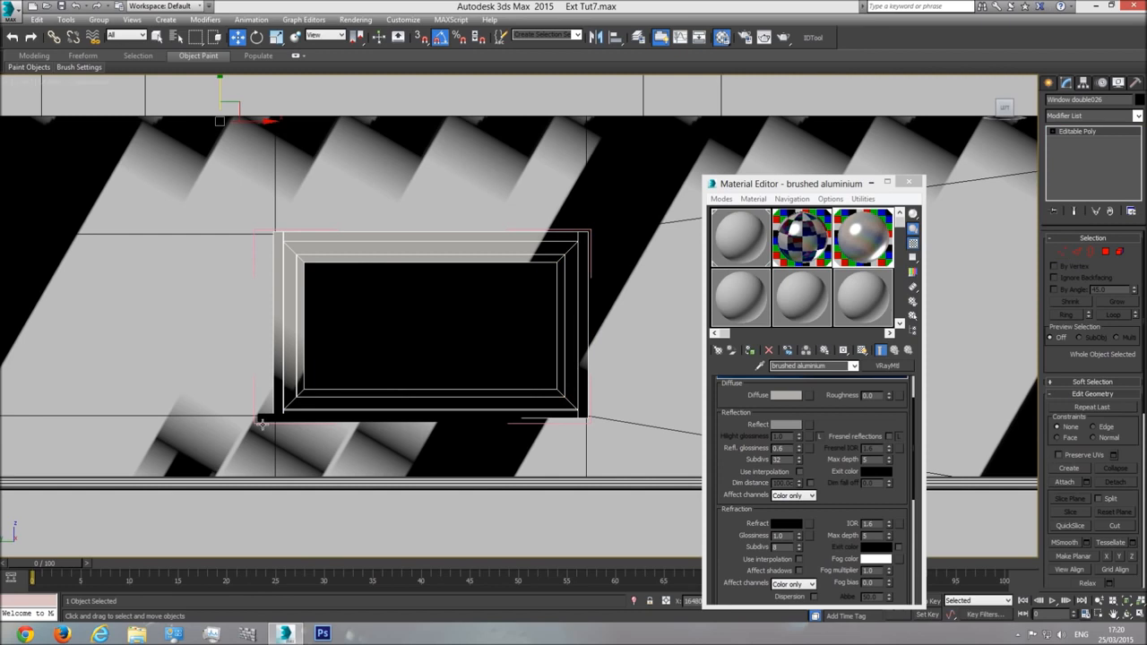
# Extend the sill's right end slightly past the widened frame and close the window group
pyautogui.click(263, 419)
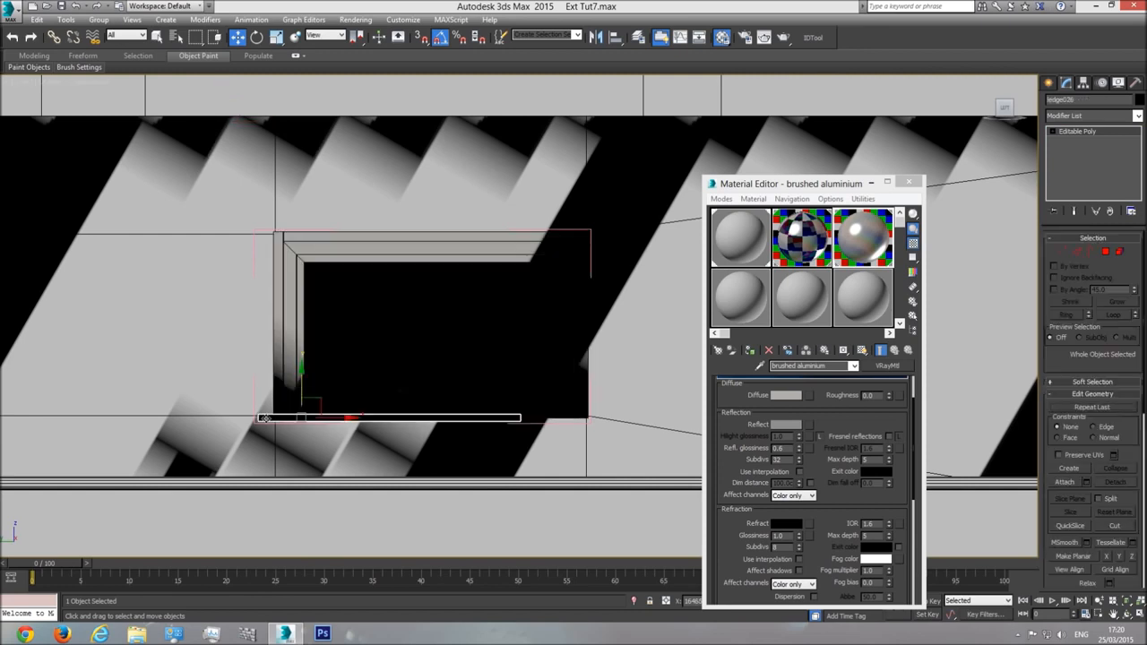
pyautogui.click(1060, 253)
pyautogui.moveTo(556, 418); pyautogui.dragTo(636, 416)
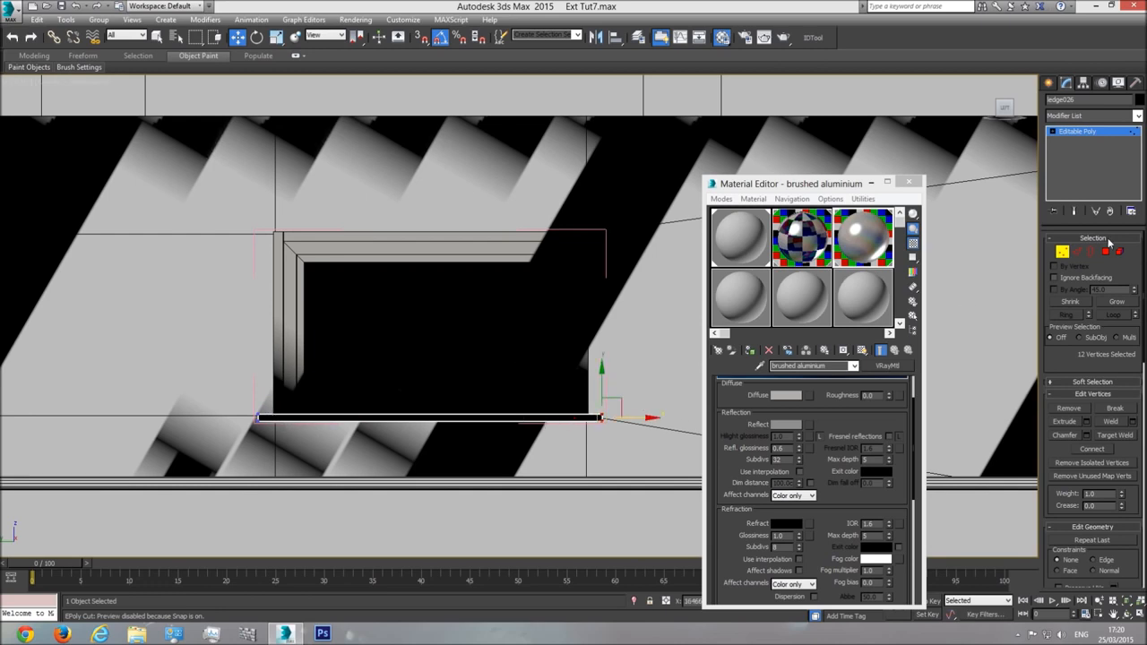
pyautogui.click(1087, 134)
pyautogui.click(99, 19)
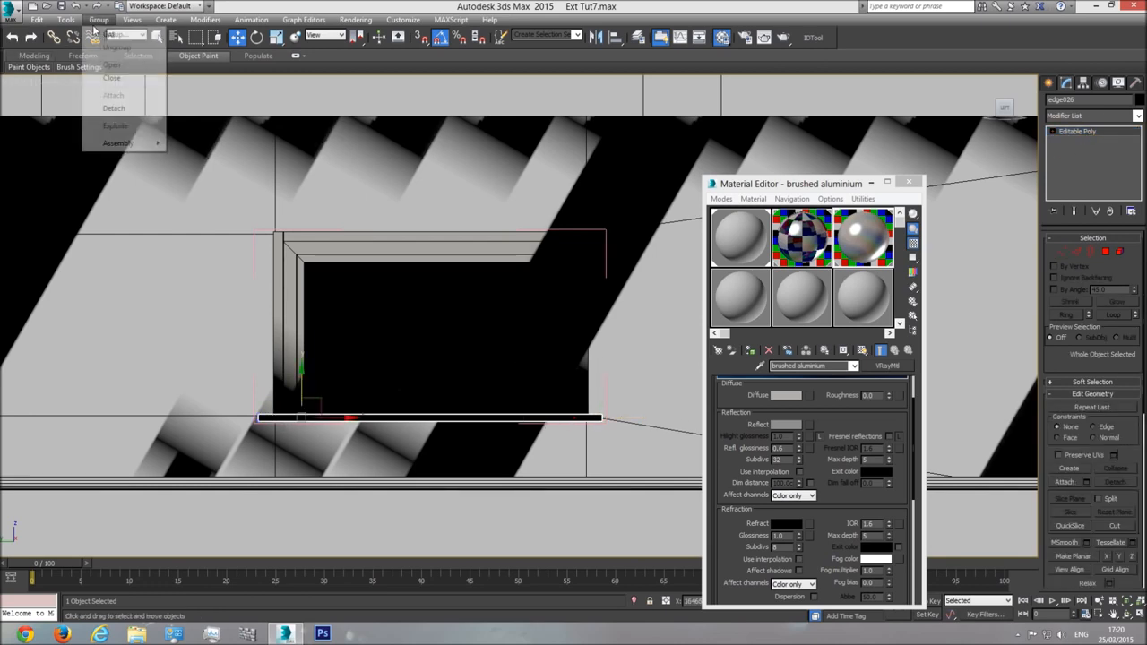
pyautogui.click(109, 78)
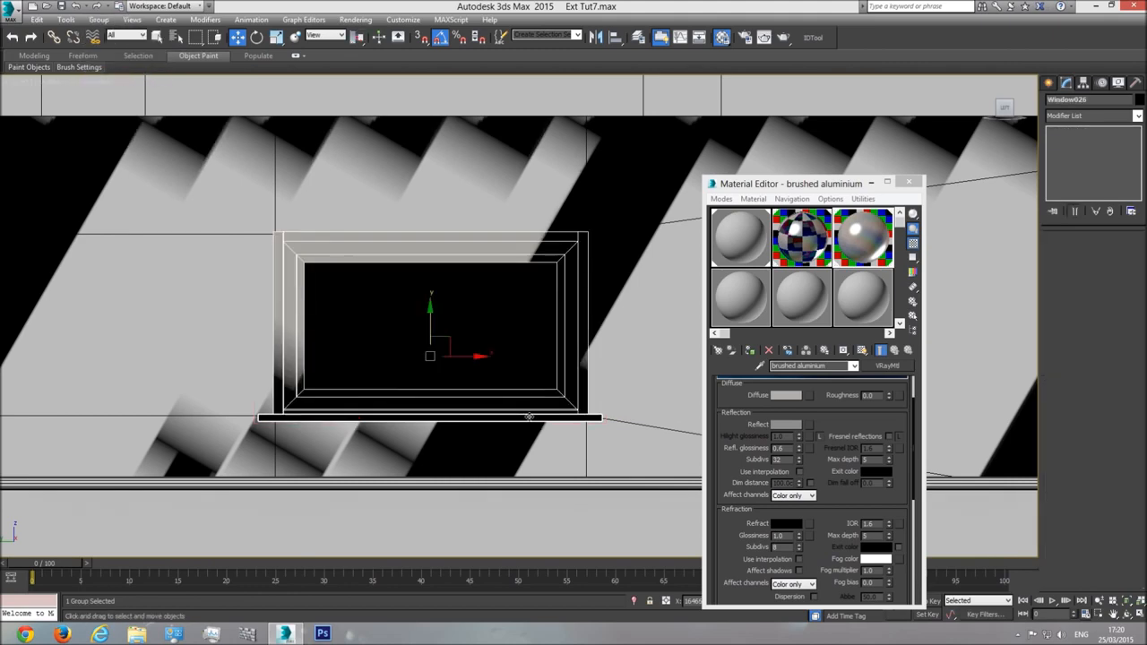
# Switch to a shaded perspective view and move the widened window toward its opening in the recessed balcony wall
pyautogui.press('p')
pyautogui.click(1127, 603)
pyautogui.click(1128, 615)
pyautogui.moveTo(515, 310); pyautogui.dragTo(598, 325)
pyautogui.scroll(-4, 600, 325)
pyautogui.scroll(5, 511, 334)
pyautogui.scroll(-4, 500, 334)
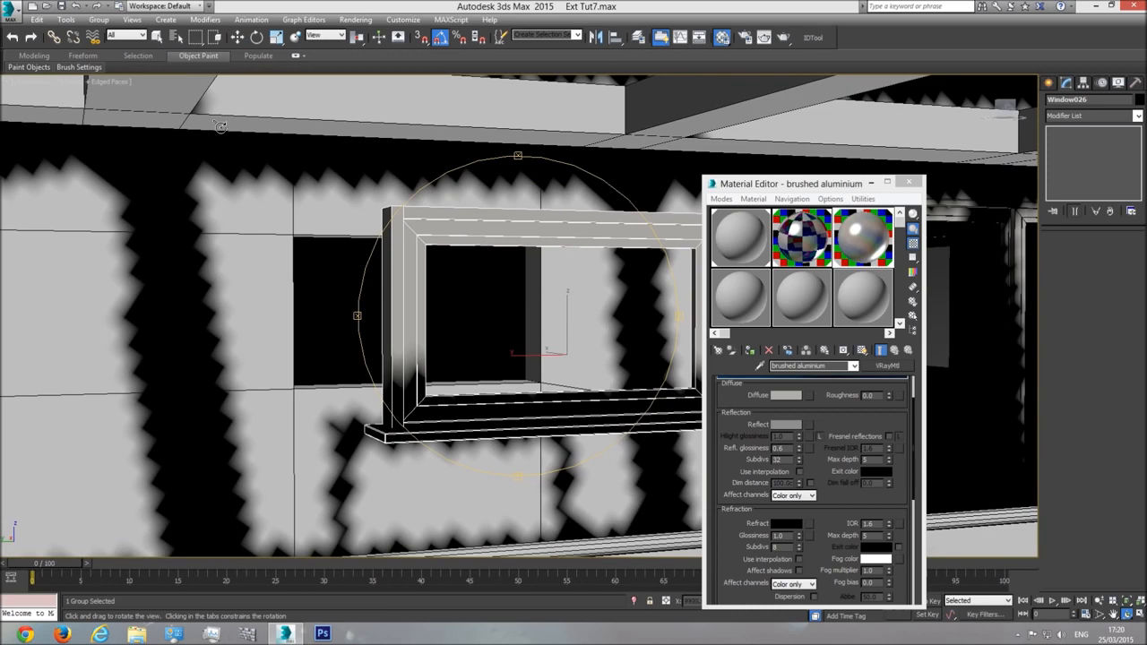
pyautogui.click(113, 83)
pyautogui.click(139, 107)
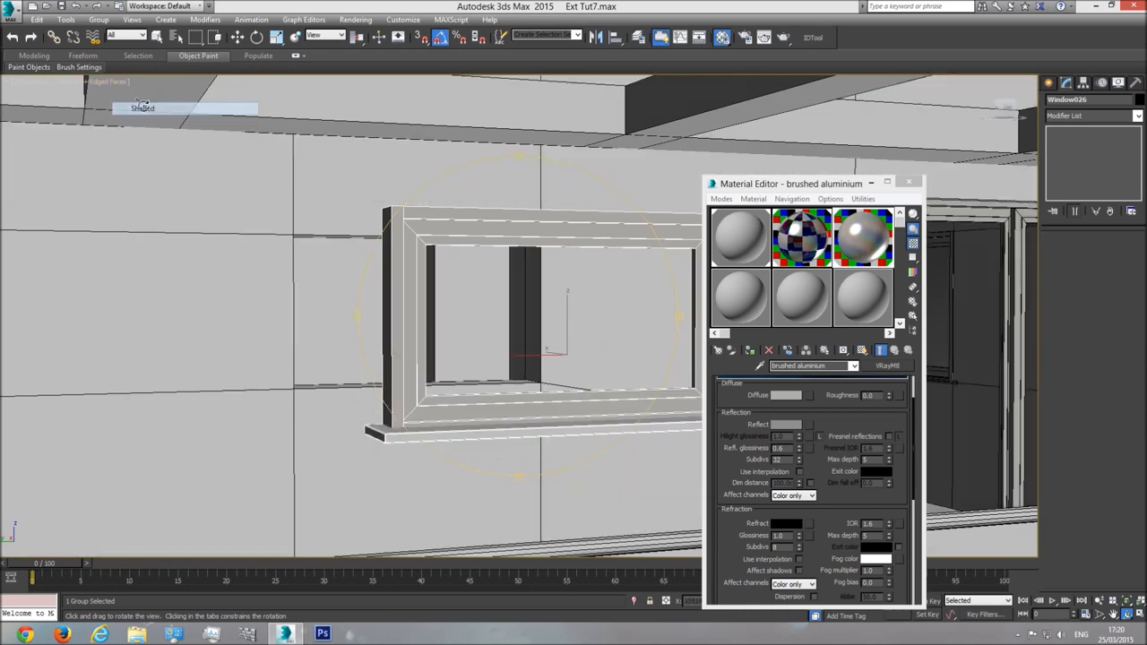
pyautogui.scroll(-8, 421, 277)
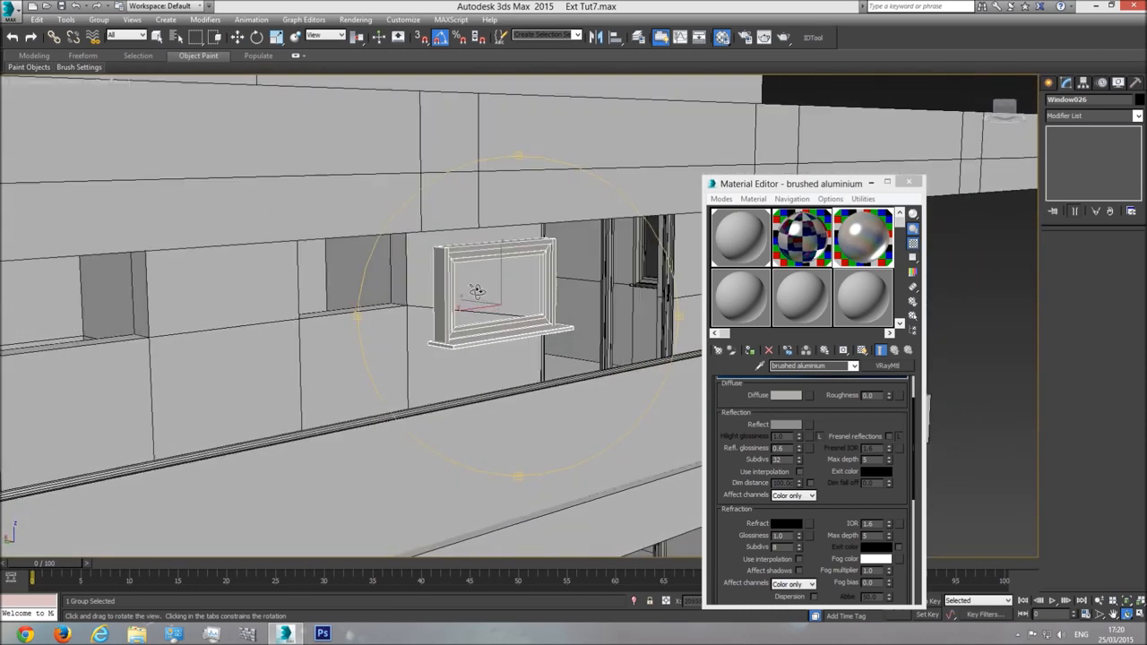
pyautogui.click(236, 37)
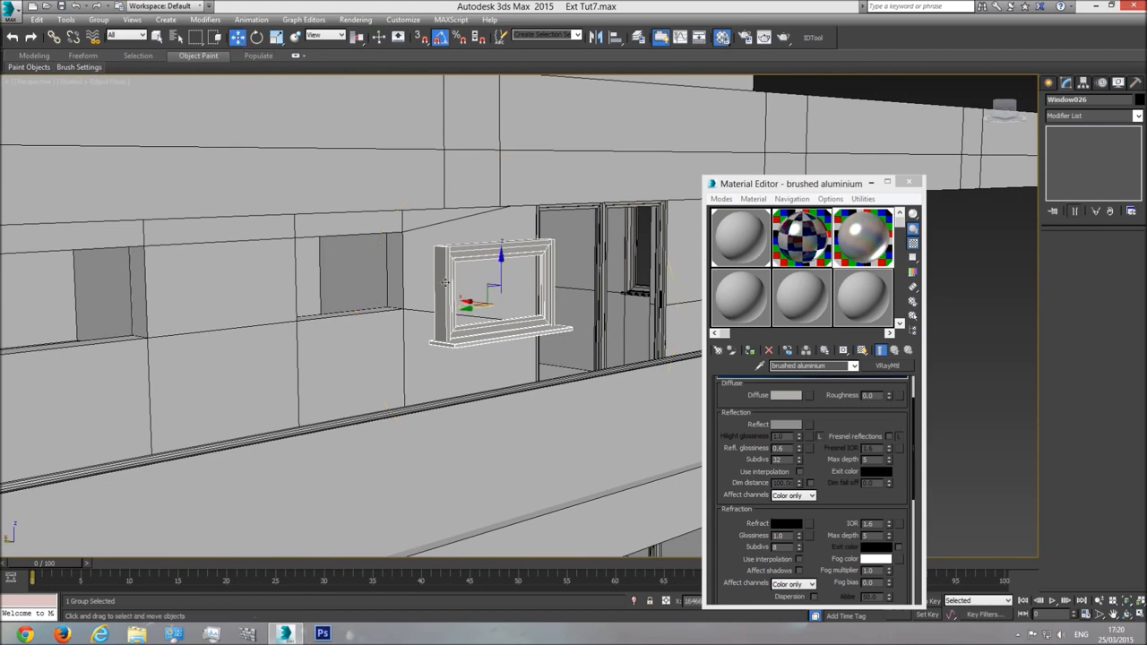
pyautogui.moveTo(468, 302); pyautogui.dragTo(309, 309)
# Close the Material Editor and fine-tune the window's depth along X to seat it in the balcony opening
pyautogui.press('z')
pyautogui.click(1127, 615)
pyautogui.moveTo(562, 293); pyautogui.dragTo(499, 302)
pyautogui.click(238, 36)
pyautogui.click(909, 182)
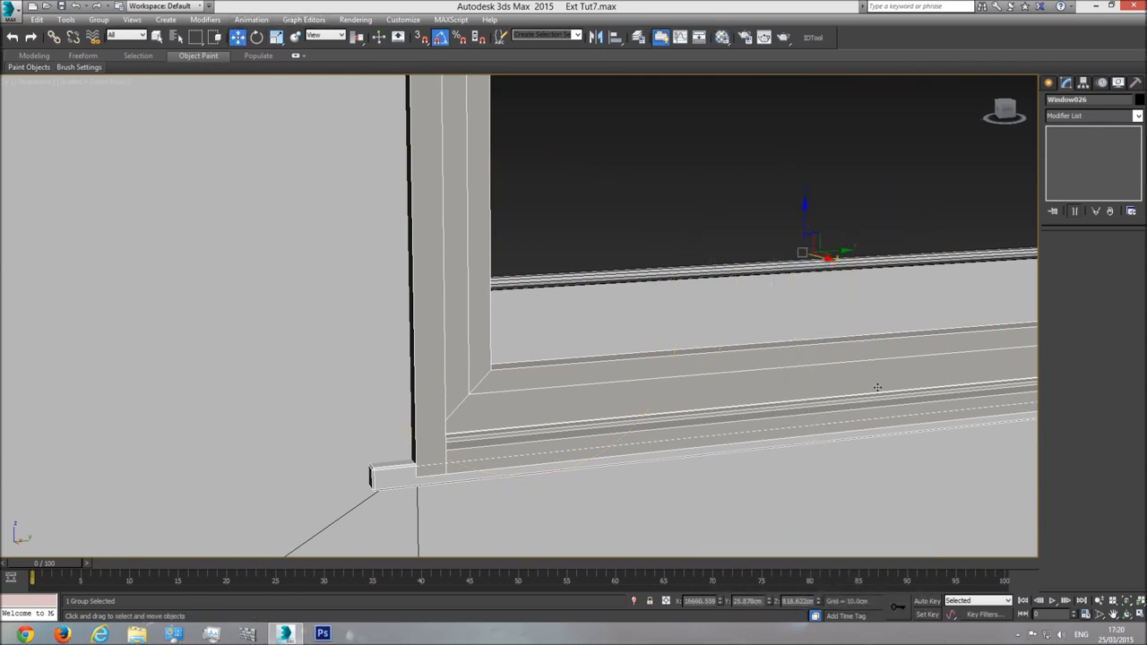
pyautogui.moveTo(827, 260); pyautogui.dragTo(682, 310)
pyautogui.moveTo(681, 310); pyautogui.dragTo(639, 347, button='middle')
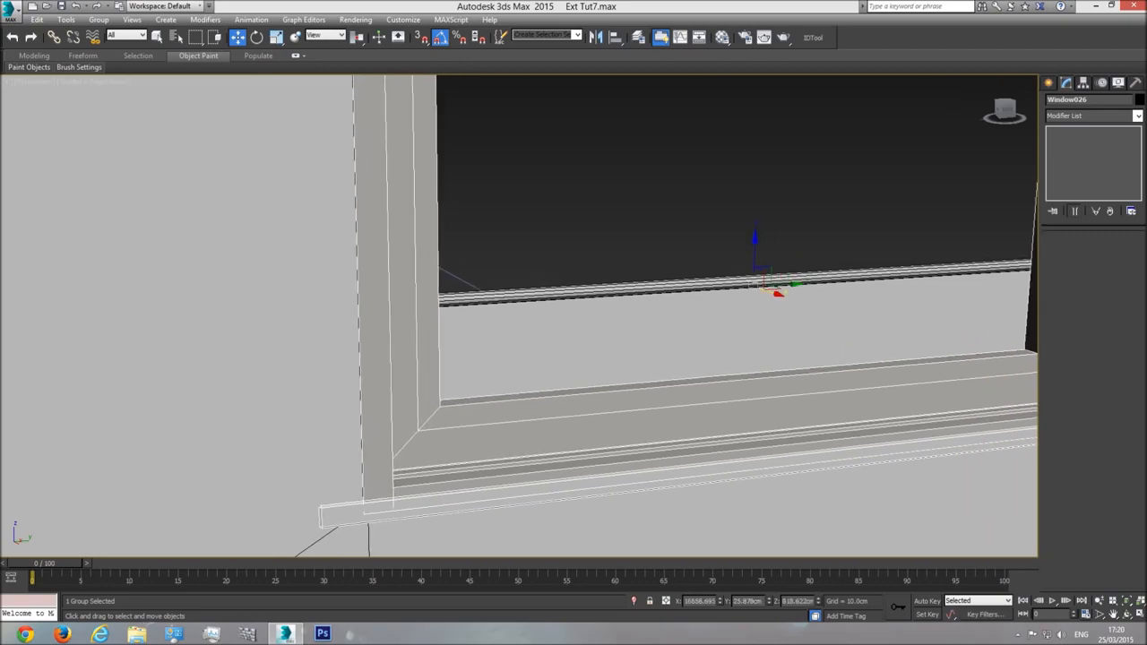
# Copy the wide balcony window horizontally into the matching opening on the other half of the recessed wall
pyautogui.click(1129, 618)
pyautogui.moveTo(542, 280); pyautogui.dragTo(141, 120)
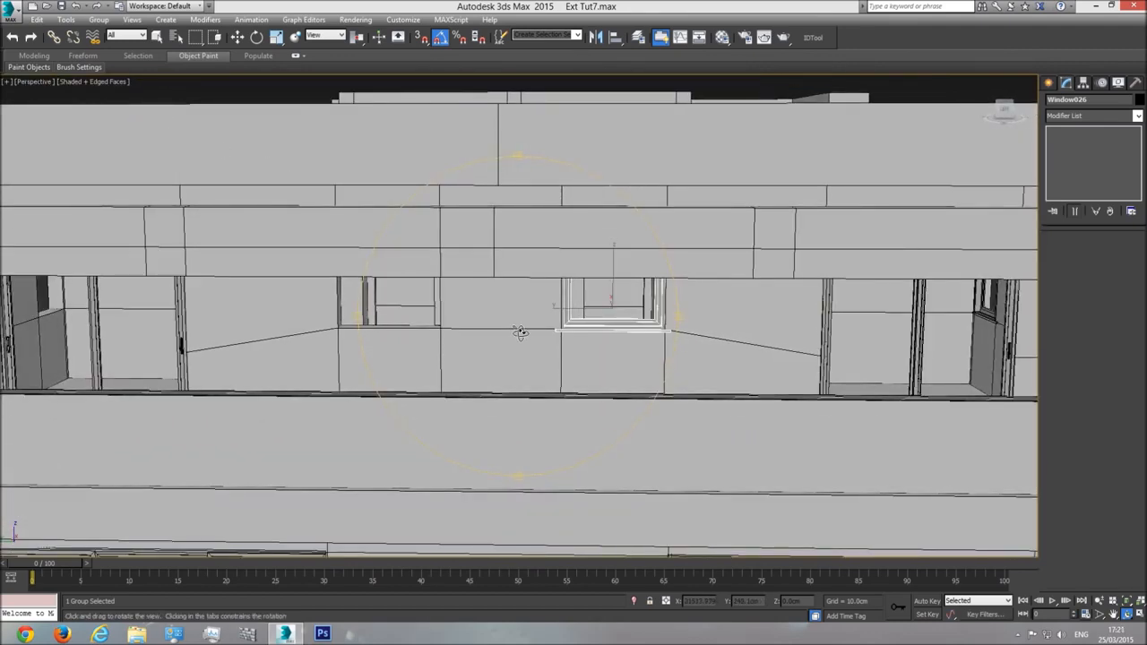
pyautogui.press('l')
pyautogui.scroll(-3, 513, 329)
pyautogui.moveTo(432, 310); pyautogui.dragTo(530, 341, button='middle')
pyautogui.press('w')
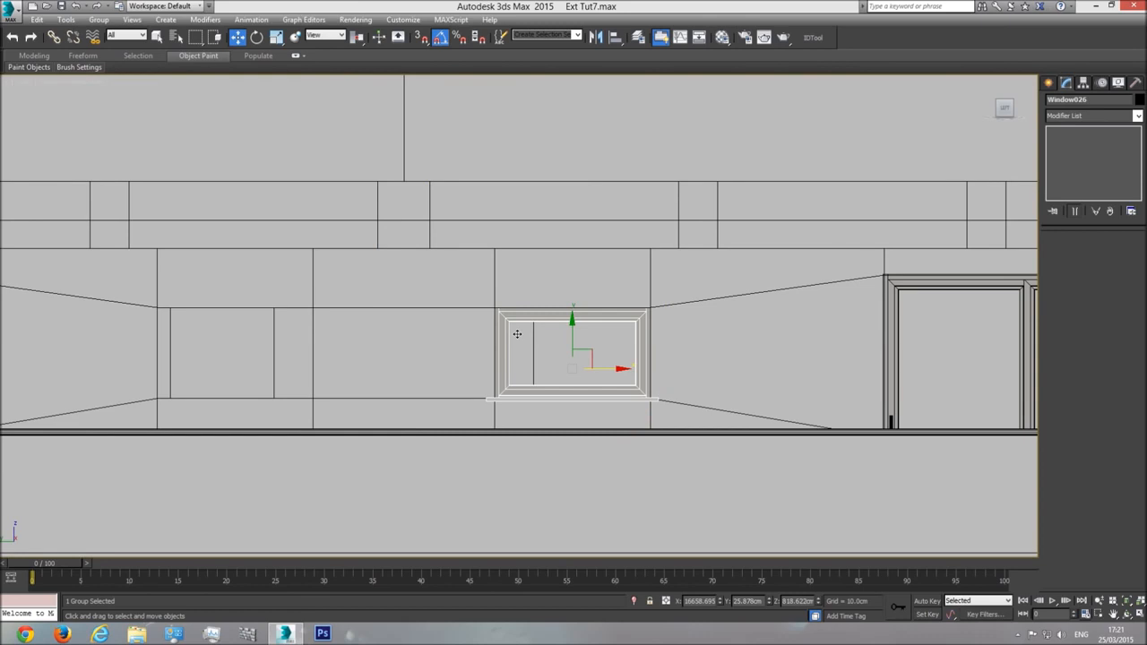
pyautogui.click(79, 83)
pyautogui.click(106, 94)
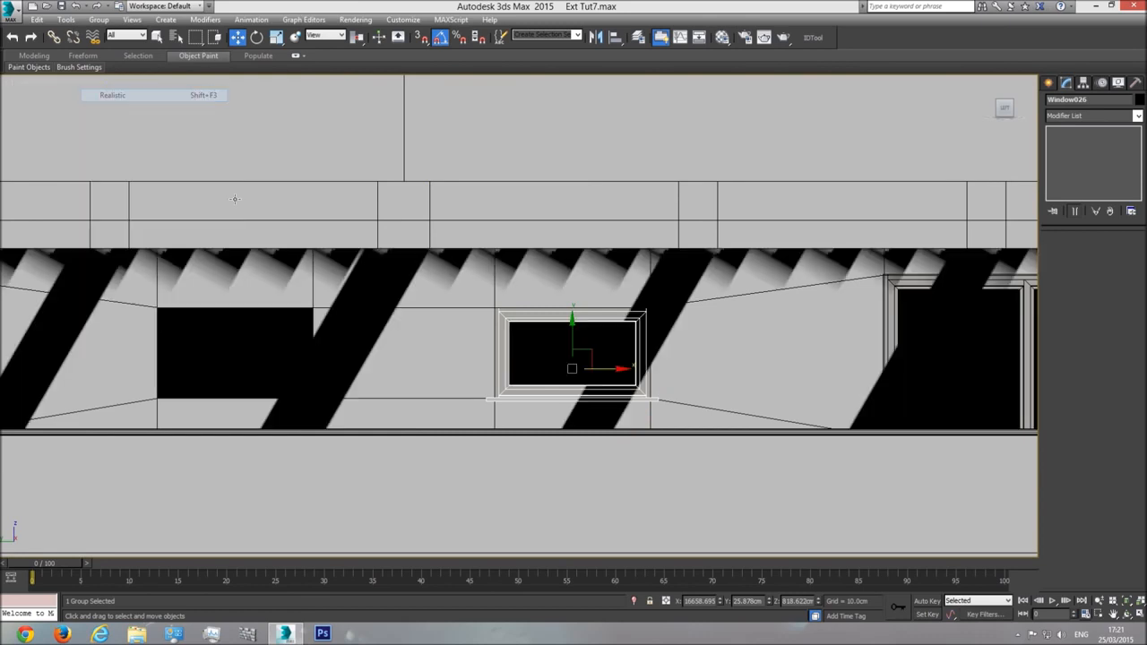
pyautogui.keyDown('shift'); pyautogui.moveTo(616, 369); pyautogui.dragTo(279, 377); pyautogui.keyUp('shift')
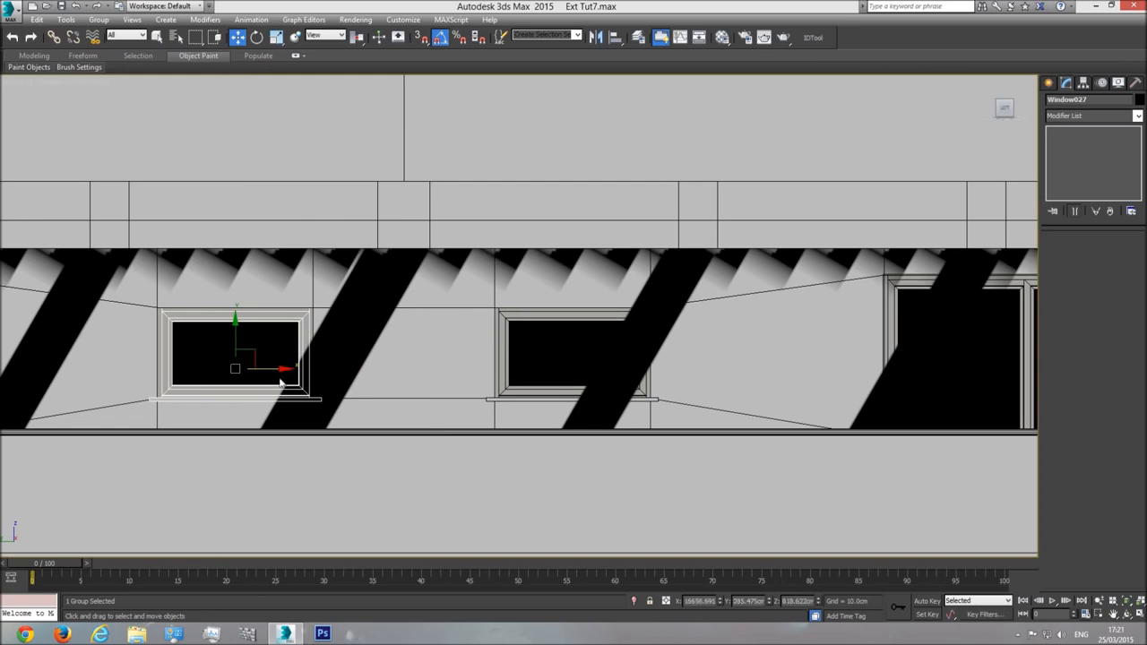
pyautogui.click(574, 365)
pyautogui.press('p')
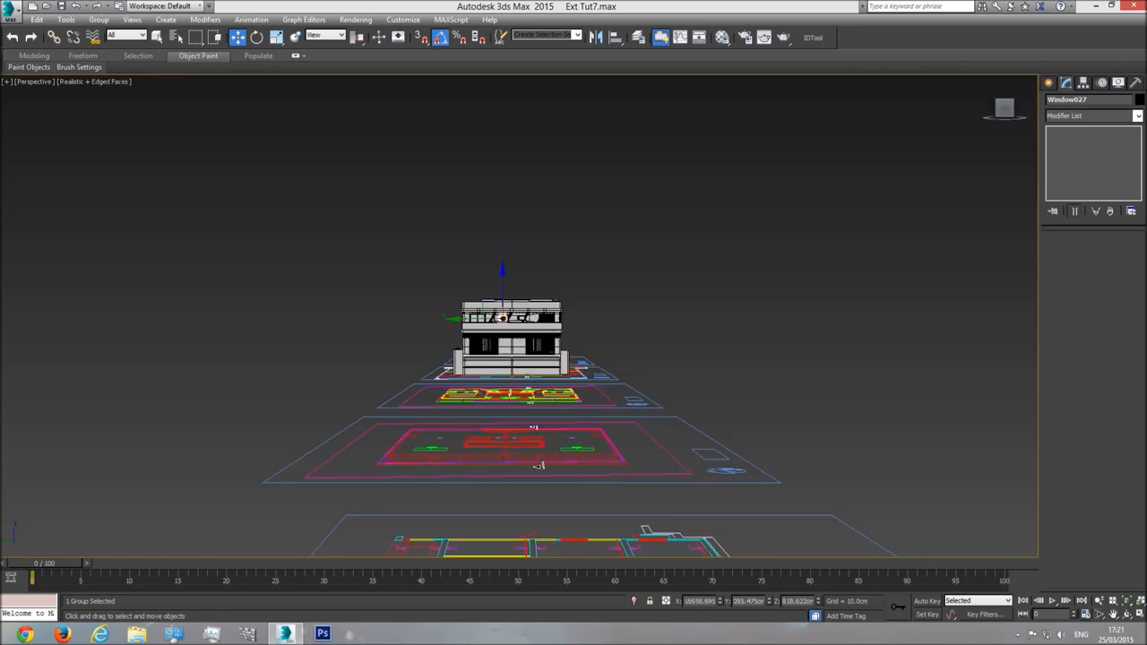
# Examine the copied balcony window's fit and the windows on the building's side facades in shaded display
pyautogui.click(1127, 601)
pyautogui.click(1127, 614)
pyautogui.moveTo(548, 332); pyautogui.dragTo(479, 359)
pyautogui.scroll(-4, 496, 363)
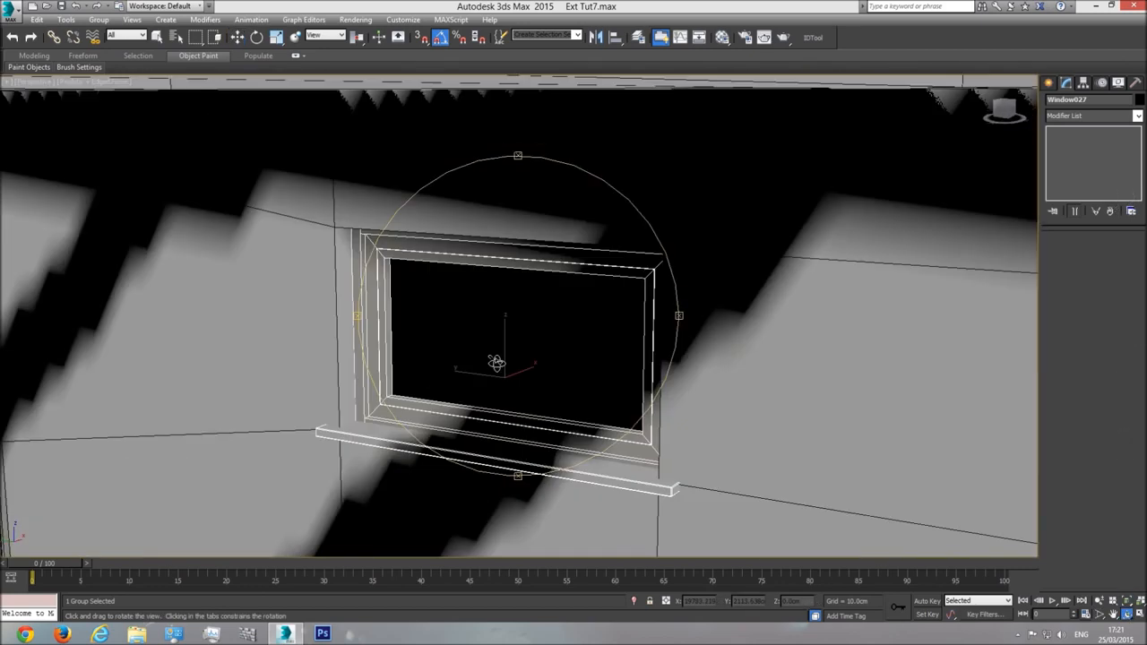
pyautogui.scroll(-10, 496, 363)
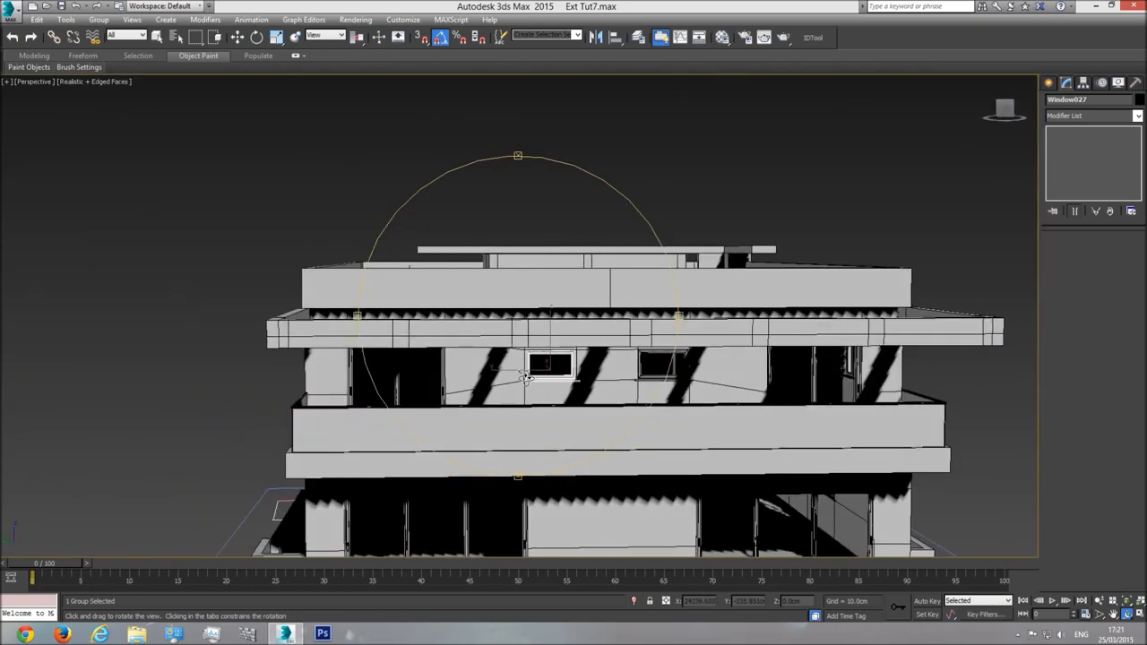
pyautogui.moveTo(578, 366); pyautogui.dragTo(550, 372)
pyautogui.click(100, 83)
pyautogui.click(112, 105)
pyautogui.scroll(-6, 470, 294)
pyautogui.moveTo(471, 294); pyautogui.dragTo(413, 326)
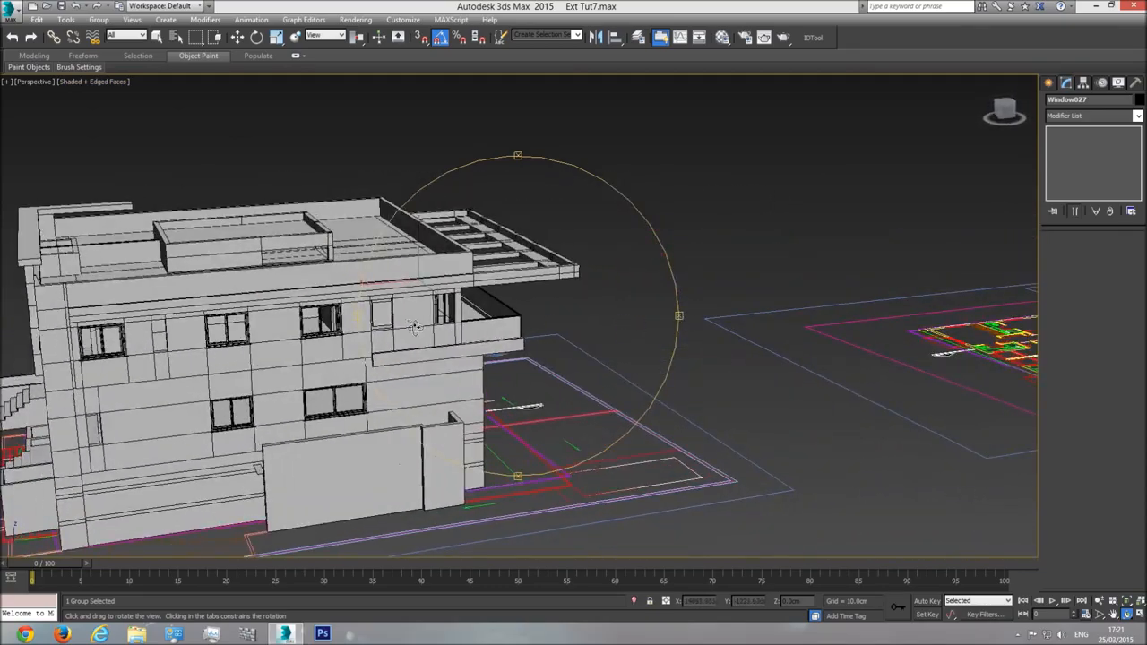
pyautogui.moveTo(301, 335); pyautogui.dragTo(182, 340)
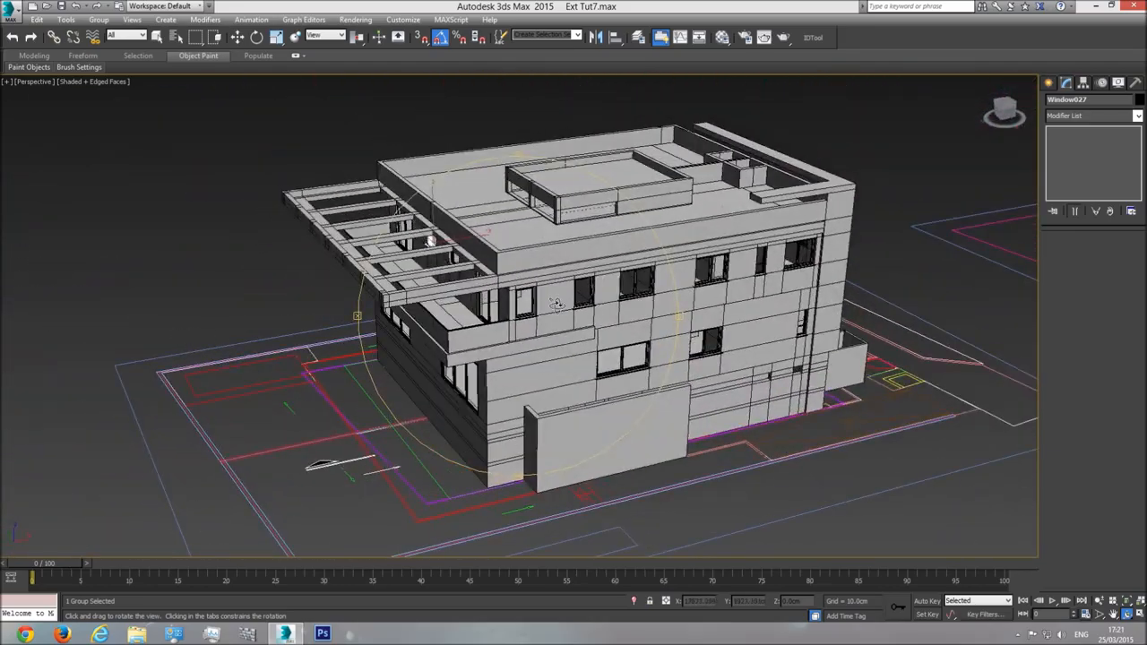
pyautogui.moveTo(558, 305); pyautogui.dragTo(484, 310)
# Select the four single-pane window groups on the finished side wall and copy them across to the building's opposite side
pyautogui.press('w')
pyautogui.click(467, 311)
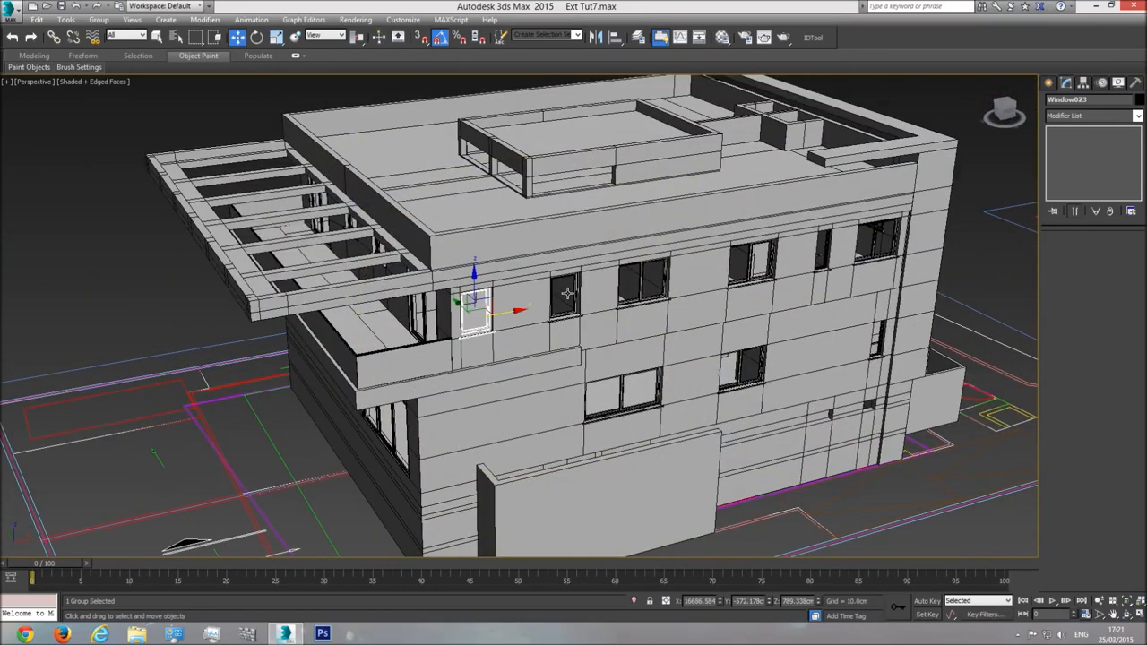
pyautogui.keyDown('ctrl'); pyautogui.click(567, 294); pyautogui.keyUp('ctrl')
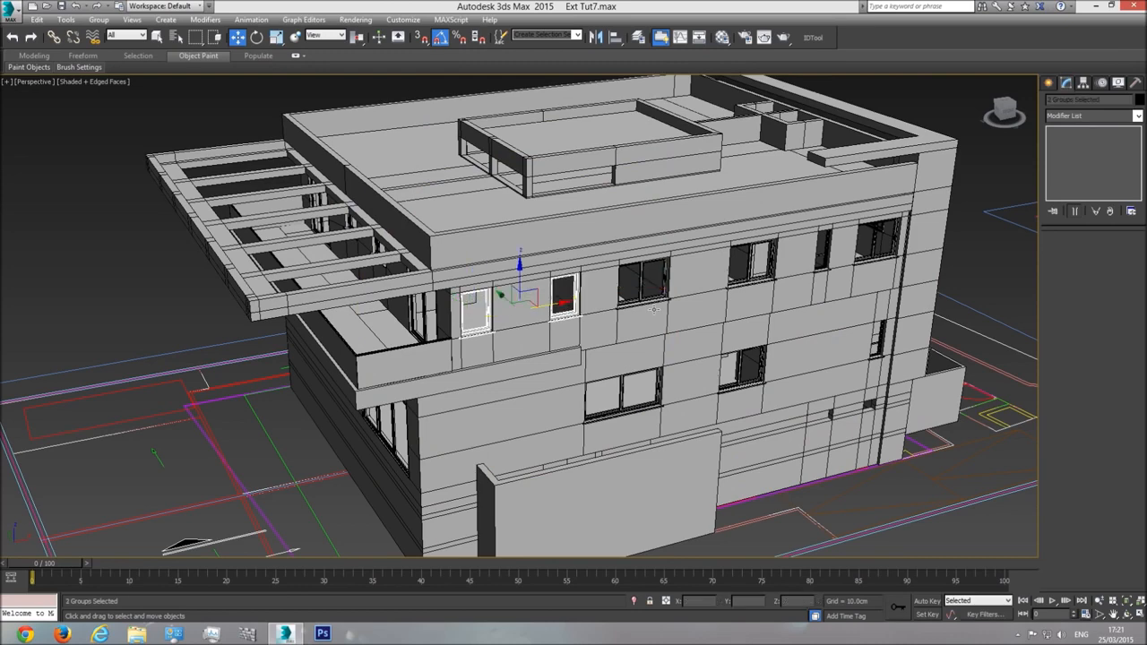
pyautogui.moveTo(734, 283); pyautogui.dragTo(567, 316, button='middle')
pyautogui.keyDown('ctrl'); pyautogui.click(657, 281); pyautogui.keyUp('ctrl')
pyautogui.keyDown('ctrl'); pyautogui.click(724, 366); pyautogui.keyUp('ctrl')
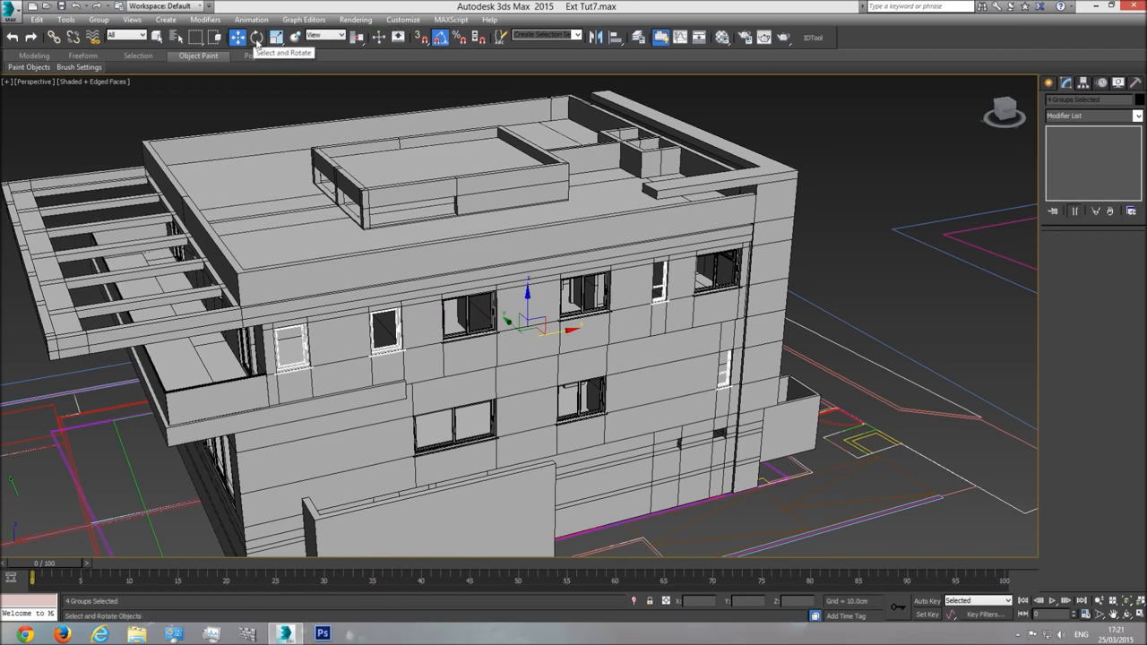
pyautogui.moveTo(508, 320); pyautogui.dragTo(102, 181)
pyautogui.click(583, 369)
# Apply a Mirror modifier to the four copied window groups
pyautogui.click(1127, 615)
pyautogui.moveTo(448, 310)
pyautogui.mouseDown()
pyautogui.moveTo(562, 325)
pyautogui.moveTo(460, 320)
pyautogui.mouseUp()
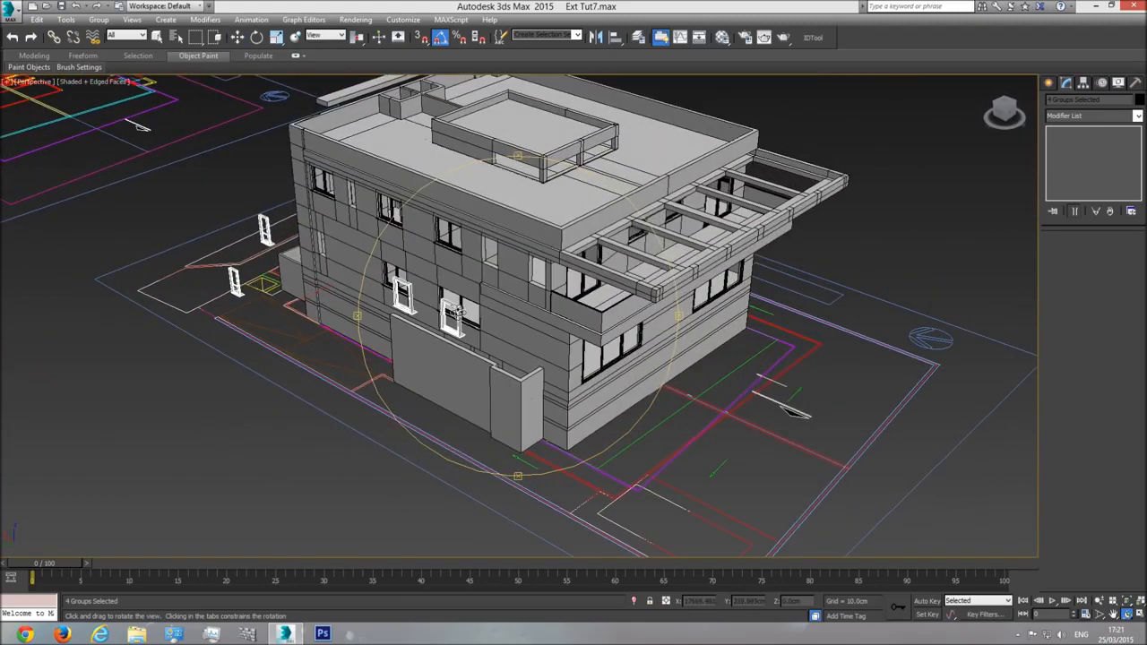
pyautogui.click(1138, 116)
pyautogui.moveTo(1139, 134); pyautogui.dragTo(1140, 348)
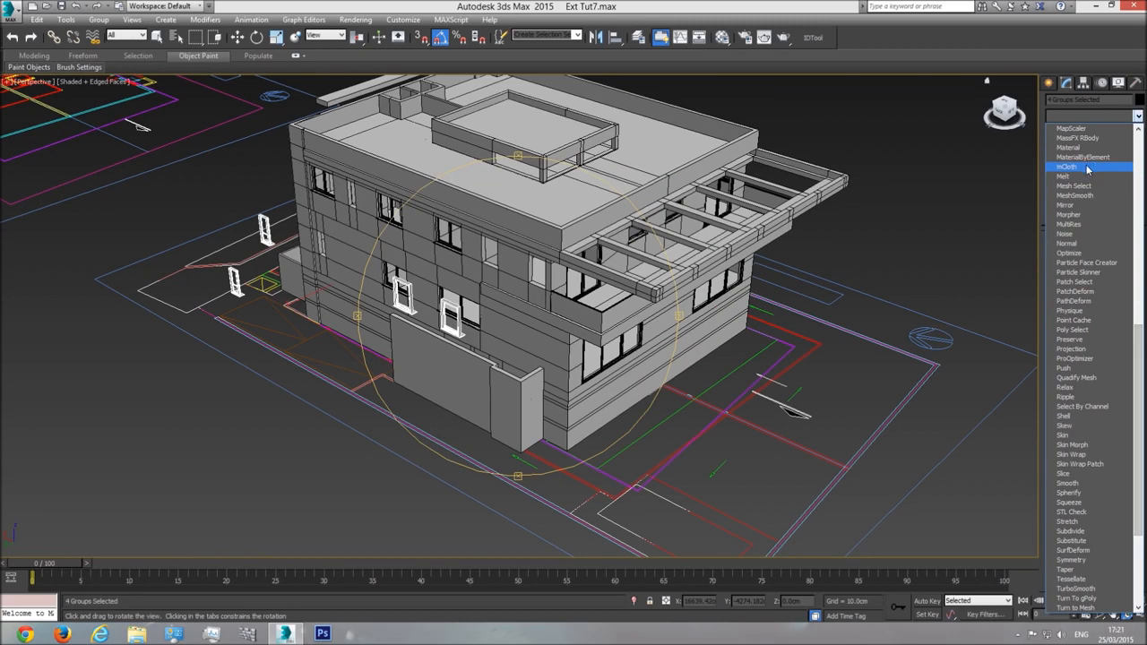
pyautogui.click(1076, 206)
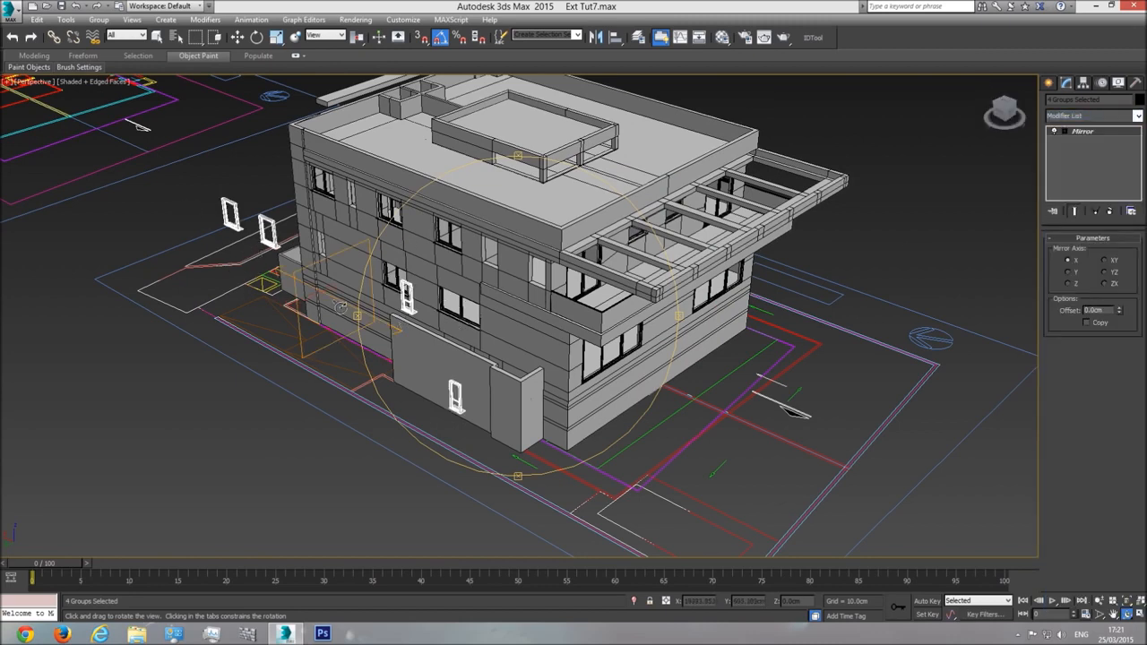
pyautogui.scroll(5, 375, 327)
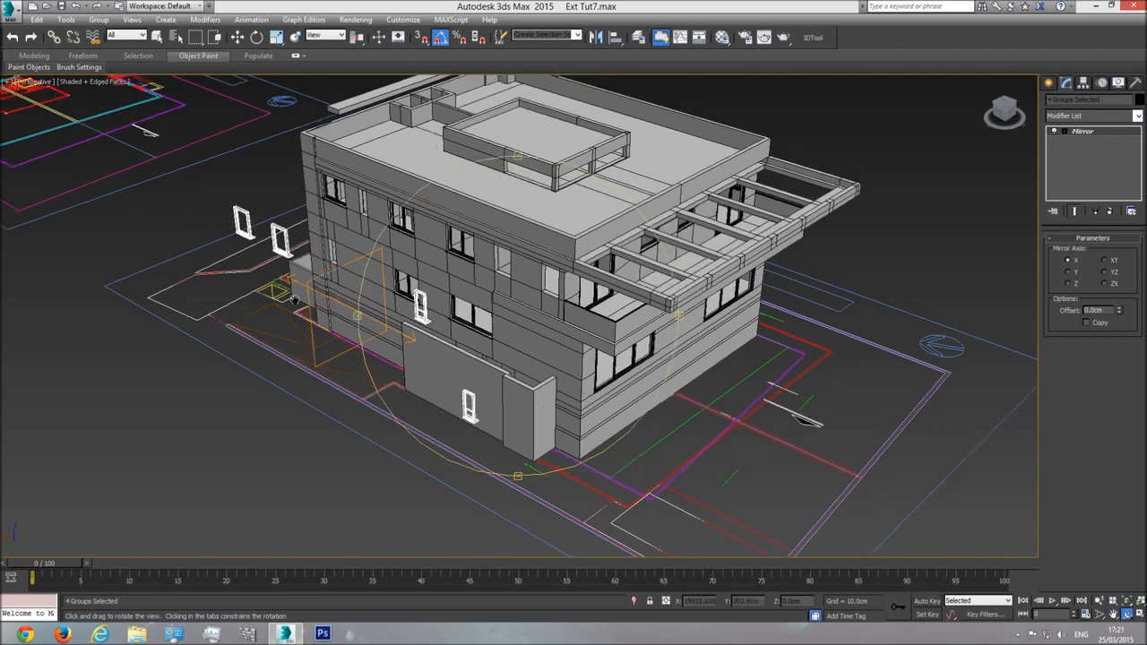
pyautogui.moveTo(530, 392); pyautogui.dragTo(518, 388, button='middle')
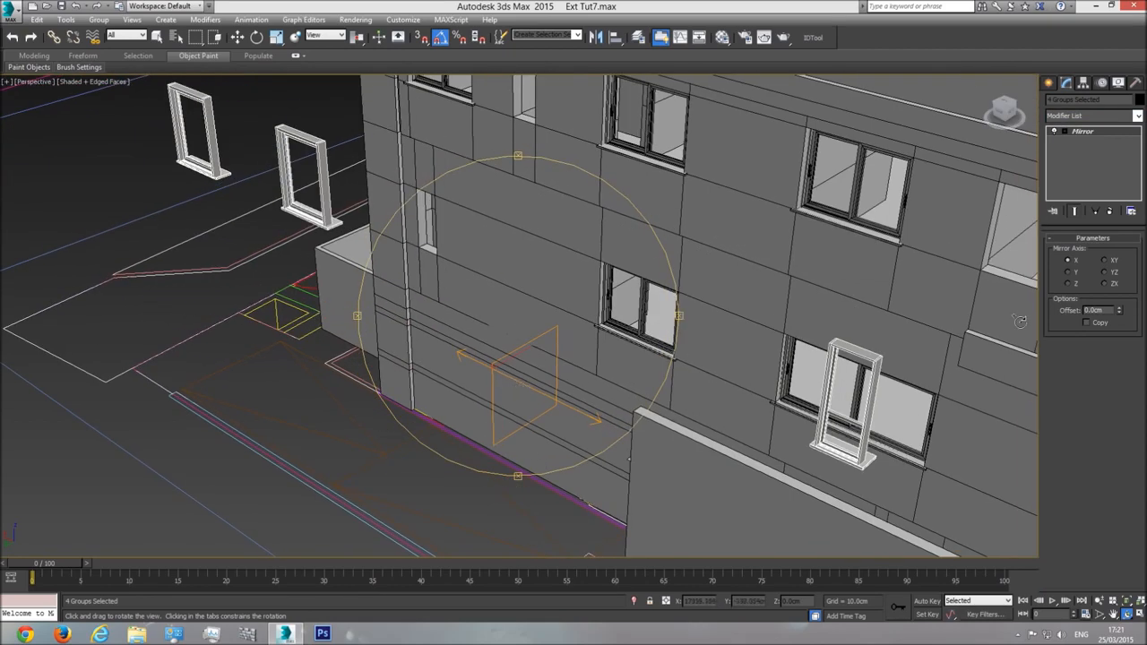
# Try Z as the mirror axis, set it to Y, and compare the windows with the modifier off and on
pyautogui.click(1067, 283)
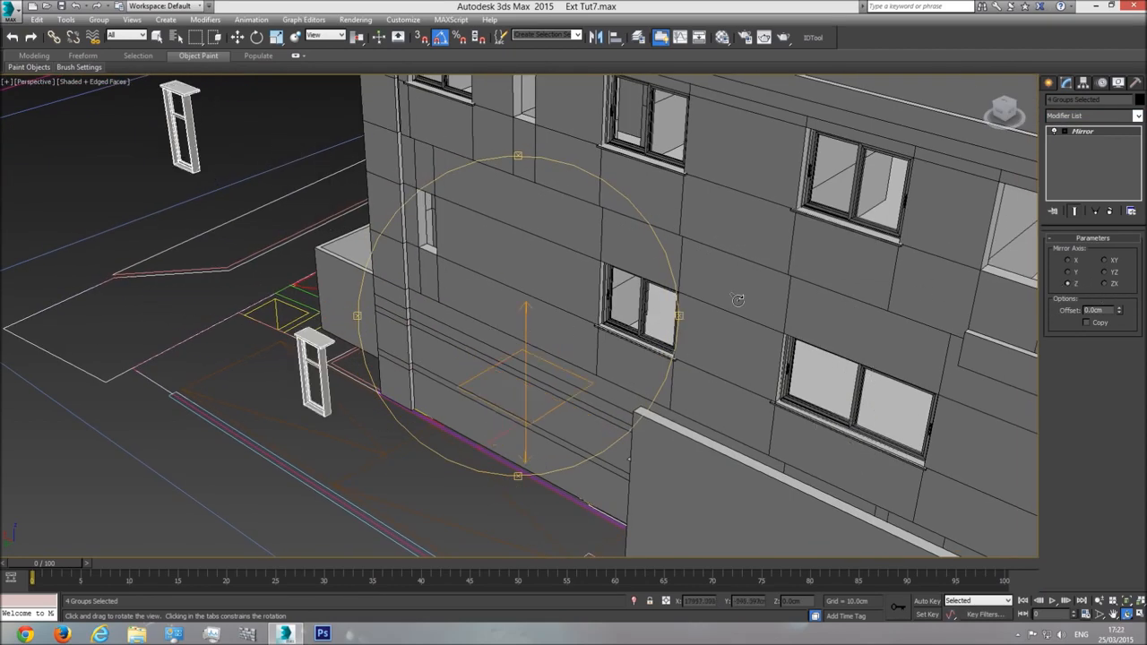
pyautogui.scroll(-5, 434, 310)
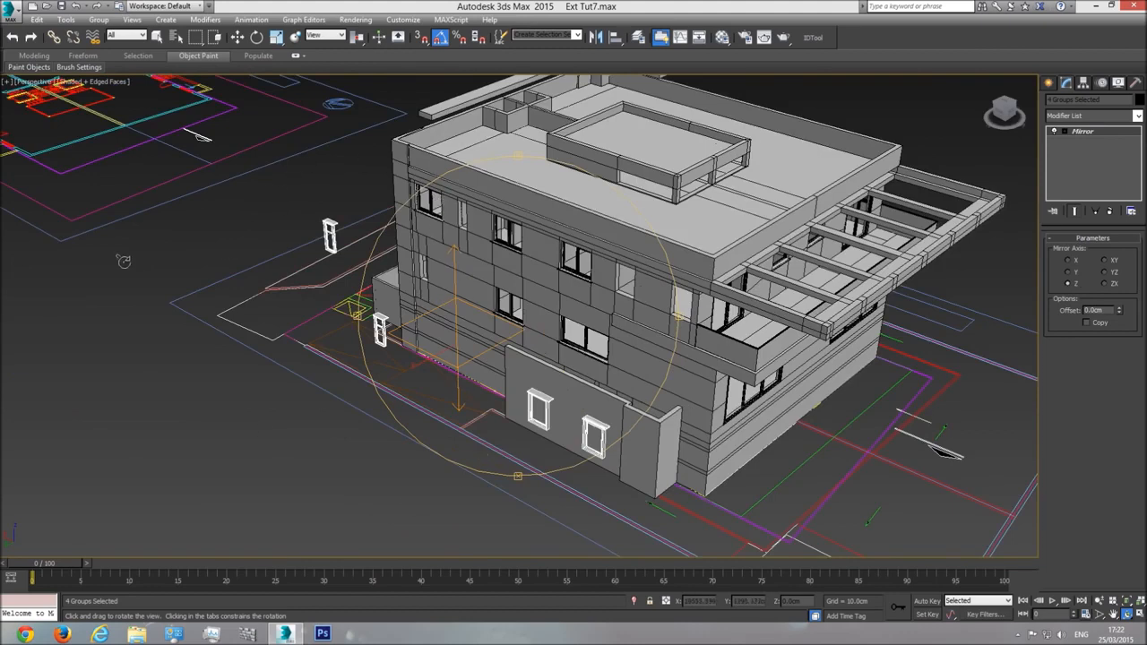
pyautogui.click(1068, 272)
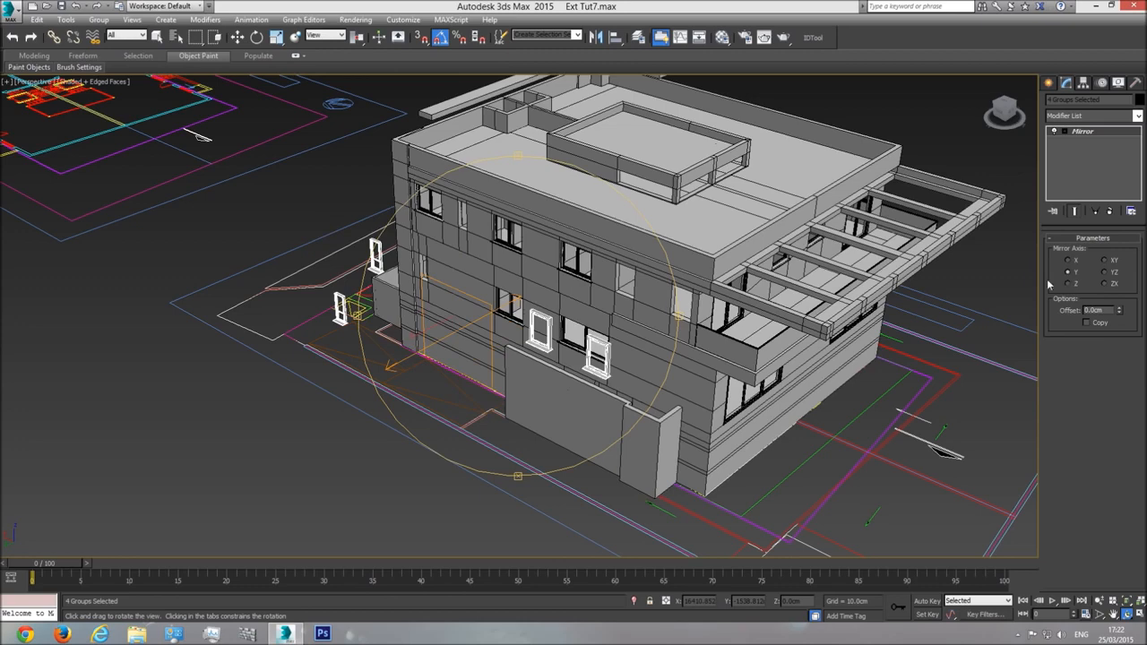
pyautogui.scroll(5, 441, 354)
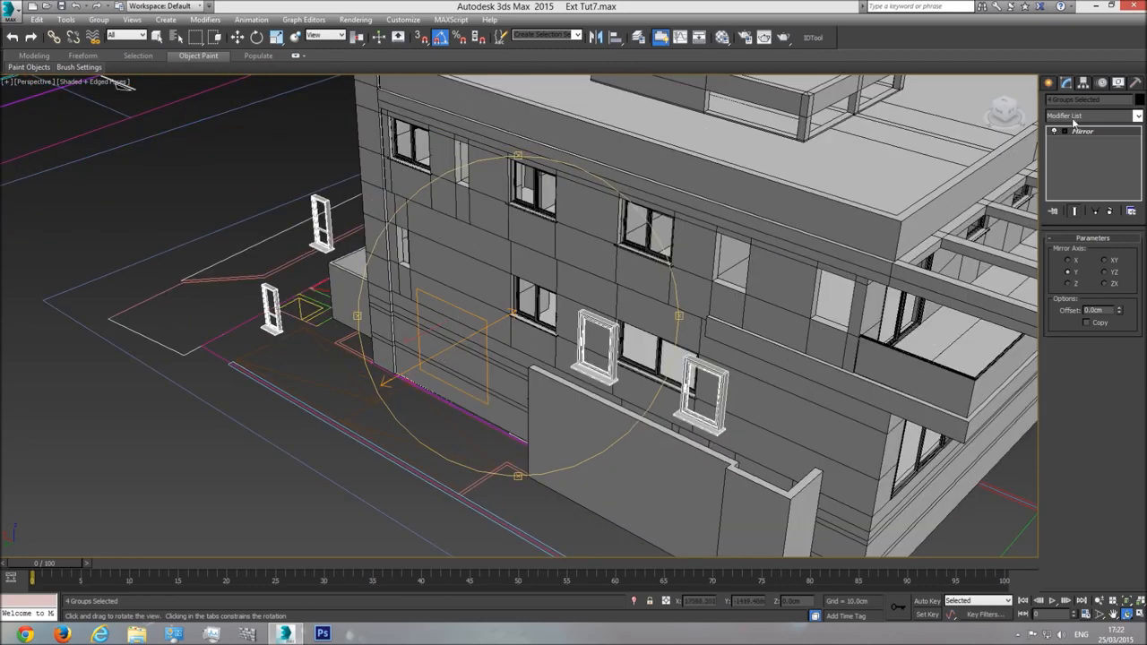
pyautogui.click(1053, 133)
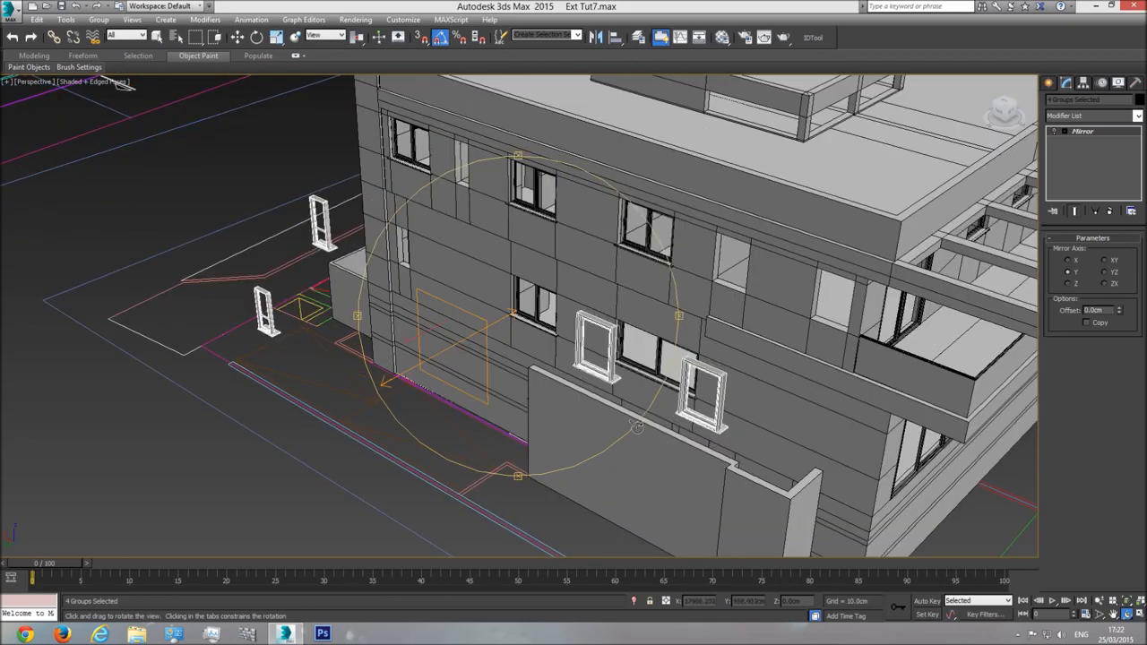
pyautogui.click(1055, 132)
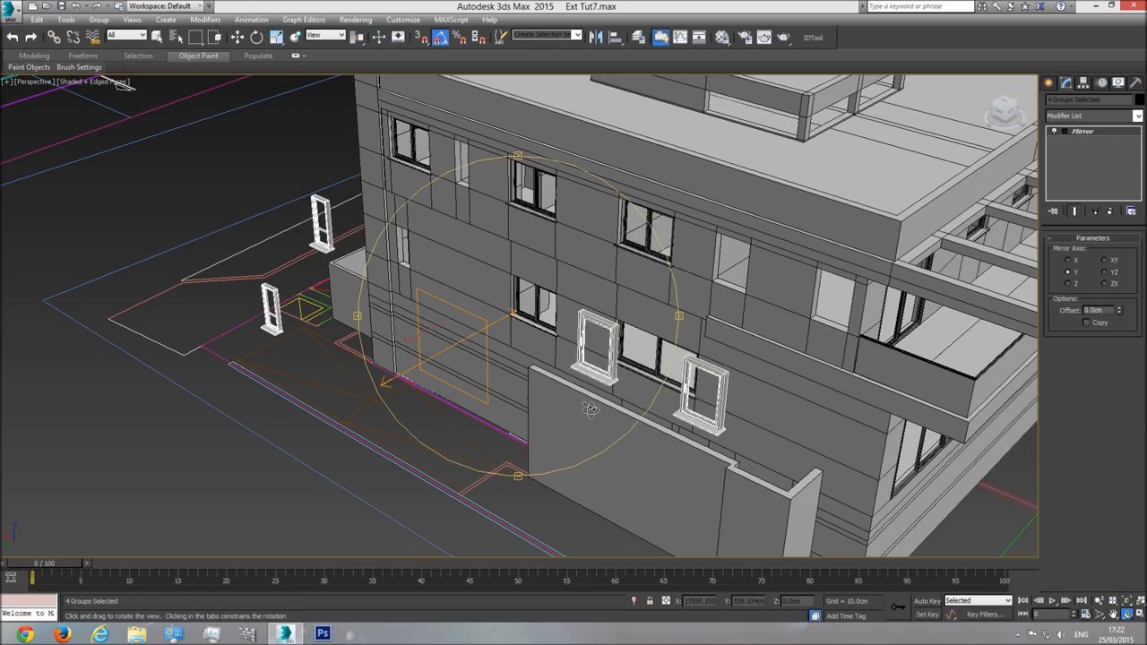
# Move the four mirrored windows along Y into the opposite side wall's openings and fine-tune their depth against the wall
pyautogui.click(238, 37)
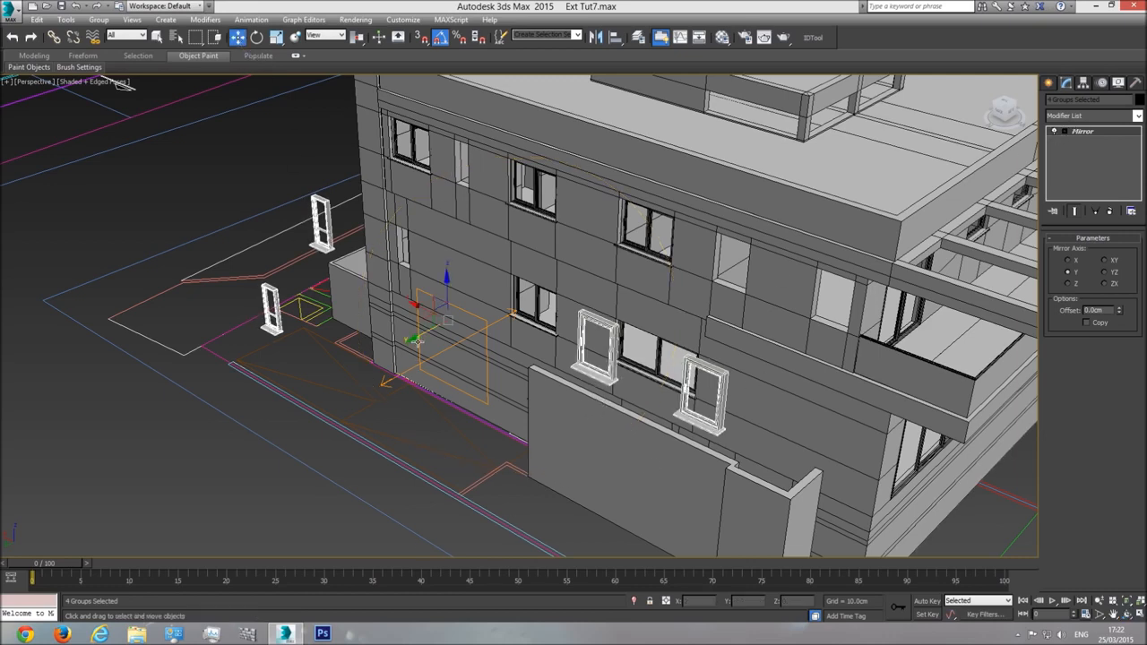
pyautogui.moveTo(419, 337); pyautogui.dragTo(557, 309)
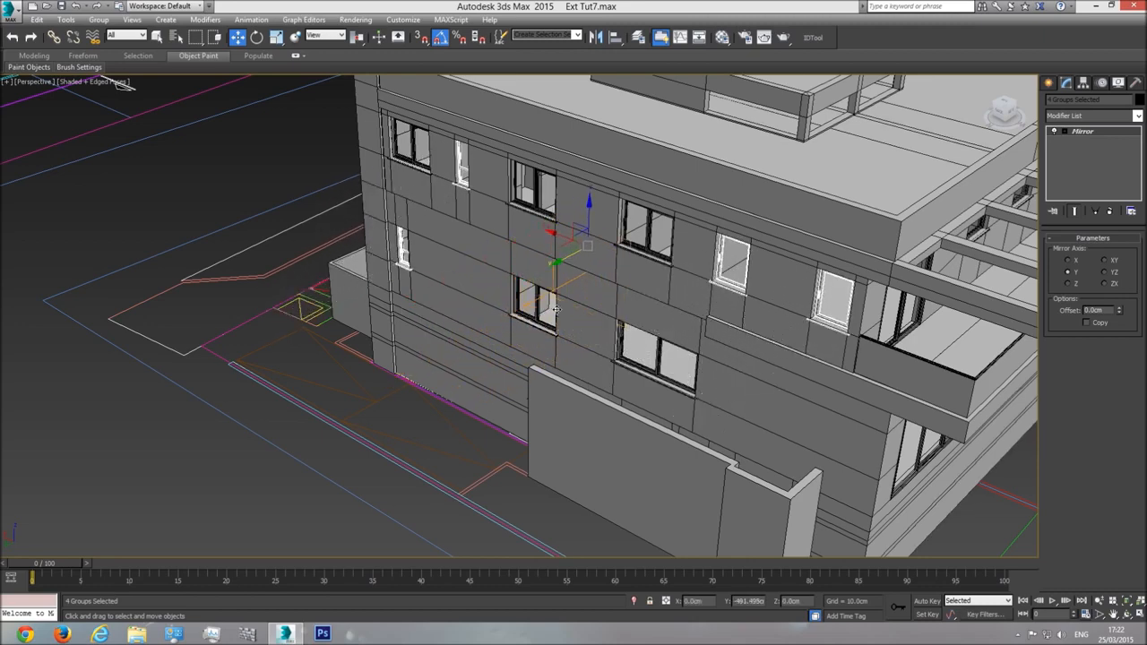
pyautogui.click(1128, 602)
pyautogui.click(1127, 615)
pyautogui.moveTo(640, 339); pyautogui.dragTo(556, 321)
pyautogui.scroll(10, 556, 321)
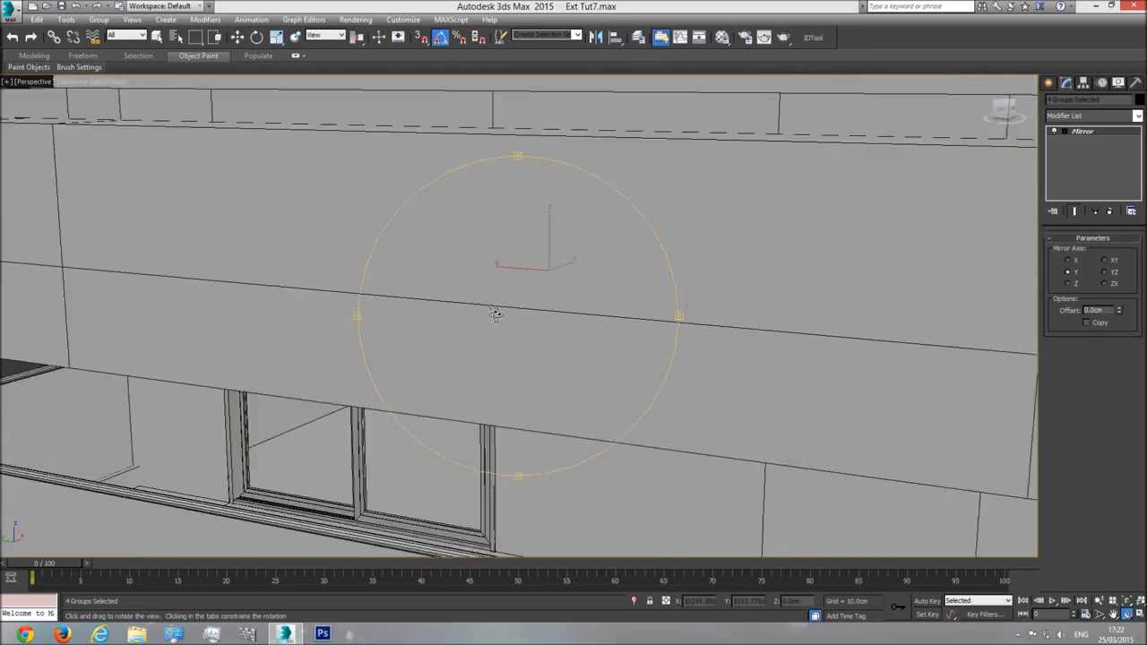
pyautogui.scroll(8, 467, 325)
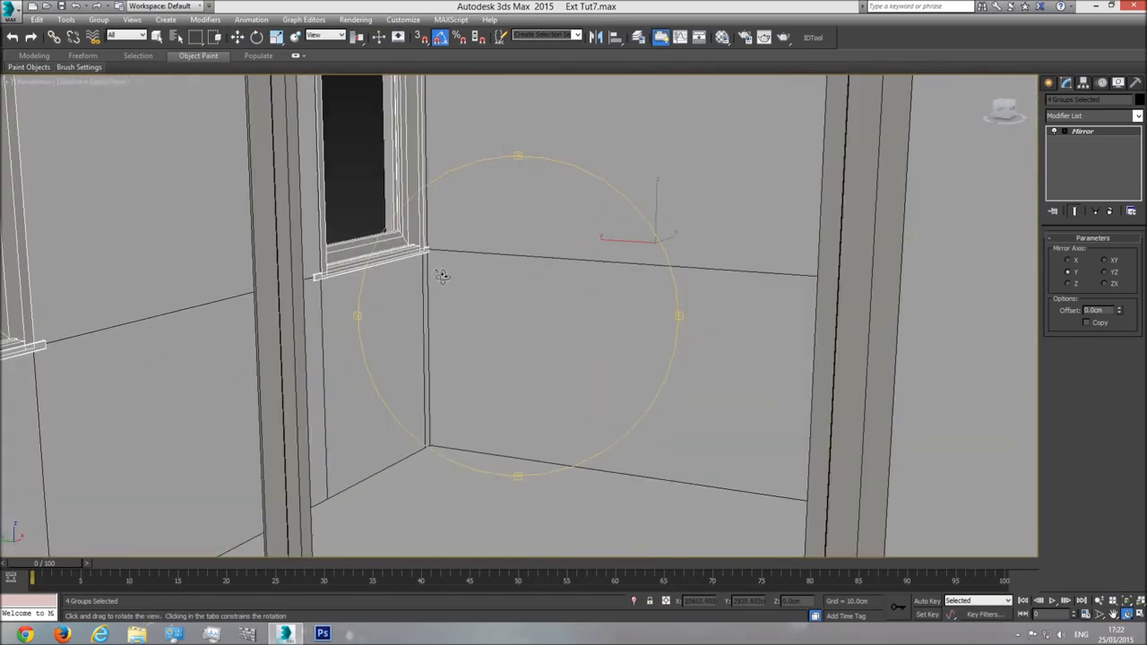
pyautogui.moveTo(515, 333); pyautogui.dragTo(406, 282)
pyautogui.click(237, 36)
pyautogui.moveTo(376, 184); pyautogui.dragTo(472, 246, button='middle')
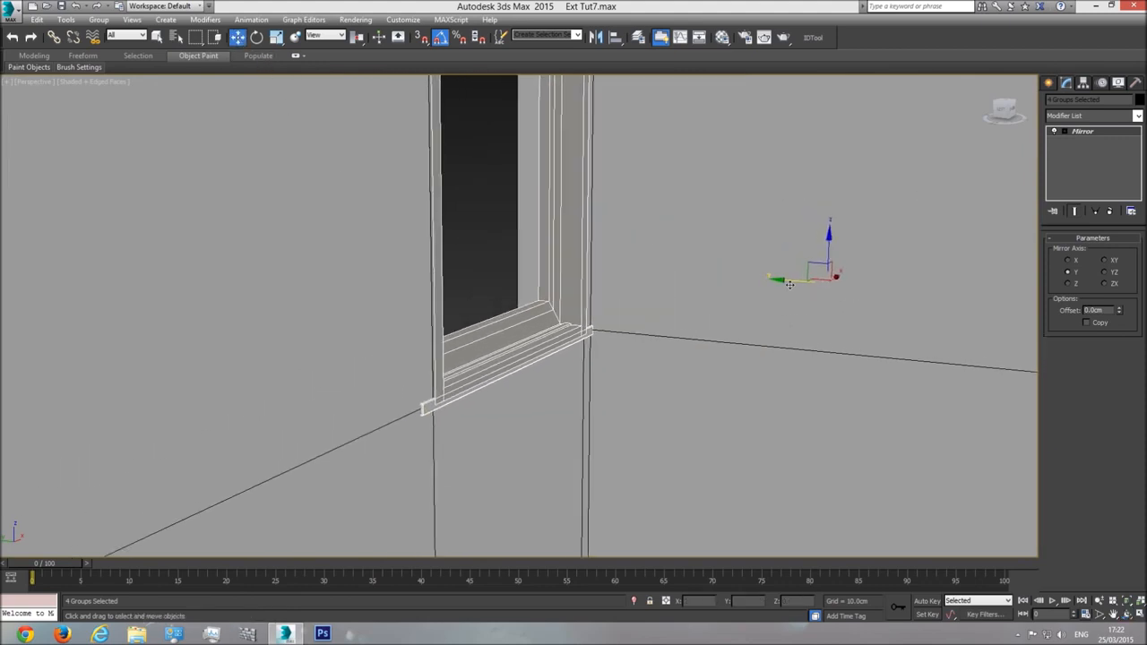
pyautogui.moveTo(785, 279); pyautogui.dragTo(786, 280)
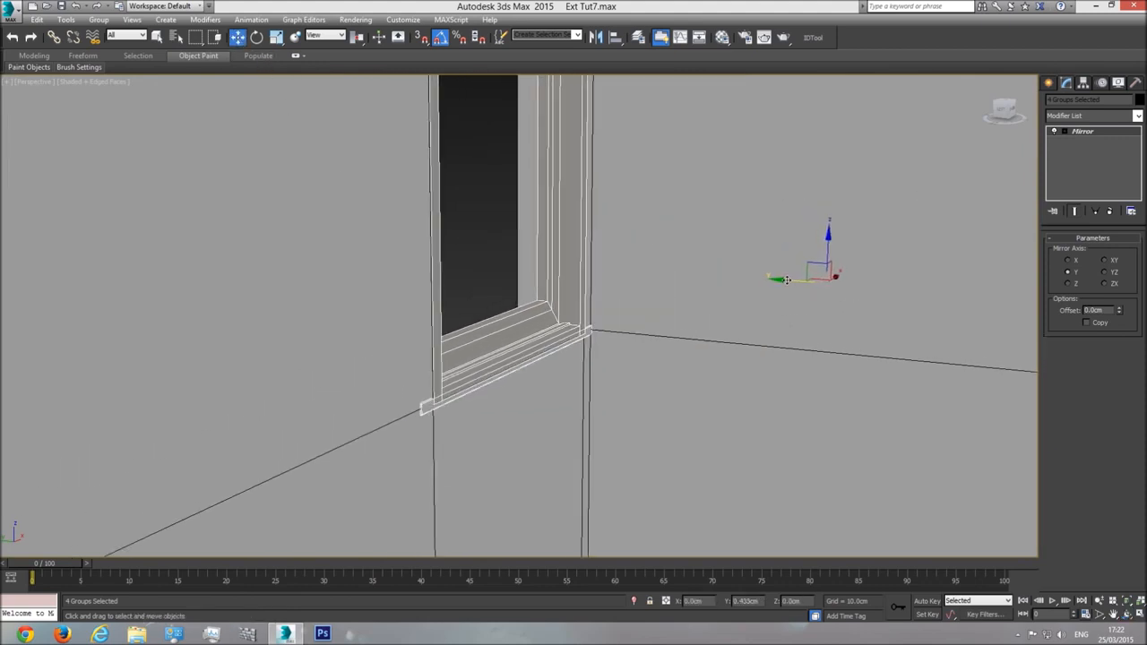
# Inspect the building's windows from outside and study the side elevation drawings in the top view for openings still without windows
pyautogui.scroll(-6, 714, 518)
pyautogui.click(1125, 614)
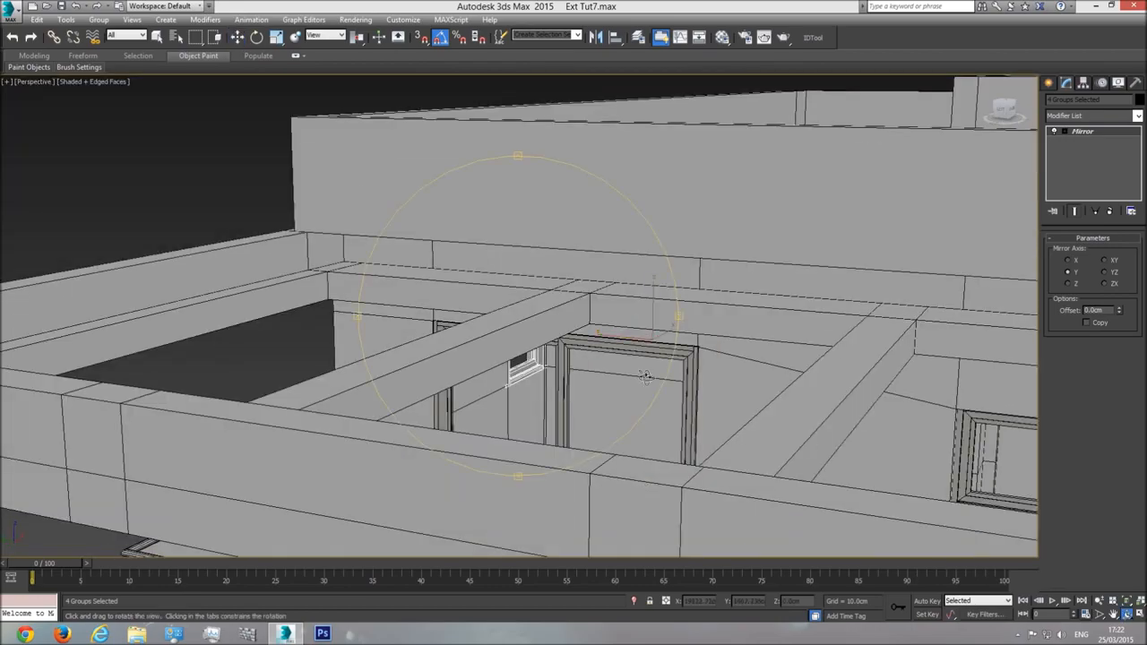
pyautogui.scroll(-8, 643, 376)
pyautogui.moveTo(520, 359); pyautogui.dragTo(507, 312)
pyautogui.moveTo(432, 302); pyautogui.dragTo(571, 257)
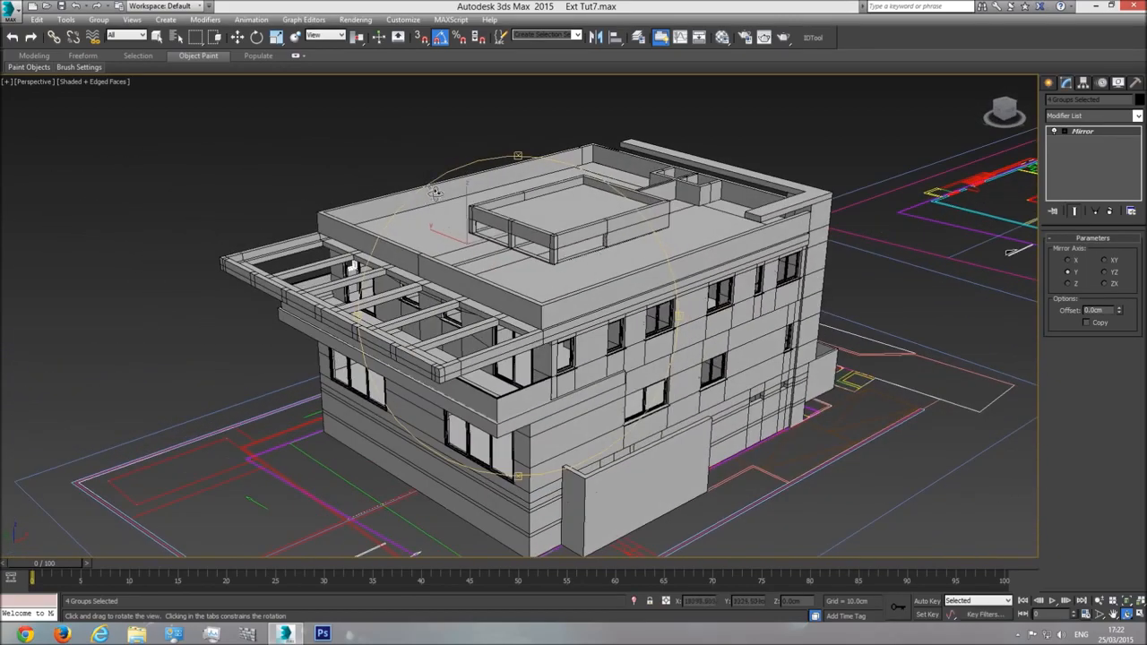
pyautogui.moveTo(549, 320); pyautogui.dragTo(484, 372)
pyautogui.press('t')
pyautogui.scroll(-3, 522, 358)
pyautogui.press('w')
pyautogui.scroll(5, 488, 423)
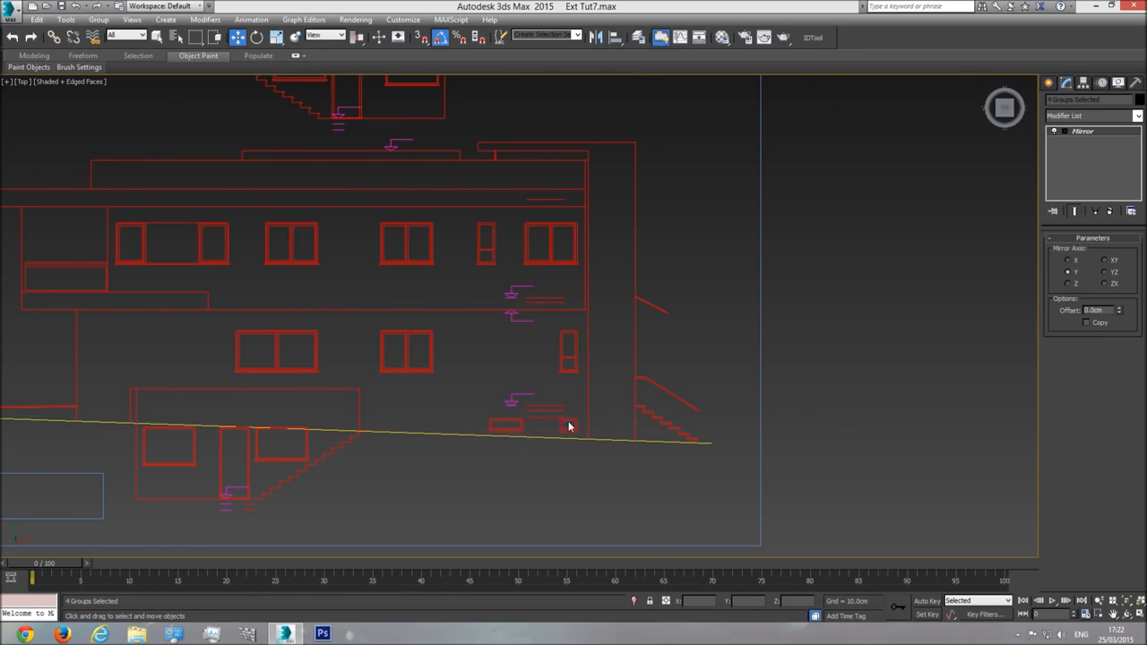
pyautogui.scroll(-5, 565, 439)
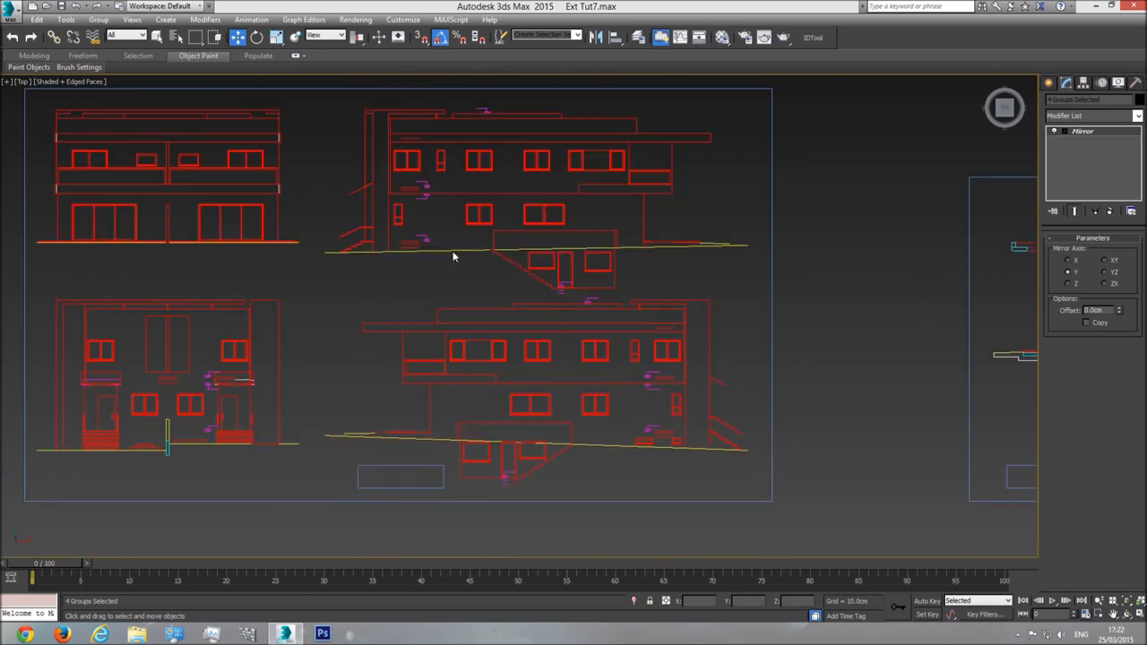
pyautogui.moveTo(395, 313); pyautogui.dragTo(407, 376, button='middle')
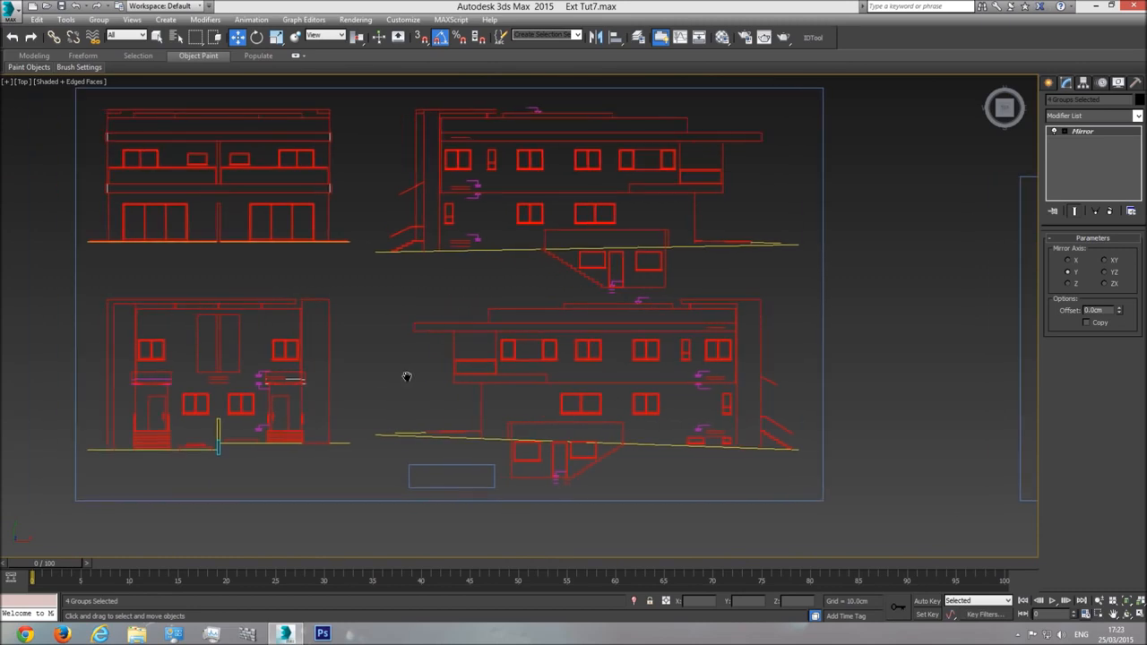
pyautogui.moveTo(577, 454); pyautogui.dragTo(483, 454, button='middle')
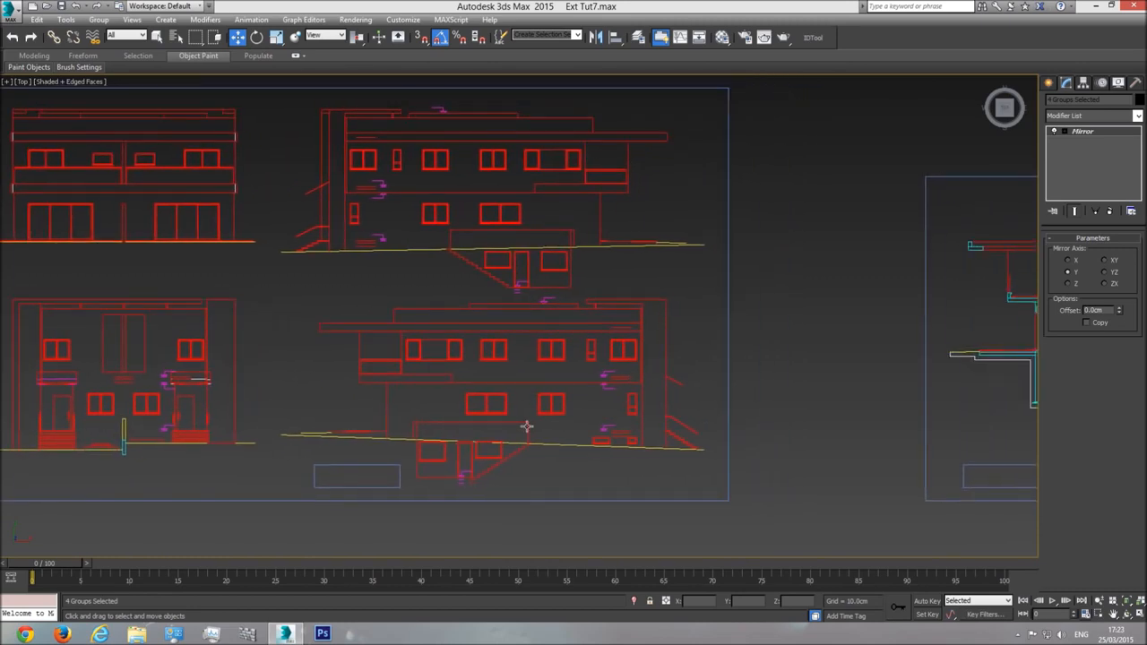
# Show the side wall with its low openings in the front view and set the shading to Realistic
pyautogui.press('f')
pyautogui.moveTo(536, 419); pyautogui.dragTo(255, 320, button='middle')
pyautogui.scroll(-6, 475, 304)
pyautogui.moveTo(508, 455); pyautogui.dragTo(494, 286, button='middle')
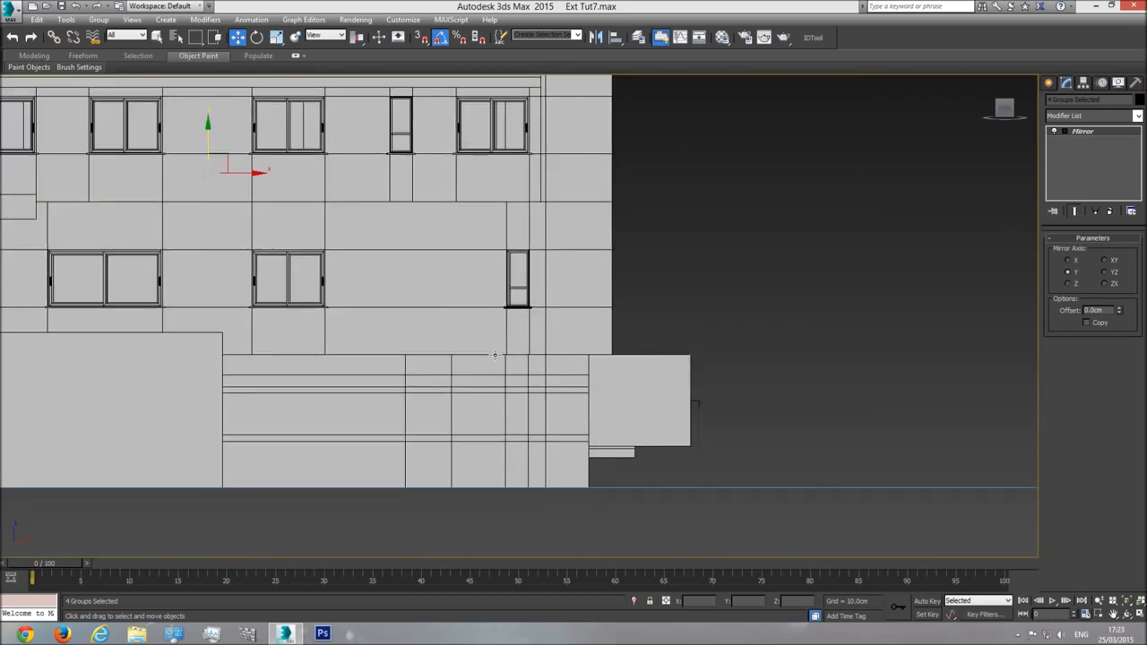
pyautogui.click(68, 87)
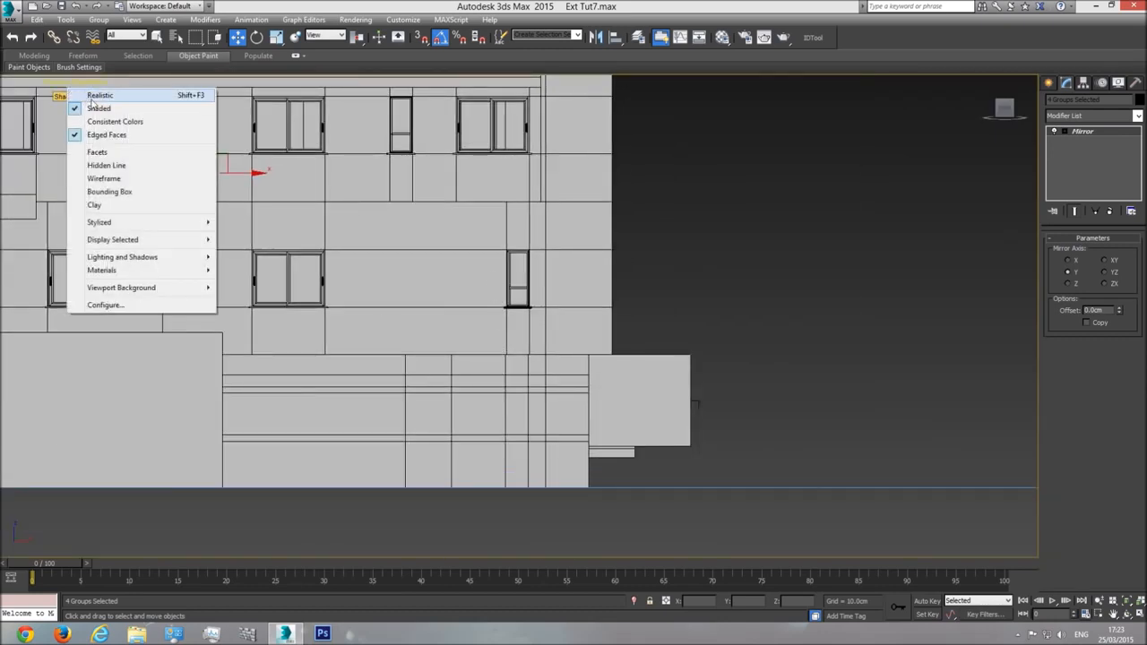
pyautogui.click(71, 95)
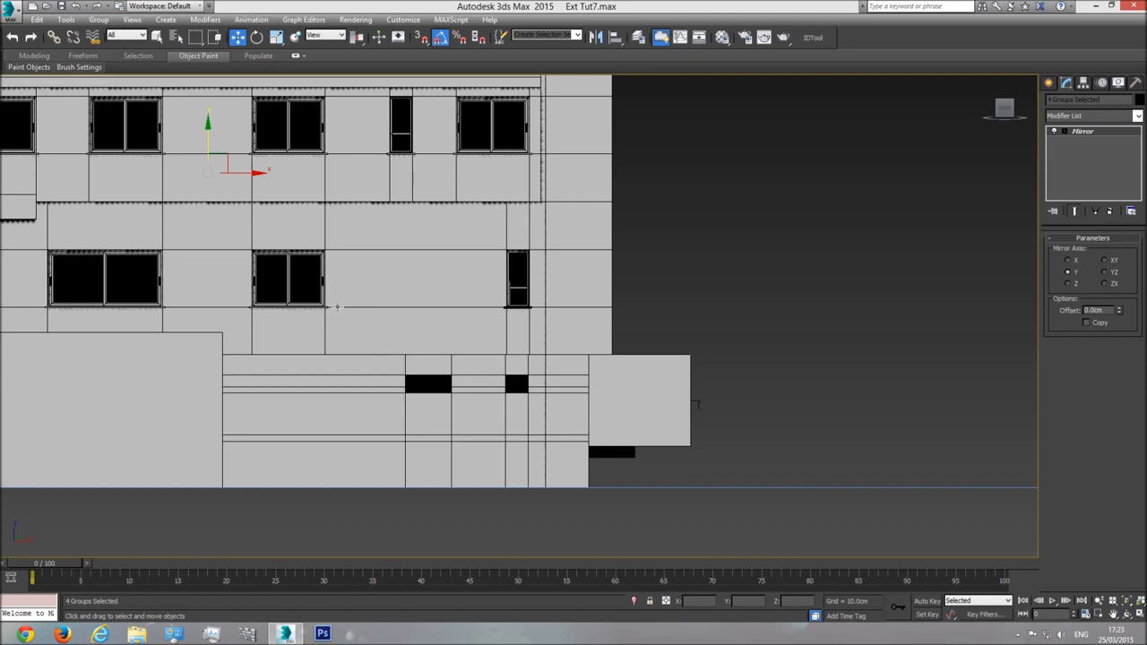
pyautogui.moveTo(353, 243); pyautogui.dragTo(493, 317, button='middle')
pyautogui.click(166, 195)
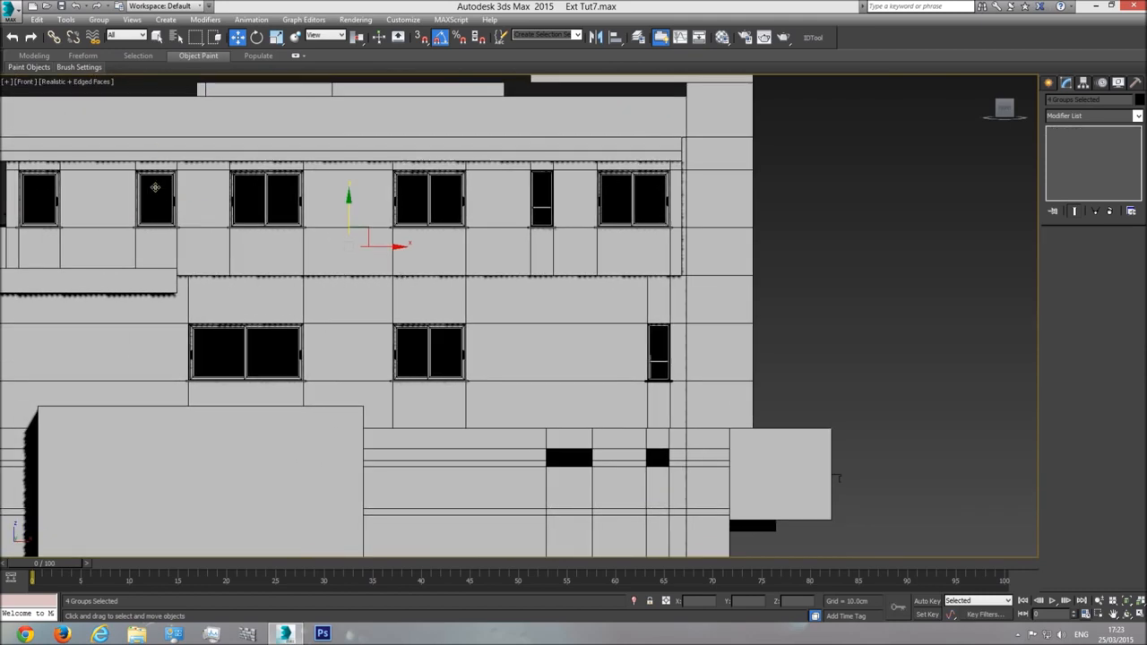
pyautogui.keyDown('shift'); pyautogui.moveTo(180, 192); pyautogui.dragTo(584, 468); pyautogui.keyUp('shift')
pyautogui.click(614, 365)
pyautogui.moveTo(581, 463); pyautogui.dragTo(578, 466, button='middle')
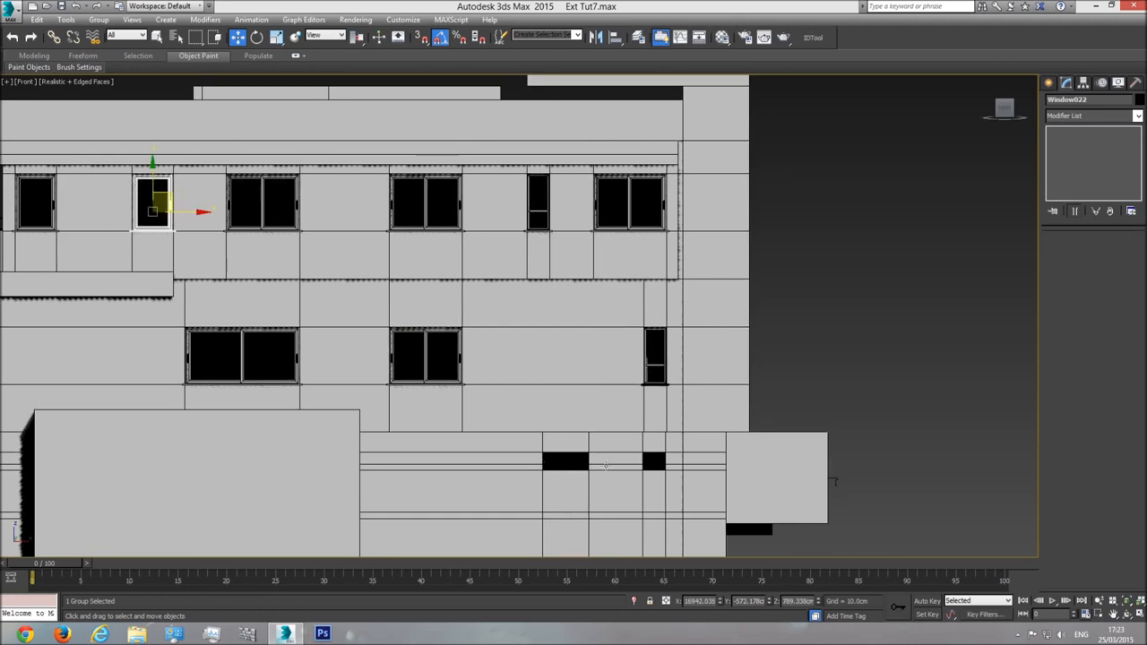
# Copy the narrow lower-floor window group down to the wide low opening near the base of the wall
pyautogui.click(655, 355)
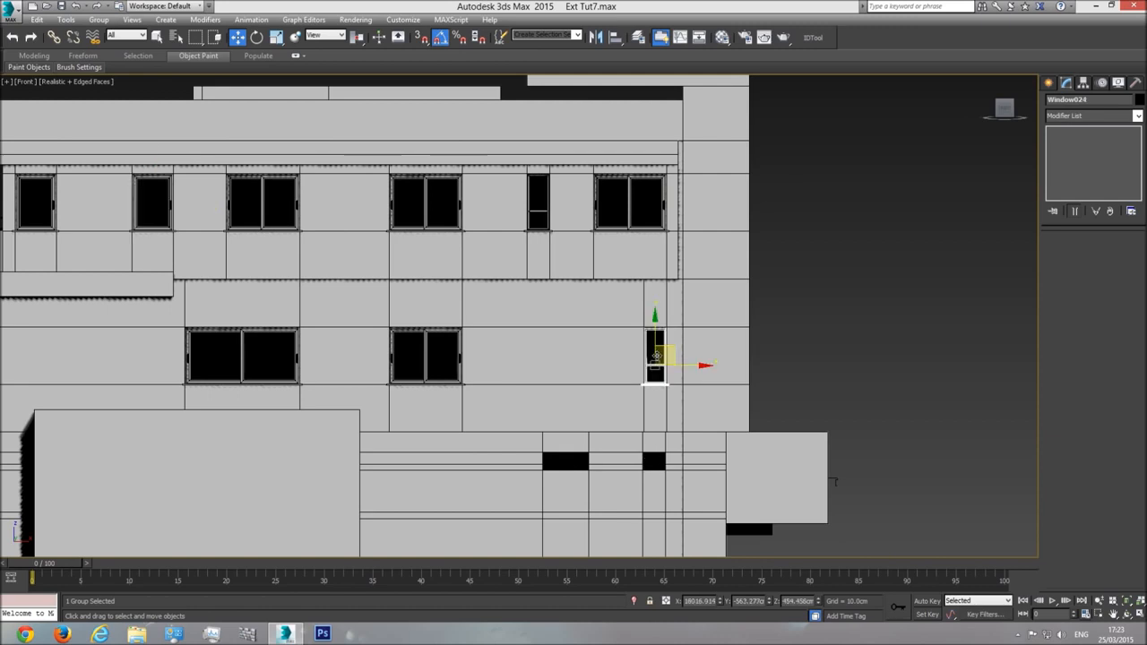
pyautogui.keyDown('shift'); pyautogui.moveTo(671, 347); pyautogui.dragTo(571, 474); pyautogui.keyUp('shift')
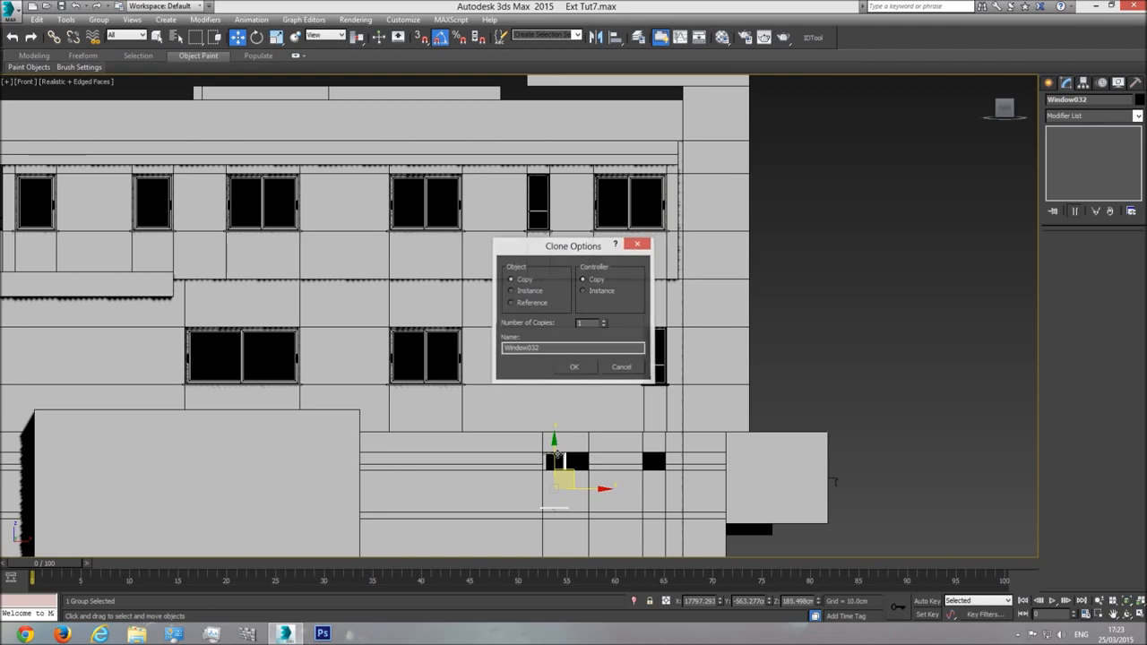
pyautogui.click(574, 366)
# Open the copied window group in wireframe and delete the horizontal bar element from its frame
pyautogui.scroll(4, 545, 406)
pyautogui.moveTo(559, 448); pyautogui.dragTo(550, 410, button='middle')
pyautogui.press('F3')
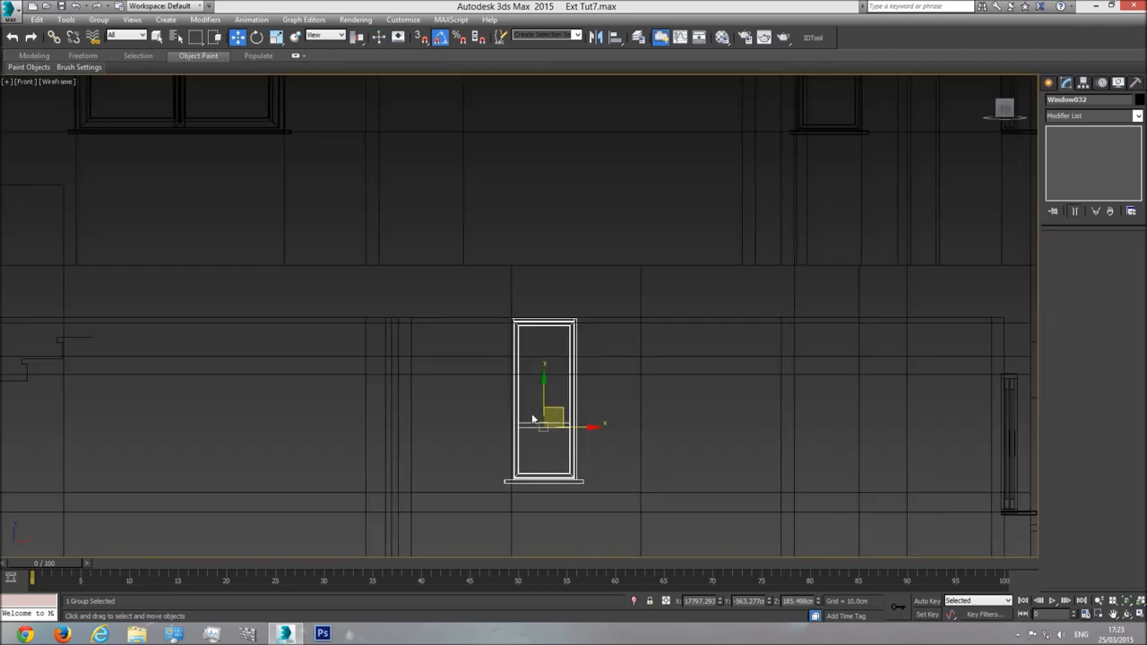
pyautogui.click(99, 19)
pyautogui.click(134, 72)
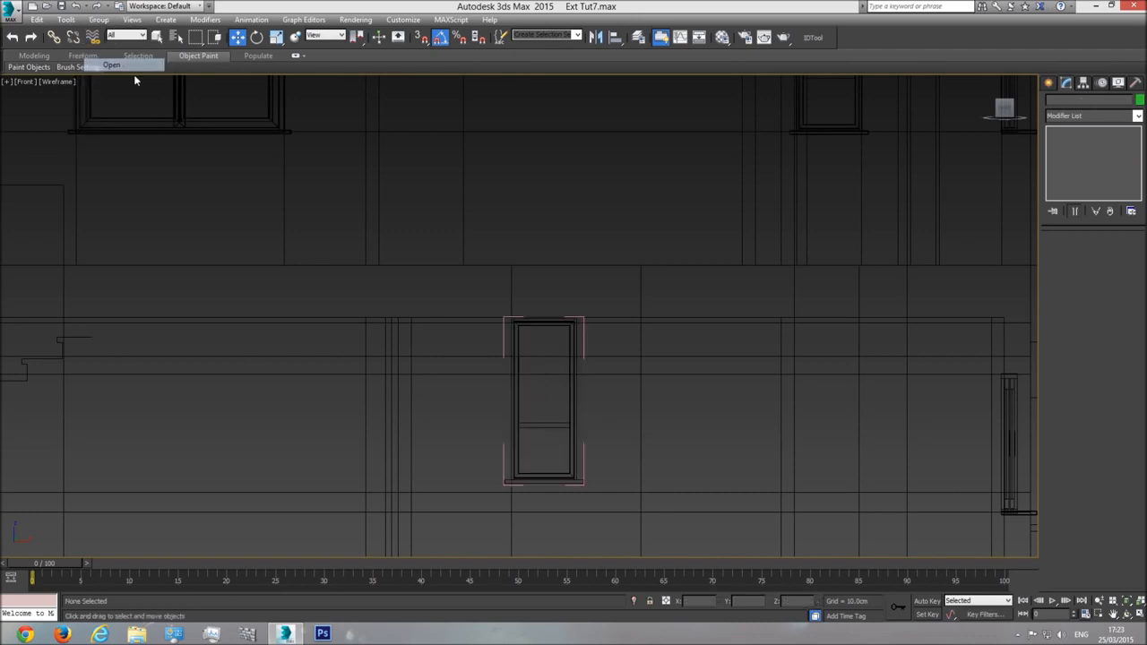
pyautogui.click(545, 424)
pyautogui.click(1119, 253)
pyautogui.click(559, 438)
pyautogui.click(560, 425)
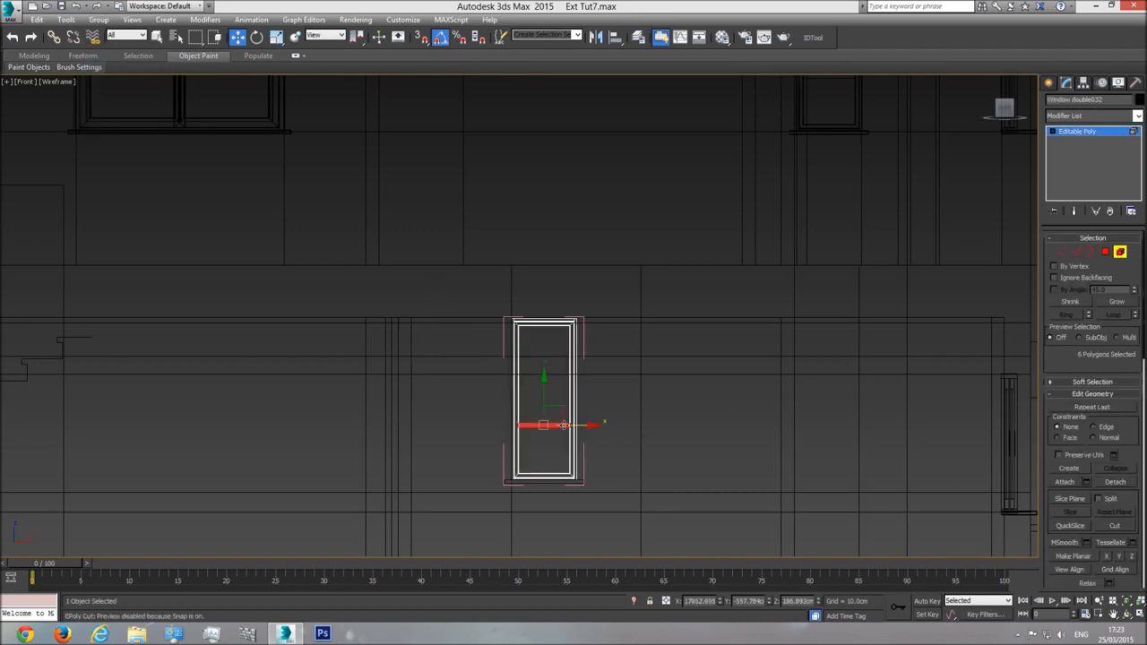
pyautogui.press('Delete')
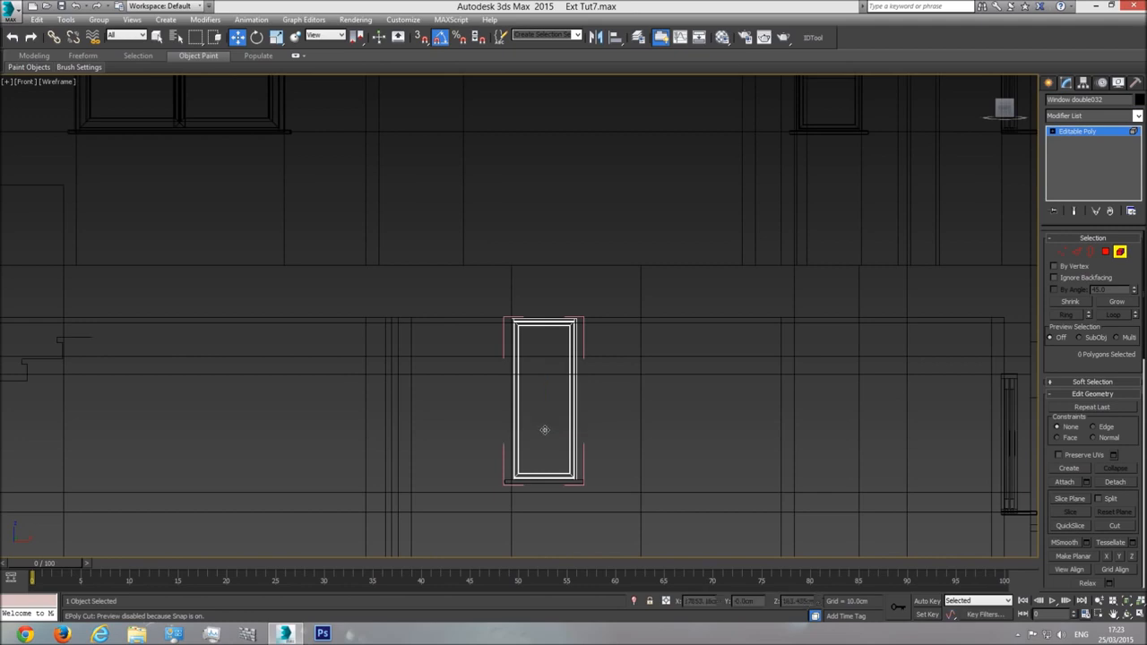
pyautogui.click(1079, 135)
# Move the frame's bottom vertices up to the opening's lower edge and its right-side vertices out to the opening's right edge
pyautogui.scroll(-5, 583, 360)
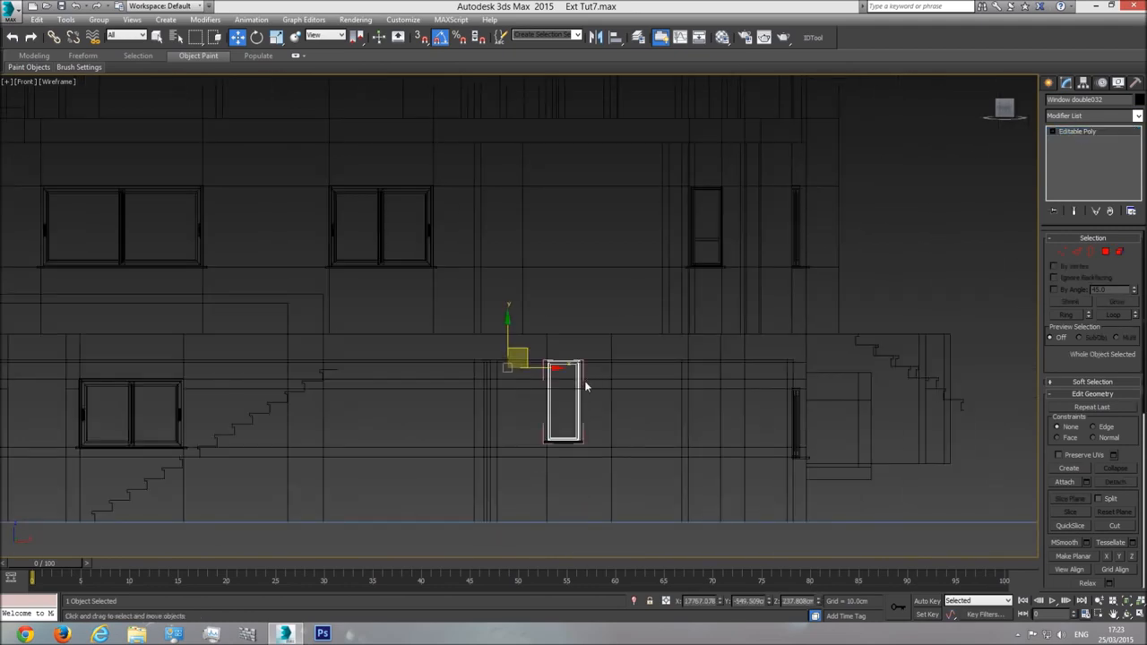
pyautogui.press('F3')
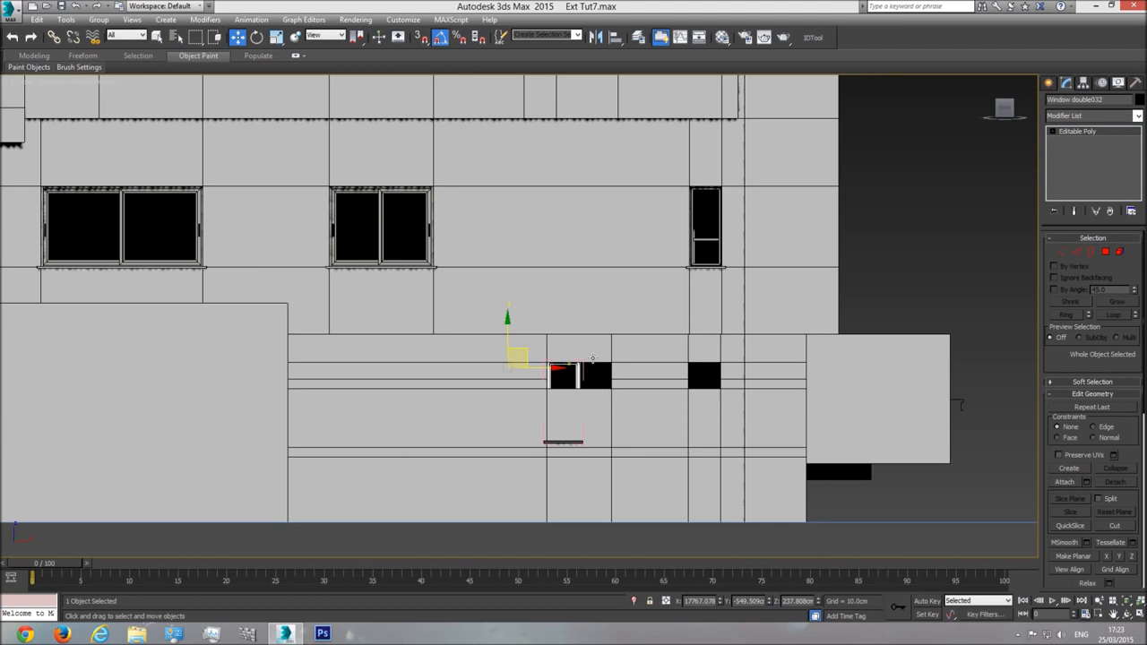
pyautogui.press('F3')
pyautogui.click(1062, 252)
pyautogui.moveTo(631, 403); pyautogui.dragTo(484, 493)
pyautogui.press('F3')
pyautogui.scroll(5, 550, 453)
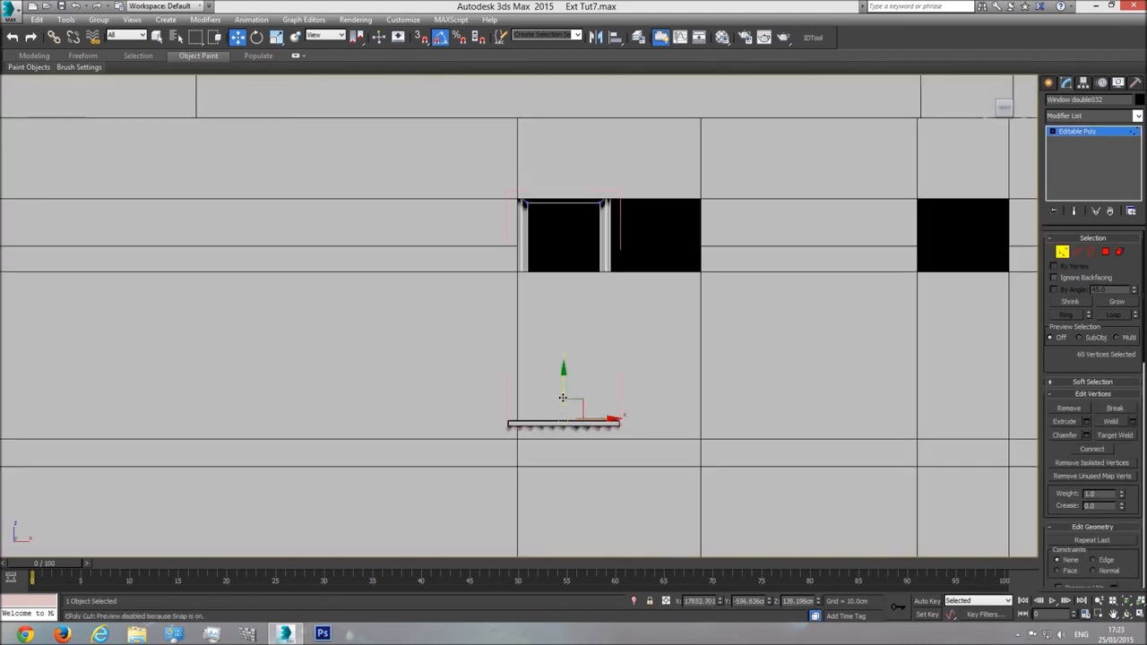
pyautogui.moveTo(561, 235); pyautogui.dragTo(557, 243)
pyautogui.moveTo(527, 351); pyautogui.dragTo(575, 320)
pyautogui.moveTo(643, 242); pyautogui.dragTo(734, 249)
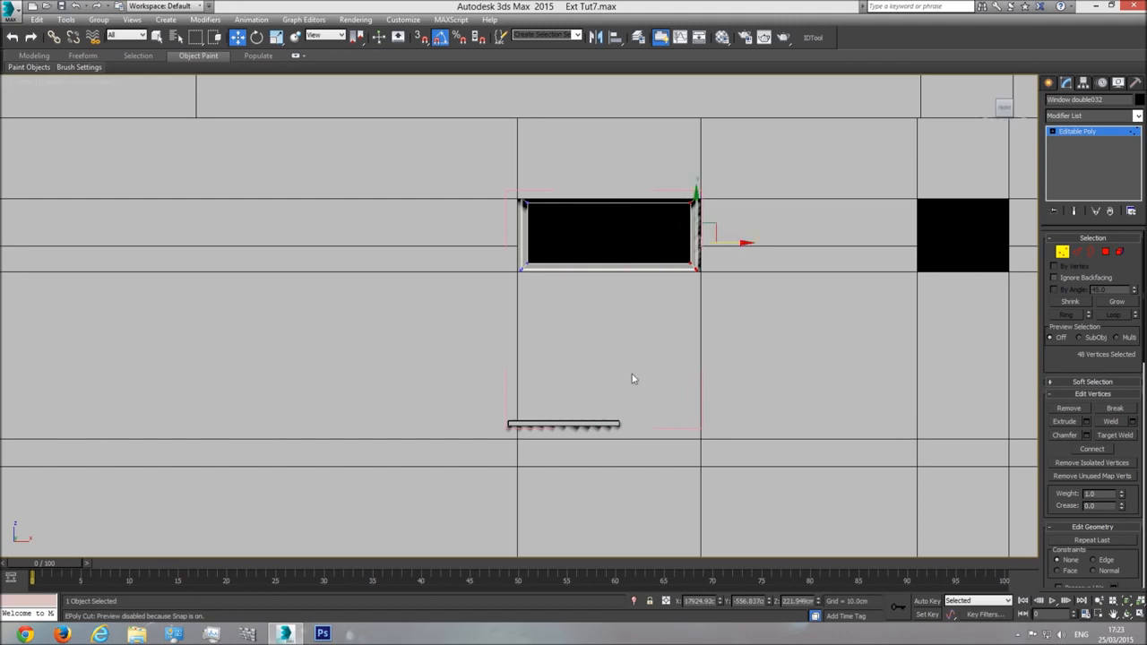
pyautogui.click(1105, 135)
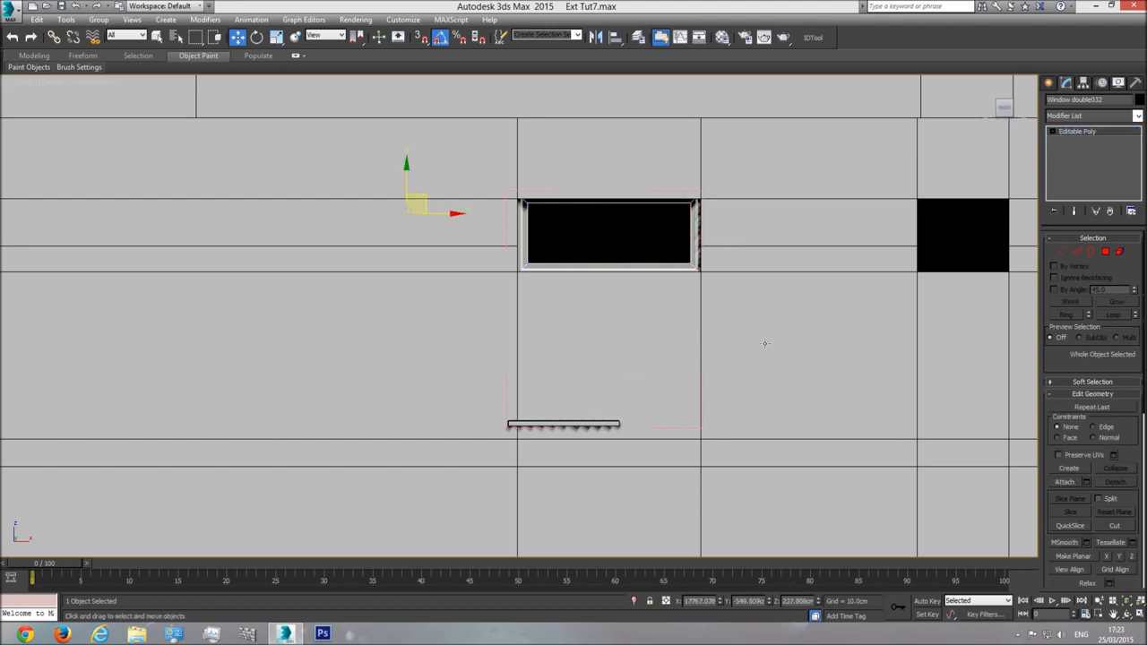
# Move the window's ledge up so it sits directly beneath the shortened frame
pyautogui.click(569, 424)
pyautogui.moveTo(467, 394); pyautogui.dragTo(470, 245)
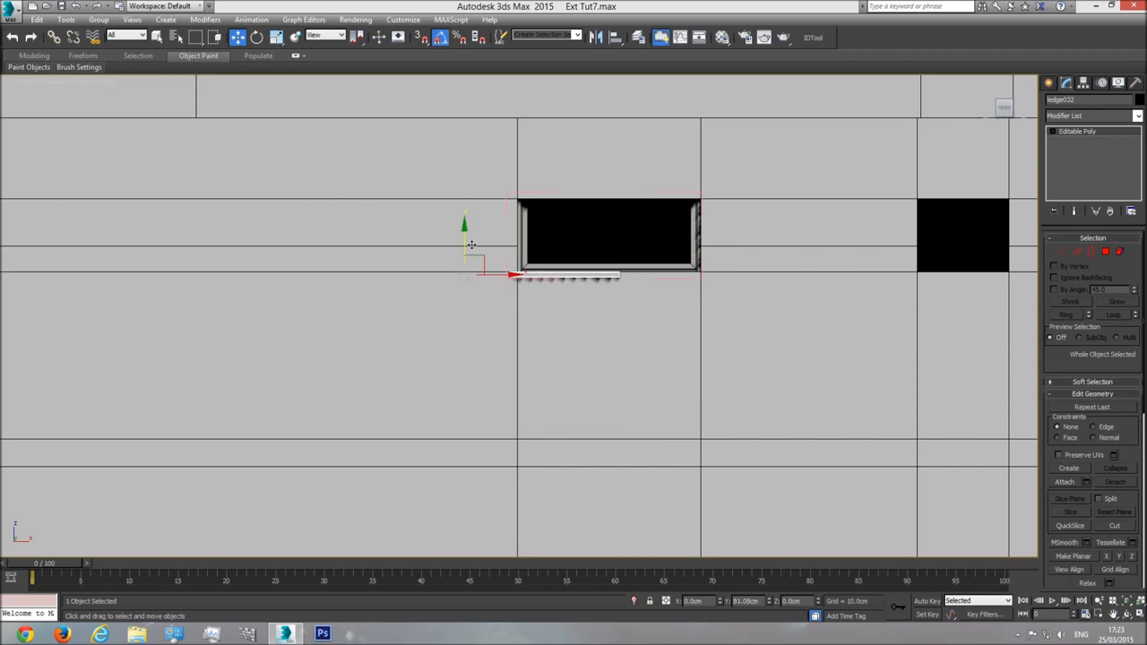
pyautogui.scroll(4, 466, 281)
pyautogui.moveTo(452, 294); pyautogui.dragTo(449, 296)
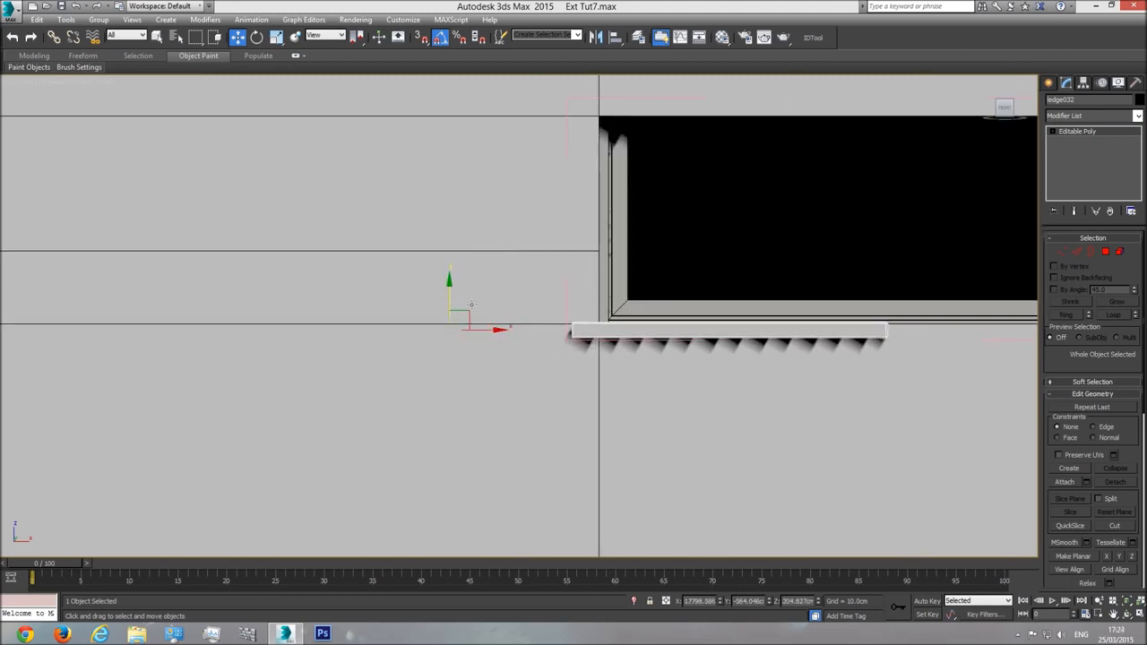
# Stretch the ledge's right-end vertices until it extends slightly beyond the opening's right edge
pyautogui.moveTo(964, 334); pyautogui.dragTo(837, 326, button='middle')
pyautogui.click(1061, 252)
pyautogui.moveTo(896, 289); pyautogui.dragTo(714, 422)
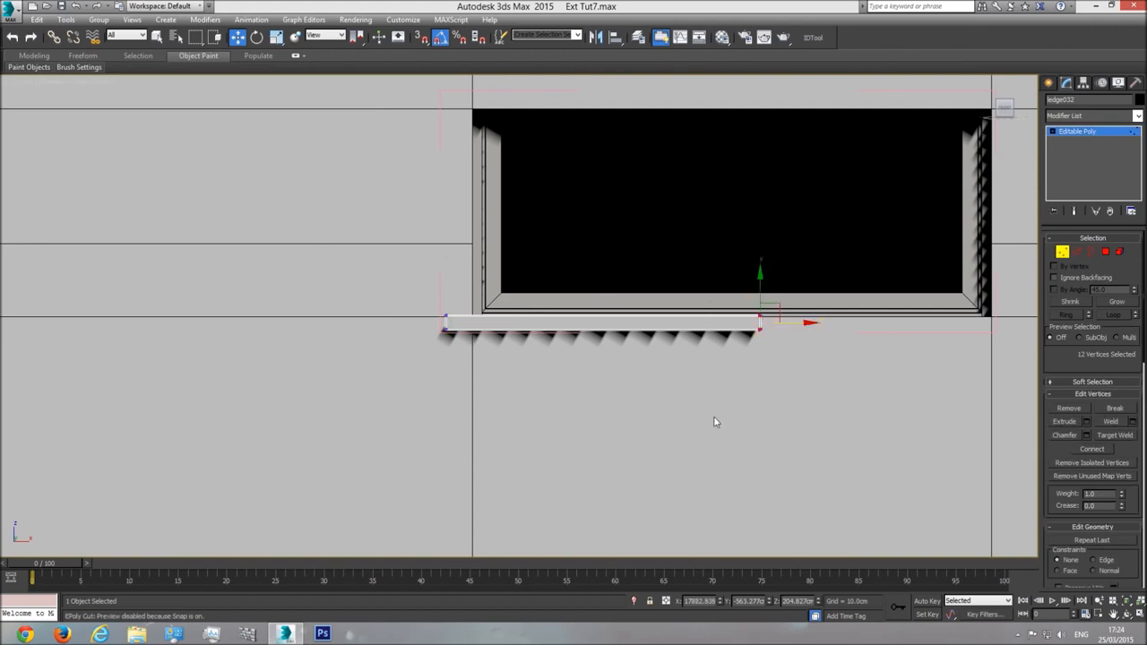
pyautogui.moveTo(792, 323); pyautogui.dragTo(1047, 332)
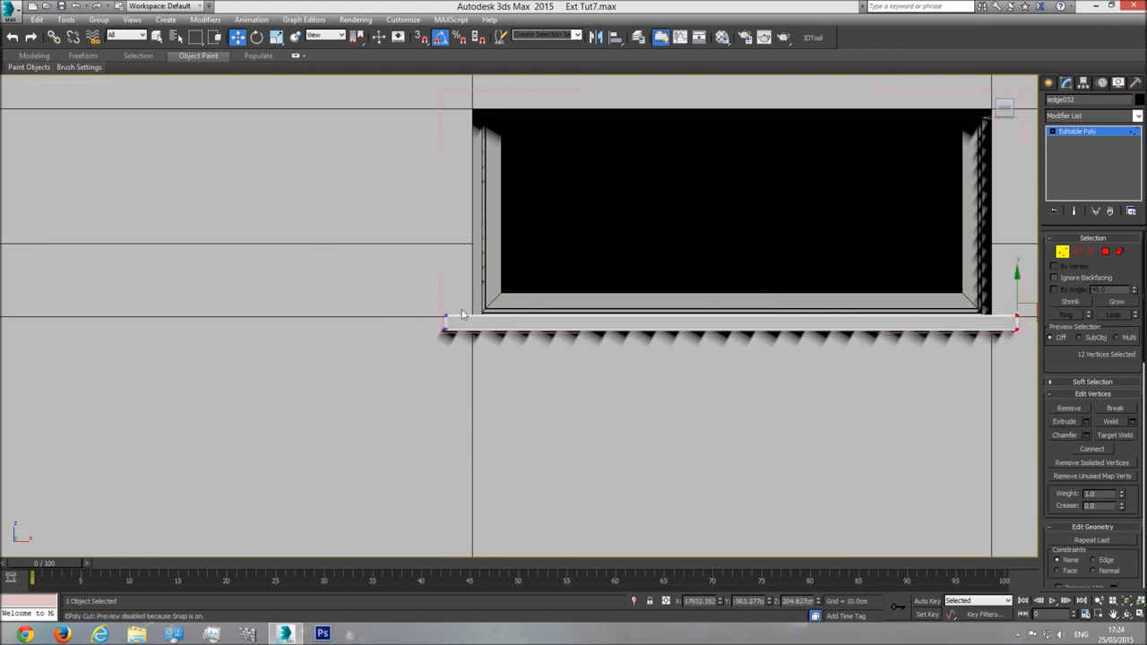
pyautogui.moveTo(447, 315); pyautogui.dragTo(326, 324, button='middle')
pyautogui.press('1')
# Nudge the window frame's bottom vertices up above the ledge and lower its top vertices slightly to fit inside the opening
pyautogui.click(847, 206)
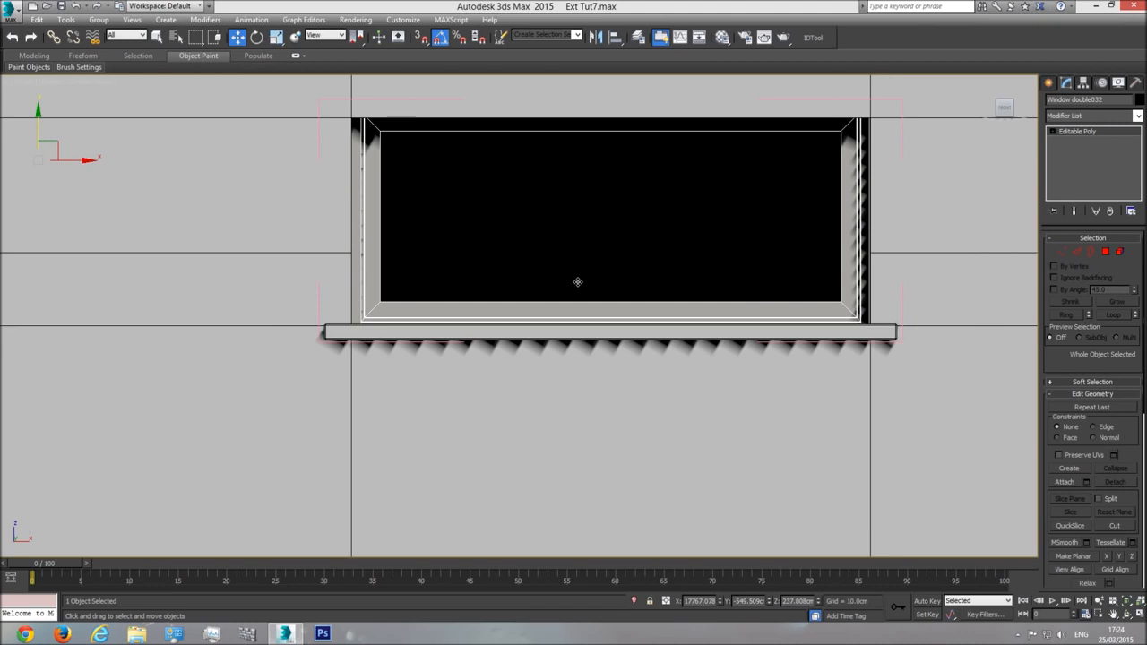
pyautogui.click(1062, 252)
pyautogui.moveTo(686, 335); pyautogui.dragTo(237, 439)
pyautogui.moveTo(615, 293); pyautogui.dragTo(614, 290)
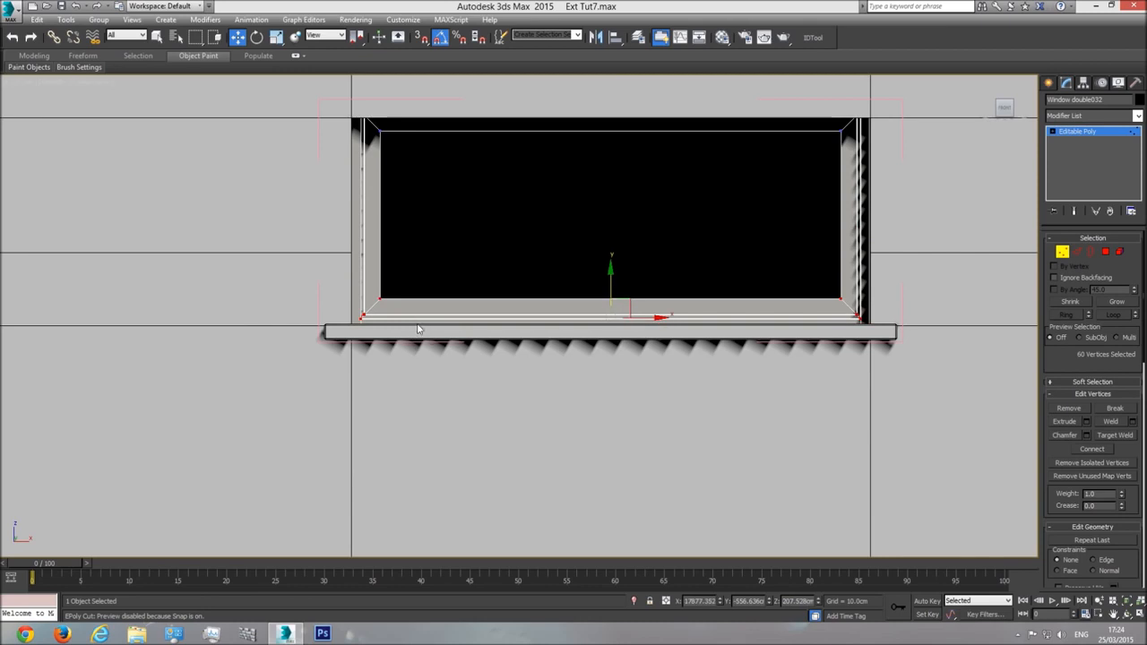
pyautogui.moveTo(338, 102); pyautogui.dragTo(302, 171, button='middle')
pyautogui.moveTo(753, 280); pyautogui.dragTo(960, 296)
pyautogui.moveTo(618, 175); pyautogui.dragTo(619, 192)
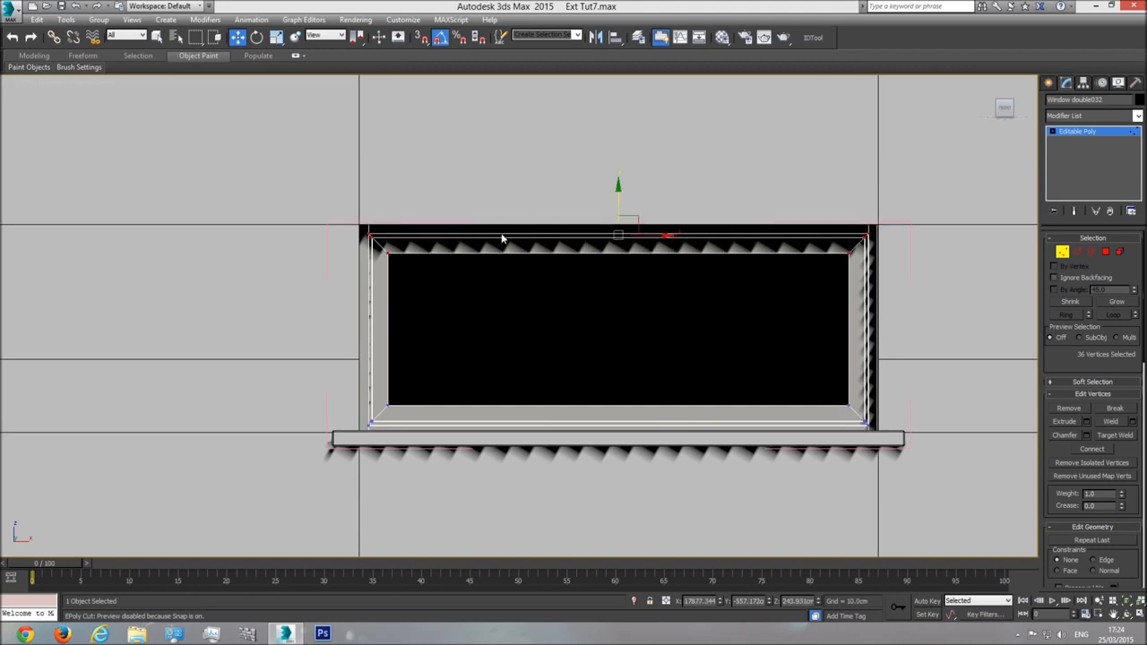
pyautogui.press('F3')
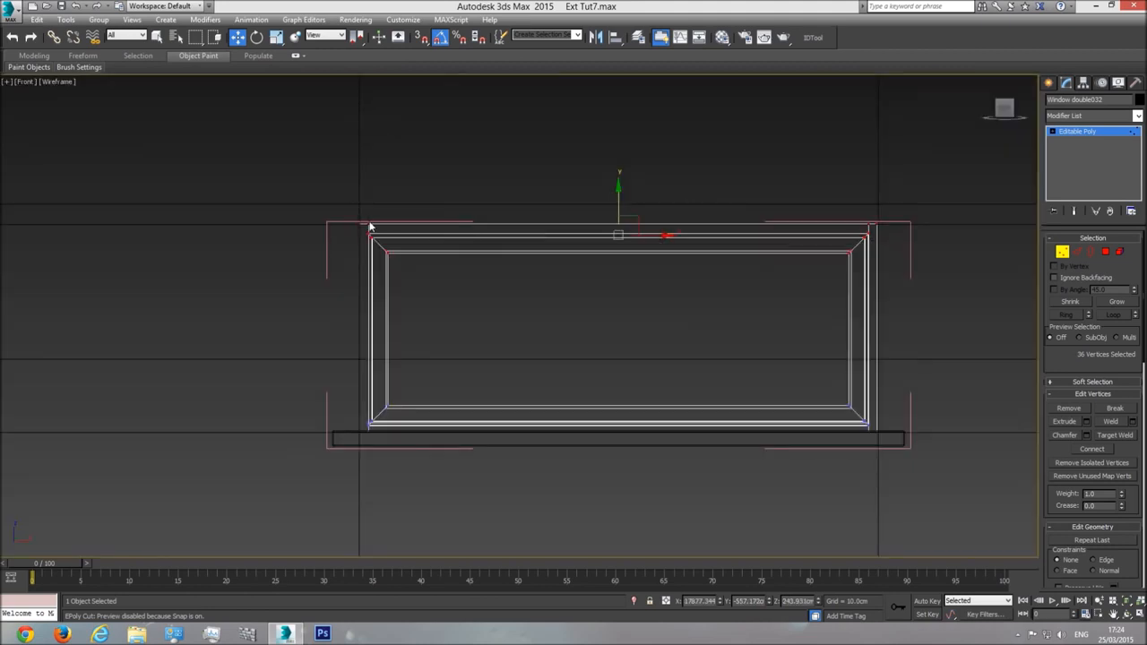
pyautogui.press('F3')
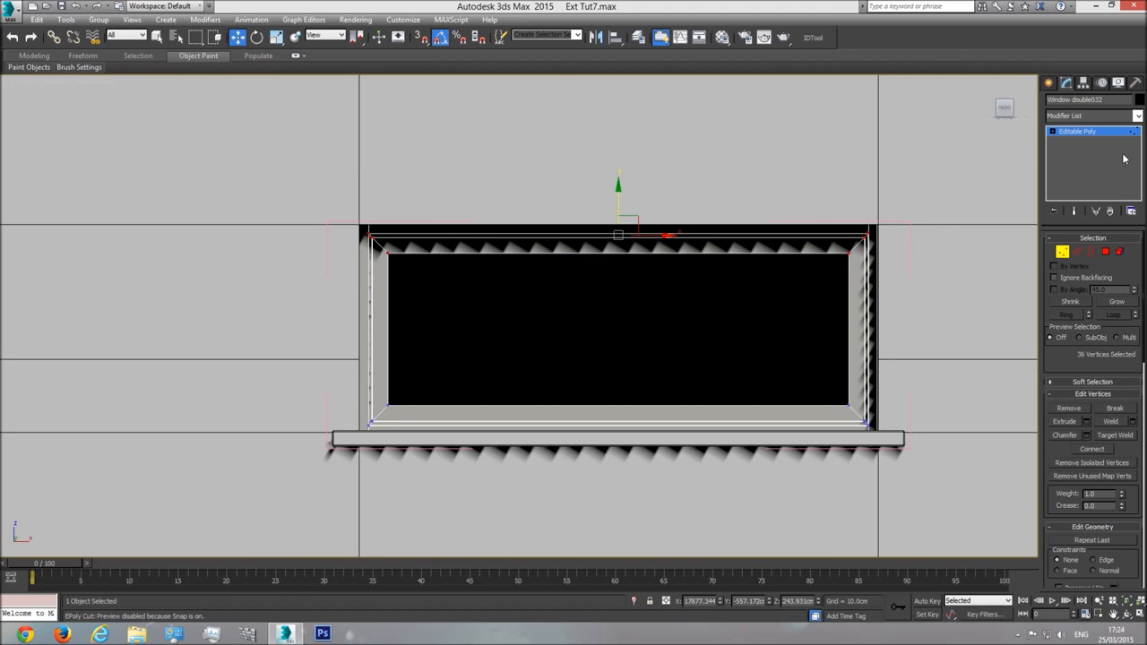
pyautogui.click(1078, 132)
# Return to the perspective view around the fitted low window and close its group
pyautogui.press('p')
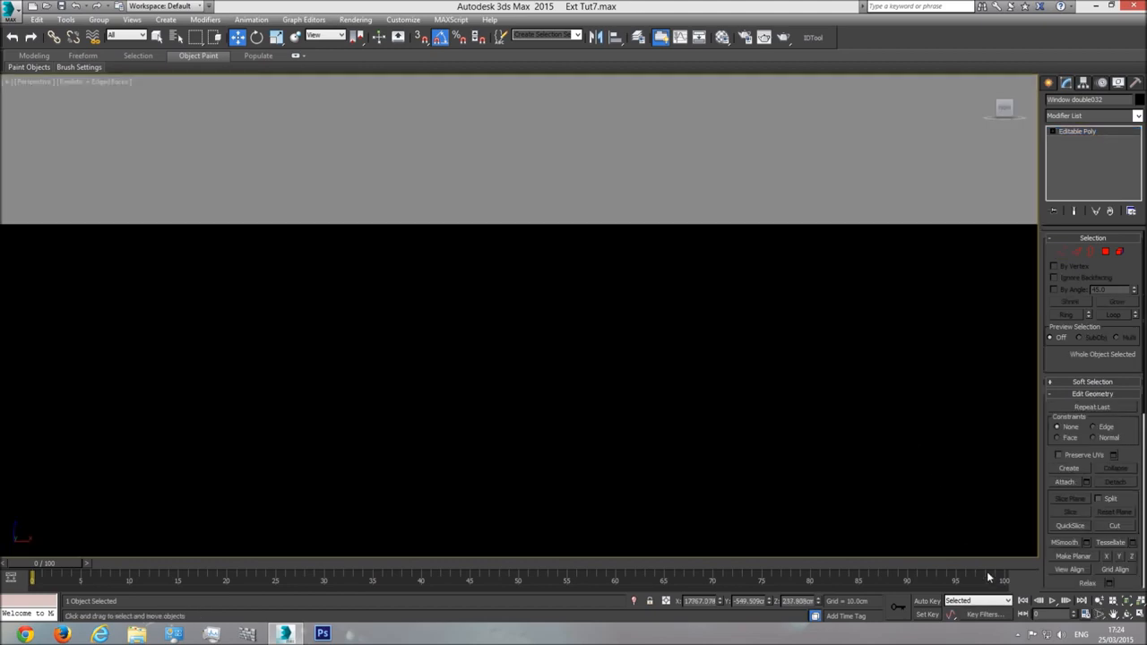
pyautogui.click(1128, 603)
pyautogui.click(1127, 615)
pyautogui.moveTo(542, 338); pyautogui.dragTo(587, 380)
pyautogui.scroll(-6, 584, 352)
pyautogui.press('w')
pyautogui.click(101, 22)
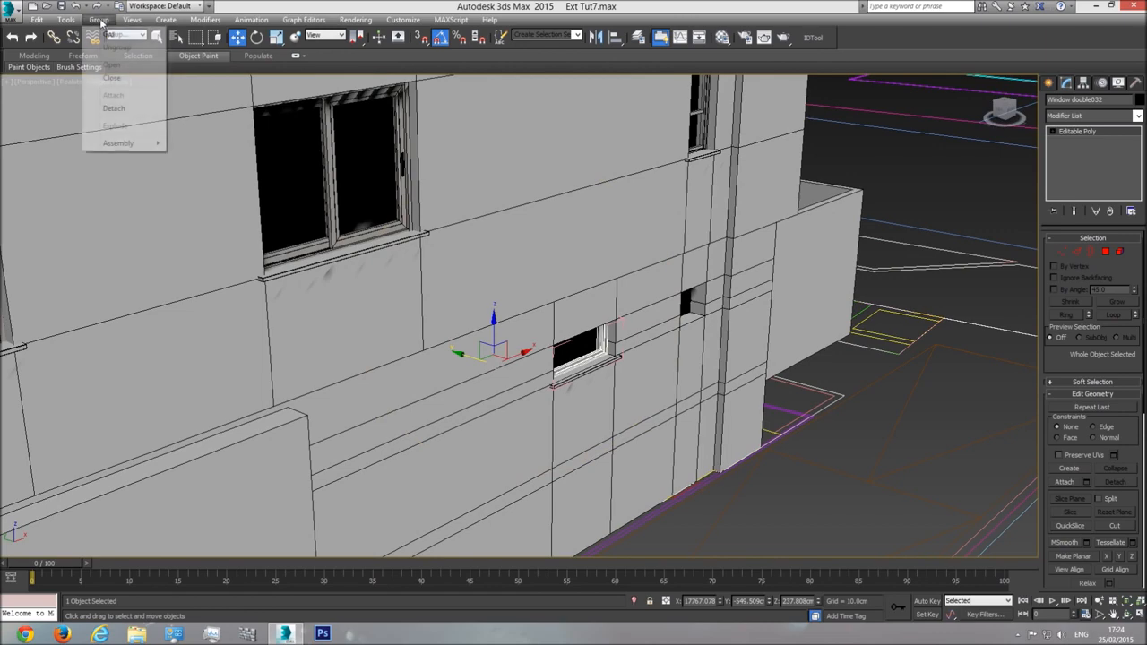
pyautogui.click(120, 78)
pyautogui.moveTo(611, 351); pyautogui.dragTo(478, 362, button='middle')
pyautogui.scroll(-4, 572, 317)
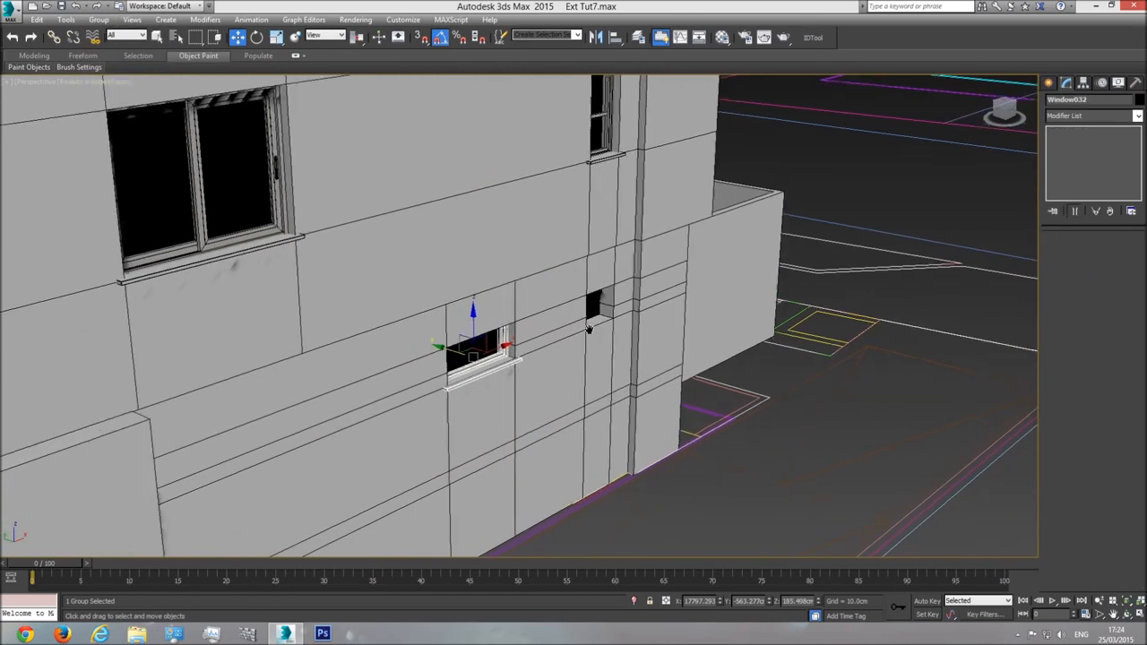
pyautogui.scroll(6, 558, 339)
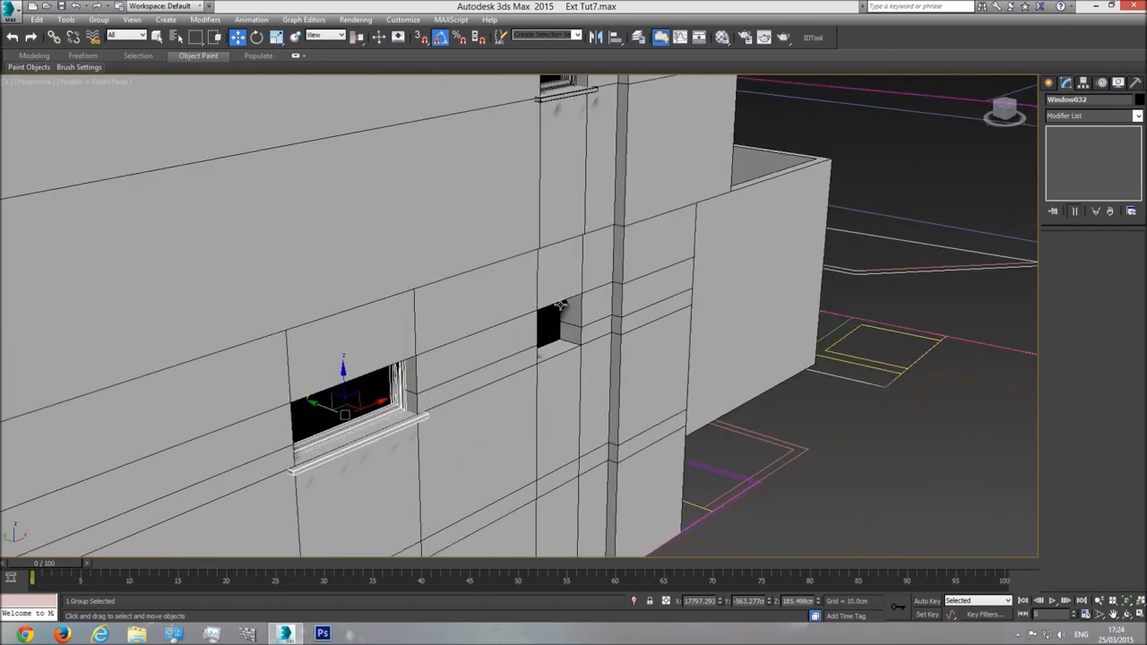
# Copy the fitted low window group to the smaller low opening beside it, aligning its left edge with the opening
pyautogui.press('f')
pyautogui.moveTo(678, 387); pyautogui.dragTo(468, 366, button='middle')
pyautogui.scroll(-5, 468, 365)
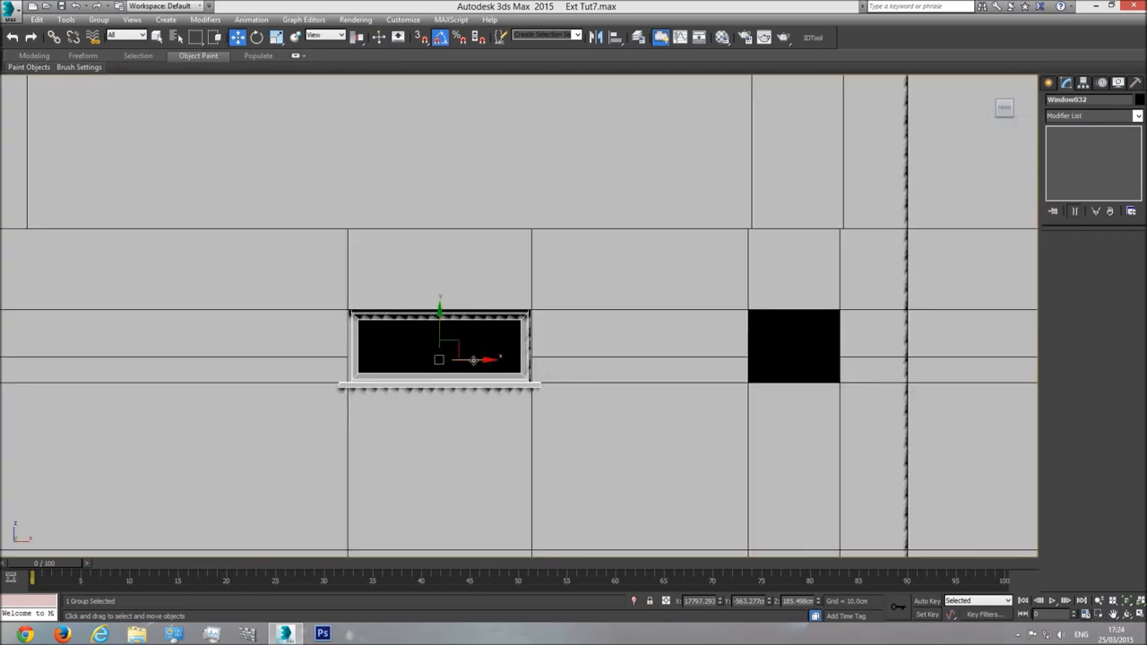
pyautogui.moveTo(477, 359)
pyautogui.keyDown('shift'); pyautogui.mouseDown()
pyautogui.moveTo(847, 360)
pyautogui.moveTo(882, 368)
pyautogui.moveTo(873, 392)
pyautogui.mouseUp(); pyautogui.keyUp('shift')
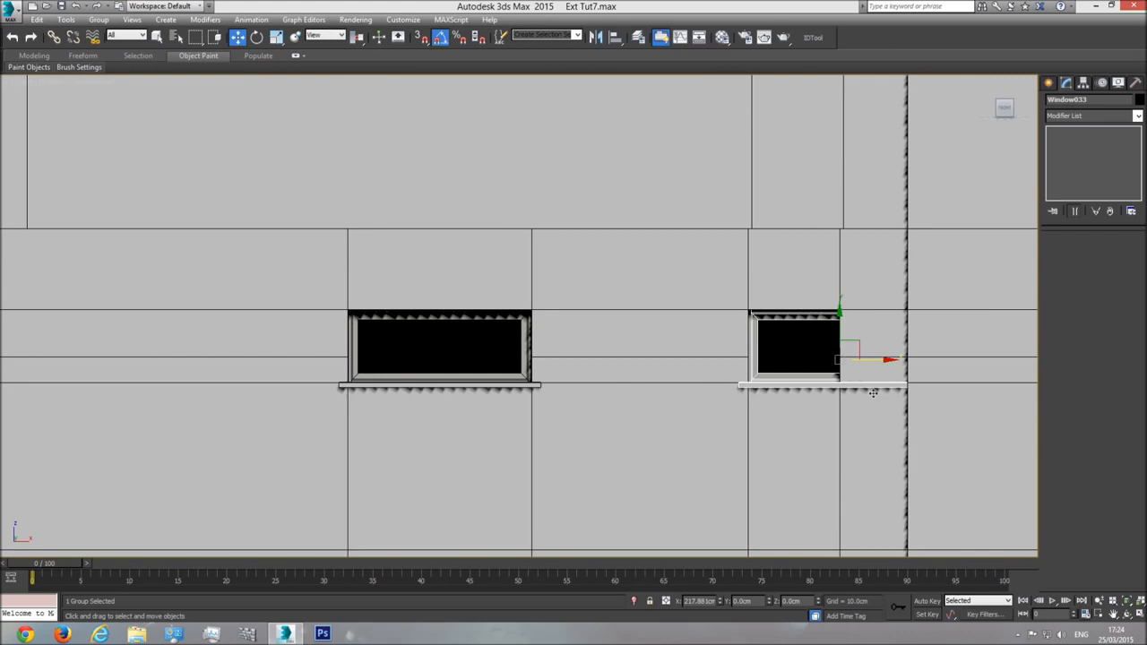
pyautogui.click(578, 365)
# Open the copied window group and move the frame's right-side vertices inward to fit the opening's right edge
pyautogui.click(98, 19)
pyautogui.click(114, 47)
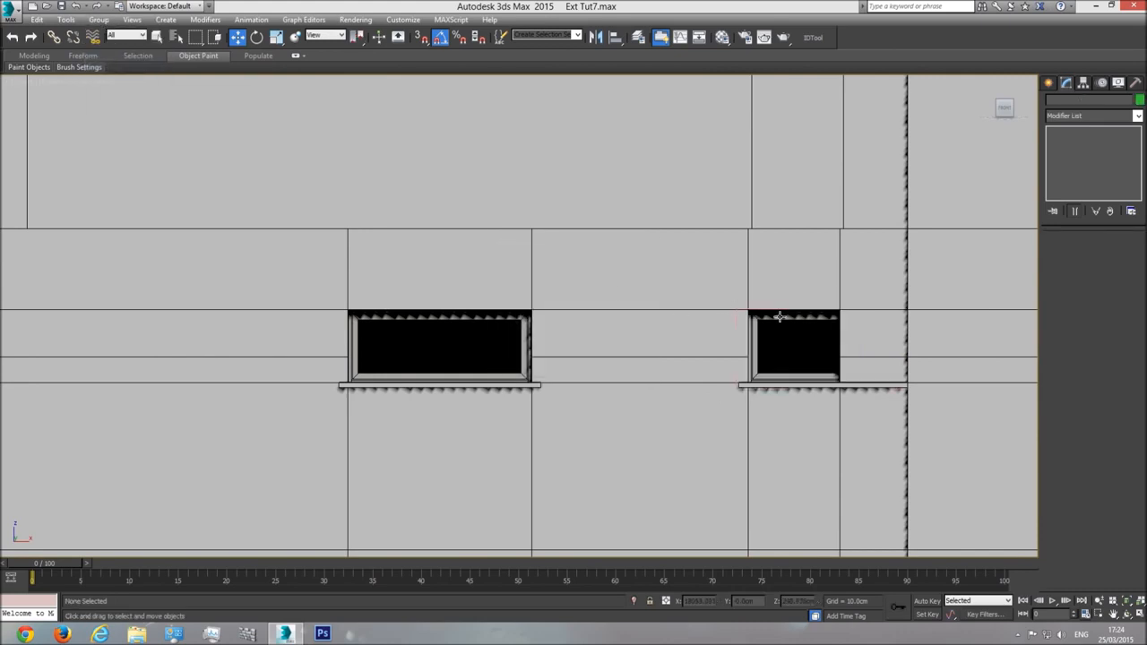
pyautogui.click(813, 332)
pyautogui.moveTo(814, 333); pyautogui.dragTo(500, 325, button='middle')
pyautogui.click(1062, 252)
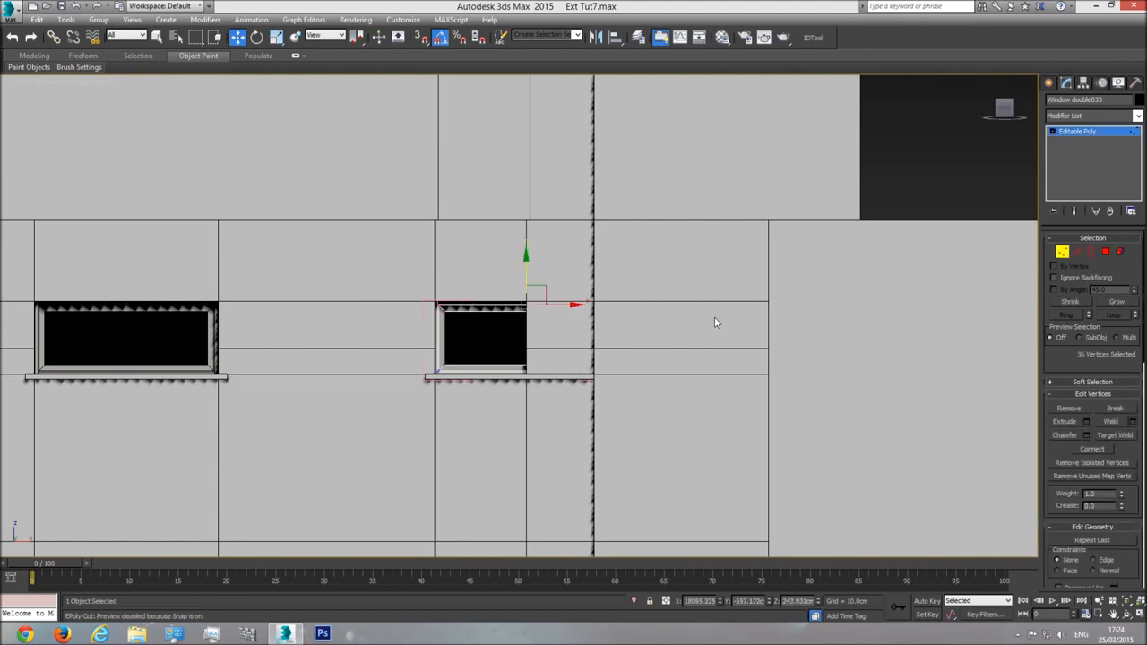
pyautogui.press('F3')
pyautogui.moveTo(607, 383); pyautogui.dragTo(602, 392)
pyautogui.press('F3')
pyautogui.scroll(3, 603, 342)
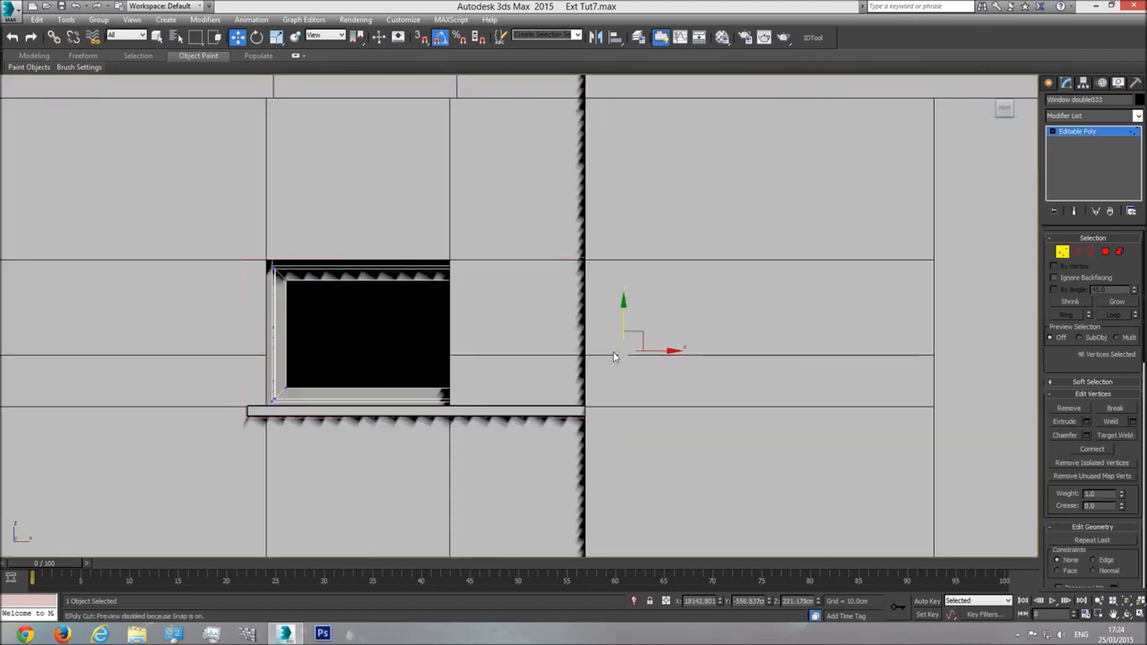
pyautogui.moveTo(661, 350); pyautogui.dragTo(479, 361)
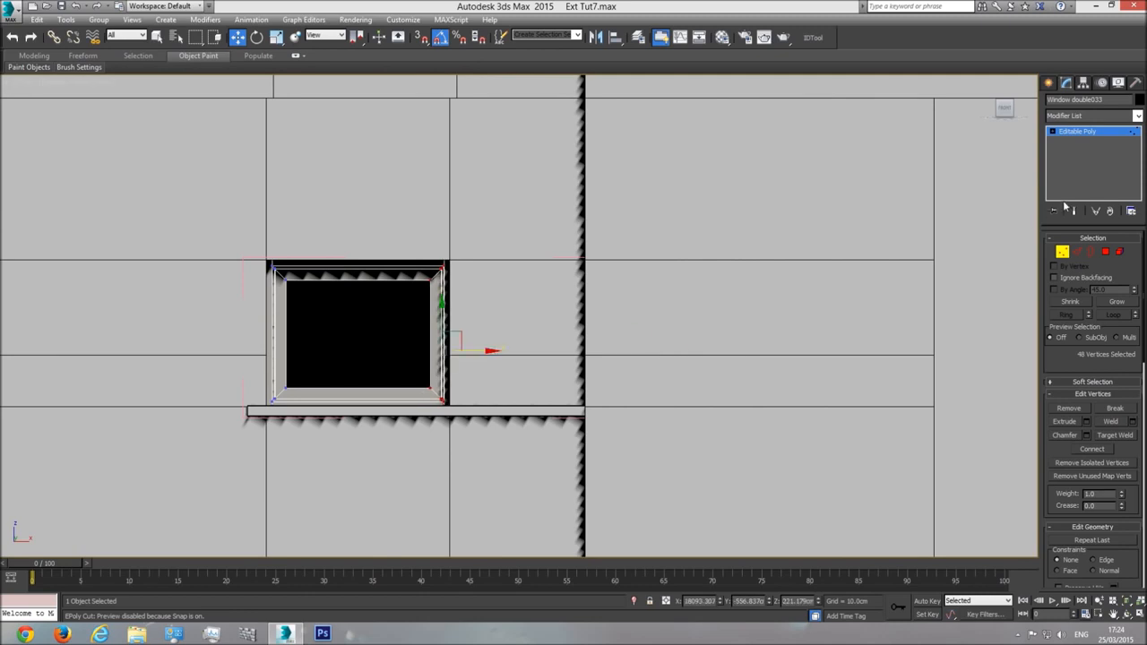
# Shorten the copied window's ledge by moving its right-end vertices to just beyond the opening's right edge
pyautogui.click(1109, 130)
pyautogui.click(535, 410)
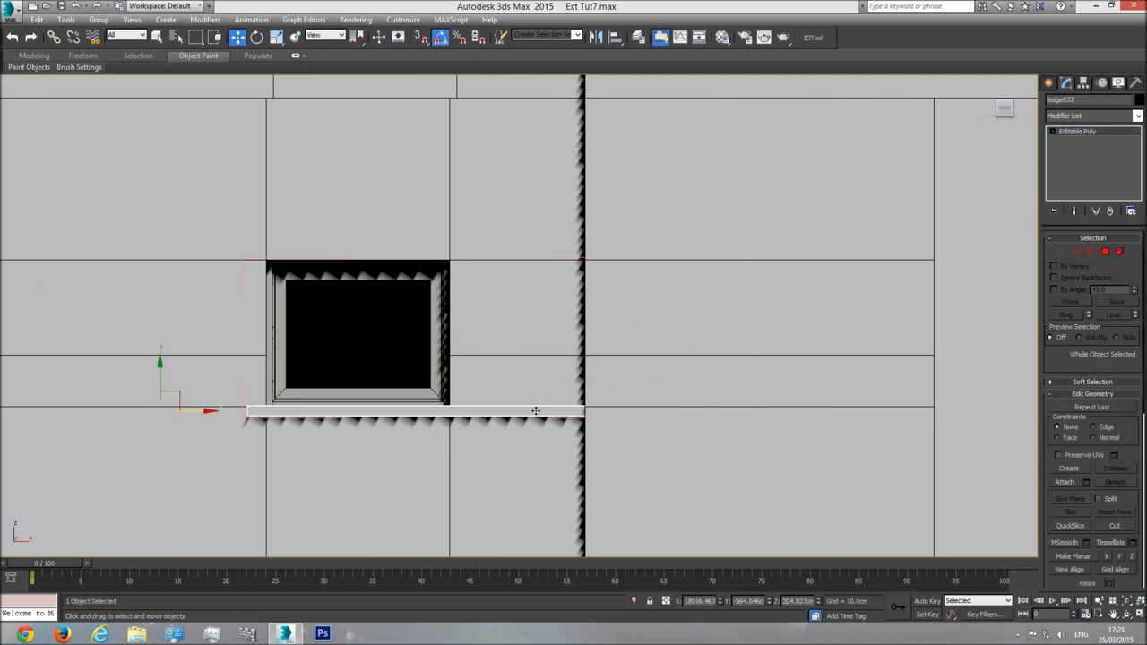
pyautogui.click(1064, 251)
pyautogui.moveTo(696, 332); pyautogui.dragTo(612, 476)
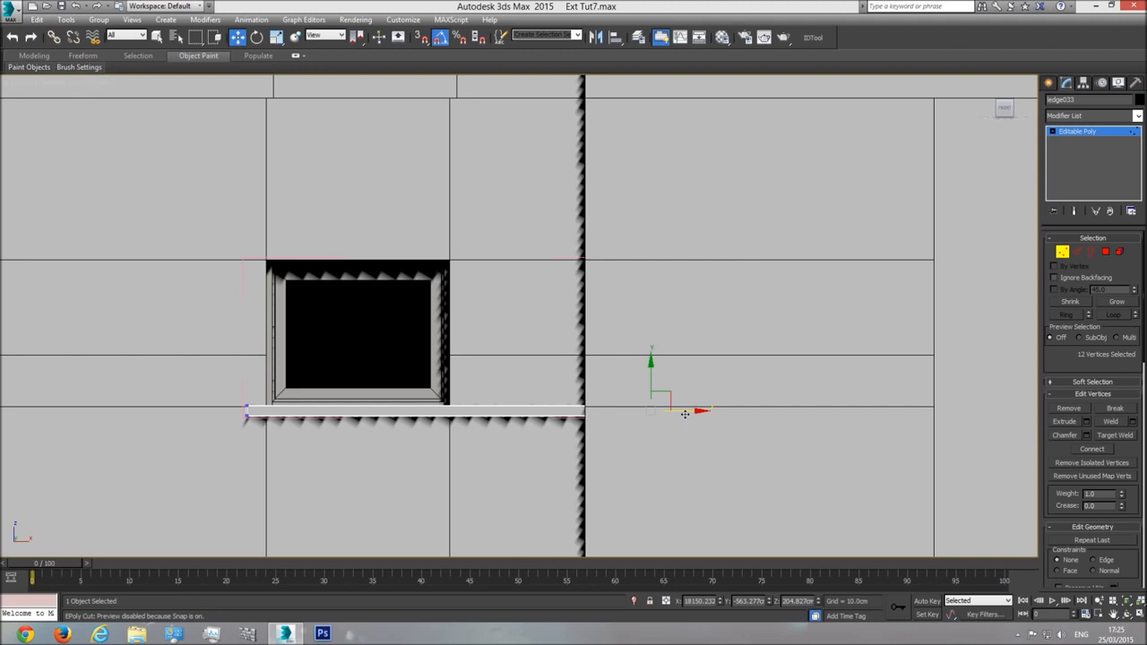
pyautogui.moveTo(601, 421); pyautogui.dragTo(506, 426)
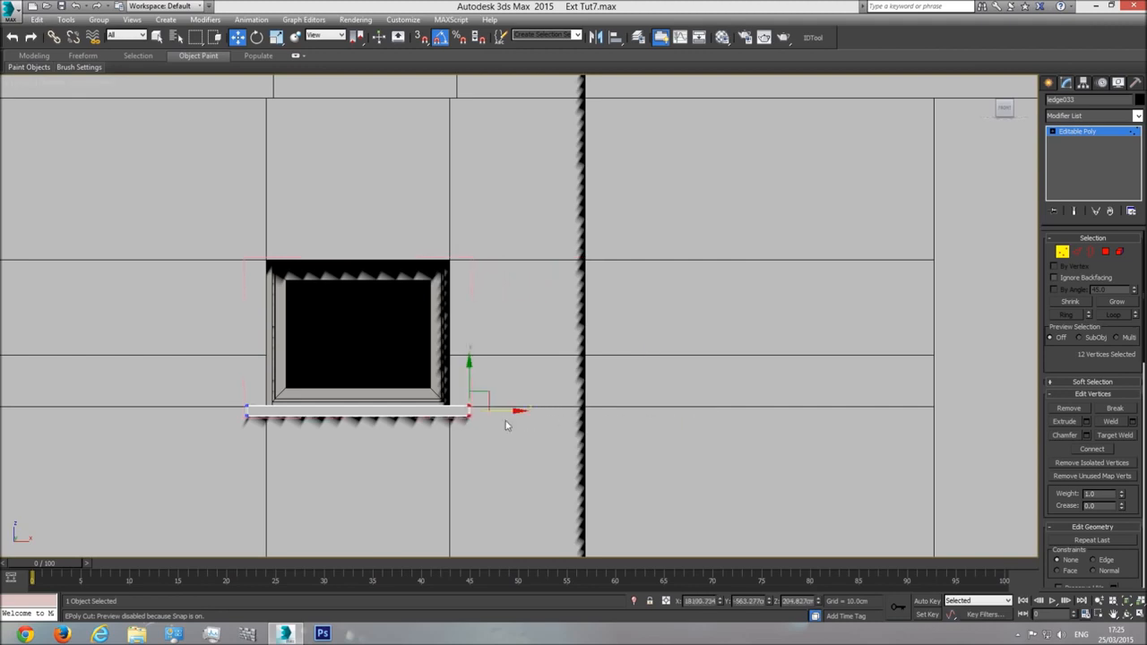
pyautogui.click(1071, 133)
# Return to the perspective view around the fitted small window and close its group
pyautogui.press('p')
pyautogui.click(1127, 602)
pyautogui.click(1127, 615)
pyautogui.moveTo(490, 309); pyautogui.dragTo(509, 340)
pyautogui.scroll(-6, 537, 325)
pyautogui.click(98, 19)
pyautogui.click(111, 78)
# Set the perspective view's shading to Shaded + Edged Faces, with the upper-floor side windows in view
pyautogui.moveTo(472, 294); pyautogui.dragTo(769, 404)
pyautogui.scroll(4, 582, 350)
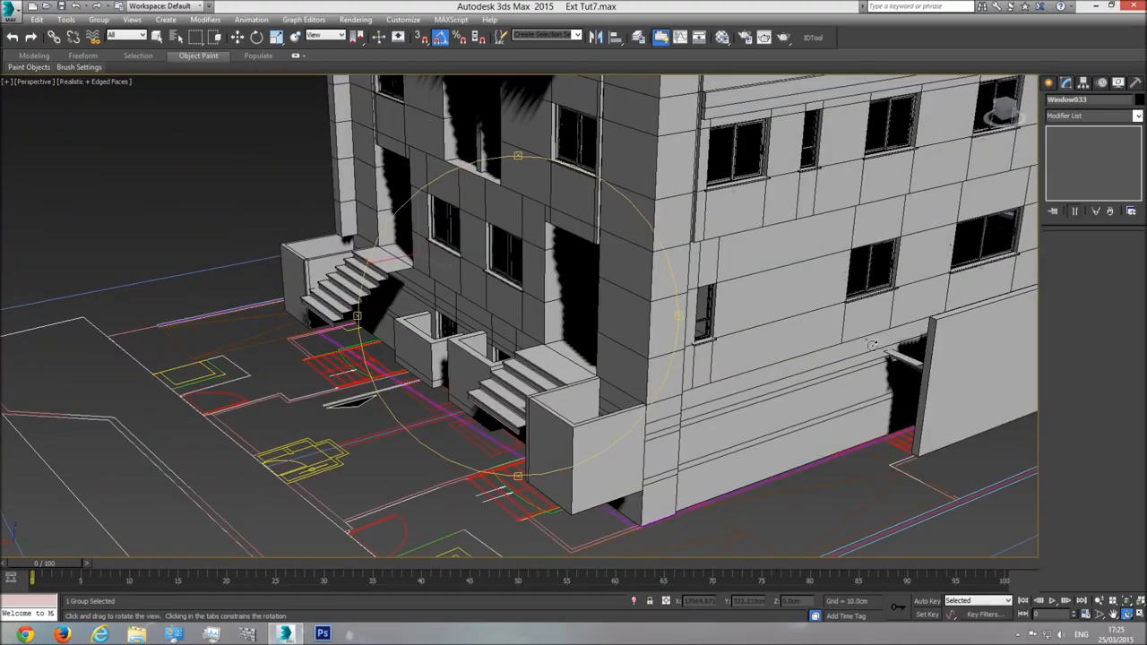
pyautogui.moveTo(538, 367)
pyautogui.mouseDown()
pyautogui.moveTo(647, 361)
pyautogui.moveTo(402, 248)
pyautogui.moveTo(443, 309)
pyautogui.moveTo(486, 299)
pyautogui.moveTo(475, 325)
pyautogui.moveTo(506, 344)
pyautogui.moveTo(468, 341)
pyautogui.moveTo(509, 339)
pyautogui.moveTo(572, 222)
pyautogui.moveTo(477, 279)
pyautogui.mouseUp()
pyautogui.click(140, 113)
pyautogui.moveTo(491, 354); pyautogui.dragTo(528, 334)
pyautogui.press('w')
# Copy the small upper-floor window group along the side wall out past the building's front corner
pyautogui.click(255, 189)
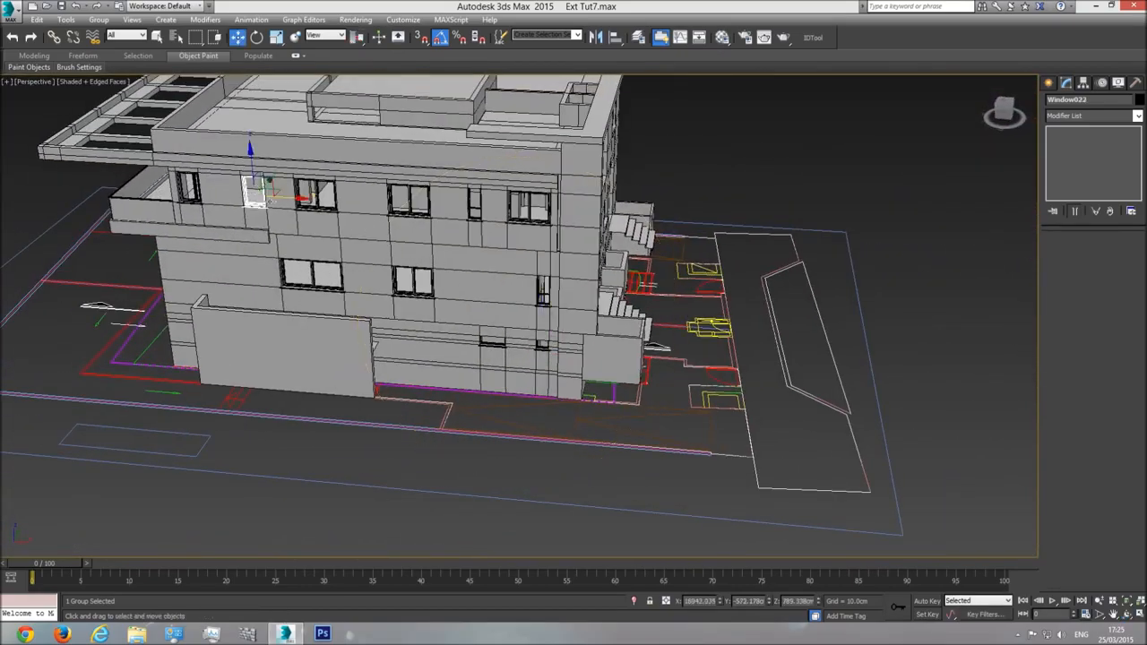
pyautogui.keyDown('shift'); pyautogui.moveTo(285, 199); pyautogui.dragTo(706, 221); pyautogui.keyUp('shift')
pyautogui.click(574, 366)
pyautogui.click(1127, 614)
pyautogui.moveTo(611, 302)
pyautogui.mouseDown()
pyautogui.moveTo(567, 301)
pyautogui.moveTo(526, 267)
pyautogui.mouseUp()
pyautogui.scroll(5, 526, 267)
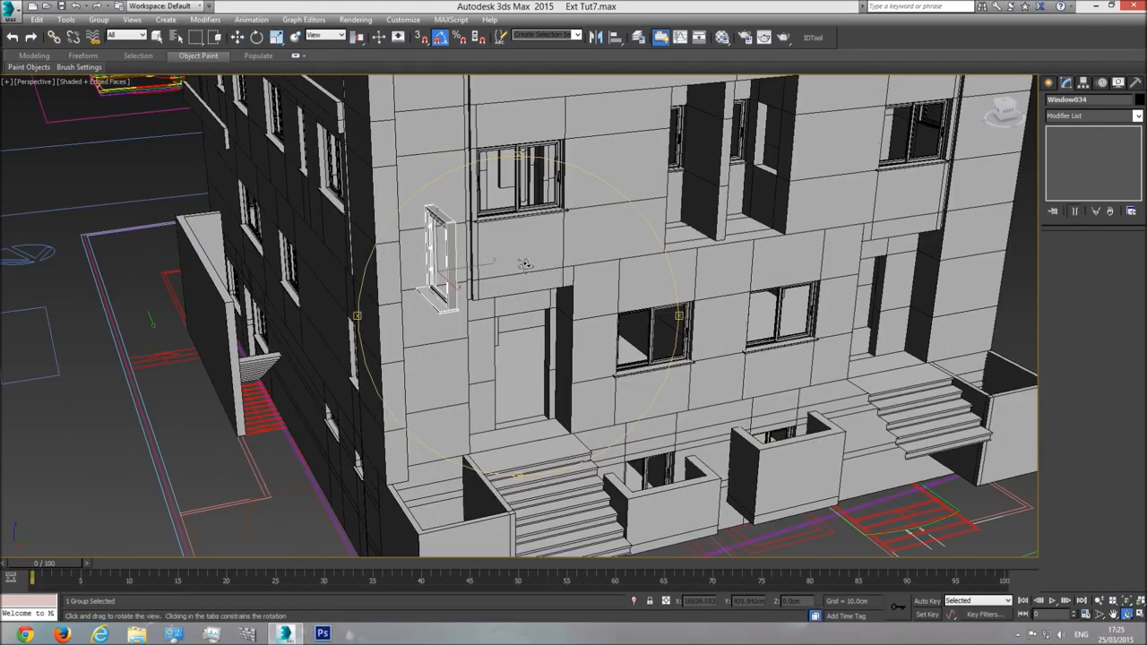
pyautogui.click(257, 38)
pyautogui.moveTo(425, 287); pyautogui.dragTo(477, 290)
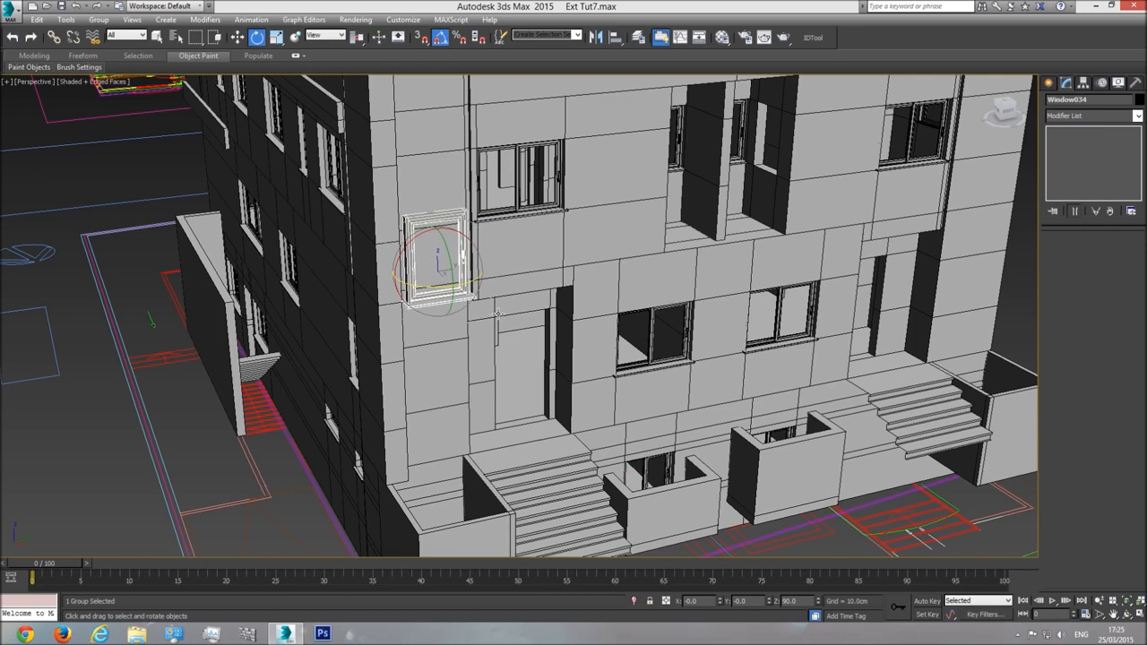
pyautogui.hotkey('ctrl', 'z')
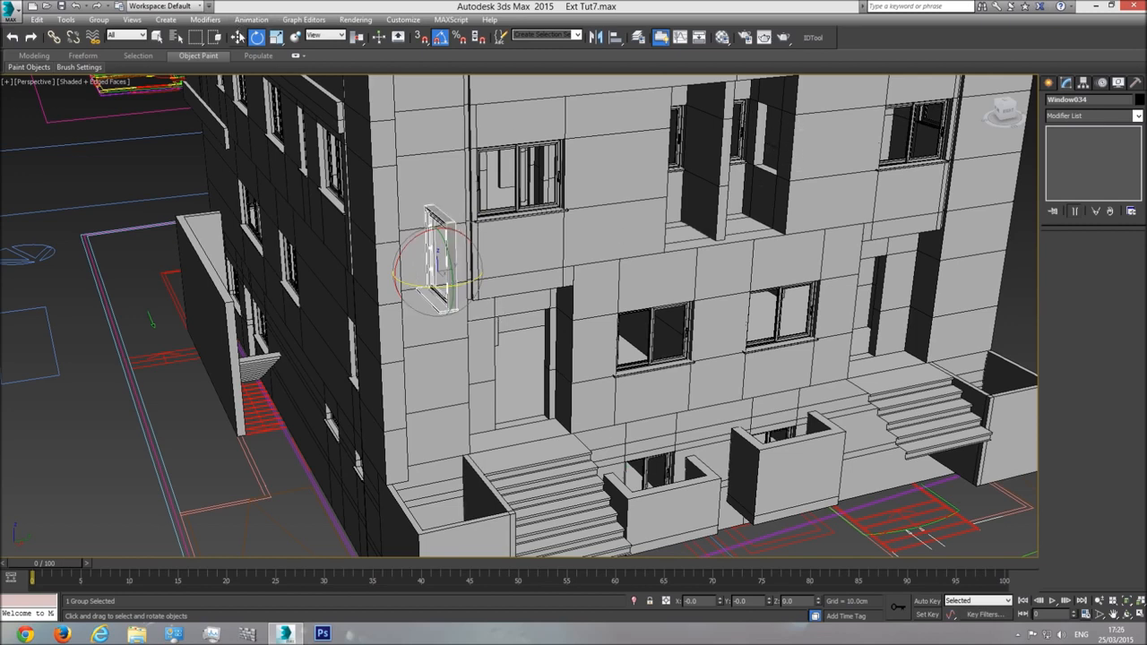
# Move the copied window into the opening in the side wall of the upper-floor front recess
pyautogui.press('w')
pyautogui.moveTo(459, 275); pyautogui.dragTo(796, 157)
pyautogui.scroll(4, 794, 157)
pyautogui.moveTo(794, 157); pyautogui.dragTo(703, 305, button='middle')
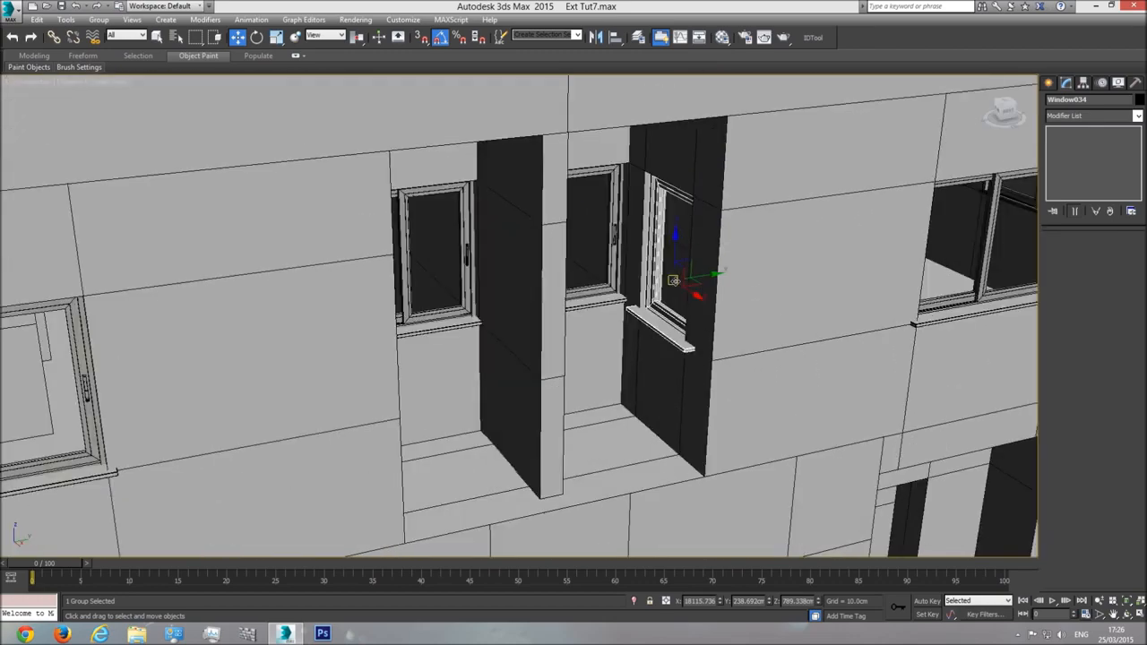
pyautogui.scroll(2, 699, 309)
pyautogui.click(1128, 614)
pyautogui.moveTo(617, 364); pyautogui.dragTo(639, 367)
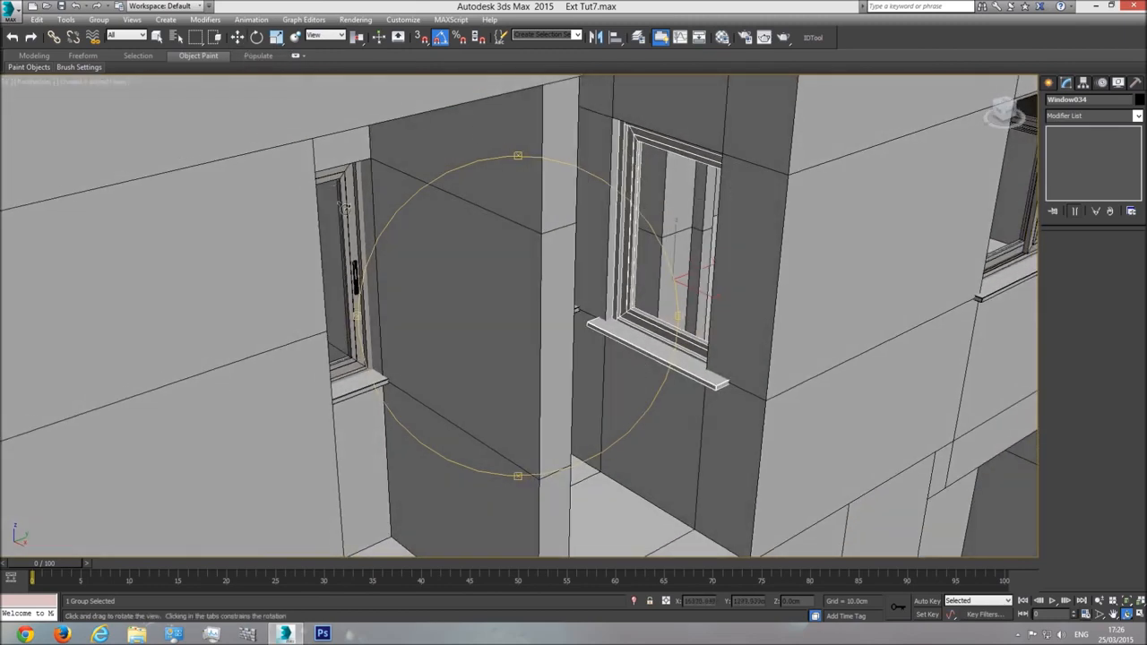
# Hide the Plan group overlapping the copied window in the wireframe top view
pyautogui.press('t')
pyautogui.moveTo(594, 346); pyautogui.dragTo(281, 350, button='middle')
pyautogui.scroll(-5, 282, 350)
pyautogui.moveTo(560, 332); pyautogui.dragTo(265, 327, button='middle')
pyautogui.scroll(-1, 265, 327)
pyautogui.moveTo(819, 323); pyautogui.dragTo(484, 320, button='middle')
pyautogui.scroll(4, 480, 320)
pyautogui.scroll(3, 456, 312)
pyautogui.press('F3')
pyautogui.scroll(6, 536, 285)
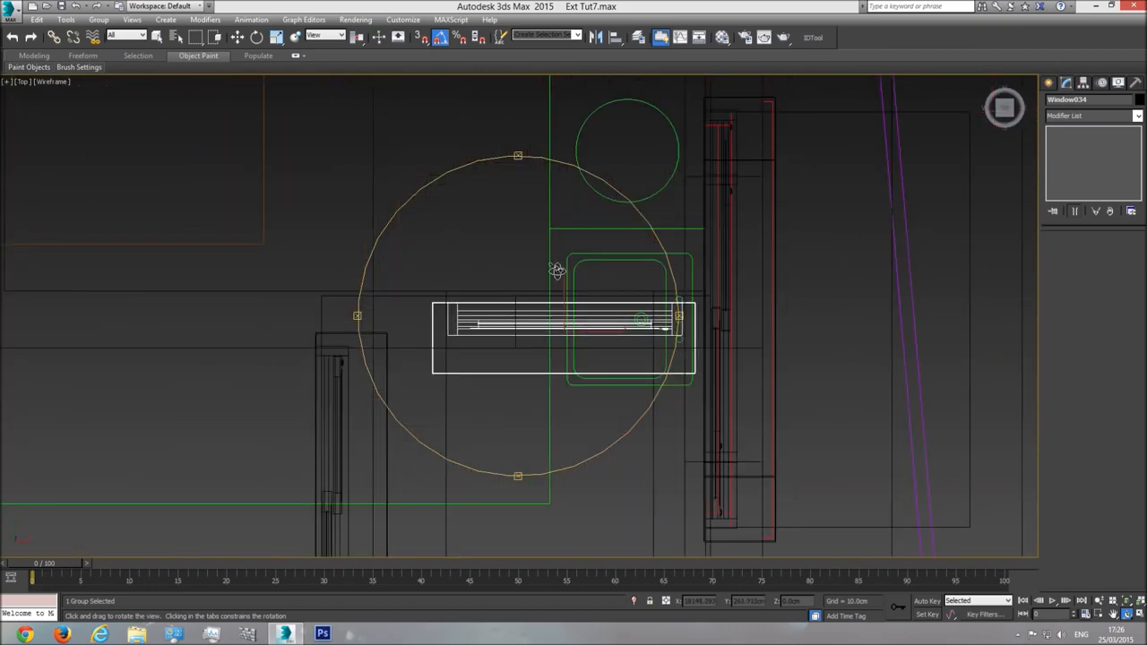
pyautogui.press('w')
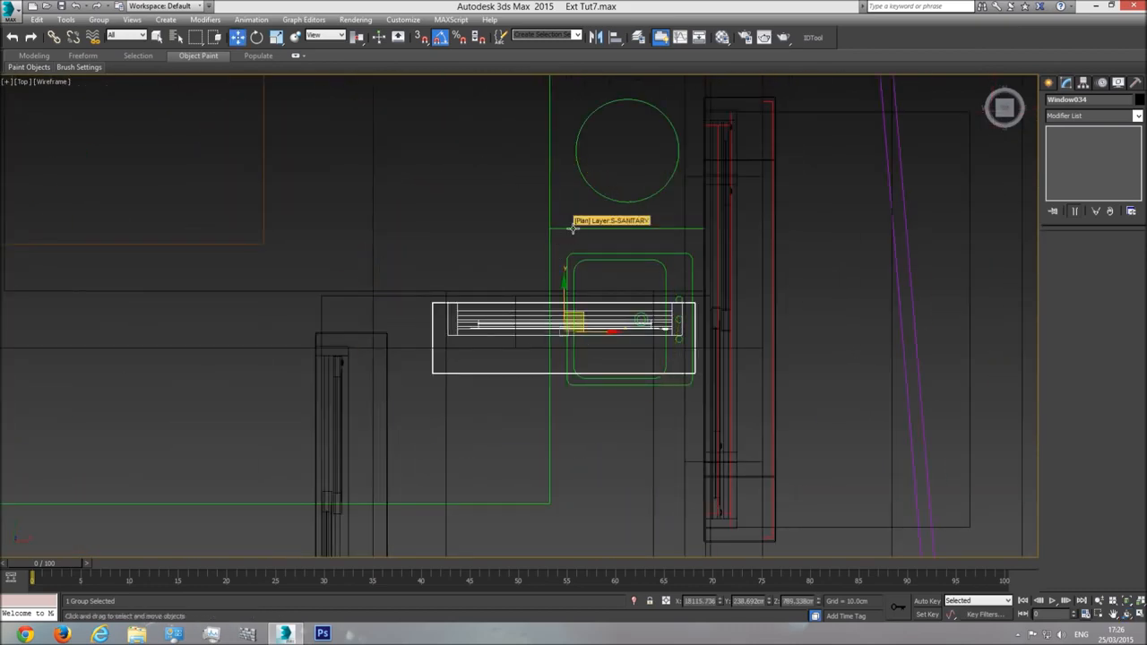
pyautogui.click(573, 228)
pyautogui.rightClick(573, 228)
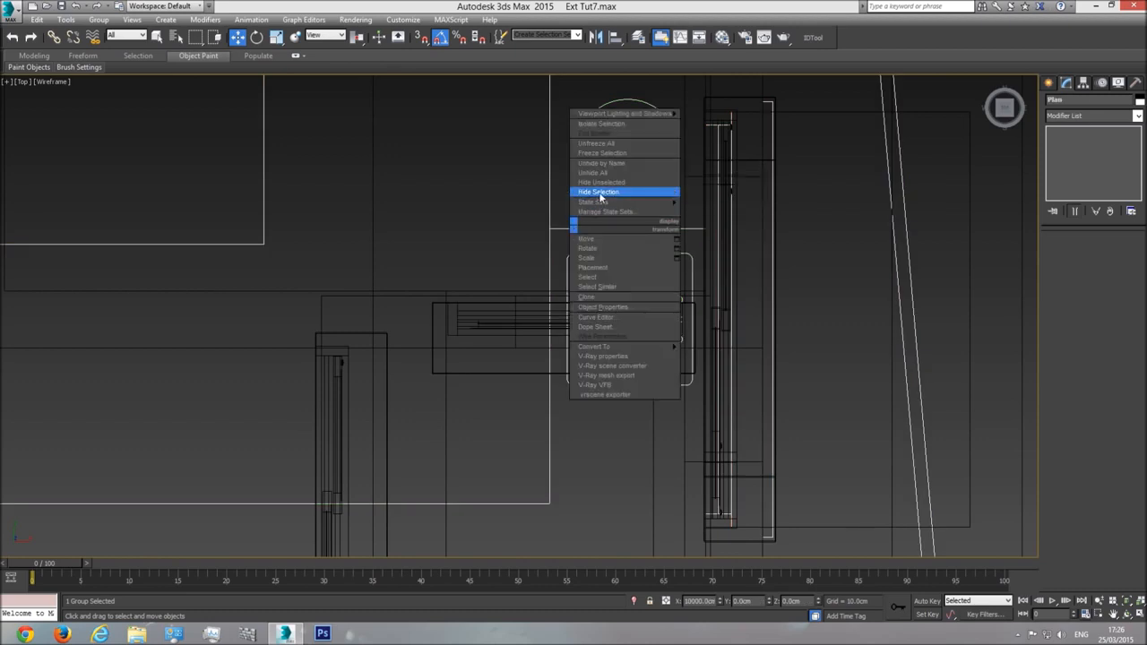
pyautogui.click(598, 192)
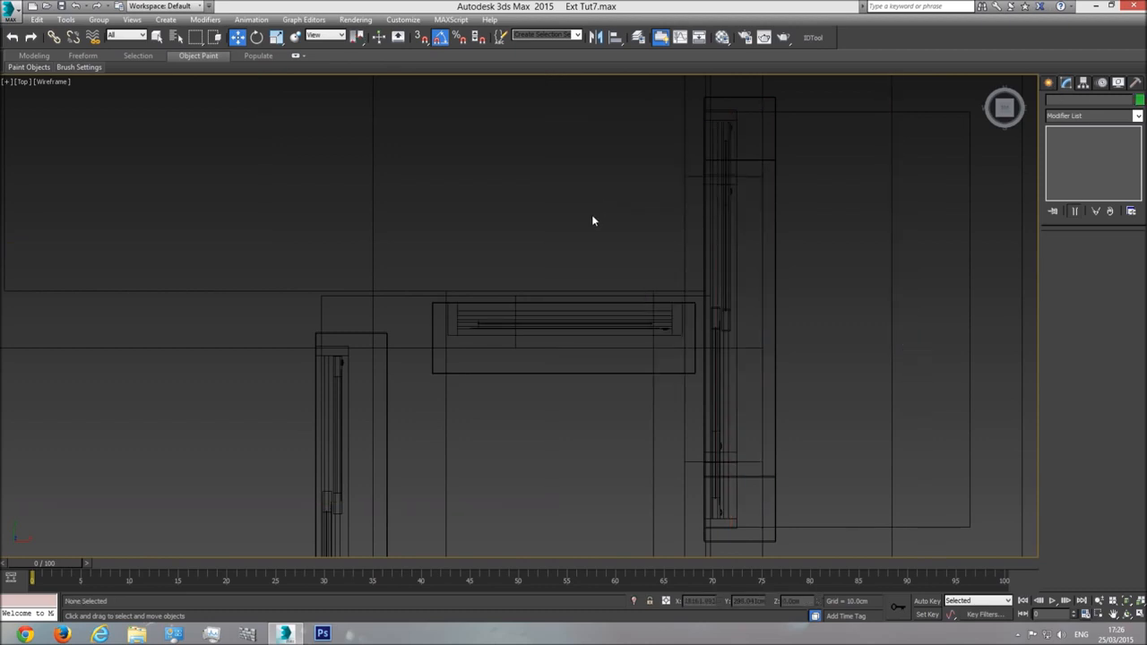
# Align the window's left frame edge with the recess opening and move the frame's right-end vertices in to the opening's right edge
pyautogui.click(547, 326)
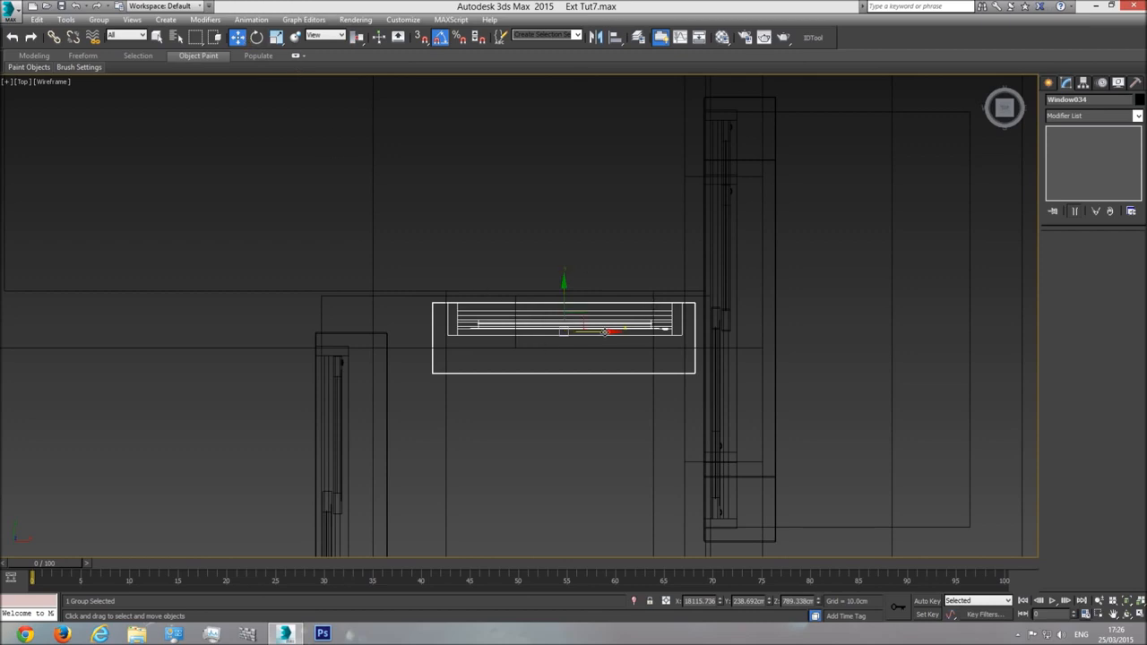
pyautogui.moveTo(603, 332); pyautogui.dragTo(601, 333)
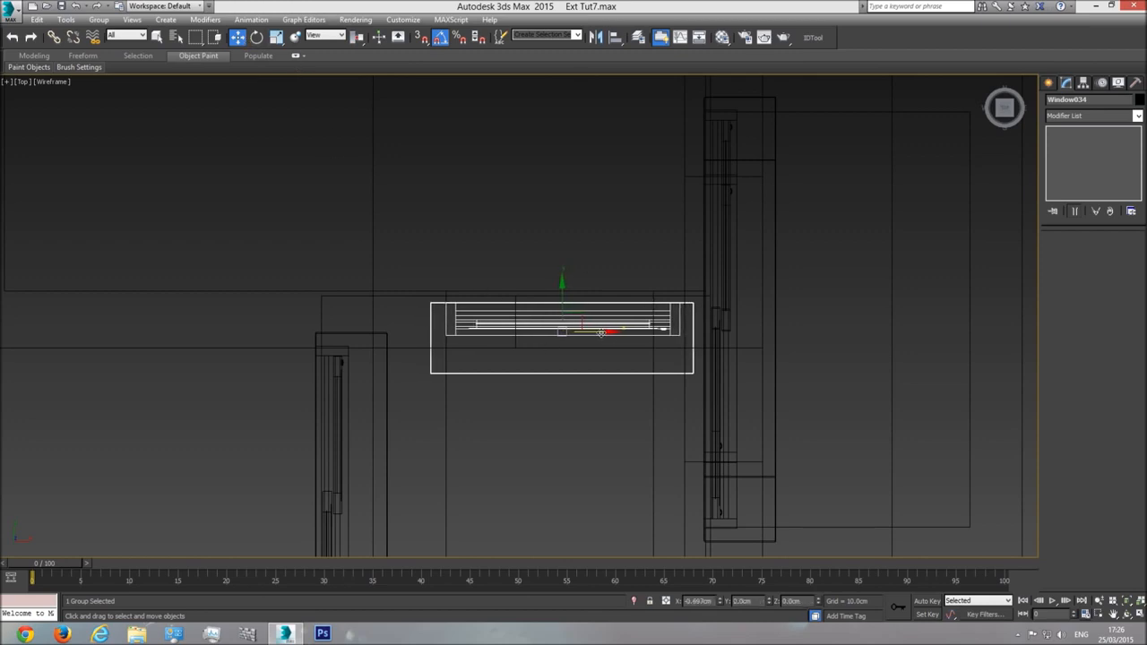
pyautogui.click(98, 19)
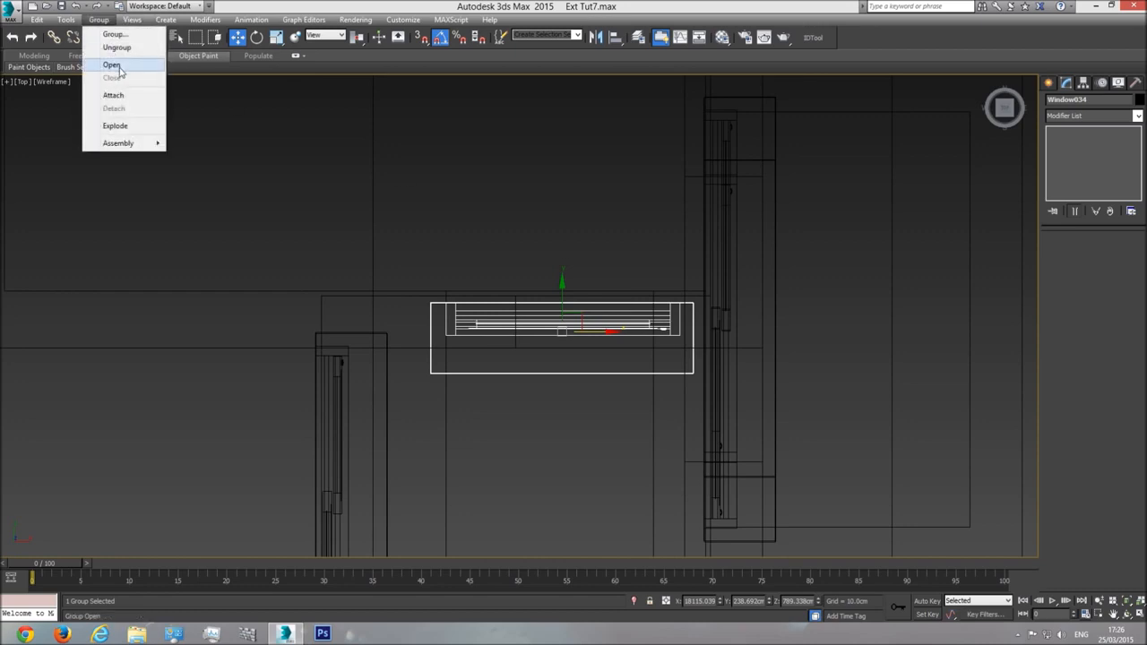
pyautogui.click(109, 70)
pyautogui.click(573, 324)
pyautogui.click(1061, 252)
pyautogui.moveTo(727, 243); pyautogui.dragTo(638, 352)
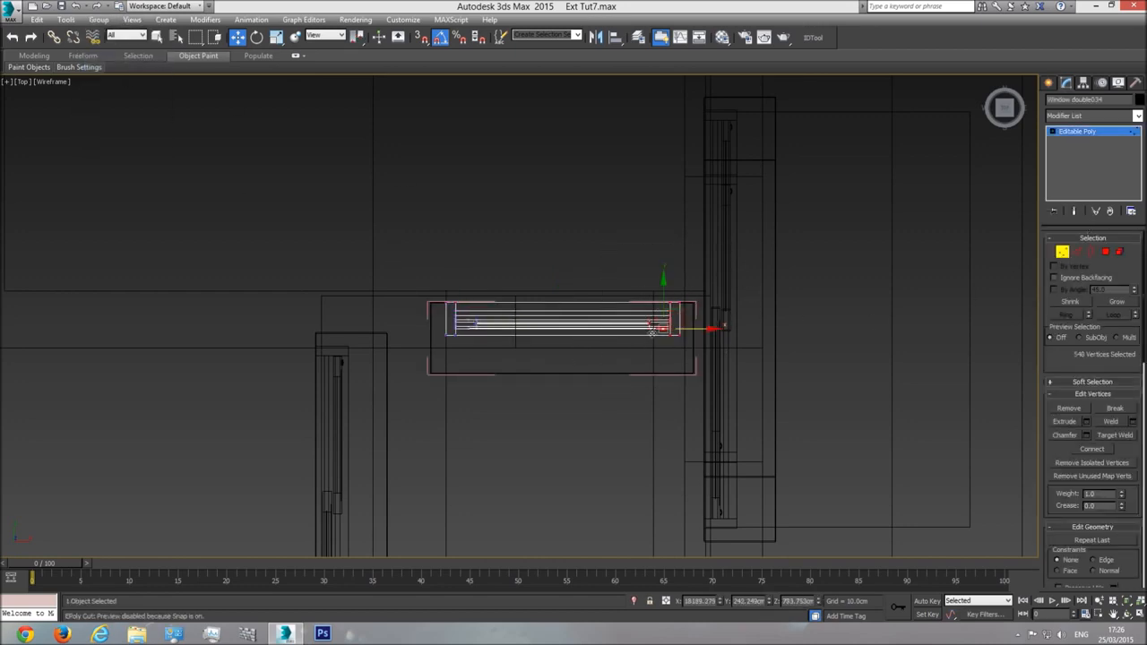
pyautogui.scroll(5, 673, 335)
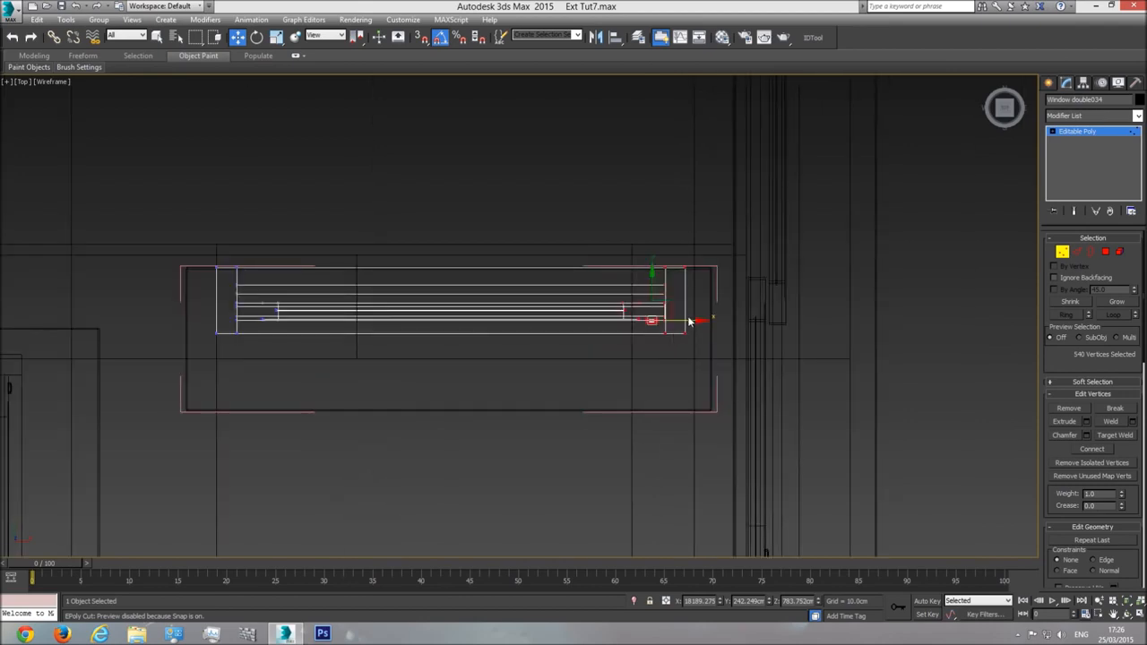
pyautogui.moveTo(691, 320); pyautogui.dragTo(637, 329)
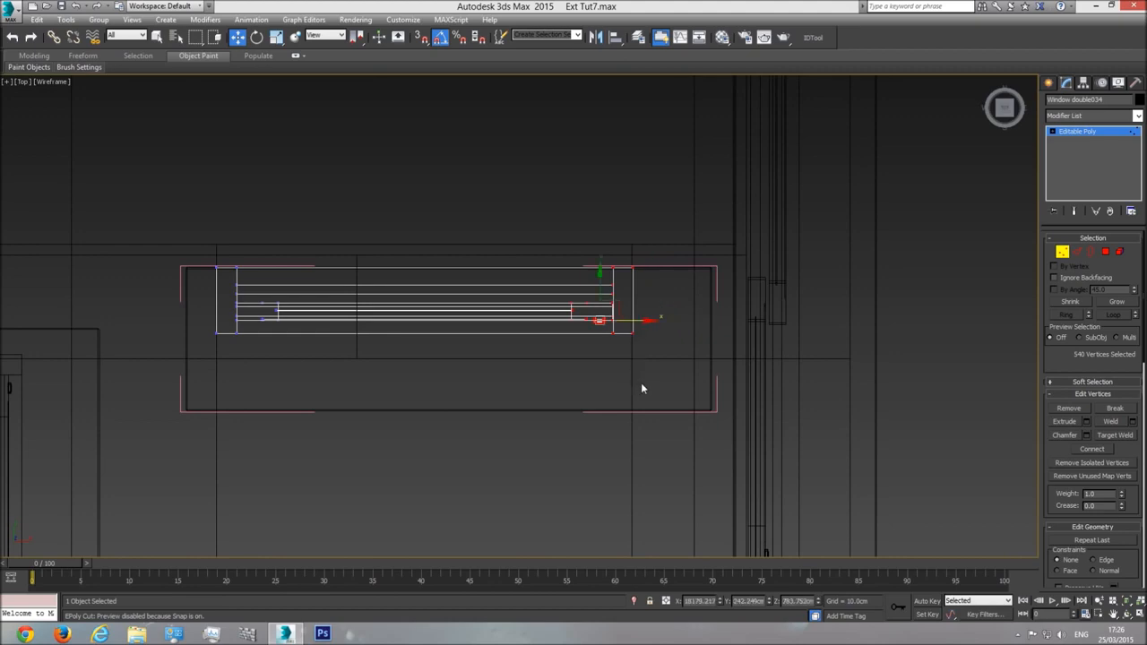
# Examine the narrowed window's handle and frame within the recess in perspective, and return to the wireframe top view
pyautogui.press('p')
pyautogui.hotkey('ctrl', 'r')
pyautogui.press('F3')
pyautogui.moveTo(542, 387); pyautogui.dragTo(562, 273)
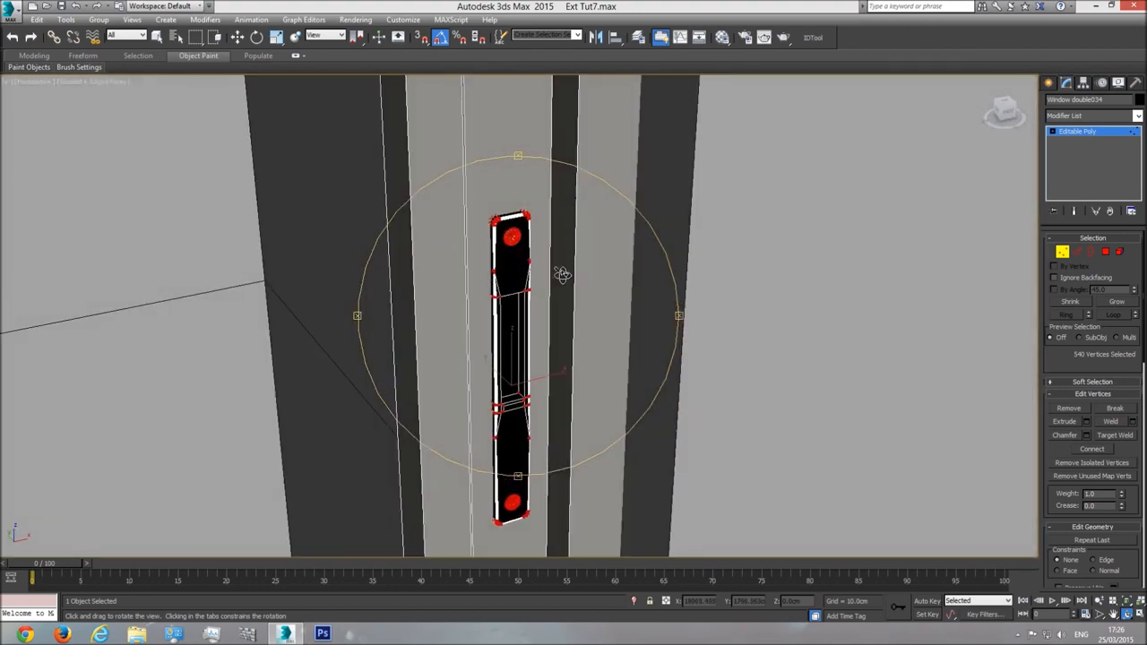
pyautogui.moveTo(601, 295); pyautogui.dragTo(469, 326)
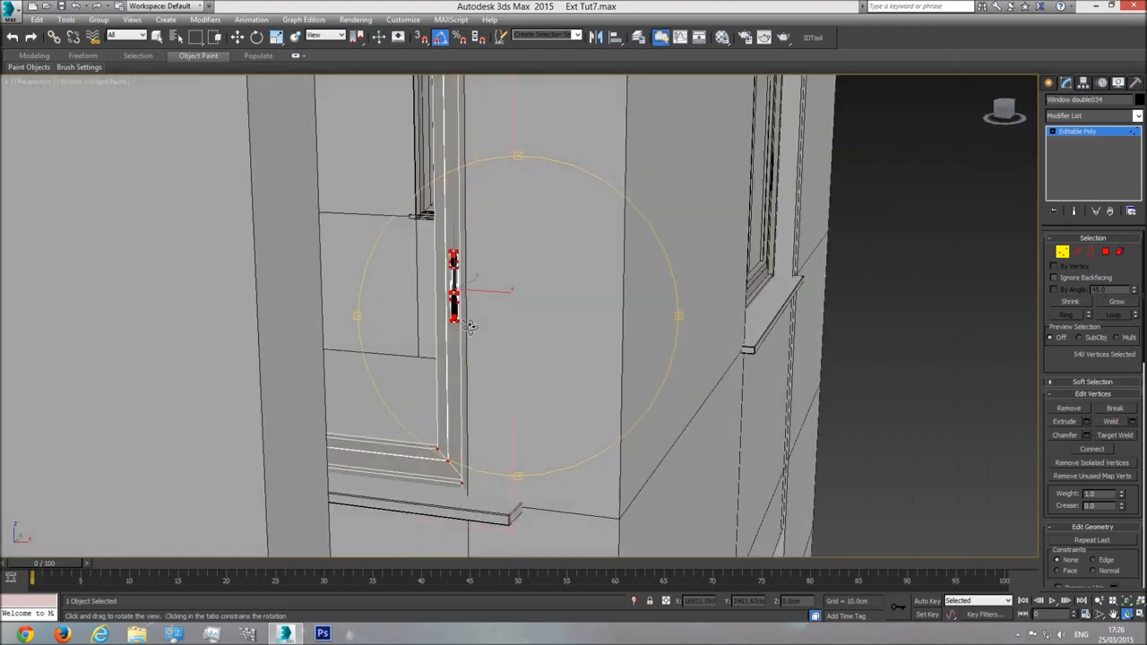
pyautogui.press('t')
pyautogui.press('F3')
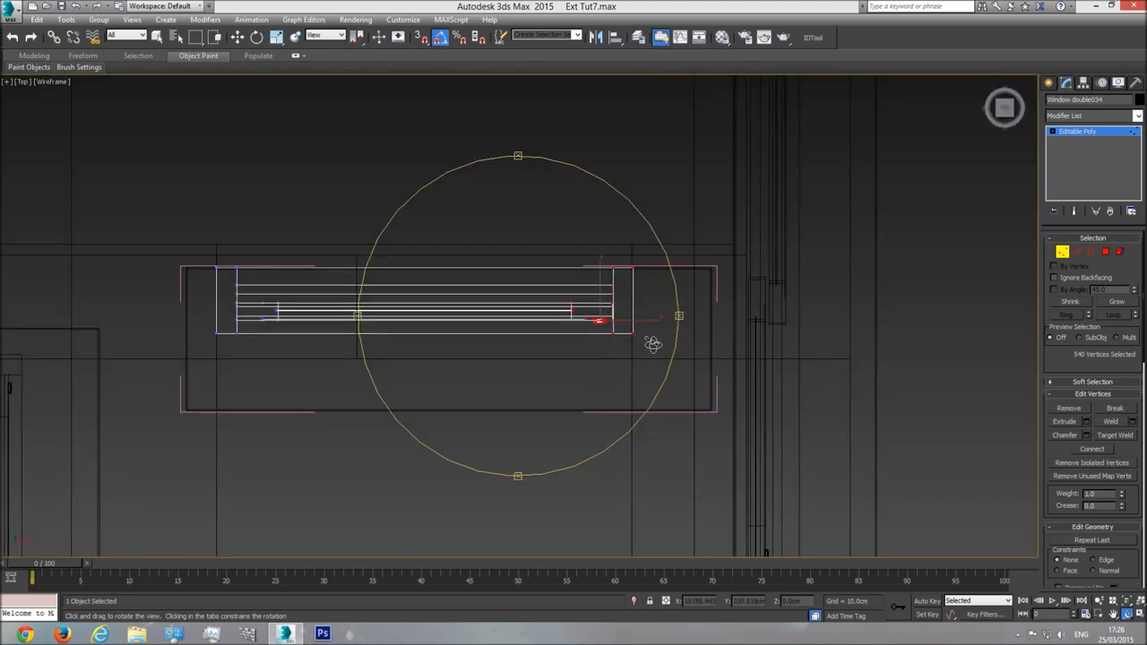
# Finish editing the frame's vertices and select the window's ledge inside the opened group for vertex editing
pyautogui.click(1096, 132)
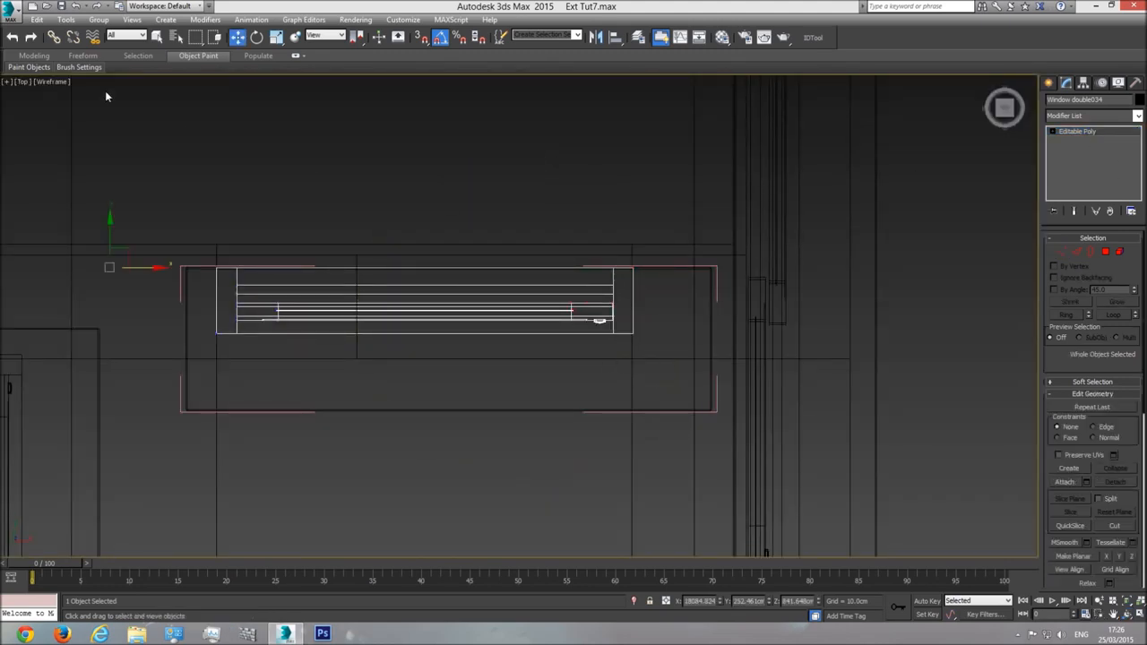
pyautogui.click(99, 20)
pyautogui.click(116, 79)
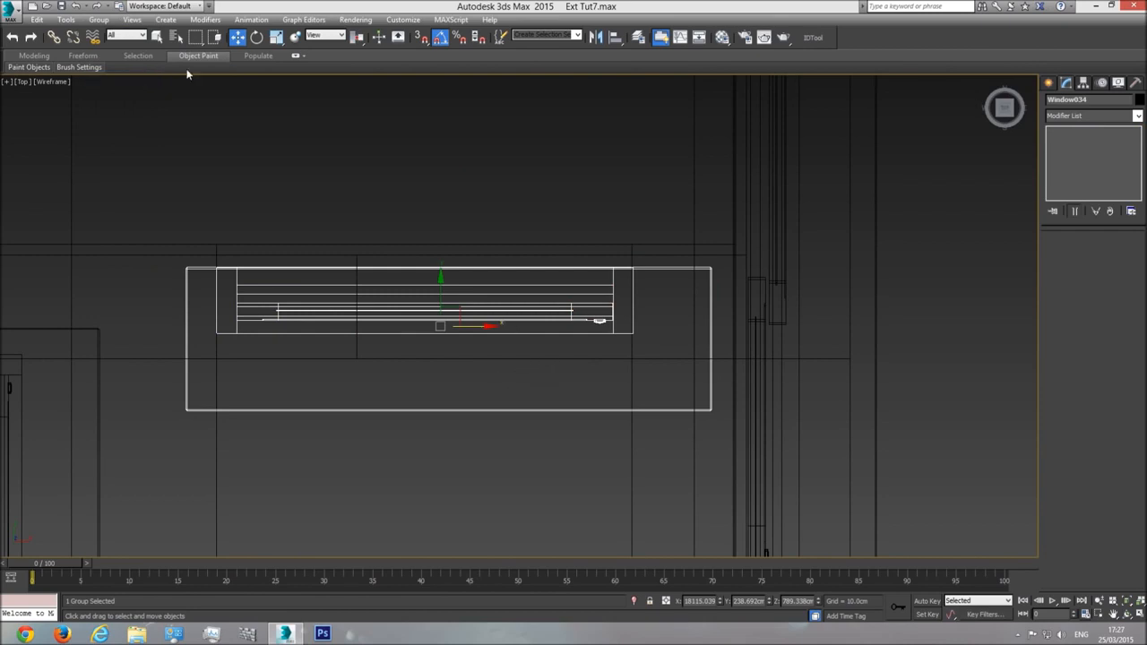
pyautogui.click(99, 20)
pyautogui.click(113, 66)
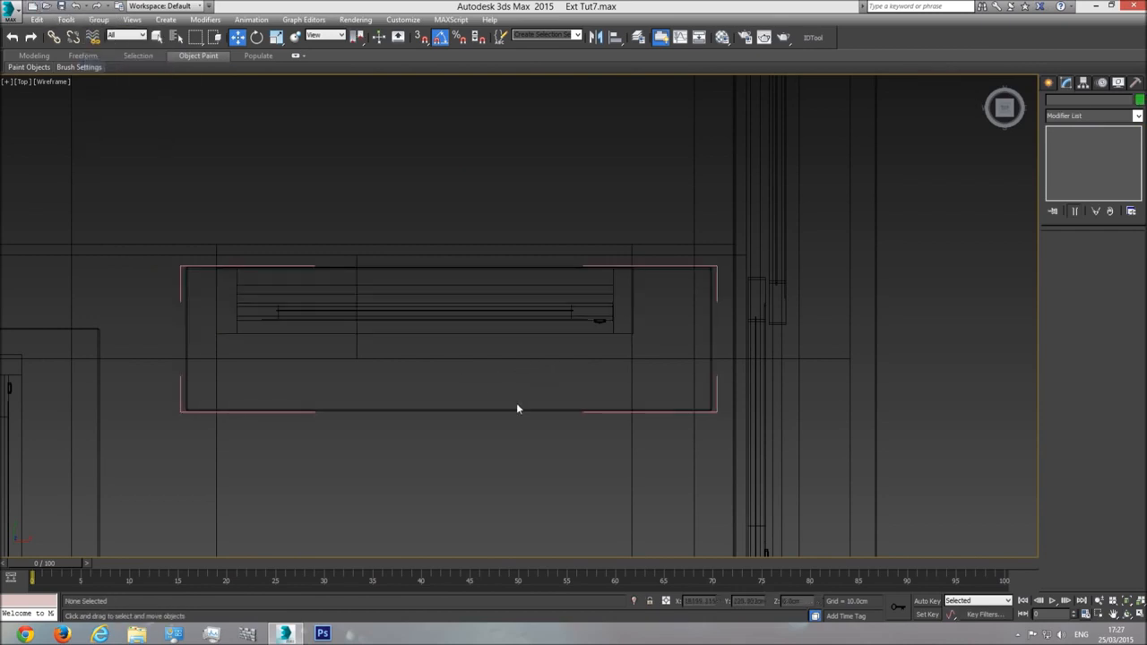
pyautogui.click(513, 409)
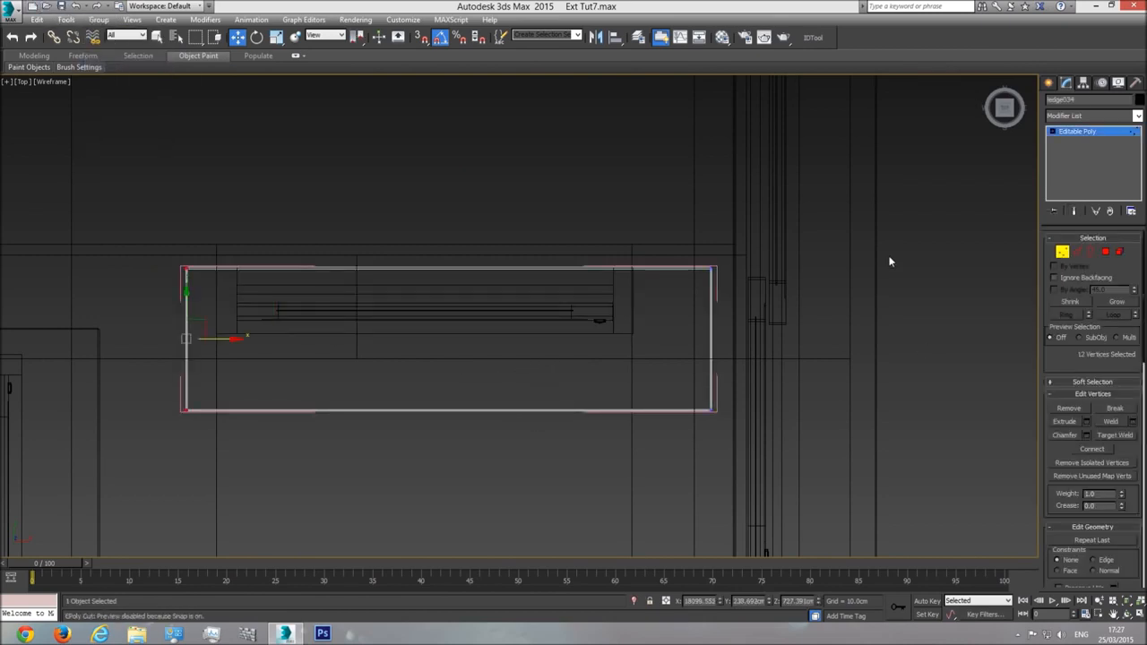
# Shorten the window's ledge by moving its end vertices inward in the top view, and close the window group
pyautogui.moveTo(623, 488); pyautogui.dragTo(623, 484)
pyautogui.moveTo(741, 338); pyautogui.dragTo(693, 340)
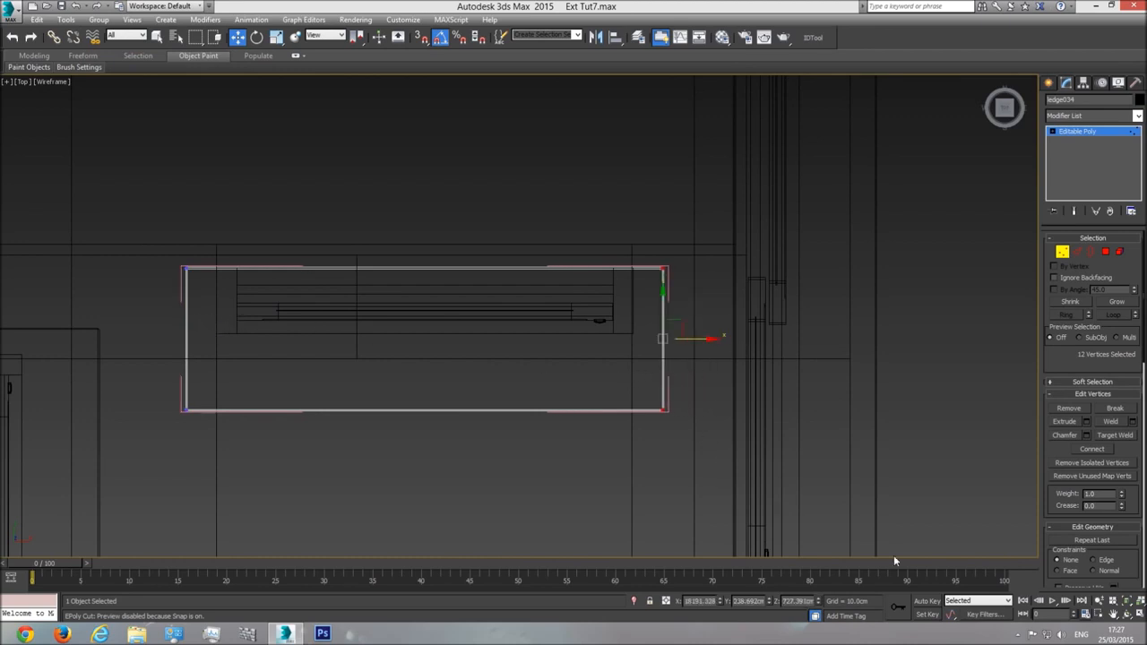
pyautogui.press('p')
pyautogui.press('z')
pyautogui.click(1127, 614)
pyautogui.press('F3')
pyautogui.moveTo(734, 430)
pyautogui.mouseDown()
pyautogui.moveTo(583, 310)
pyautogui.moveTo(629, 283)
pyautogui.moveTo(758, 264)
pyautogui.moveTo(638, 318)
pyautogui.moveTo(507, 313)
pyautogui.moveTo(515, 307)
pyautogui.mouseUp()
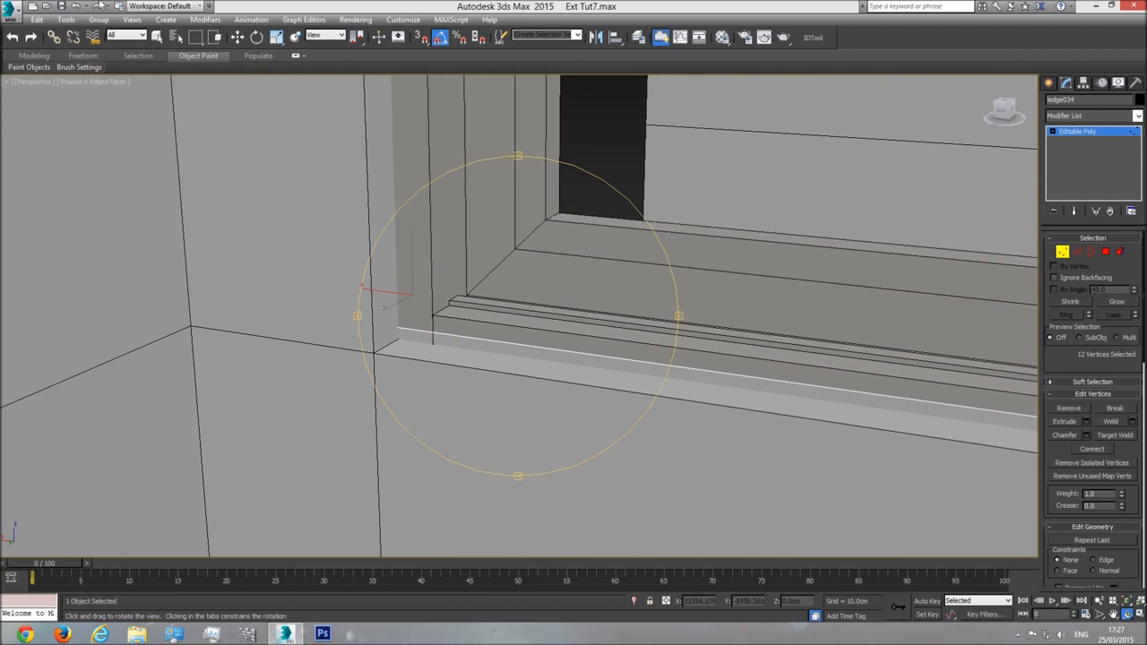
pyautogui.click(1062, 252)
pyautogui.click(98, 19)
pyautogui.click(111, 78)
# Slide the window group along its depth until the frame sits in the wall opening with the ledge projecting
pyautogui.moveTo(692, 298); pyautogui.dragTo(586, 328, button='middle')
pyautogui.scroll(-3, 586, 328)
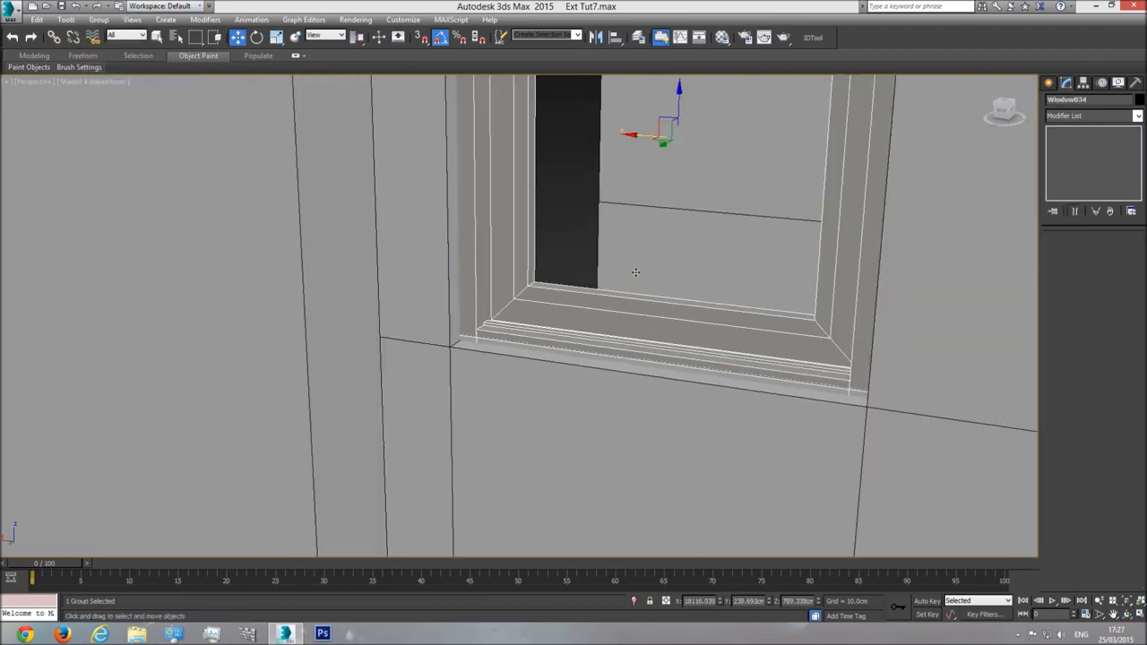
pyautogui.moveTo(661, 210); pyautogui.dragTo(626, 264, button='middle')
pyautogui.moveTo(628, 202); pyautogui.dragTo(618, 211)
pyautogui.moveTo(555, 347); pyautogui.dragTo(486, 362, button='middle')
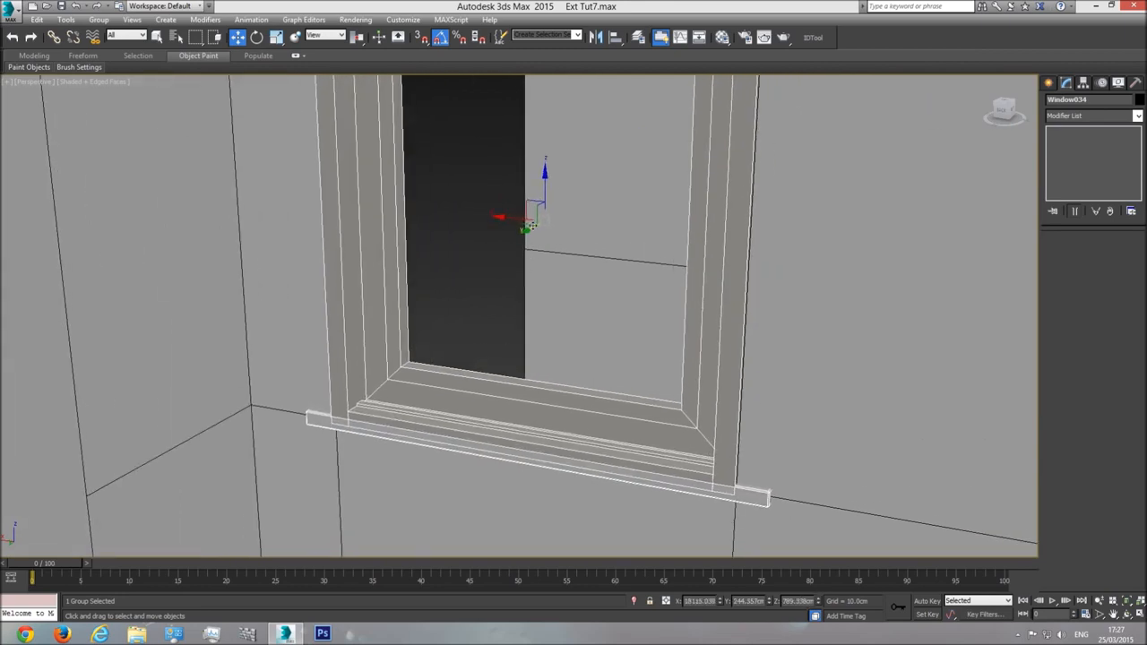
pyautogui.moveTo(527, 231); pyautogui.dragTo(530, 231)
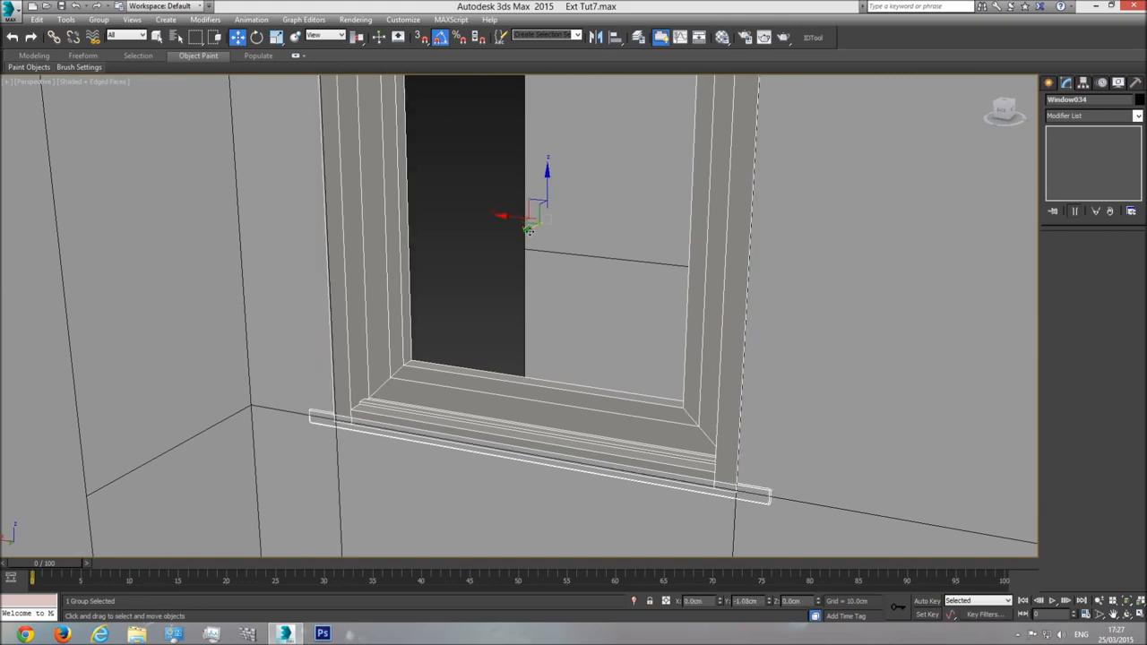
# Copy the recess window across toward the opposite side wall and rotate the copy to face the other way
pyautogui.click(1126, 614)
pyautogui.moveTo(565, 346); pyautogui.dragTo(489, 280)
pyautogui.moveTo(532, 222); pyautogui.dragTo(519, 293)
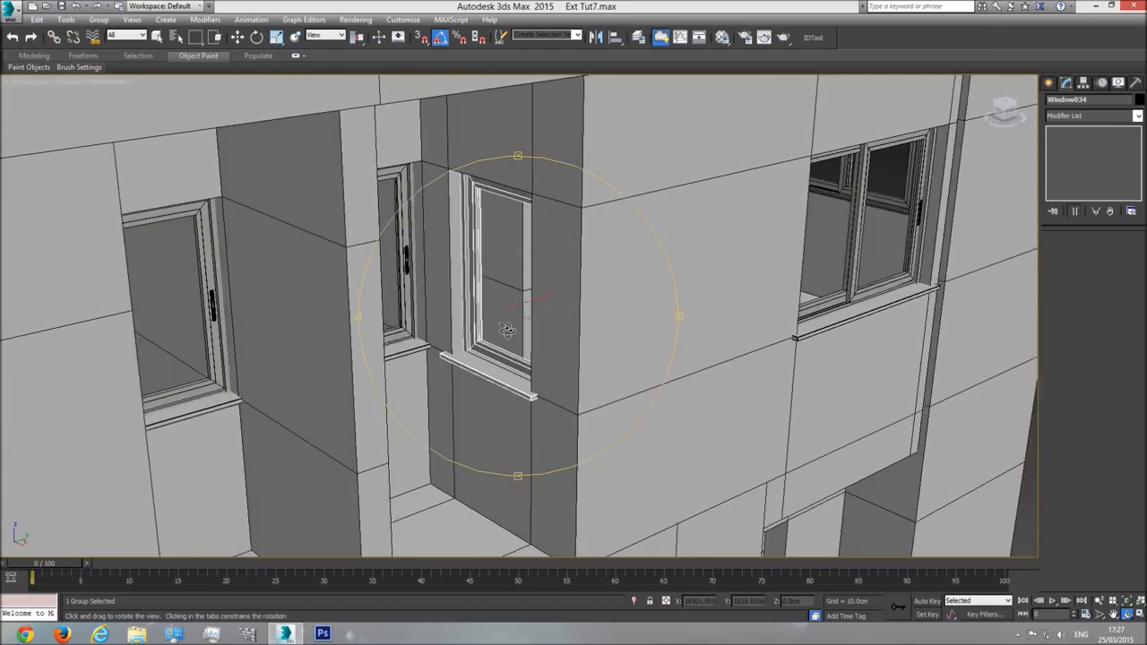
pyautogui.moveTo(530, 337)
pyautogui.mouseDown()
pyautogui.moveTo(538, 324)
pyautogui.moveTo(499, 363)
pyautogui.moveTo(468, 347)
pyautogui.moveTo(436, 353)
pyautogui.moveTo(521, 358)
pyautogui.mouseUp()
pyautogui.click(238, 37)
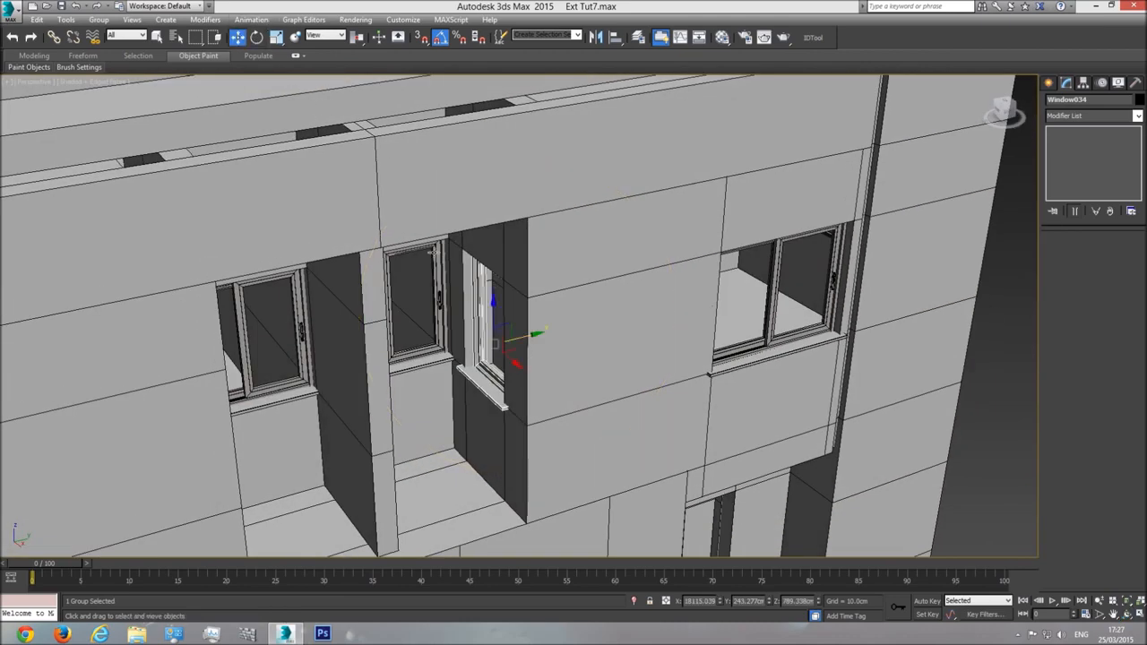
pyautogui.moveTo(534, 334)
pyautogui.keyDown('shift'); pyautogui.mouseDown()
pyautogui.moveTo(358, 385)
pyautogui.moveTo(276, 391)
pyautogui.mouseUp(); pyautogui.keyUp('shift')
pyautogui.press('Return')
pyautogui.click(257, 37)
pyautogui.moveTo(232, 433); pyautogui.dragTo(342, 438)
# Move the rotated window copy along Y into the opening of the opposite recess wall
pyautogui.click(1127, 615)
pyautogui.moveTo(433, 315); pyautogui.dragTo(367, 313)
pyautogui.moveTo(262, 381); pyautogui.dragTo(283, 356)
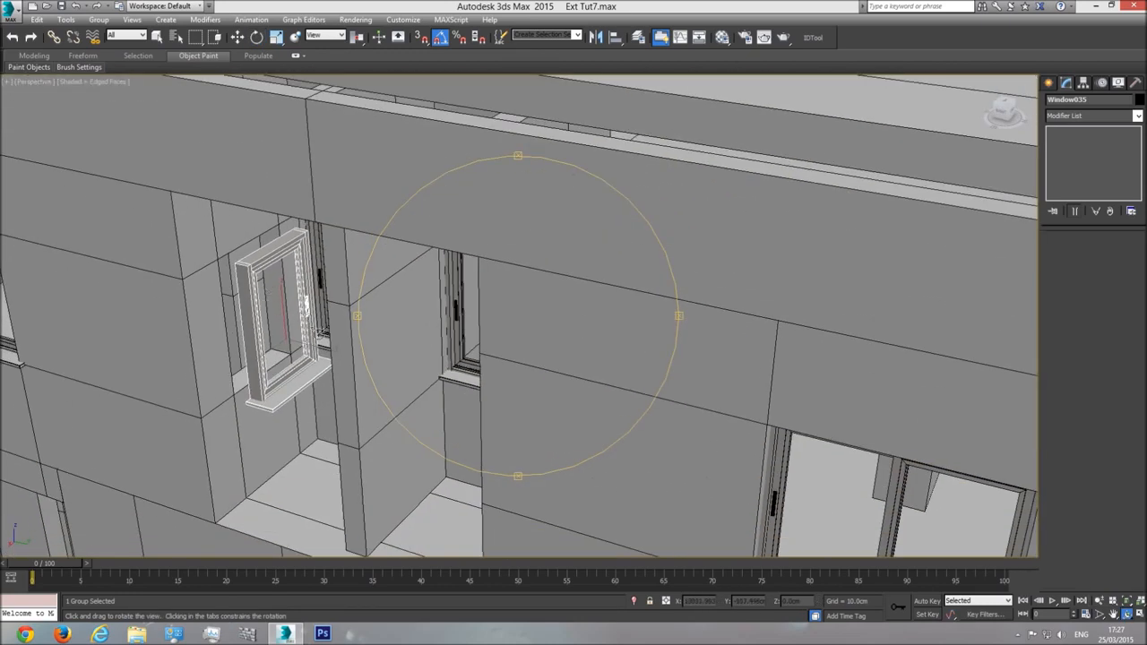
pyautogui.moveTo(303, 299); pyautogui.dragTo(313, 278)
pyautogui.click(237, 37)
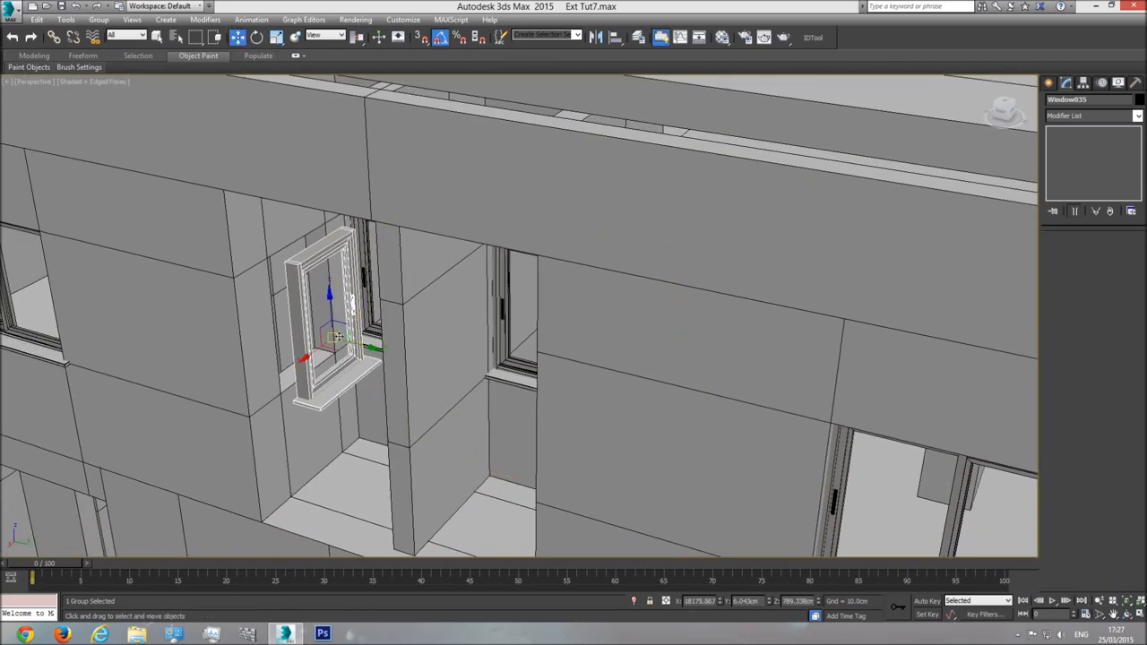
pyautogui.moveTo(375, 348); pyautogui.dragTo(339, 347)
# Fine-tune the copied window's depth so its frame sits inside the opening and its ledge projects from the wall
pyautogui.press('t')
pyautogui.press('F3')
pyautogui.moveTo(511, 386); pyautogui.dragTo(498, 183, button='middle')
pyautogui.scroll(-5, 499, 183)
pyautogui.scroll(4, 470, 445)
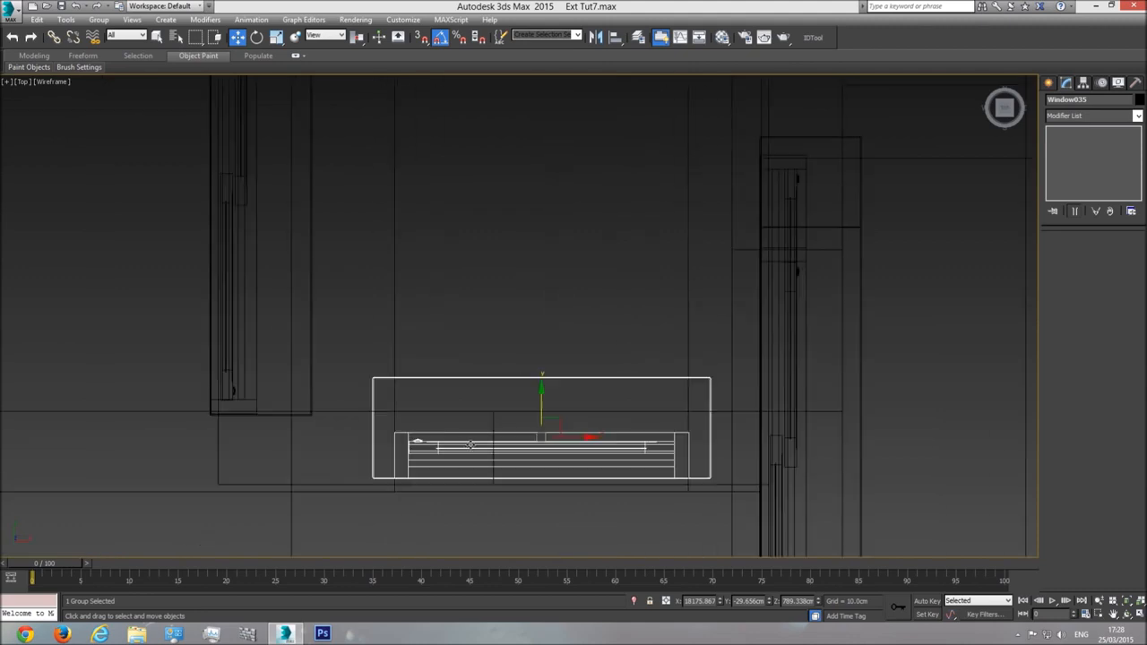
pyautogui.scroll(3, 412, 458)
pyautogui.moveTo(903, 419); pyautogui.dragTo(724, 412, button='middle')
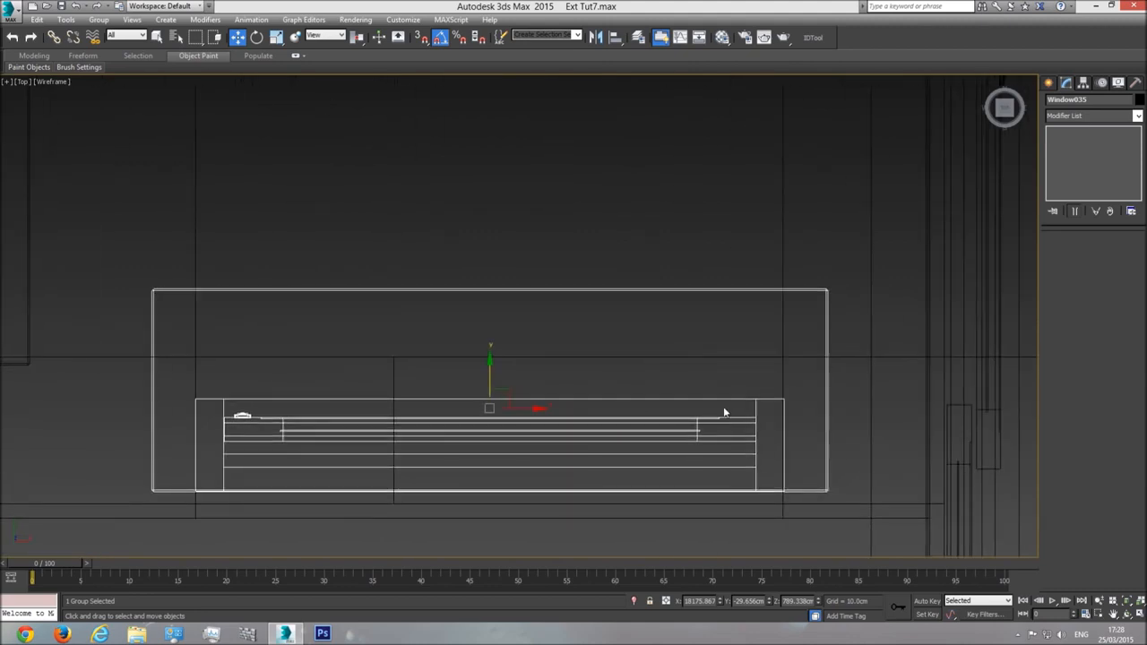
pyautogui.moveTo(521, 383); pyautogui.dragTo(514, 312, button='middle')
pyautogui.press('p')
pyautogui.click(1127, 602)
pyautogui.press('F3')
pyautogui.click(1127, 613)
pyautogui.moveTo(517, 350)
pyautogui.mouseDown()
pyautogui.moveTo(339, 268)
pyautogui.moveTo(458, 284)
pyautogui.moveTo(456, 317)
pyautogui.moveTo(534, 325)
pyautogui.moveTo(579, 315)
pyautogui.moveTo(577, 230)
pyautogui.moveTo(525, 331)
pyautogui.moveTo(547, 330)
pyautogui.moveTo(551, 293)
pyautogui.moveTo(529, 282)
pyautogui.mouseUp()
pyautogui.click(238, 37)
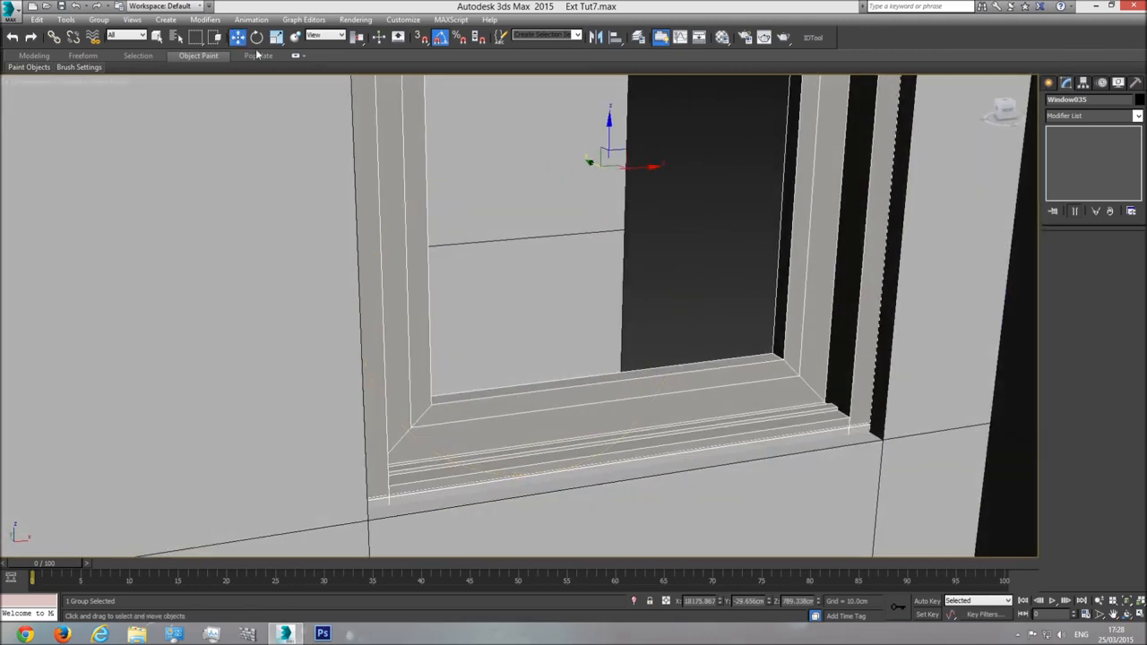
pyautogui.moveTo(591, 163); pyautogui.dragTo(601, 169)
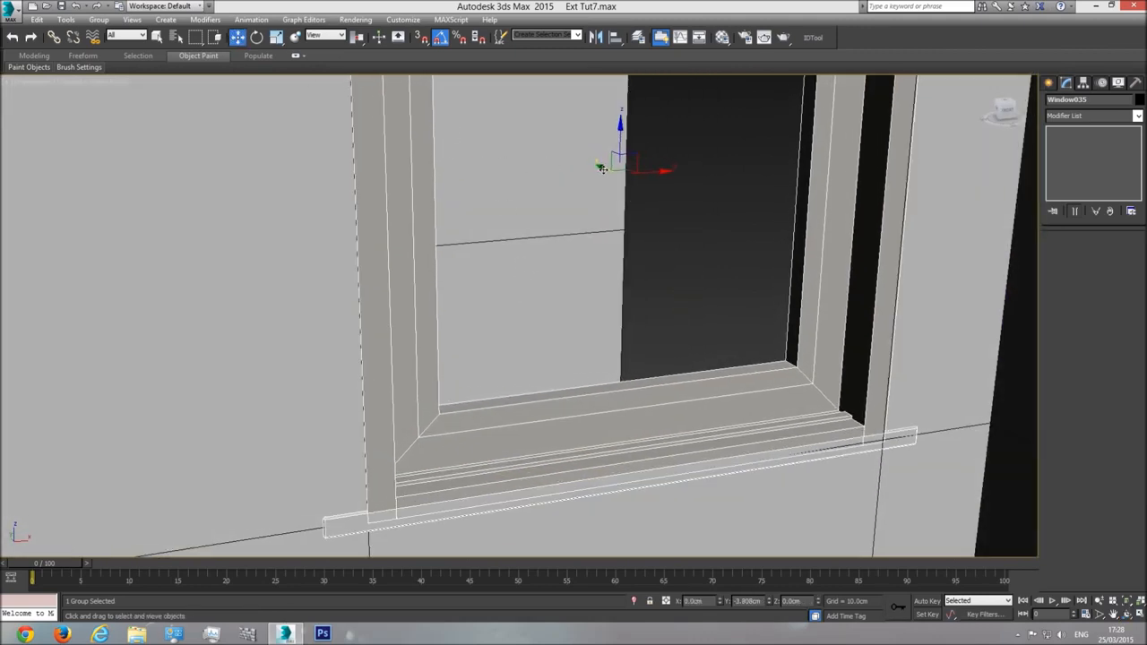
# Copy the wide, low ground-floor window up to the raised roof structure in the front view
pyautogui.click(1127, 613)
pyautogui.moveTo(629, 368)
pyautogui.mouseDown()
pyautogui.moveTo(448, 367)
pyautogui.moveTo(469, 340)
pyautogui.moveTo(626, 348)
pyautogui.mouseUp()
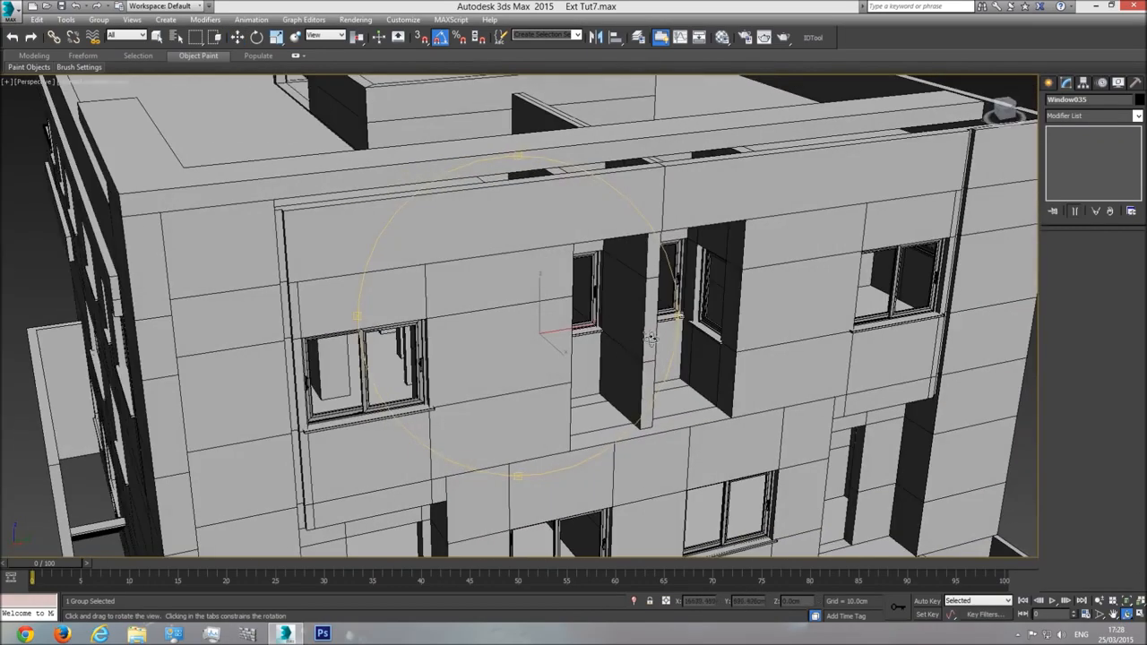
pyautogui.moveTo(552, 322); pyautogui.dragTo(408, 250)
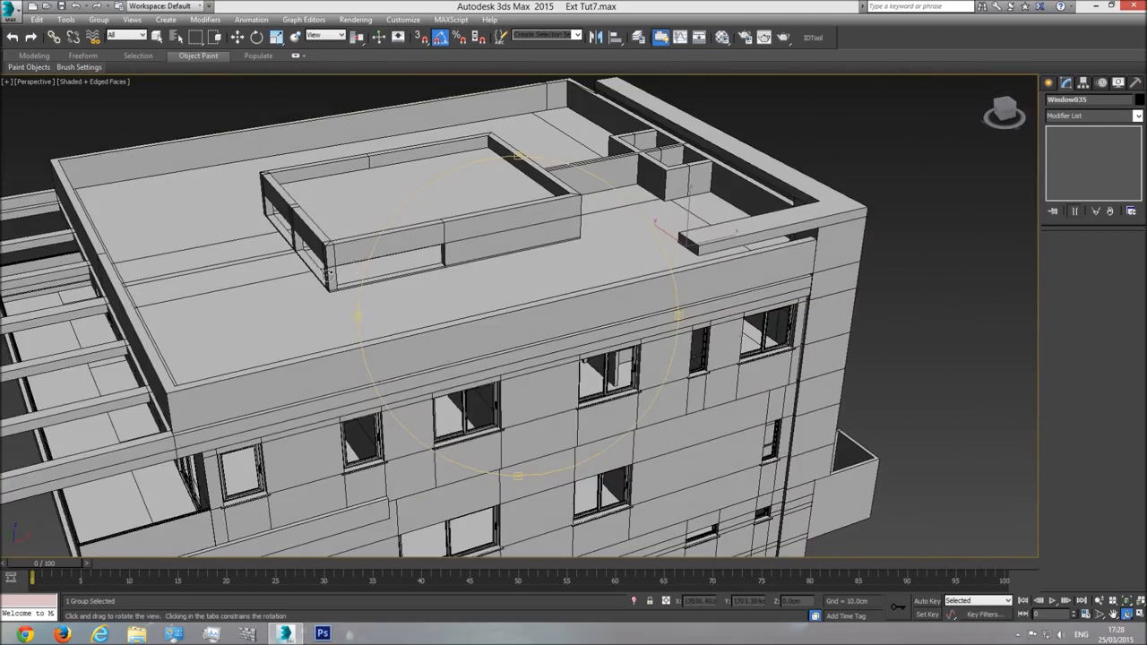
pyautogui.moveTo(343, 280); pyautogui.dragTo(630, 351)
pyautogui.press('w')
pyautogui.click(565, 335)
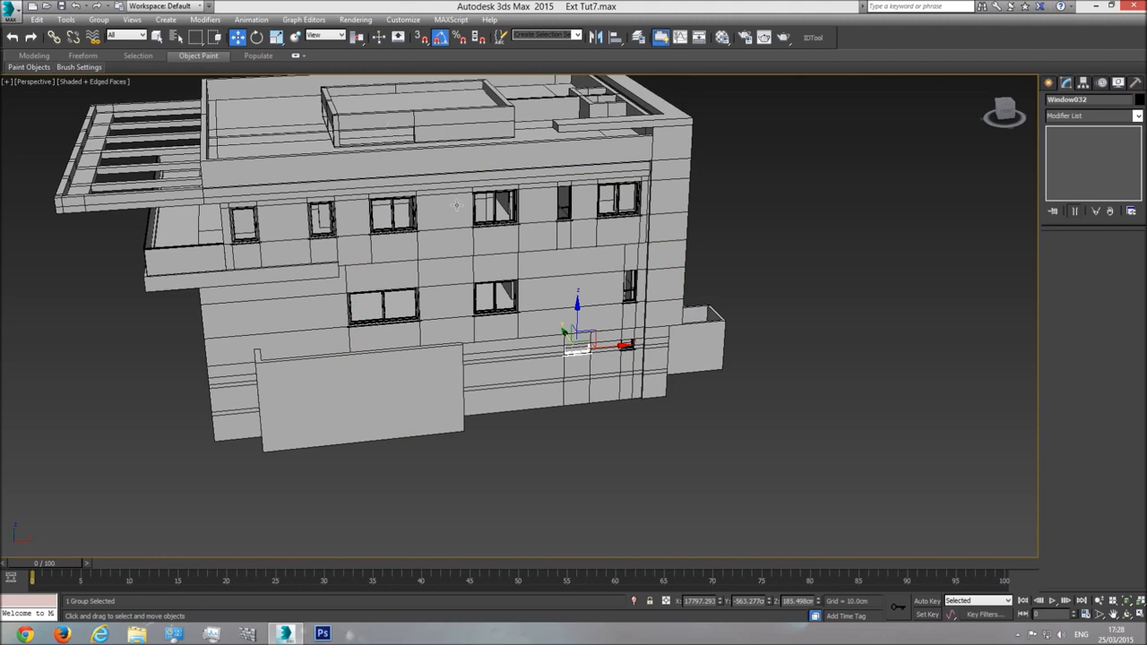
pyautogui.press('f')
pyautogui.moveTo(571, 299); pyautogui.dragTo(571, 307, button='middle')
pyautogui.scroll(-8, 572, 309)
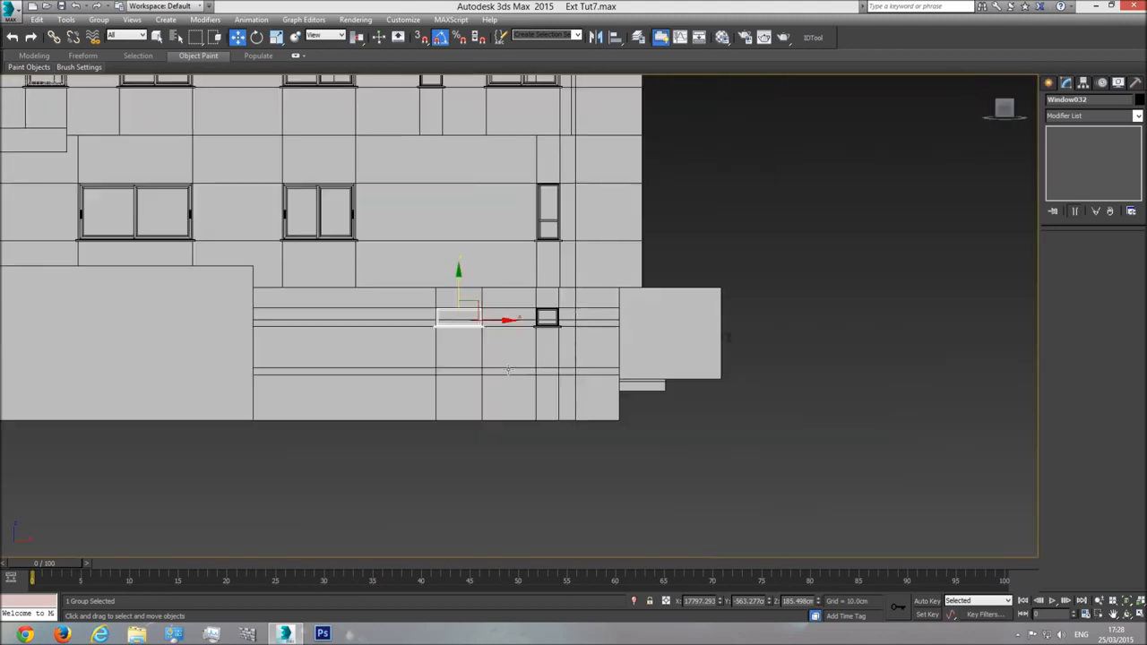
pyautogui.moveTo(388, 310); pyautogui.dragTo(466, 473, button='middle')
pyautogui.scroll(-2, 468, 472)
pyautogui.moveTo(533, 461)
pyautogui.keyDown('shift'); pyautogui.mouseDown()
pyautogui.moveTo(388, 231)
pyautogui.moveTo(348, 217)
pyautogui.mouseUp(); pyautogui.keyUp('shift')
pyautogui.click(589, 368)
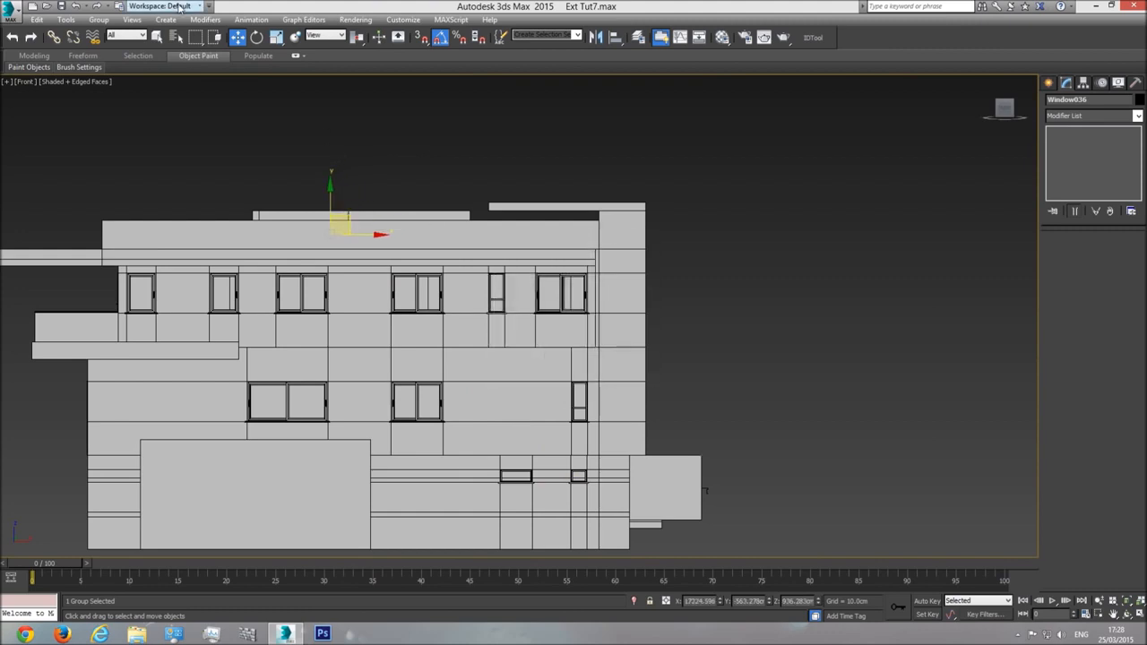
# Hide the roof railing to expose the opening in the raised roof structure behind it
pyautogui.click(157, 37)
pyautogui.click(204, 233)
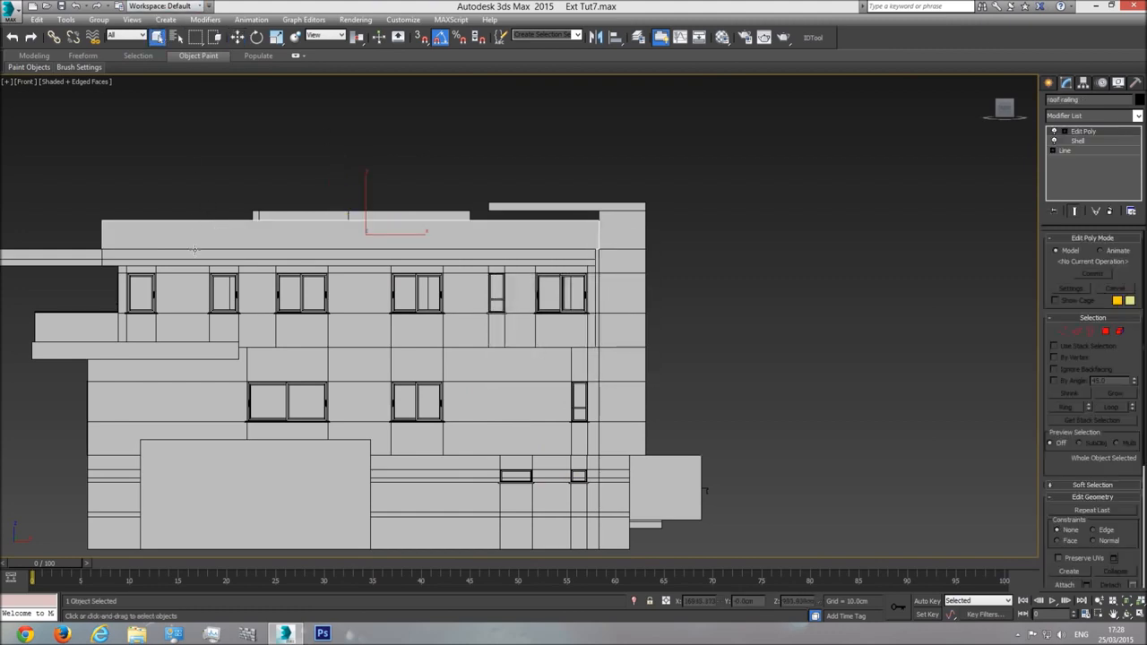
pyautogui.rightClick(244, 218)
pyautogui.click(296, 186)
pyautogui.scroll(4, 380, 275)
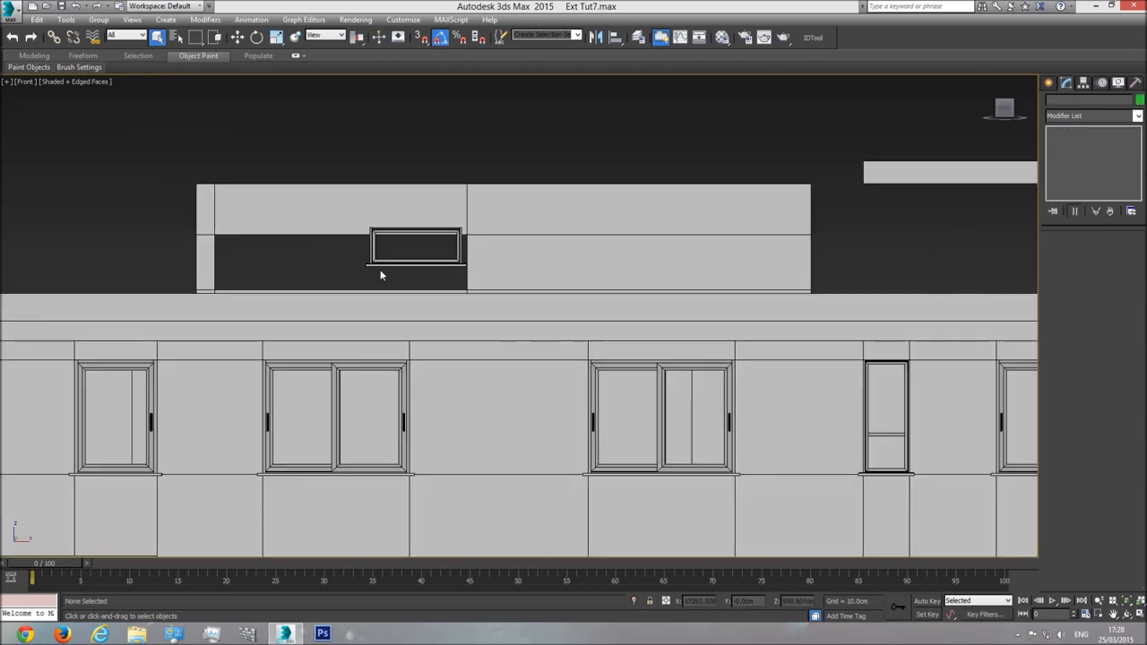
# Move the copied window to the upper-left corner of the roof structure's opening
pyautogui.click(386, 248)
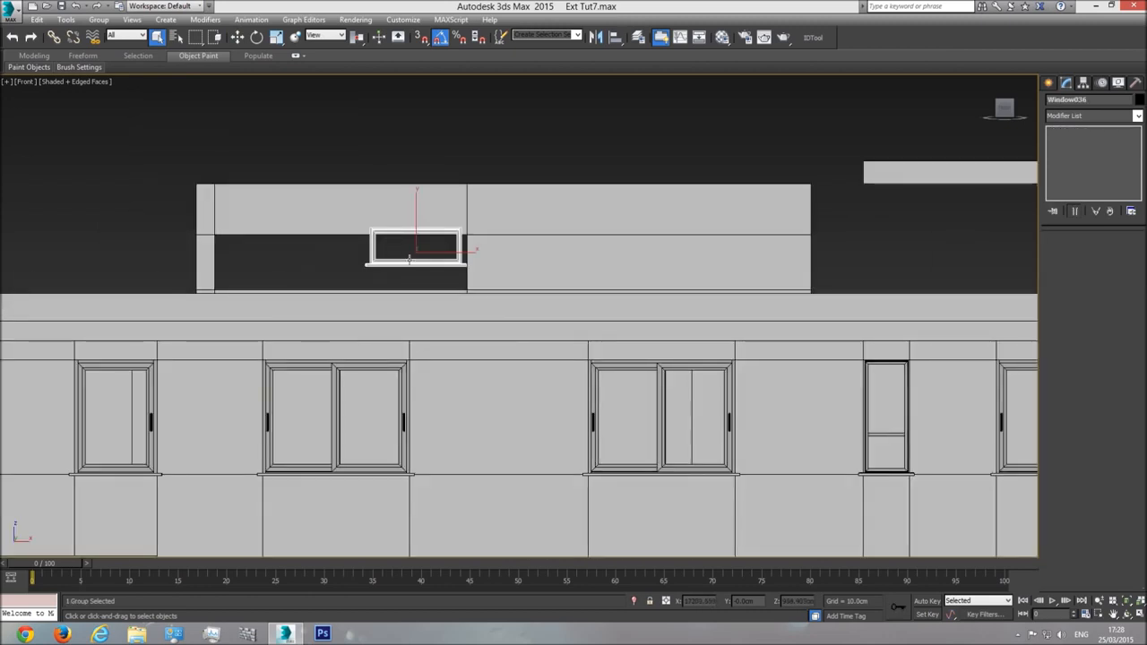
pyautogui.moveTo(242, 256); pyautogui.dragTo(389, 292, button='middle')
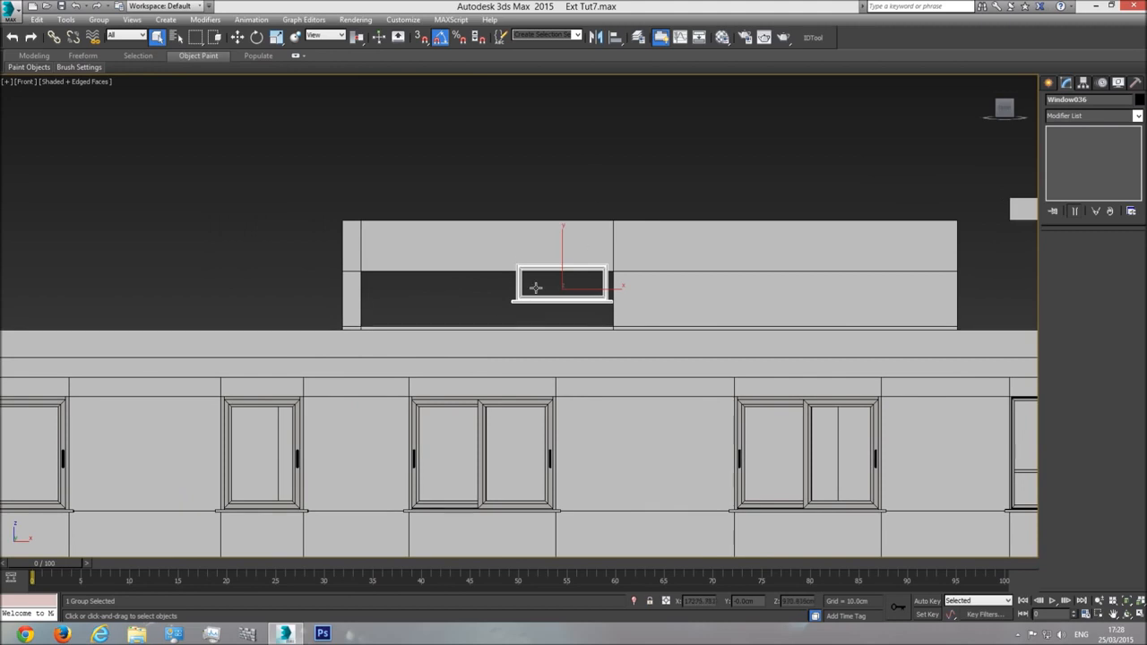
pyautogui.press('w')
pyautogui.moveTo(580, 273); pyautogui.dragTo(425, 281)
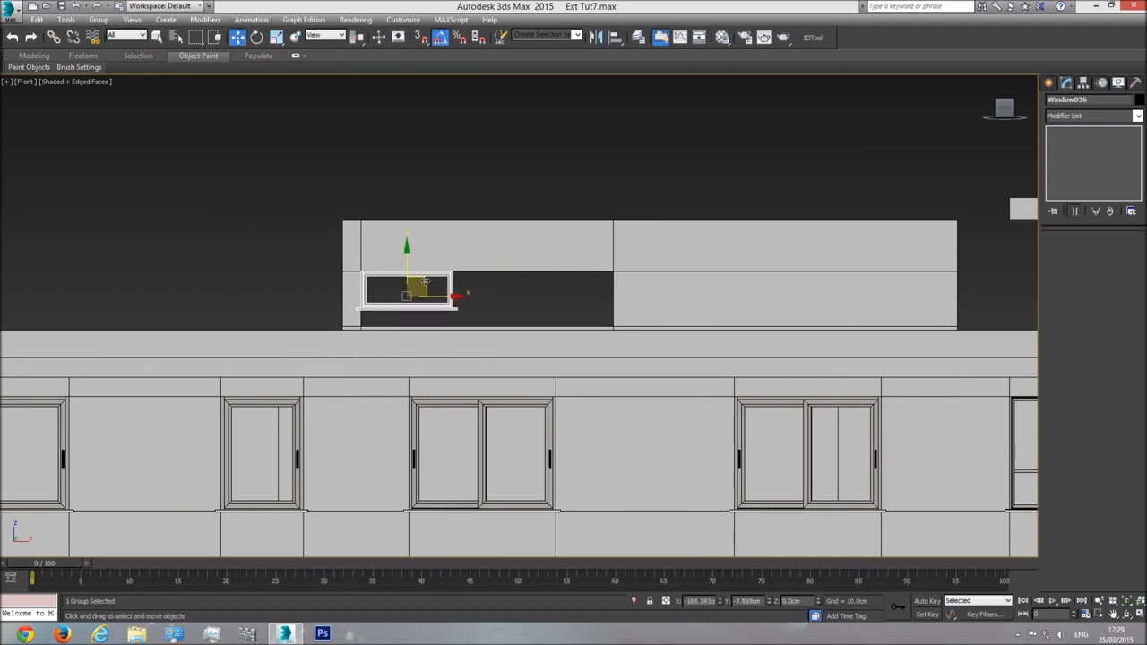
pyautogui.scroll(5, 363, 282)
pyautogui.moveTo(529, 314); pyautogui.dragTo(528, 314)
# Open the window group and stretch the frame's right-side vertices to the far edge of the roof opening
pyautogui.click(98, 19)
pyautogui.click(107, 62)
pyautogui.click(448, 294)
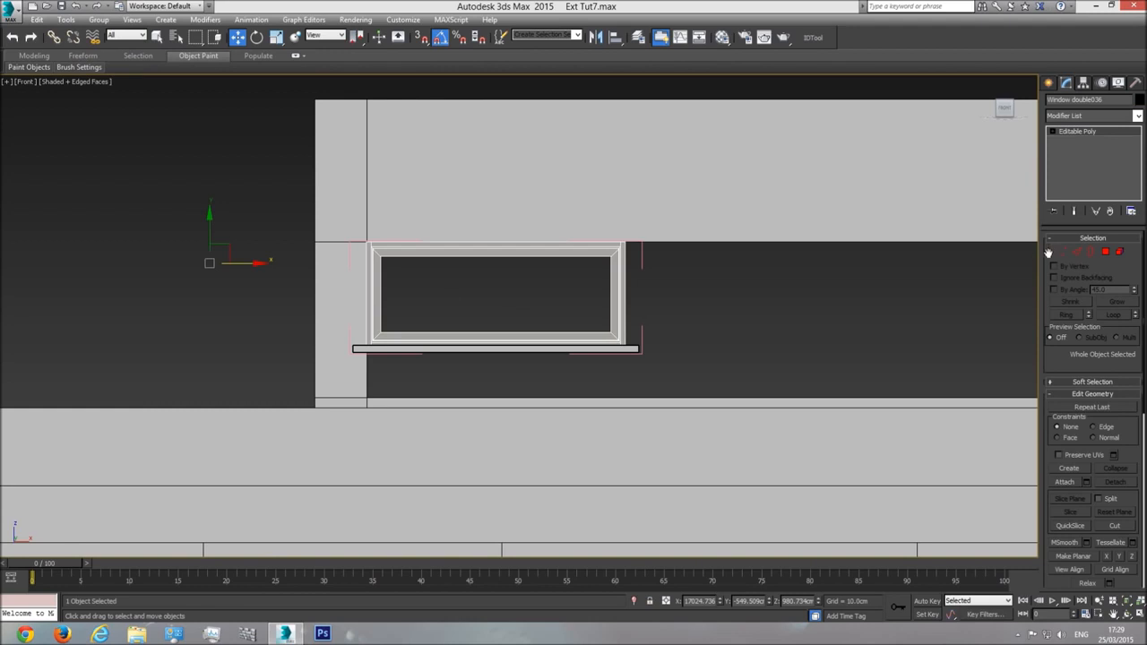
pyautogui.press('1')
pyautogui.moveTo(575, 402); pyautogui.dragTo(574, 404)
pyautogui.moveTo(651, 370); pyautogui.dragTo(385, 343, button='middle')
pyautogui.scroll(-3, 385, 343)
pyautogui.moveTo(403, 312); pyautogui.dragTo(632, 319)
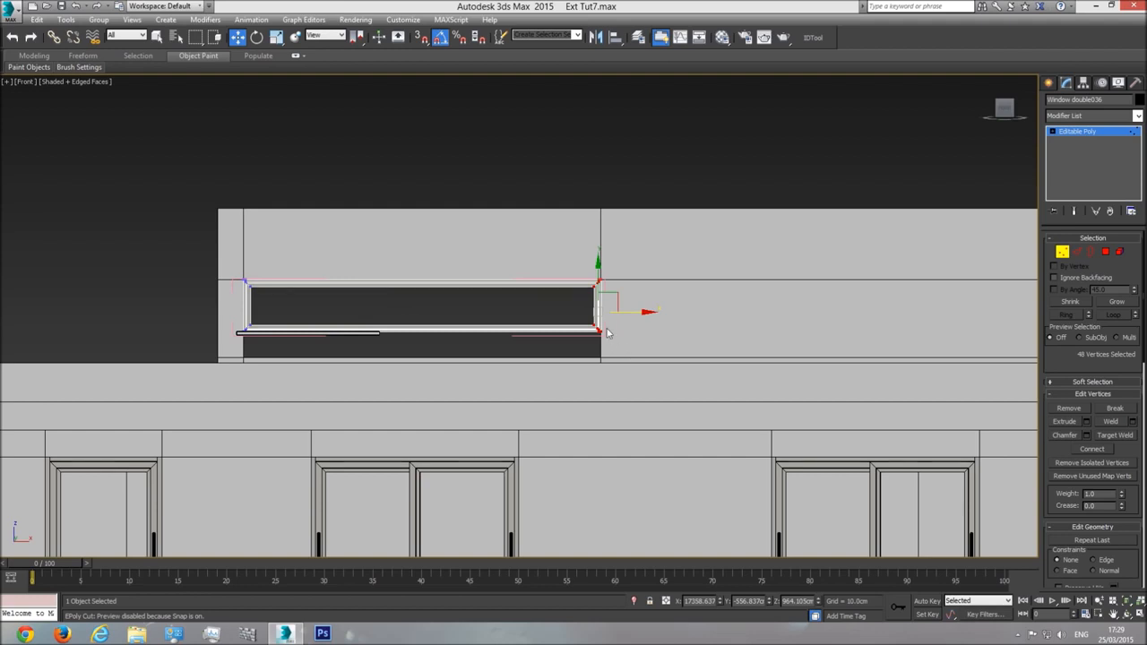
pyautogui.click(1083, 132)
# Delete the ledge from the opened roof window group
pyautogui.click(346, 334)
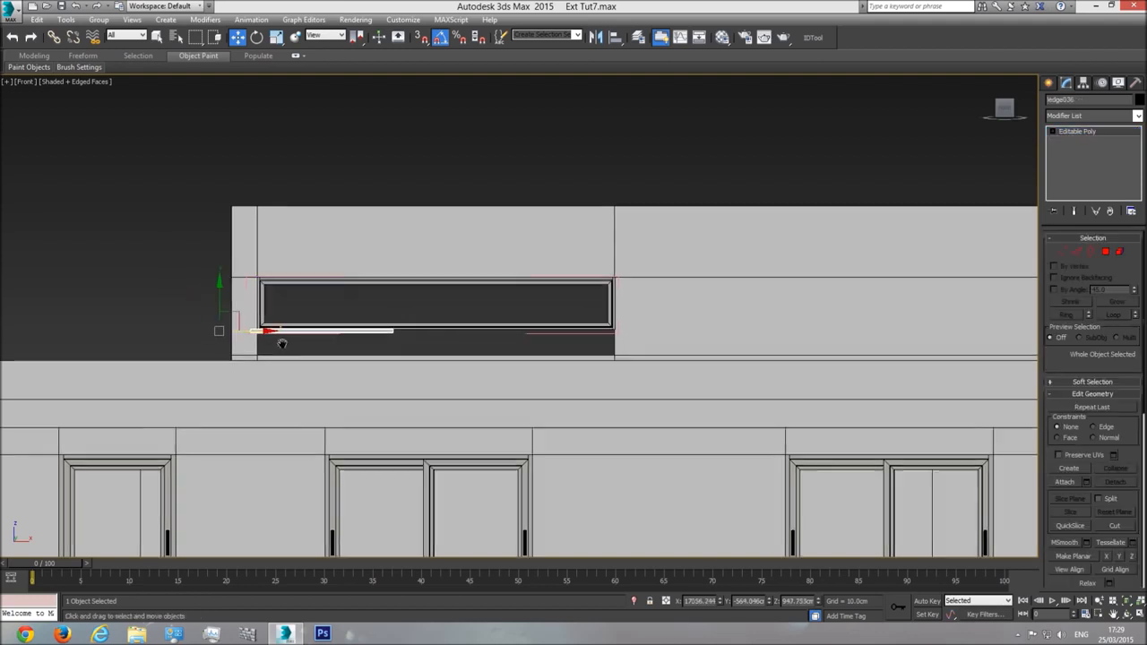
pyautogui.scroll(5, 239, 305)
pyautogui.moveTo(225, 270); pyautogui.dragTo(225, 341)
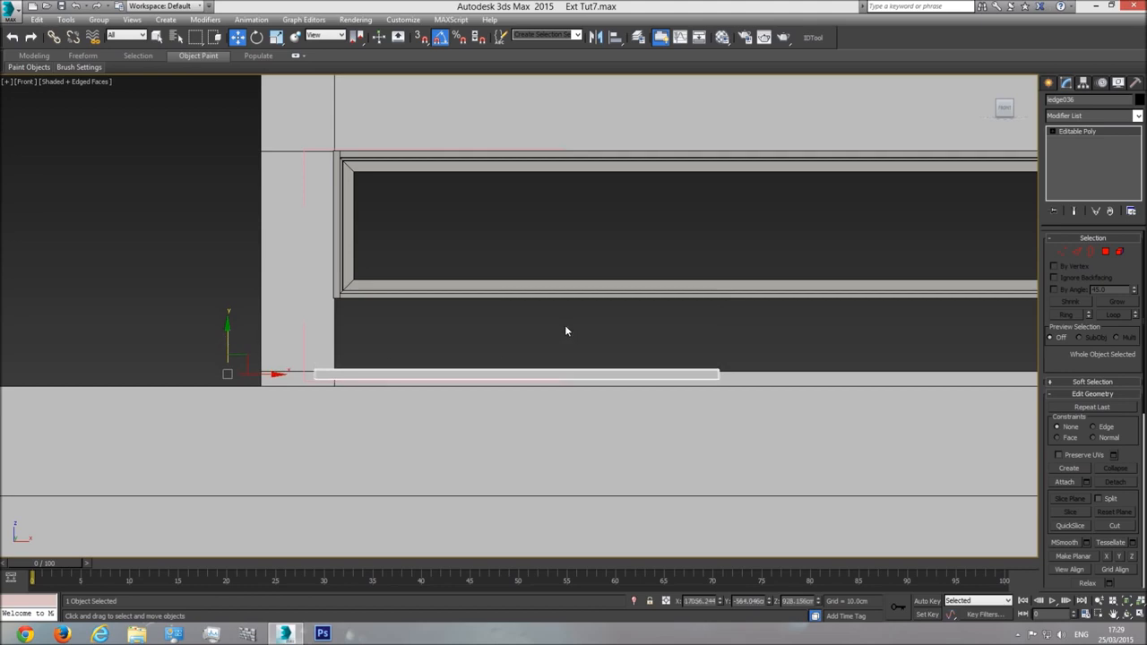
pyautogui.click(399, 258)
pyautogui.scroll(-5, 395, 260)
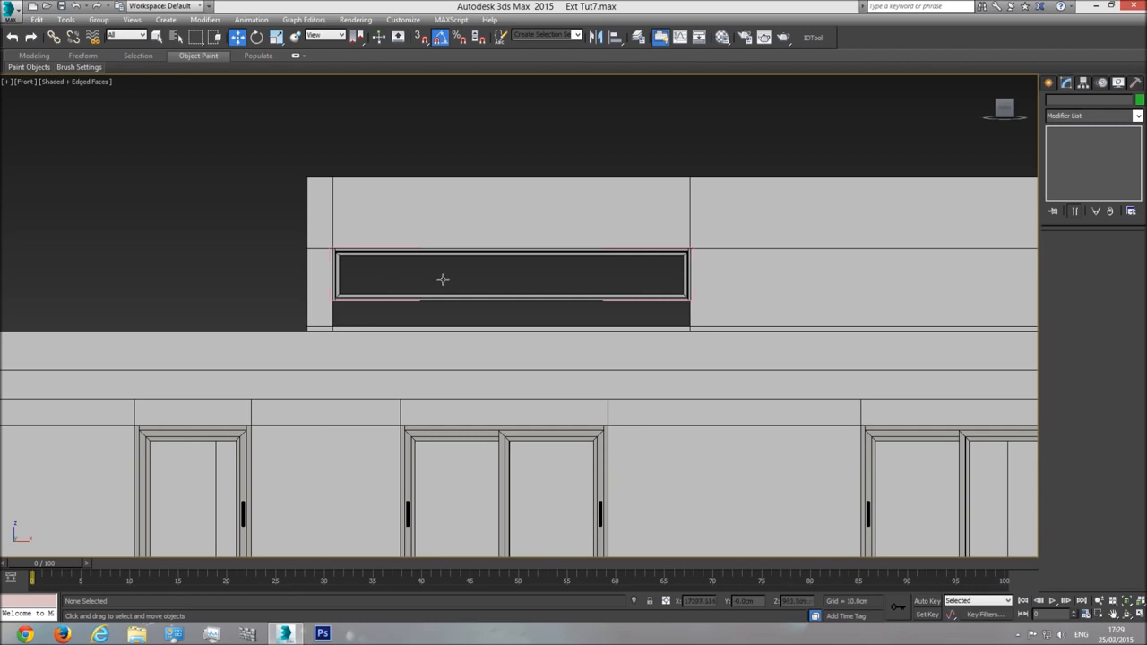
# Move the frame's lower vertices down to the bottom edge of the roof opening
pyautogui.click(567, 270)
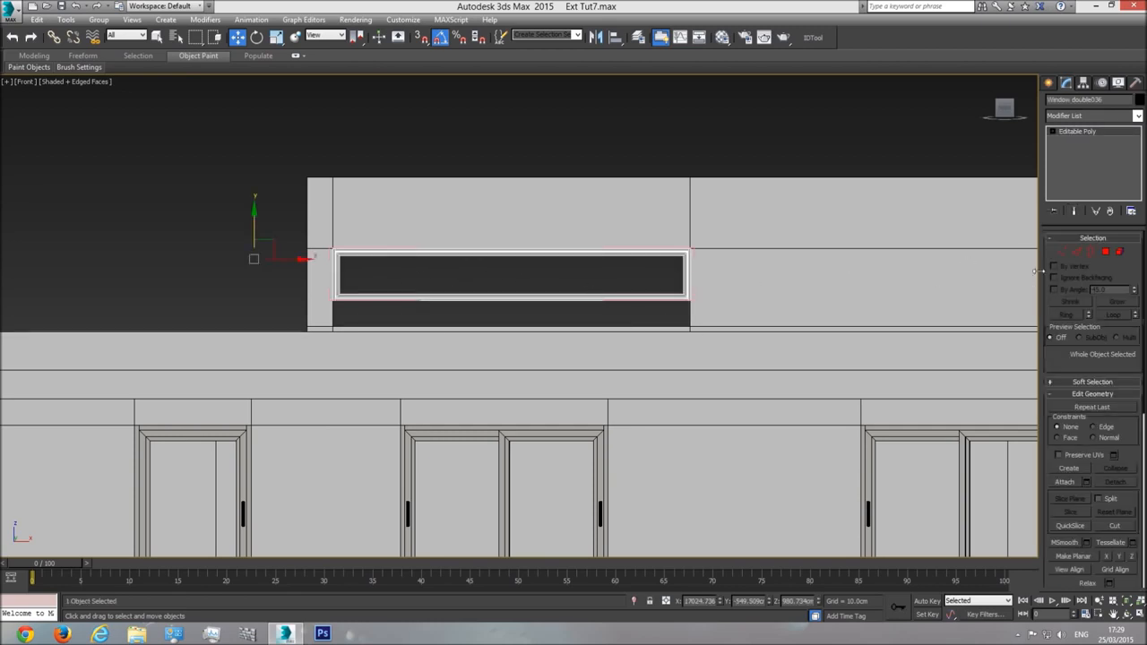
pyautogui.click(1064, 254)
pyautogui.moveTo(465, 314); pyautogui.dragTo(289, 322)
pyautogui.scroll(4, 376, 299)
pyautogui.moveTo(652, 269); pyautogui.dragTo(647, 321)
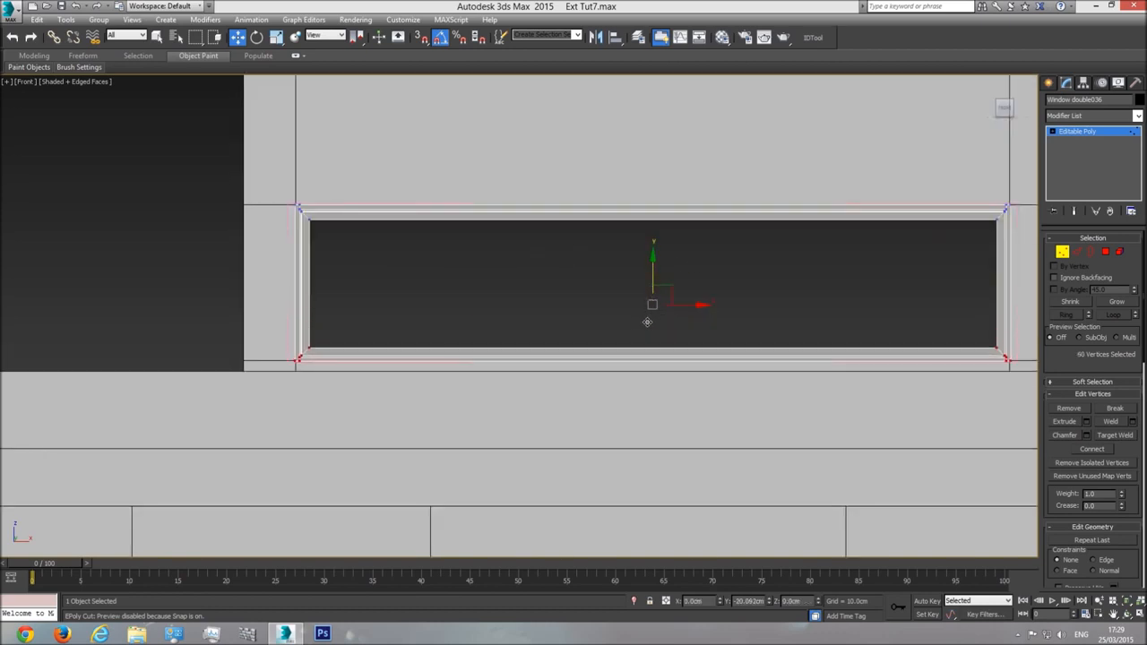
pyautogui.click(1118, 137)
# Close the roof window group and slide it along Y into the opening of the raised roof structure
pyautogui.press('p')
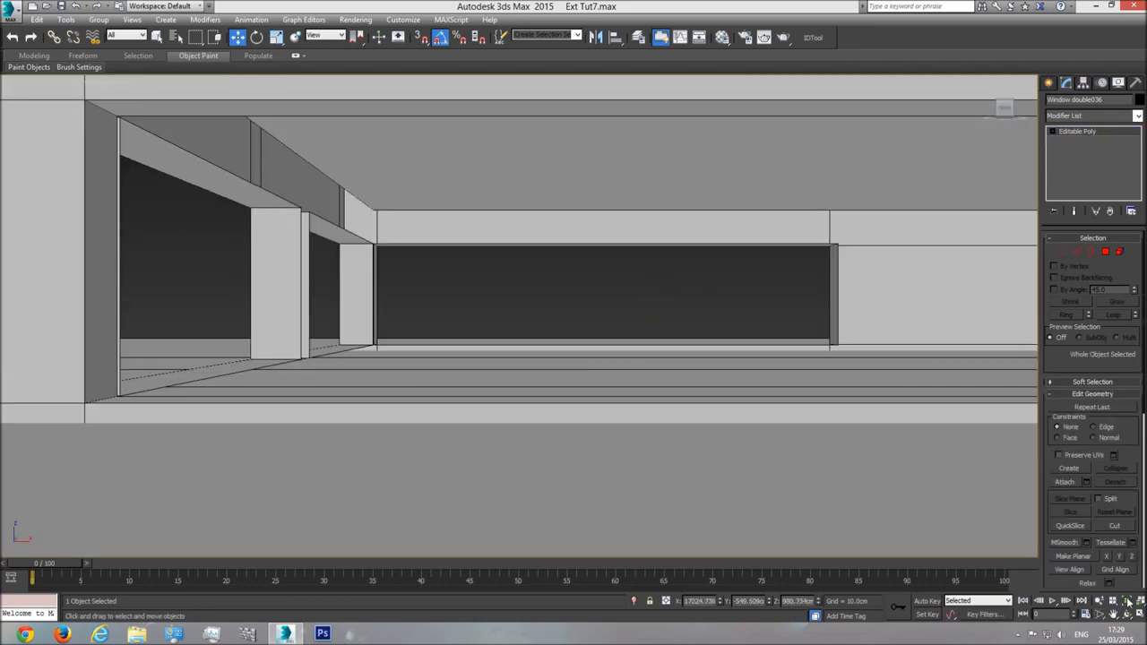
pyautogui.click(1127, 614)
pyautogui.press('z')
pyautogui.moveTo(496, 292); pyautogui.dragTo(543, 312)
pyautogui.scroll(-5, 543, 313)
pyautogui.moveTo(462, 330); pyautogui.dragTo(482, 338)
pyautogui.click(99, 19)
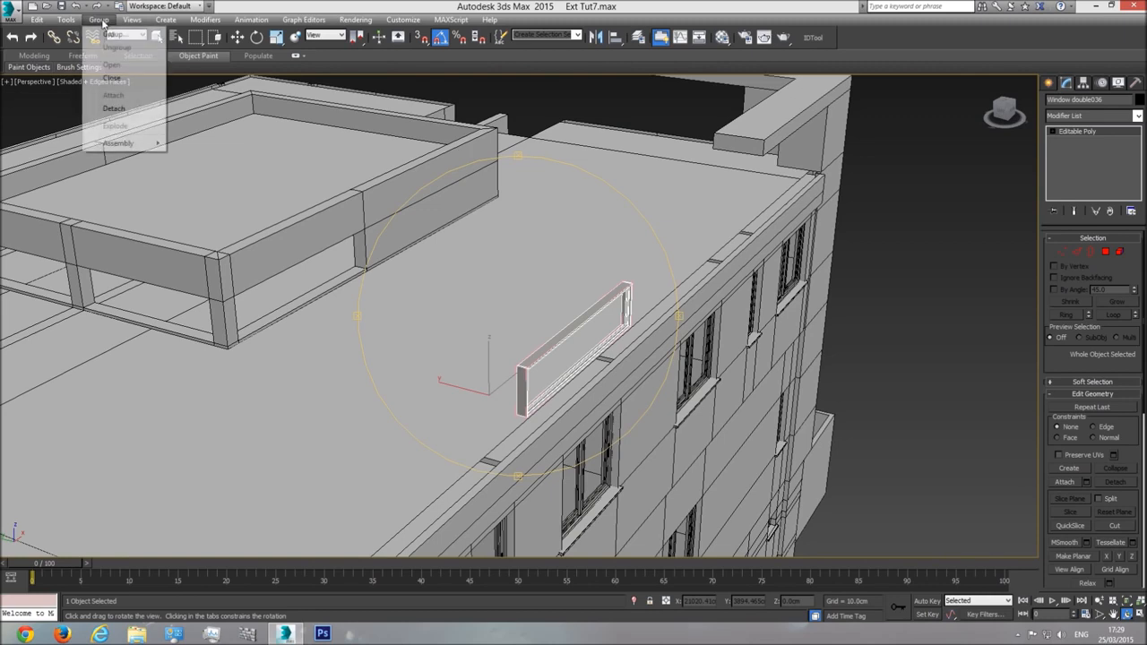
pyautogui.click(112, 78)
pyautogui.click(237, 37)
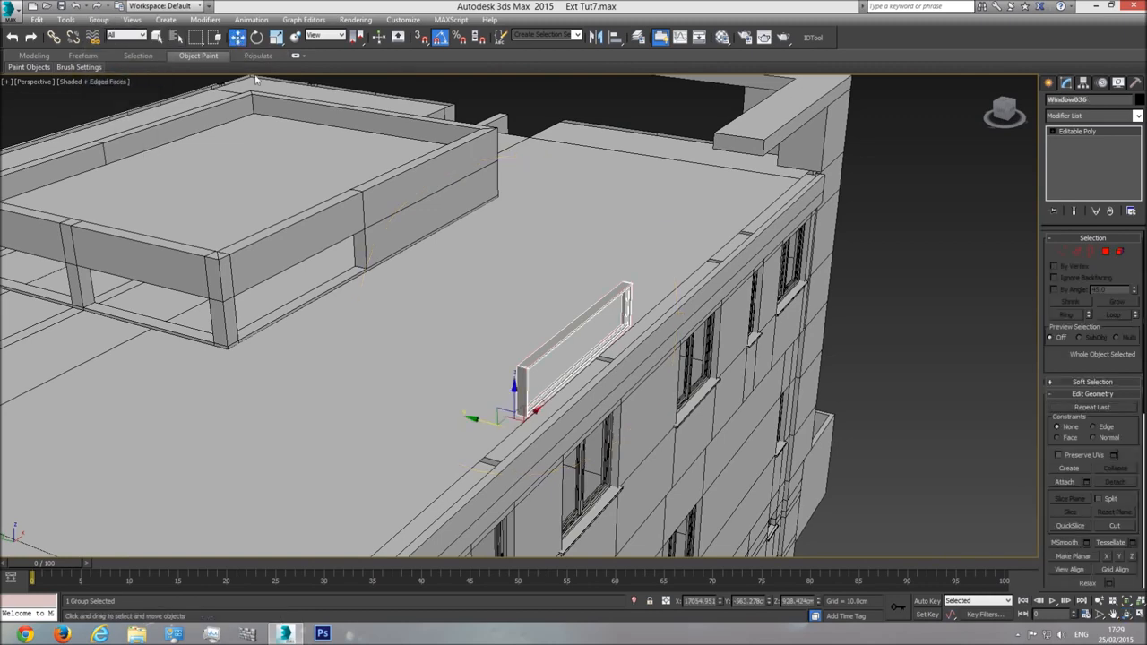
pyautogui.moveTo(478, 418); pyautogui.dragTo(191, 389)
pyautogui.scroll(8, 191, 389)
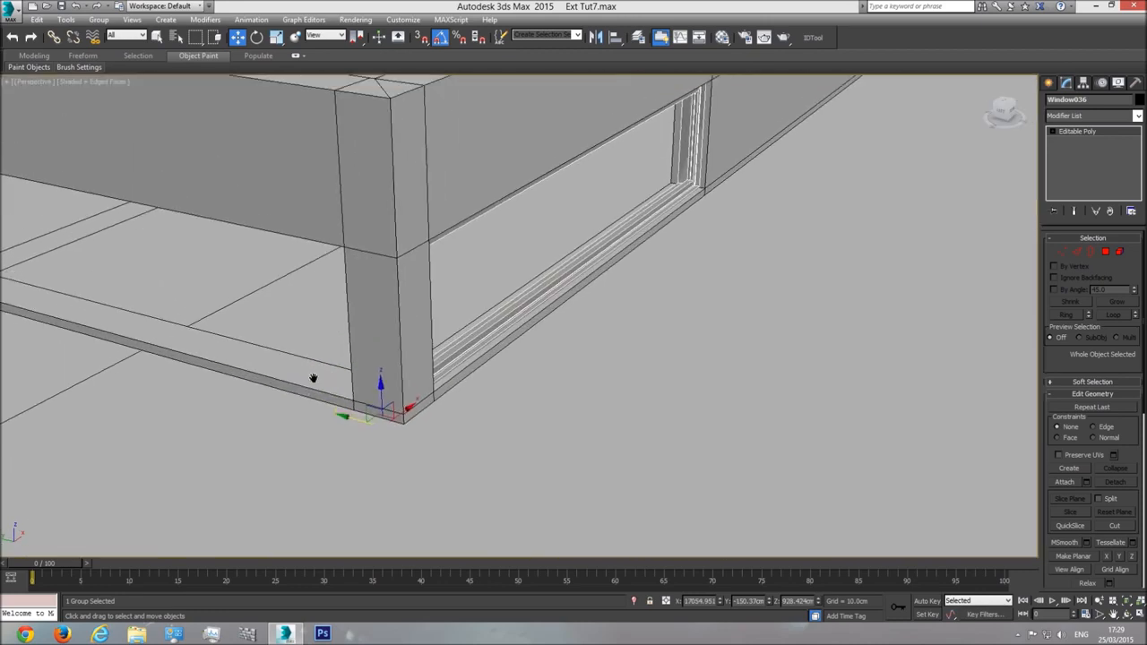
pyautogui.moveTo(328, 440); pyautogui.dragTo(324, 439)
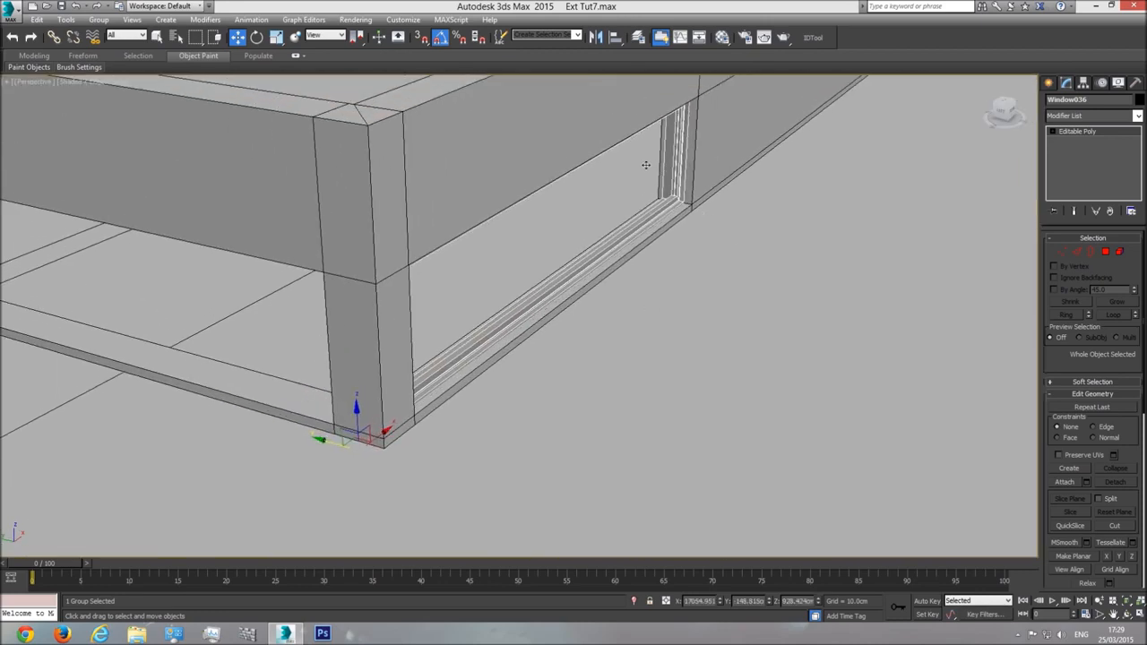
# Make a copy of the raised roof structure's window rotated -90 degrees about Z
pyautogui.scroll(-5, 690, 269)
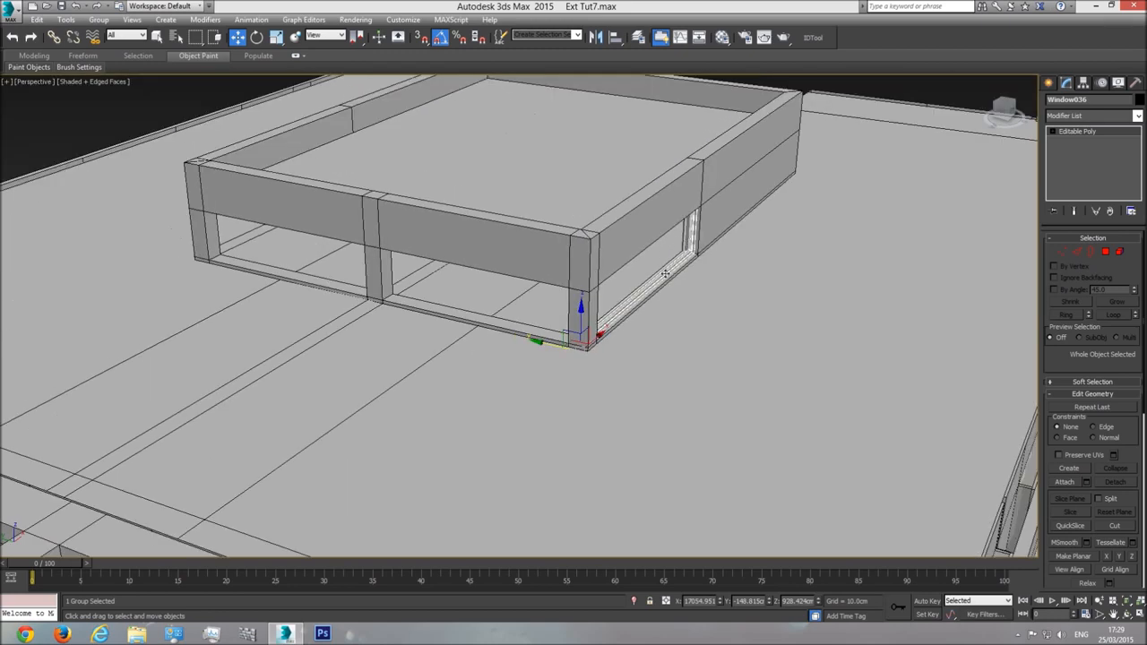
pyautogui.scroll(5, 681, 269)
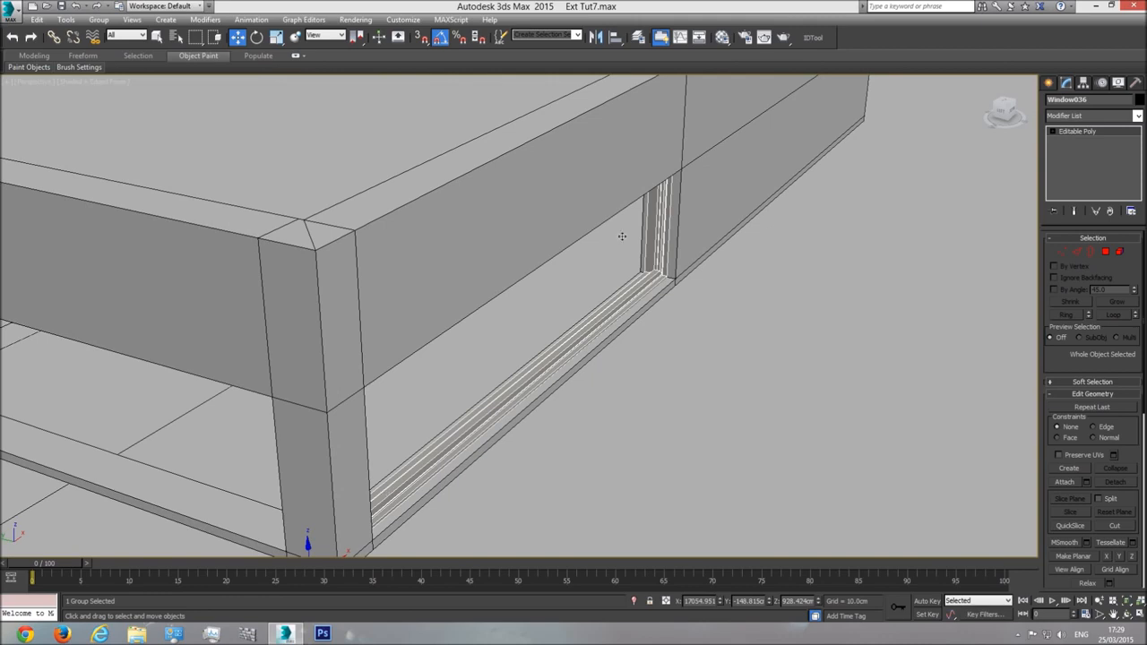
pyautogui.scroll(-3, 619, 258)
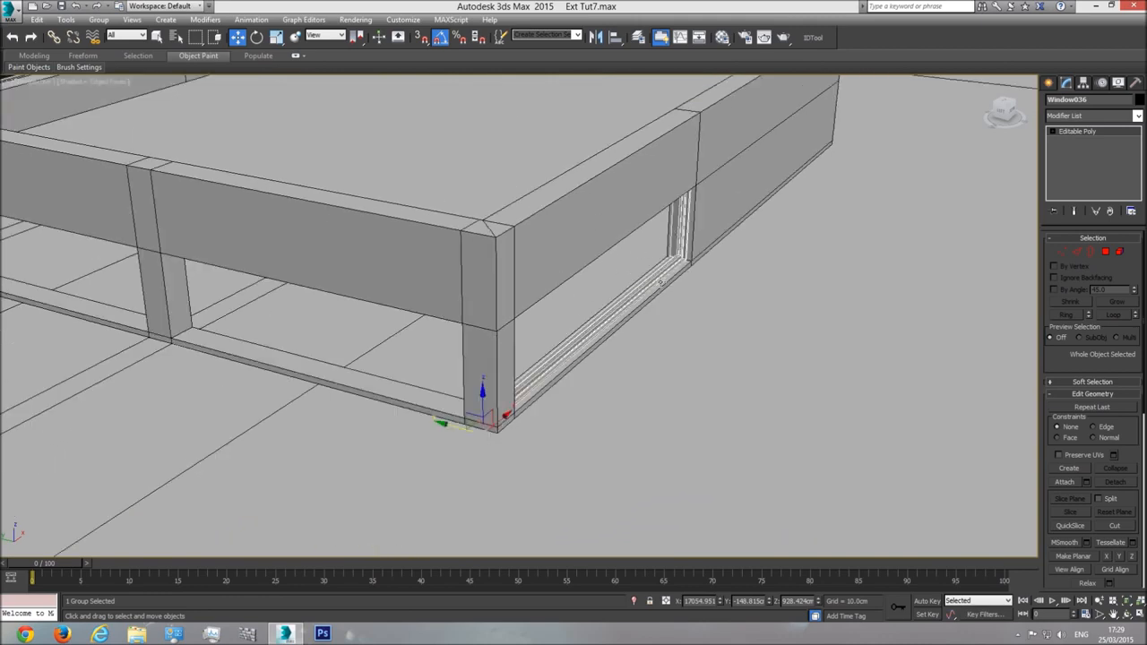
pyautogui.scroll(-3, 704, 281)
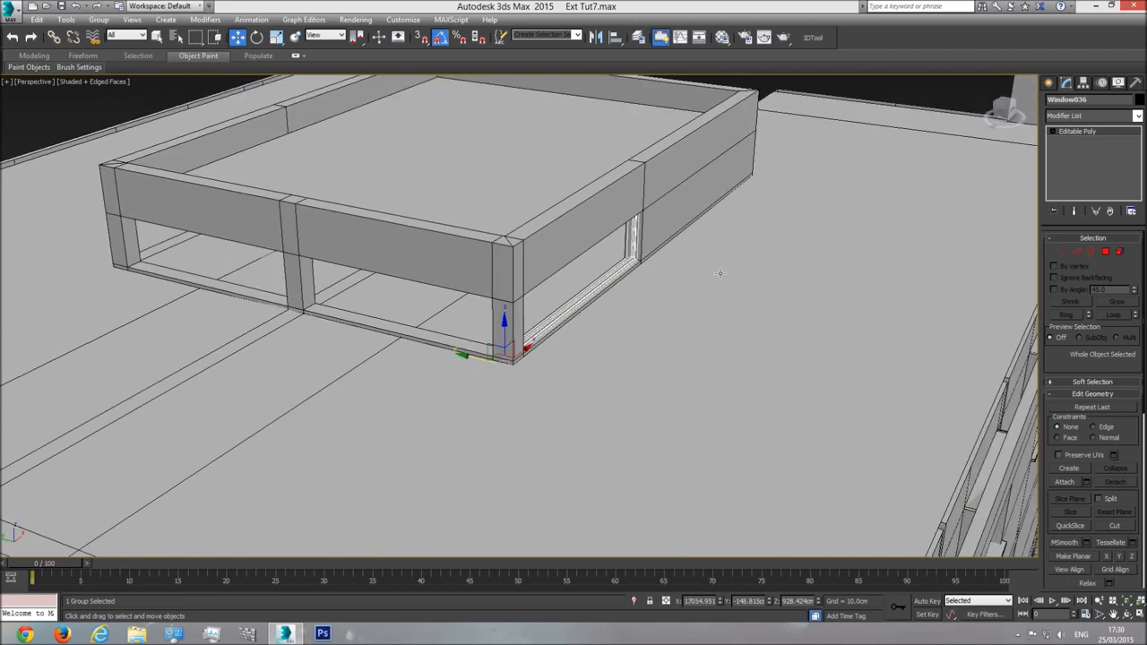
pyautogui.moveTo(594, 269); pyautogui.dragTo(609, 306, button='middle')
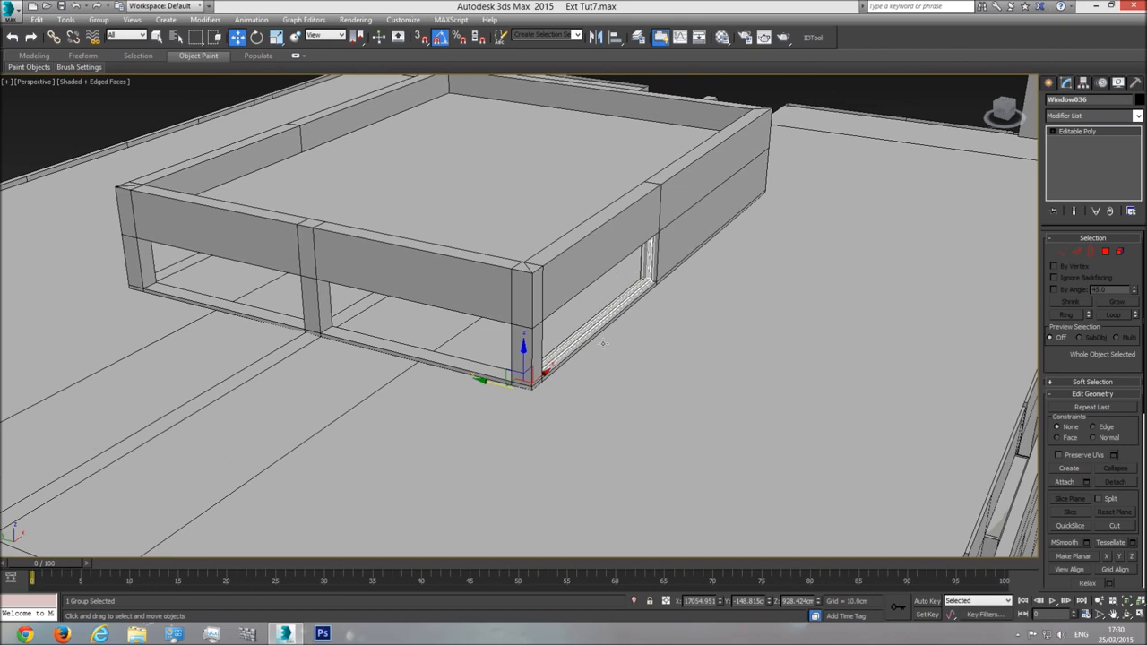
pyautogui.click(1121, 615)
pyautogui.moveTo(647, 353); pyautogui.dragTo(581, 334)
pyautogui.click(256, 37)
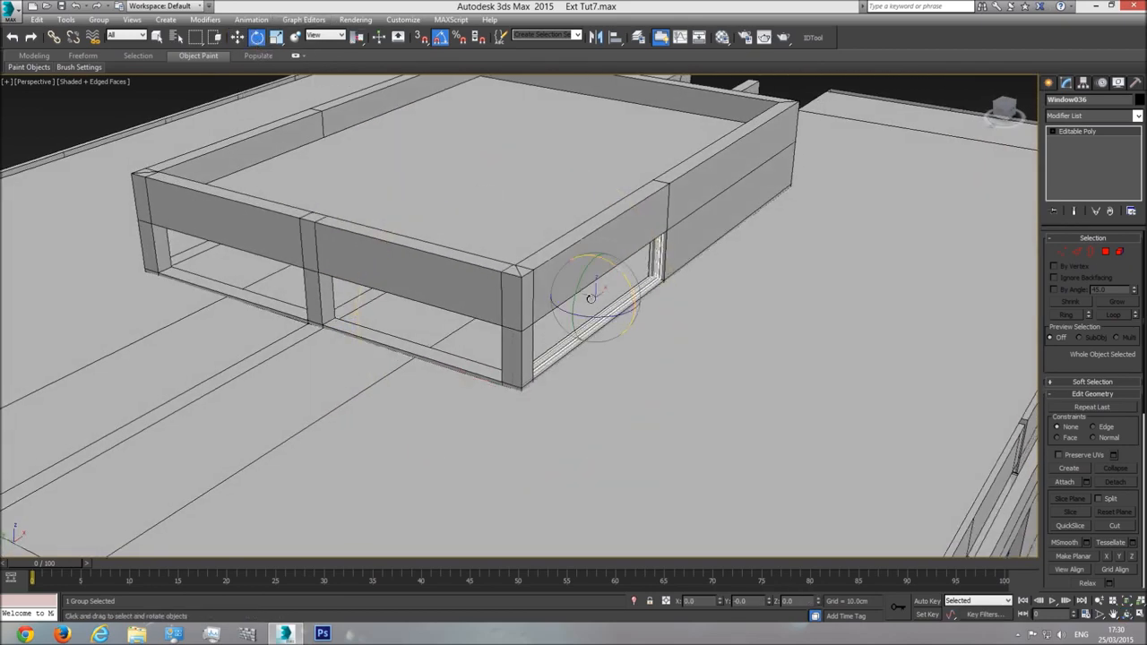
pyautogui.keyDown('shift'); pyautogui.moveTo(610, 318); pyautogui.dragTo(558, 326); pyautogui.keyUp('shift')
pyautogui.click(578, 366)
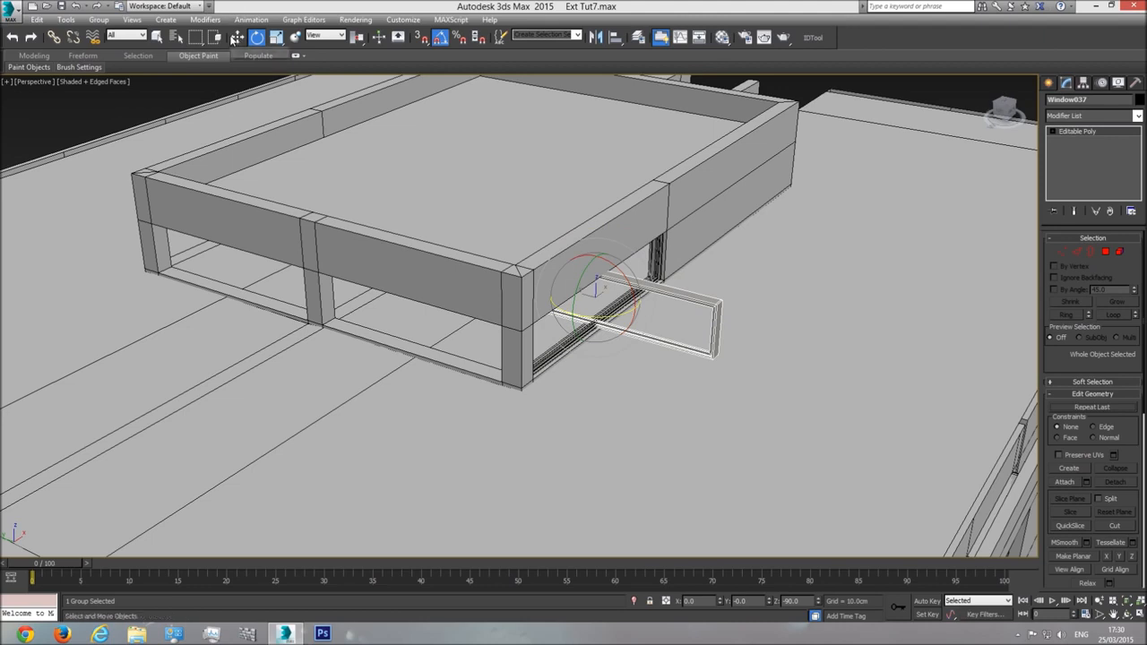
# Move the rotated window copy to the adjacent side's opening nearest the corner and align its edge with the middle pillar in the Left view
pyautogui.click(237, 36)
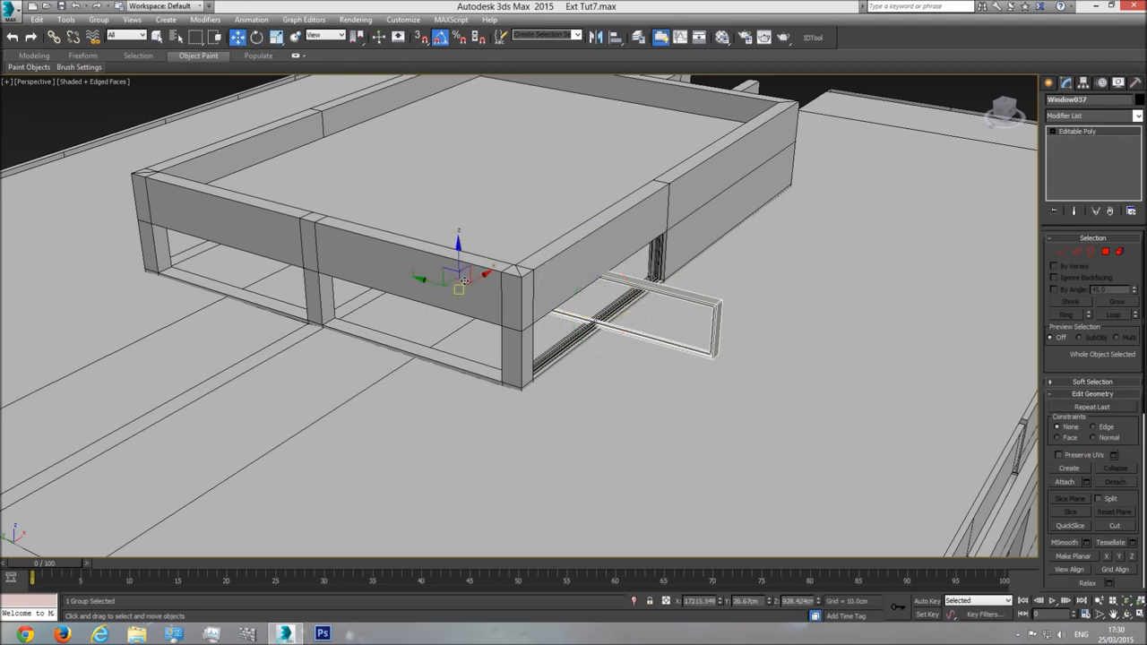
pyautogui.moveTo(463, 283)
pyautogui.mouseDown()
pyautogui.moveTo(309, 288)
pyautogui.moveTo(303, 318)
pyautogui.moveTo(309, 309)
pyautogui.mouseUp()
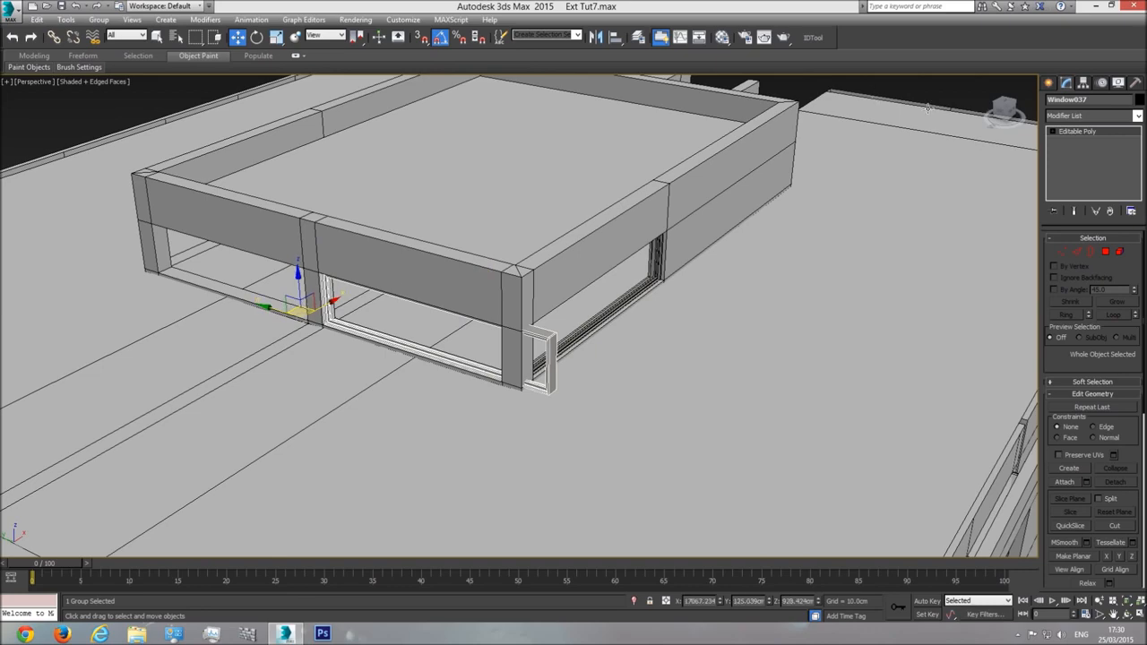
pyautogui.click(1003, 109)
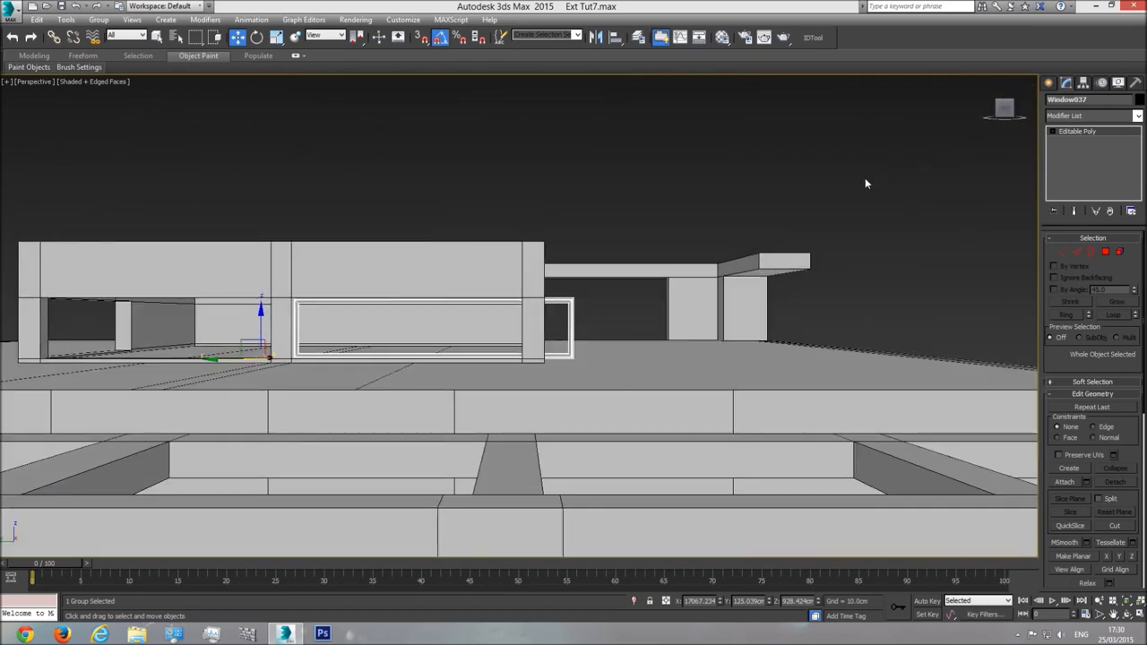
pyautogui.press('l')
pyautogui.moveTo(469, 314); pyautogui.dragTo(465, 410, button='middle')
pyautogui.scroll(3, 417, 270)
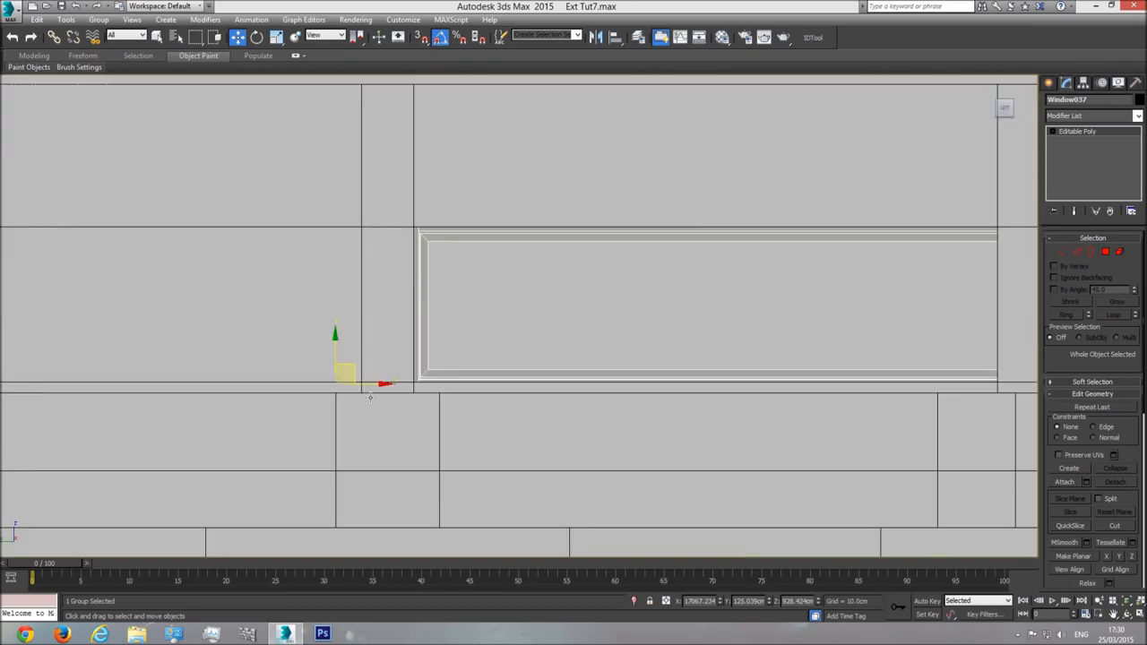
pyautogui.moveTo(368, 385); pyautogui.dragTo(367, 385)
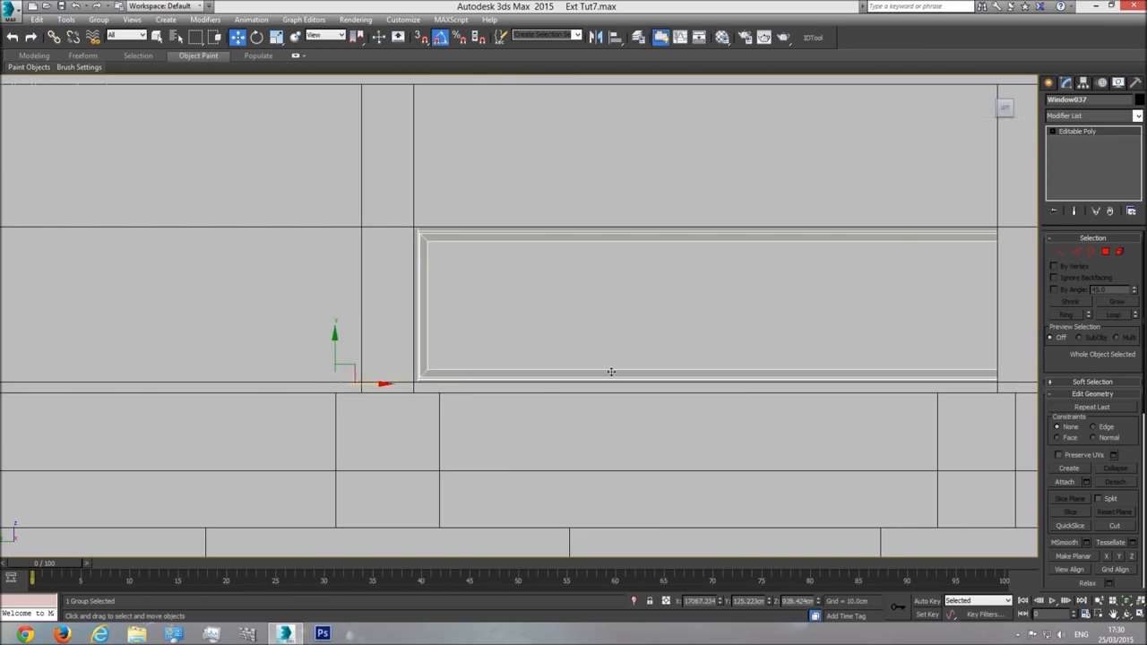
# Pull the copied frame's far-end vertices in to the corner pillar so the window fits the opening's width
pyautogui.scroll(-2, 611, 372)
pyautogui.moveTo(678, 308); pyautogui.dragTo(564, 291, button='middle')
pyautogui.click(1063, 251)
pyautogui.moveTo(791, 414); pyautogui.dragTo(790, 405)
pyautogui.moveTo(871, 303); pyautogui.dragTo(779, 312)
pyautogui.scroll(-2, 662, 341)
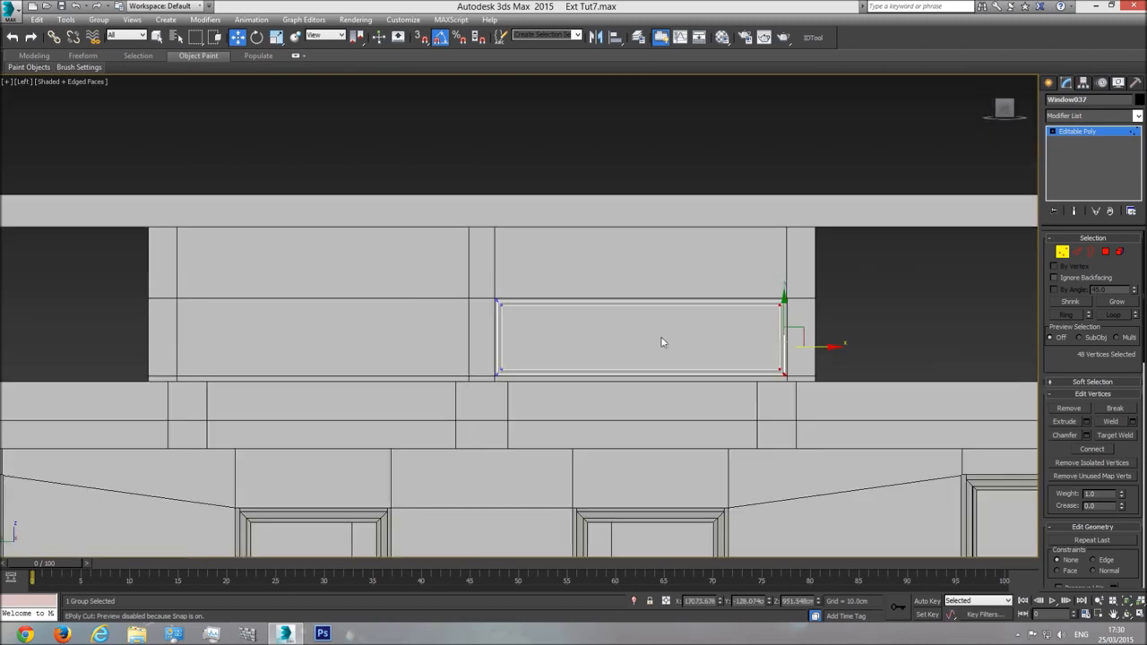
# Return to object level and copy the fitted window sideways into the neighbouring opening beyond the middle pillar
pyautogui.click(1082, 133)
pyautogui.keyDown('shift'); pyautogui.moveTo(495, 374); pyautogui.dragTo(184, 381); pyautogui.keyUp('shift')
pyautogui.click(587, 369)
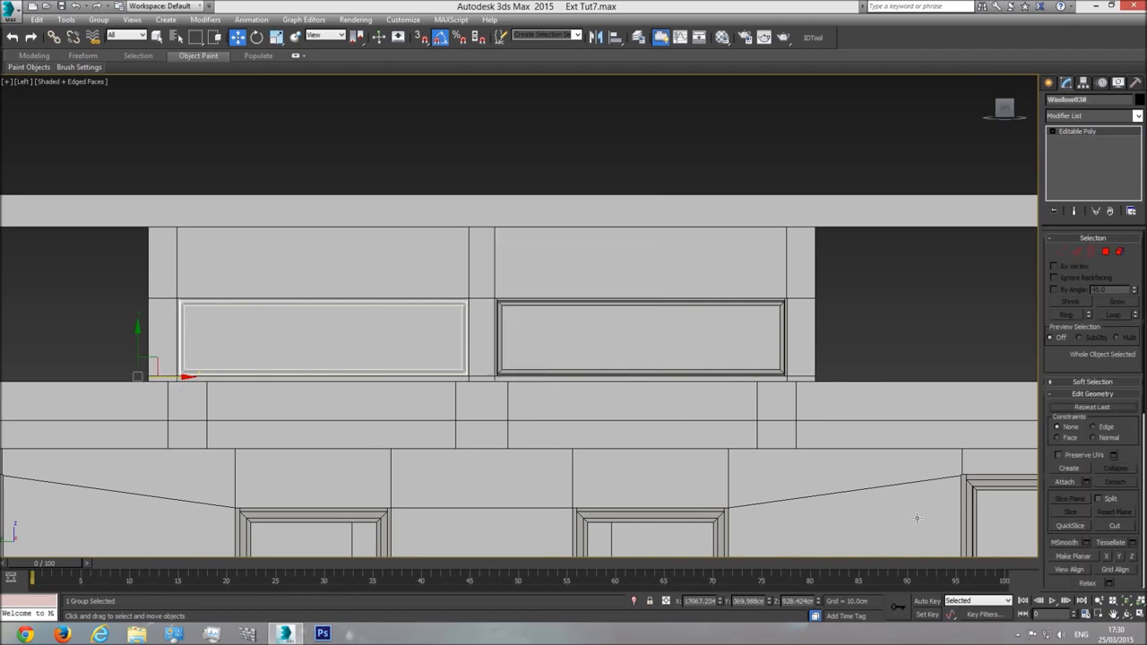
# Select the original side window of the raised roof structure and copy it along Y to the opposite side
pyautogui.press('p')
pyautogui.click(1127, 602)
pyautogui.click(1127, 614)
pyautogui.moveTo(833, 466); pyautogui.dragTo(663, 502)
pyautogui.scroll(-5, 556, 350)
pyautogui.moveTo(556, 347); pyautogui.dragTo(381, 308, button='middle')
pyautogui.rightClick(619, 337)
pyautogui.click(614, 316)
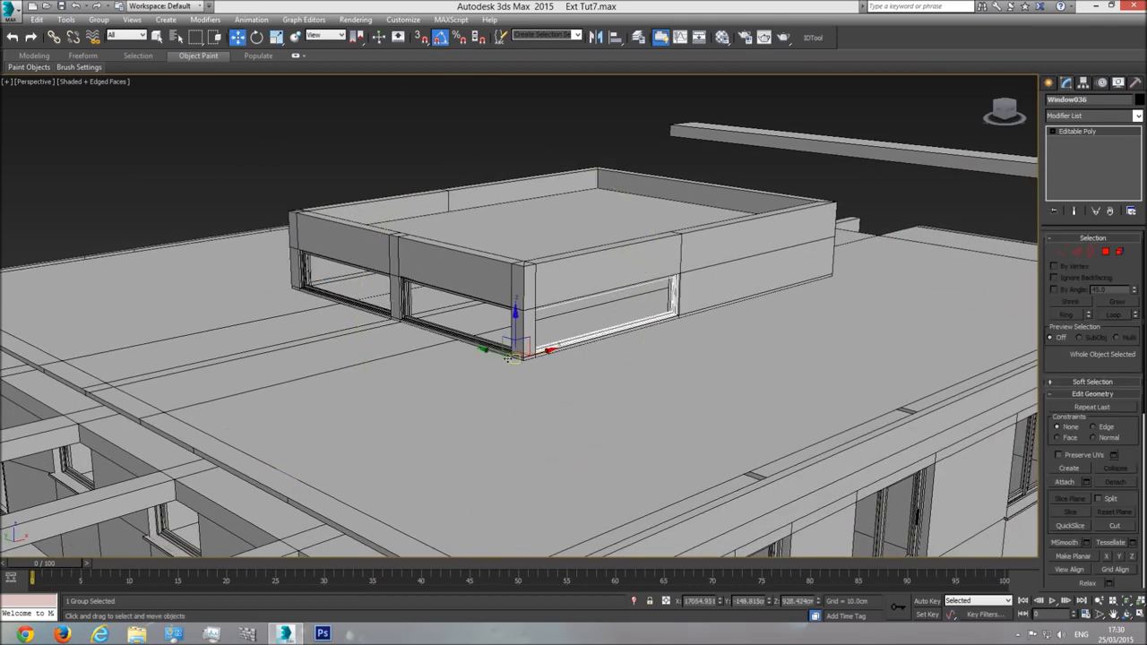
pyautogui.keyDown('shift'); pyautogui.moveTo(498, 351); pyautogui.dragTo(274, 281); pyautogui.keyUp('shift')
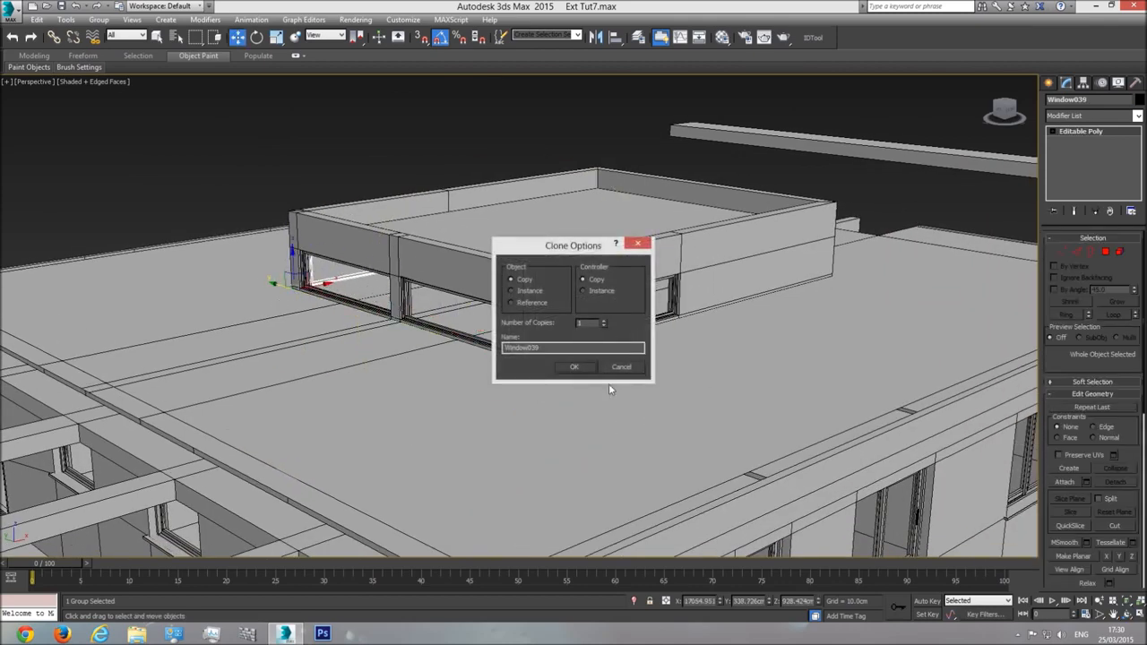
pyautogui.press('Return')
# Rotate the copied window on the opposite side 180 degrees about Z so it faces outward
pyautogui.click(1126, 614)
pyautogui.moveTo(444, 300)
pyautogui.mouseDown()
pyautogui.moveTo(507, 330)
pyautogui.moveTo(558, 332)
pyautogui.mouseUp()
pyautogui.scroll(5, 456, 344)
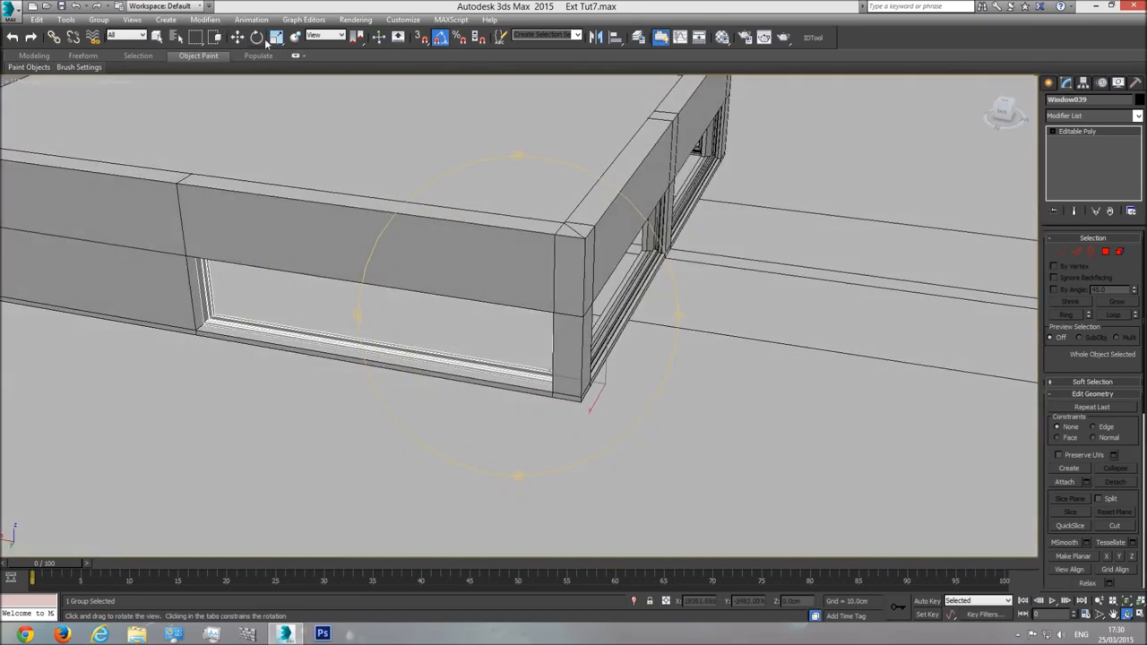
pyautogui.click(257, 38)
pyautogui.scroll(6, 265, 326)
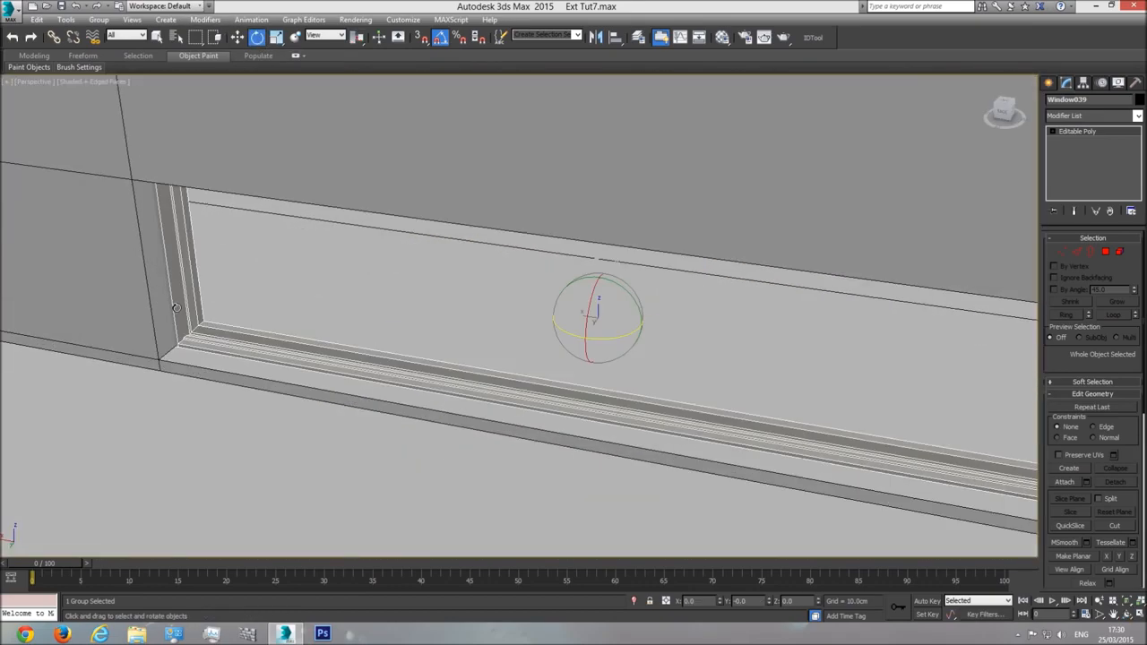
pyautogui.moveTo(246, 354); pyautogui.dragTo(185, 345, button='middle')
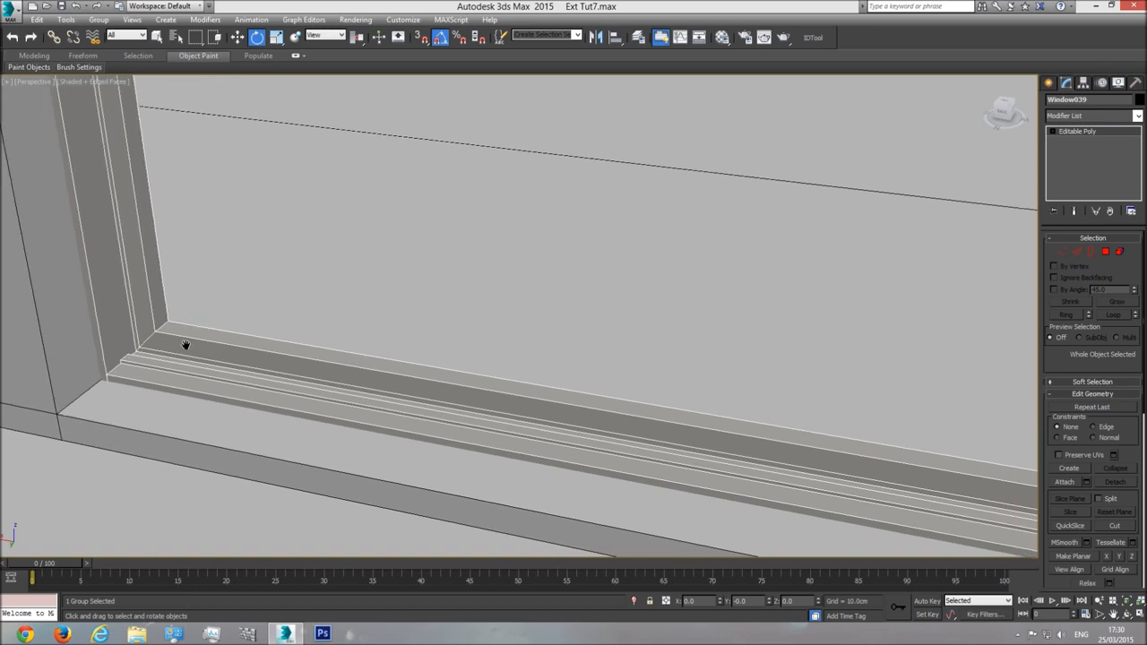
pyautogui.scroll(-4, 190, 344)
pyautogui.moveTo(392, 353); pyautogui.dragTo(145, 283, button='middle')
pyautogui.scroll(-2, 145, 283)
pyautogui.moveTo(211, 316); pyautogui.dragTo(381, 349, button='middle')
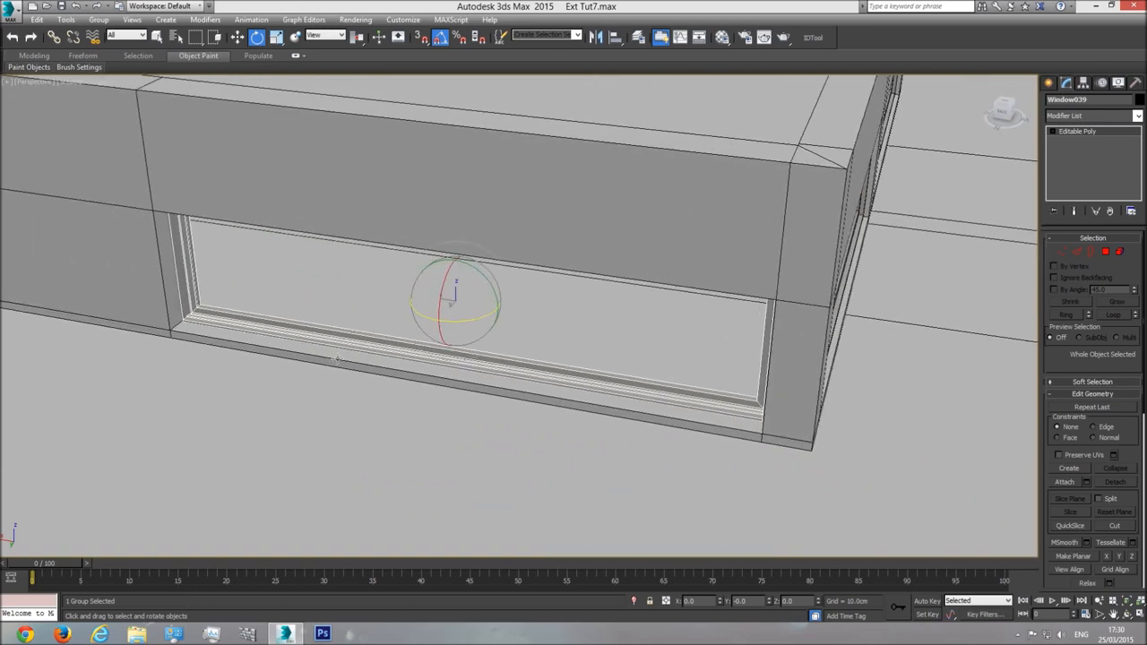
pyautogui.moveTo(424, 316); pyautogui.dragTo(524, 352)
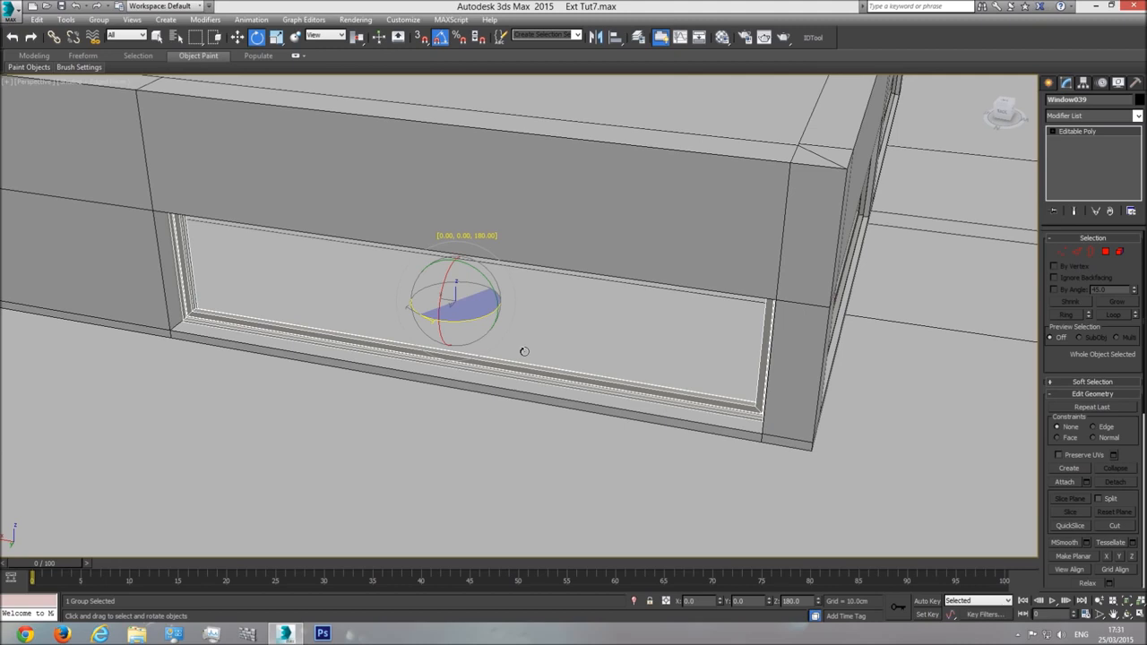
pyautogui.moveTo(524, 351); pyautogui.dragTo(524, 351)
pyautogui.press('w')
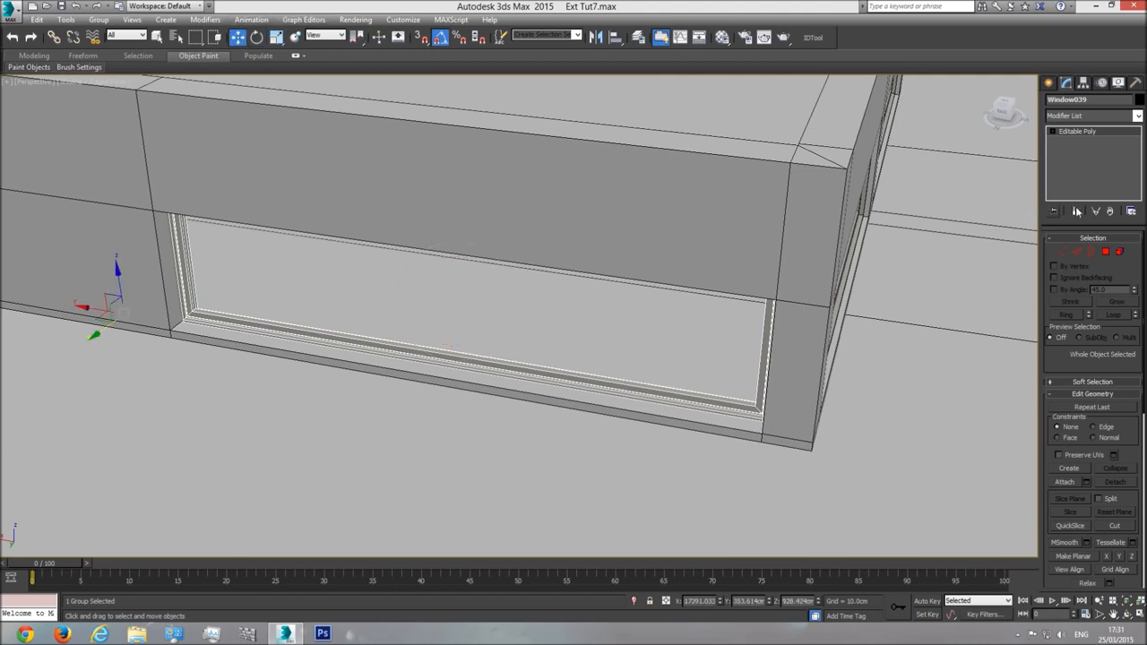
pyautogui.click(256, 37)
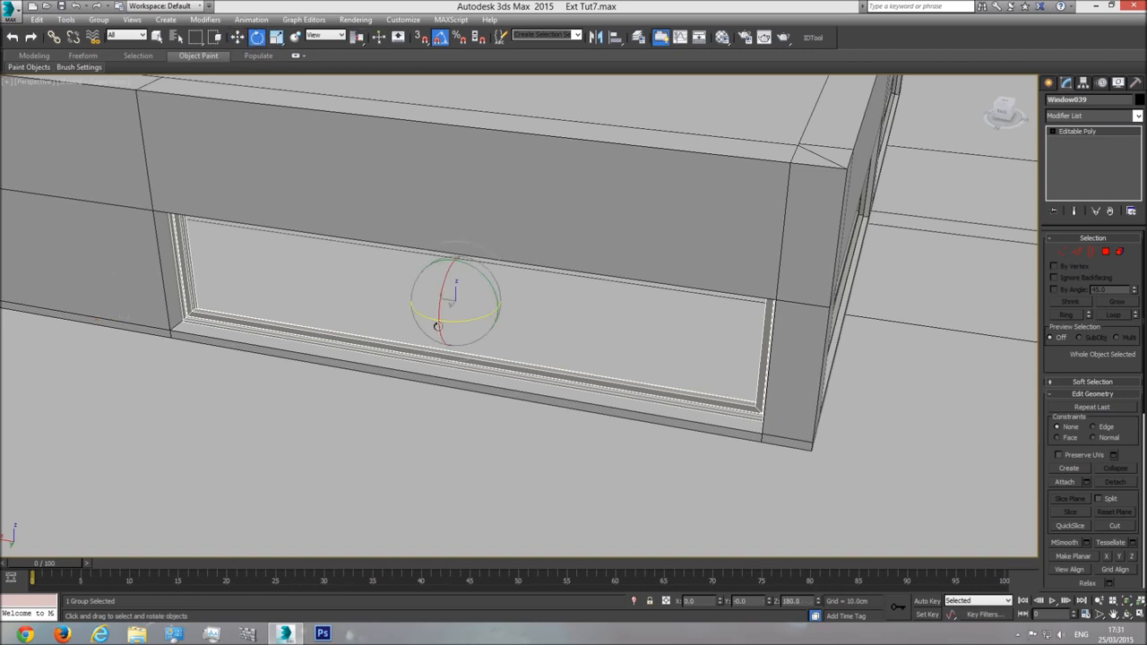
pyautogui.click(237, 37)
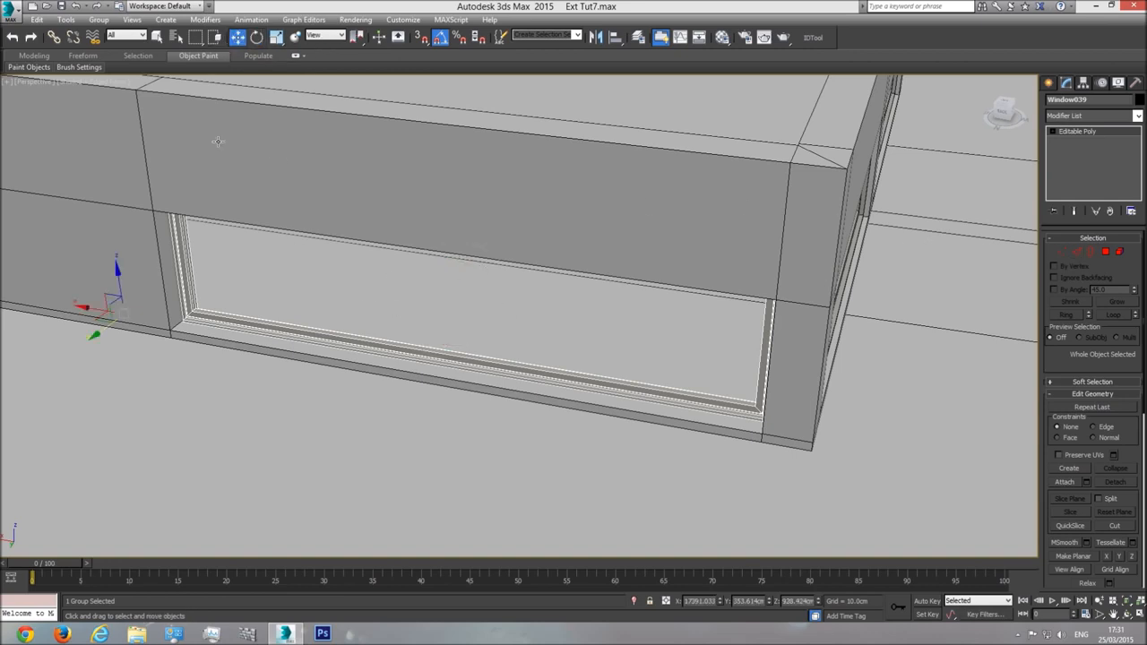
pyautogui.moveTo(95, 311); pyautogui.dragTo(217, 340)
pyautogui.rightClick(217, 339)
pyautogui.click(256, 37)
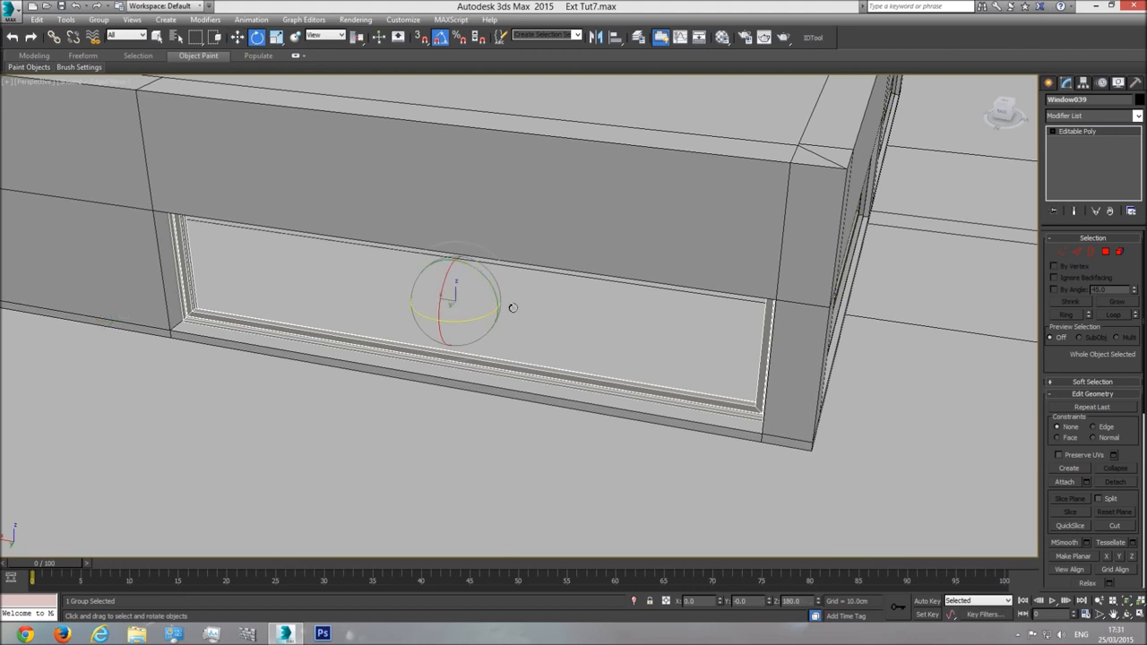
pyautogui.click(238, 40)
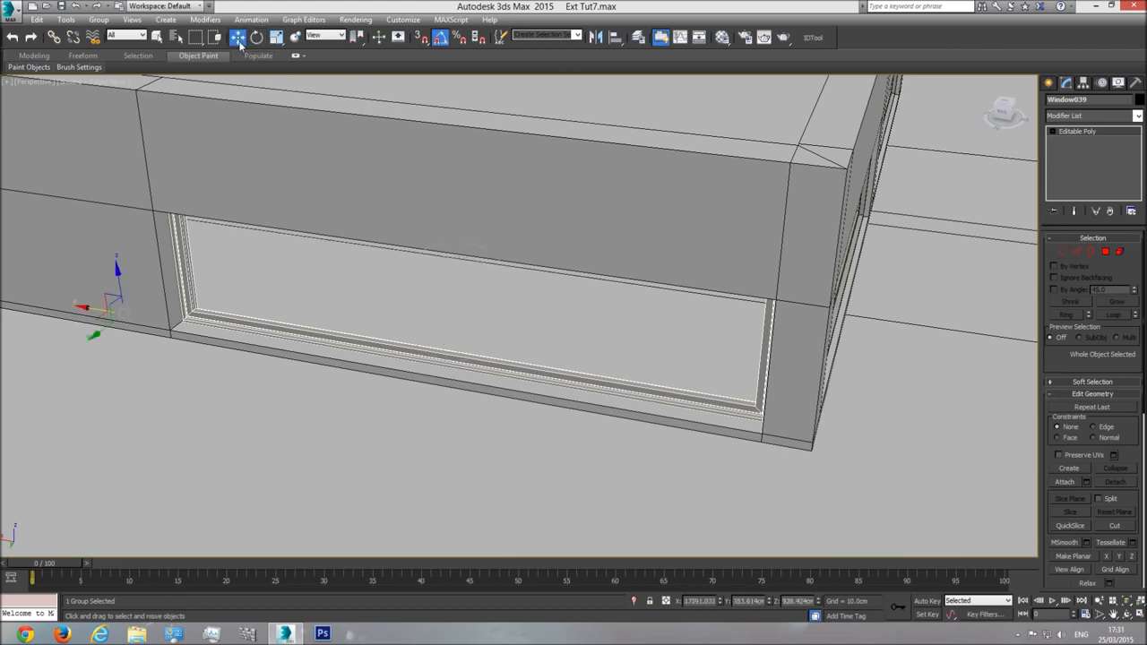
pyautogui.moveTo(87, 310); pyautogui.dragTo(538, 338)
pyautogui.rightClick(538, 337)
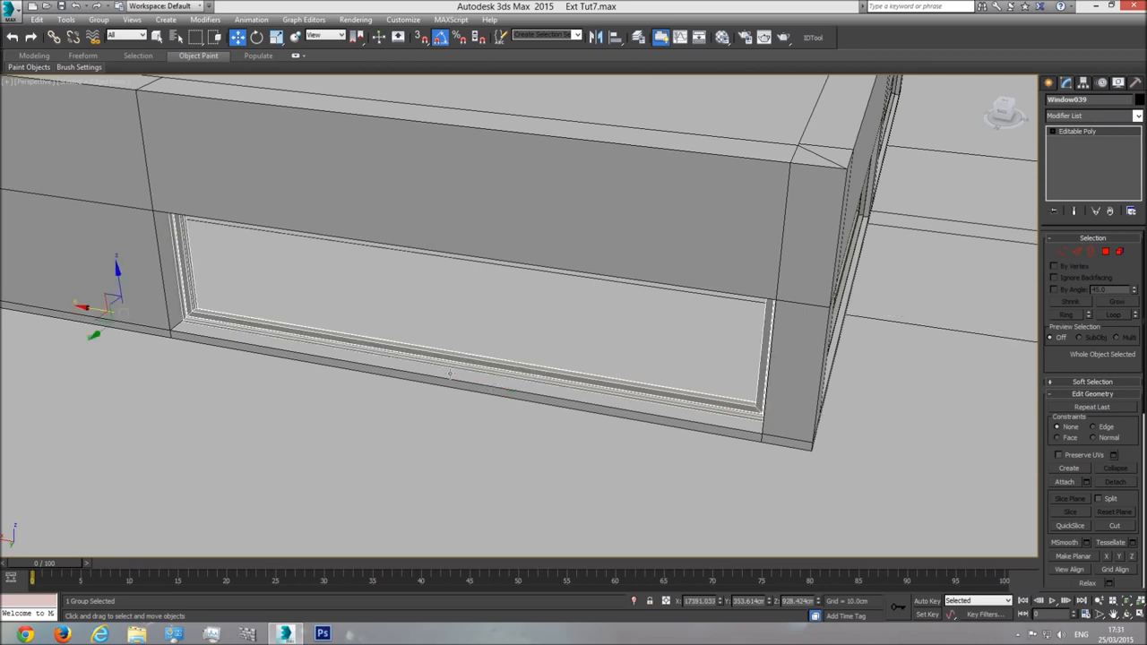
# Center the rotated window group's pivot on the object
pyautogui.click(1081, 83)
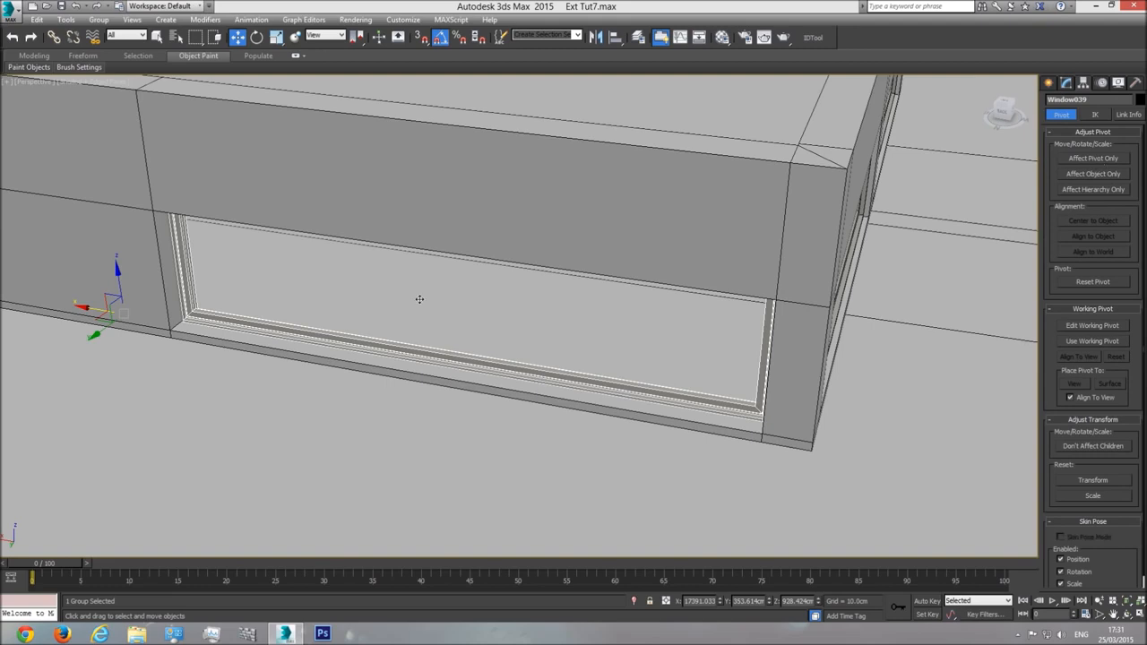
pyautogui.click(1102, 159)
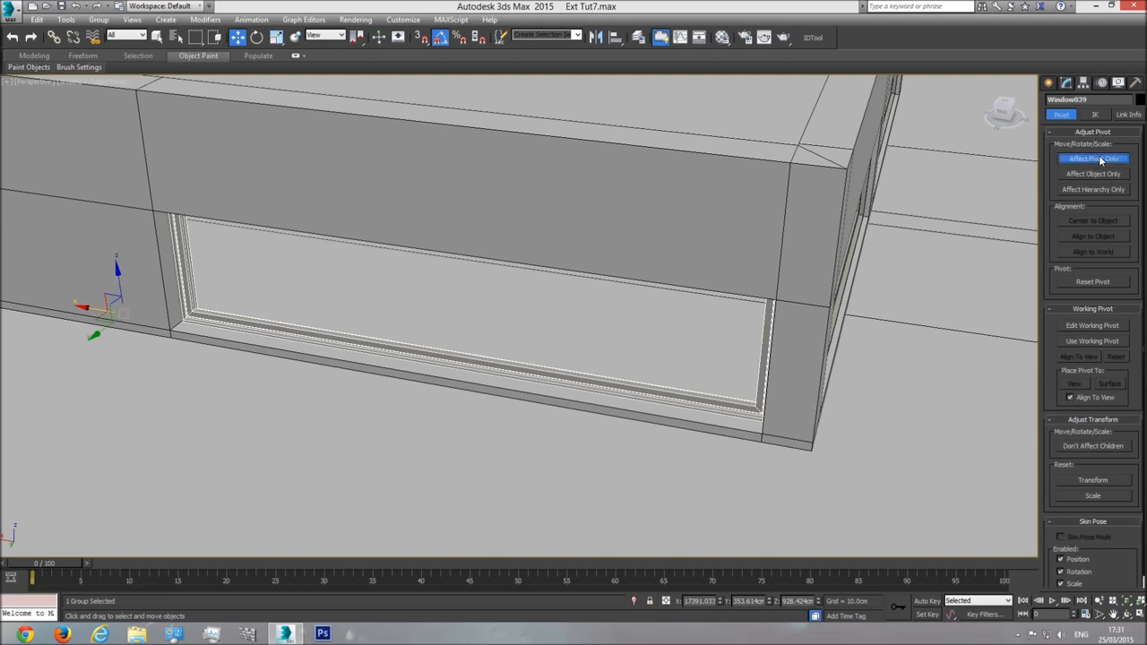
pyautogui.click(1102, 225)
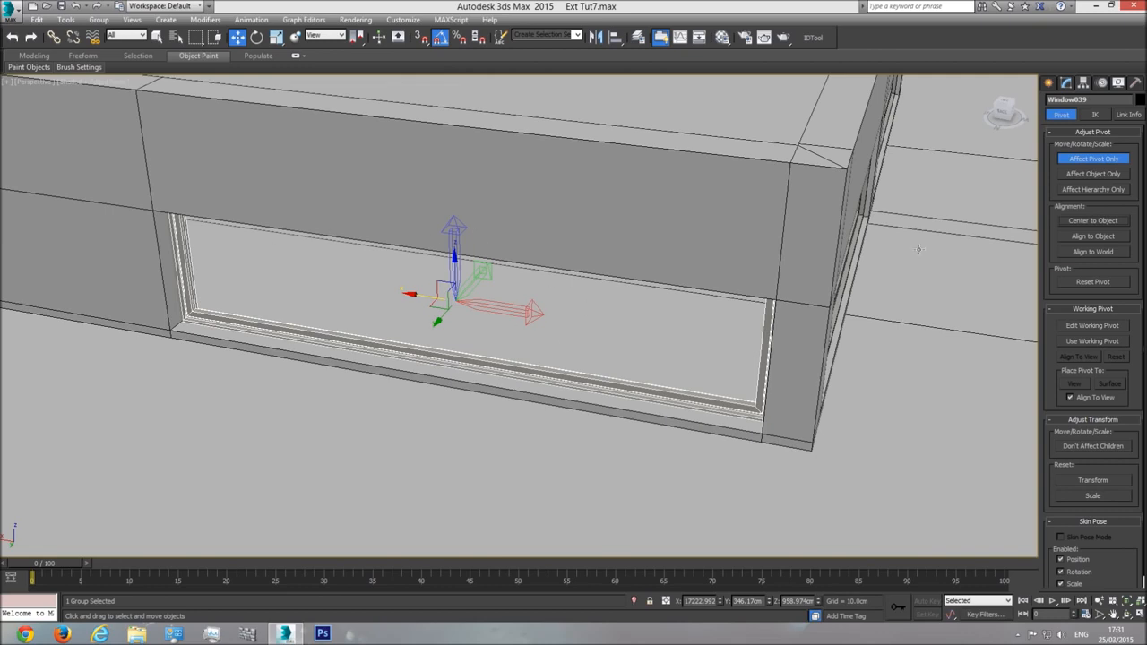
pyautogui.click(1093, 161)
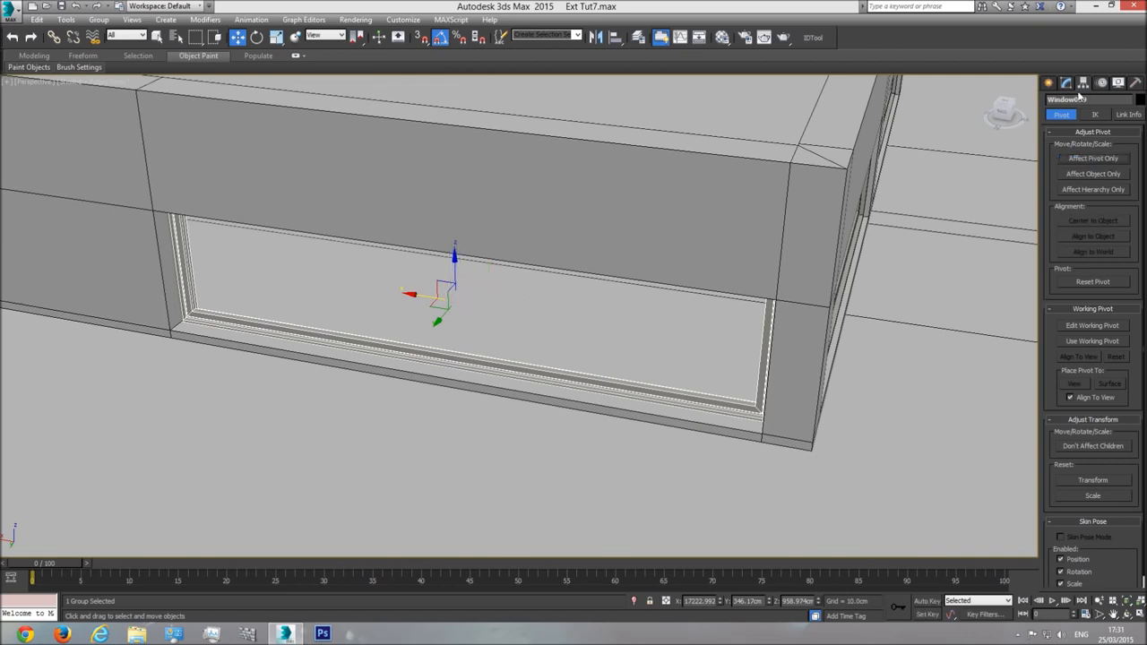
pyautogui.click(1065, 83)
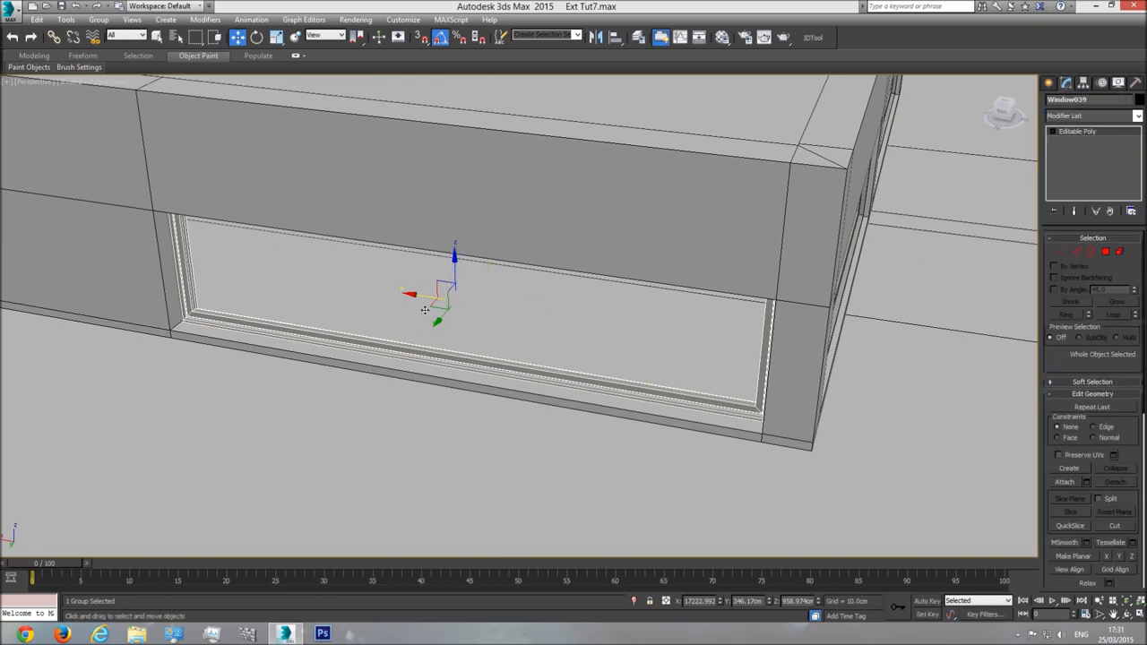
# Slide the rotated window along Y to set its depth within the opposite side's opening
pyautogui.click(1125, 614)
pyautogui.moveTo(574, 359); pyautogui.dragTo(507, 346)
pyautogui.click(240, 40)
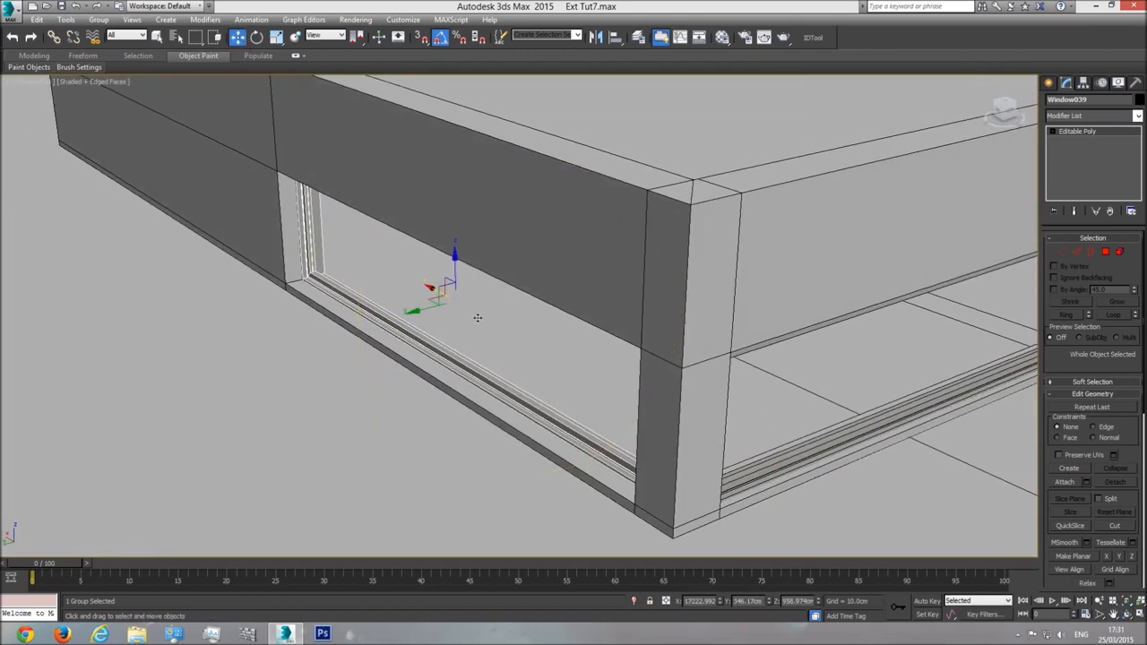
pyautogui.moveTo(432, 308); pyautogui.dragTo(422, 313)
# Unhide all objects in the scene and clear the selection
pyautogui.scroll(-3, 455, 368)
pyautogui.click(1126, 614)
pyautogui.moveTo(529, 256); pyautogui.dragTo(381, 287)
pyautogui.scroll(-6, 538, 314)
pyautogui.moveTo(564, 307); pyautogui.dragTo(790, 386)
pyautogui.rightClick(543, 186)
pyautogui.rightClick(516, 199)
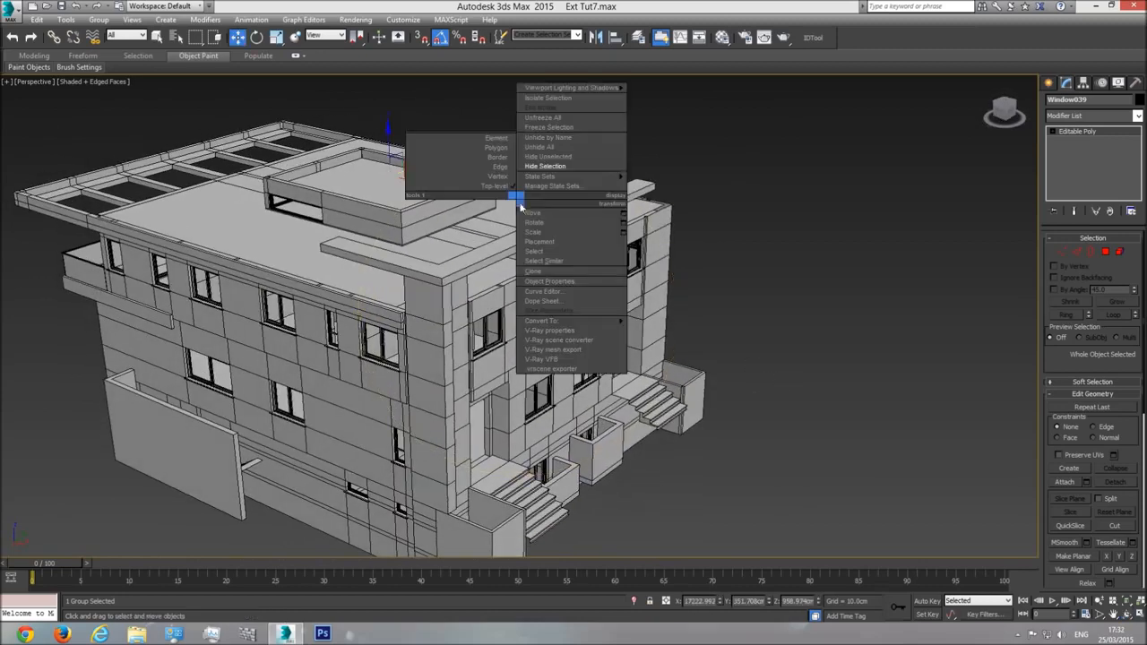
pyautogui.click(553, 148)
pyautogui.click(760, 293)
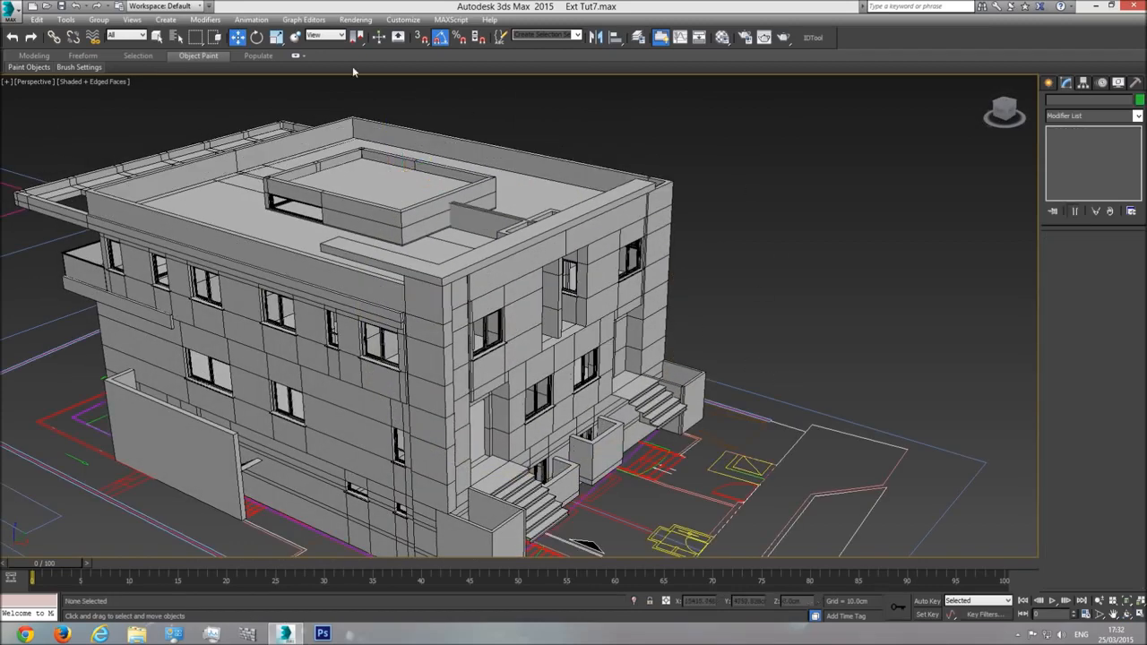
# Inspect the whole building from all sides, checking the windows fitted on each facade and on the raised roof structure
pyautogui.click(154, 36)
pyautogui.scroll(-3, 380, 303)
pyautogui.moveTo(380, 304)
pyautogui.mouseDown(button='middle')
pyautogui.moveTo(278, 218)
pyautogui.moveTo(360, 306)
pyautogui.mouseUp(button='middle')
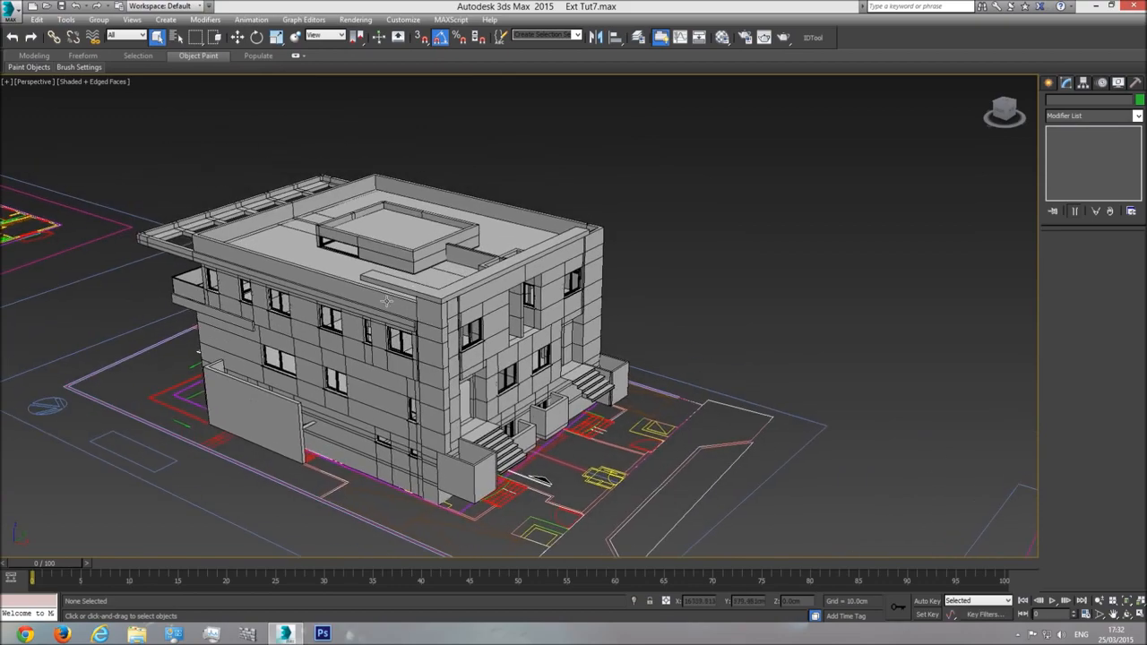
pyautogui.scroll(4, 367, 309)
pyautogui.scroll(-3, 618, 337)
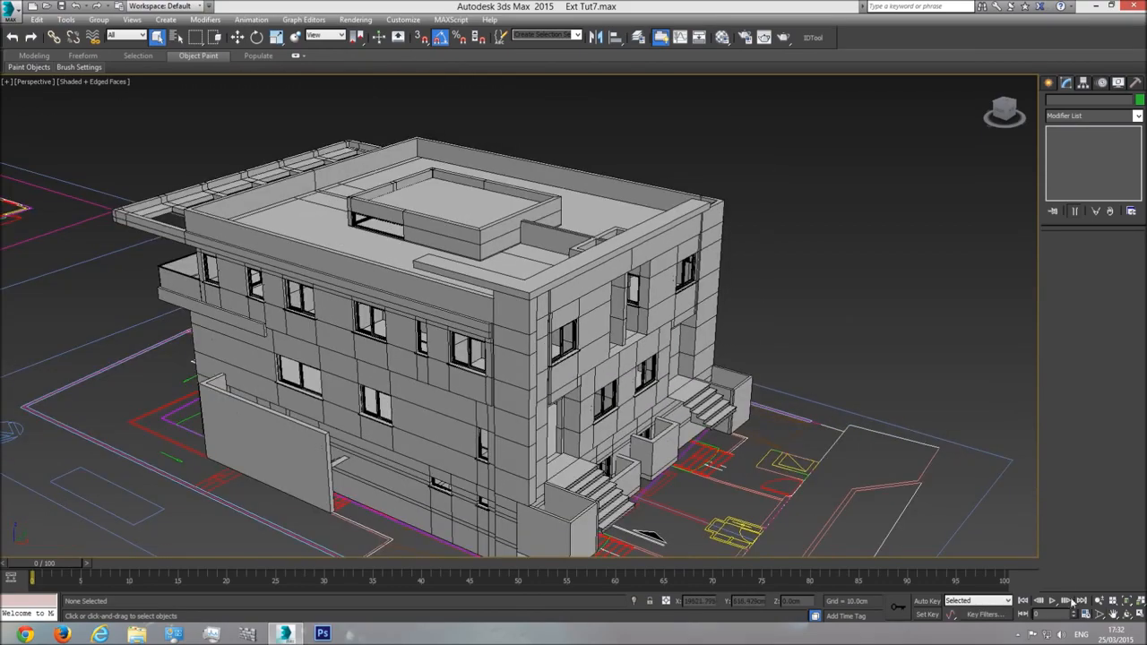
pyautogui.click(1127, 615)
pyautogui.moveTo(627, 358); pyautogui.dragTo(484, 360)
pyautogui.scroll(3, 543, 360)
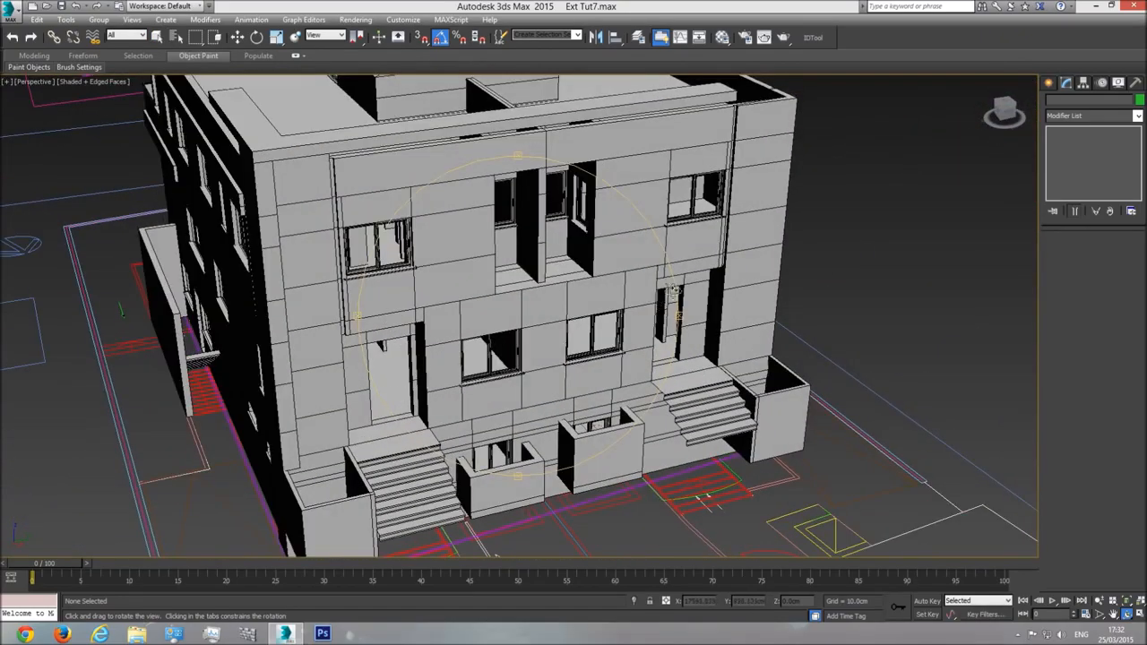
pyautogui.moveTo(421, 387); pyautogui.dragTo(132, 421)
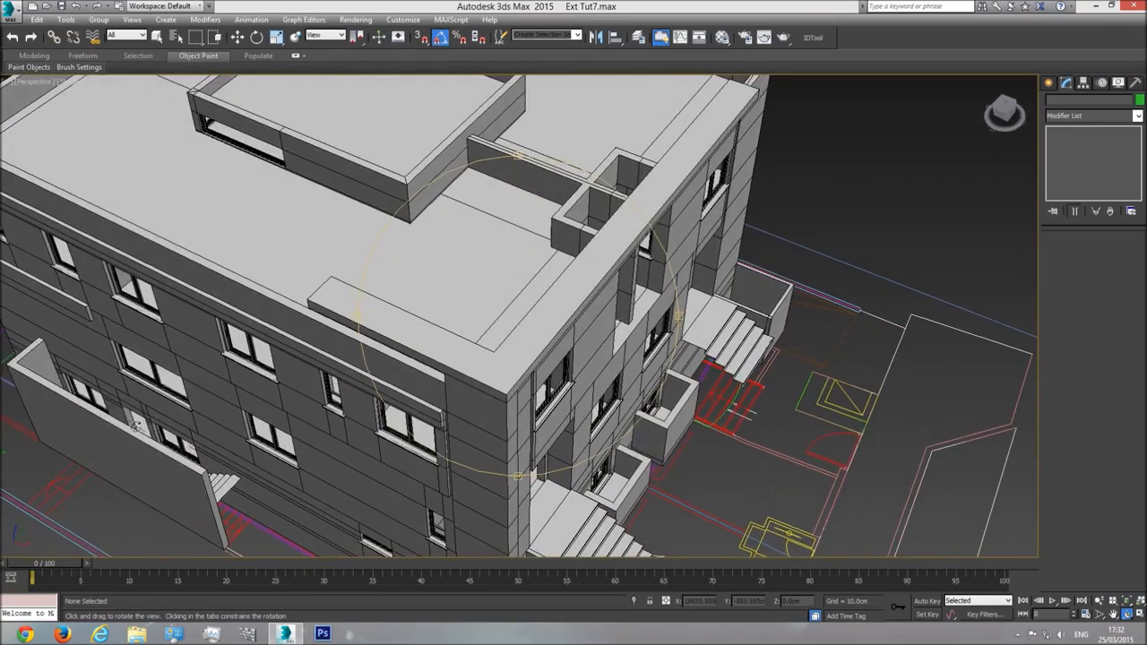
pyautogui.moveTo(449, 381); pyautogui.dragTo(562, 338)
pyautogui.scroll(-3, 562, 338)
pyautogui.moveTo(529, 384); pyautogui.dragTo(515, 363)
pyautogui.scroll(-3, 546, 361)
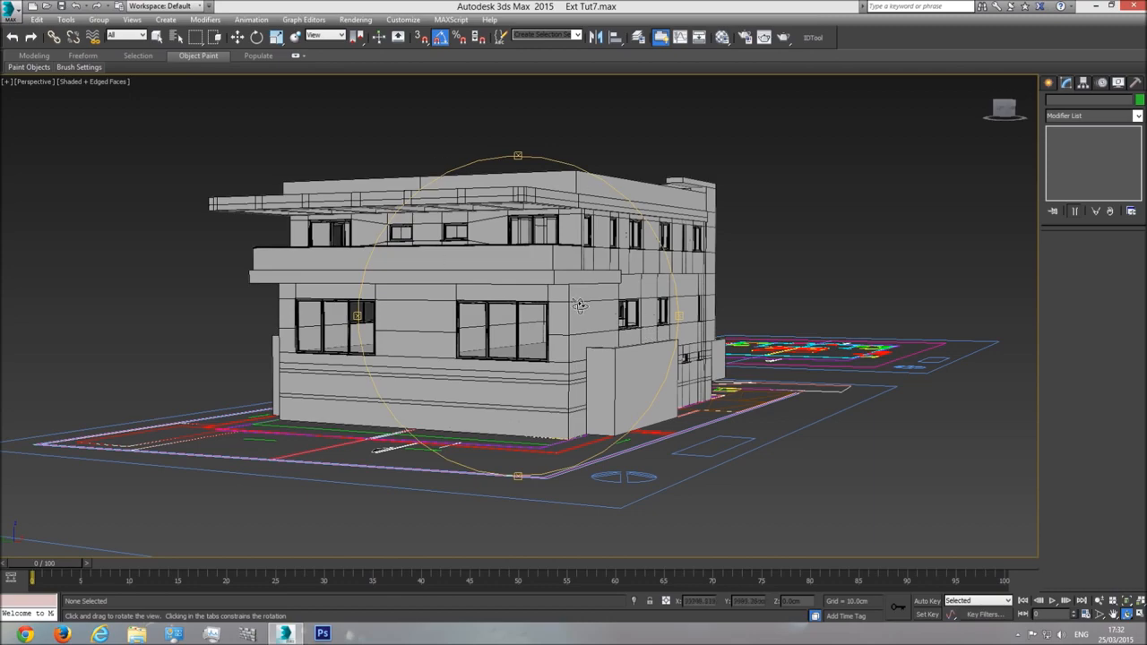
pyautogui.moveTo(581, 319); pyautogui.dragTo(377, 319)
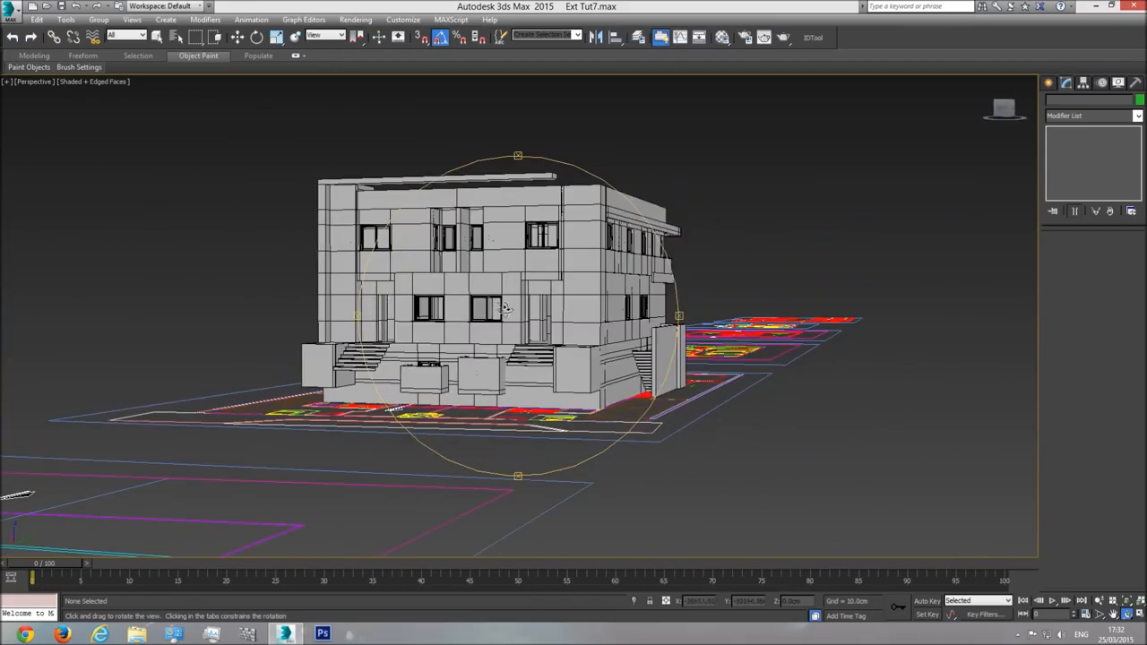
pyautogui.moveTo(388, 346); pyautogui.dragTo(553, 407)
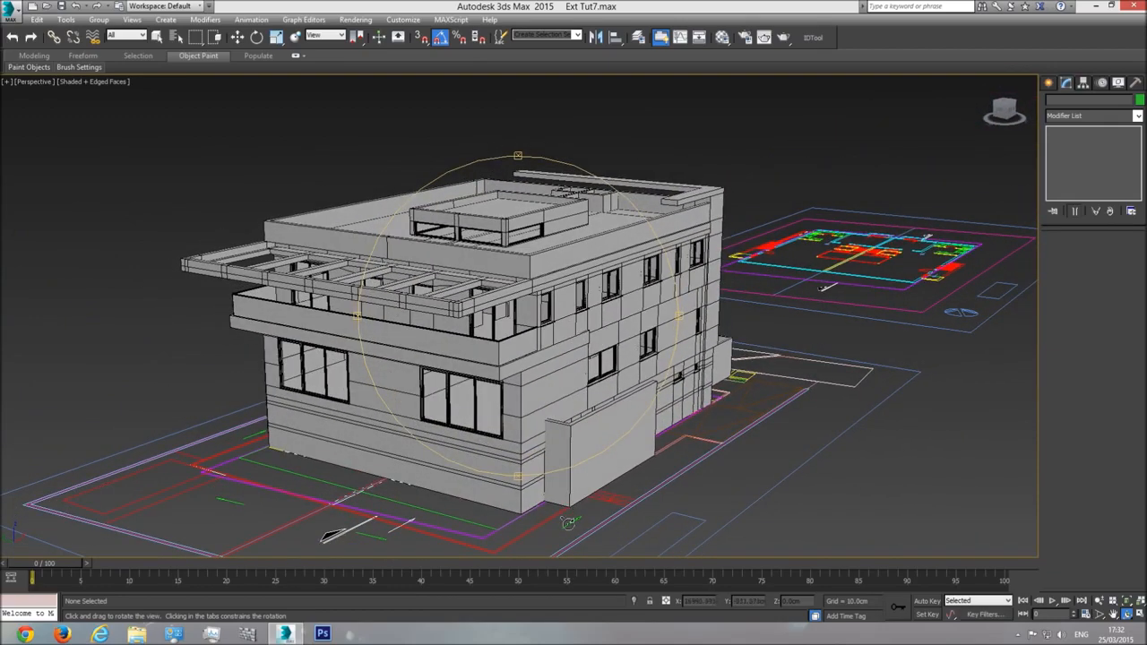
# Examine the terrace side and adjoining facade closely, checking the windows, sliding doors and roof structure glazing
pyautogui.click(158, 38)
pyautogui.scroll(3, 470, 271)
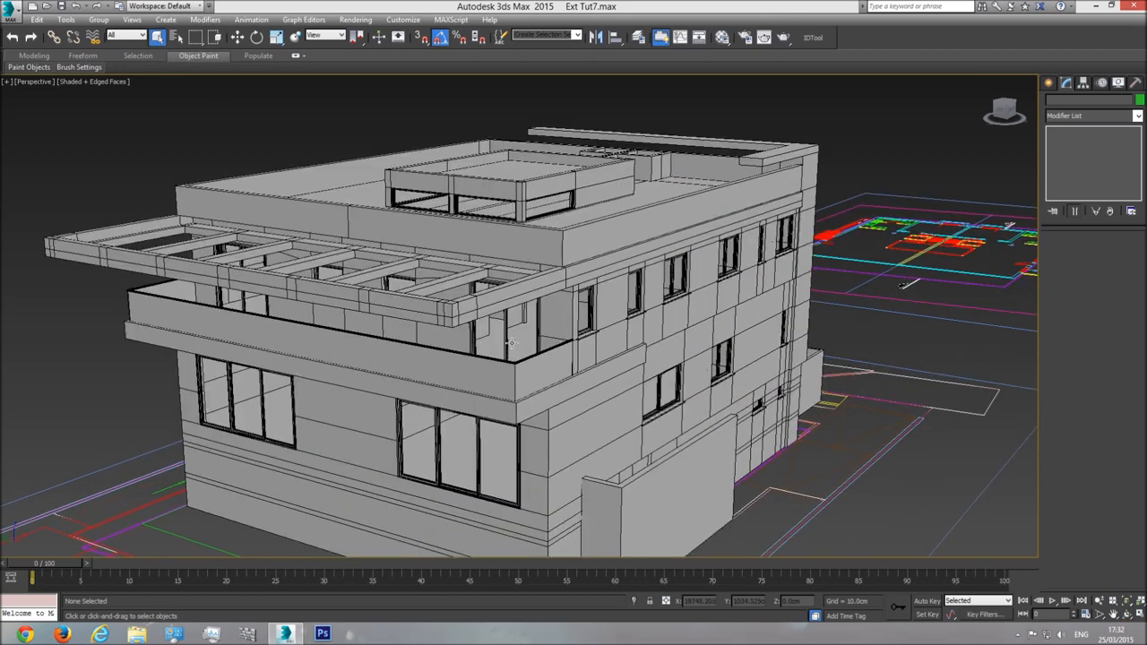
pyautogui.scroll(4, 593, 317)
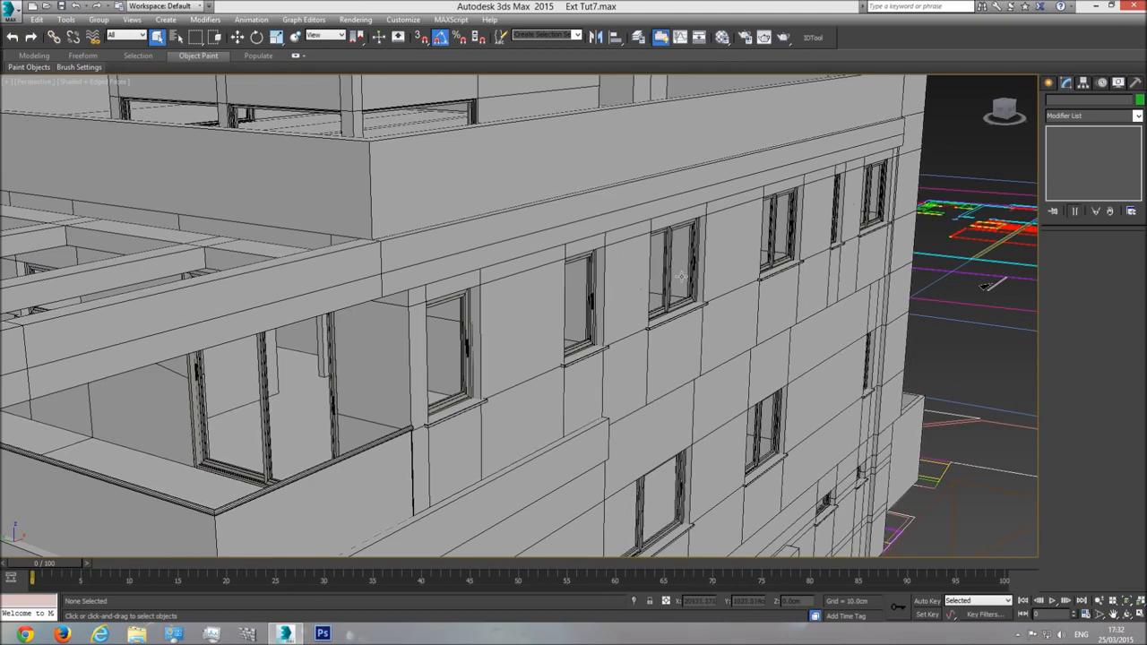
pyautogui.scroll(-2, 682, 276)
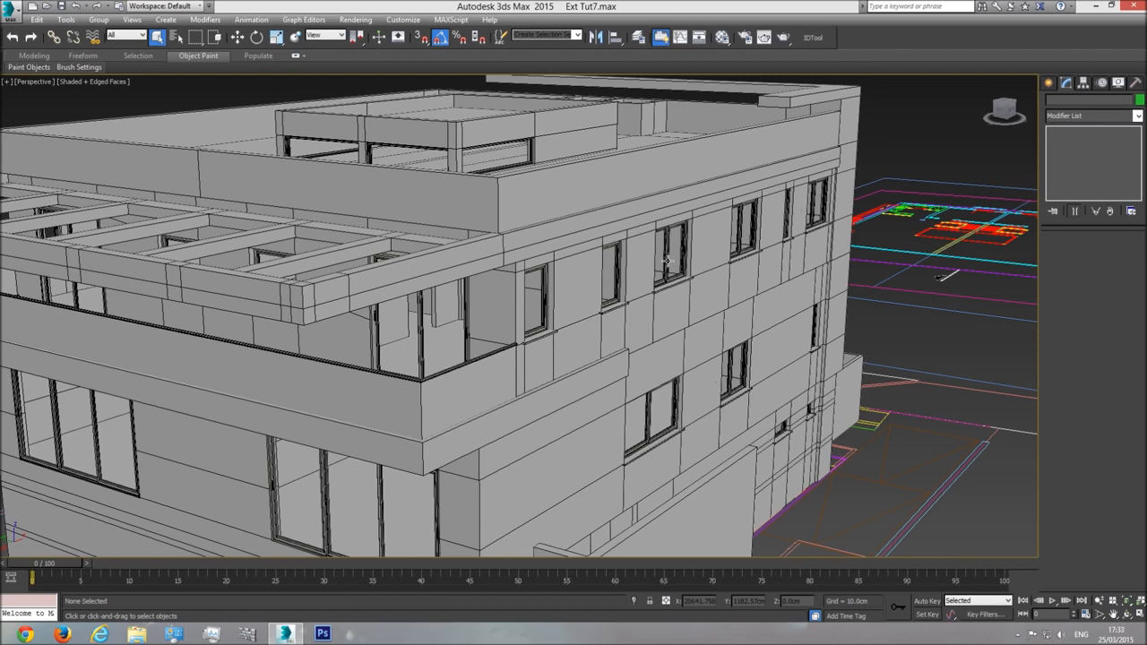
pyautogui.scroll(-3, 667, 260)
pyautogui.scroll(-3, 546, 303)
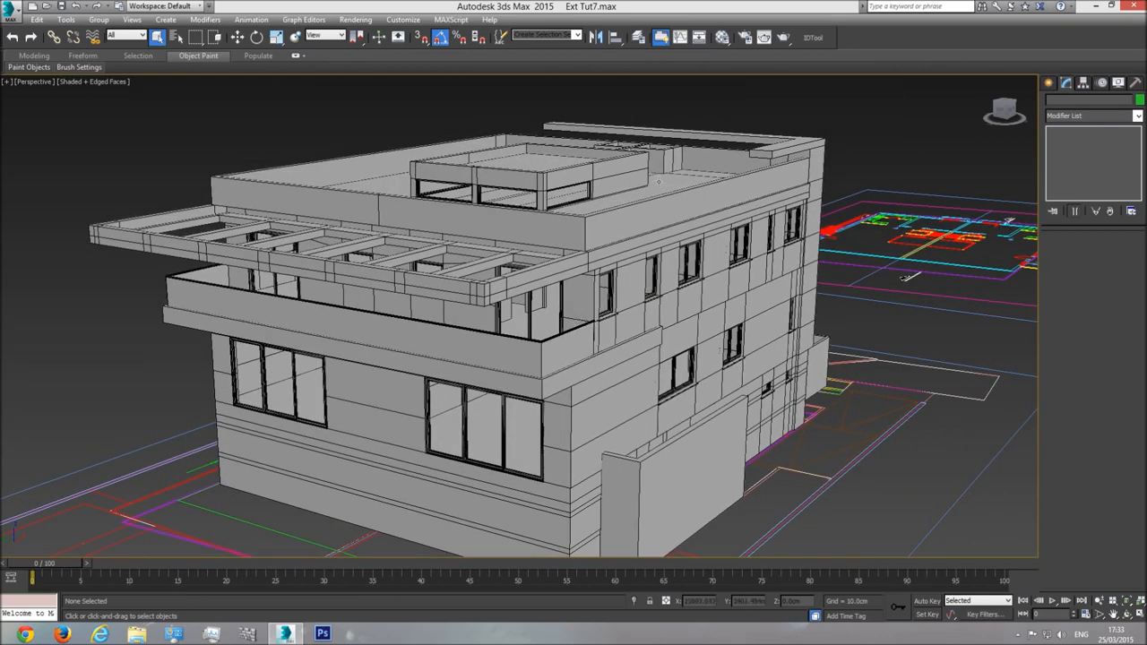
pyautogui.scroll(3, 534, 348)
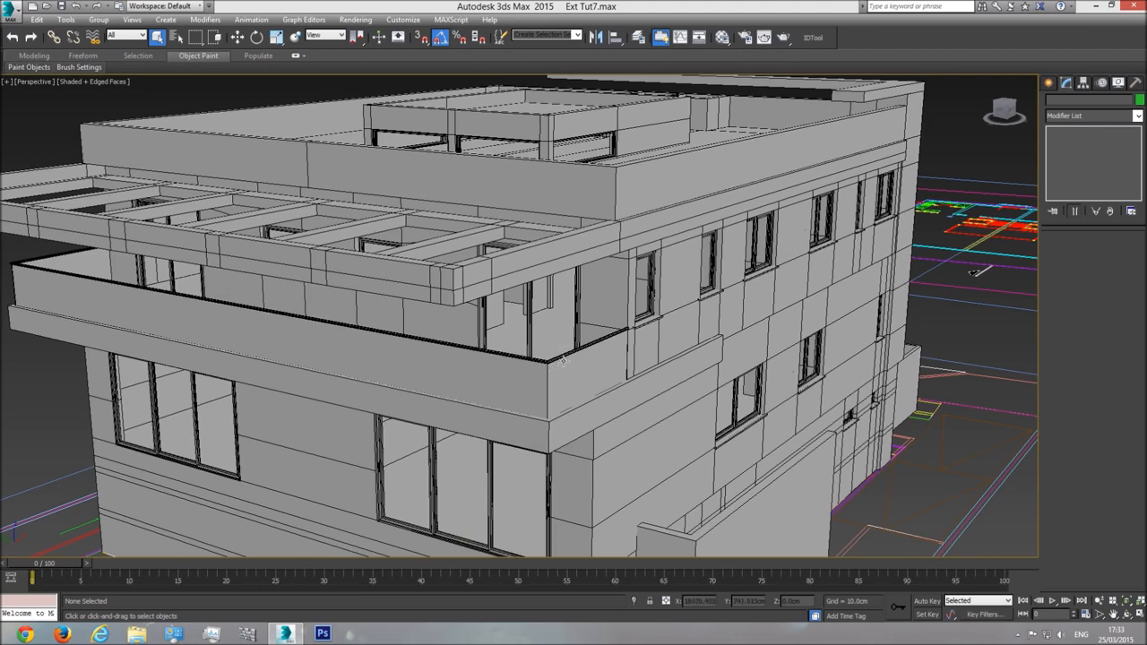
pyautogui.scroll(-3, 563, 359)
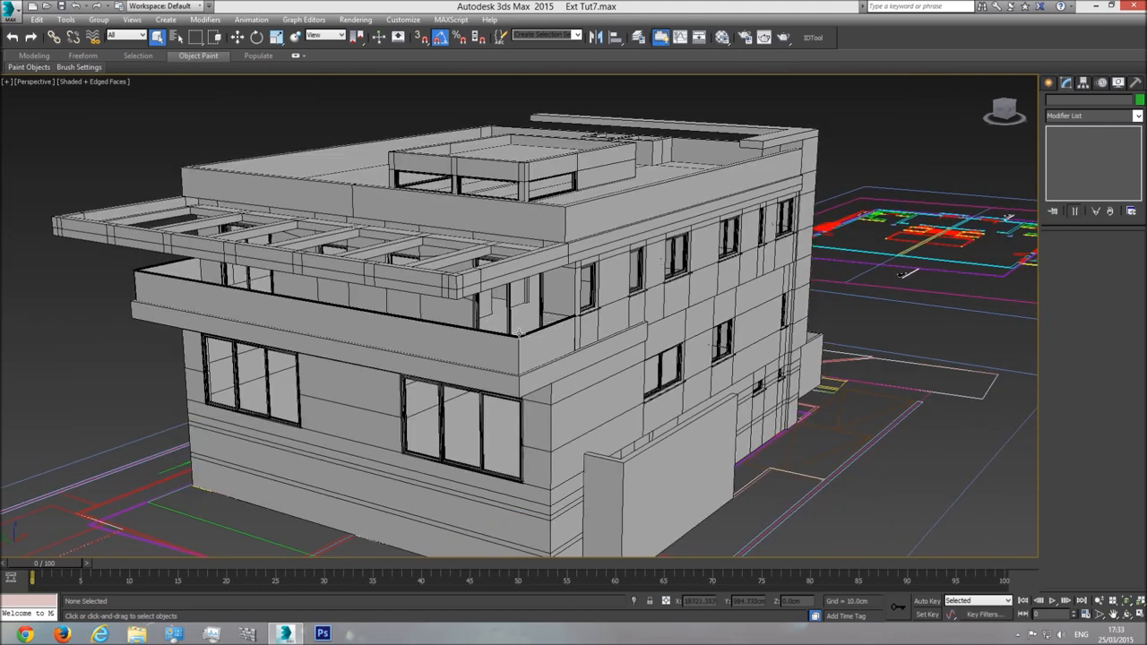
pyautogui.scroll(3, 520, 335)
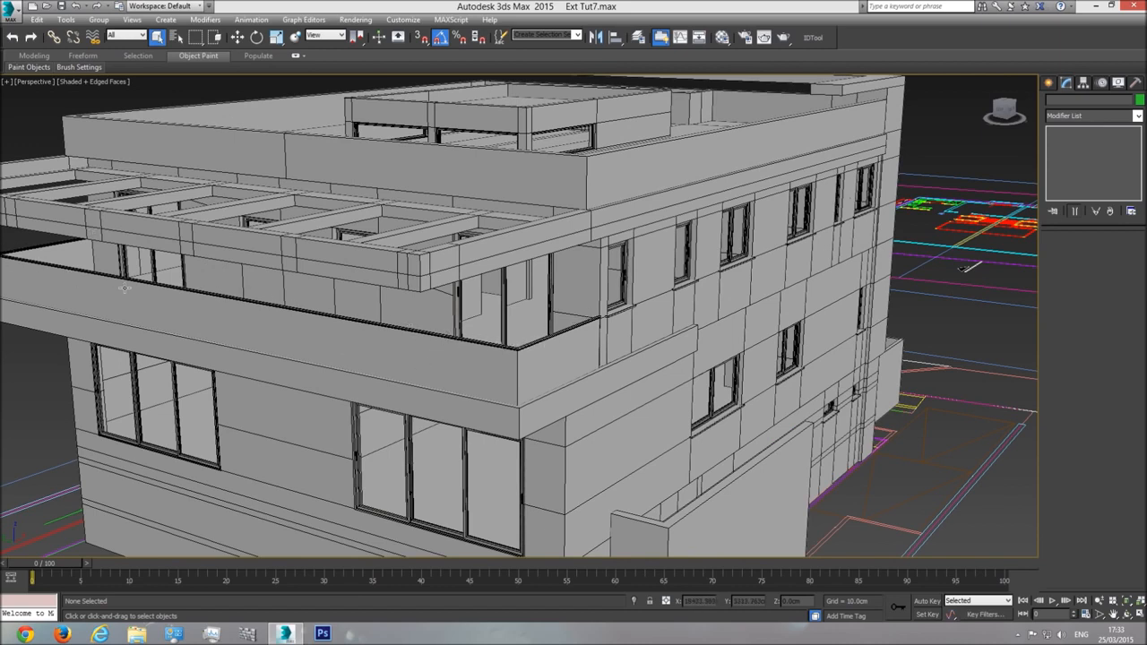
# Open the Material Editor and pick the Multi/Sub-Object window material from the upper-floor window beside the terrace, selecting that window group
pyautogui.click(722, 38)
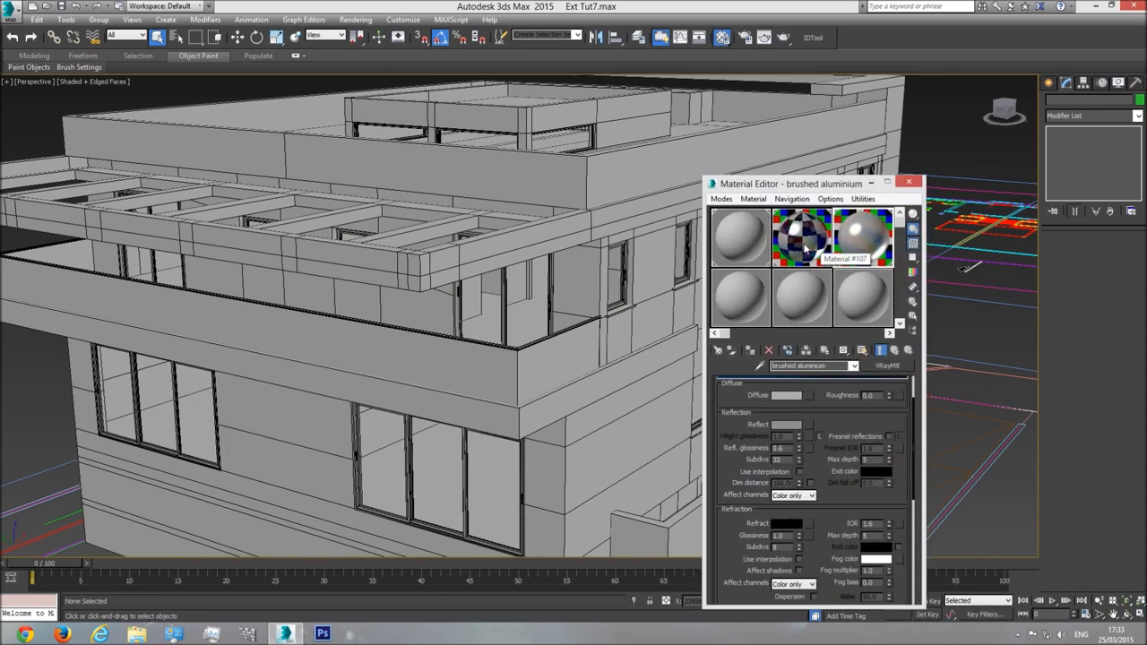
pyautogui.click(804, 252)
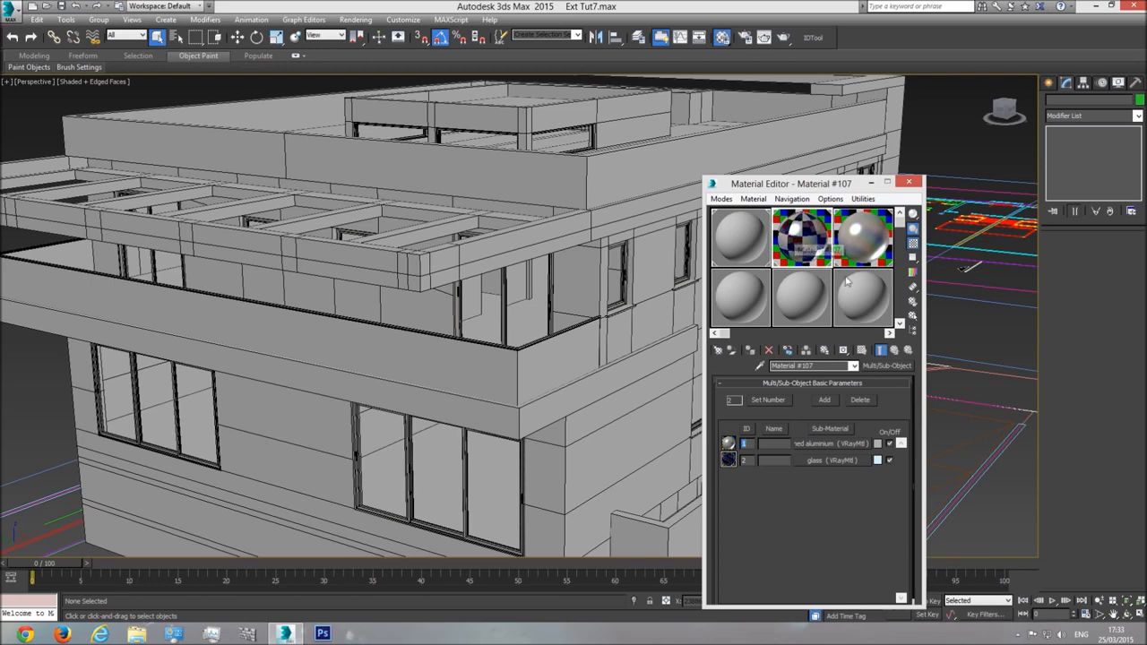
pyautogui.click(752, 199)
pyautogui.click(756, 227)
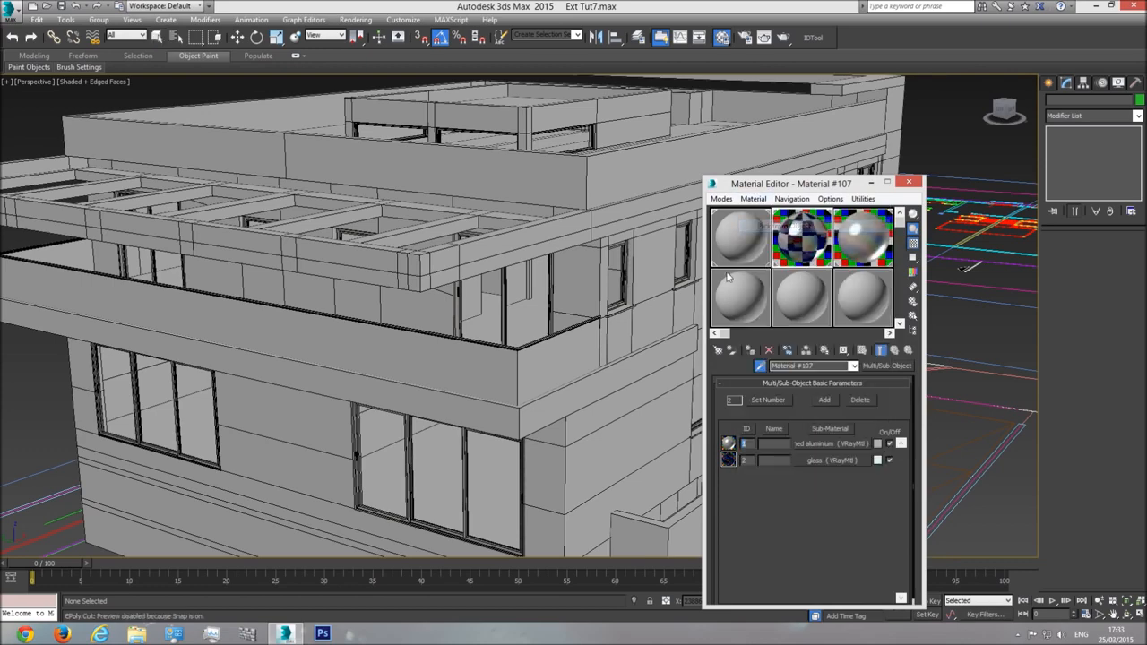
pyautogui.click(607, 256)
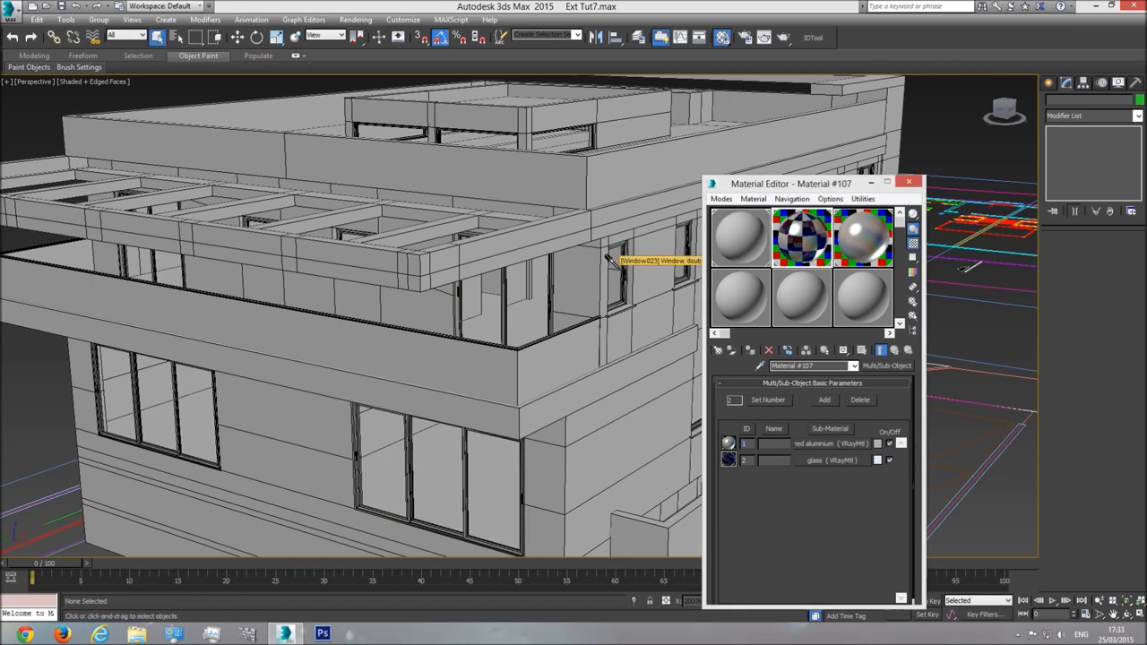
pyautogui.click(607, 256)
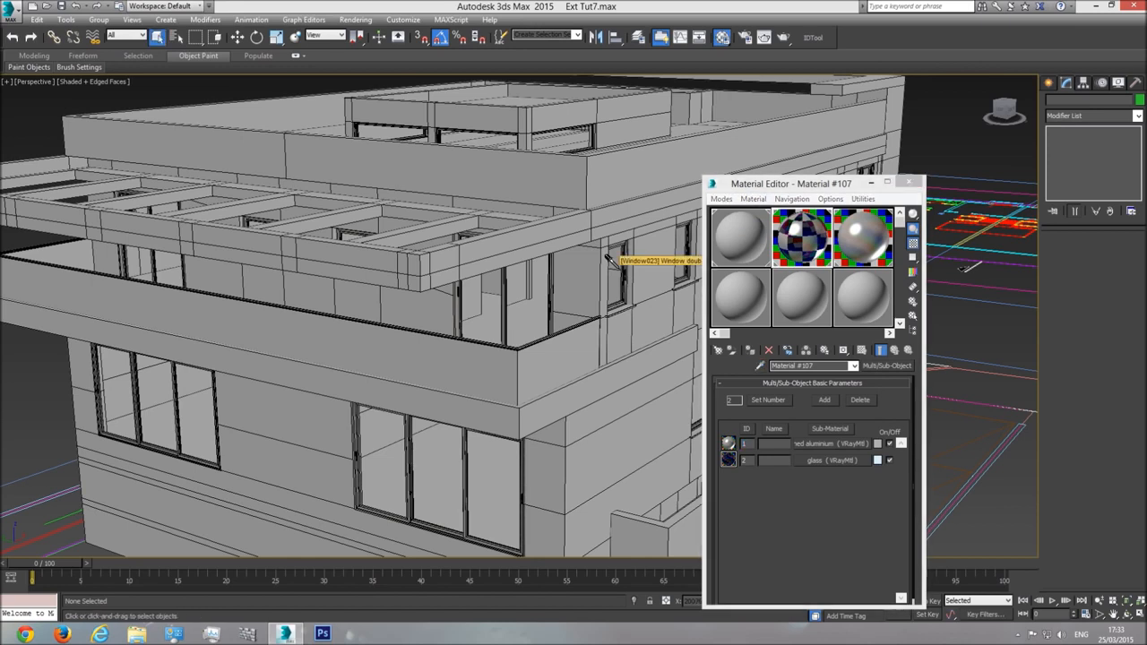
pyautogui.click(802, 236)
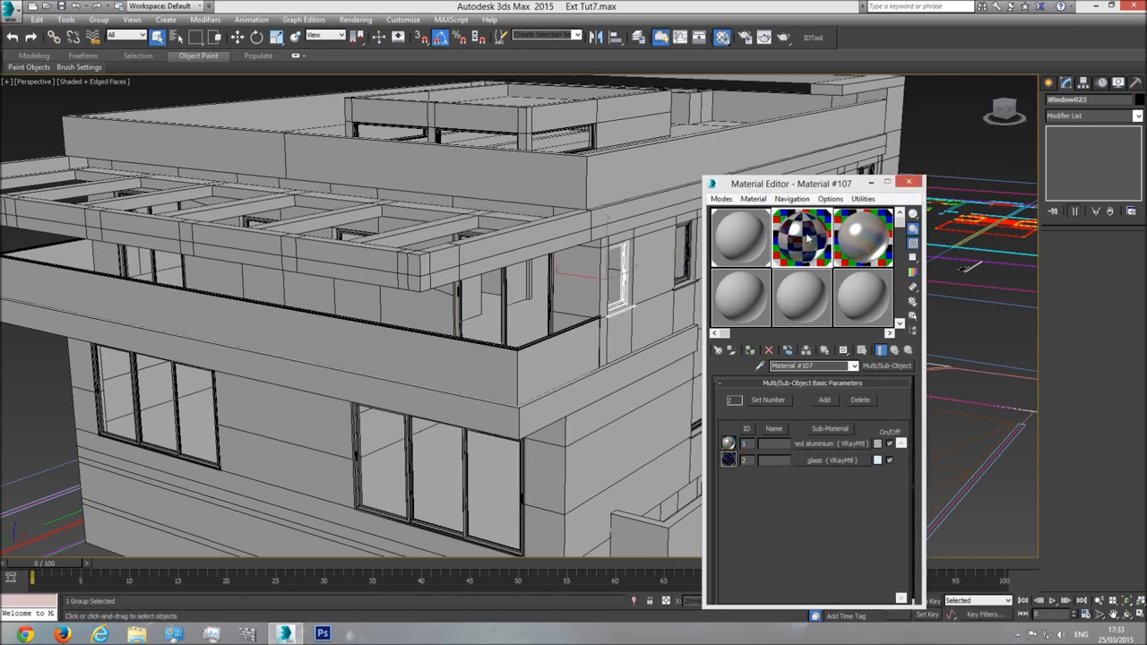
# Place the glass sub-material of Material #107 in an empty sample slot as an instance and close the Material Editor
pyautogui.moveTo(634, 279); pyautogui.dragTo(575, 284, button='middle')
pyautogui.scroll(4, 576, 284)
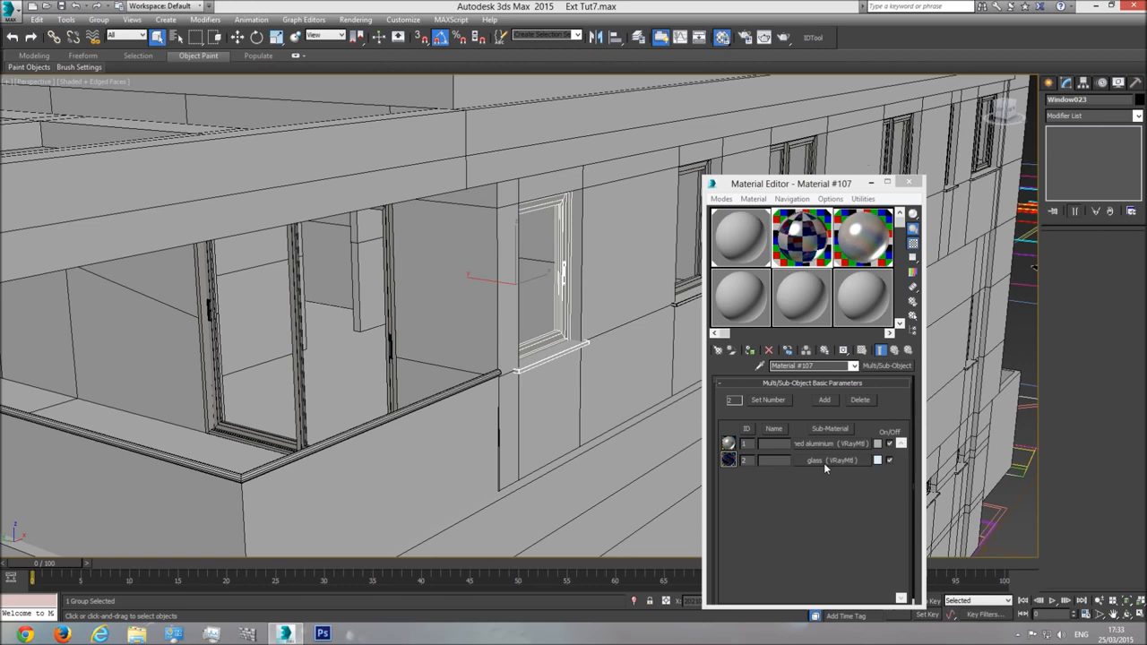
pyautogui.moveTo(815, 464); pyautogui.dragTo(741, 296)
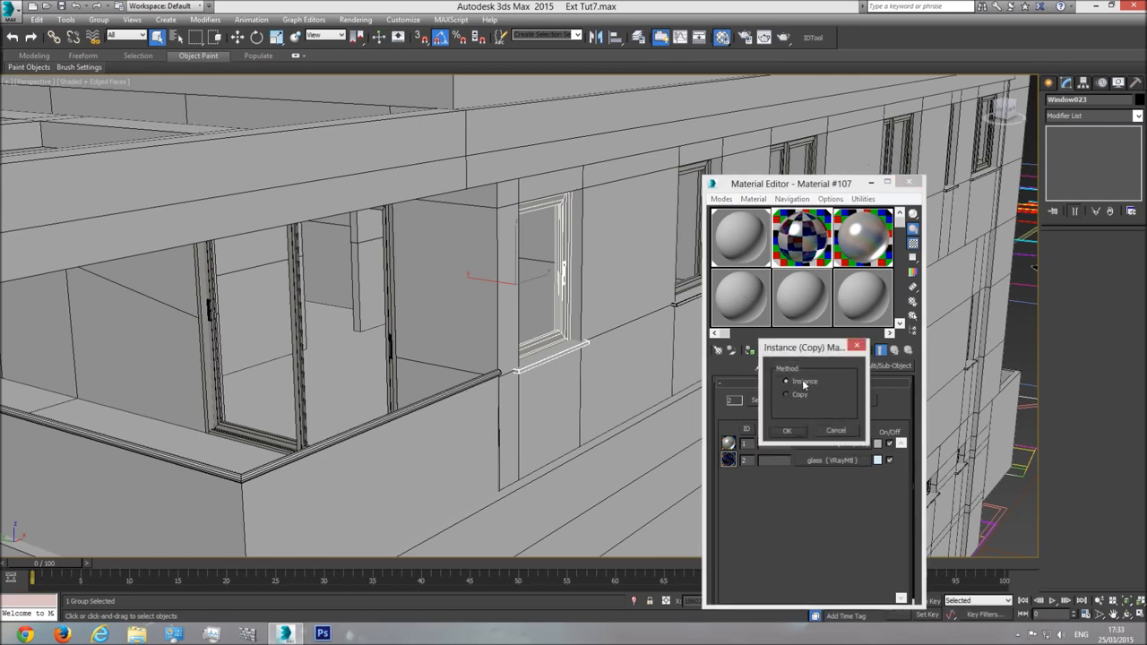
pyautogui.click(788, 432)
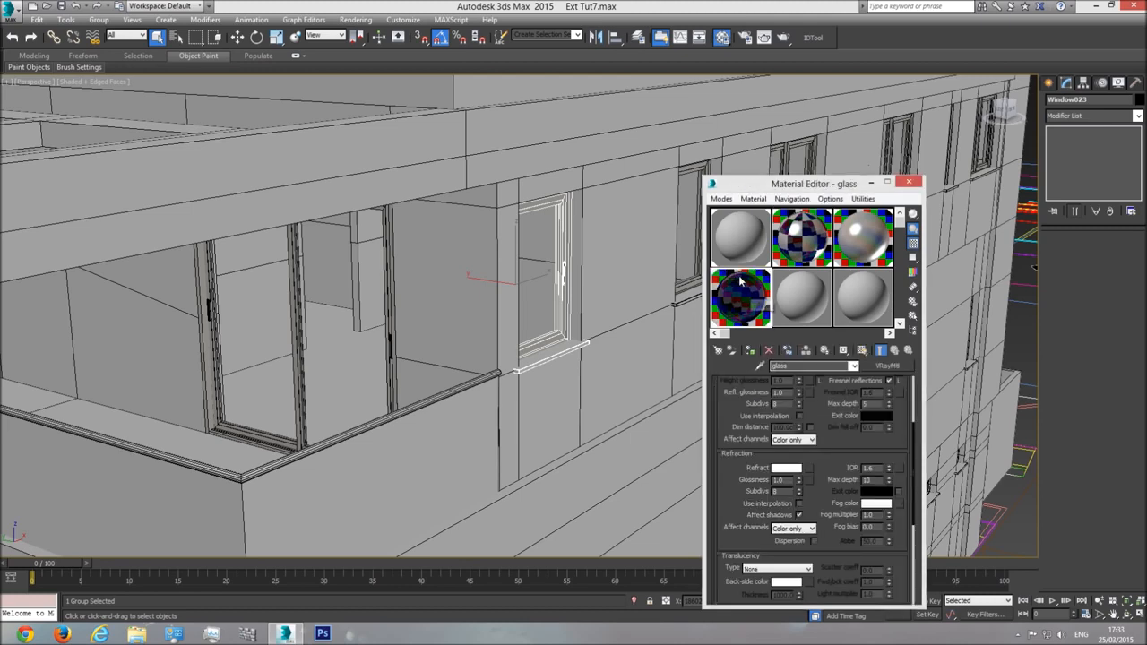
pyautogui.click(809, 231)
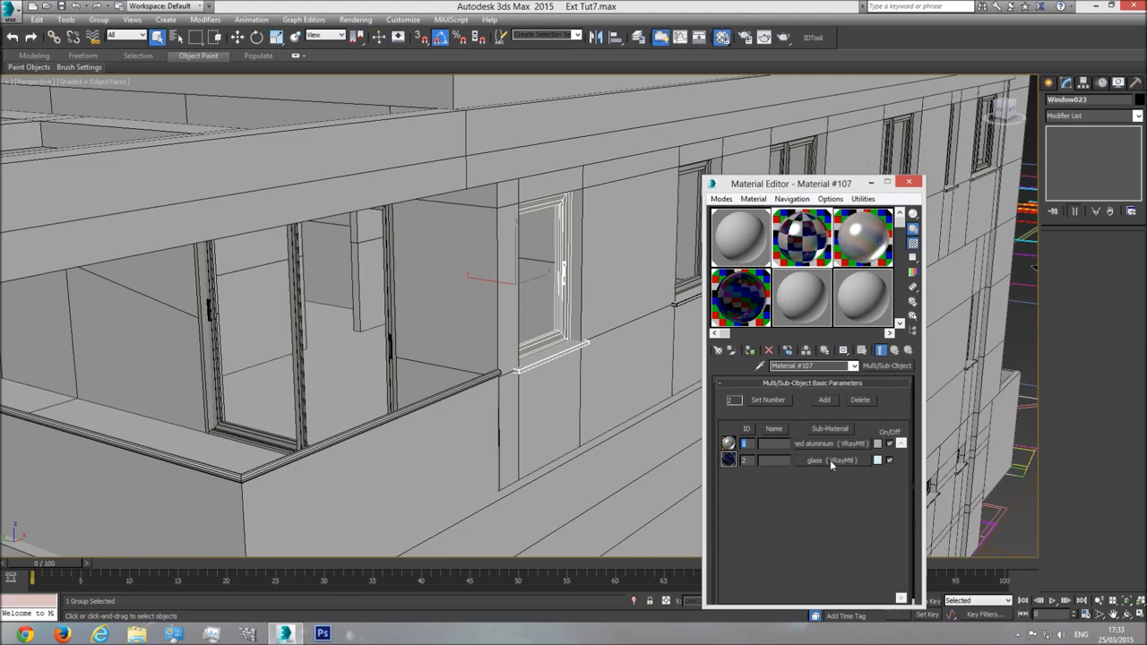
pyautogui.click(742, 303)
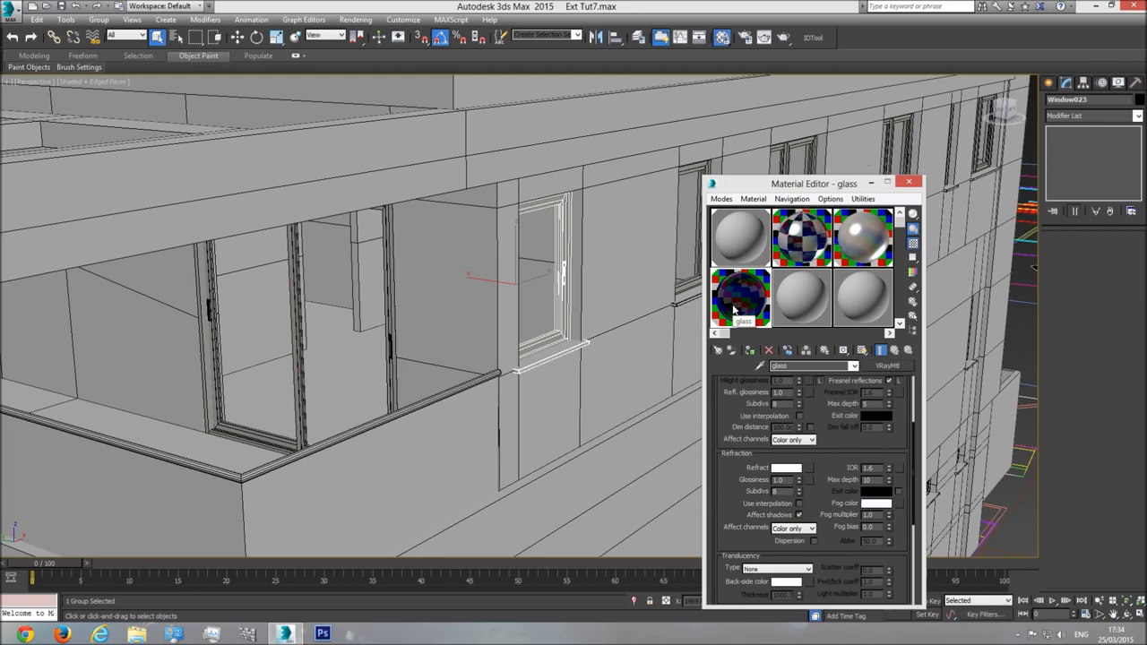
pyautogui.scroll(-8, 501, 359)
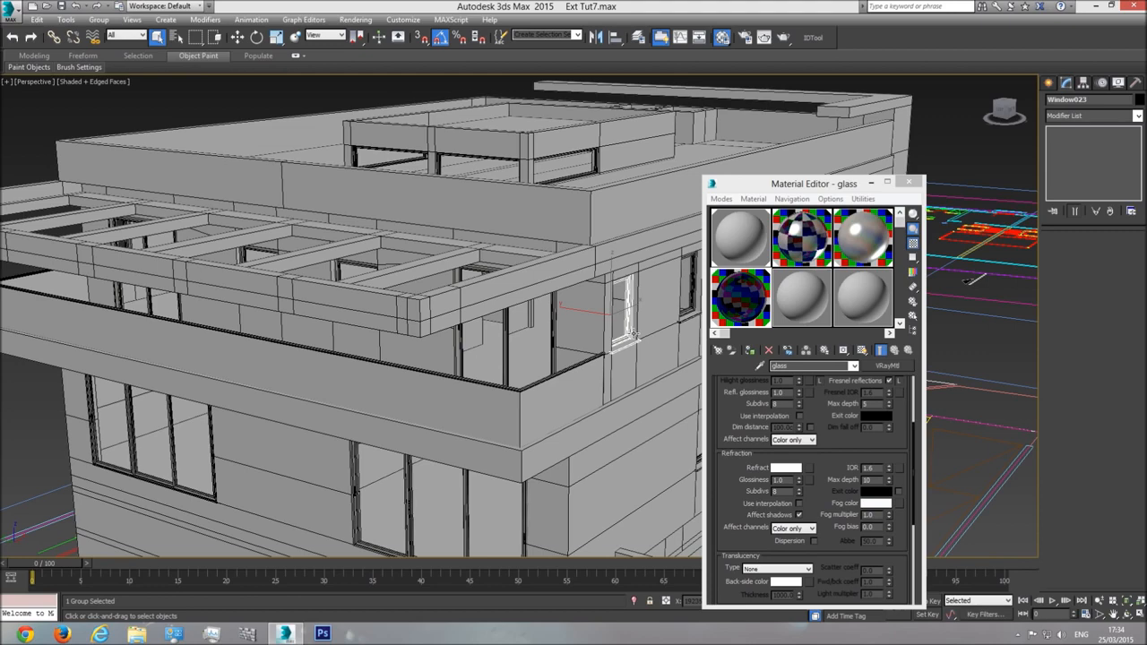
pyautogui.keyDown('alt'); pyautogui.moveTo(636, 332); pyautogui.dragTo(853, 225, button='middle'); pyautogui.keyUp('alt')
pyautogui.click(908, 182)
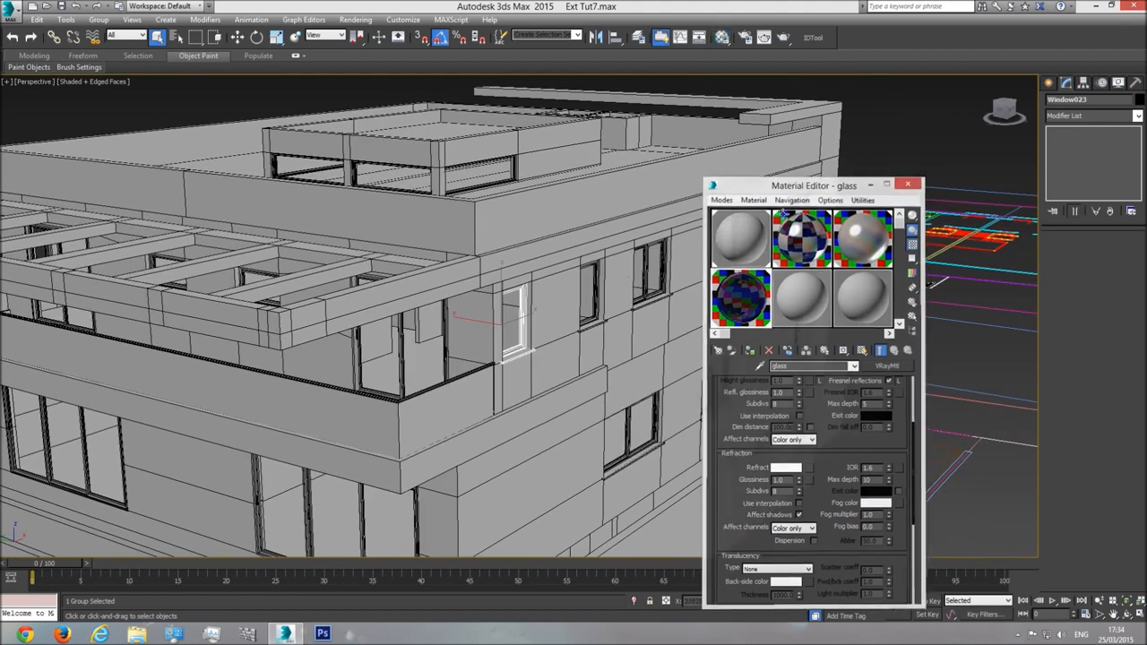
# Make one independent copy of the upper-floor window beside the terrace, moved along X out in front of the building
pyautogui.click(238, 36)
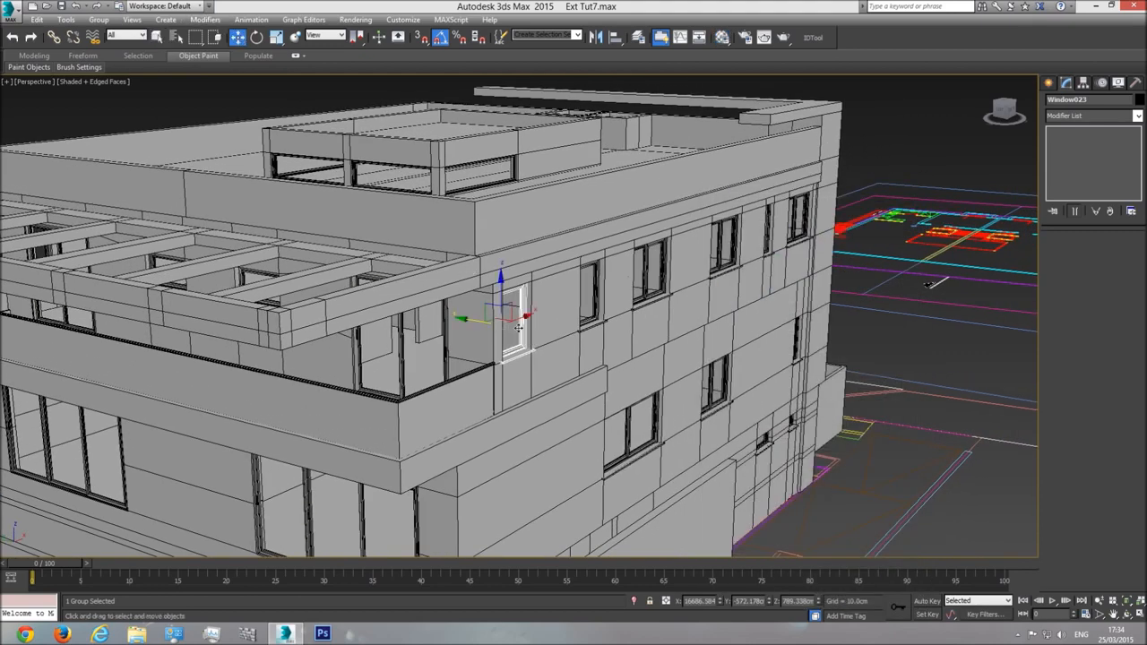
pyautogui.keyDown('shift'); pyautogui.moveTo(525, 317); pyautogui.dragTo(128, 461); pyautogui.keyUp('shift')
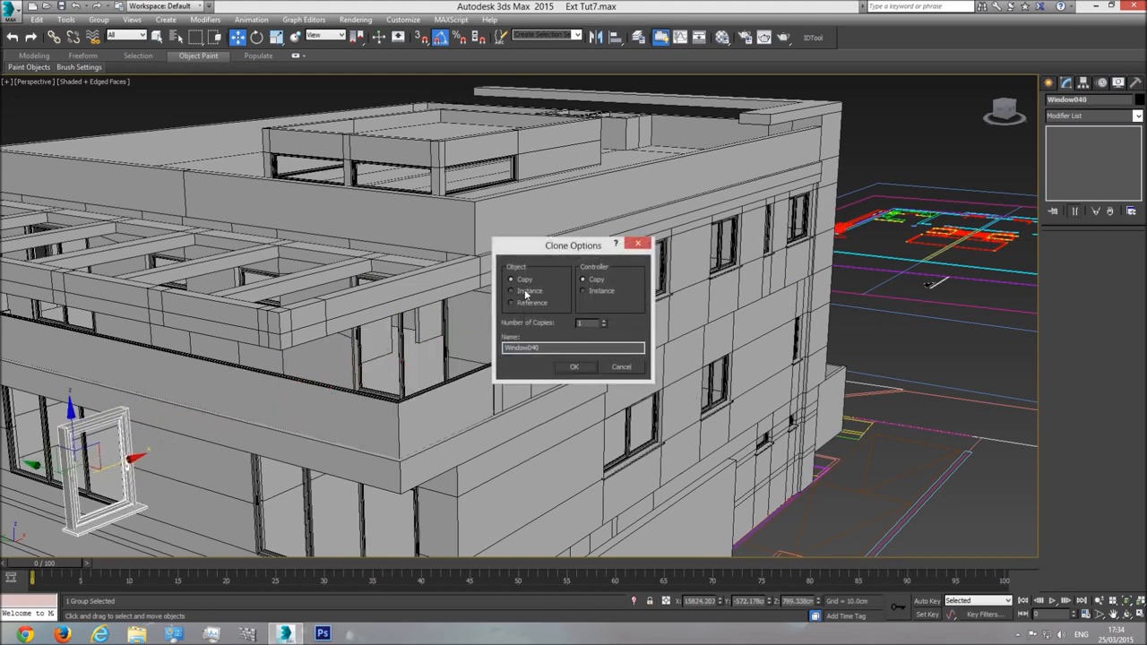
pyautogui.click(575, 368)
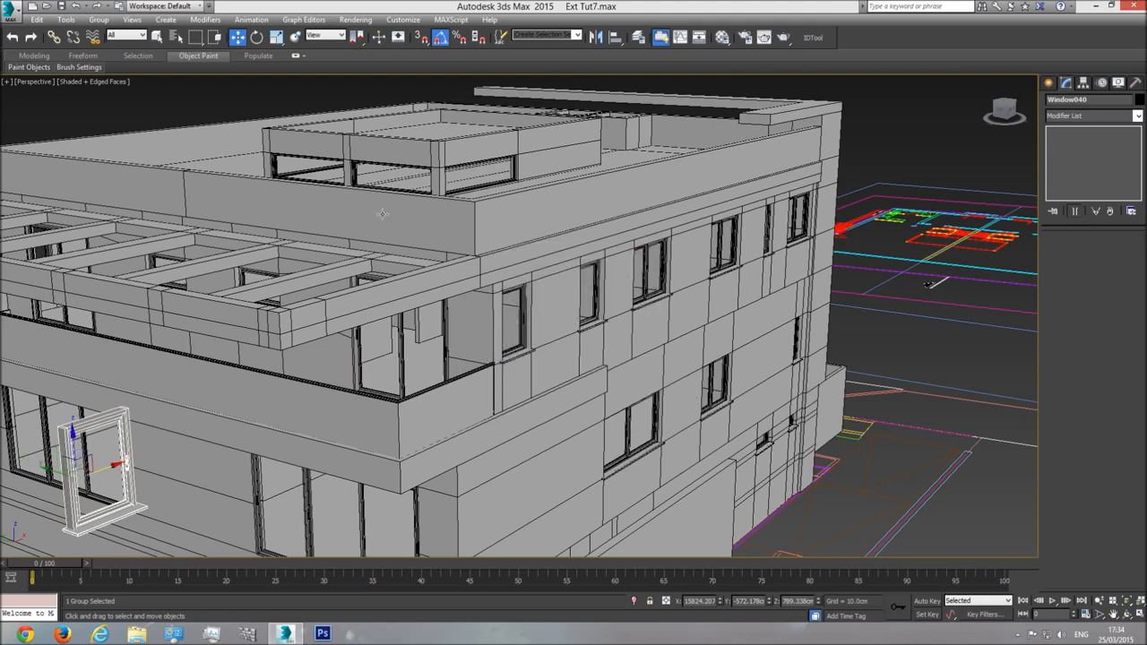
# Reshape the copied window by raising the vertices of one upper corner inside its opened group, and close the group
pyautogui.click(99, 19)
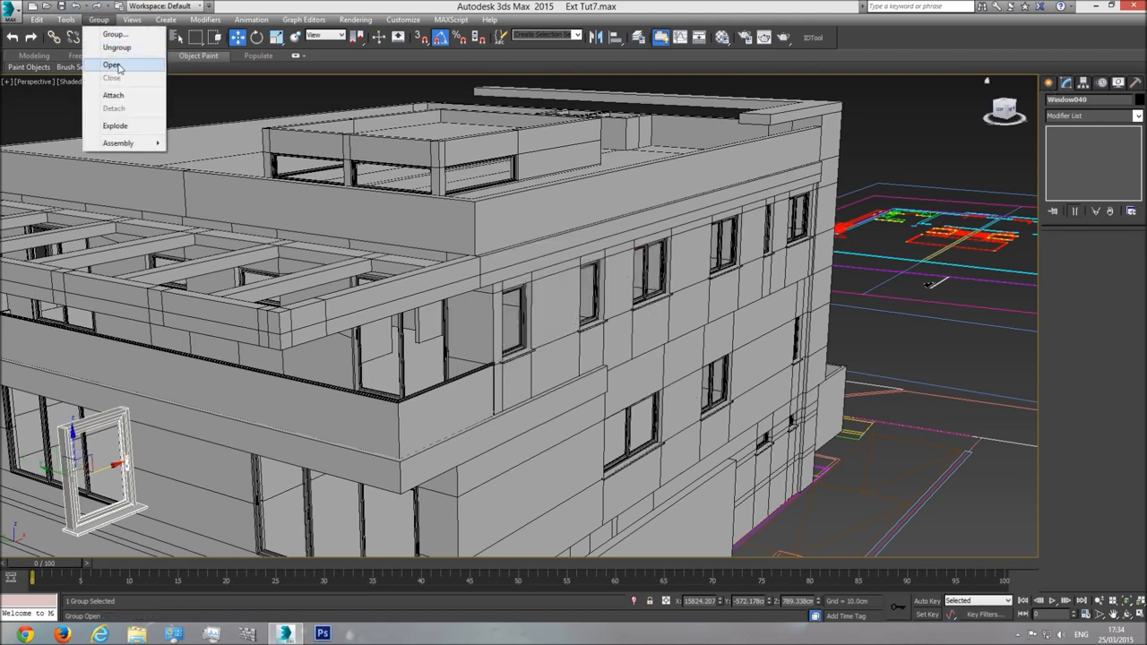
pyautogui.click(115, 43)
pyautogui.click(1062, 251)
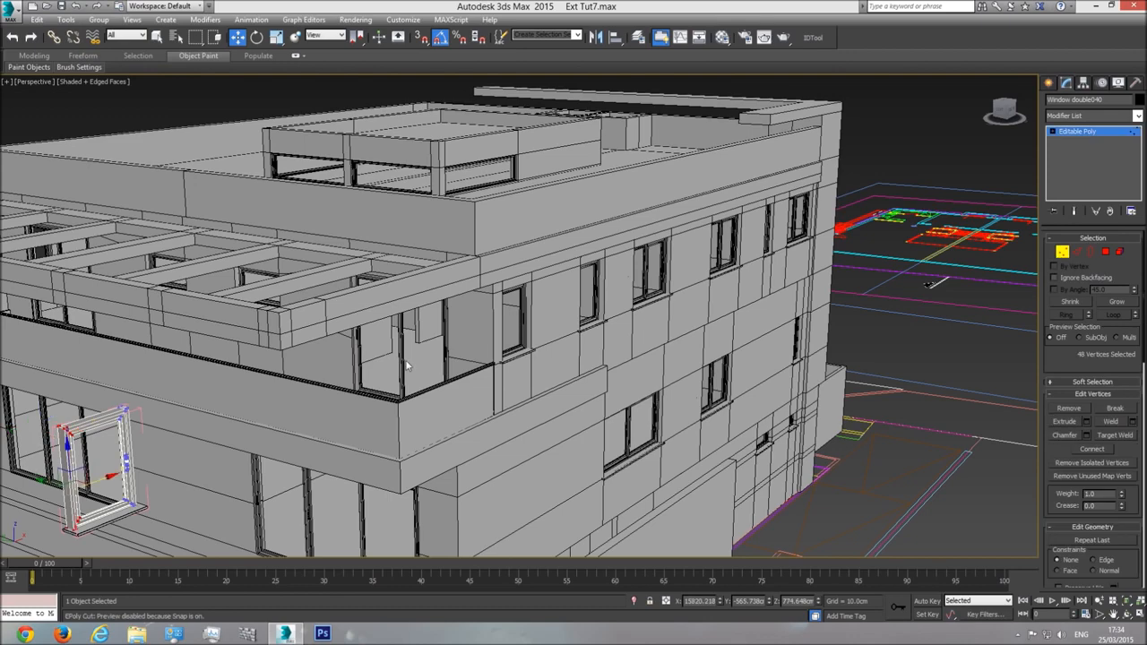
pyautogui.moveTo(162, 370); pyautogui.dragTo(101, 440)
pyautogui.moveTo(118, 381); pyautogui.dragTo(109, 251)
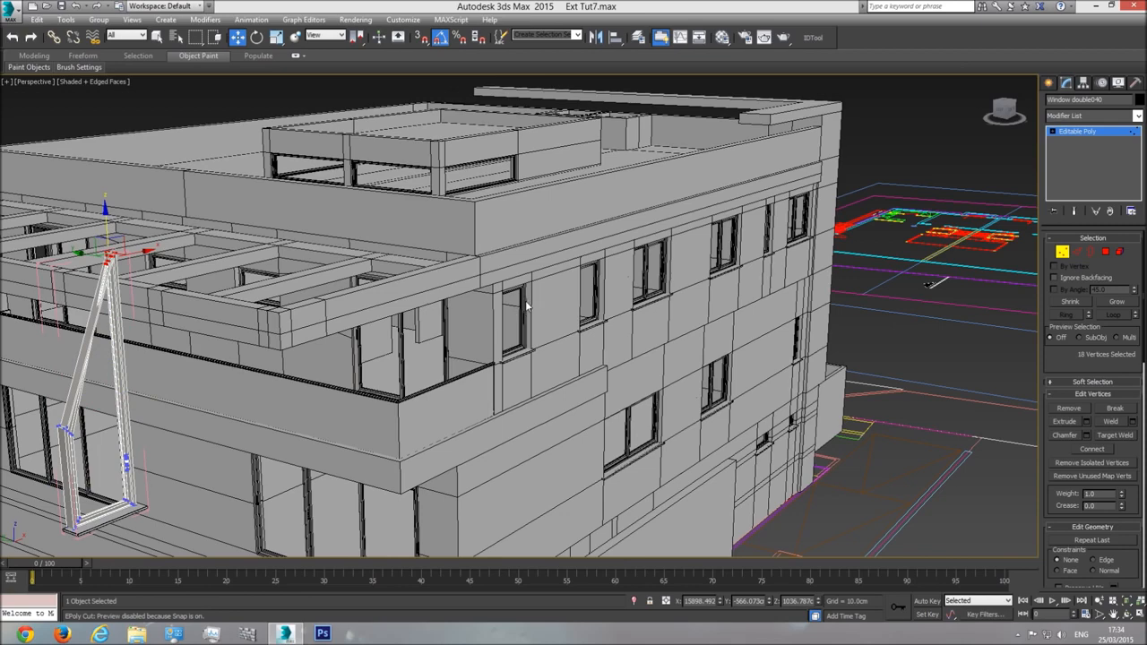
pyautogui.click(1096, 132)
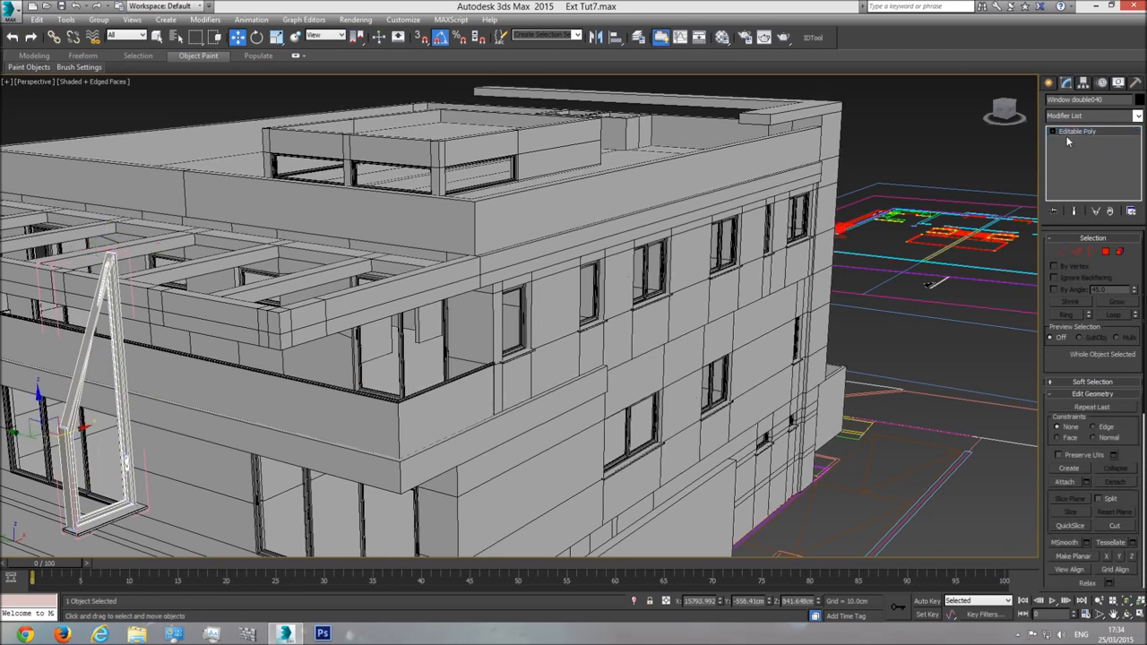
pyautogui.click(99, 20)
pyautogui.click(111, 78)
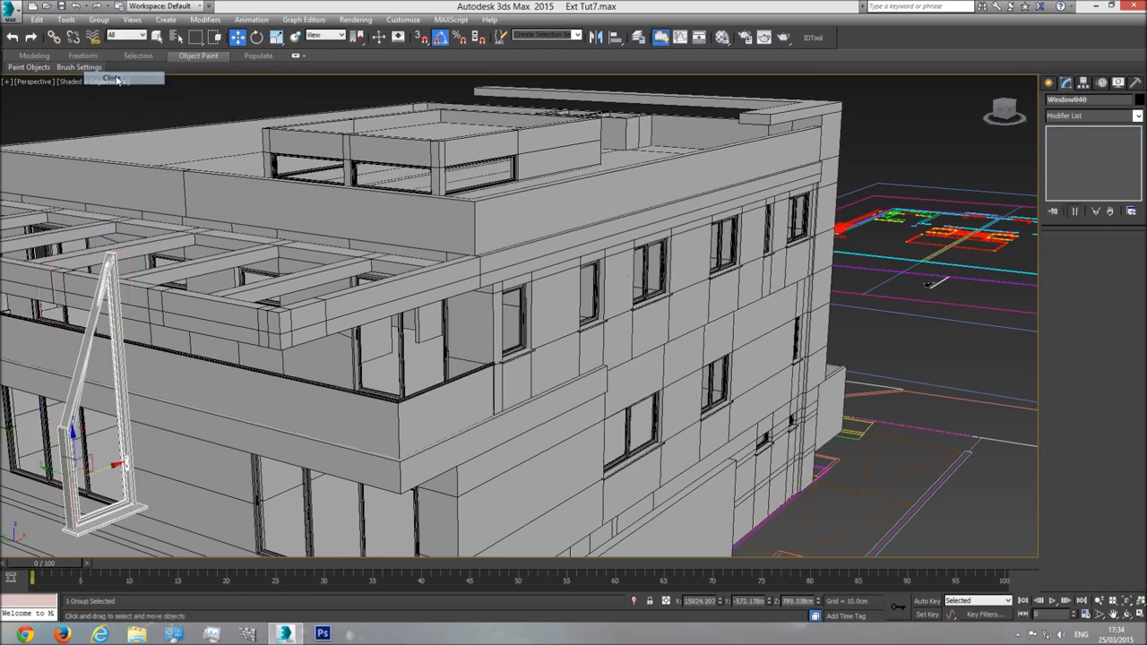
# Make one instance copy of the upper-floor window beside the terrace, moved along X out in front of the building
pyautogui.click(509, 316)
pyautogui.moveTo(525, 316)
pyautogui.keyDown('shift'); pyautogui.mouseDown()
pyautogui.moveTo(176, 415)
pyautogui.moveTo(175, 435)
pyautogui.mouseUp(); pyautogui.keyUp('shift')
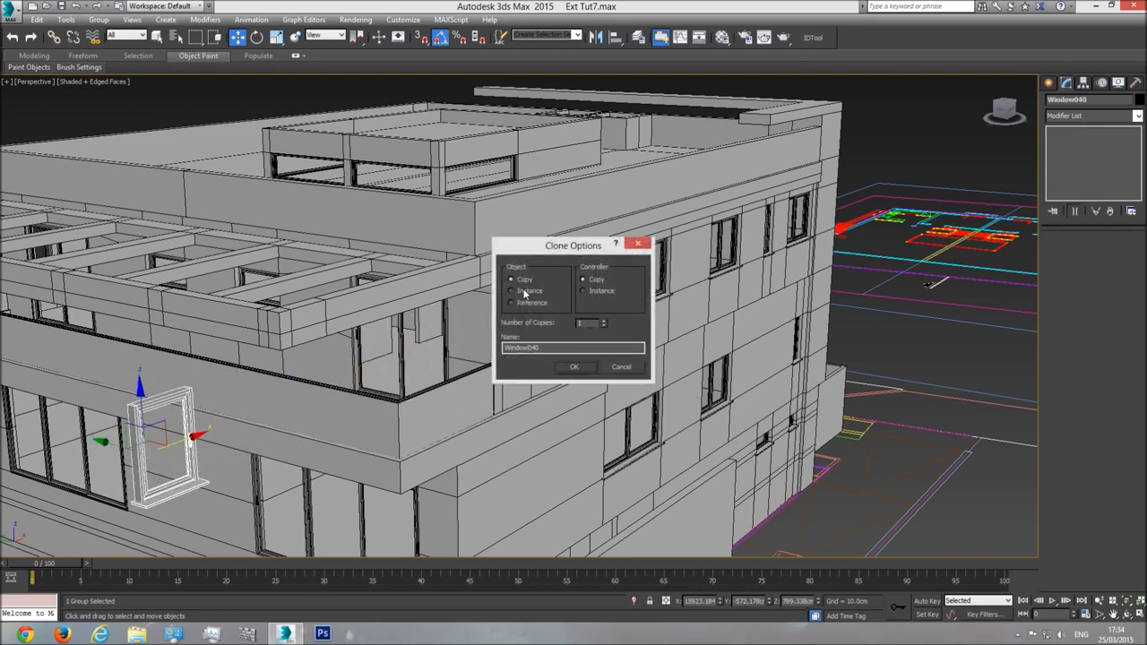
pyautogui.click(575, 367)
# Open the instanced window's group and lower the vertices of one upper corner of its frame
pyautogui.click(98, 20)
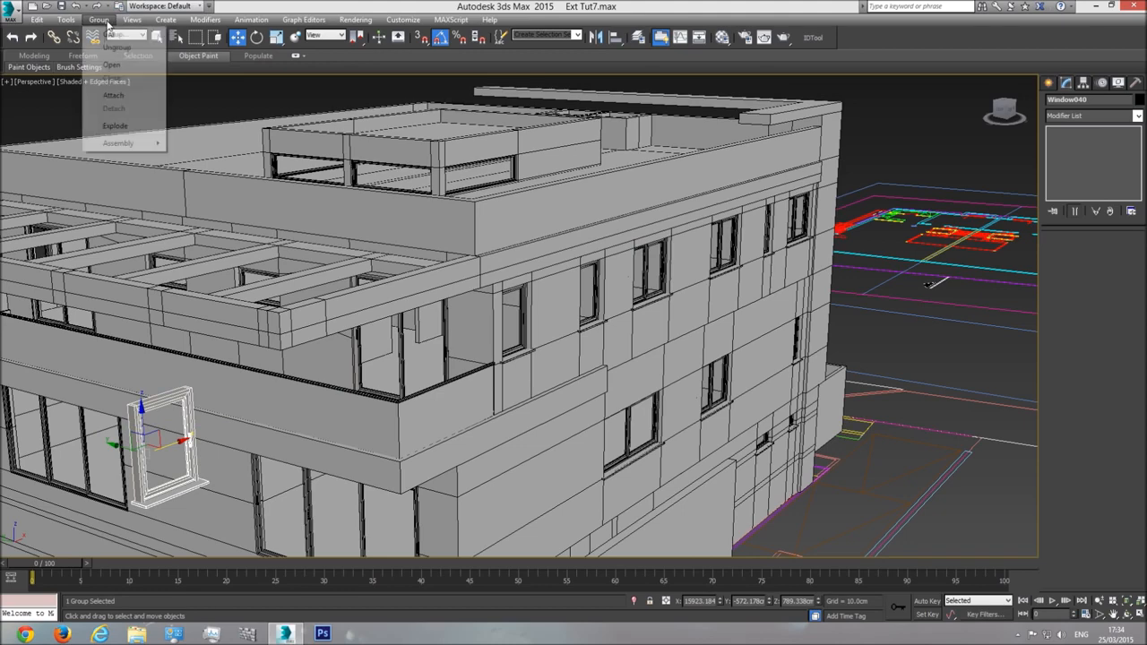
pyautogui.click(112, 66)
pyautogui.click(167, 427)
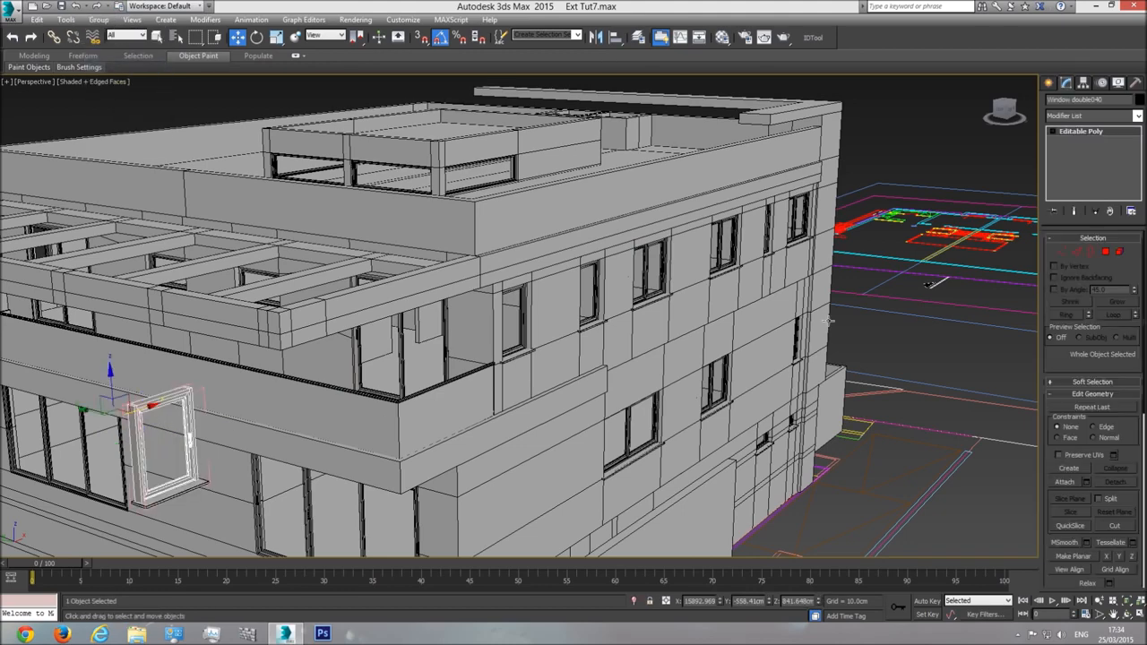
pyautogui.click(1064, 251)
pyautogui.moveTo(225, 349); pyautogui.dragTo(161, 415)
pyautogui.moveTo(184, 357); pyautogui.dragTo(182, 391)
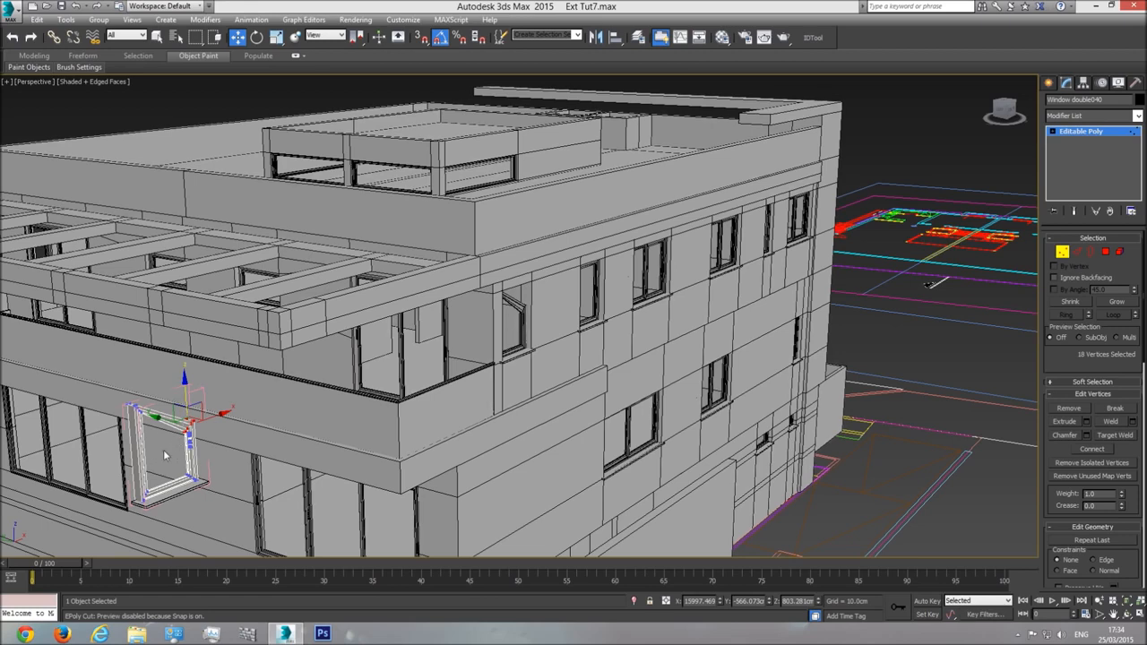
# Undo the corner reshaping together with the instanced copy, and reselect the original window beside the terrace
pyautogui.click(1087, 132)
pyautogui.hotkey('ctrl', 'z')
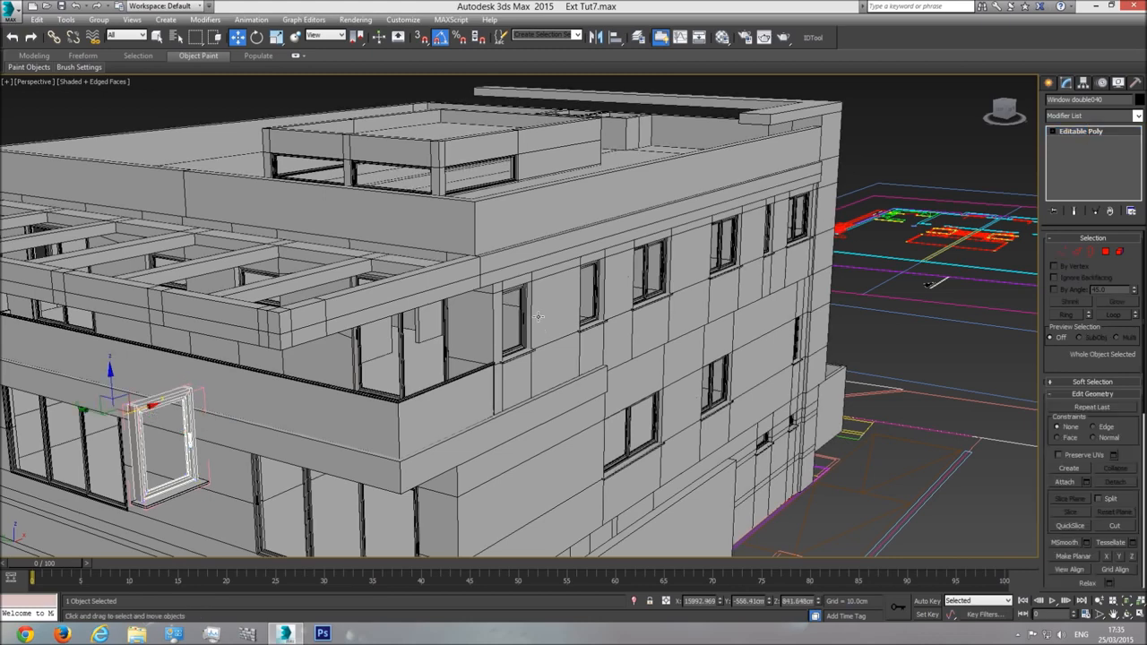
pyautogui.click(536, 315)
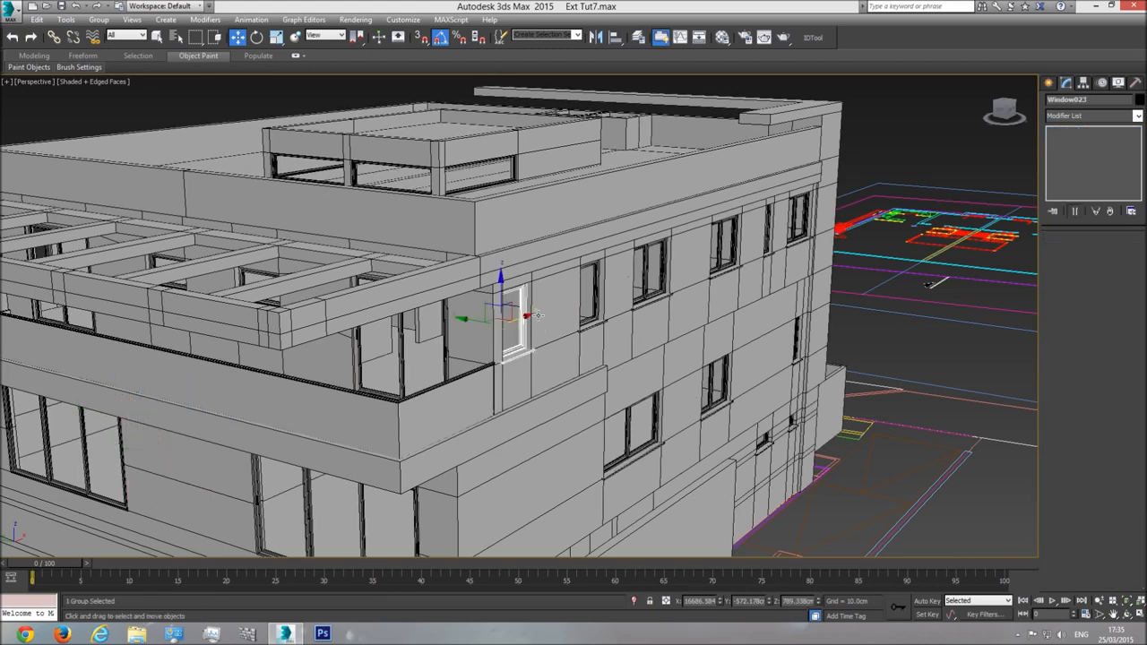
# Reopen the Material Editor and place the glass sub-material of Material #107 in the glass sample slot as an instance
pyautogui.click(721, 36)
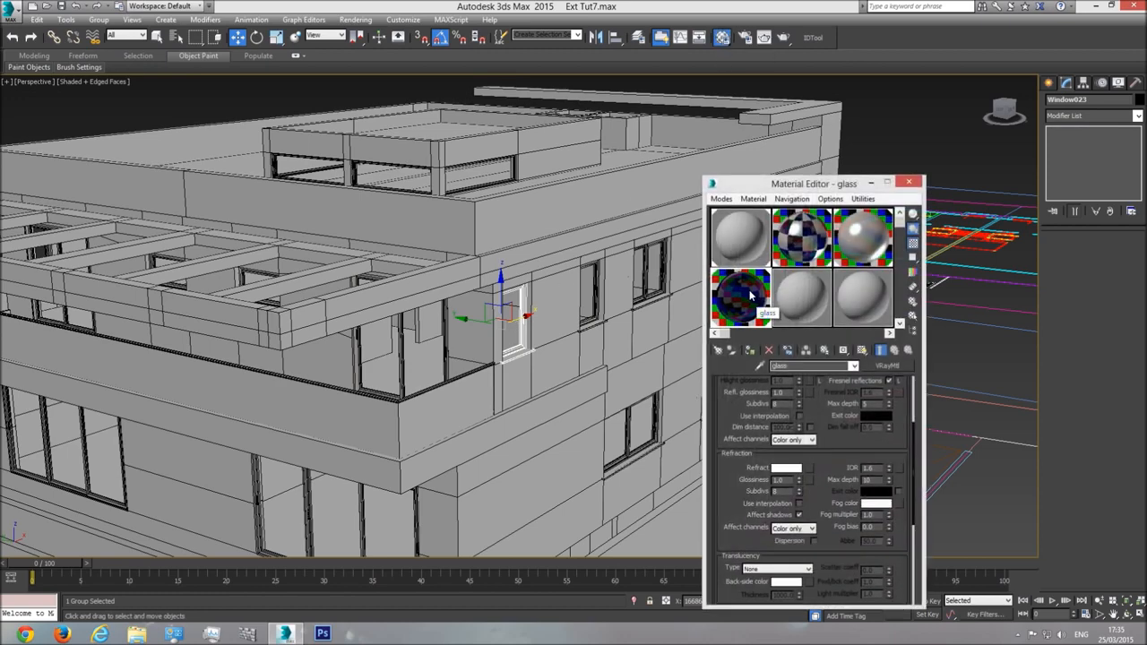
pyautogui.click(805, 253)
pyautogui.click(825, 461)
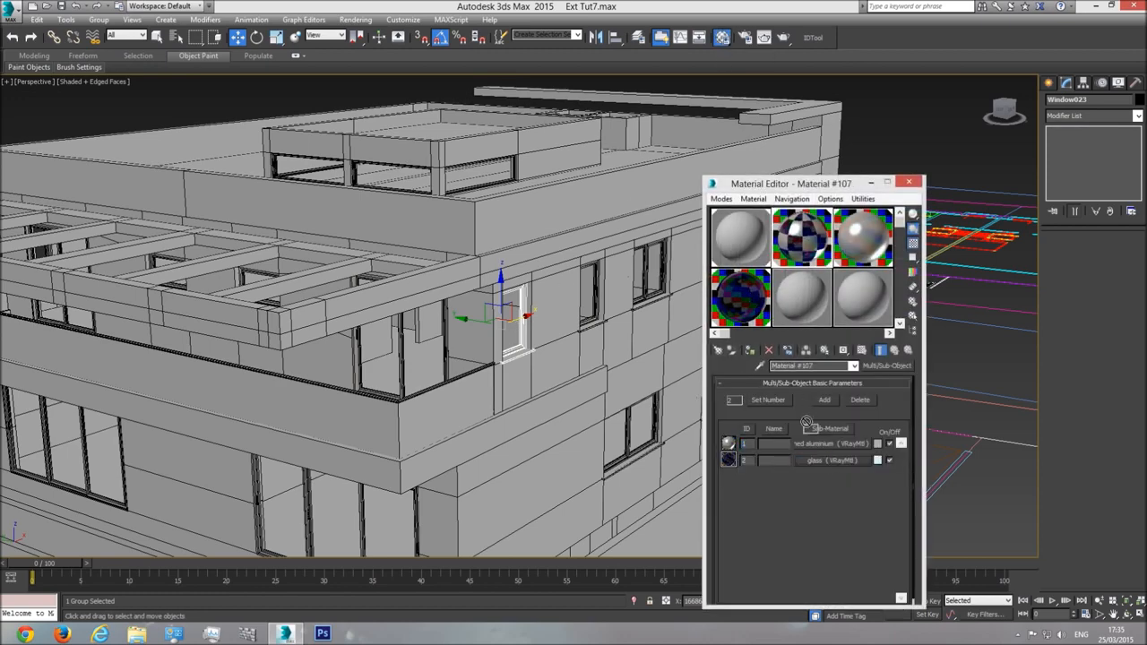
pyautogui.click(809, 248)
pyautogui.moveTo(831, 459); pyautogui.dragTo(760, 319)
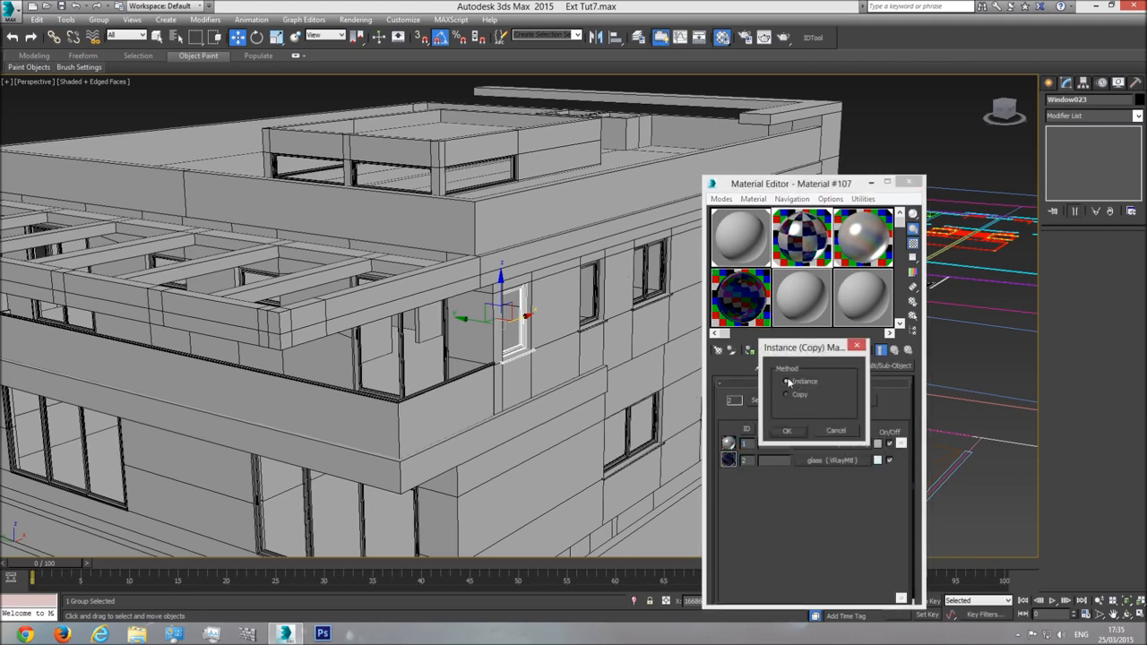
pyautogui.click(787, 431)
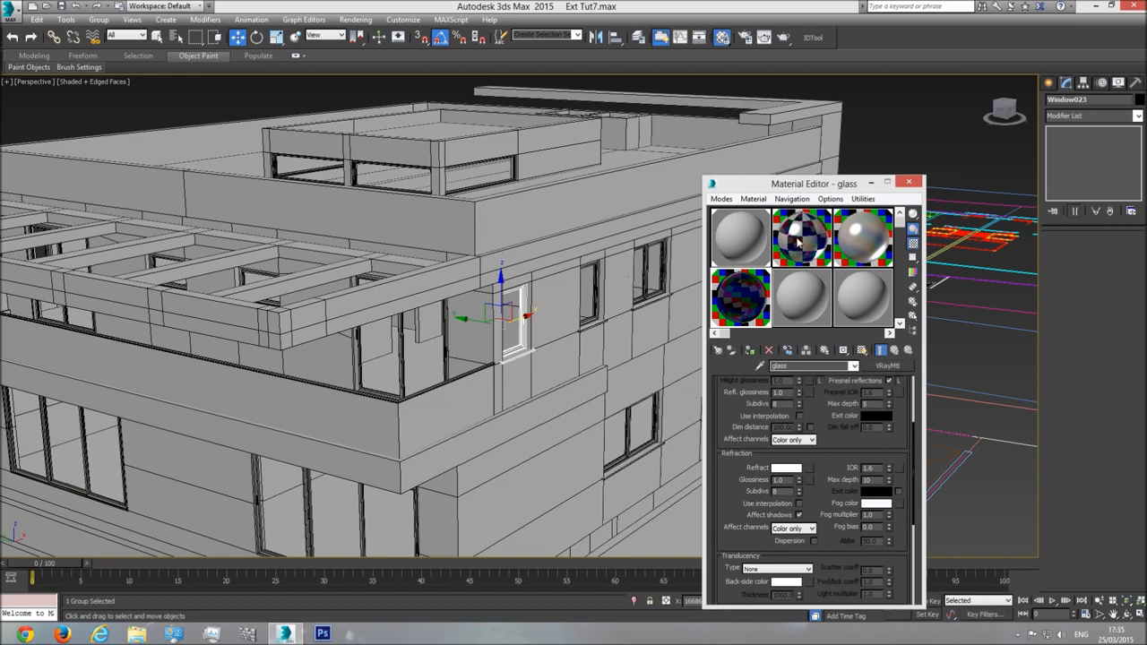
# Assign the glass material to the glass panels of the terrace railing and clear the selection
pyautogui.click(799, 241)
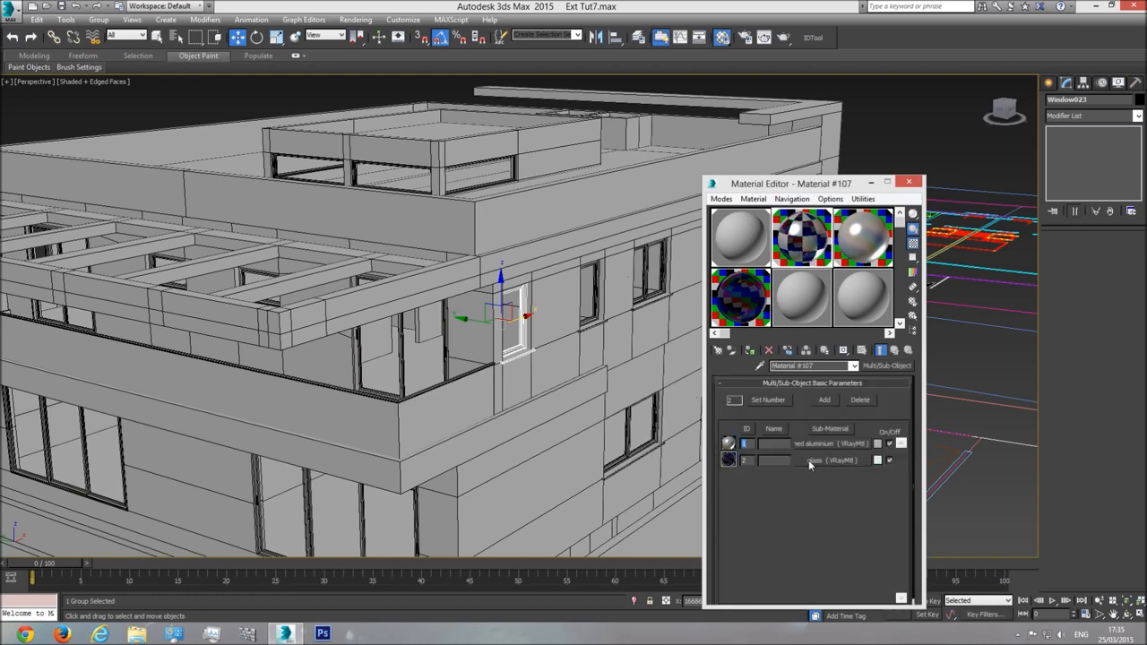
pyautogui.click(755, 305)
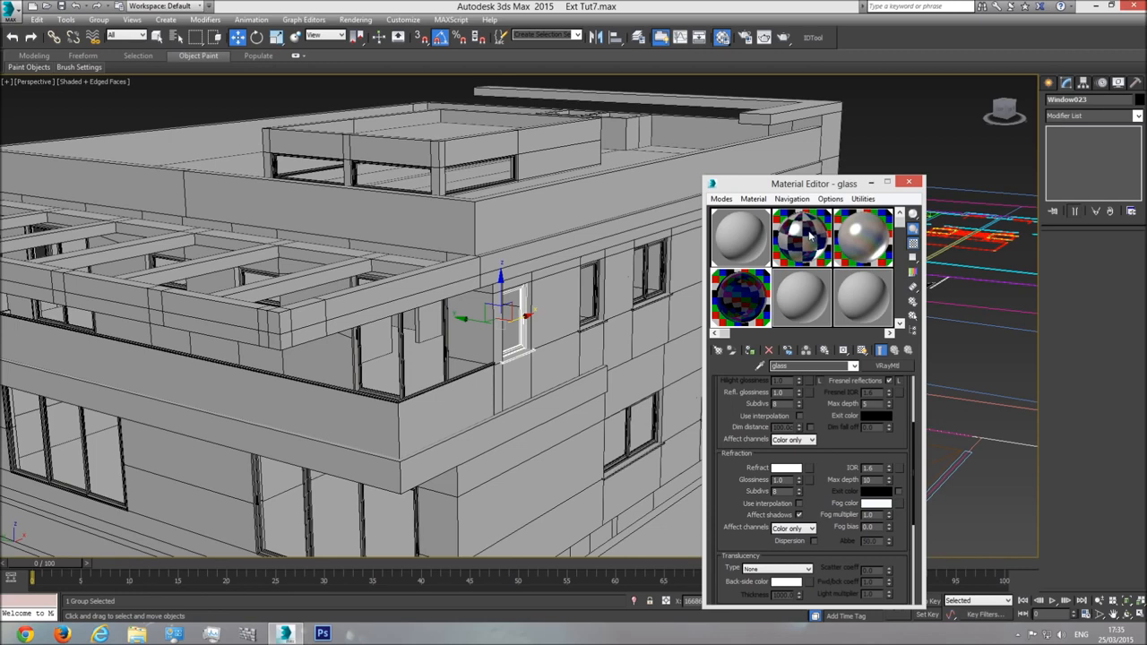
pyautogui.moveTo(747, 310); pyautogui.dragTo(432, 412)
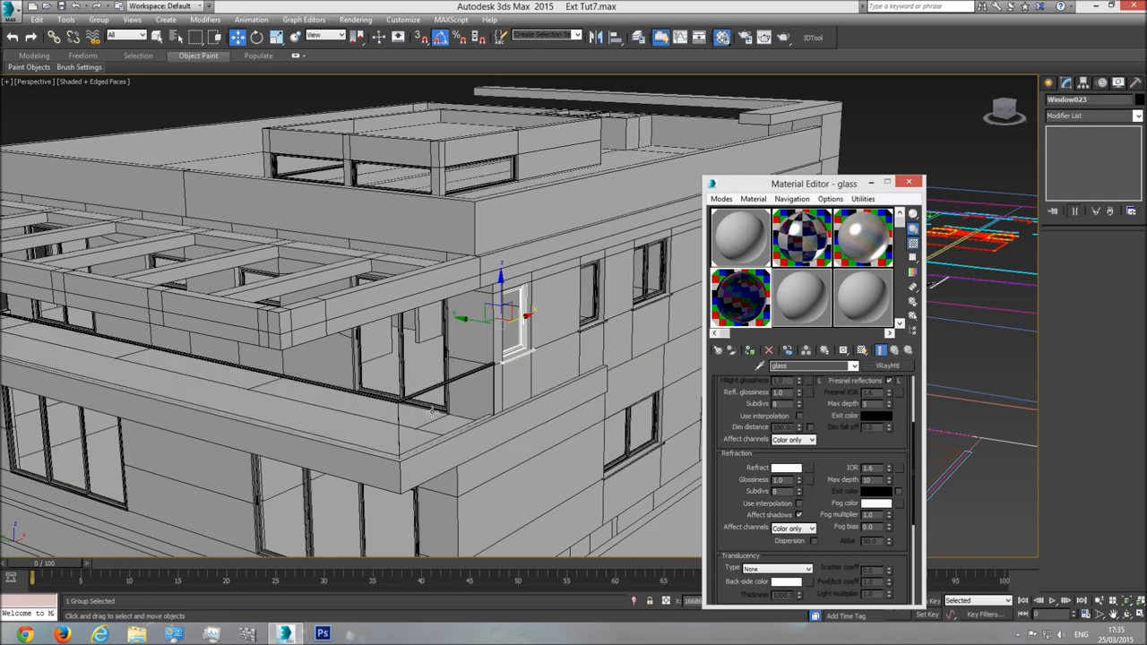
pyautogui.click(442, 414)
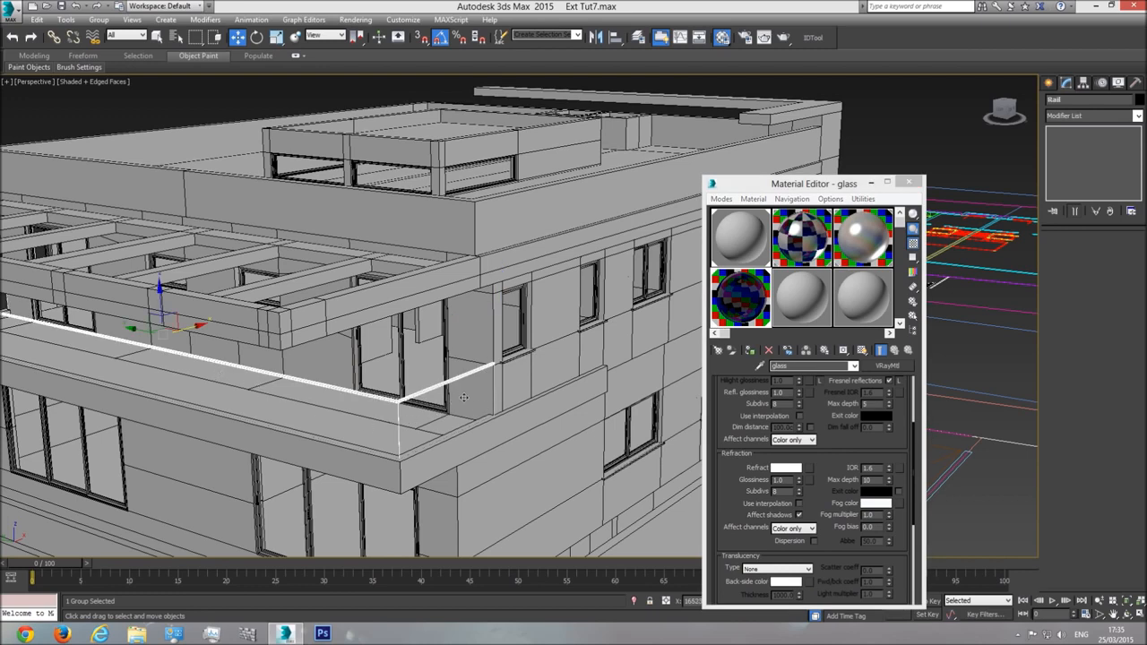
pyautogui.click(157, 40)
pyautogui.click(193, 101)
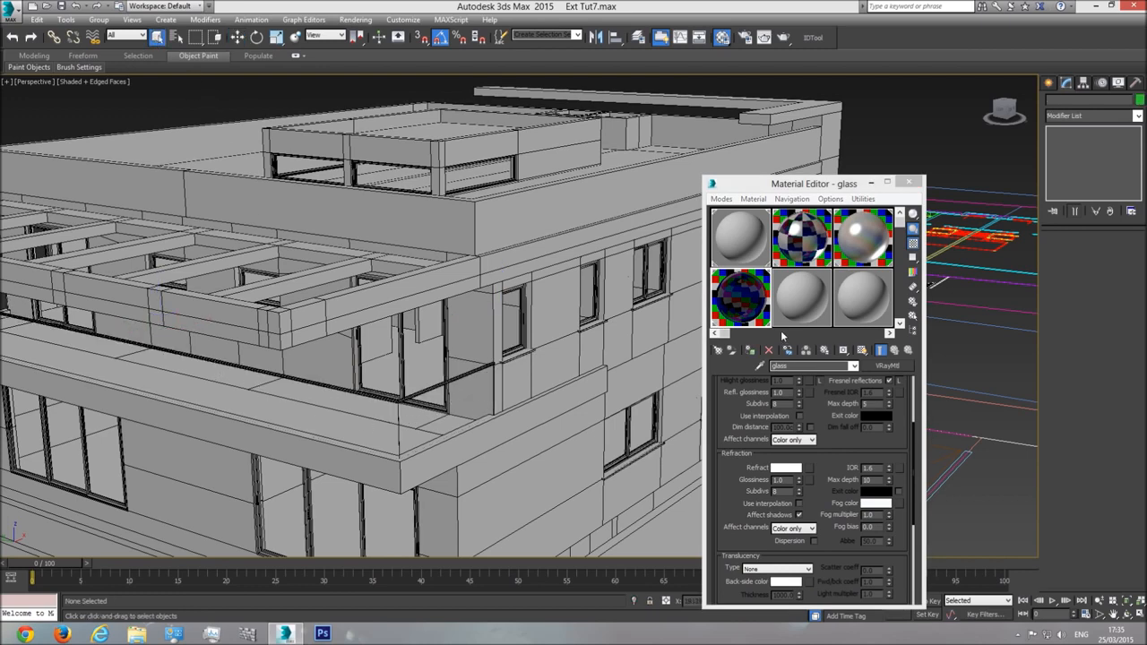
# Choose the unused sample slot beside the glass material for the terrace handrail and name its material Crome
pyautogui.click(790, 248)
pyautogui.click(790, 249)
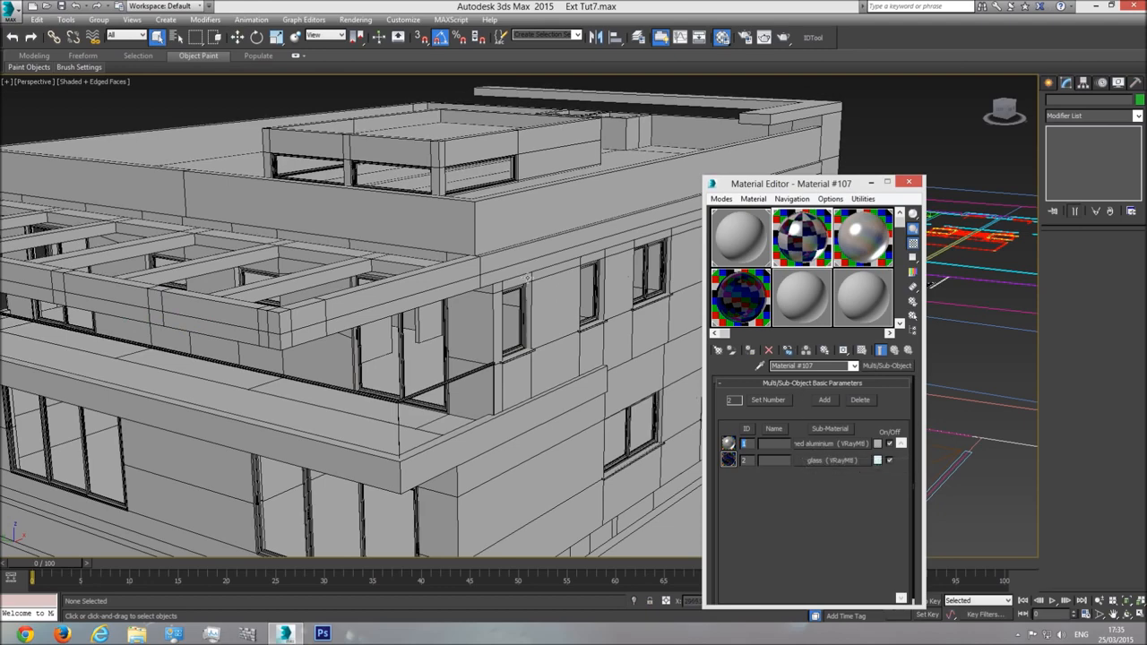
pyautogui.scroll(1, 421, 388)
pyautogui.scroll(1, 426, 384)
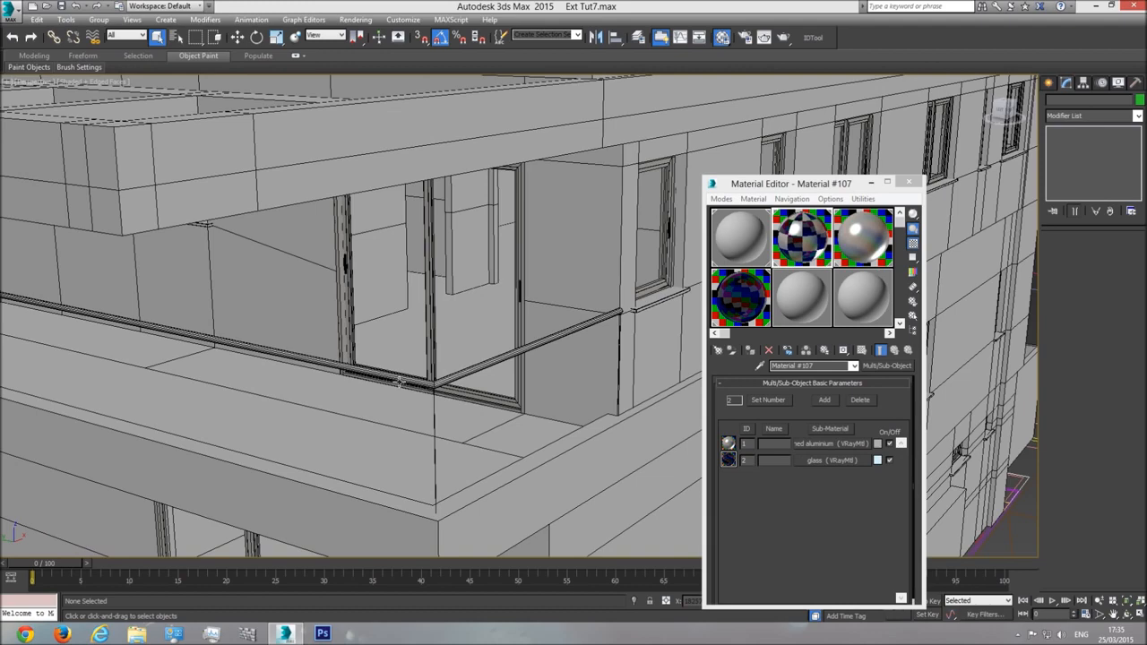
pyautogui.scroll(1, 428, 384)
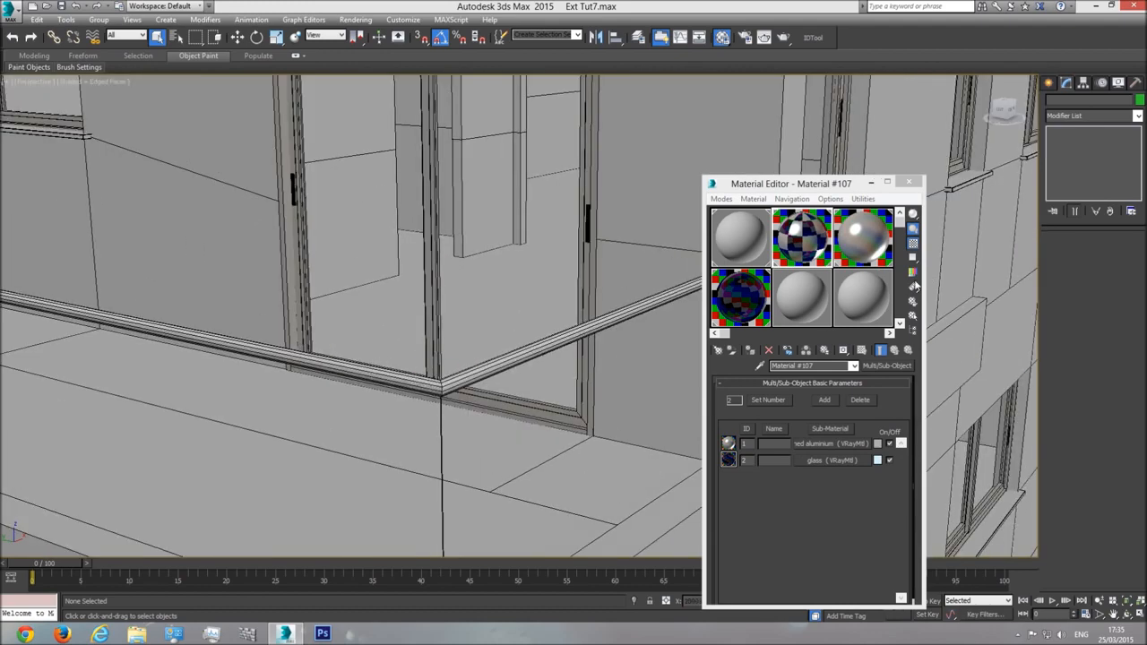
pyautogui.click(802, 299)
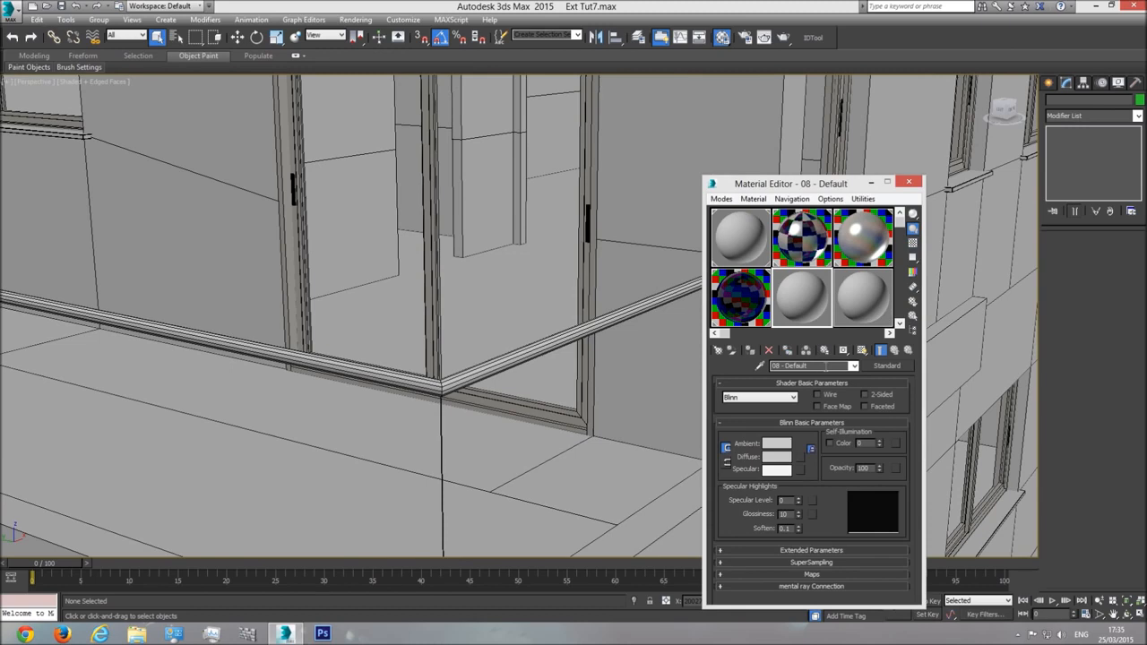
pyautogui.click(824, 366)
pyautogui.write('Crome')
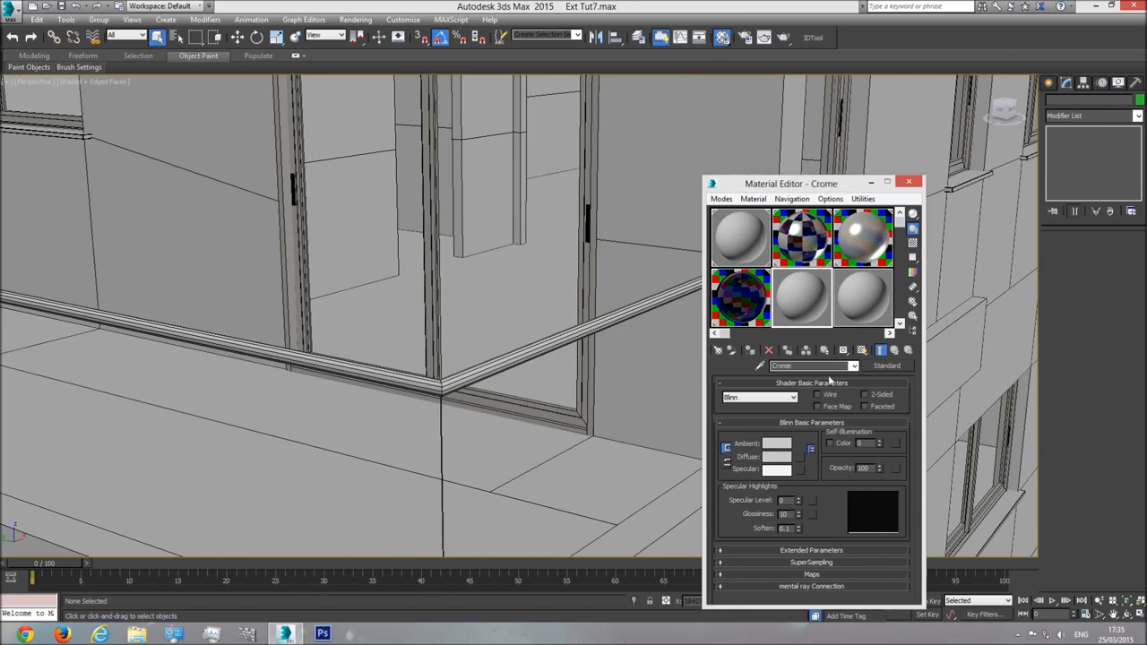
# Change the Crome material's type from Standard to VRayMtl, dismissing the obsolete file notice
pyautogui.click(884, 368)
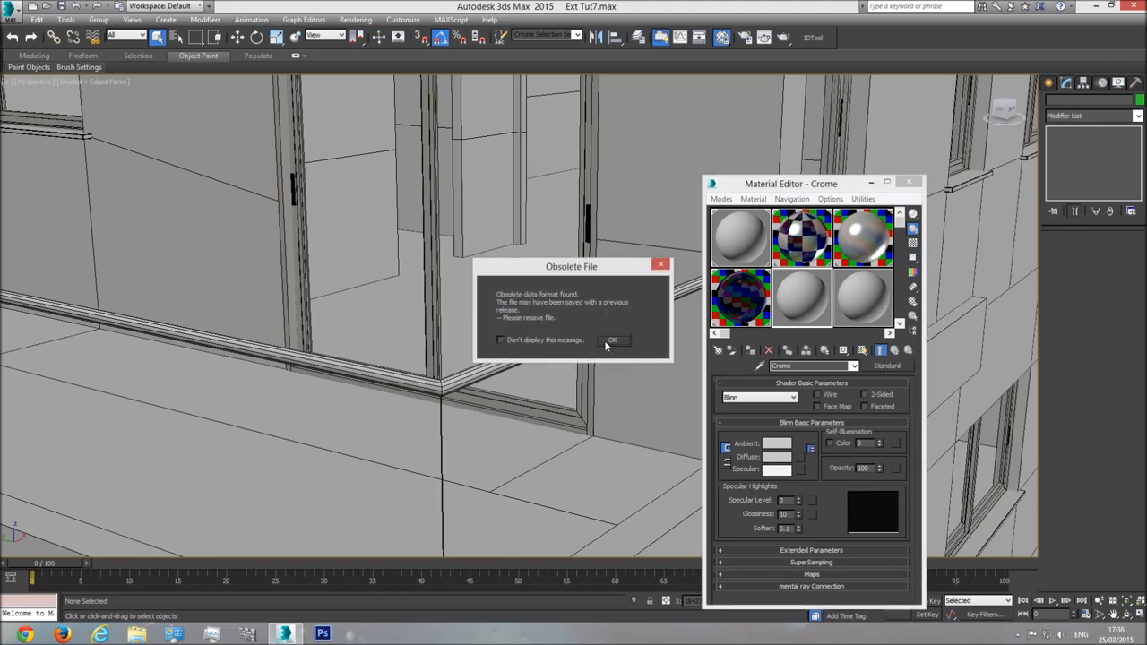
pyautogui.click(609, 341)
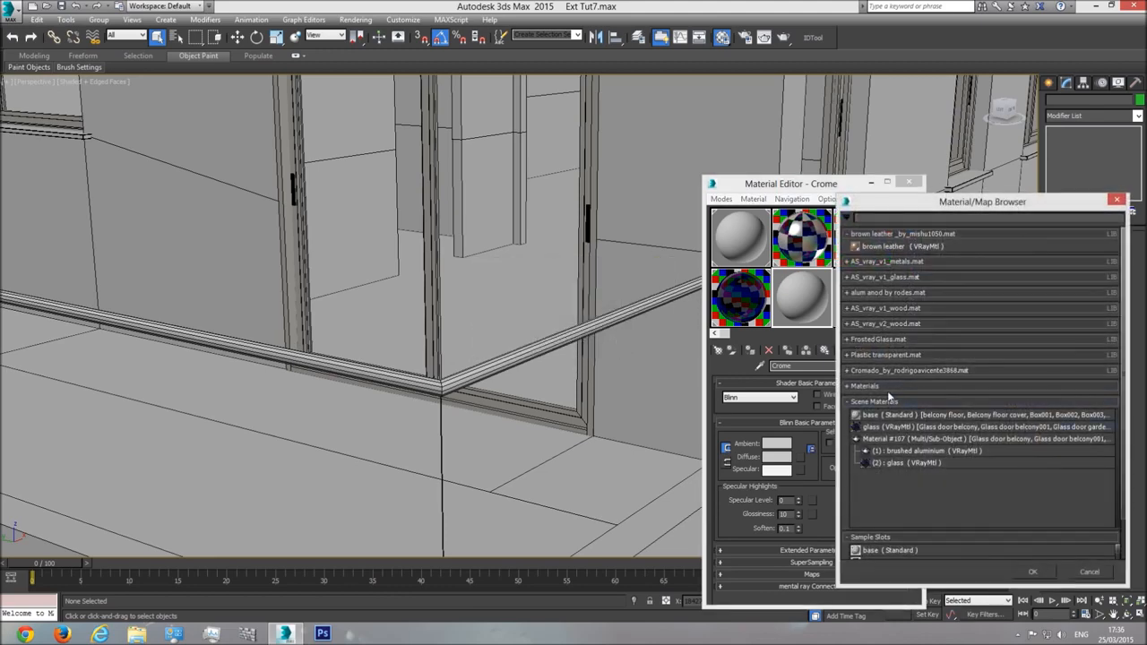
pyautogui.click(885, 386)
pyautogui.scroll(-1, 901, 401)
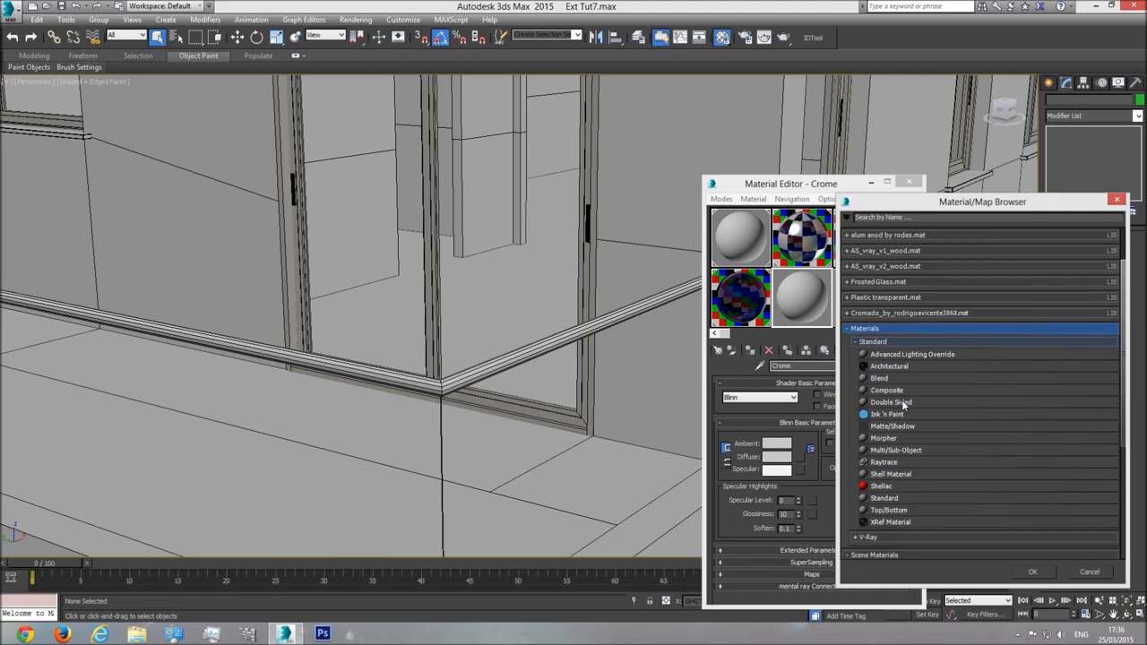
pyautogui.scroll(-1, 902, 399)
pyautogui.click(873, 483)
pyautogui.scroll(-1, 887, 471)
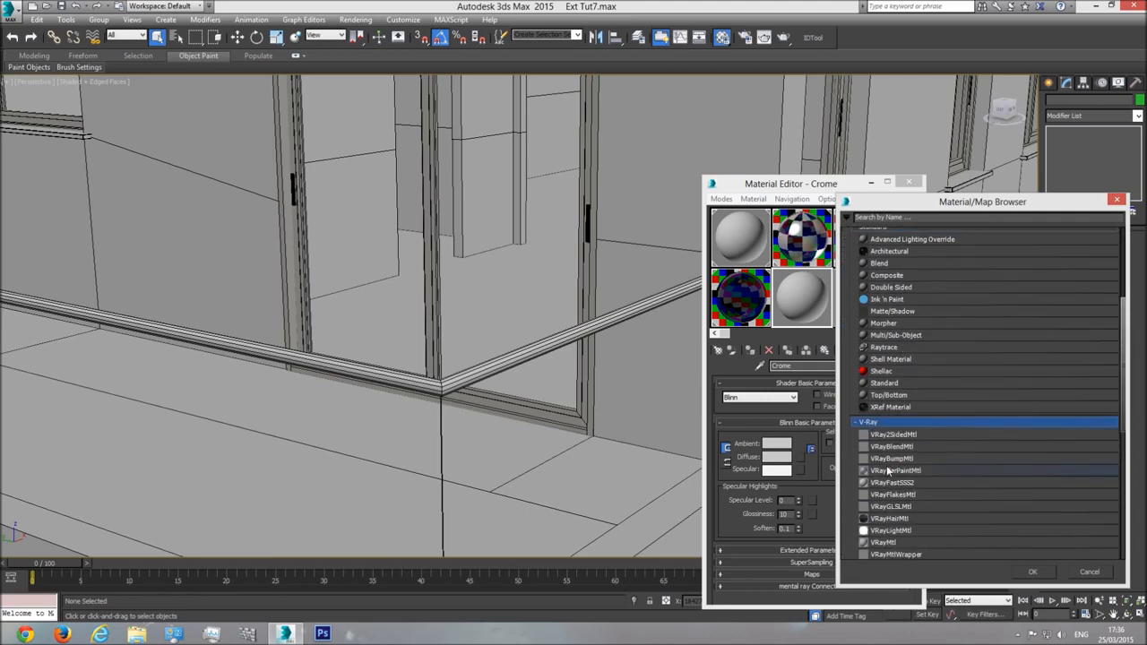
pyautogui.scroll(-1, 887, 471)
pyautogui.doubleClick(887, 513)
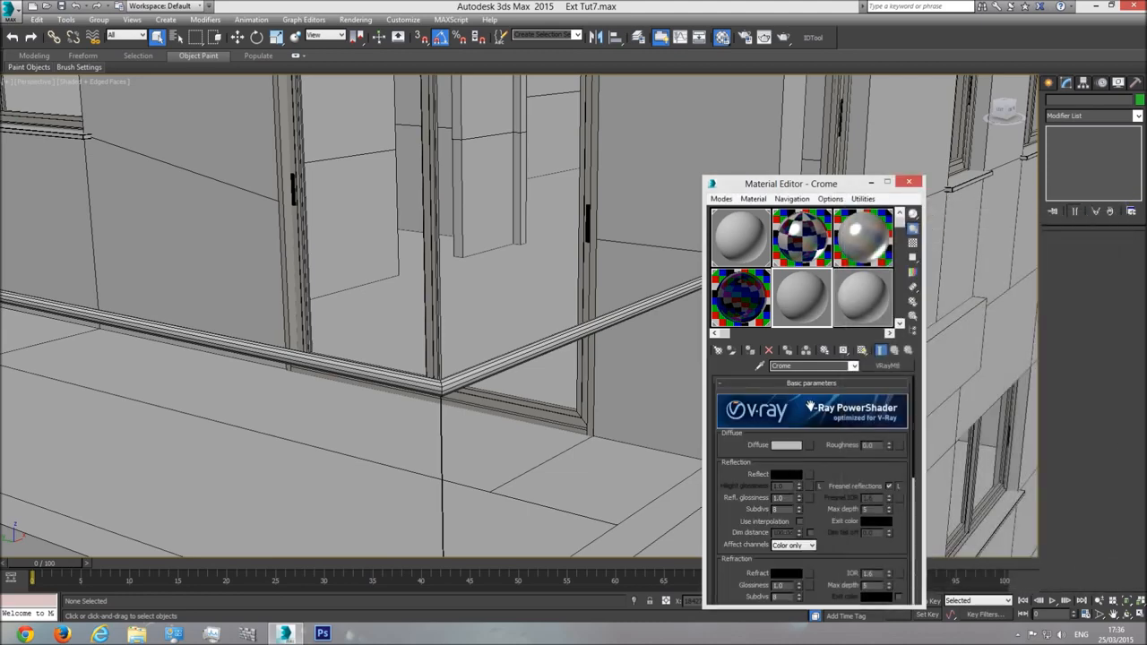
# Set the Crome material's diffuse colour to black and turn on the checkered background for its sample
pyautogui.click(787, 446)
pyautogui.moveTo(350, 132); pyautogui.dragTo(351, 79)
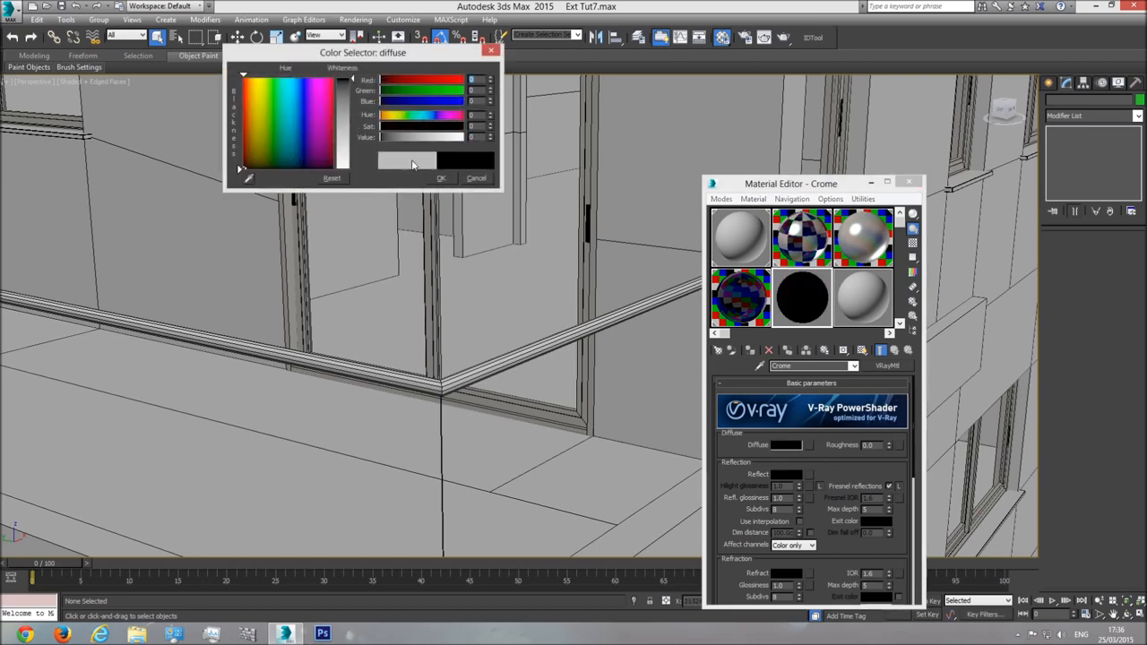
pyautogui.click(440, 179)
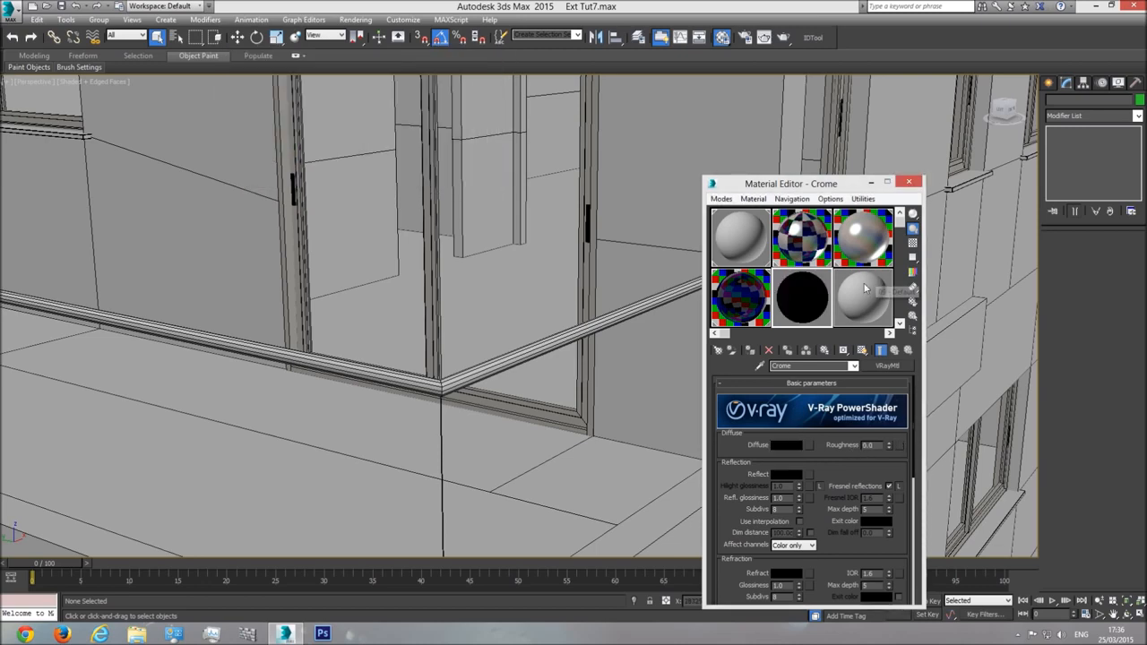
pyautogui.click(912, 243)
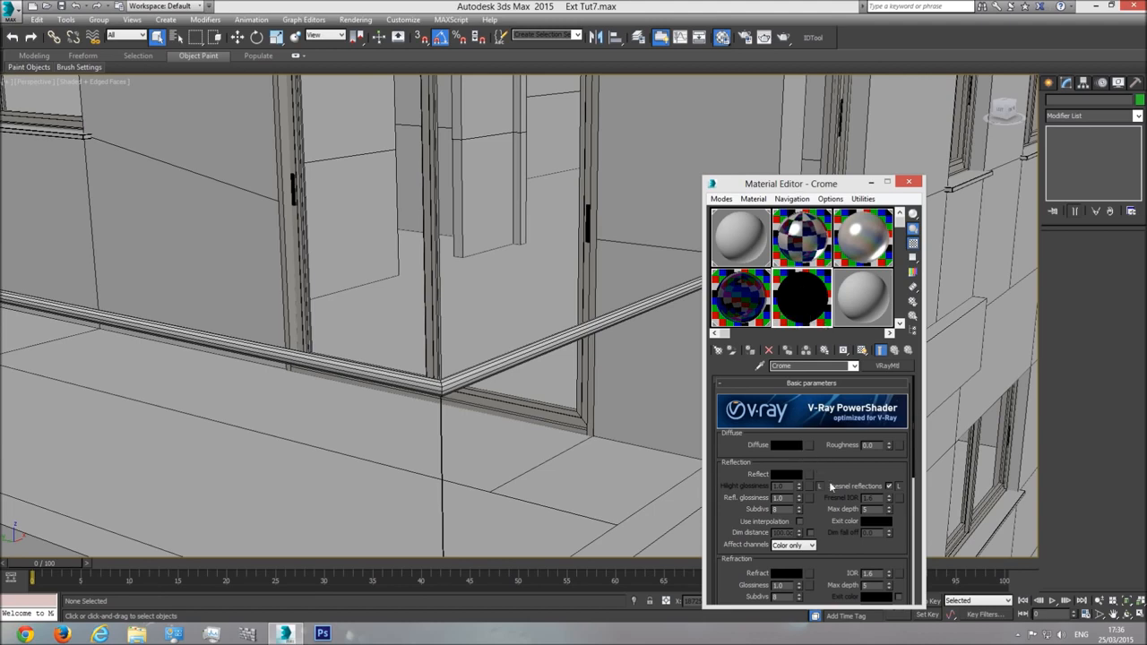
# Set the Crome material's reflection colour to pure white, value 255
pyautogui.click(785, 475)
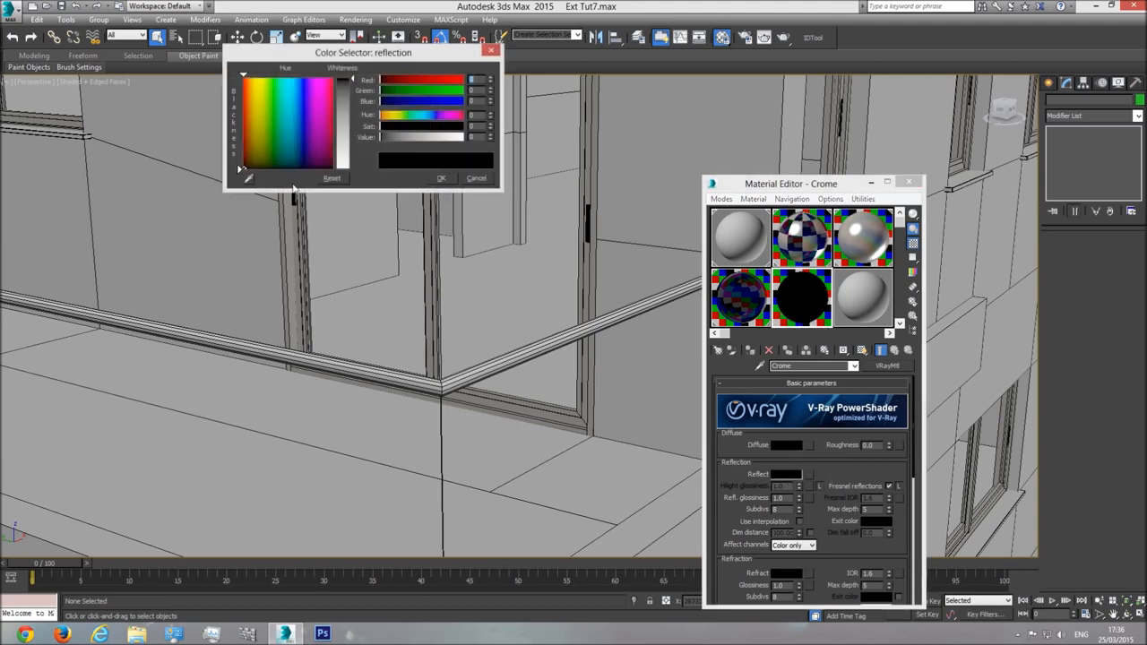
pyautogui.moveTo(350, 87); pyautogui.dragTo(352, 172)
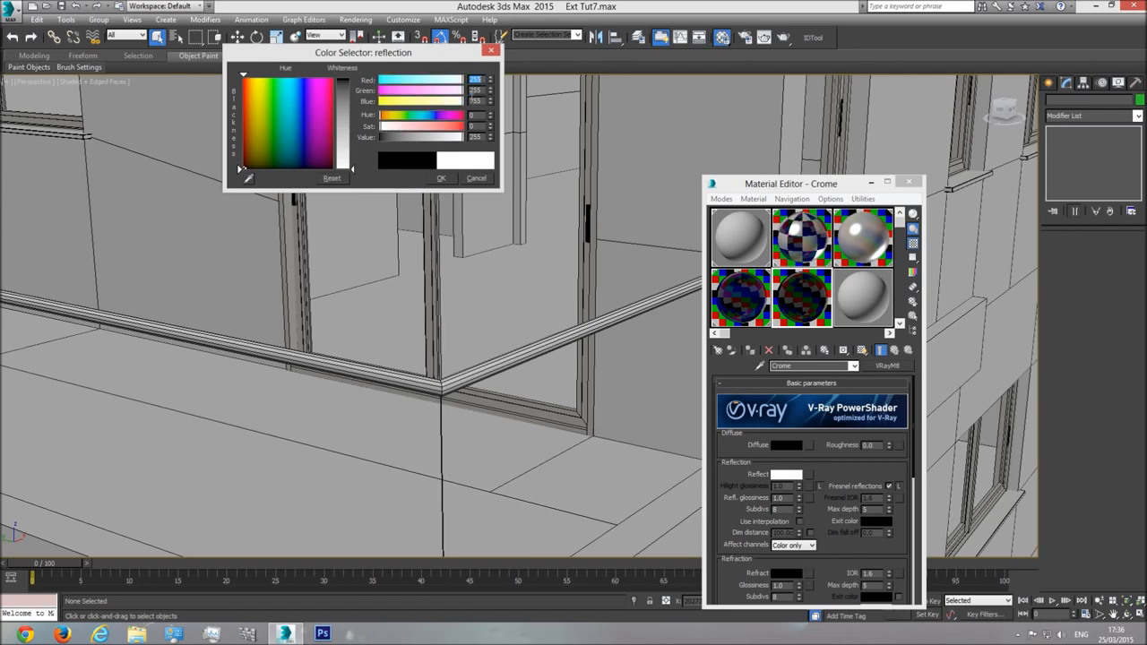
pyautogui.click(441, 179)
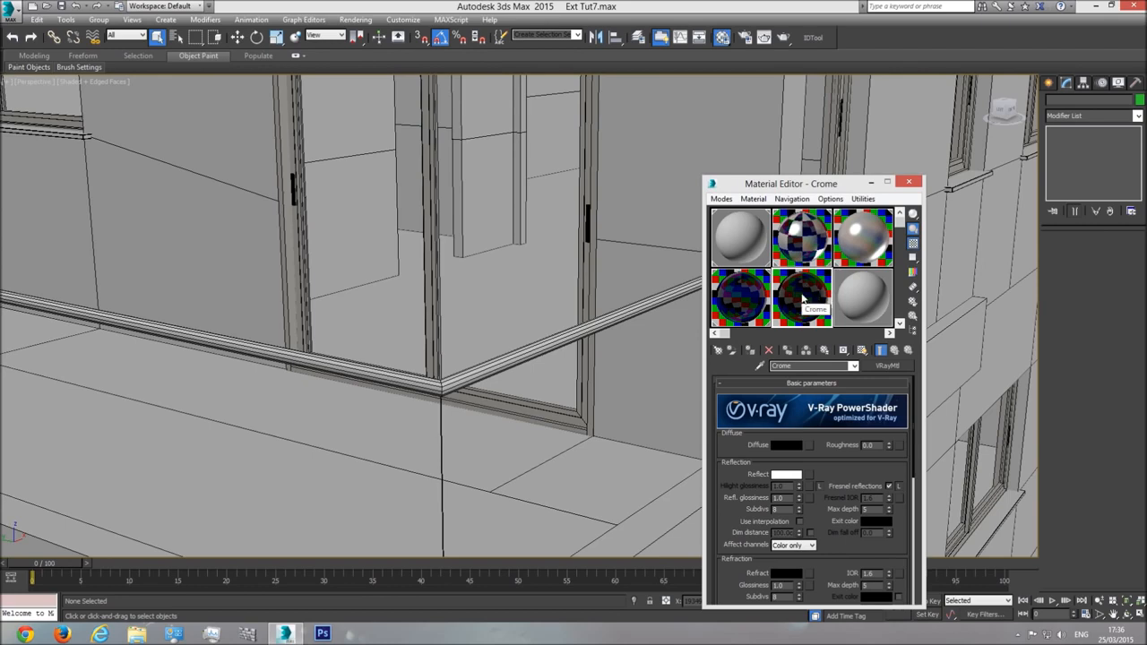
# Keep the Crome material's refraction colour black and assign the material to the terrace handrail
pyautogui.scroll(-2, 768, 540)
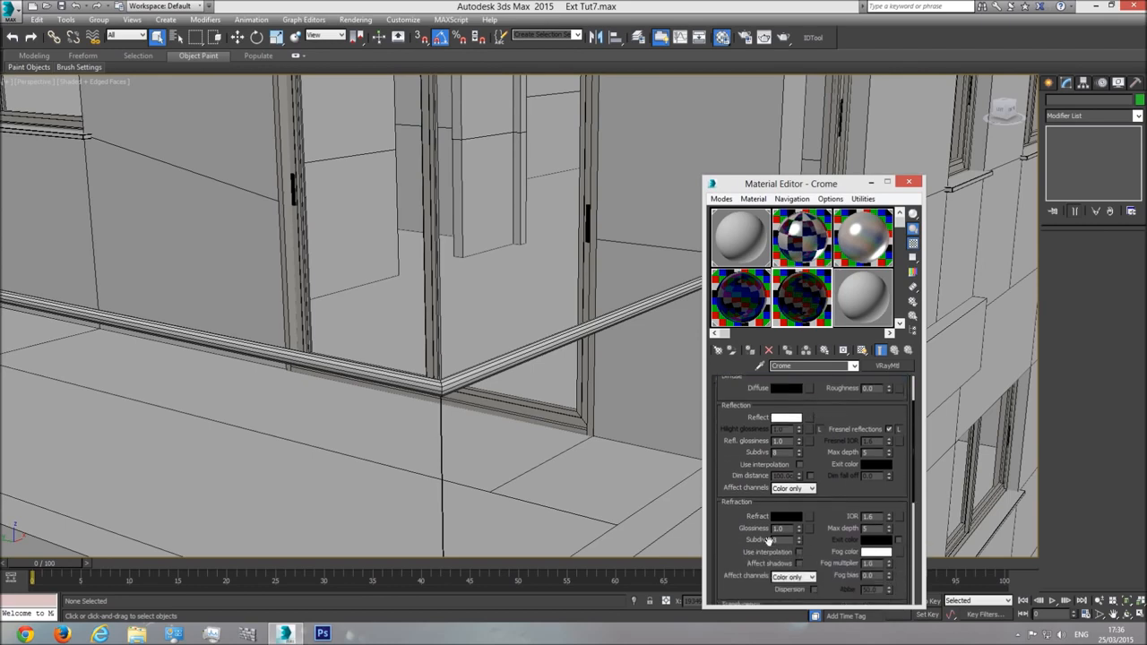
pyautogui.click(786, 517)
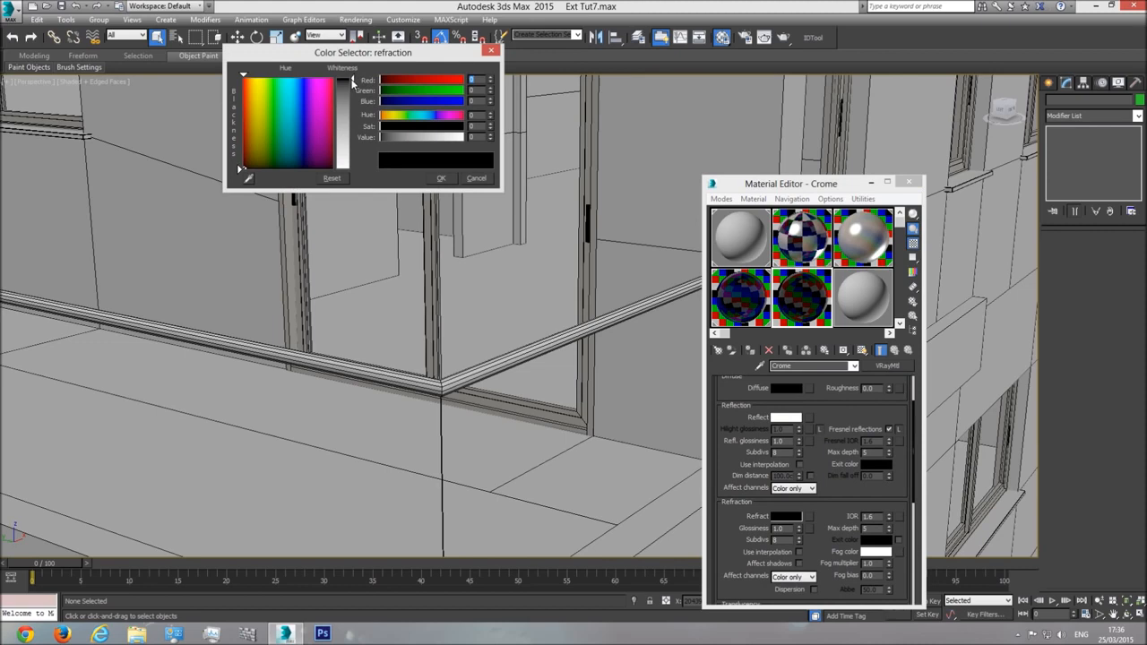
pyautogui.click(439, 178)
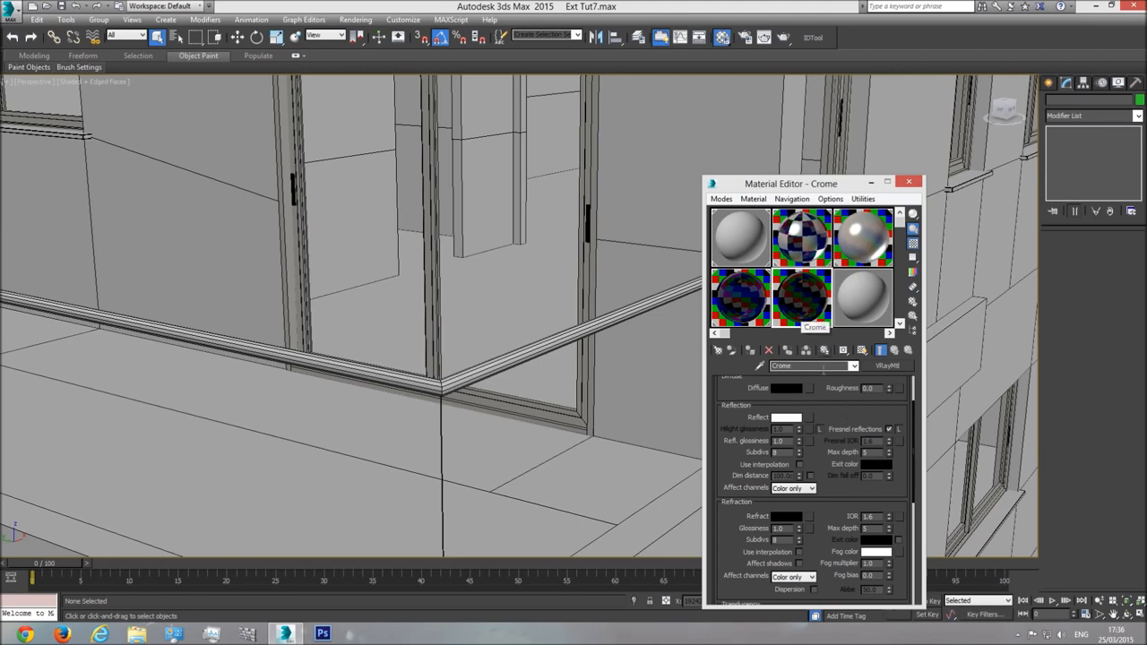
pyautogui.moveTo(808, 308); pyautogui.dragTo(621, 314)
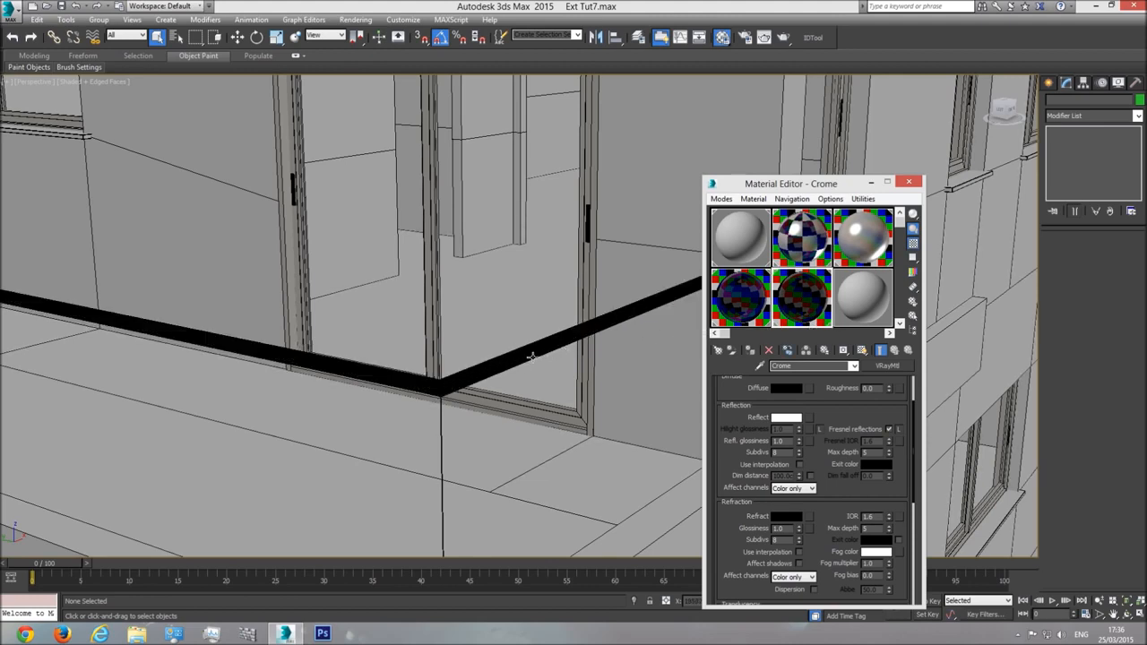
# Test-render the perspective view of the terrace railing corner and close the rendered frame
pyautogui.moveTo(523, 358); pyautogui.dragTo(540, 349, button='middle')
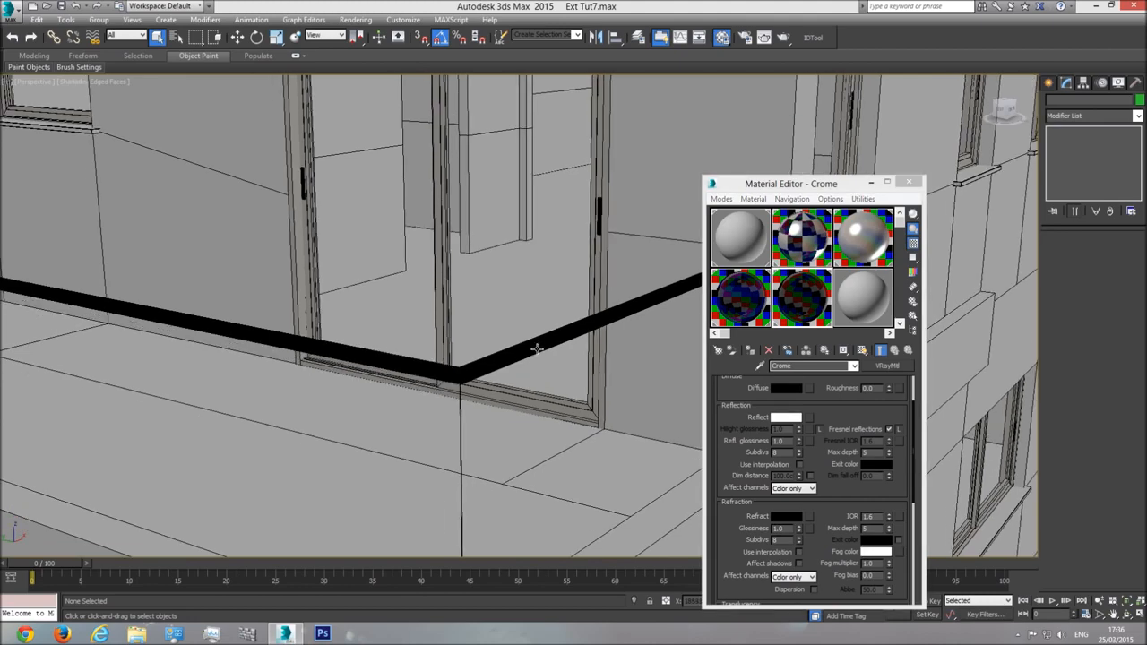
pyautogui.hotkey('shift', 'q')
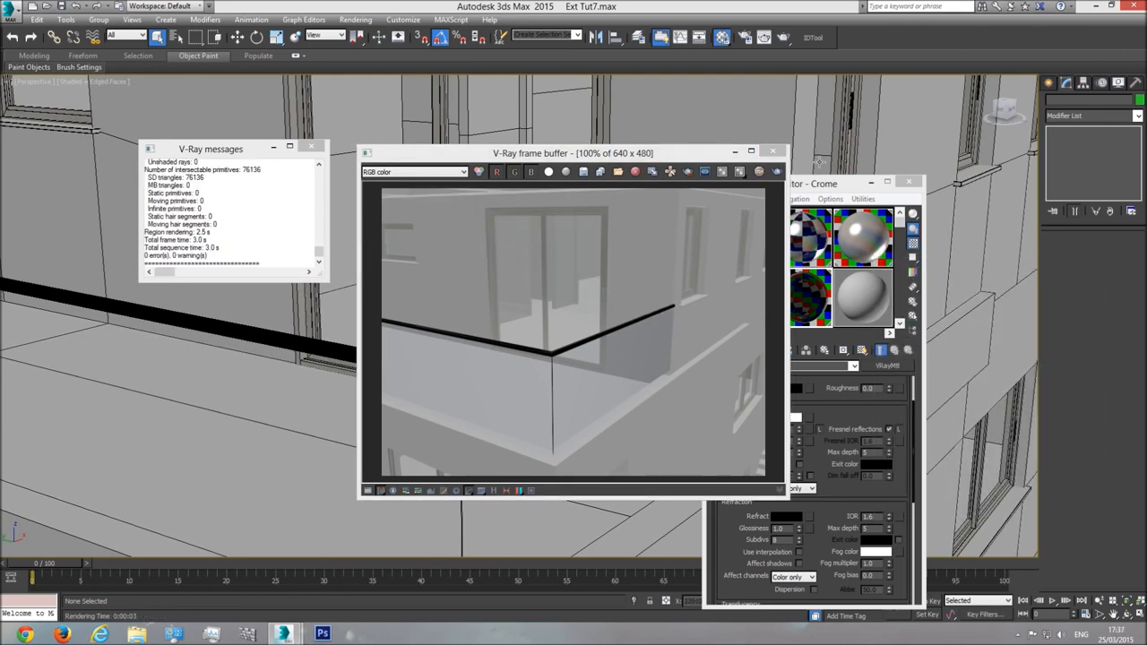
pyautogui.click(777, 150)
# Test-render the handrail from above and again in close-up to examine its reflections, closing the frame buffer after each render
pyautogui.moveTo(521, 324); pyautogui.dragTo(520, 367, button='middle')
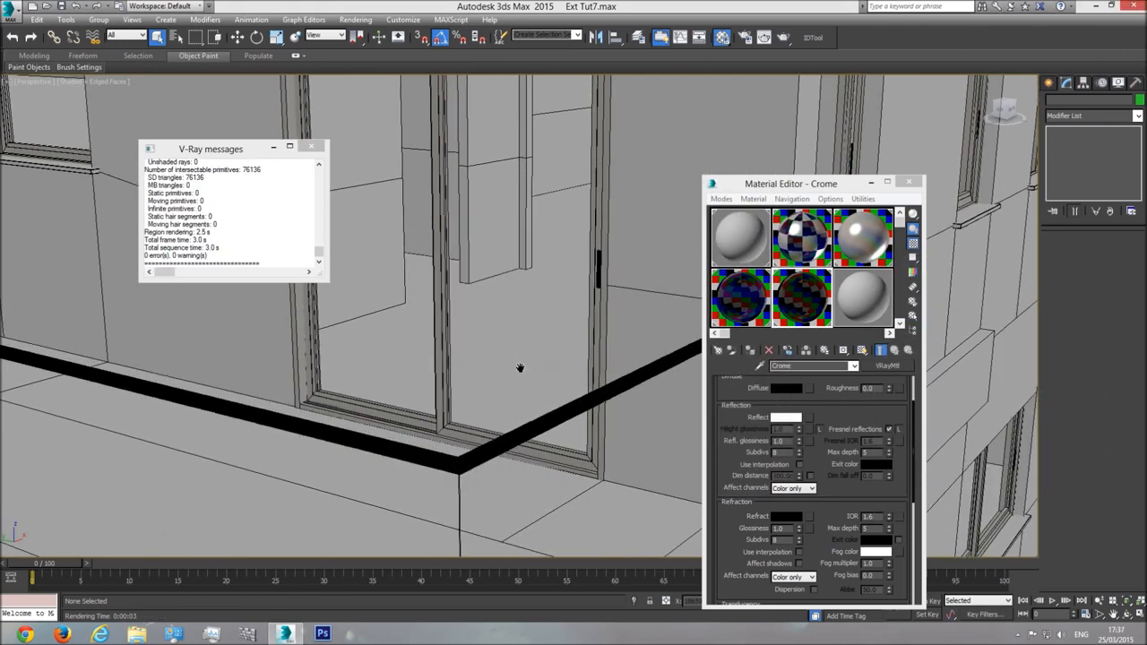
pyautogui.scroll(-10, 546, 356)
pyautogui.scroll(10, 488, 394)
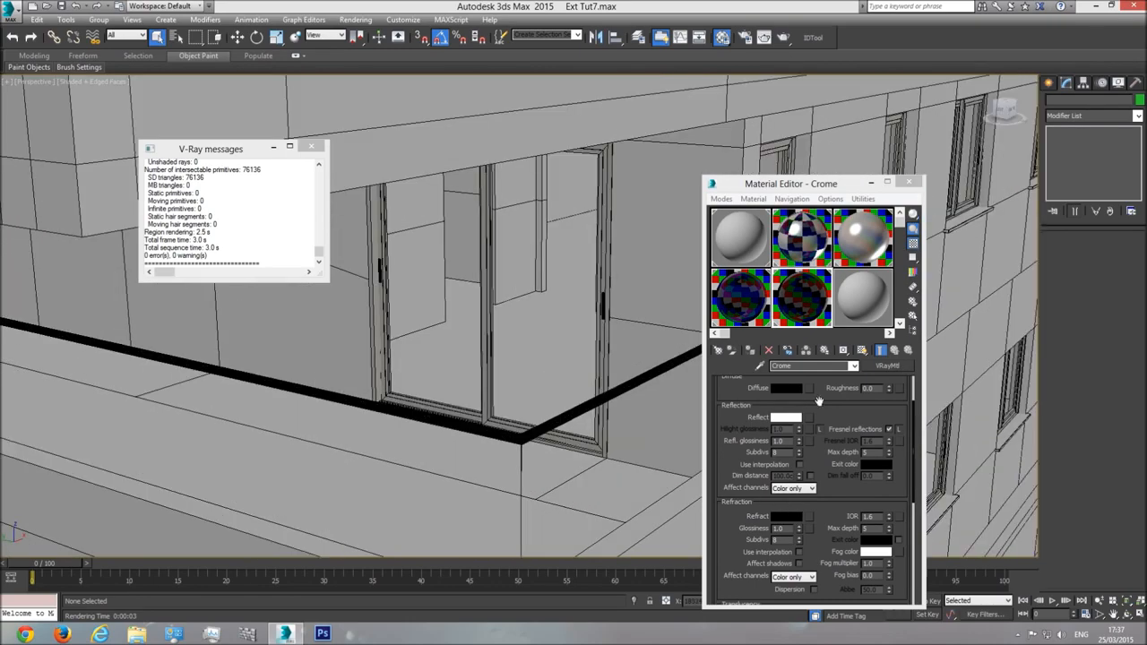
pyautogui.click(1126, 615)
pyautogui.moveTo(538, 376); pyautogui.dragTo(459, 371)
pyautogui.hotkey('shift', 'q')
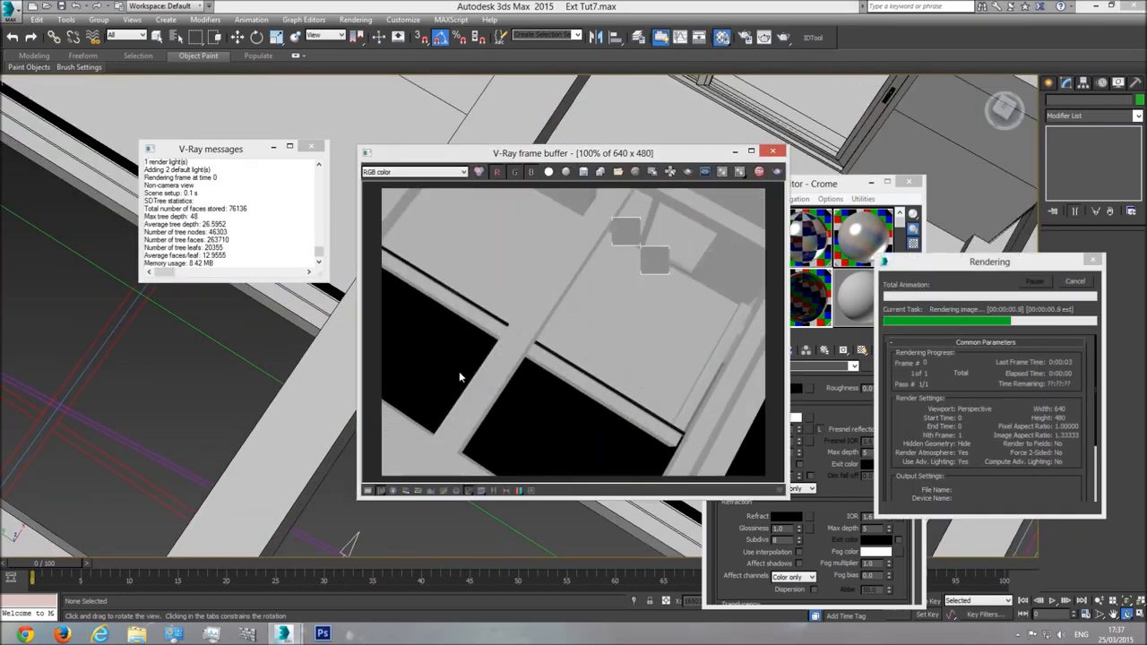
pyautogui.click(773, 150)
pyautogui.moveTo(447, 349); pyautogui.dragTo(415, 359)
pyautogui.hotkey('shift', 'q')
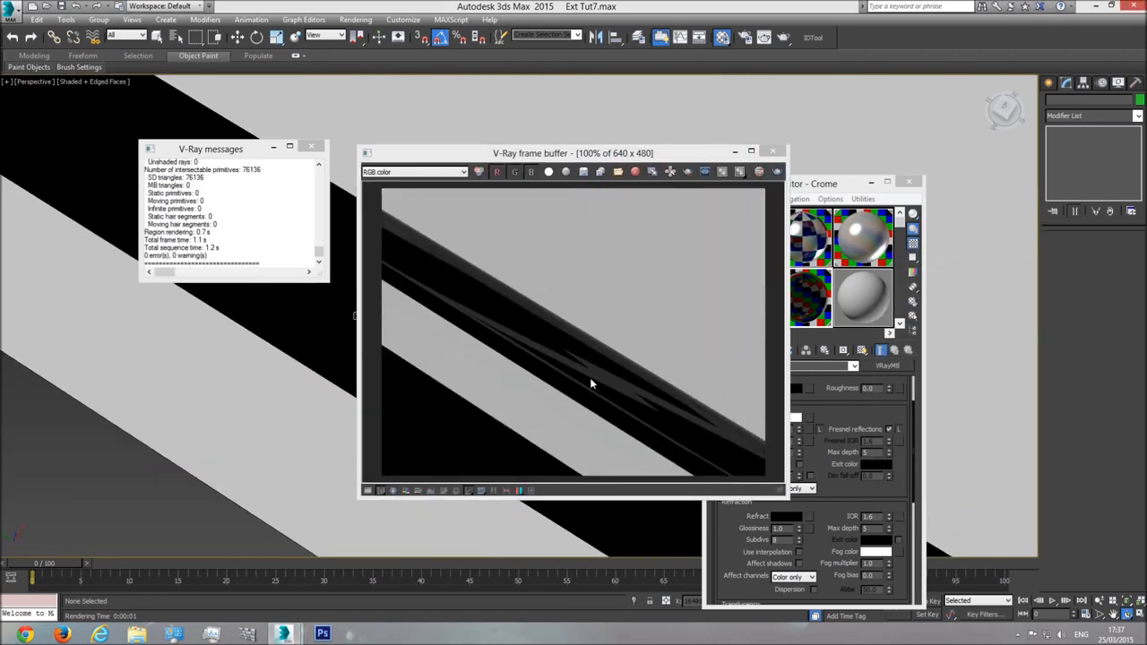
pyautogui.click(777, 154)
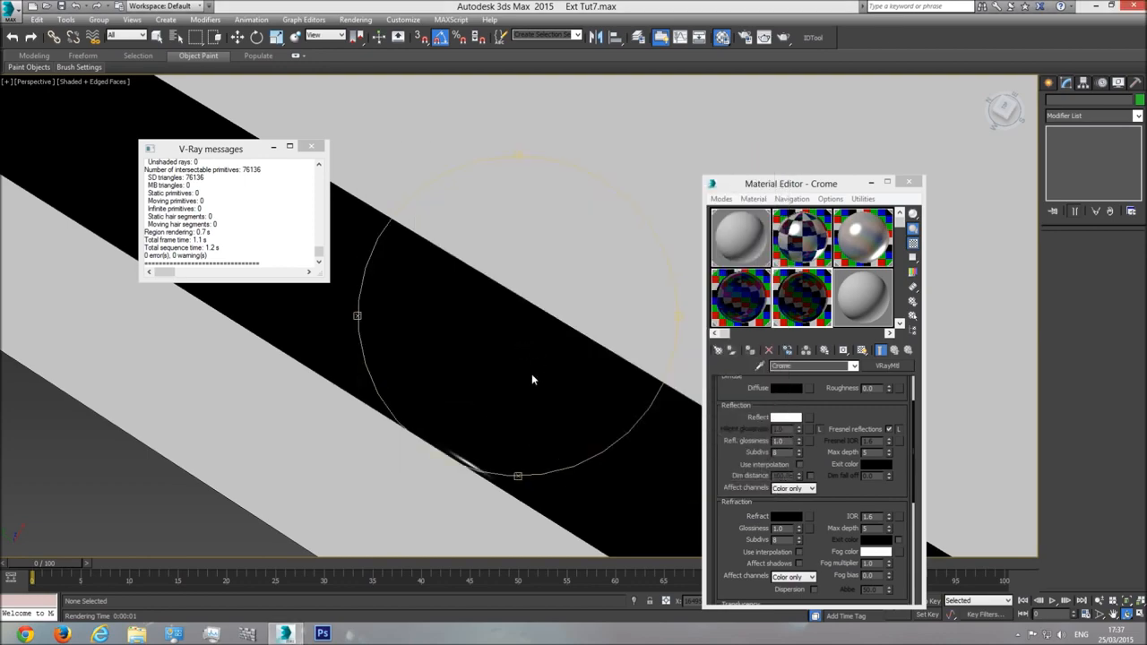
# Try pure white, value 255, as the Crome material's diffuse colour, return it to black and cancel the colour edit
pyautogui.moveTo(557, 369); pyautogui.dragTo(532, 338)
pyautogui.scroll(-5, 545, 310)
pyautogui.scroll(-3, 533, 338)
pyautogui.scroll(4, 560, 275)
pyautogui.moveTo(559, 274); pyautogui.dragTo(703, 318)
pyautogui.click(795, 391)
pyautogui.moveTo(354, 81); pyautogui.dragTo(352, 169)
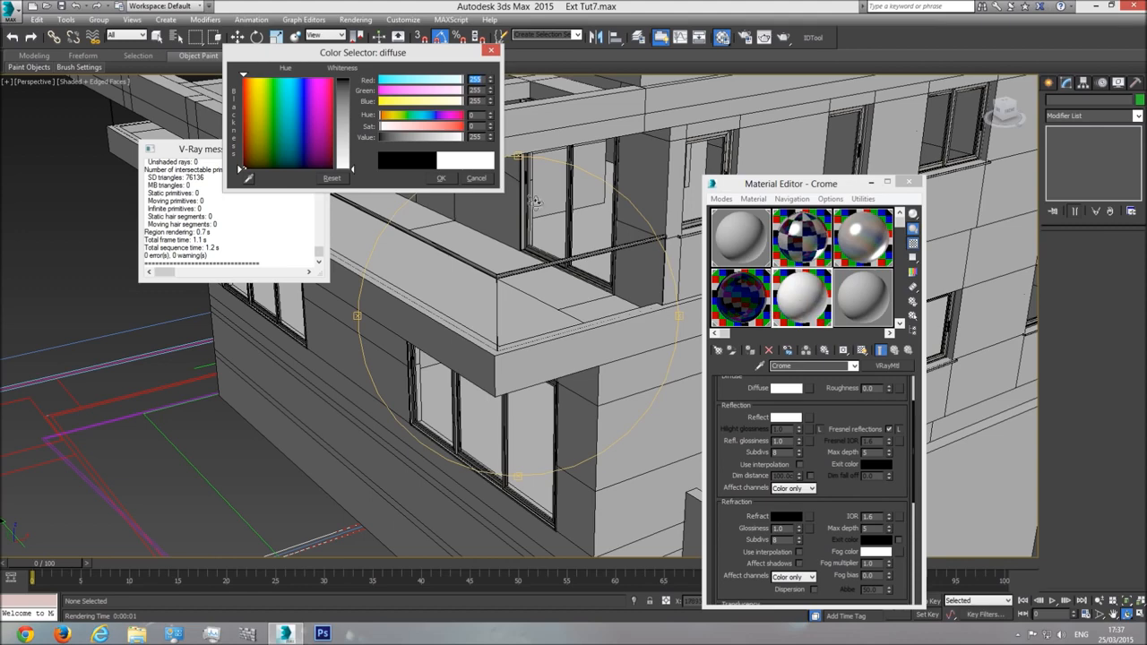
pyautogui.moveTo(352, 171); pyautogui.dragTo(349, 78)
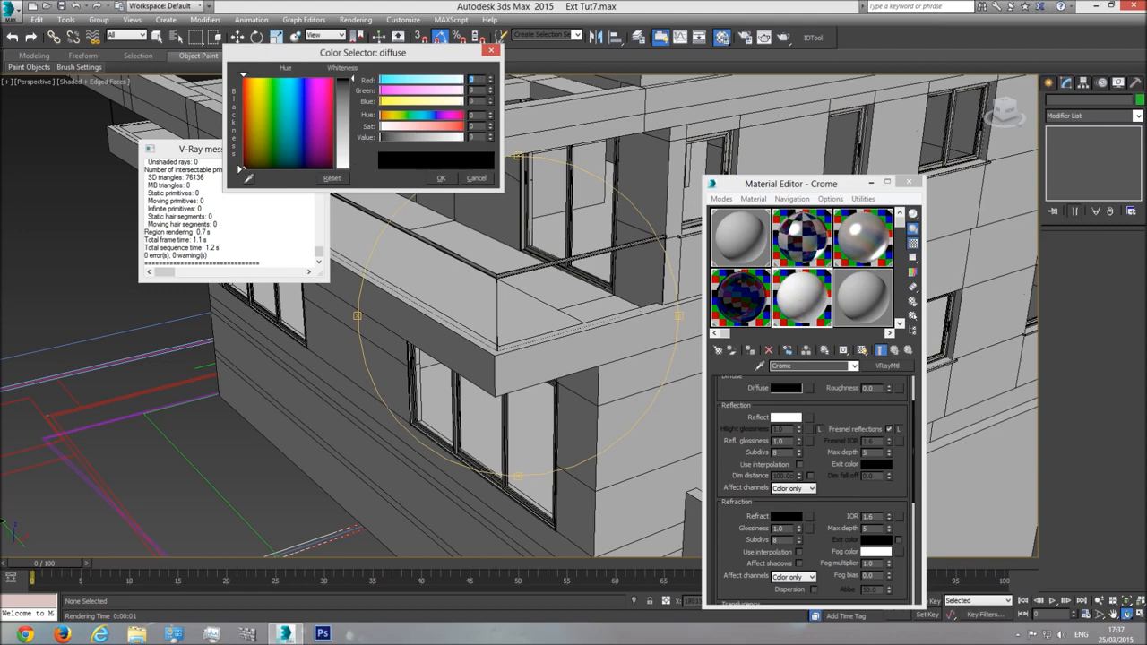
pyautogui.click(482, 182)
# Check the Crome material's reflection colour and keep it pure white
pyautogui.moveTo(491, 271); pyautogui.dragTo(507, 286)
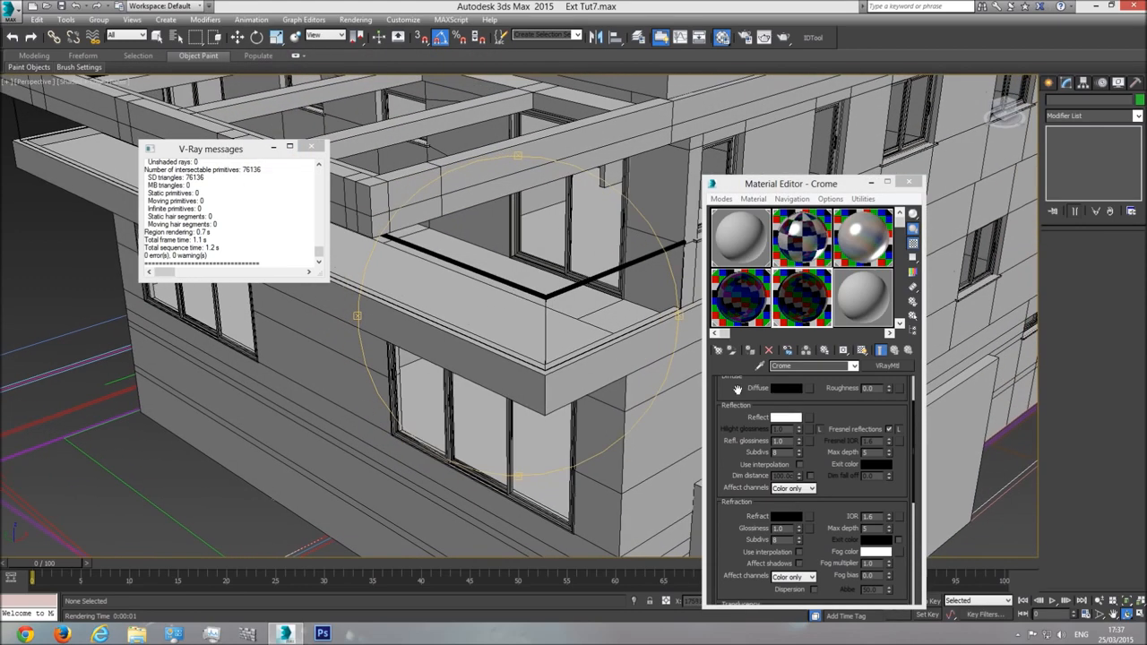
pyautogui.click(785, 419)
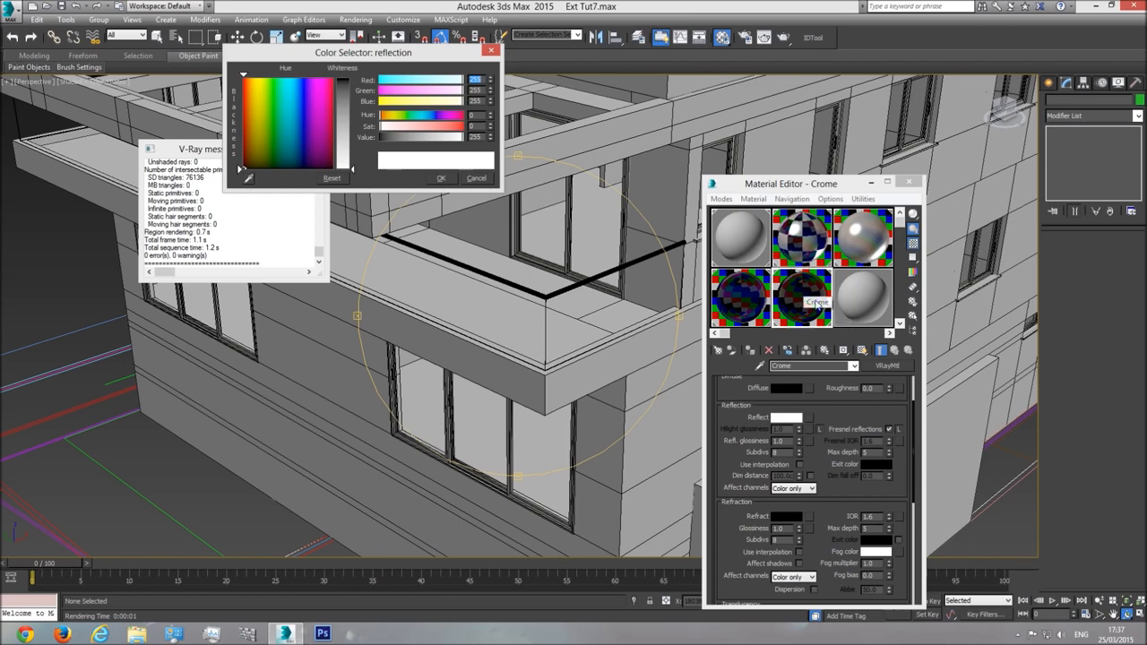
pyautogui.click(442, 178)
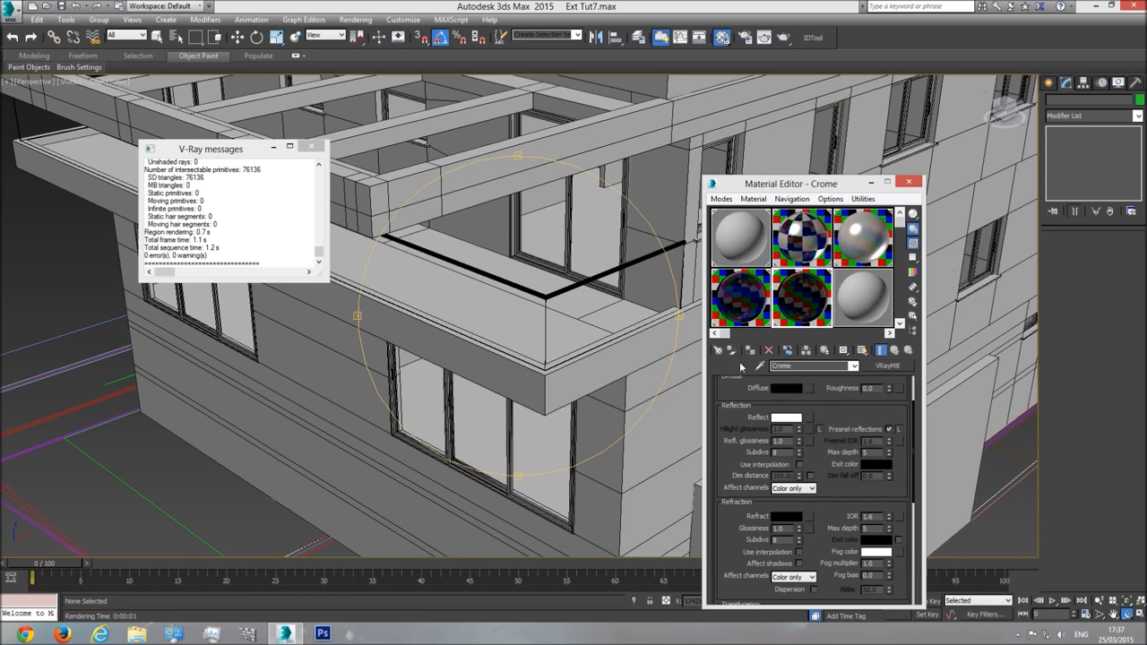
# Close the V-Ray messages window and examine the terrace handrail from several angles
pyautogui.moveTo(554, 321); pyautogui.dragTo(553, 341, button='middle')
pyautogui.scroll(4, 551, 318)
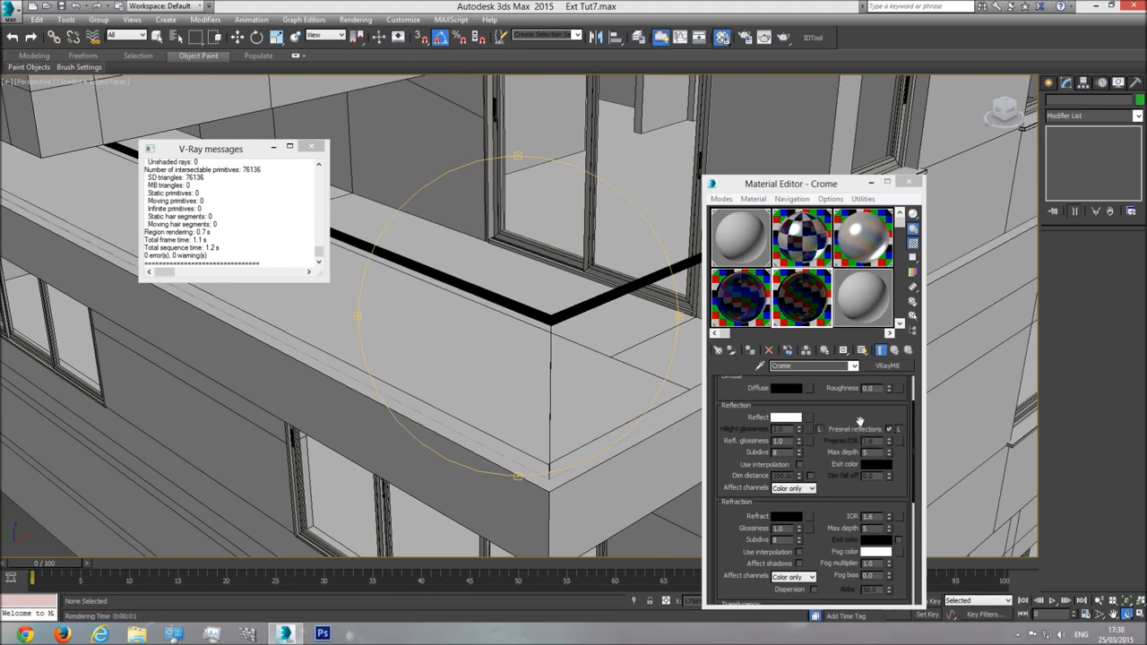
pyautogui.moveTo(514, 280); pyautogui.dragTo(501, 343)
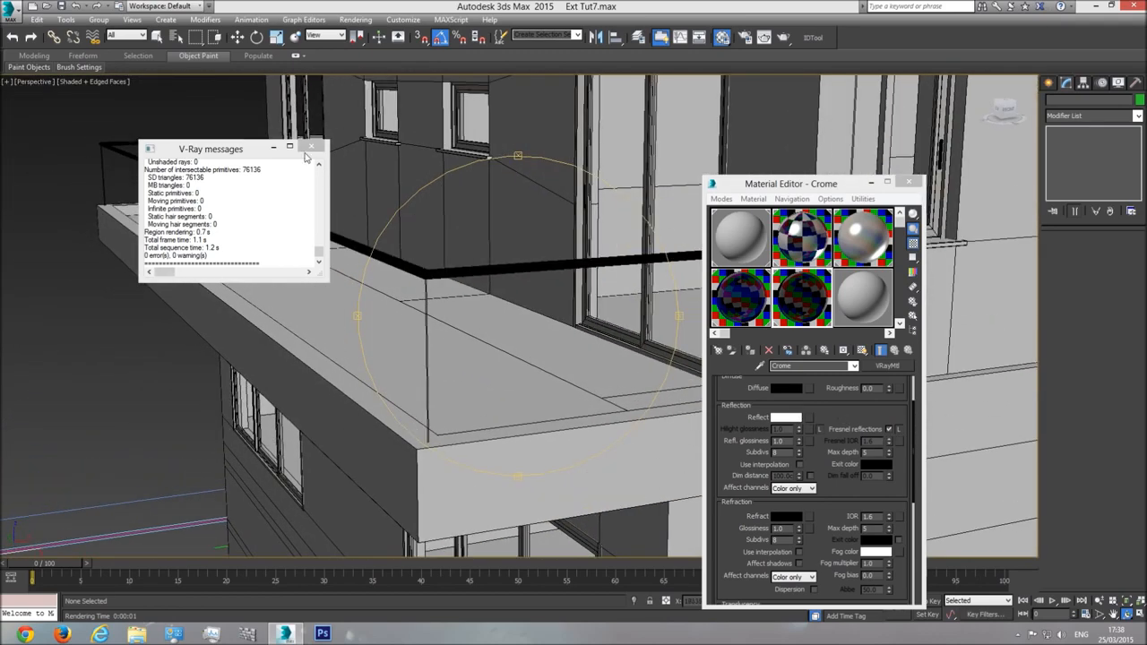
pyautogui.click(311, 146)
pyautogui.moveTo(440, 289); pyautogui.dragTo(385, 284)
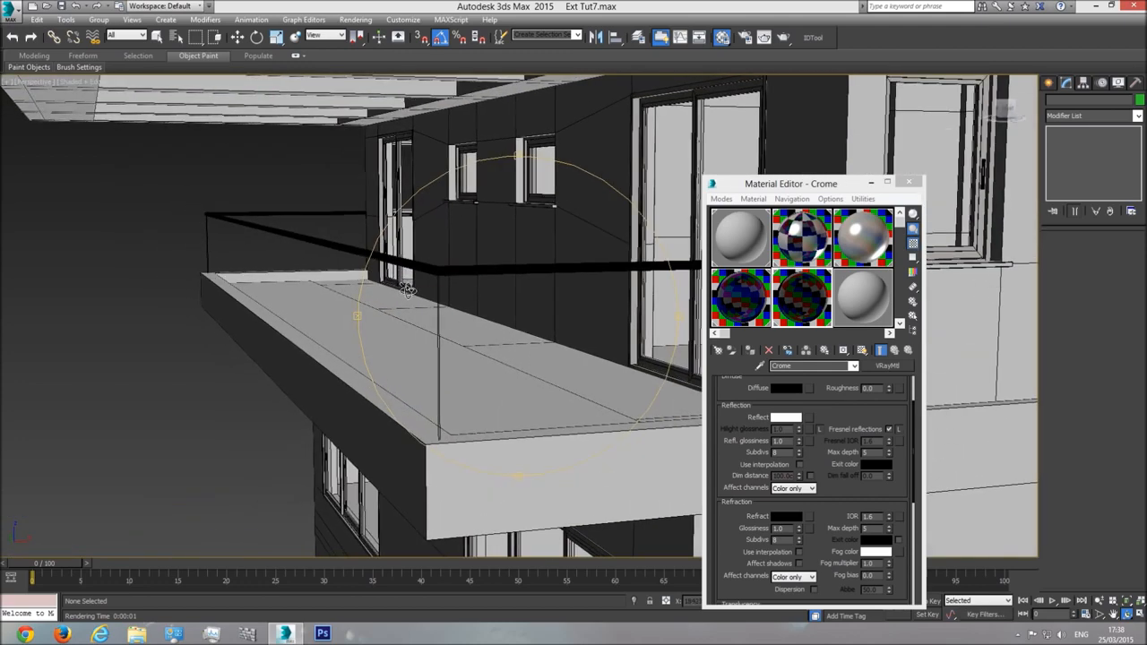
pyautogui.rightClick(428, 288)
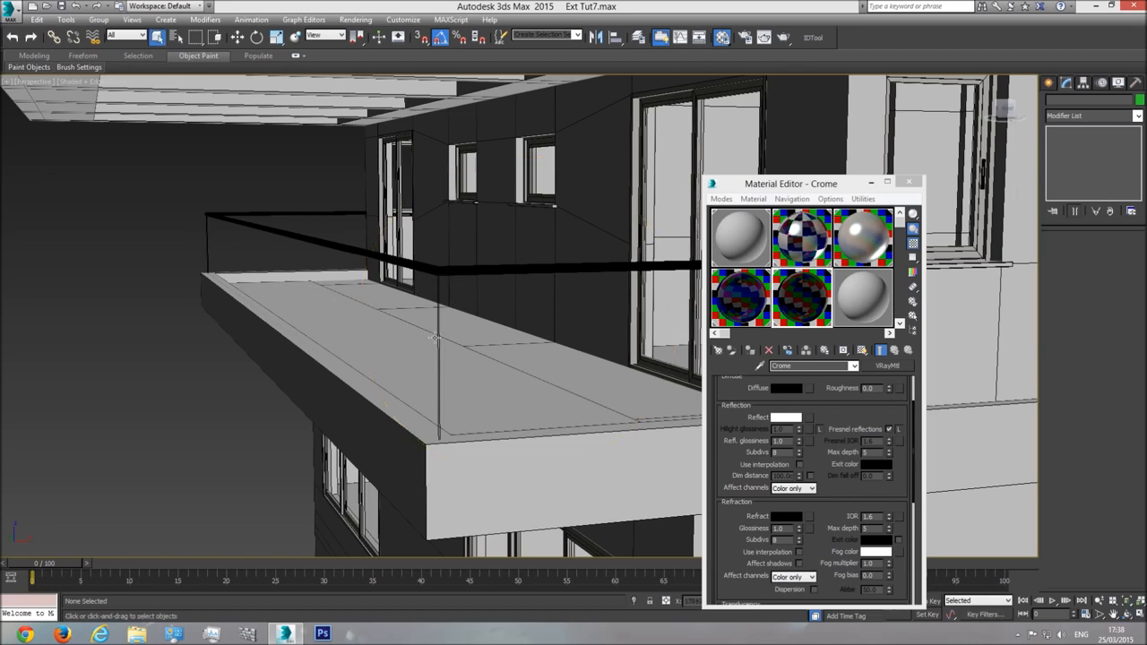
pyautogui.click(1126, 615)
pyautogui.moveTo(524, 341); pyautogui.dragTo(560, 347)
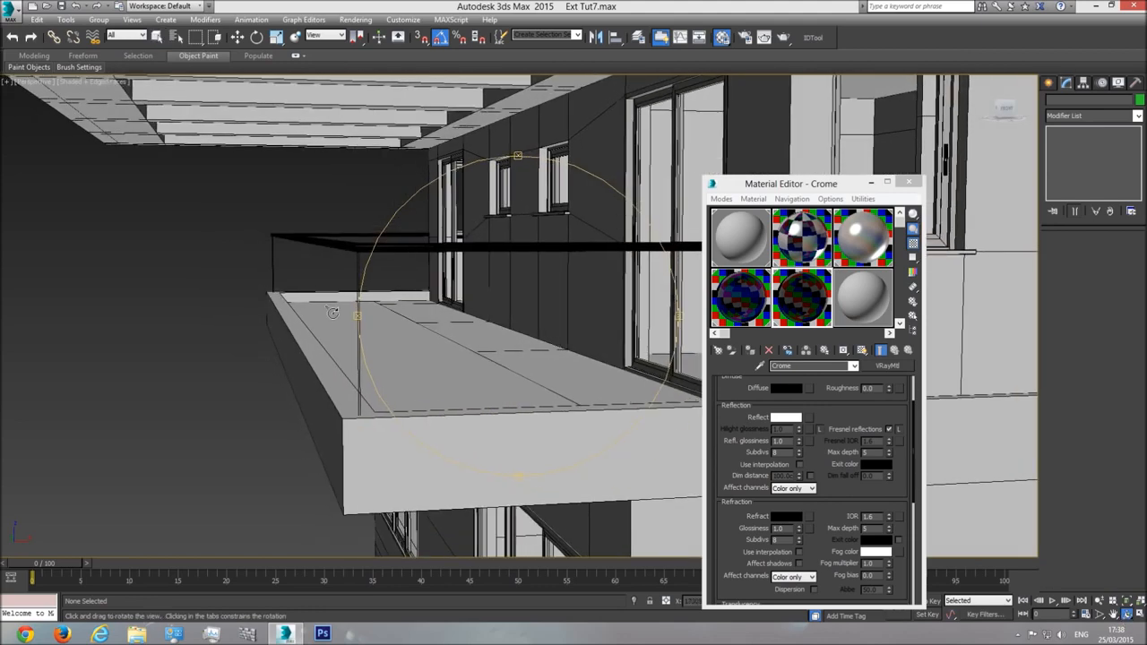
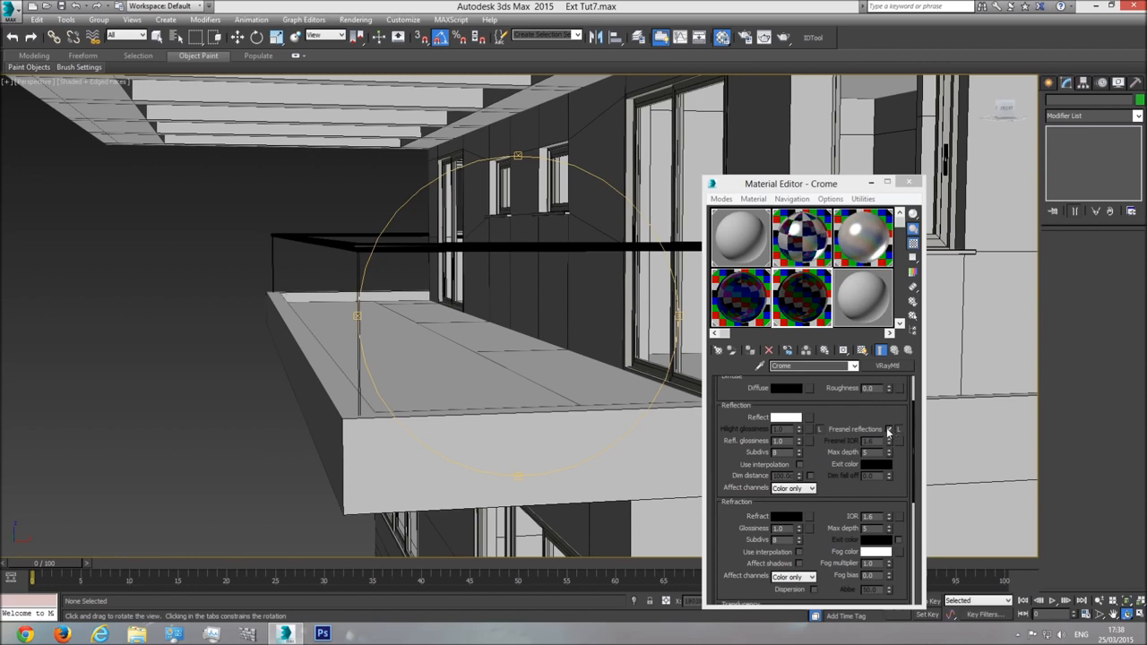
pyautogui.moveTo(499, 269); pyautogui.dragTo(504, 282)
pyautogui.moveTo(530, 449); pyautogui.dragTo(529, 354, button='middle')
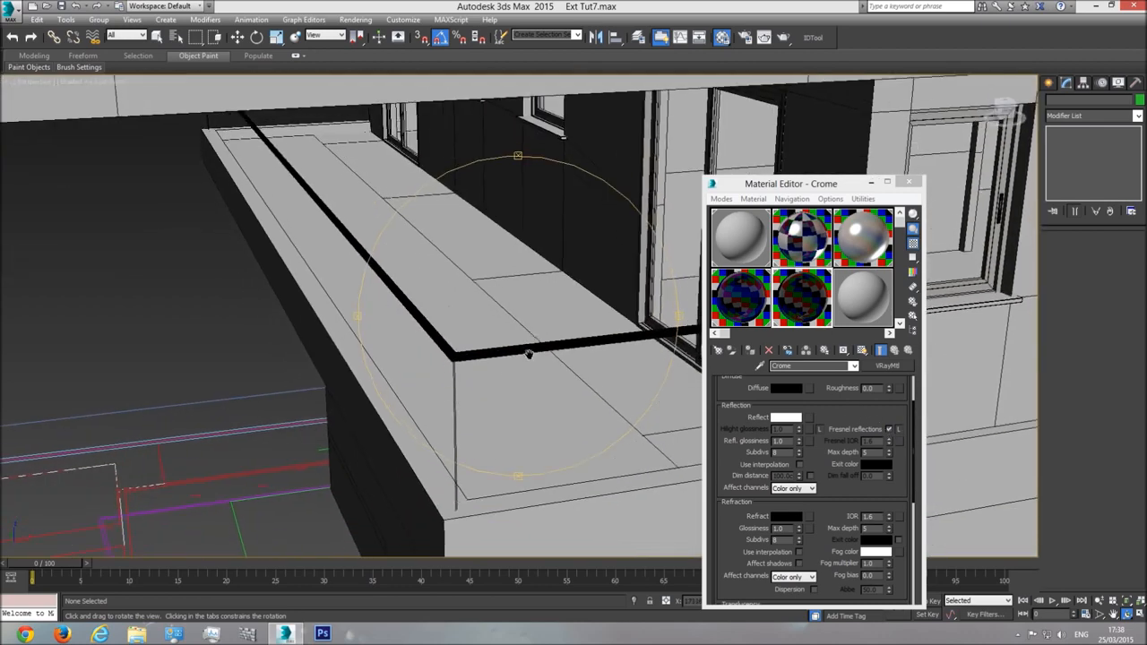
pyautogui.moveTo(530, 354); pyautogui.dragTo(421, 350)
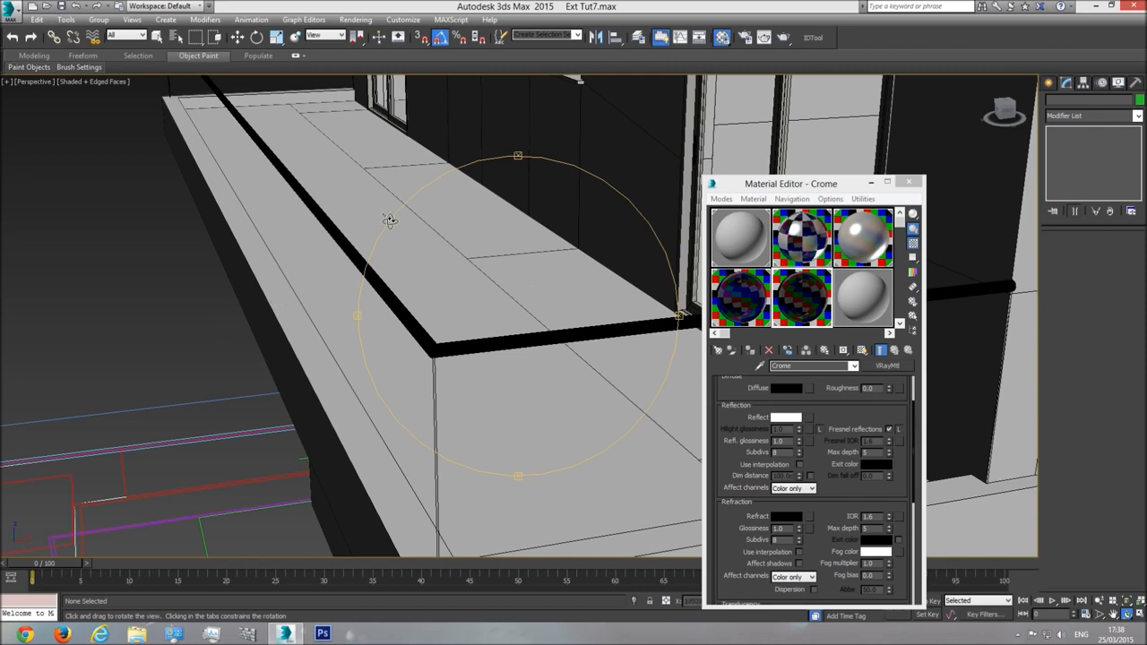
# Turn off Fresnel reflections for the Crome material and keep its diffuse colour black
pyautogui.click(890, 430)
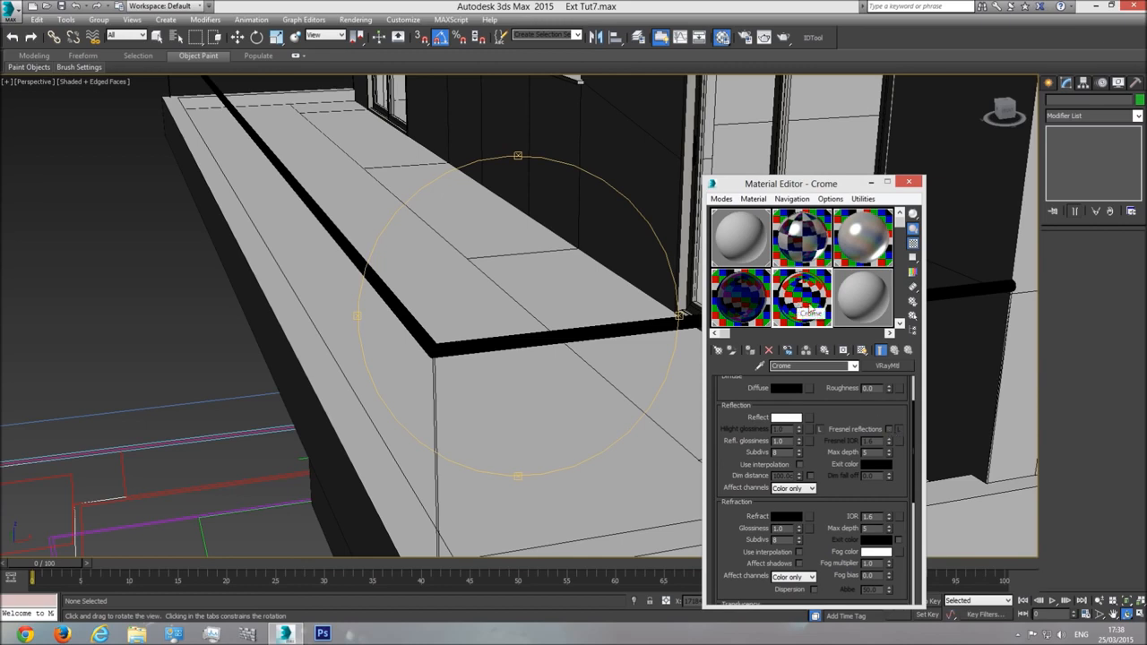
pyautogui.click(786, 388)
pyautogui.moveTo(349, 96)
pyautogui.mouseDown()
pyautogui.moveTo(352, 163)
pyautogui.moveTo(351, 83)
pyautogui.mouseUp()
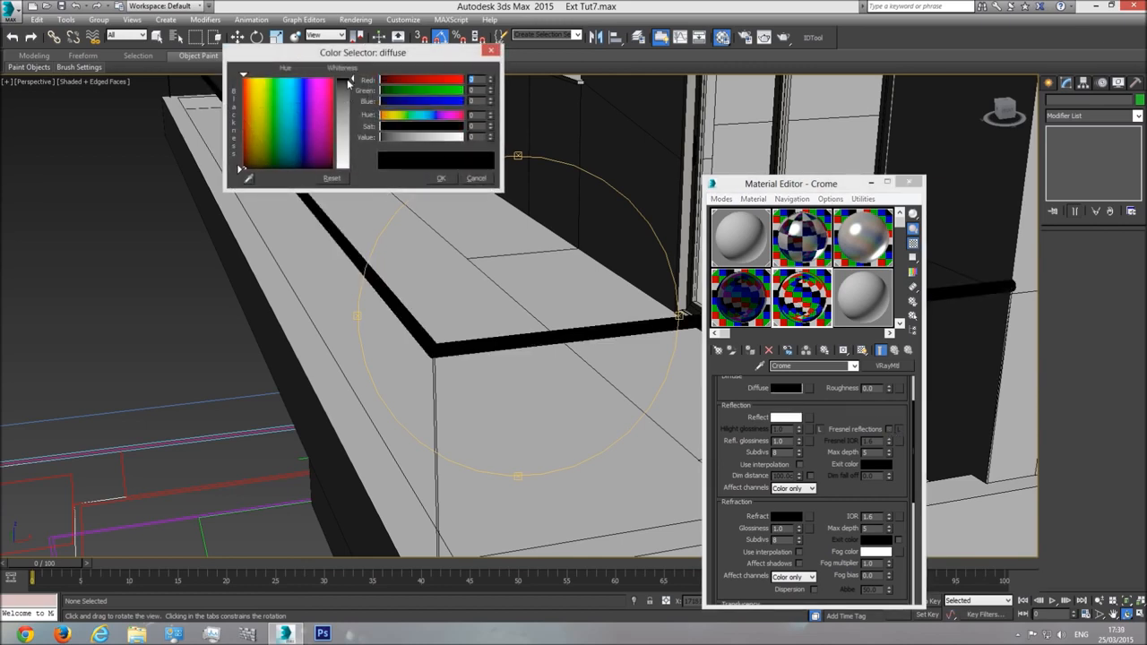
pyautogui.click(441, 177)
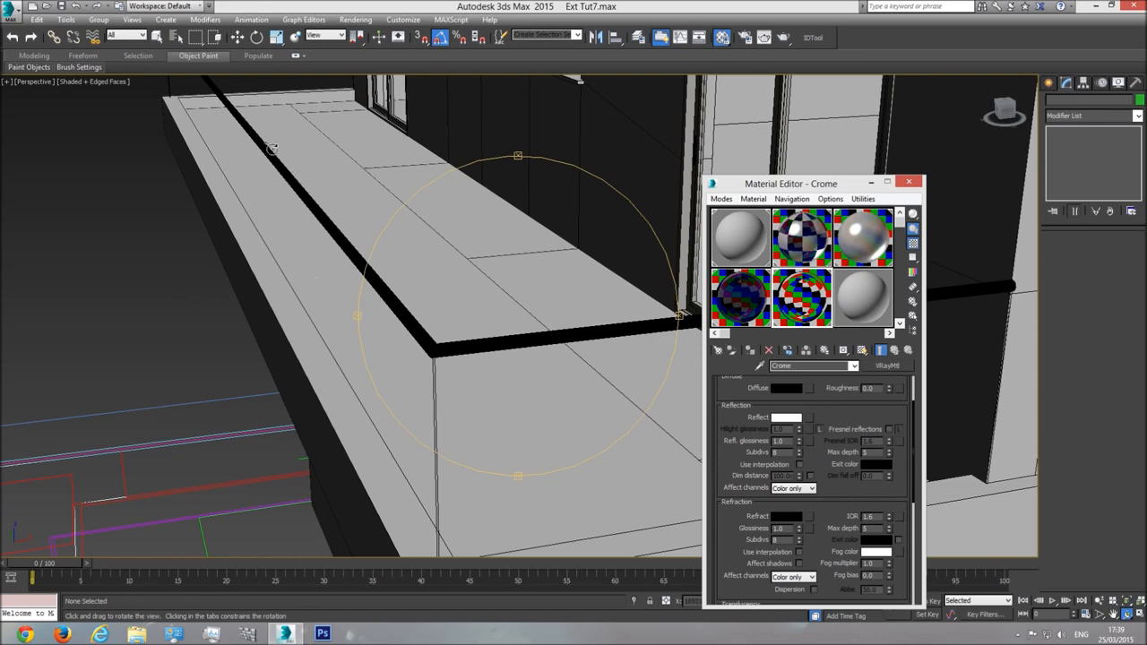
# Test-render the terrace railing without Fresnel reflections and close the rendered frame
pyautogui.moveTo(477, 293); pyautogui.dragTo(511, 292)
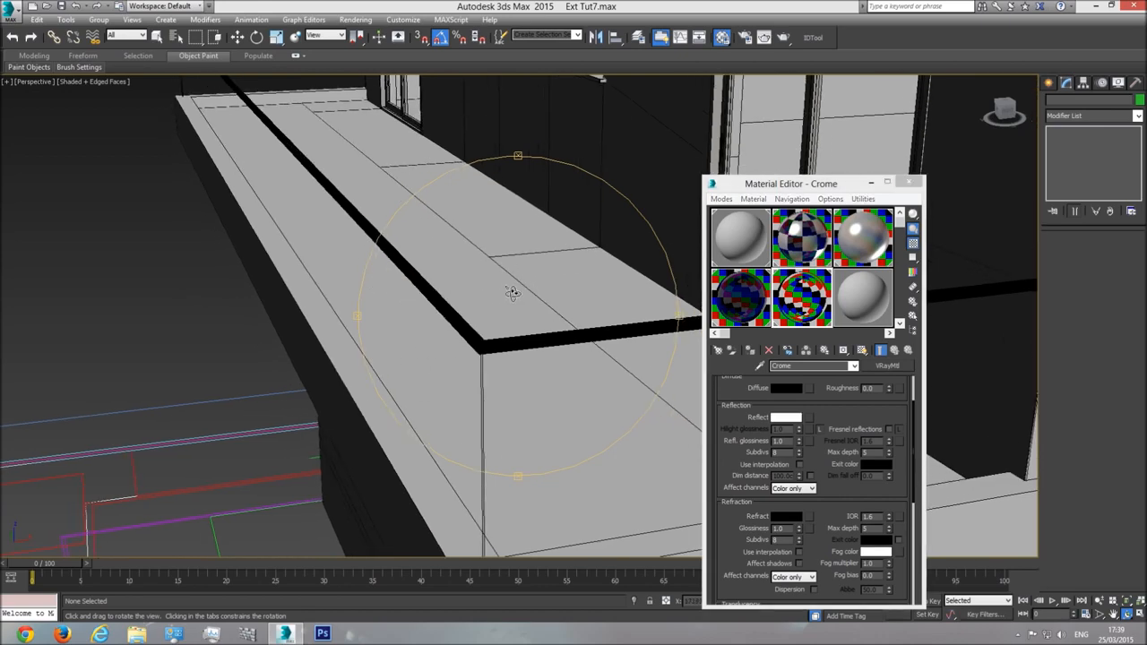
pyautogui.hotkey('shift', 'q')
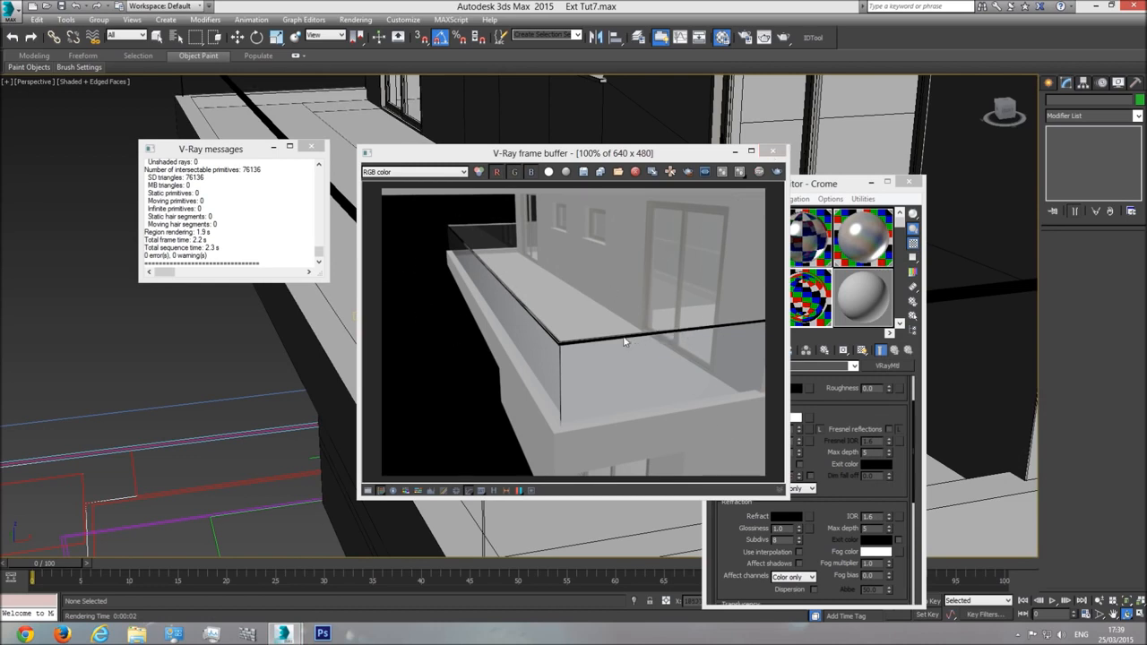
pyautogui.click(773, 150)
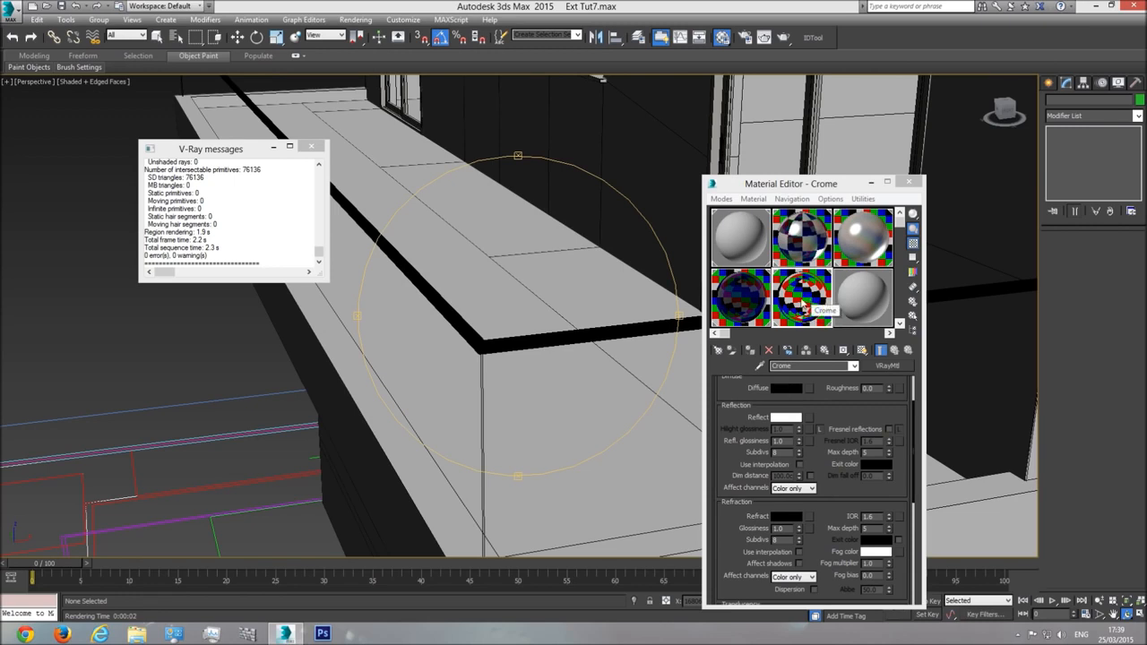
# Set the Crome material's reflection glossiness to 0.98 and render a closer view of the handrail corner
pyautogui.doubleClick(787, 442)
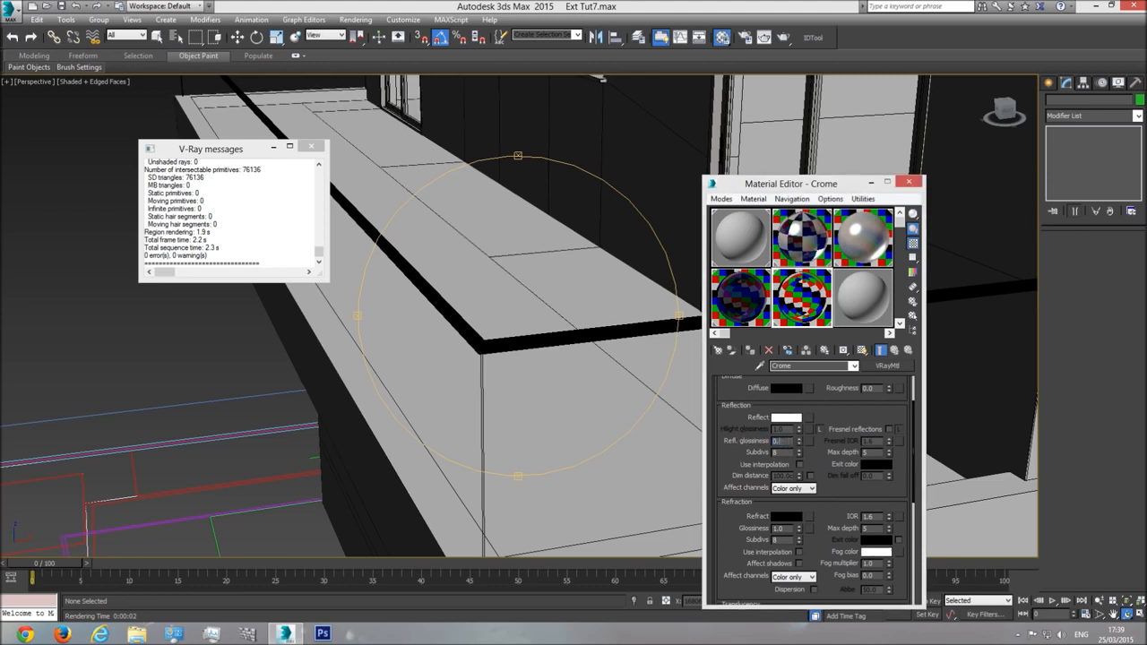
pyautogui.write('0.98')
pyautogui.moveTo(545, 315); pyautogui.dragTo(507, 344)
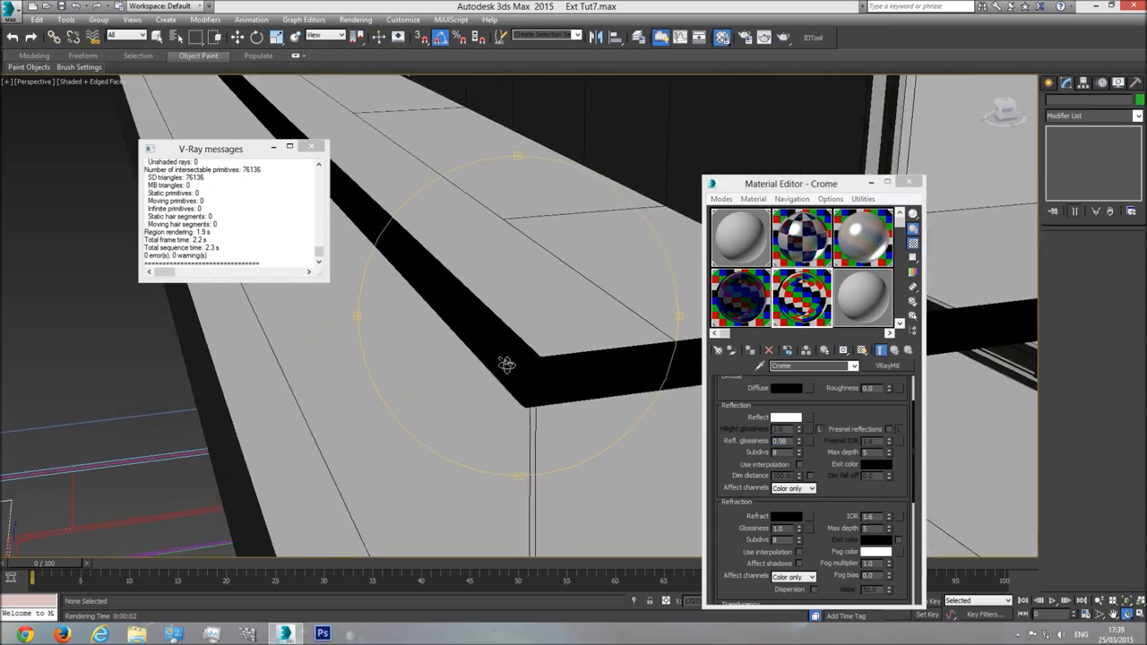
pyautogui.hotkey('shift', 'q')
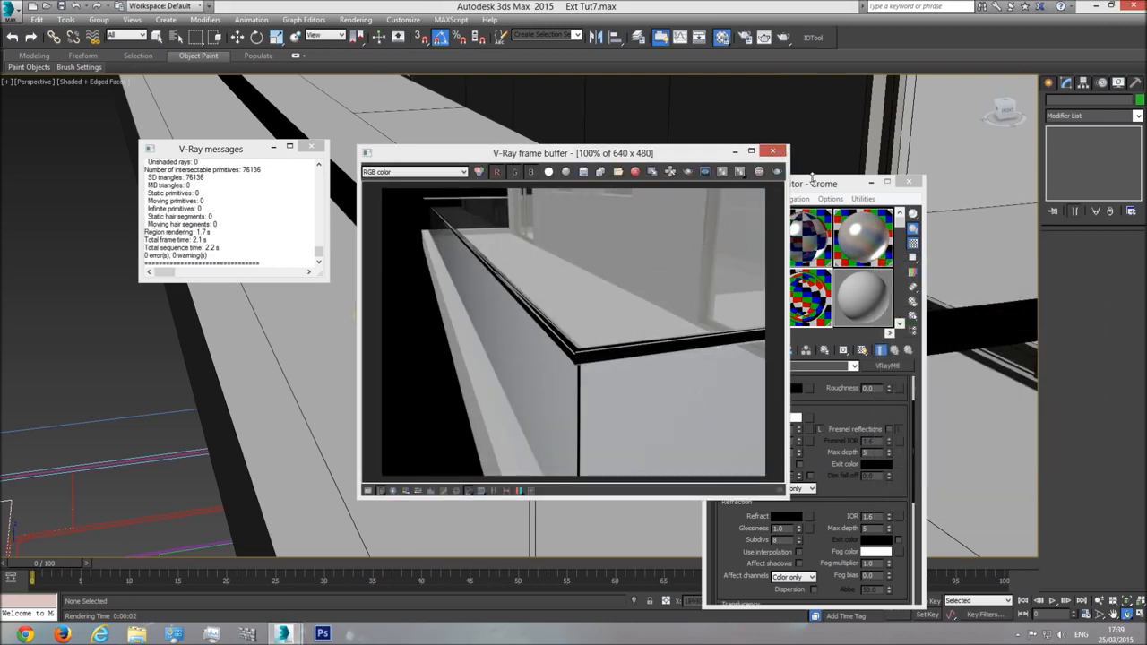
# Set the Crome material's reflection glossiness to 0.5, render the handrail corner again and close the frame
pyautogui.click(814, 207)
pyautogui.write('0.1')
pyautogui.press('Return')
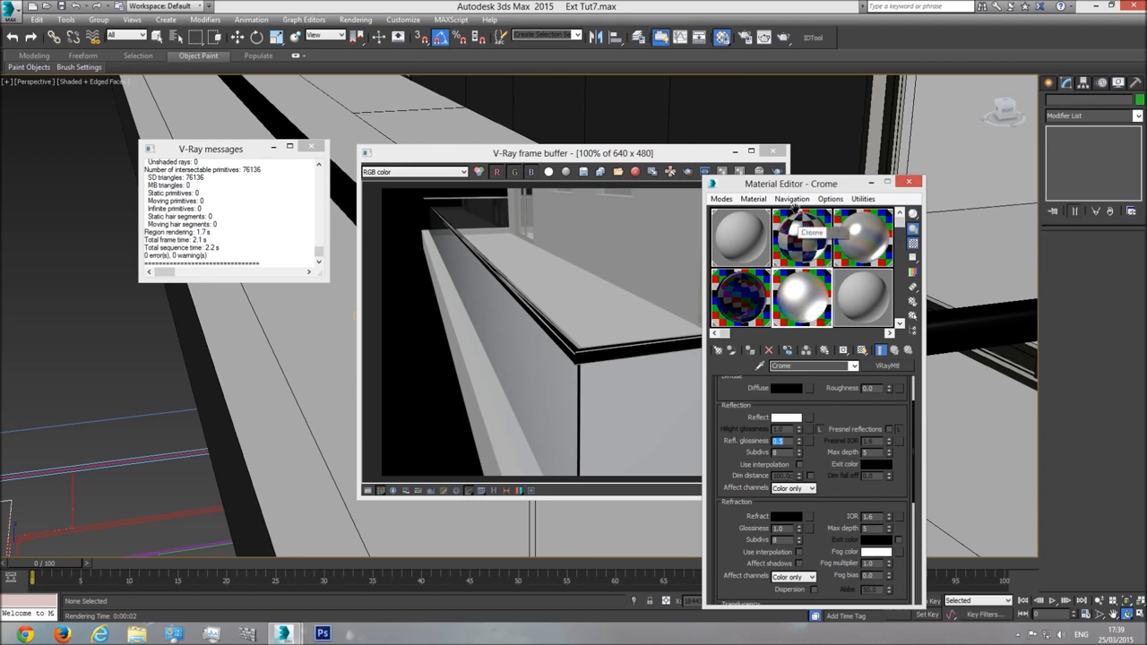
pyautogui.click(776, 172)
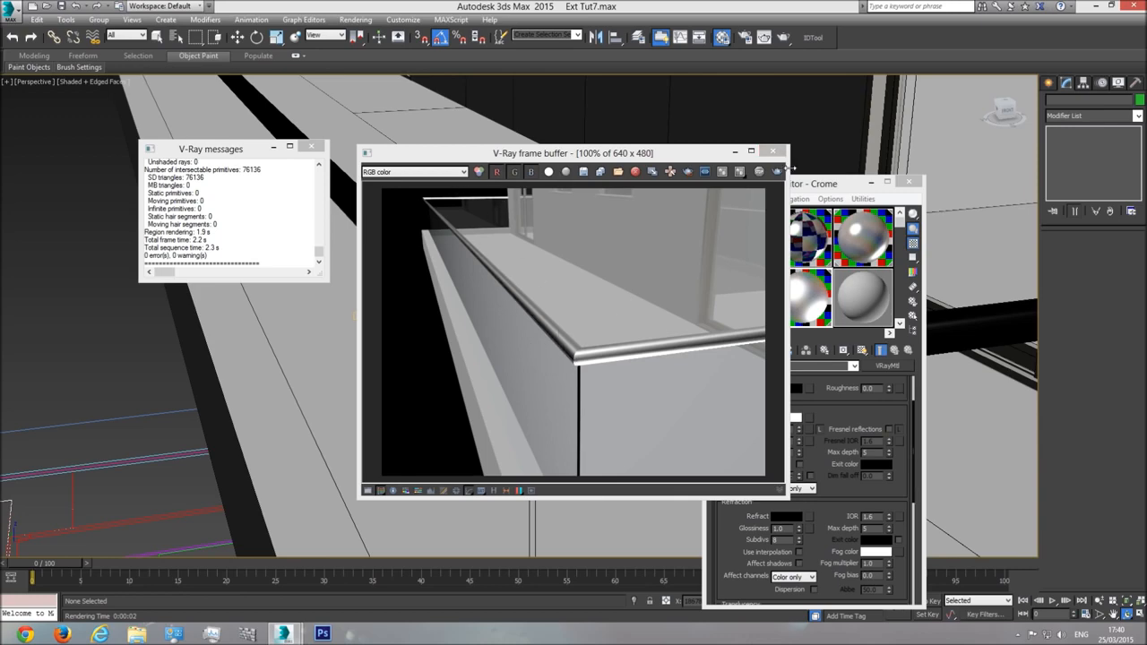
pyautogui.click(772, 150)
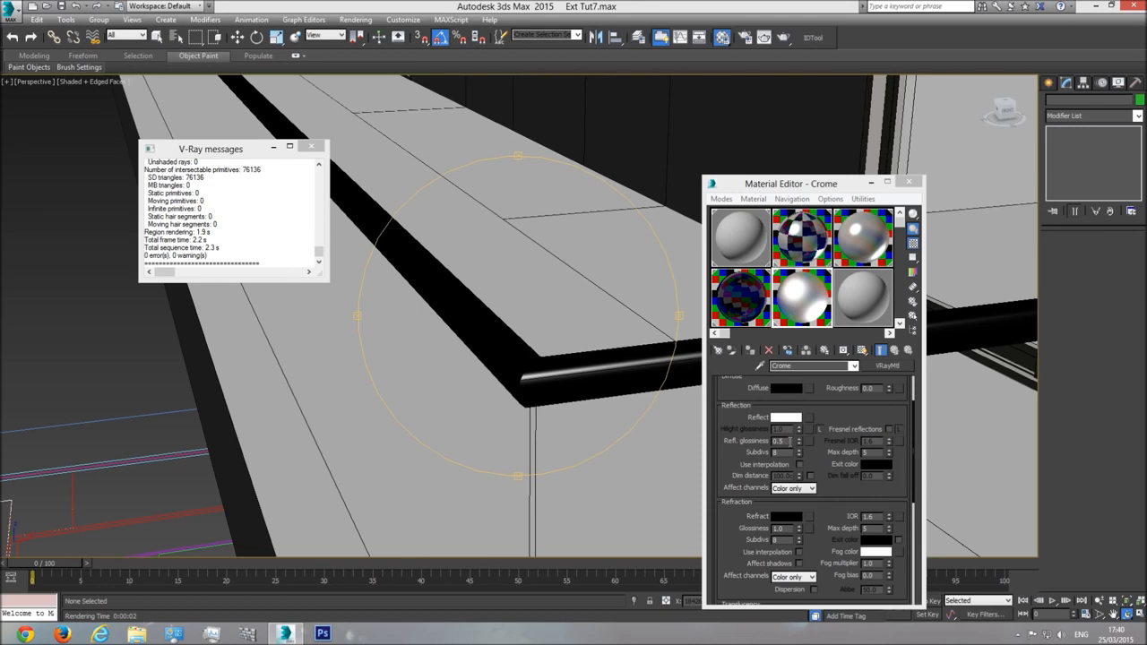
# Try a reflection glossiness of 0.0 on the Crome material and settle on 0.95
pyautogui.doubleClick(790, 441)
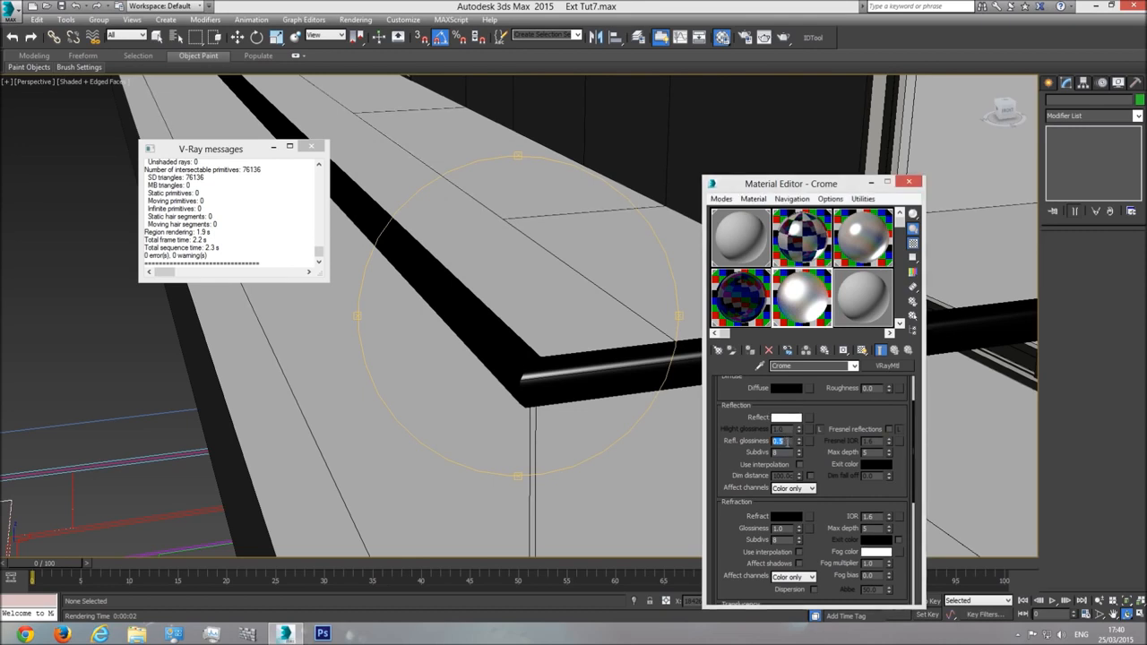
pyautogui.write('1')
pyautogui.press('Return')
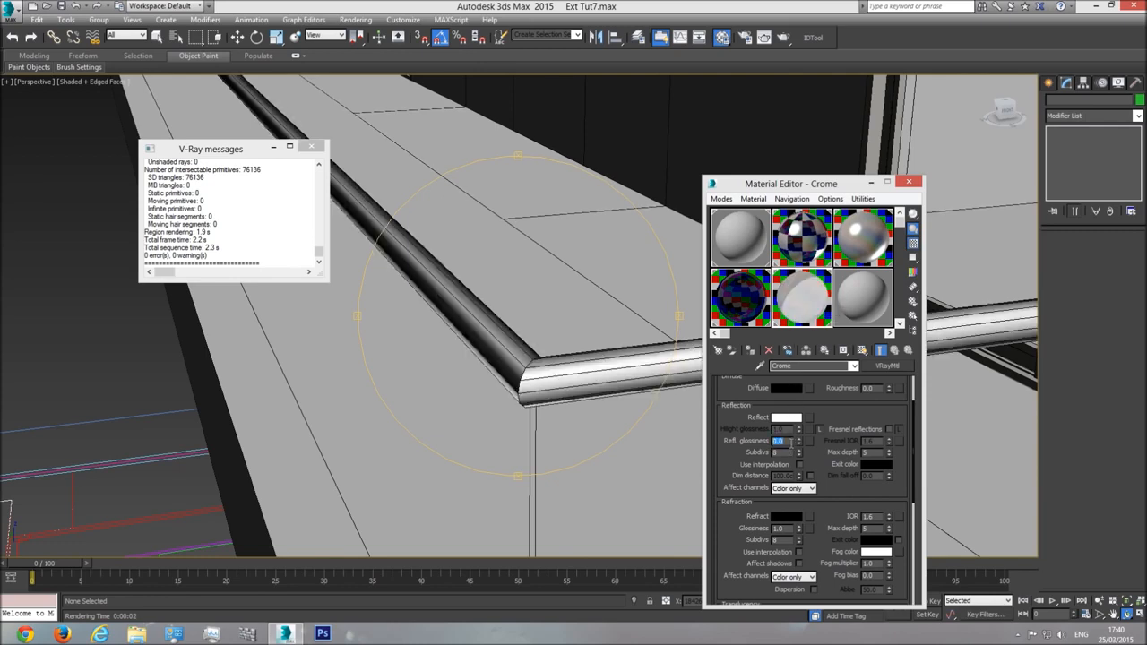
pyautogui.write('0.95')
pyautogui.press('Return')
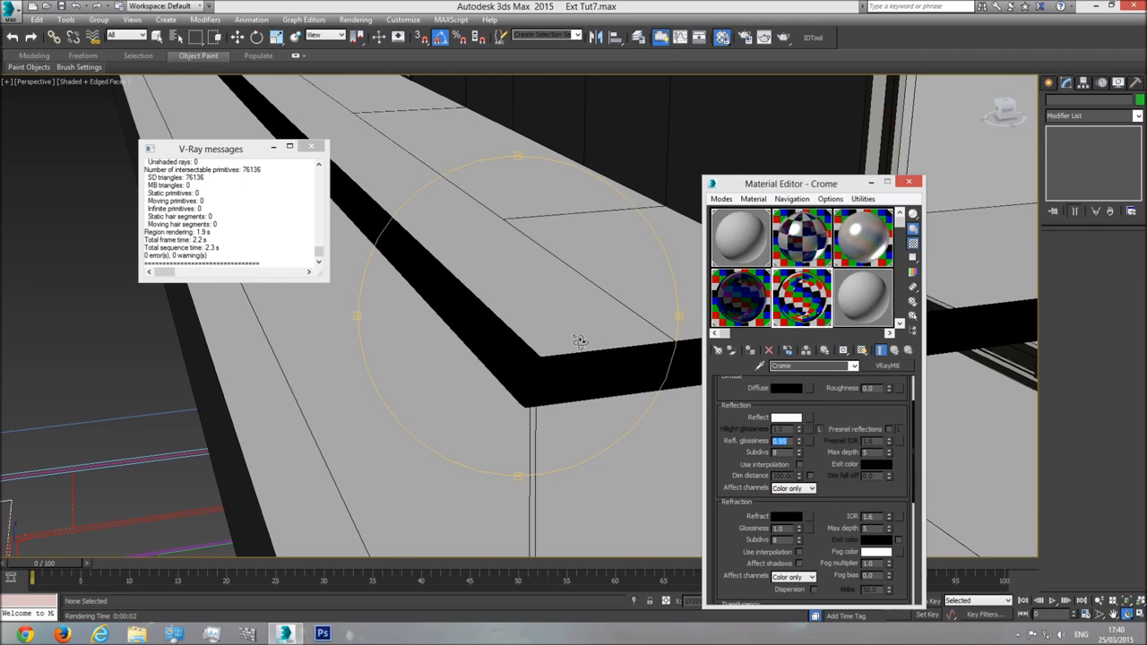
# Render the handrail corner with the current Crome glossiness, close the frame and render a closer view of the corner
pyautogui.hotkey('shift', 'q')
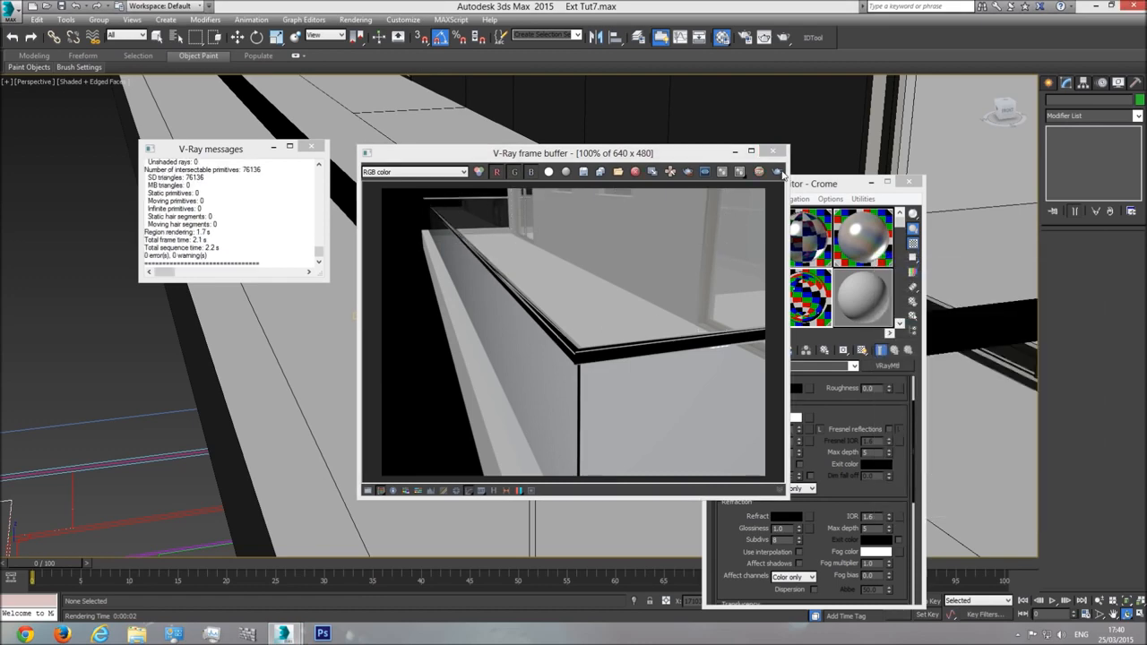
pyautogui.click(776, 152)
pyautogui.click(1100, 601)
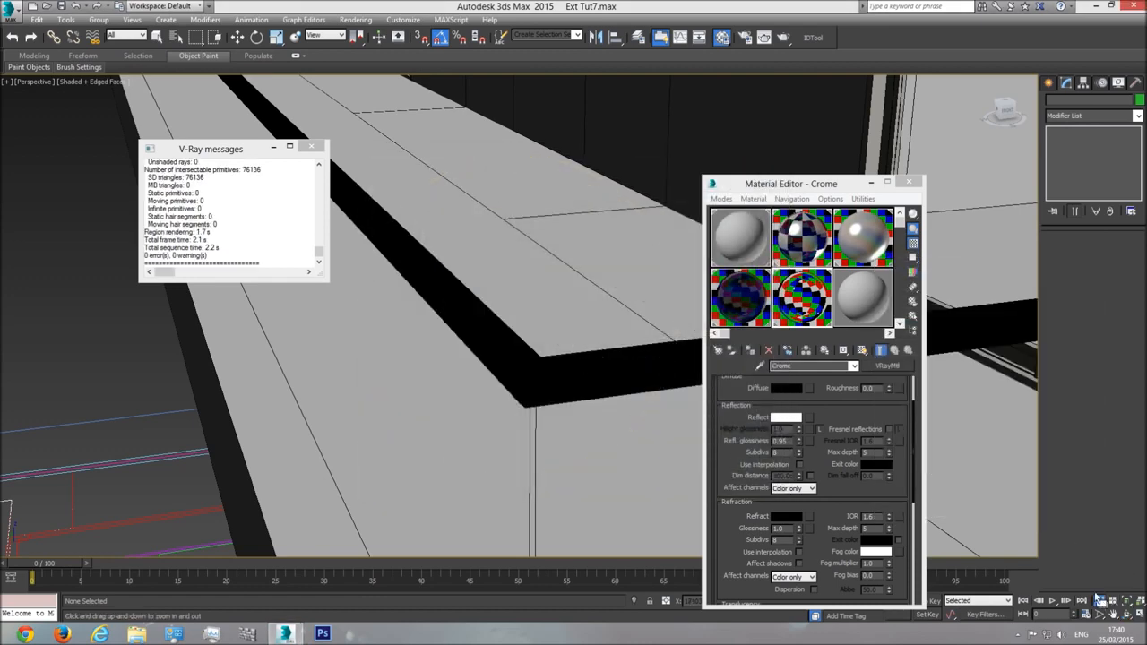
pyautogui.moveTo(519, 373); pyautogui.dragTo(516, 329)
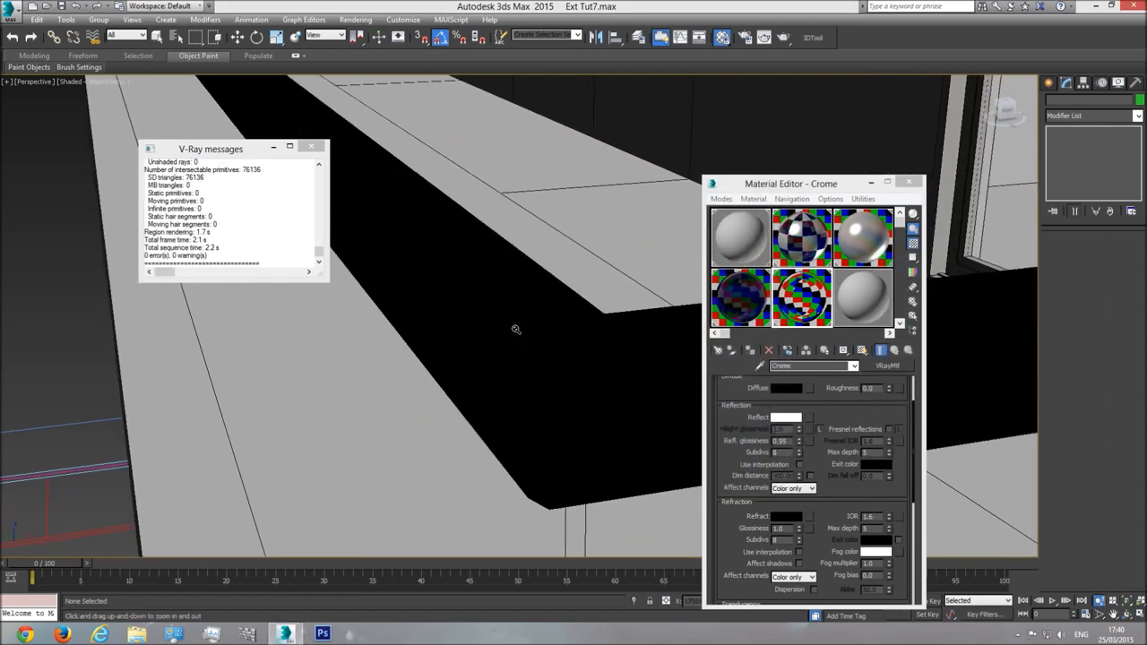
pyautogui.hotkey('shift', 'q')
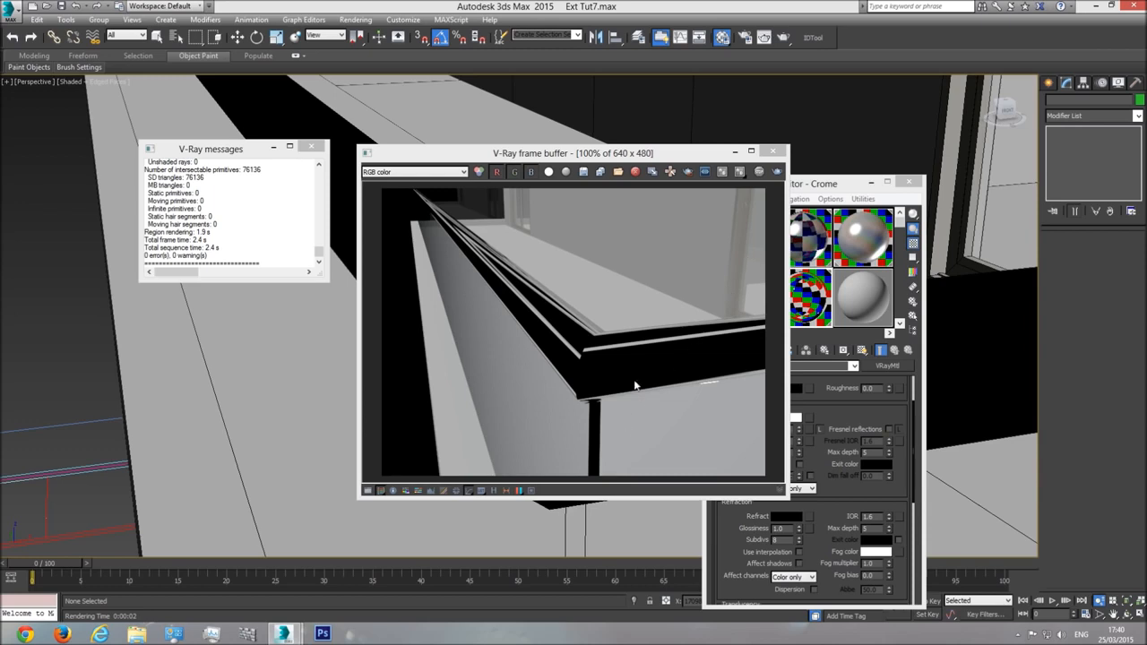
# Set the Crome material's reflection glossiness to 0.85, re-render the handrail corner and close the frame
pyautogui.click(839, 184)
pyautogui.doubleClick(781, 441)
pyautogui.write('0.')
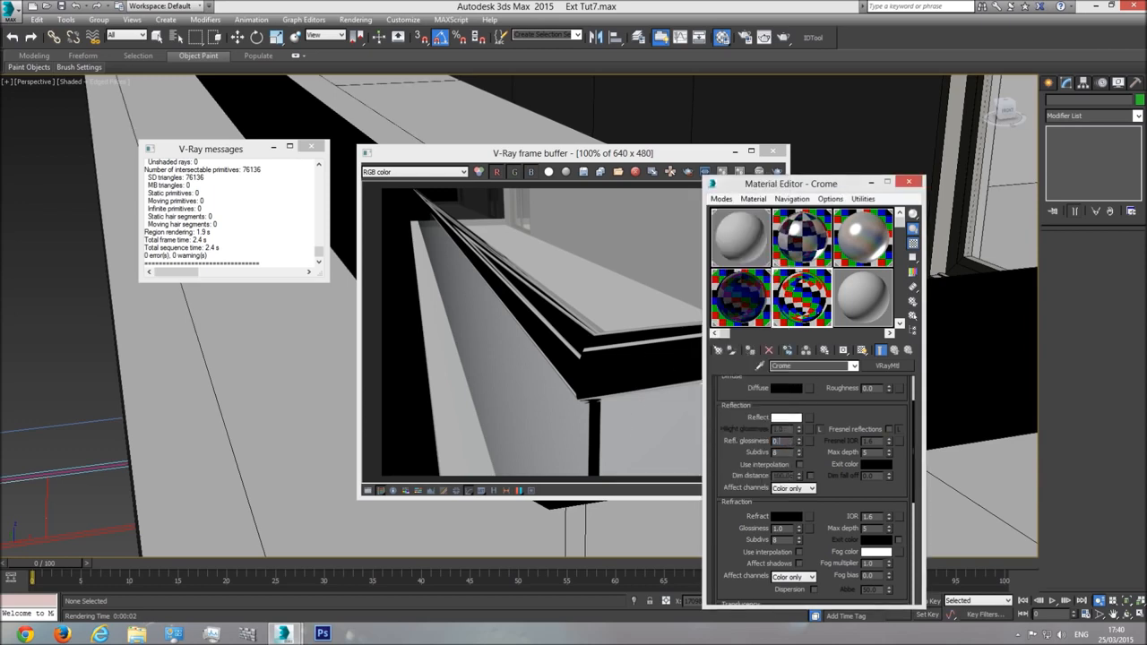
pyautogui.press('Return')
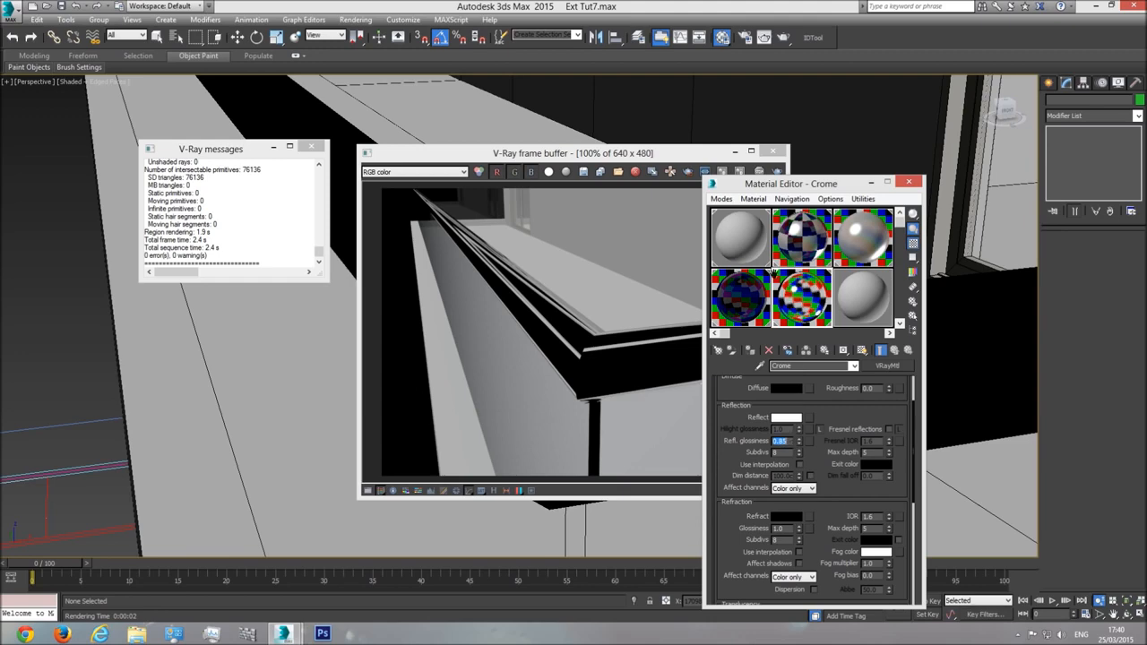
pyautogui.click(777, 172)
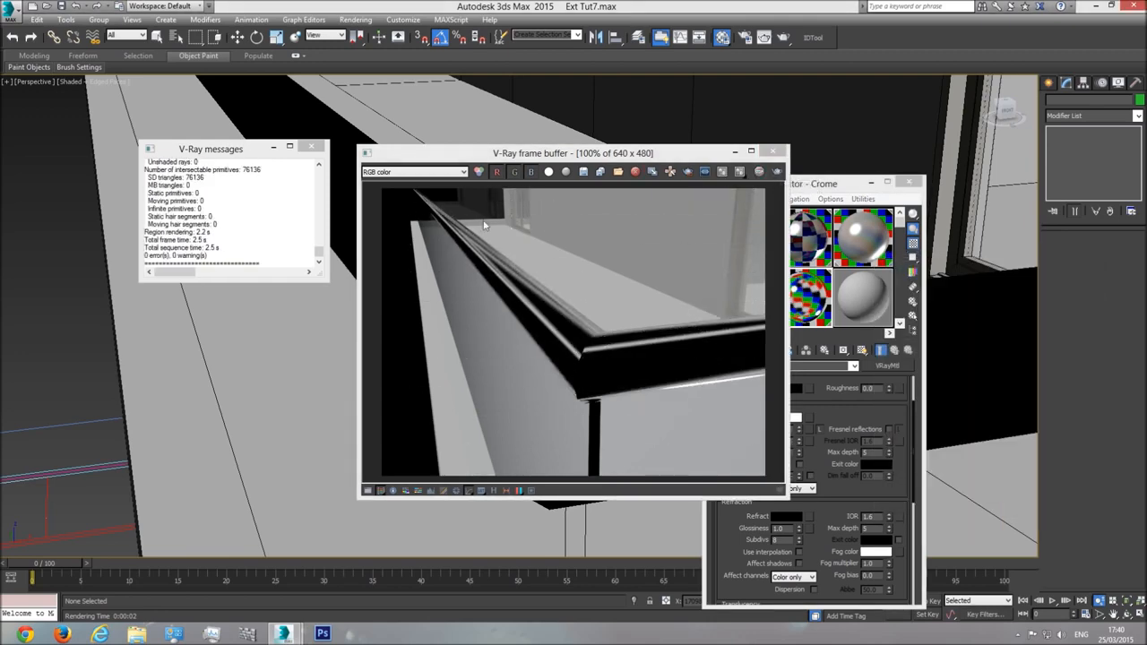
pyautogui.click(776, 151)
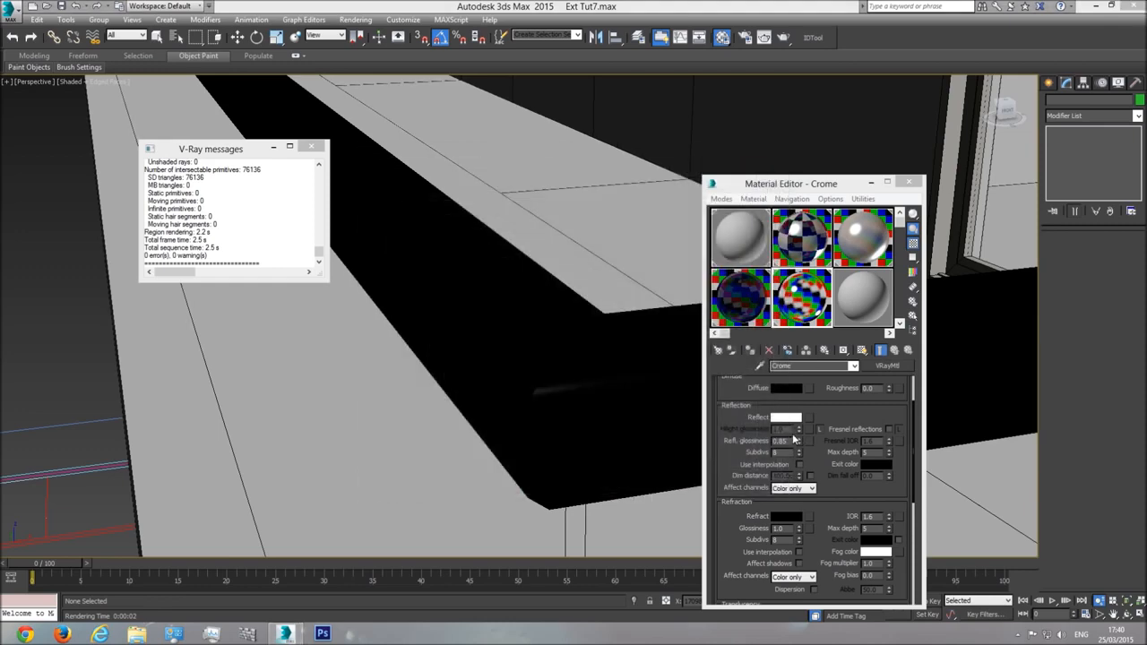
# Set the Crome material's reflection glossiness to 0.9 and render the handrail corner
pyautogui.press('Return')
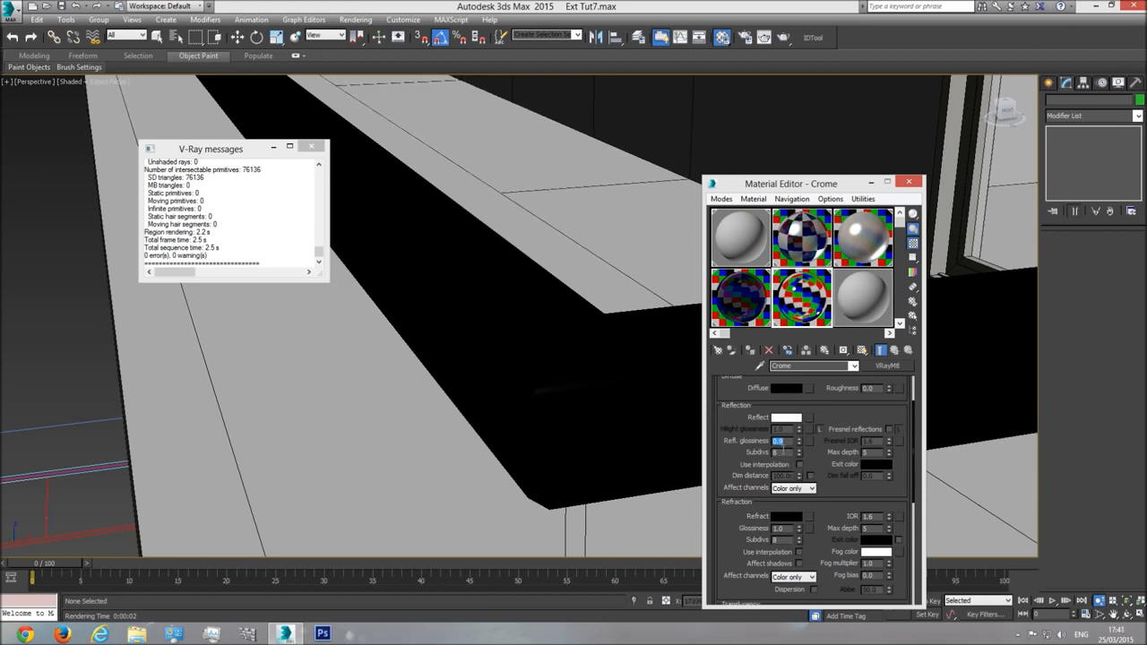
pyautogui.click(529, 307)
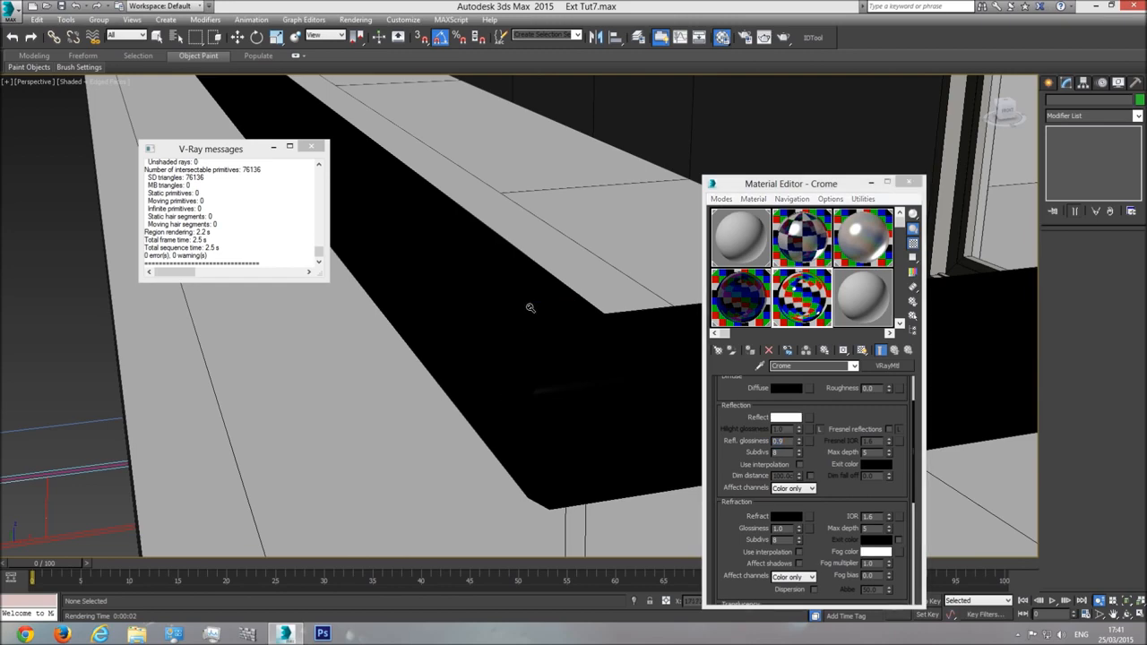
pyautogui.hotkey('shift', 'q')
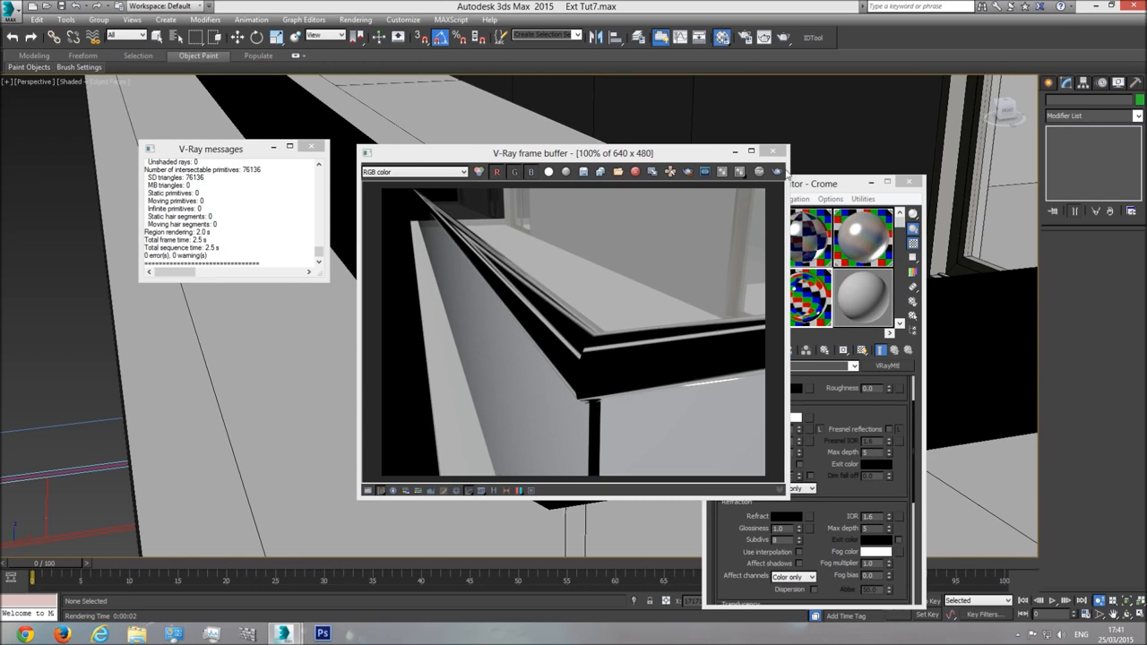
# Test-render the handrail corner at a reflection glossiness of 0.2, repeat it with 32 reflection subdivisions and close the frame
pyautogui.click(817, 187)
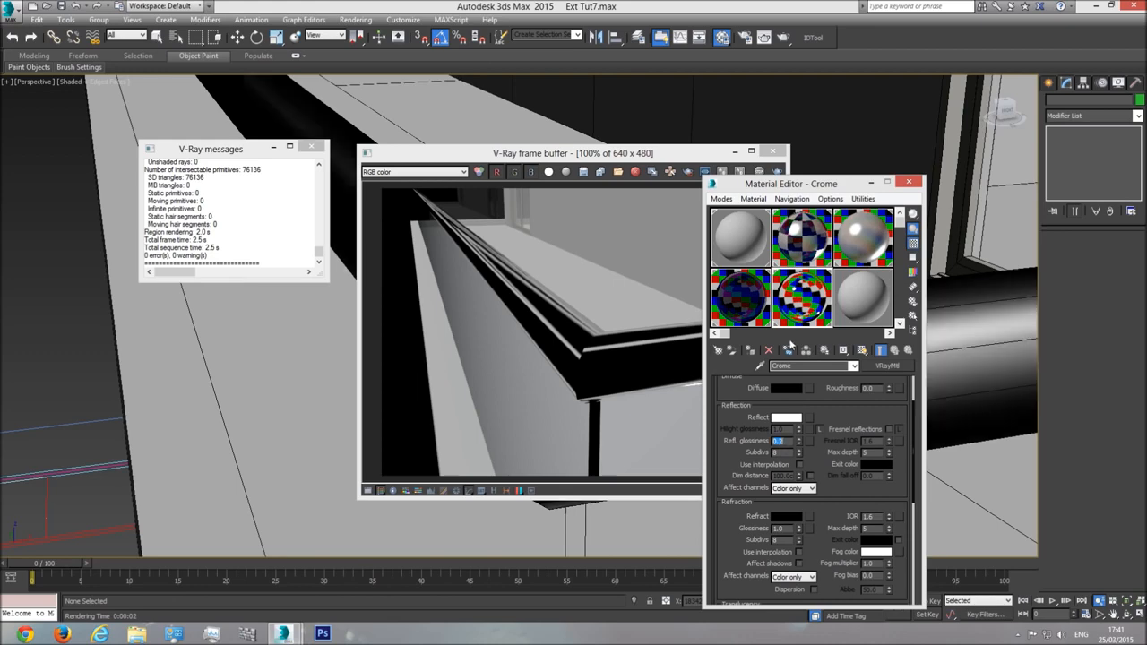
pyautogui.click(778, 172)
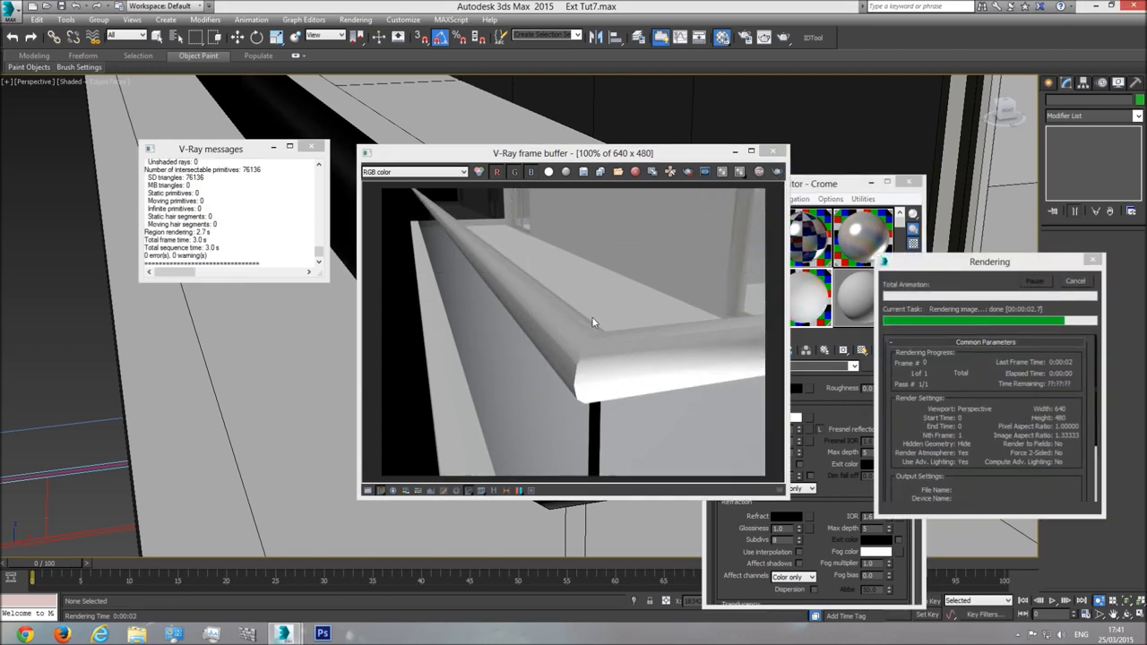
pyautogui.click(828, 186)
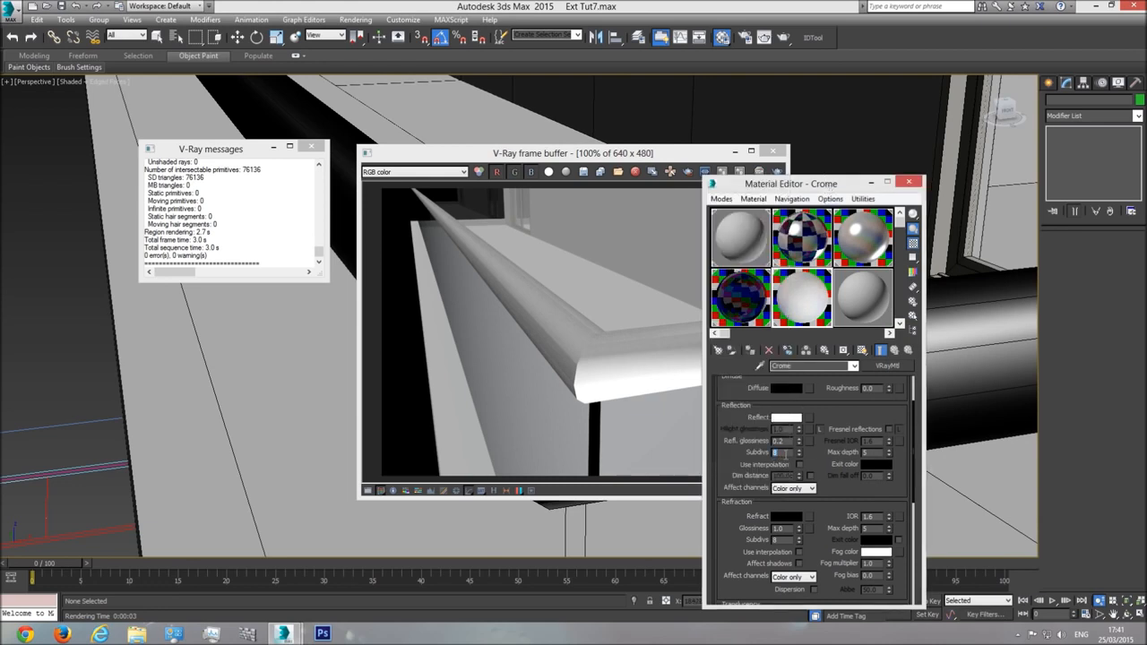
pyautogui.click(776, 171)
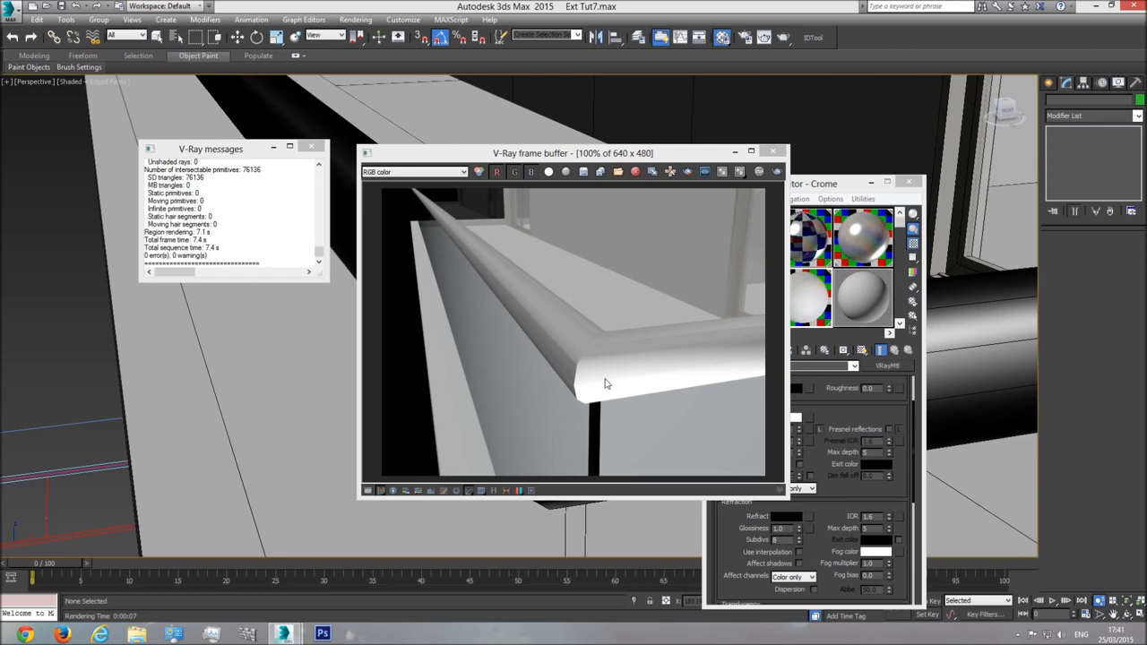
pyautogui.click(775, 152)
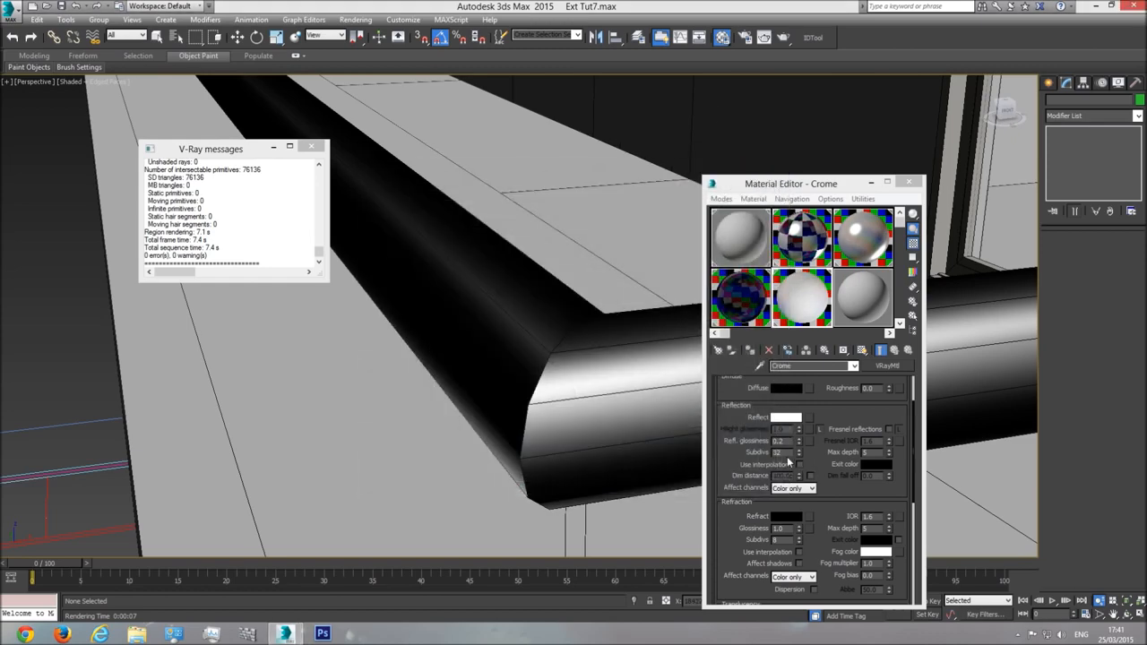
# Set the Crome material's reflection subdivisions to 8 and glossiness to 0.95, render the handrail corner and close the frame
pyautogui.doubleClick(787, 453)
pyautogui.doubleClick(780, 442)
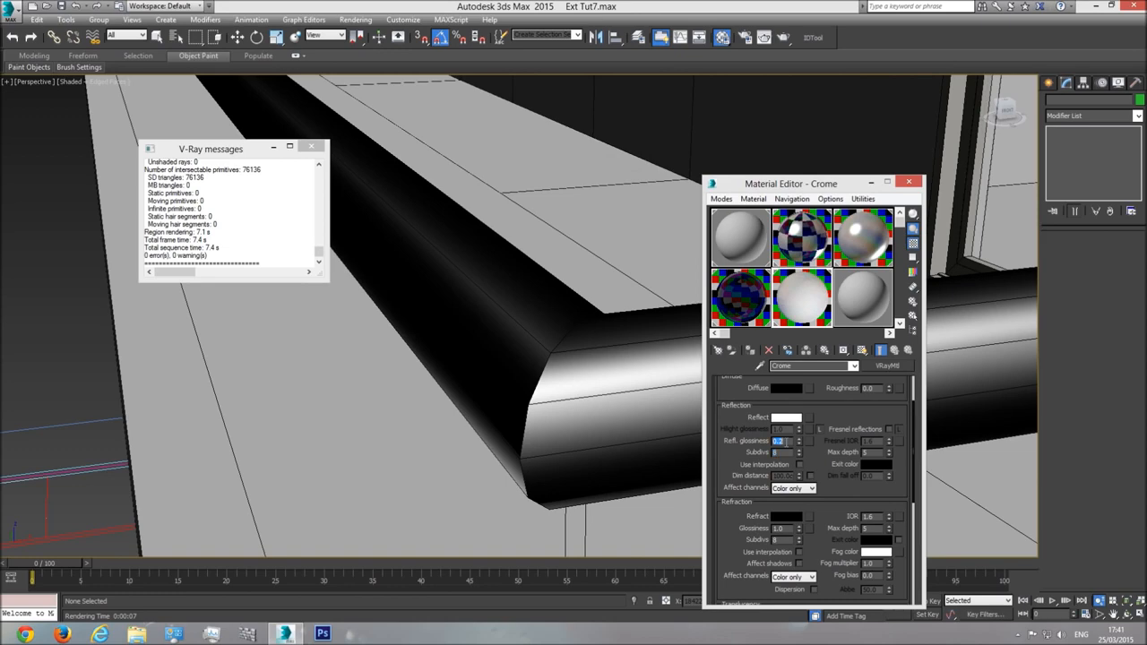
pyautogui.press('Return')
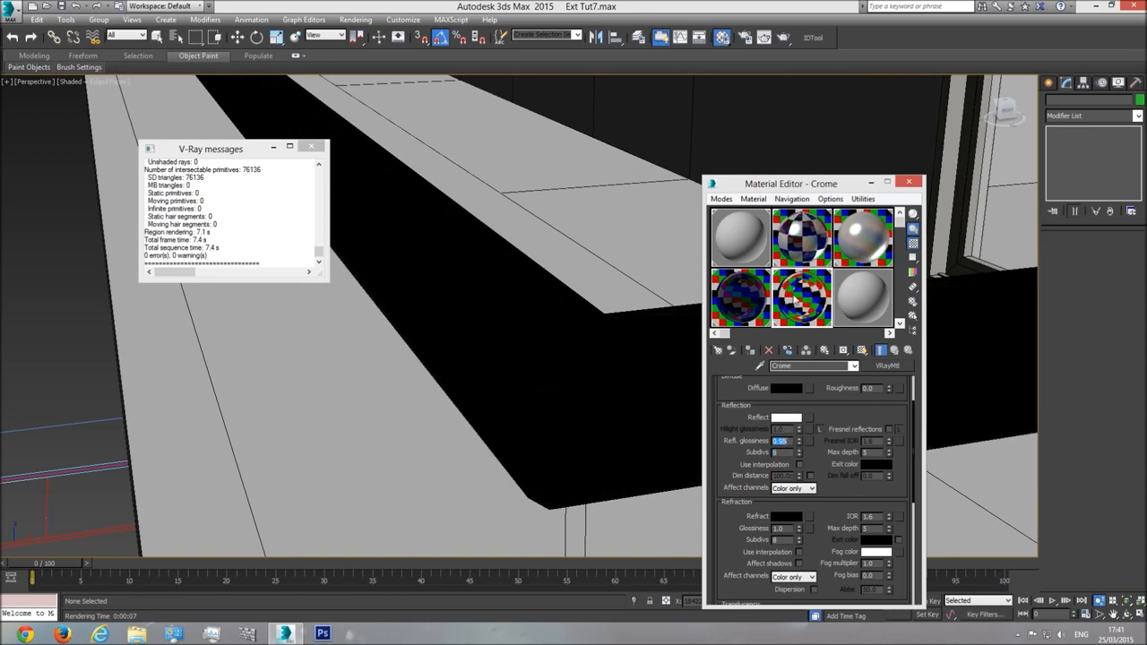
pyautogui.click(784, 38)
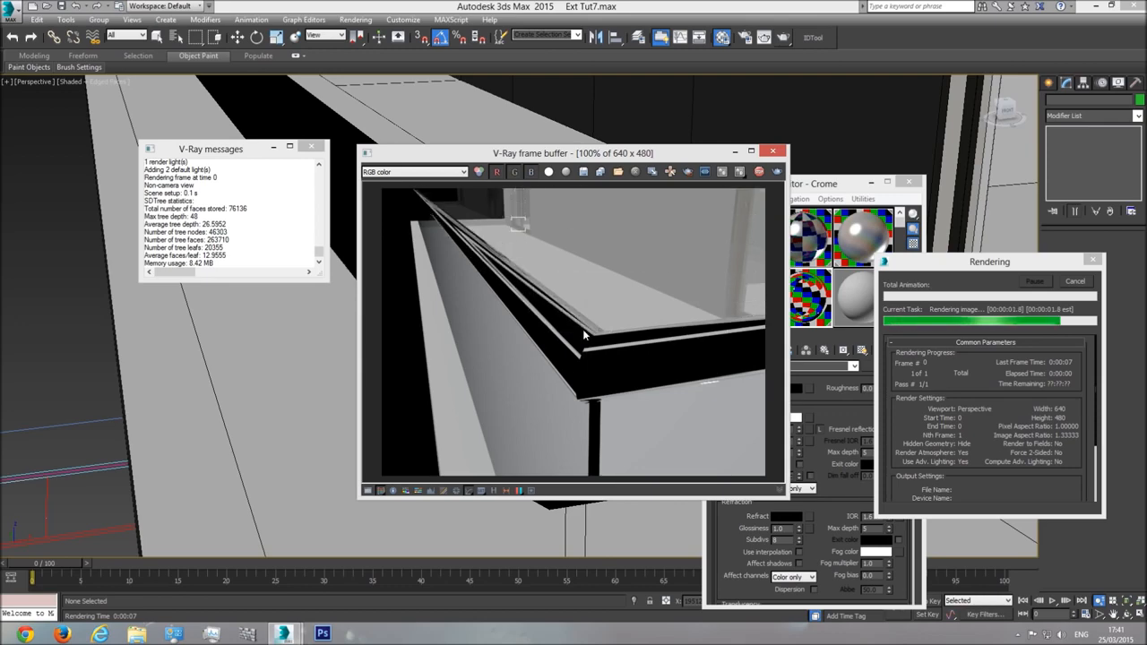
pyautogui.click(775, 151)
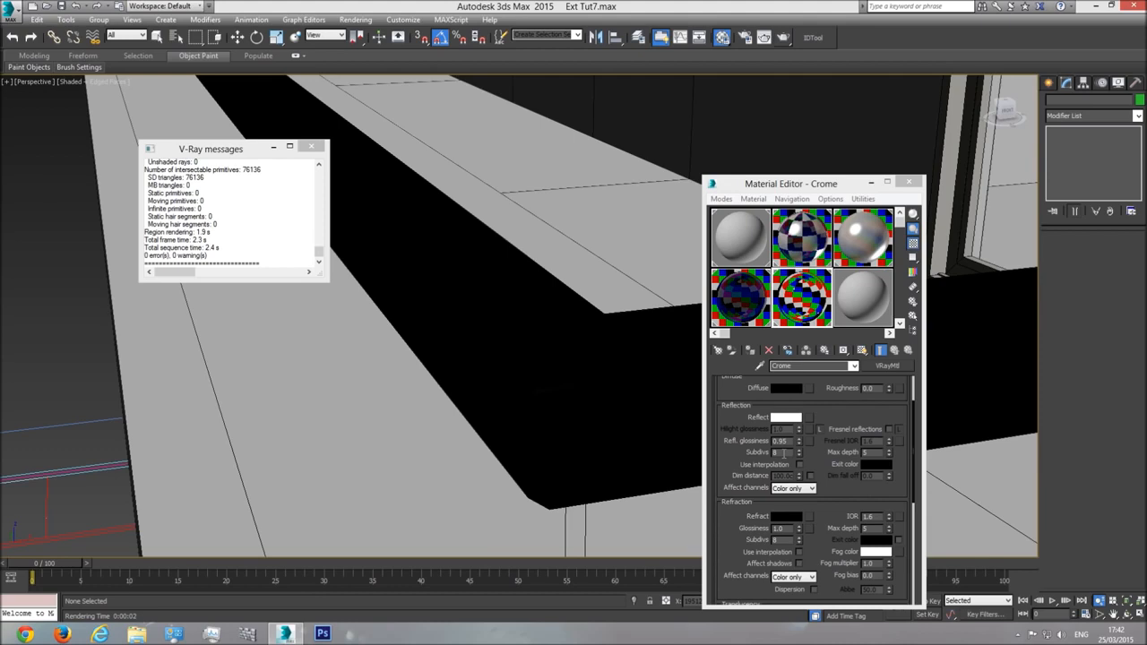
# Close the Material Editor and the V-Ray messages window and bring the whole house into view from its front corner
pyautogui.doubleClick(779, 453)
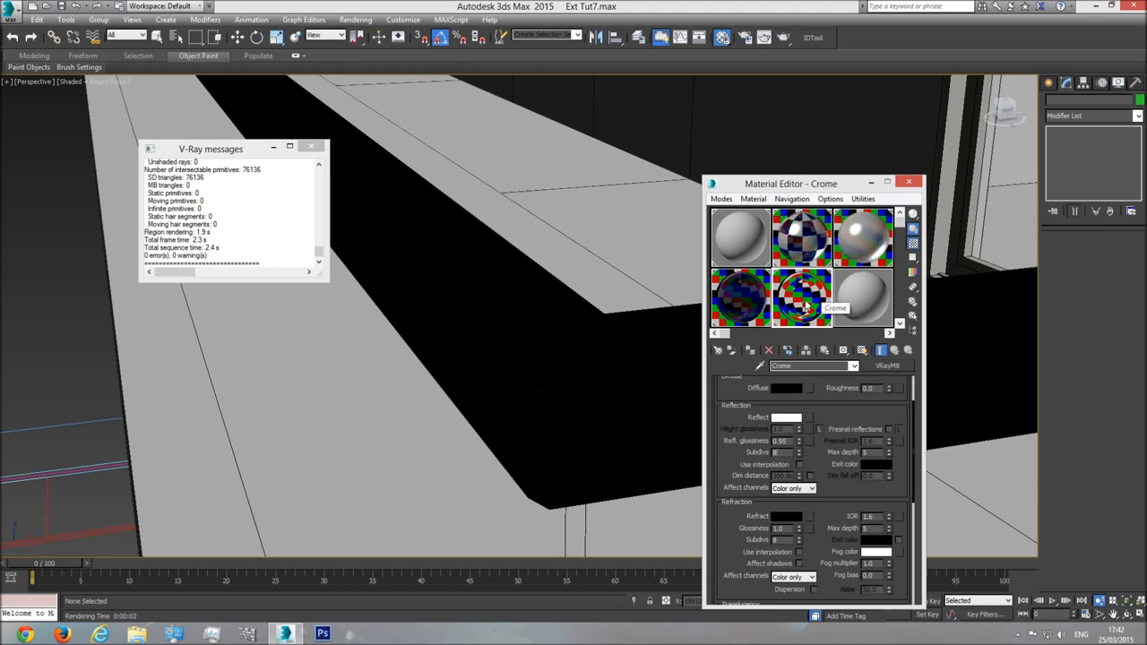
pyautogui.rightClick(672, 330)
pyautogui.click(909, 183)
pyautogui.scroll(-10, 725, 340)
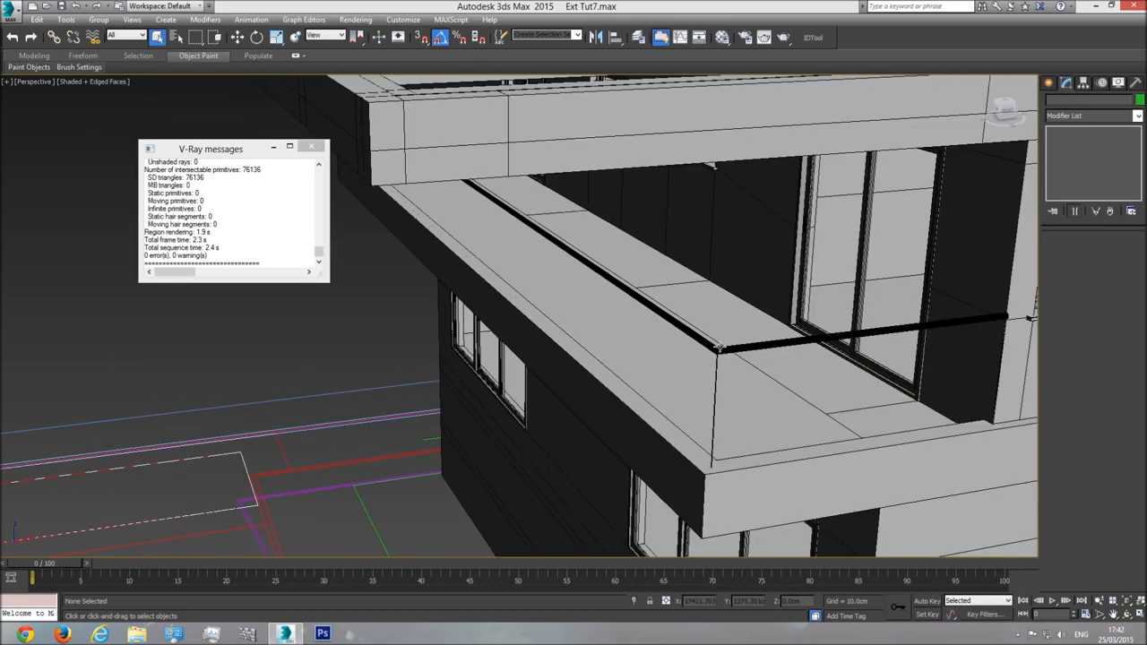
pyautogui.scroll(3, 727, 338)
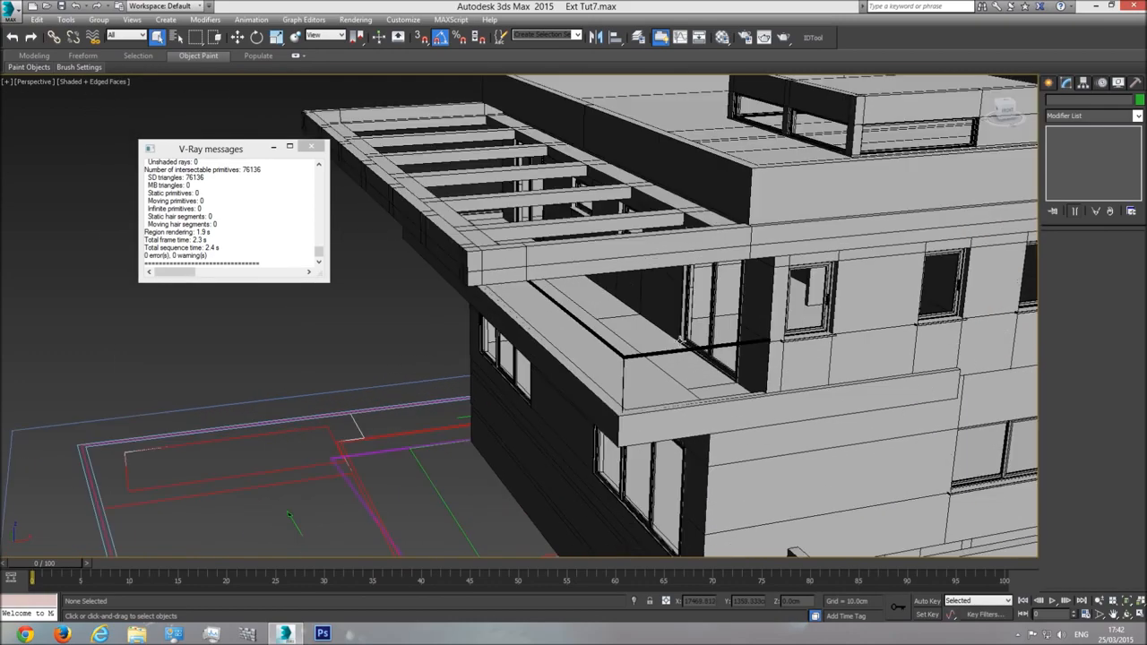
pyautogui.click(1127, 615)
pyautogui.moveTo(543, 350); pyautogui.dragTo(621, 321)
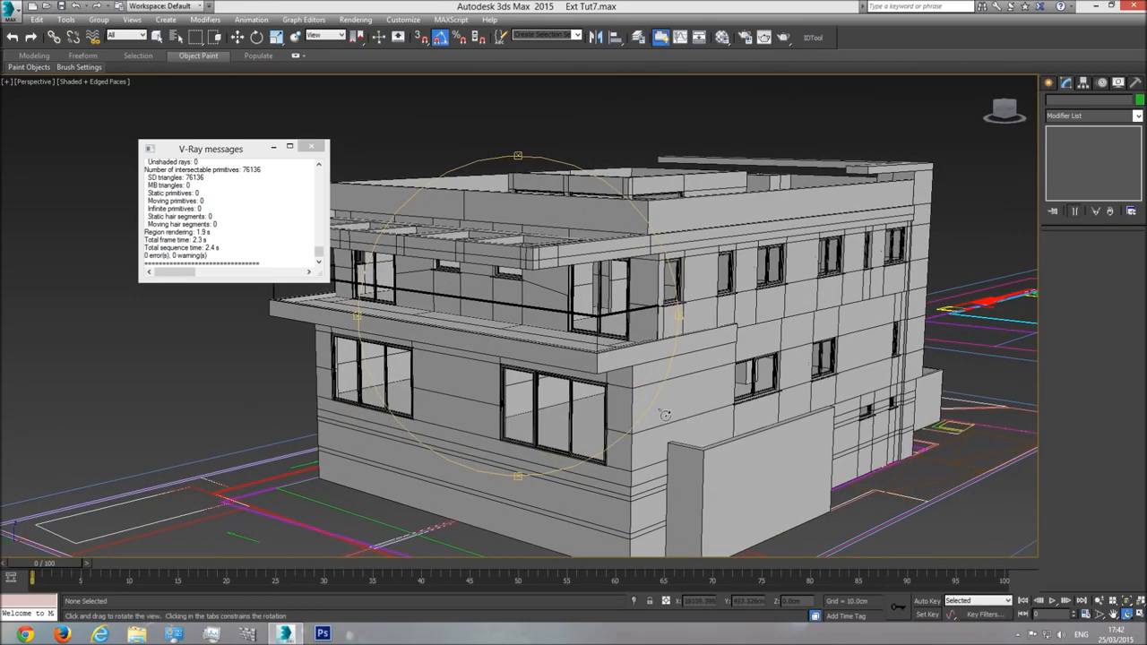
pyautogui.click(310, 146)
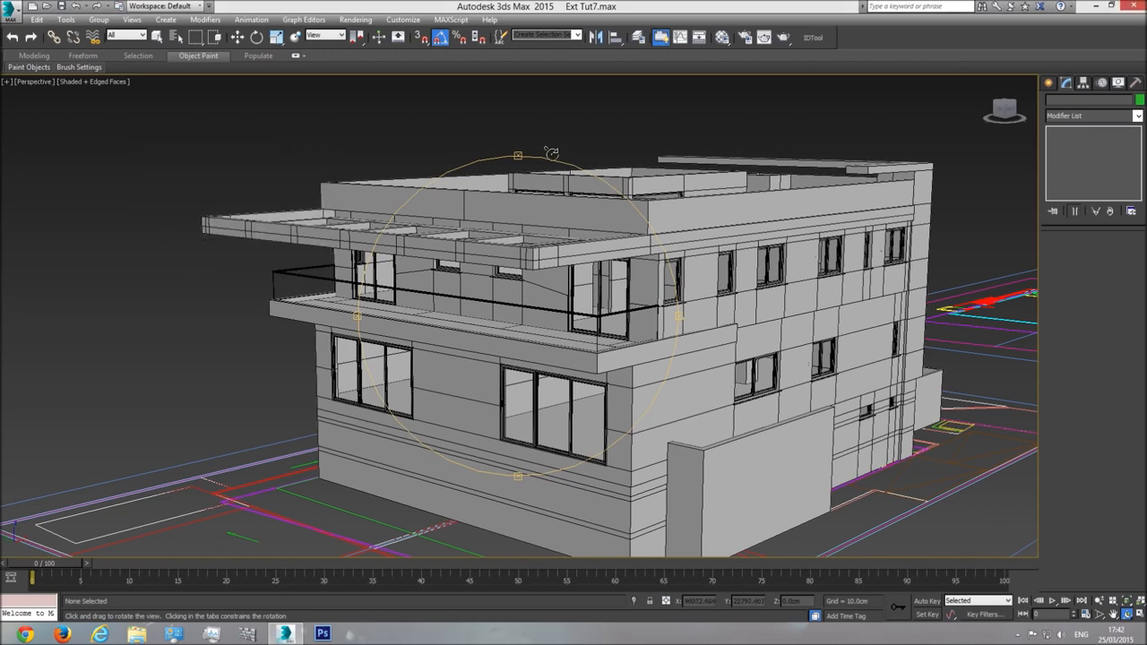
pyautogui.rightClick(603, 237)
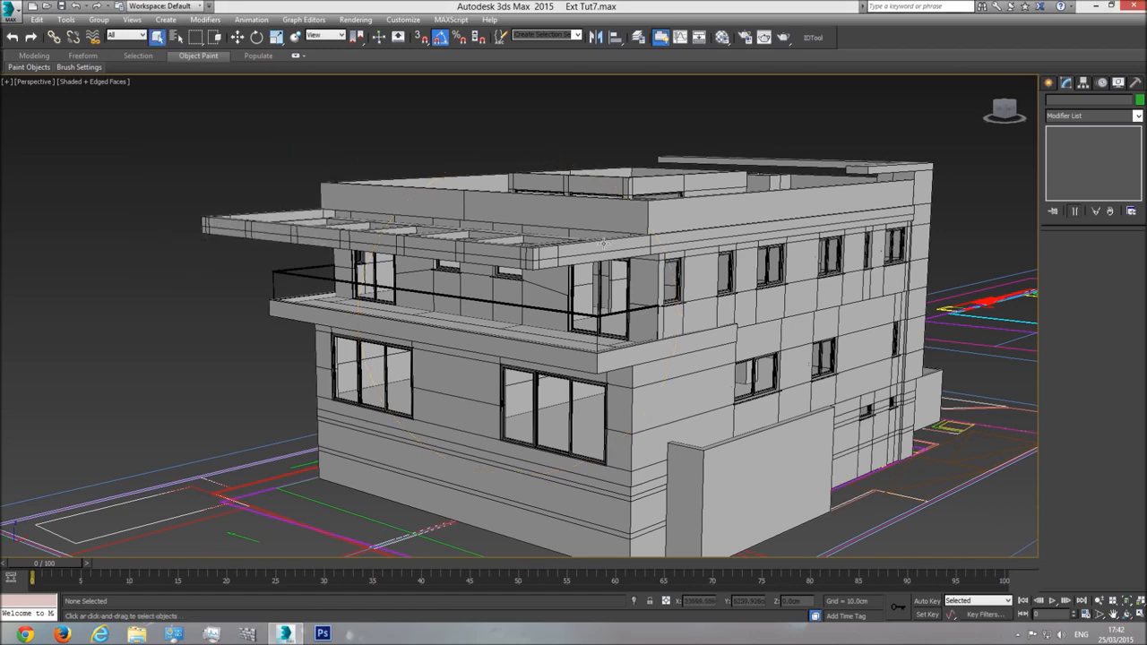
# Convert the unused 09 - Default material to VRayMtl and set its diffuse colour to pure white
pyautogui.click(722, 37)
pyautogui.click(857, 294)
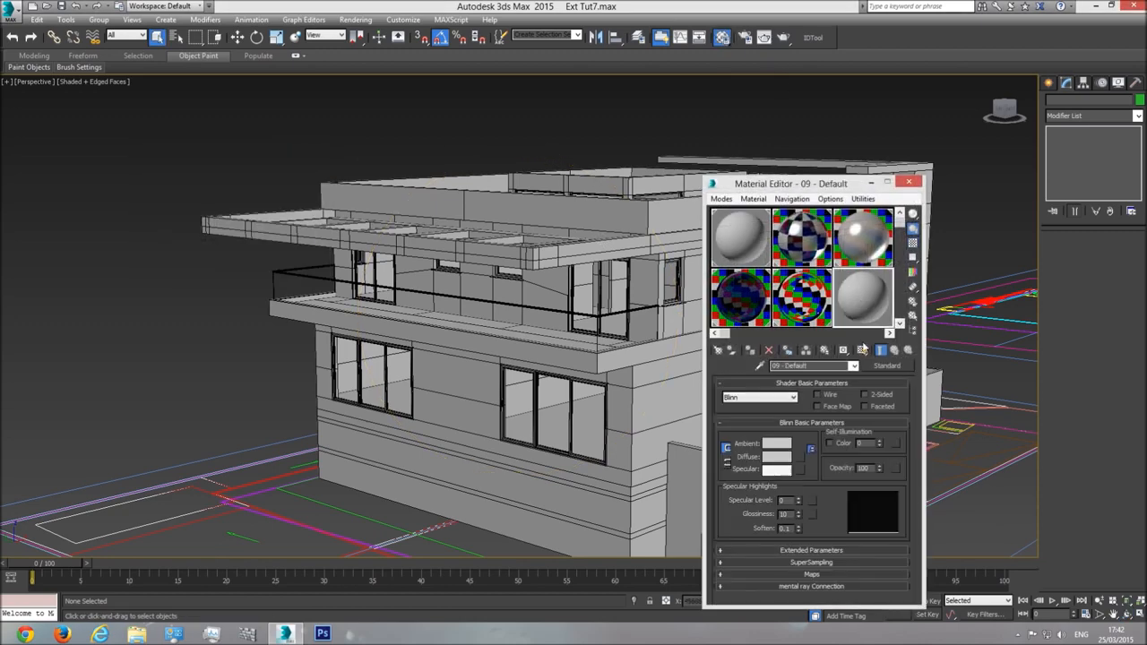
pyautogui.click(886, 367)
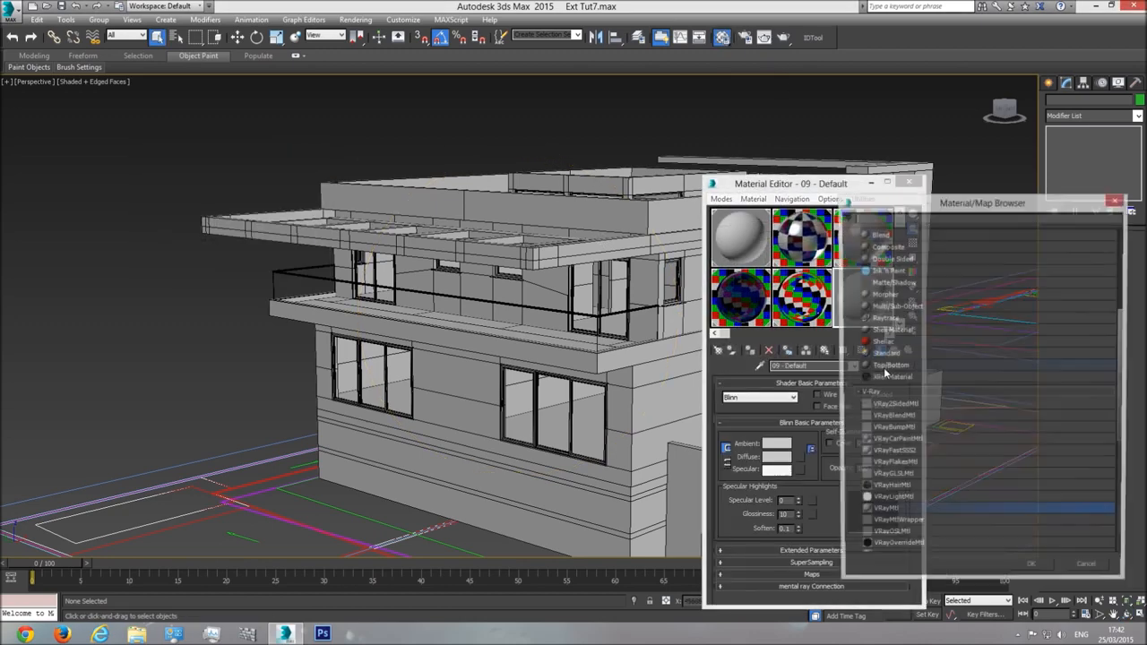
pyautogui.doubleClick(894, 514)
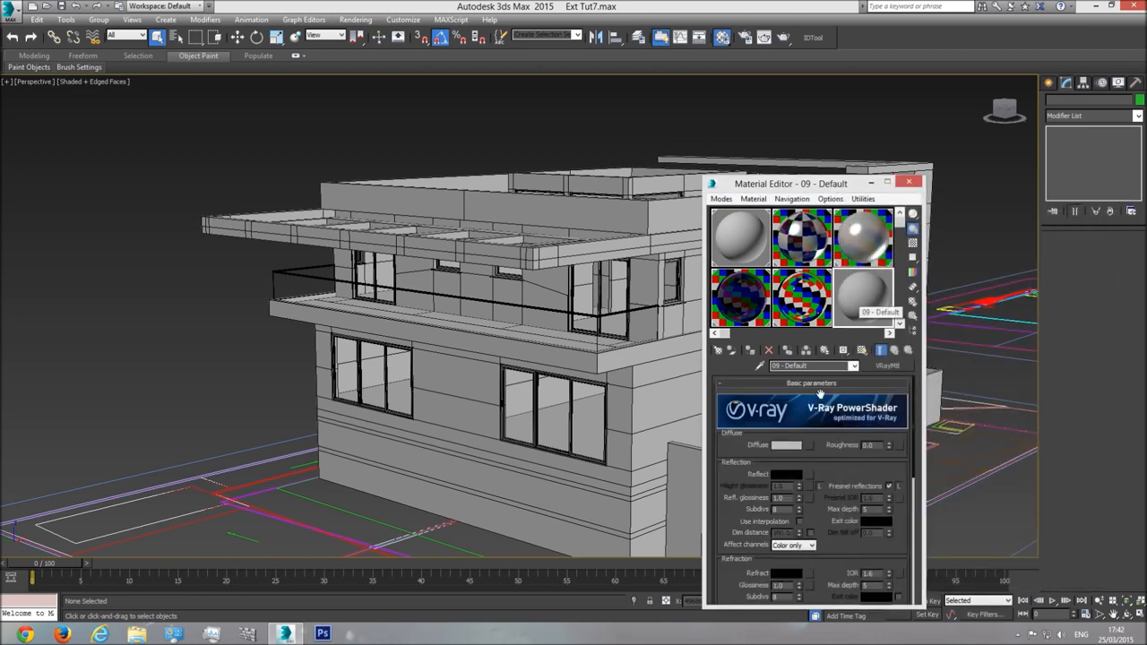
pyautogui.click(792, 442)
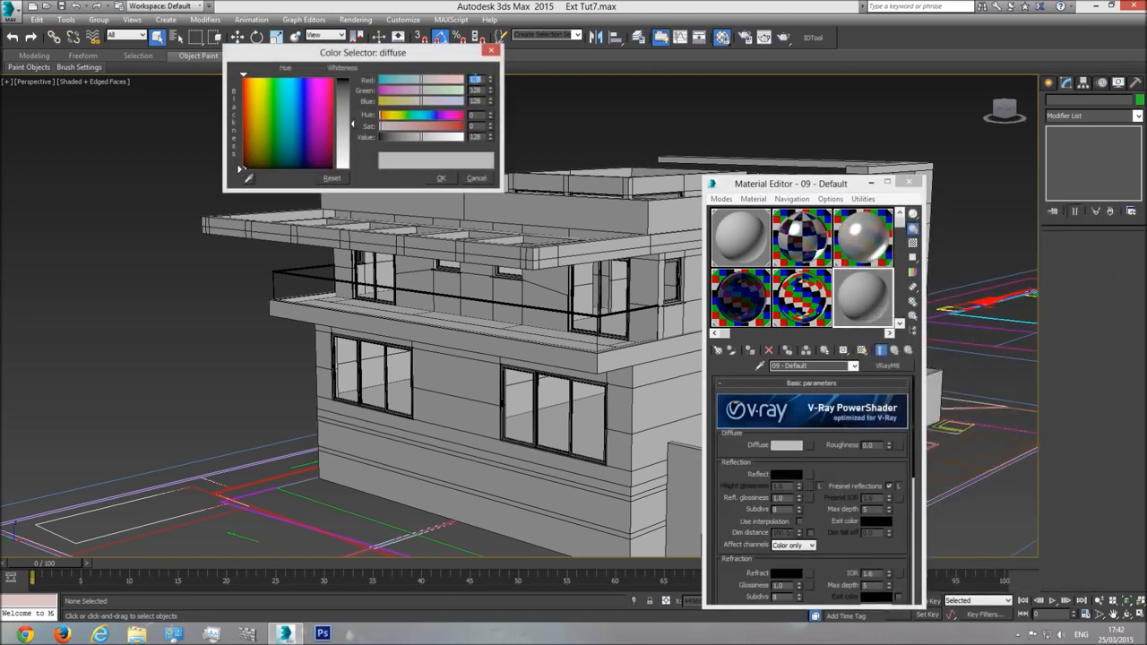
pyautogui.moveTo(354, 126); pyautogui.dragTo(354, 170)
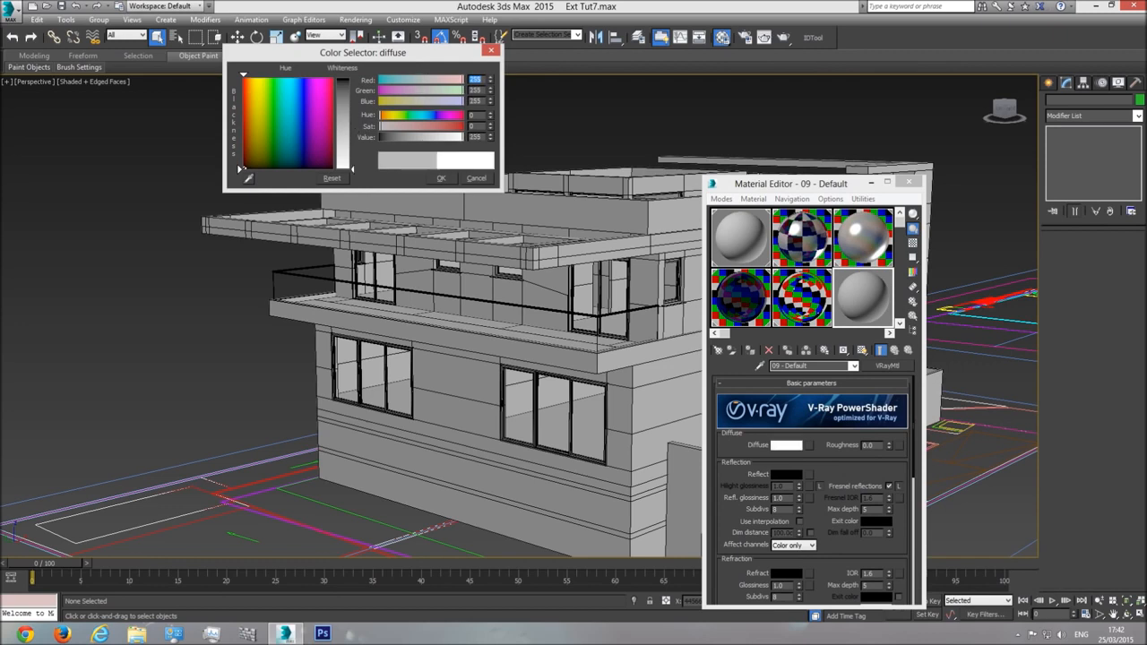
pyautogui.click(441, 179)
# Set the material's diffuse colour to beige with hue 24, saturation 49 and value 190, and rename the material Walls
pyautogui.click(786, 445)
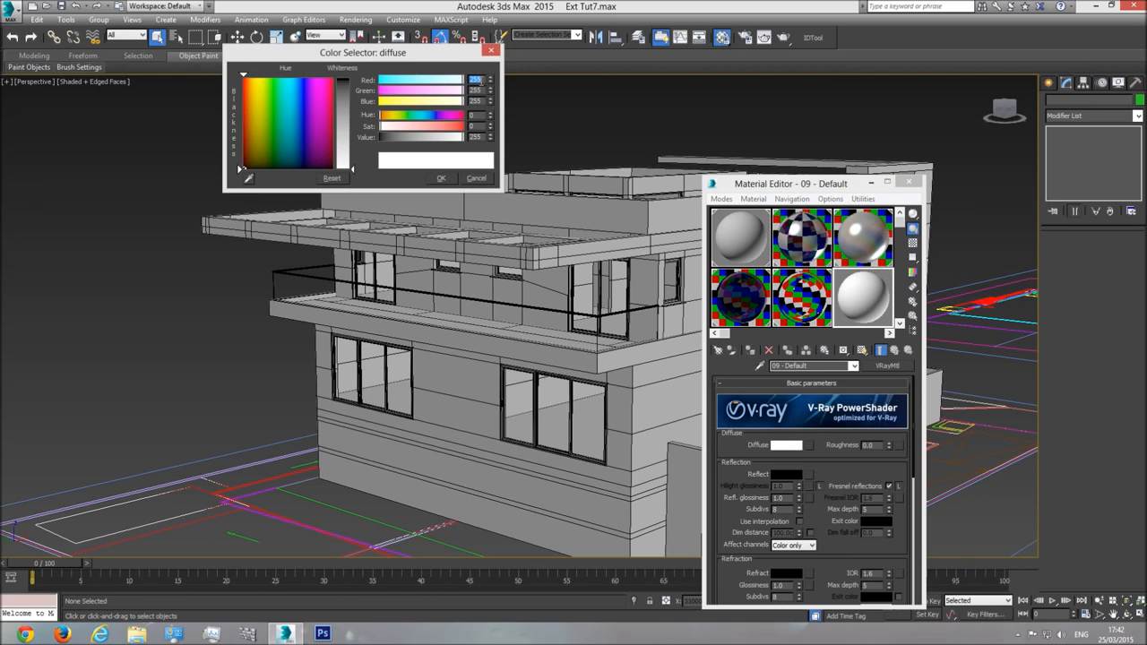
pyautogui.press('Tab')
pyautogui.write('0')
pyautogui.press('Tab')
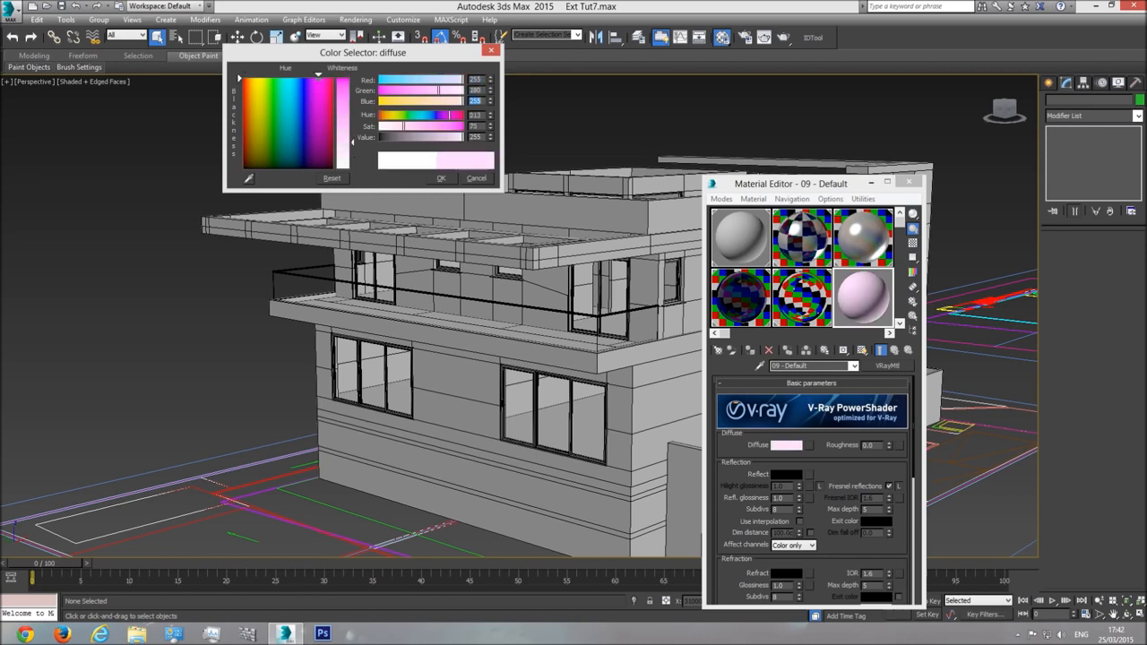
pyautogui.write('80')
pyautogui.press('Tab')
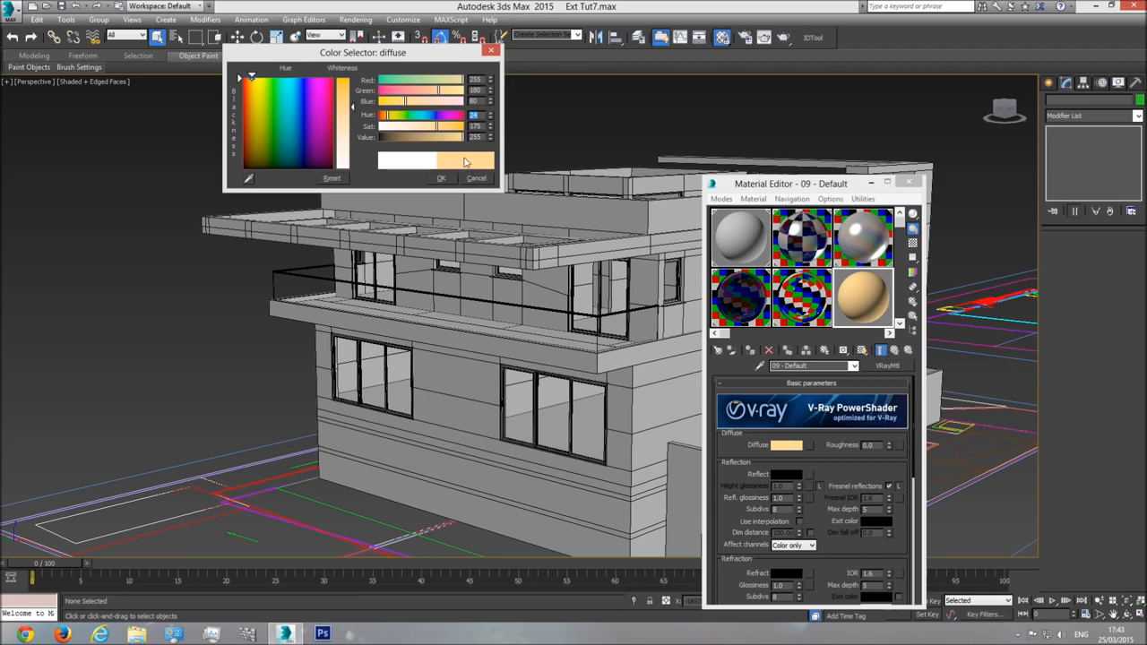
pyautogui.moveTo(464, 144); pyautogui.dragTo(454, 140)
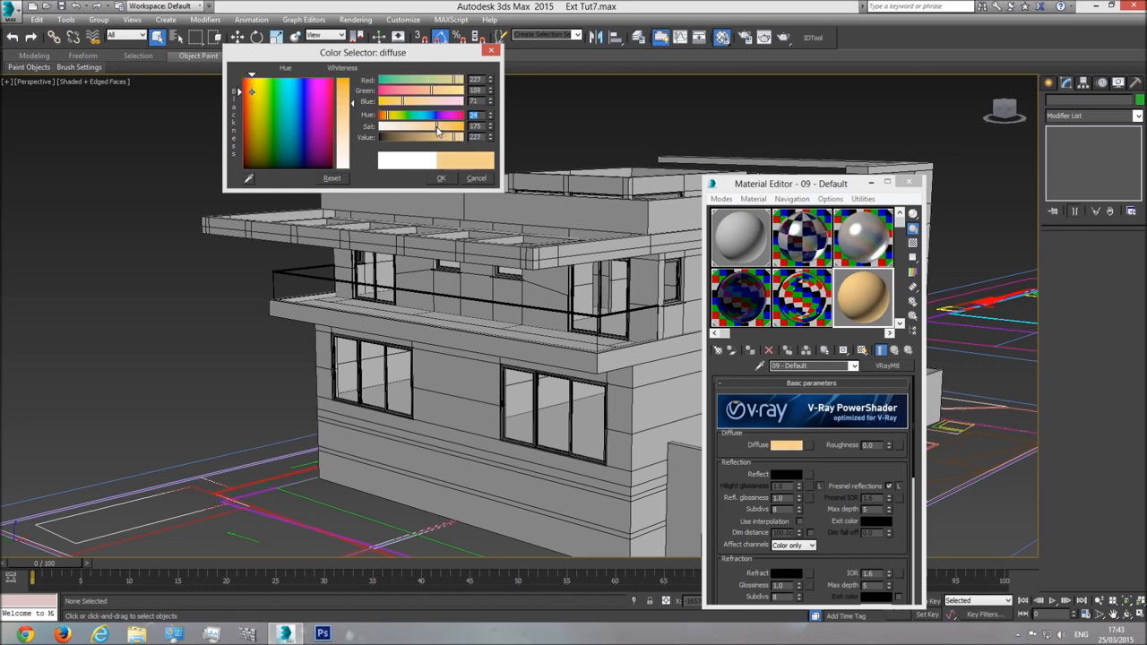
pyautogui.moveTo(439, 130)
pyautogui.mouseDown()
pyautogui.moveTo(394, 133)
pyautogui.moveTo(441, 138)
pyautogui.mouseUp()
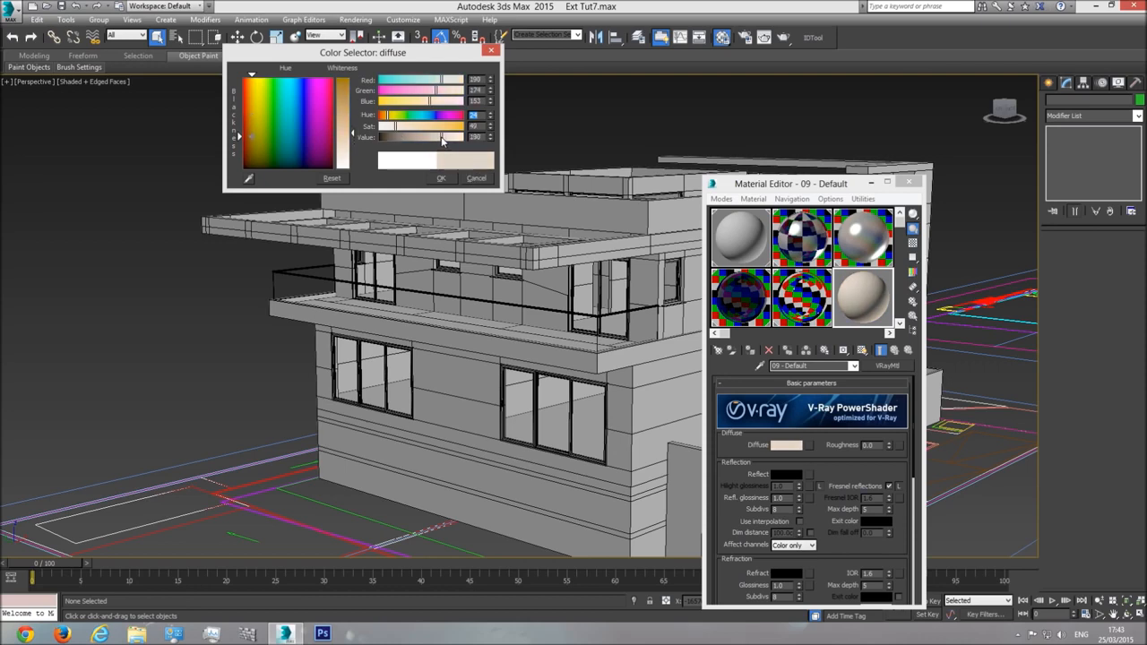
pyautogui.click(440, 177)
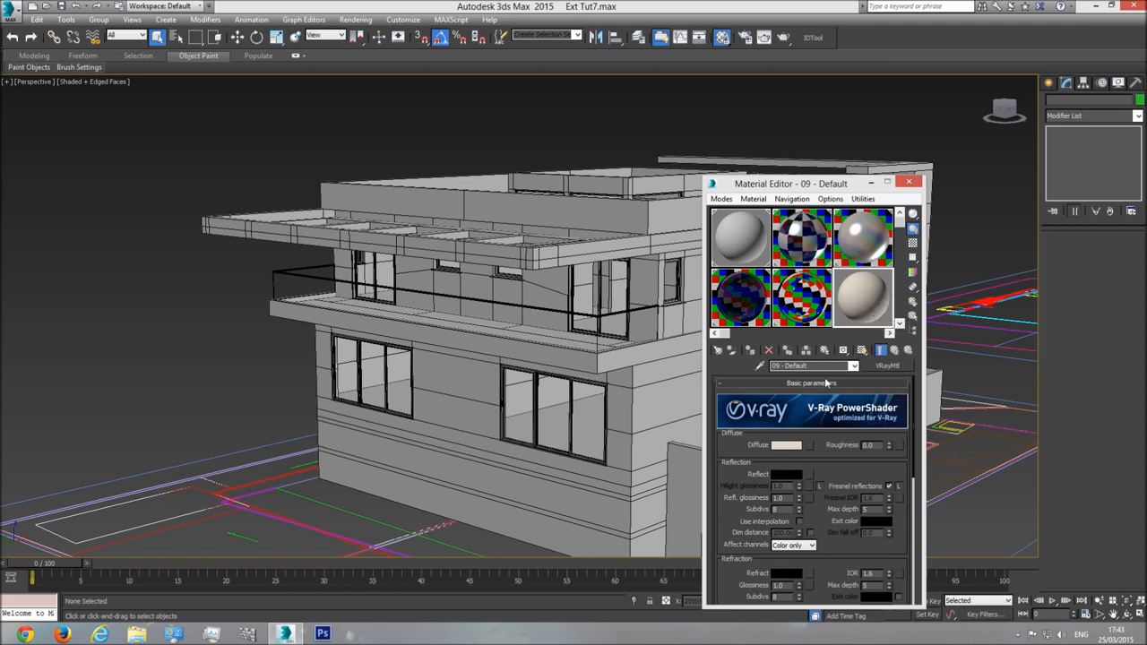
pyautogui.click(825, 366)
pyautogui.write('Walls')
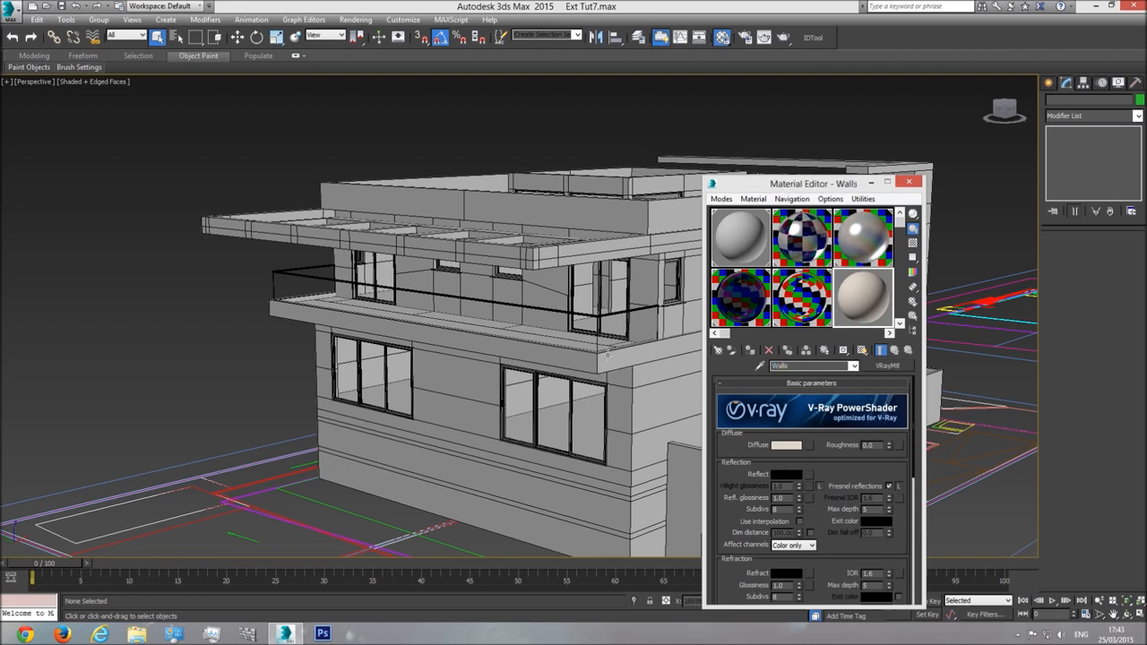
# Select the roof railing, shading element, balcony floor cover, all exterior wall levels and the low side wall of the house
pyautogui.moveTo(606, 354); pyautogui.dragTo(469, 348, button='middle')
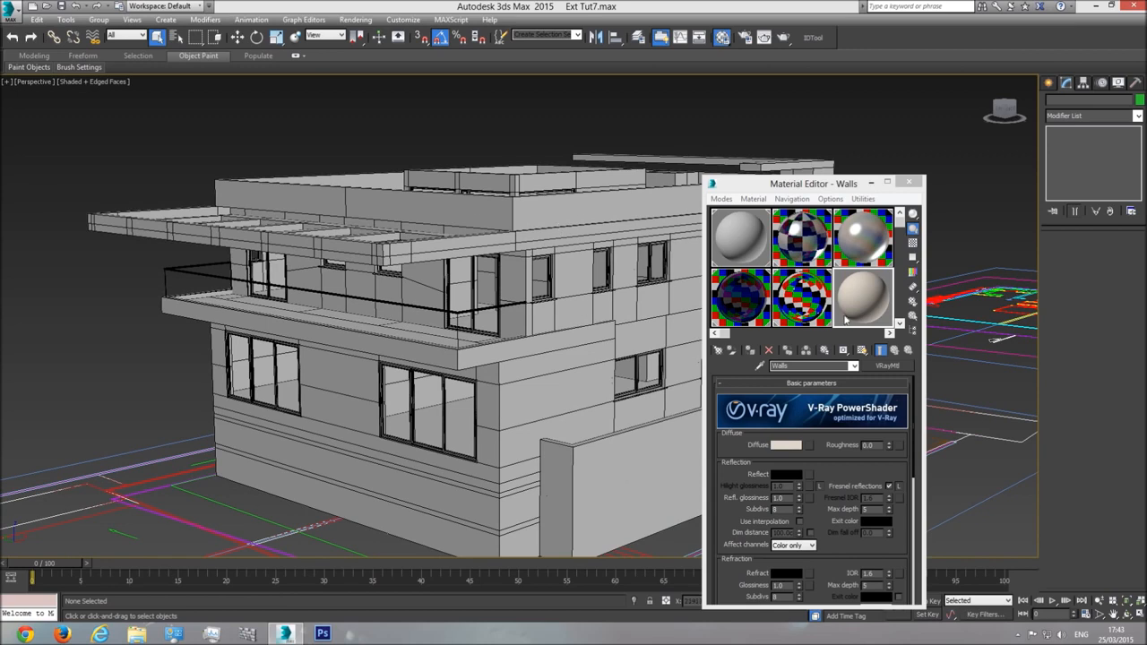
pyautogui.click(568, 215)
pyautogui.keyDown('ctrl'); pyautogui.click(561, 234); pyautogui.keyUp('ctrl')
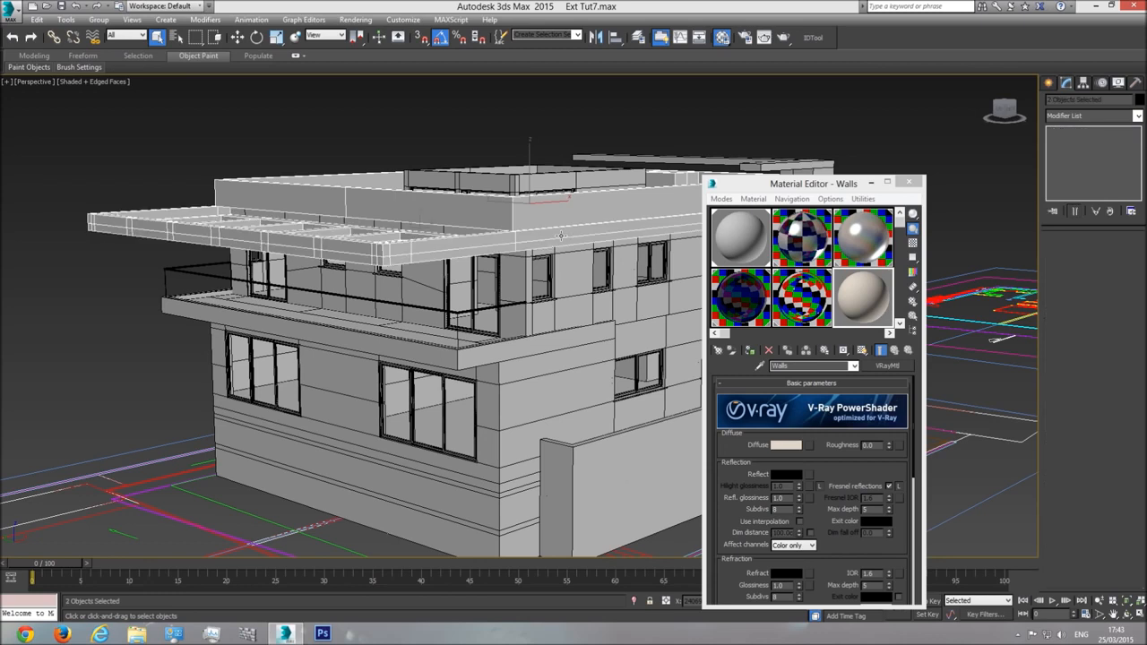
pyautogui.keyDown('ctrl'); pyautogui.click(573, 264); pyautogui.keyUp('ctrl')
pyautogui.keyDown('ctrl'); pyautogui.click(562, 357); pyautogui.keyUp('ctrl')
pyautogui.keyDown('ctrl'); pyautogui.click(525, 340); pyautogui.keyUp('ctrl')
pyautogui.keyDown('ctrl'); pyautogui.click(502, 478); pyautogui.keyUp('ctrl')
pyautogui.keyDown('ctrl'); pyautogui.click(605, 465); pyautogui.keyUp('ctrl')
# Add the low wall on the opposite side and the stair enclosure at the back of the house to the selection
pyautogui.click(1126, 614)
pyautogui.moveTo(394, 403); pyautogui.dragTo(564, 501)
pyautogui.rightClick(314, 510)
pyautogui.keyDown('ctrl'); pyautogui.click(322, 489); pyautogui.keyUp('ctrl')
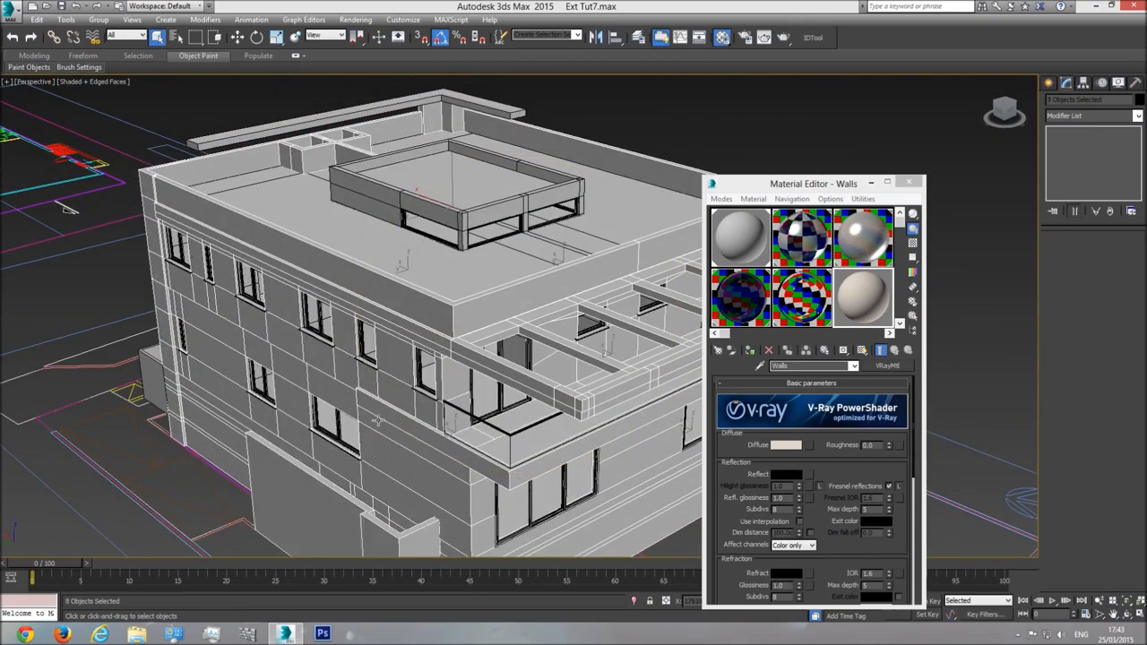
pyautogui.moveTo(379, 421); pyautogui.dragTo(521, 367, button='middle')
pyautogui.click(1127, 612)
pyautogui.moveTo(568, 339); pyautogui.dragTo(717, 309)
pyautogui.moveTo(526, 517); pyautogui.dragTo(480, 435, button='middle')
pyautogui.rightClick(480, 435)
pyautogui.keyDown('ctrl'); pyautogui.click(480, 435); pyautogui.keyUp('ctrl')
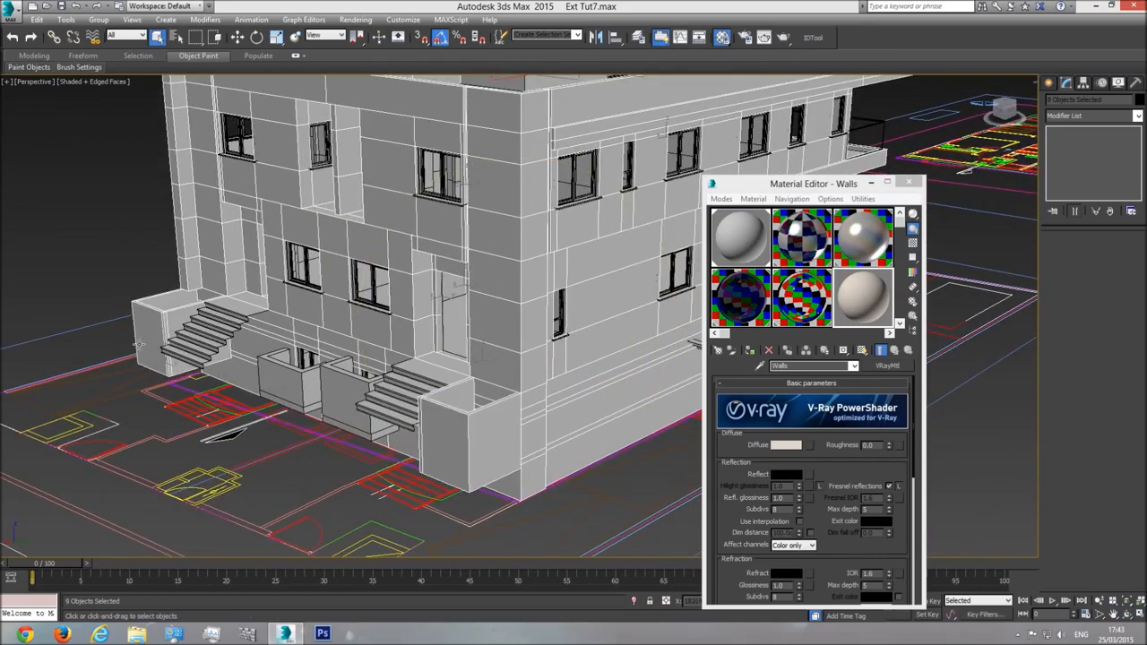
# Assign the Walls material to all the selected house parts and clear the selection
pyautogui.click(1127, 613)
pyautogui.moveTo(686, 408); pyautogui.dragTo(839, 309)
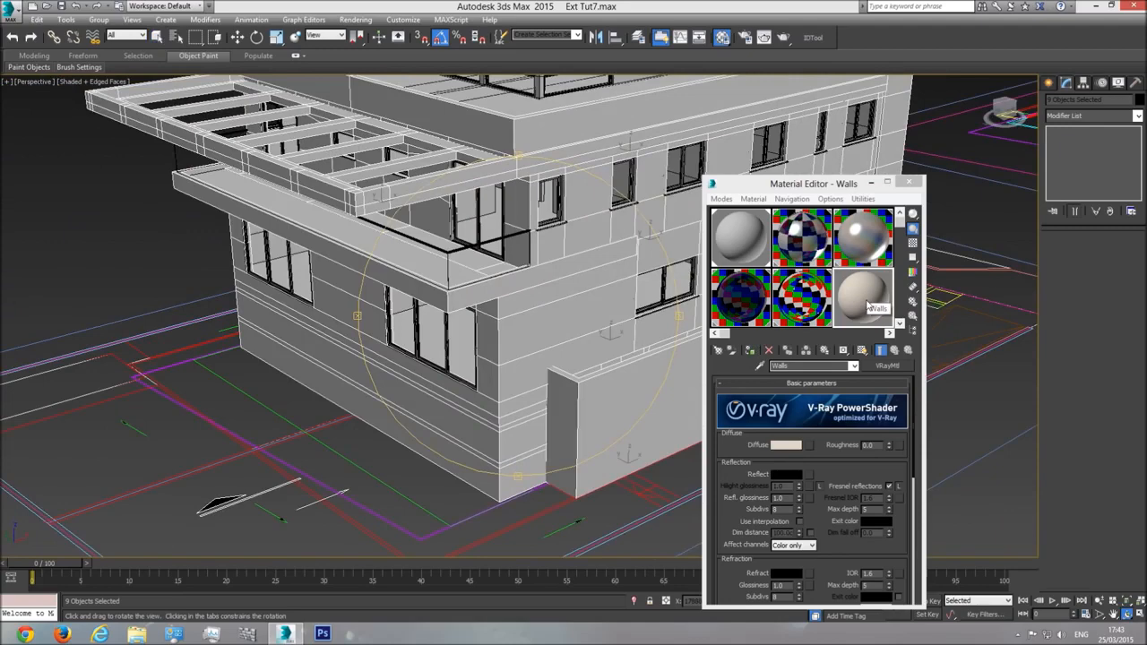
pyautogui.moveTo(504, 283); pyautogui.dragTo(505, 352)
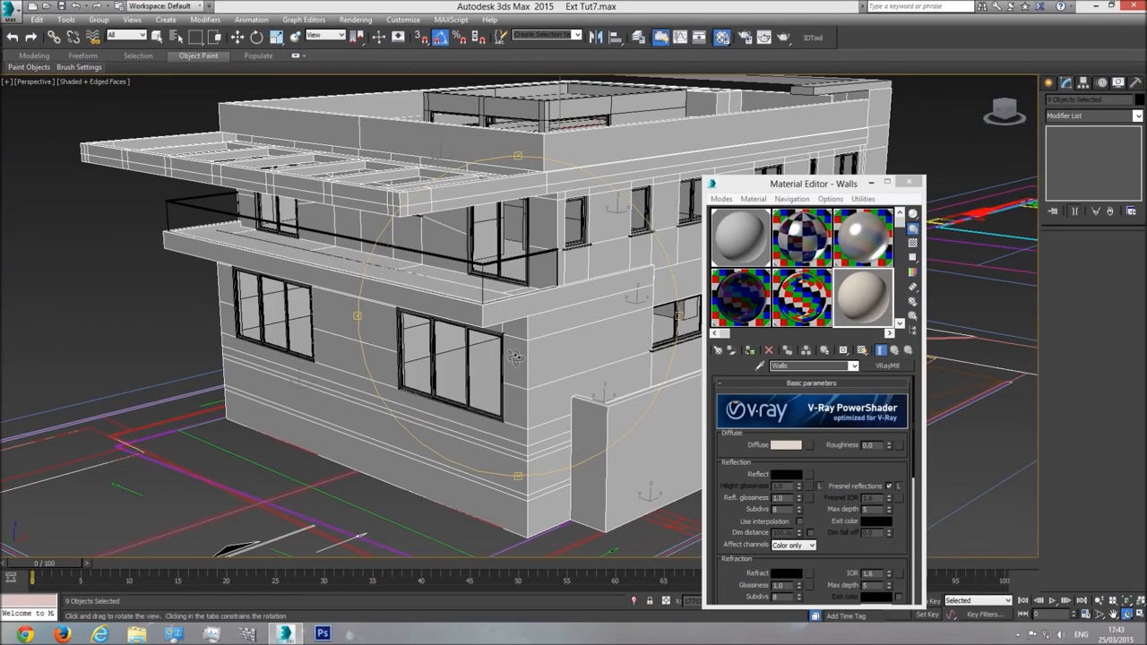
pyautogui.click(749, 355)
pyautogui.moveTo(418, 306); pyautogui.dragTo(423, 357)
pyautogui.rightClick(241, 148)
pyautogui.click(198, 103)
# Test-render the terrace corner of the house with the beige walls and close the frame
pyautogui.scroll(10, 539, 328)
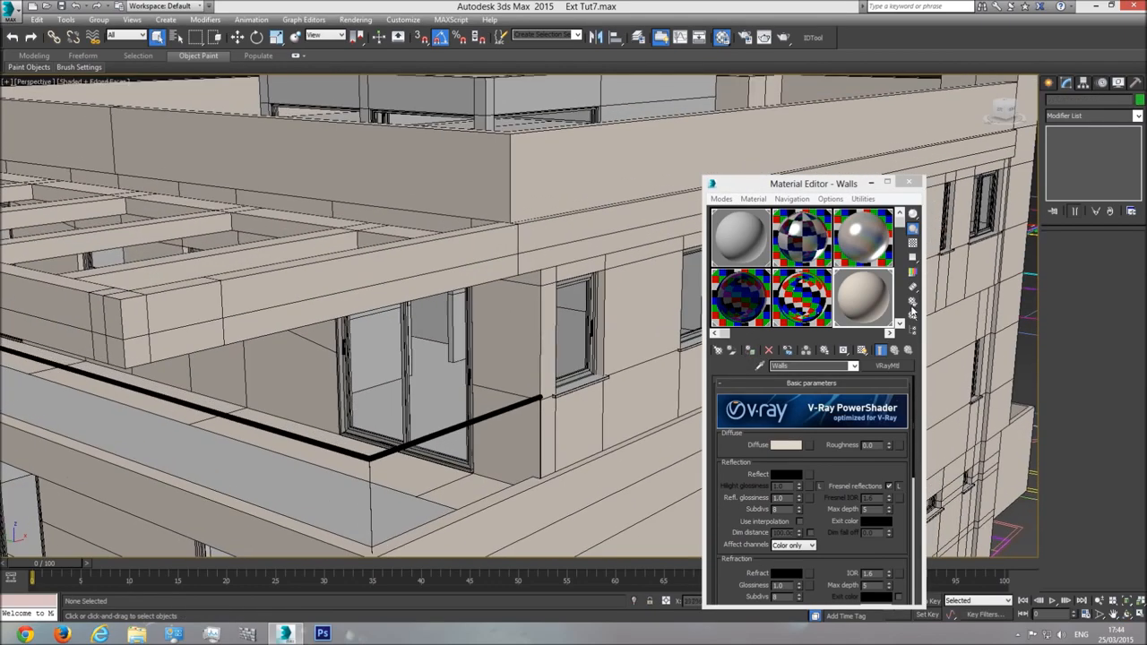
pyautogui.moveTo(508, 269); pyautogui.dragTo(540, 249, button='middle')
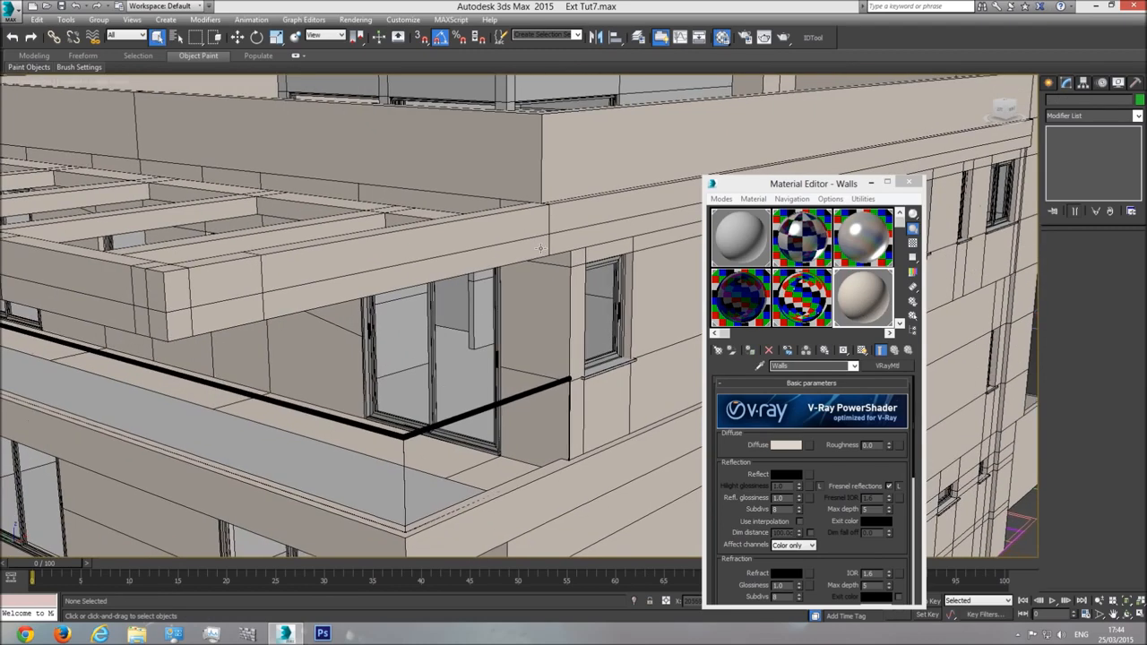
pyautogui.hotkey('shift', 'q')
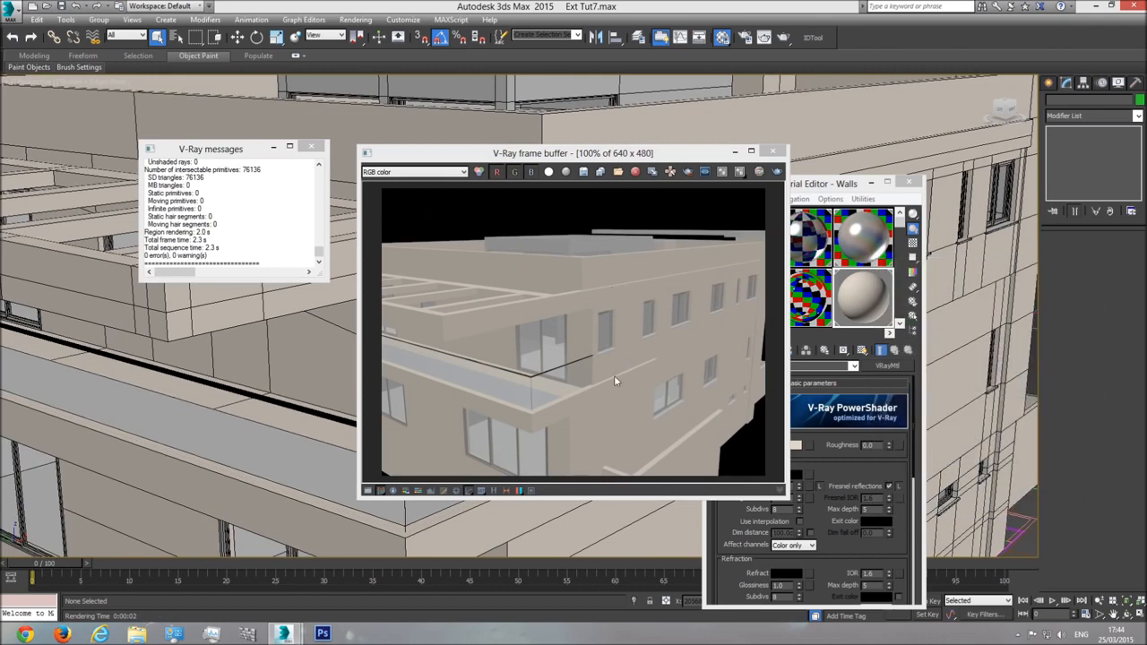
pyautogui.click(773, 152)
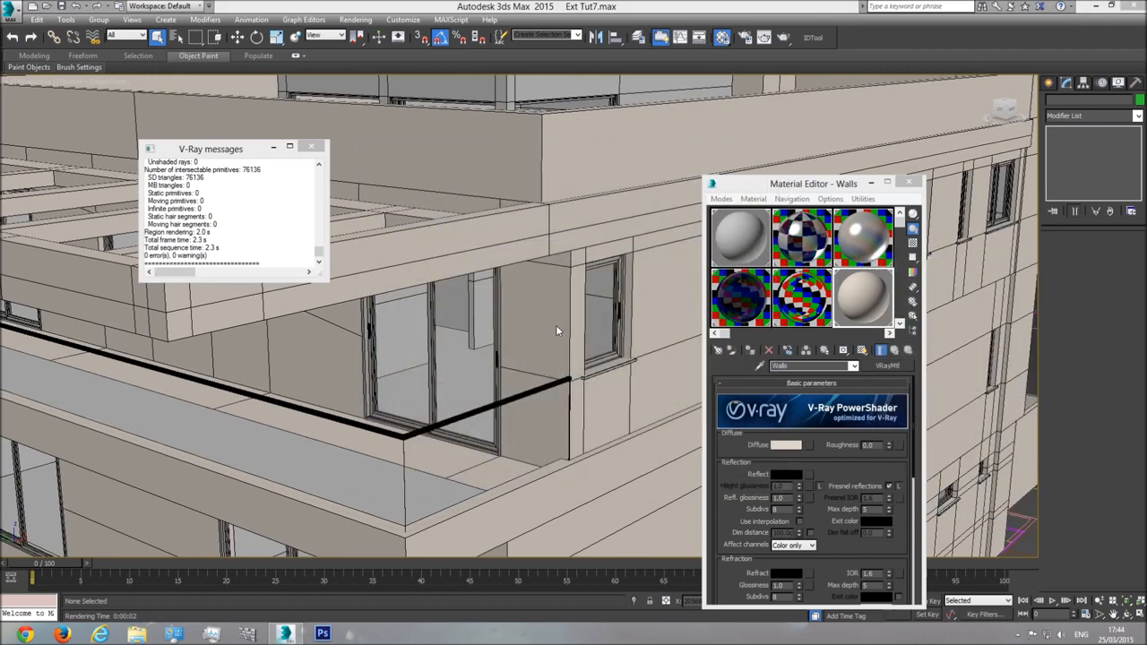
# Render a close-up of the corner where the roof railing meets the shading element and close the frame
pyautogui.moveTo(596, 277); pyautogui.dragTo(567, 291, button='middle')
pyautogui.scroll(4, 554, 221)
pyautogui.moveTo(559, 230); pyautogui.dragTo(536, 257, button='middle')
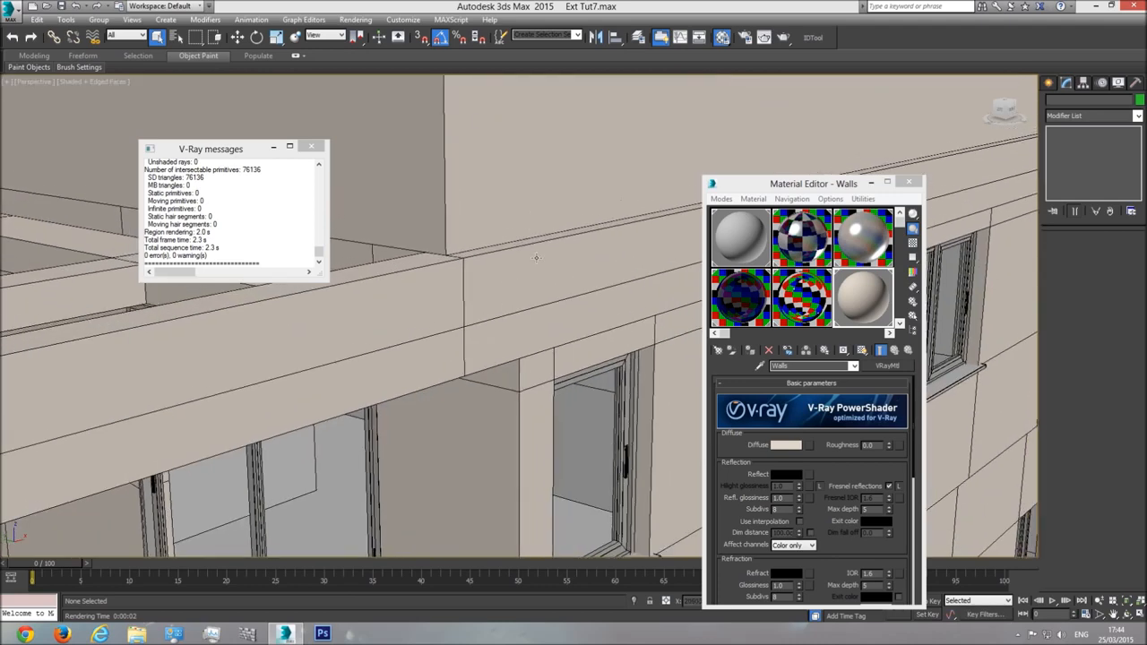
pyautogui.scroll(5, 529, 265)
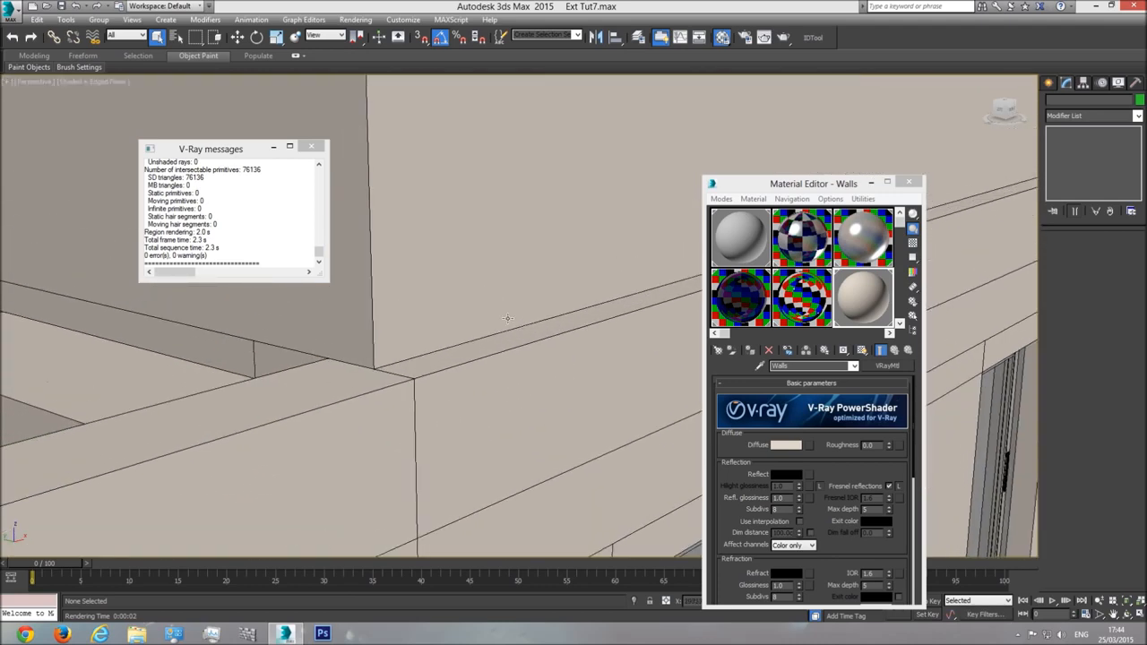
pyautogui.hotkey('shift', 'q')
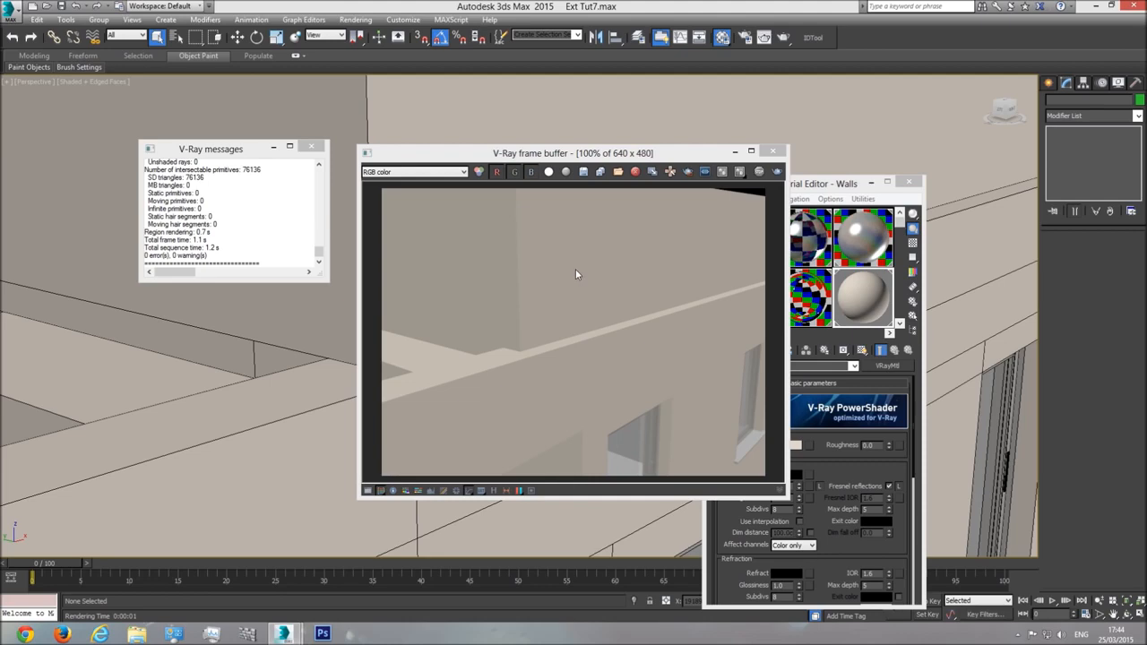
pyautogui.click(773, 153)
# Select the roof railing, shading element and upper-level exterior walls individually with the whole house in view
pyautogui.moveTo(551, 215); pyautogui.dragTo(531, 281, button='middle')
pyautogui.scroll(-10, 537, 235)
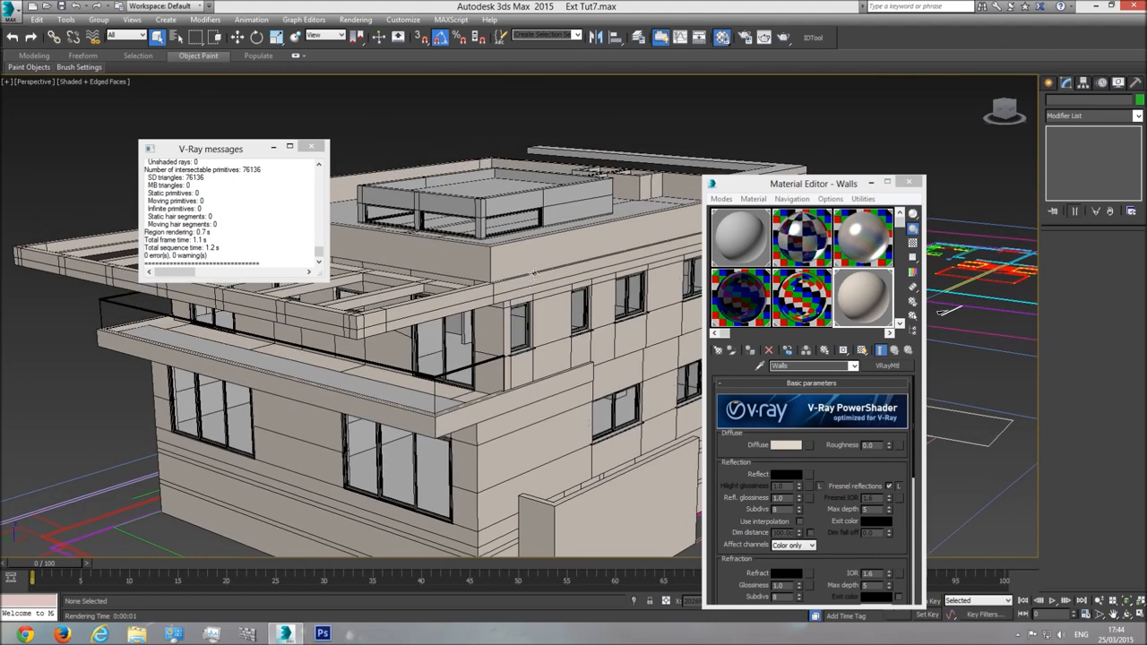
pyautogui.click(542, 261)
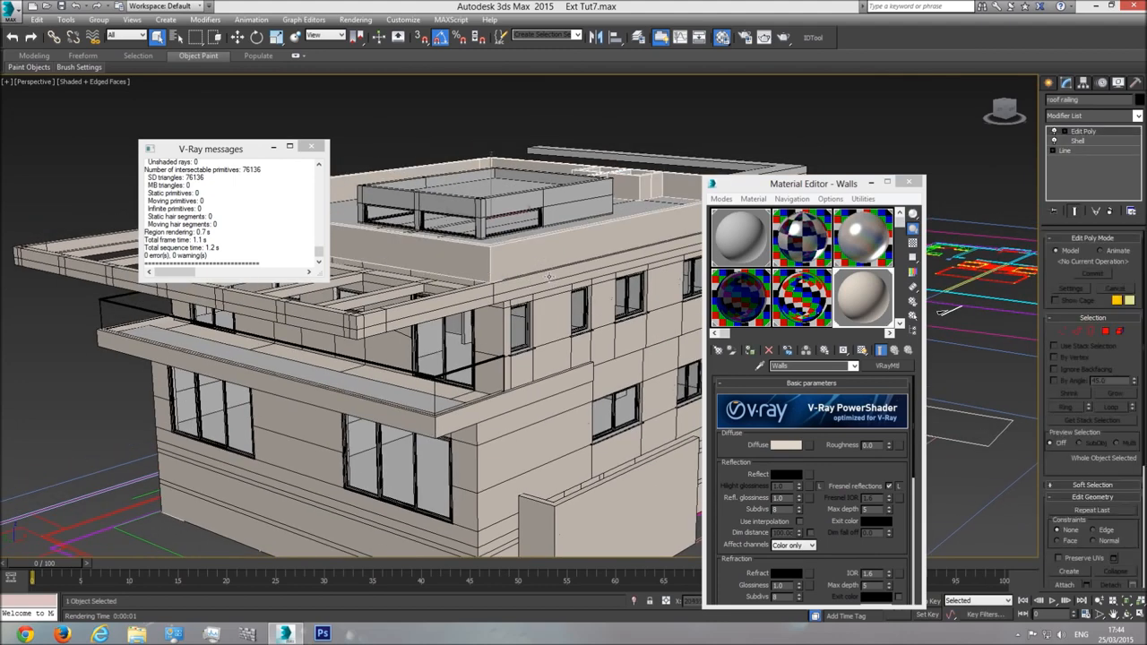
pyautogui.keyDown('ctrl'); pyautogui.click(550, 279); pyautogui.keyUp('ctrl')
pyautogui.keyDown('ctrl'); pyautogui.click(555, 317); pyautogui.keyUp('ctrl')
pyautogui.click(538, 383)
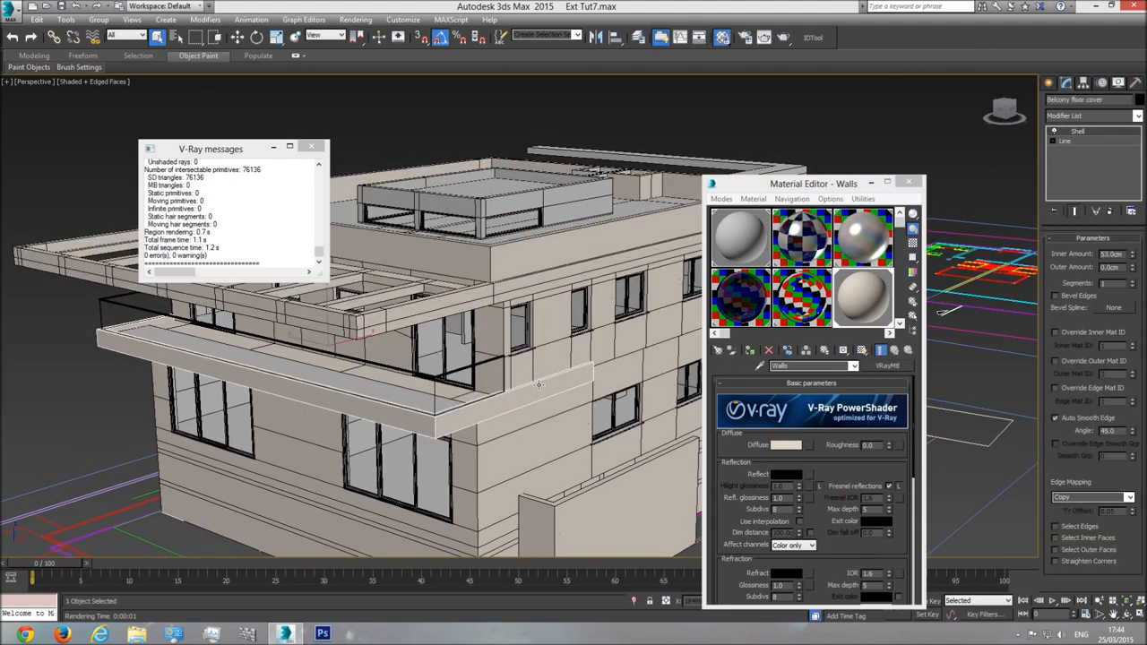
pyautogui.click(543, 255)
pyautogui.keyDown('ctrl'); pyautogui.click(547, 277); pyautogui.keyUp('ctrl')
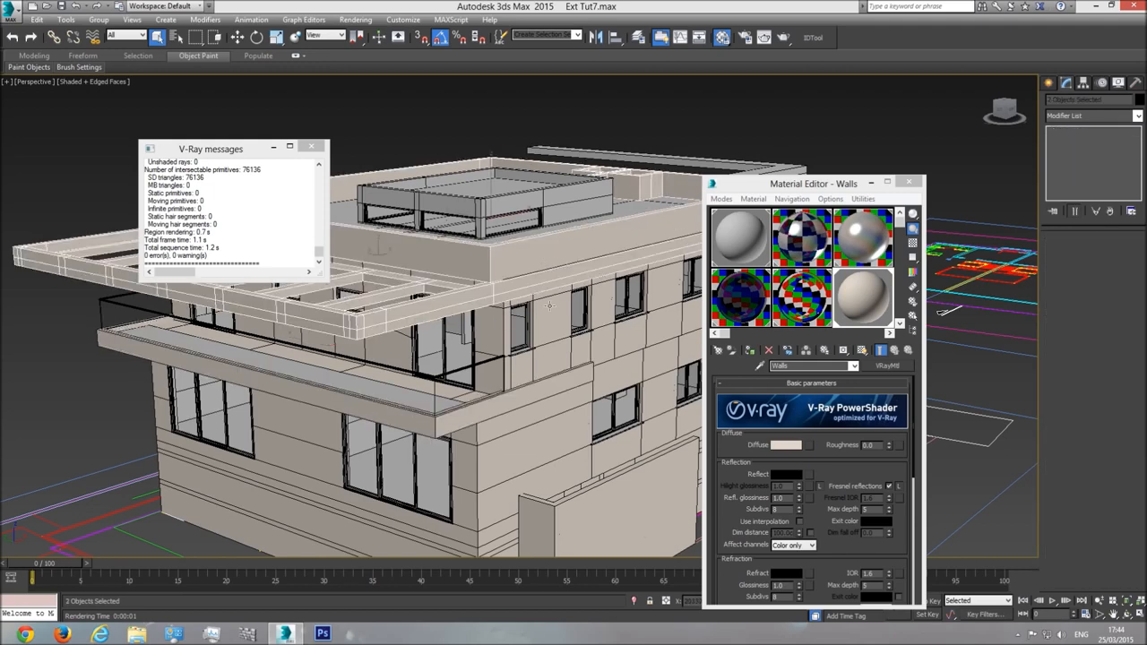
pyautogui.click(559, 258)
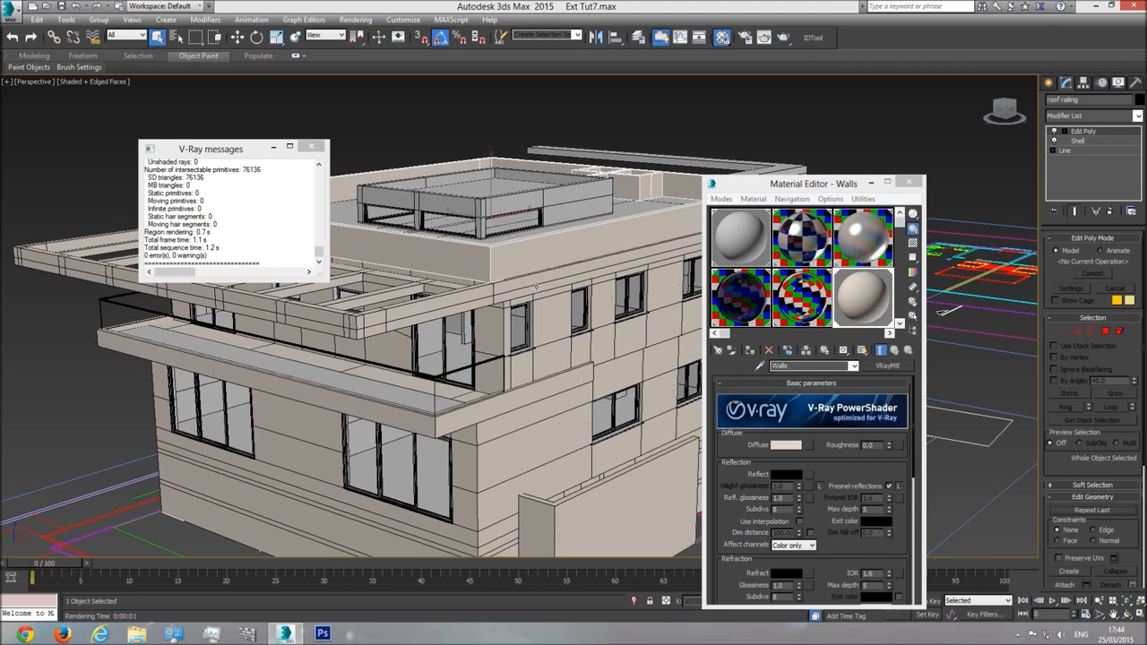
pyautogui.keyDown('ctrl'); pyautogui.click(537, 287); pyautogui.keyUp('ctrl')
pyautogui.keyDown('ctrl'); pyautogui.click(548, 319); pyautogui.keyUp('ctrl')
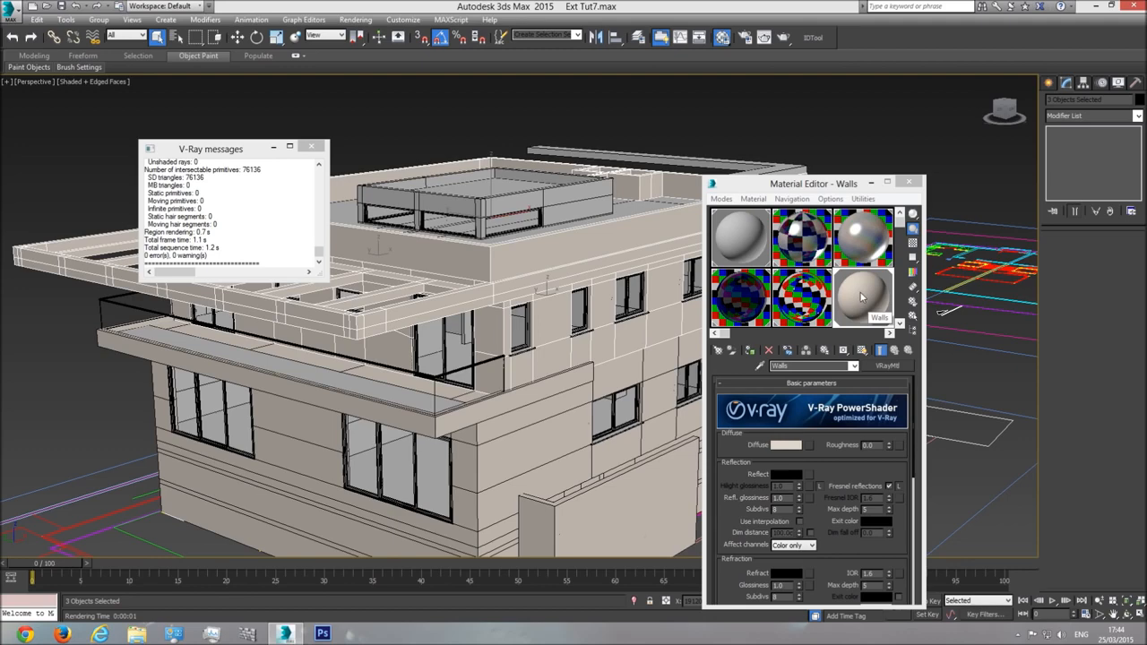
# Select every object that uses the Walls material, isolate those objects and clear the selection
pyautogui.rightClick(860, 296)
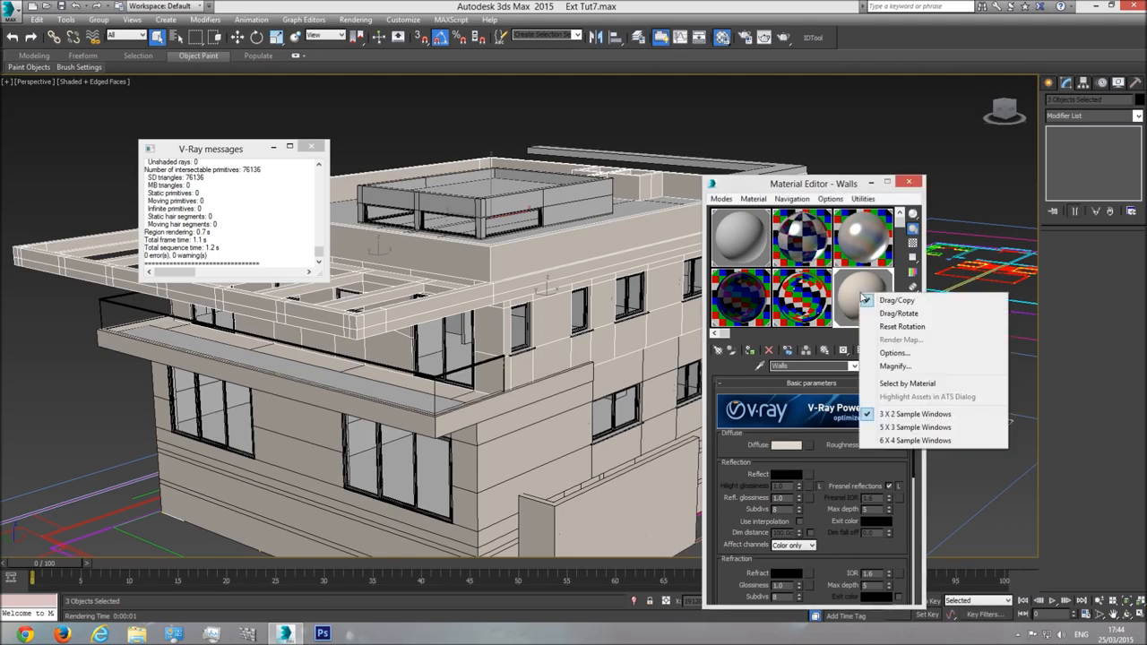
pyautogui.click(905, 385)
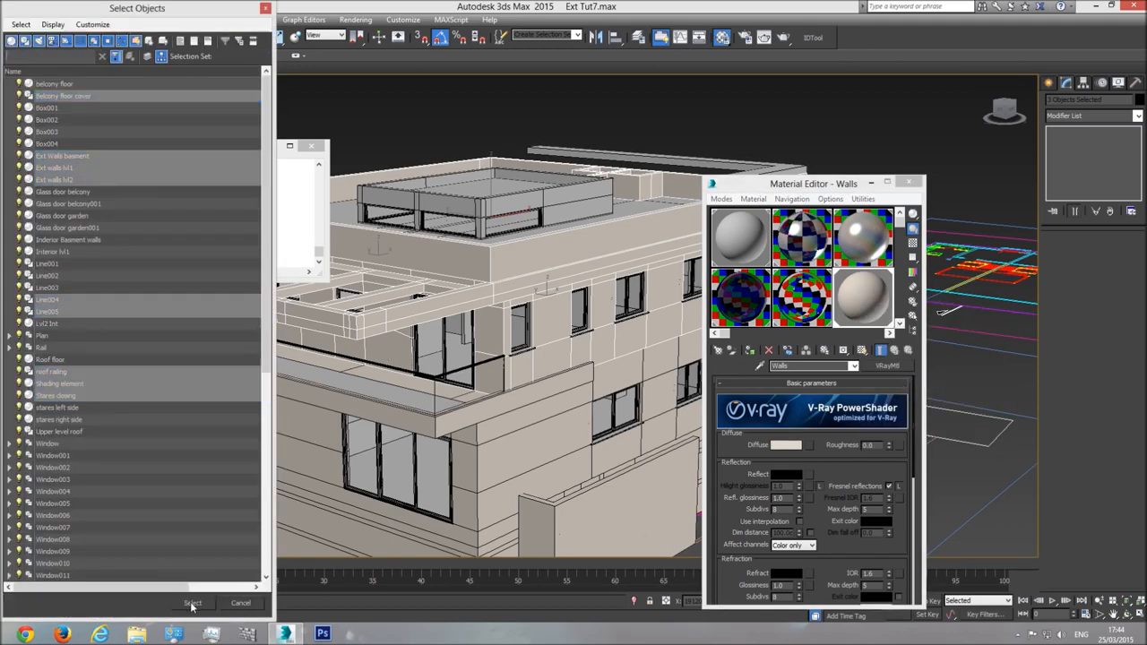
pyautogui.click(191, 604)
pyautogui.press('z')
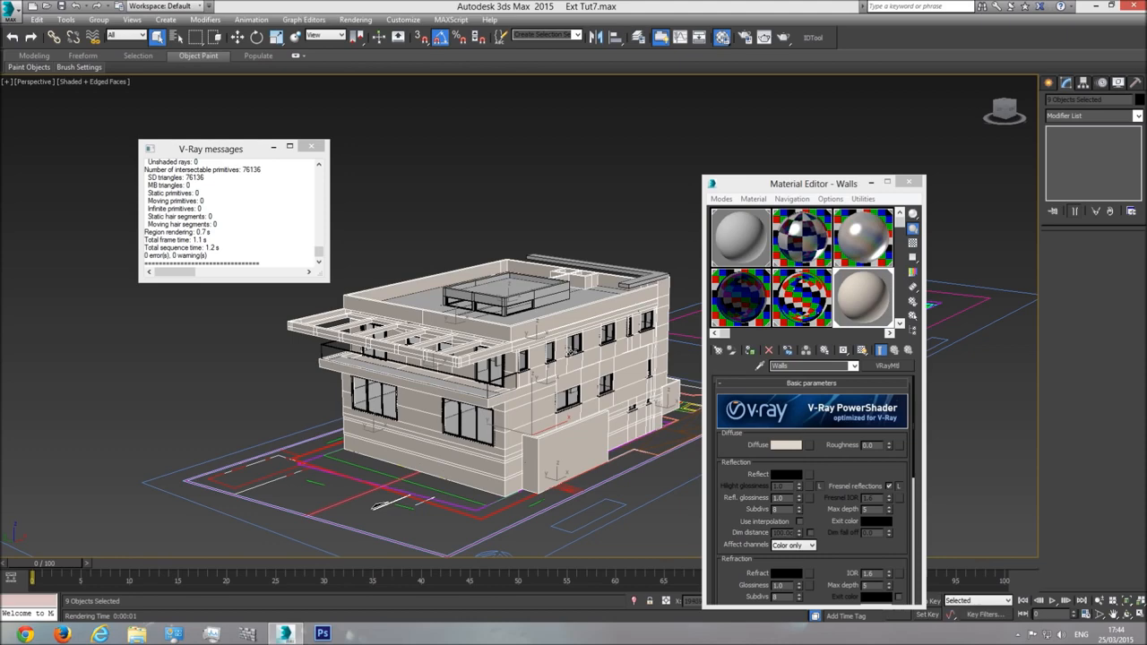
pyautogui.click(635, 601)
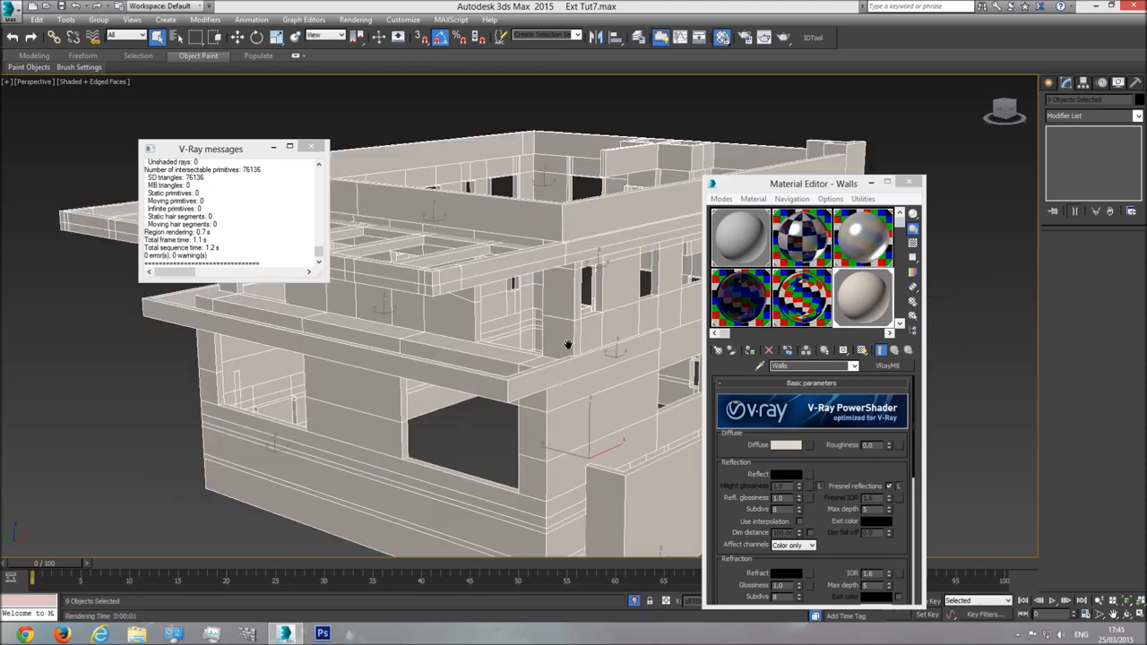
pyautogui.moveTo(570, 345); pyautogui.dragTo(538, 358, button='middle')
pyautogui.click(710, 131)
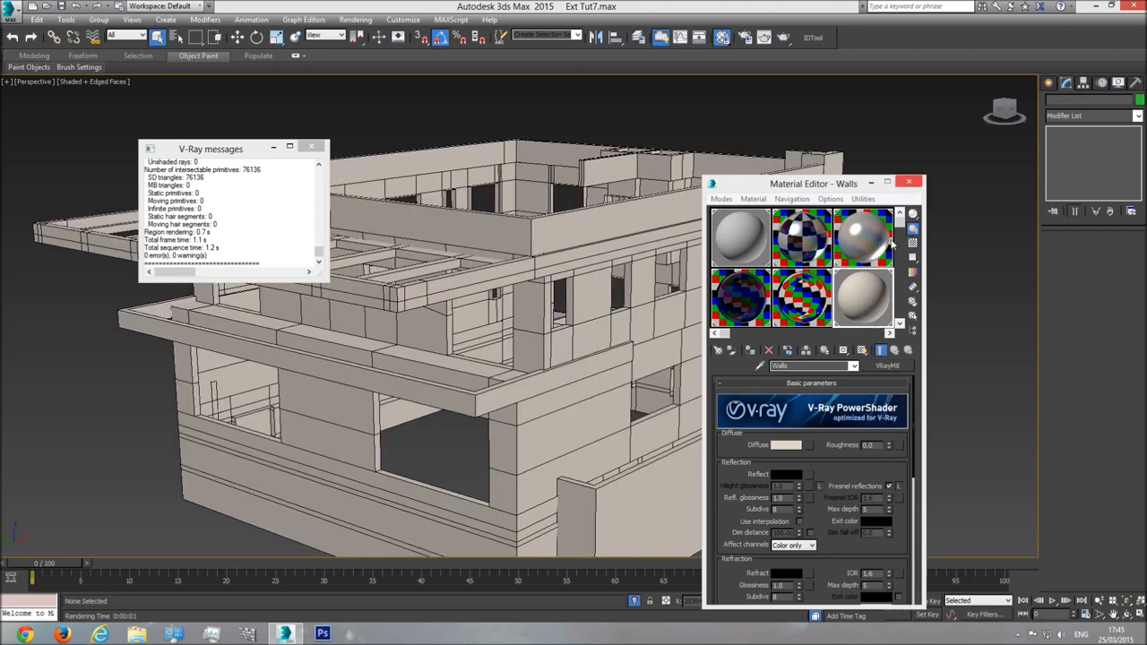
# Open an enlarged preview of the Walls material beside the editor and expand the material's Maps settings
pyautogui.doubleClick(864, 300)
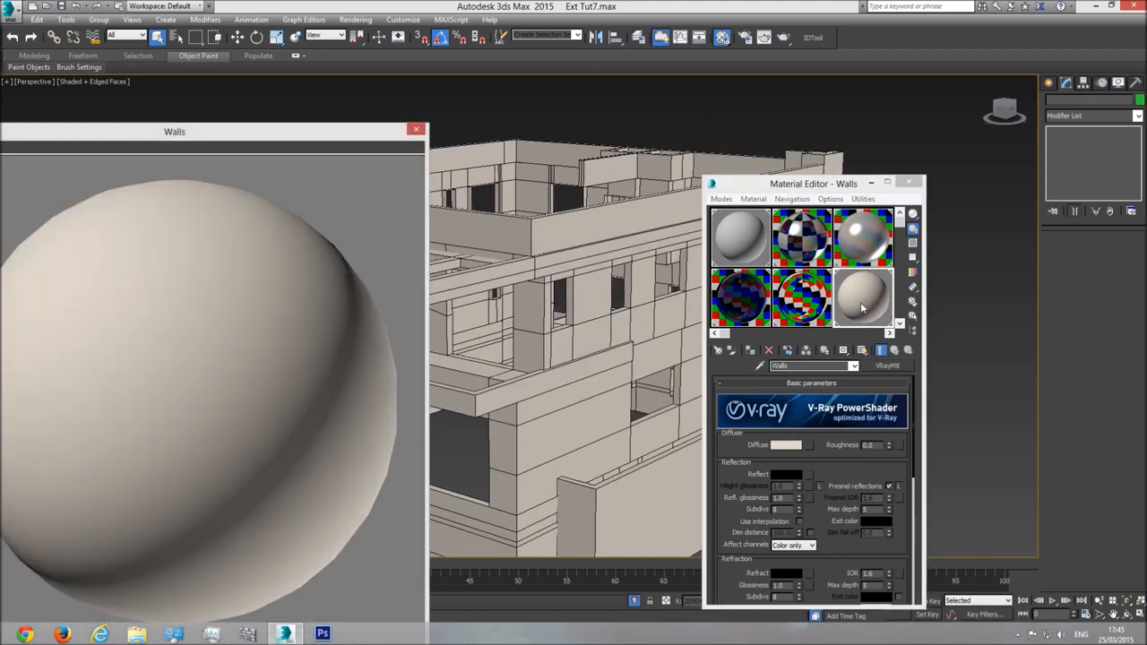
pyautogui.moveTo(275, 131); pyautogui.dragTo(392, 75)
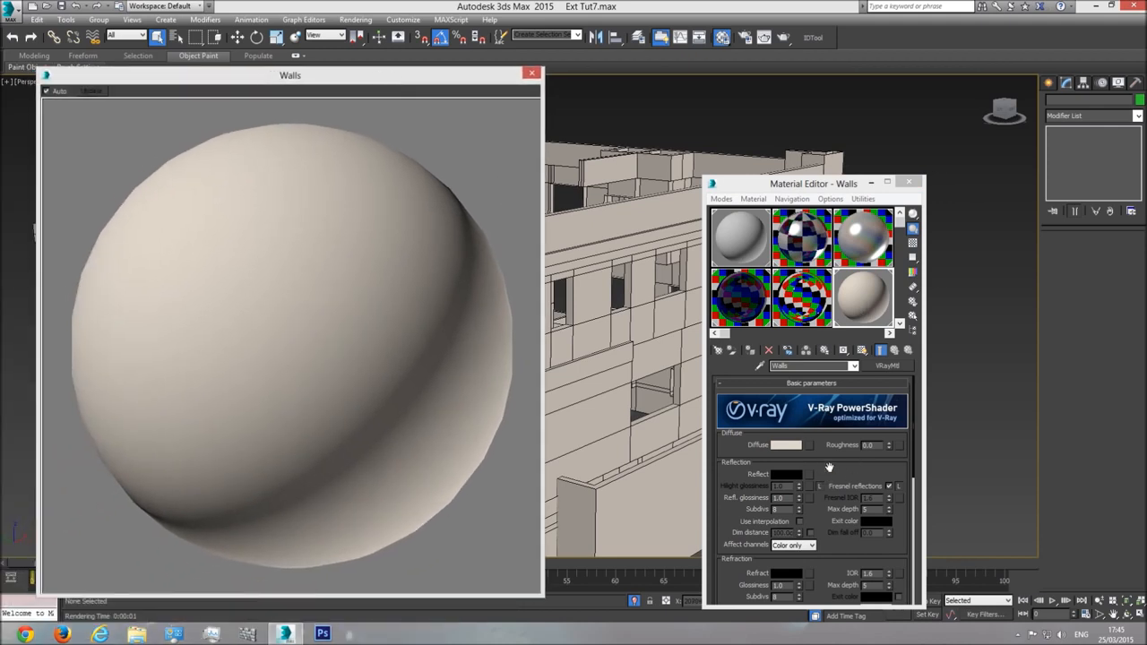
pyautogui.scroll(-10, 829, 467)
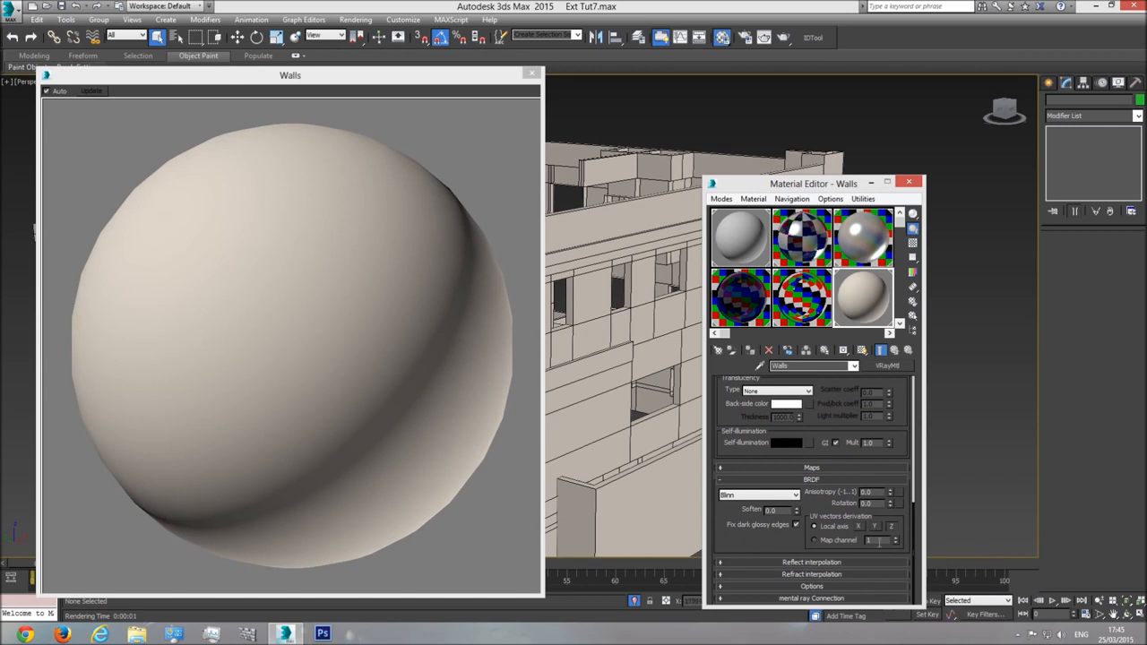
pyautogui.click(817, 467)
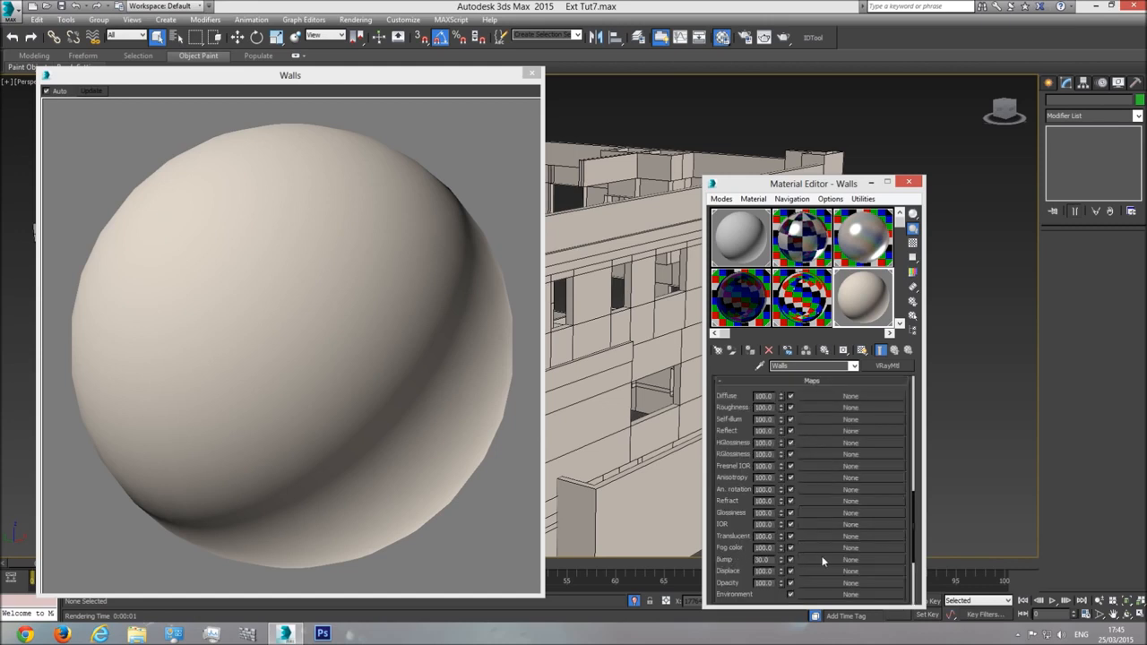
# Try a Cellular map in the Walls material's Bump slot, and clear that slot
pyautogui.click(847, 559)
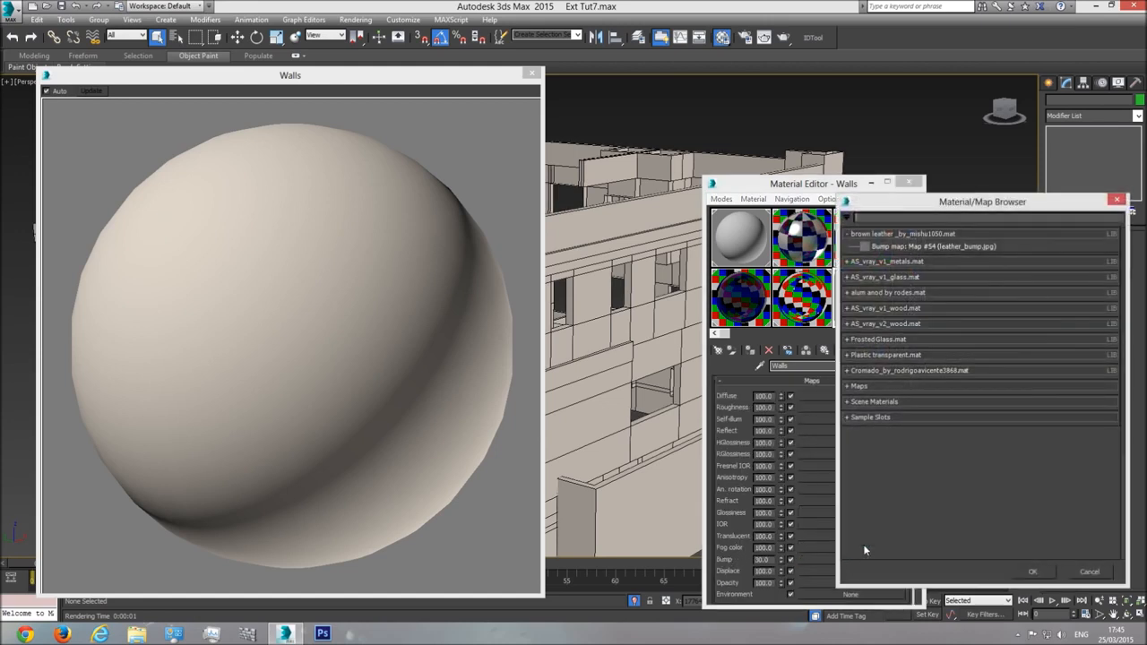
pyautogui.click(894, 385)
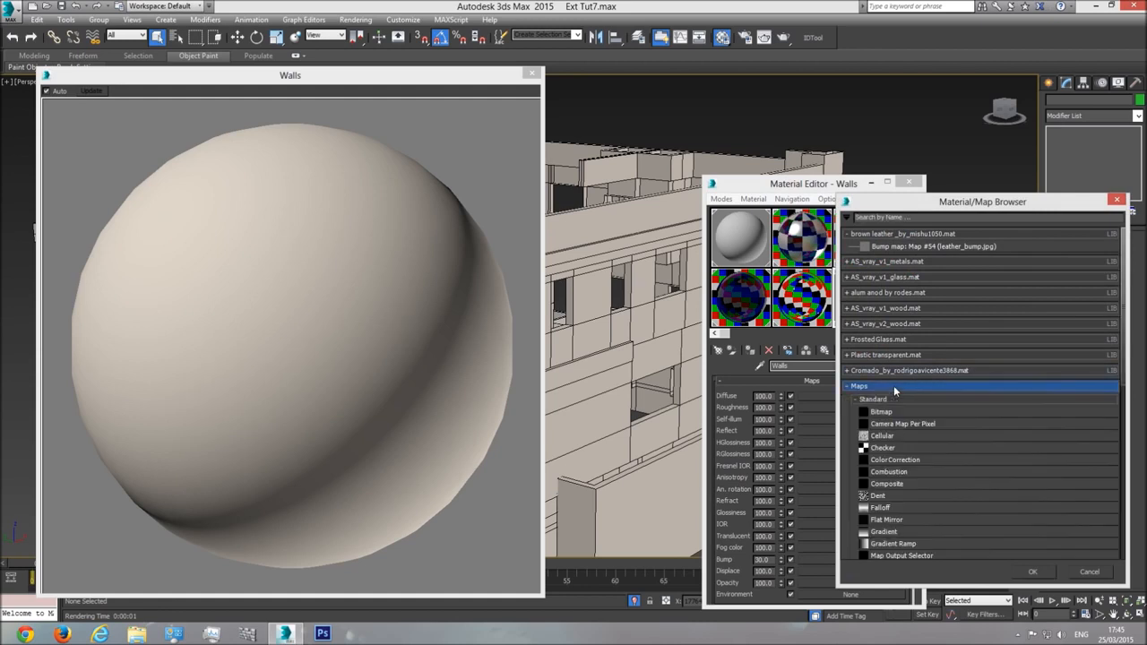
pyautogui.doubleClick(883, 436)
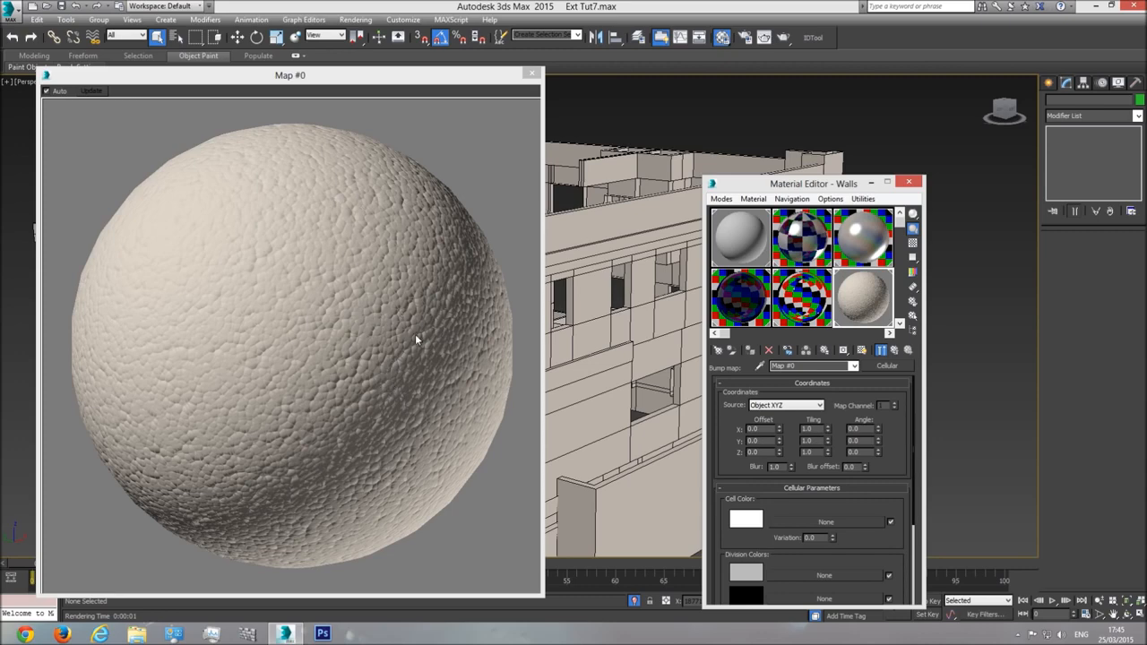
pyautogui.click(854, 366)
pyautogui.click(783, 377)
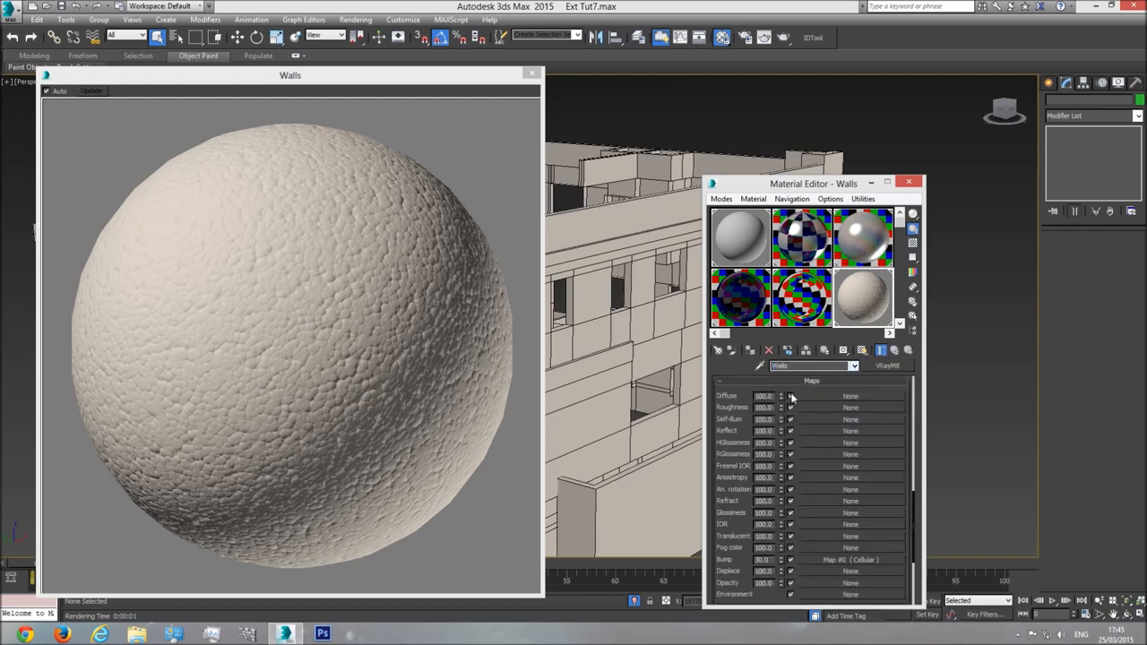
pyautogui.rightClick(856, 558)
pyautogui.click(885, 593)
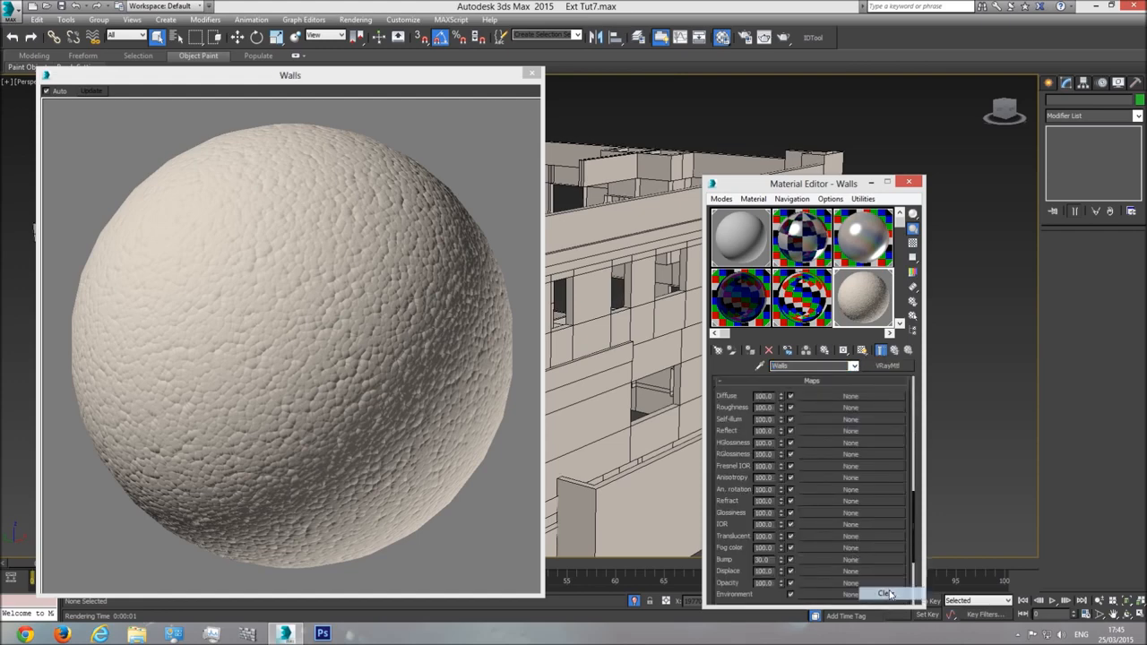
# Assign a Noise map to the Walls material's Bump slot with a noise size of 5, and close the enlarged preview
pyautogui.click(843, 559)
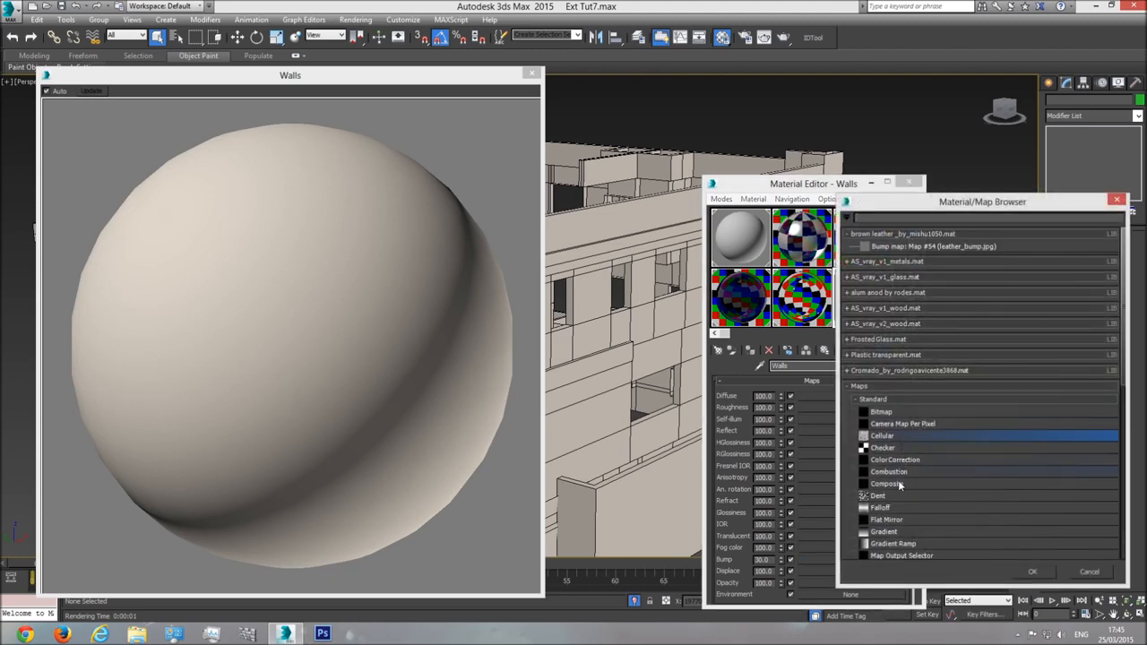
pyautogui.scroll(-2, 898, 506)
pyautogui.scroll(-2, 902, 506)
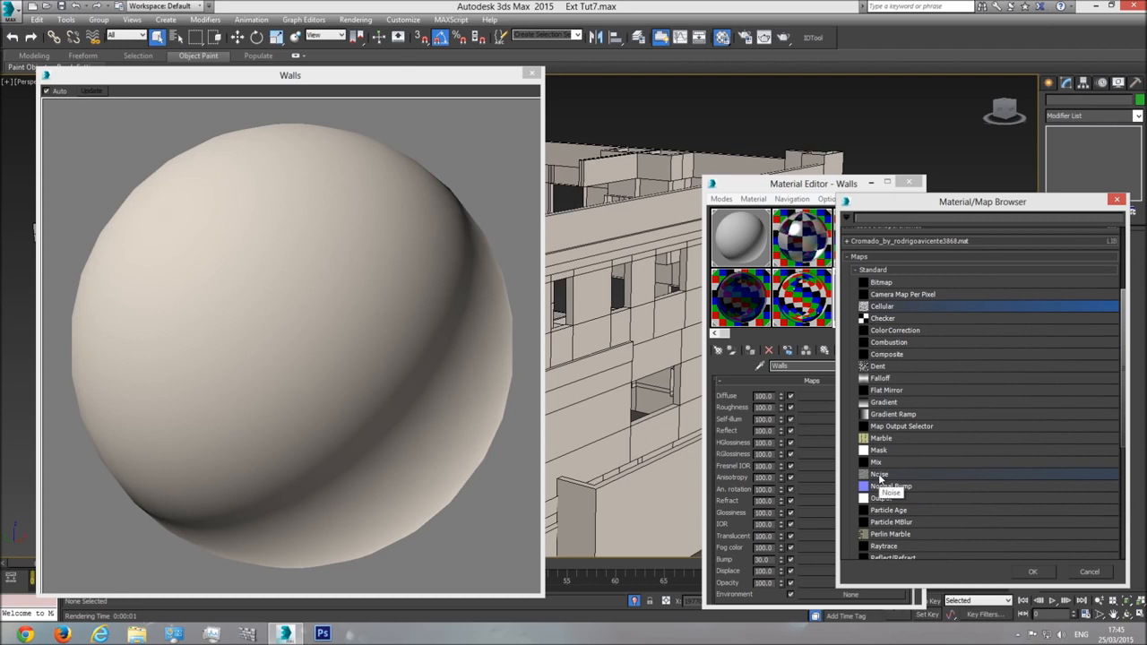
pyautogui.doubleClick(879, 476)
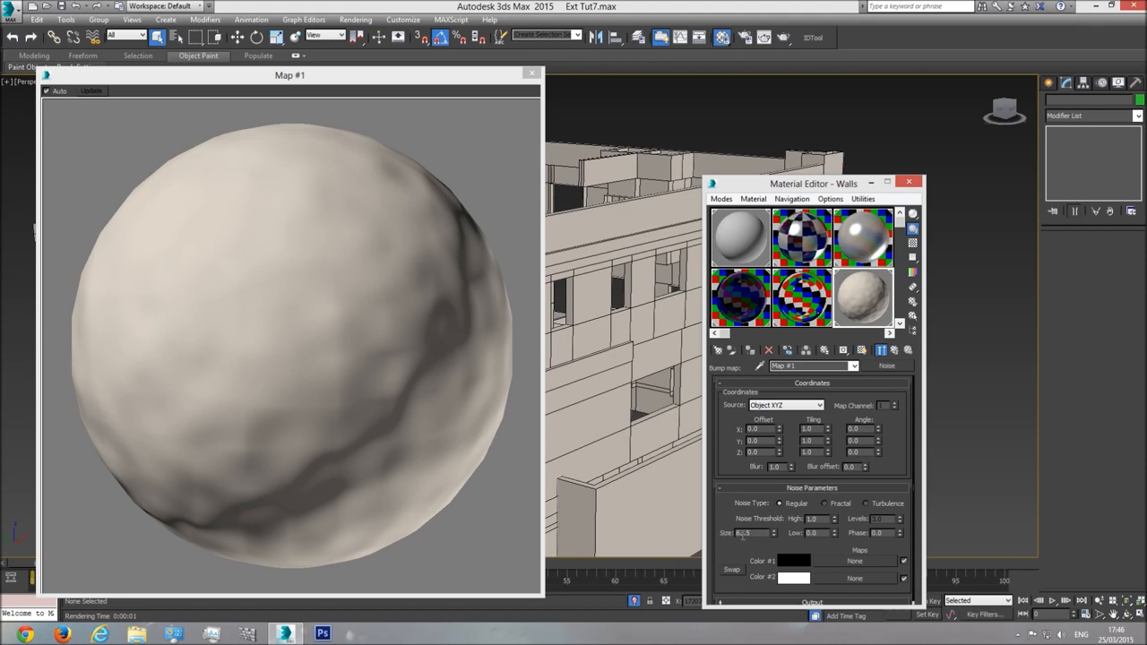
pyautogui.doubleClick(760, 533)
pyautogui.write('5')
pyautogui.press('Return')
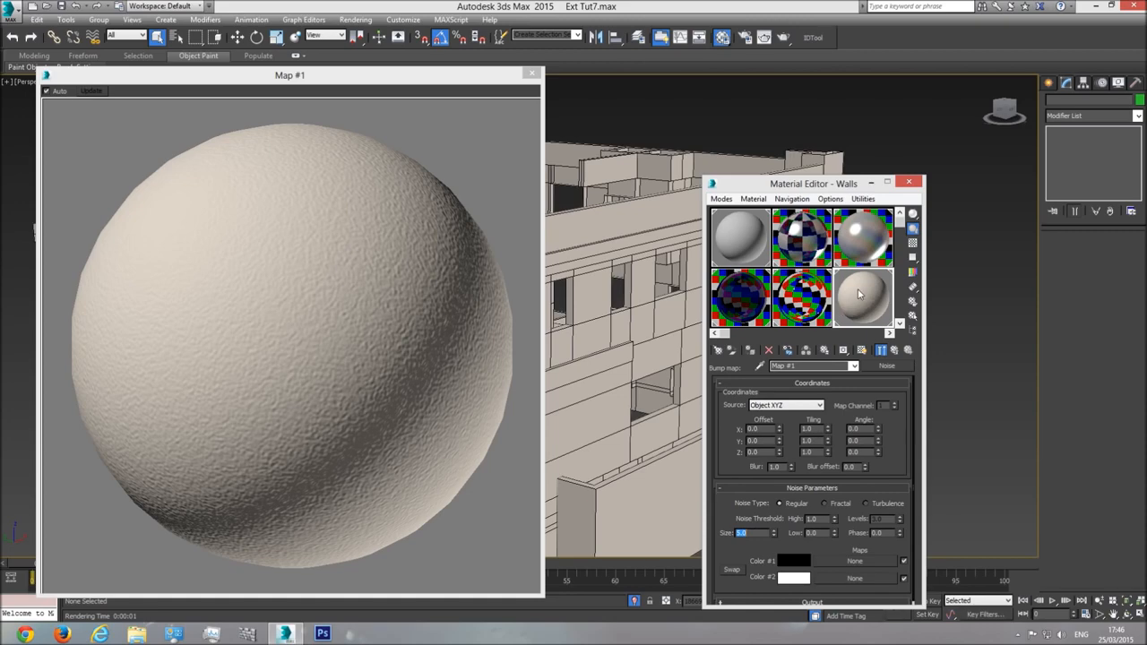
pyautogui.click(530, 73)
# Return to the Walls material's main level and turn on its shaded display in the viewport
pyautogui.scroll(3, 578, 263)
pyautogui.moveTo(528, 240); pyautogui.dragTo(530, 281, button='middle')
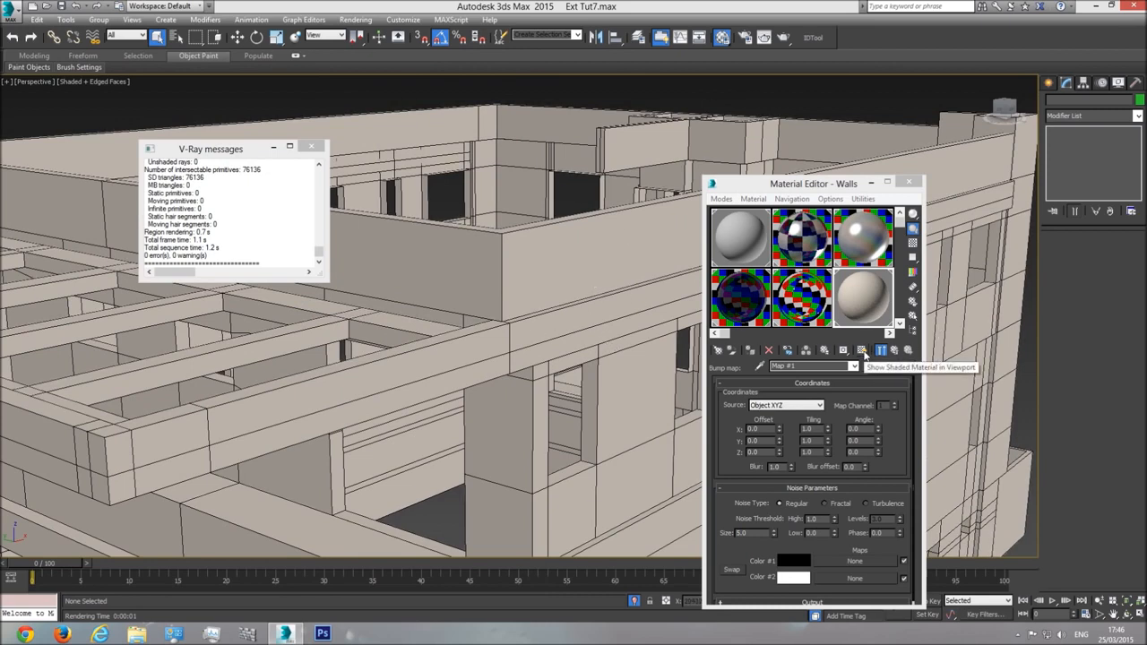
pyautogui.click(854, 366)
pyautogui.click(830, 380)
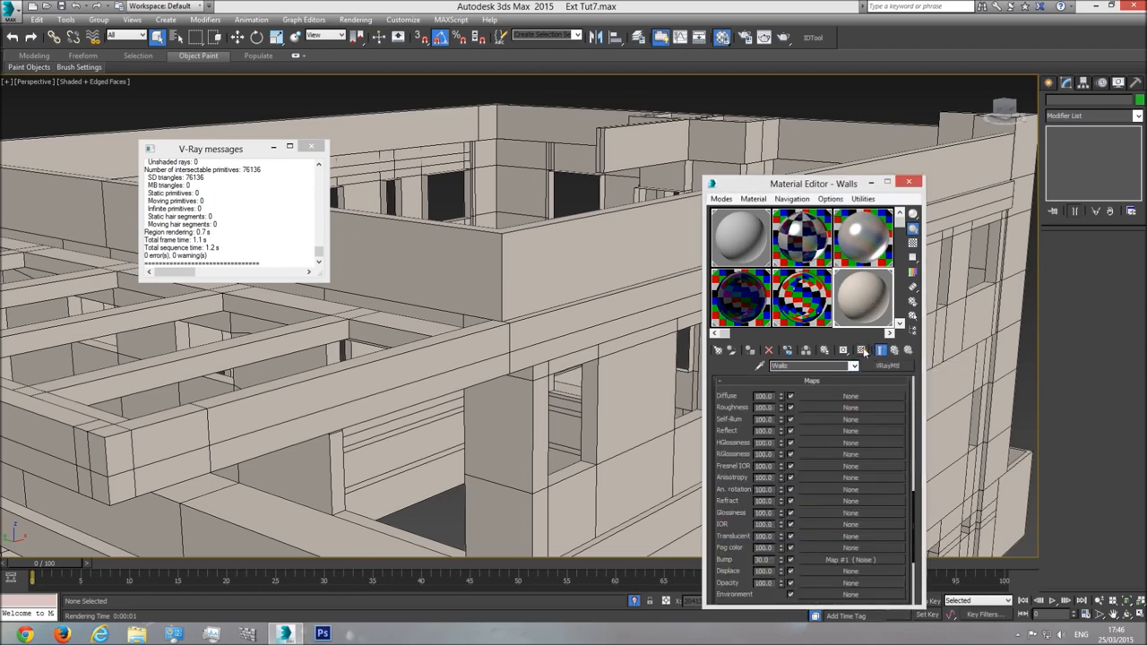
pyautogui.click(863, 352)
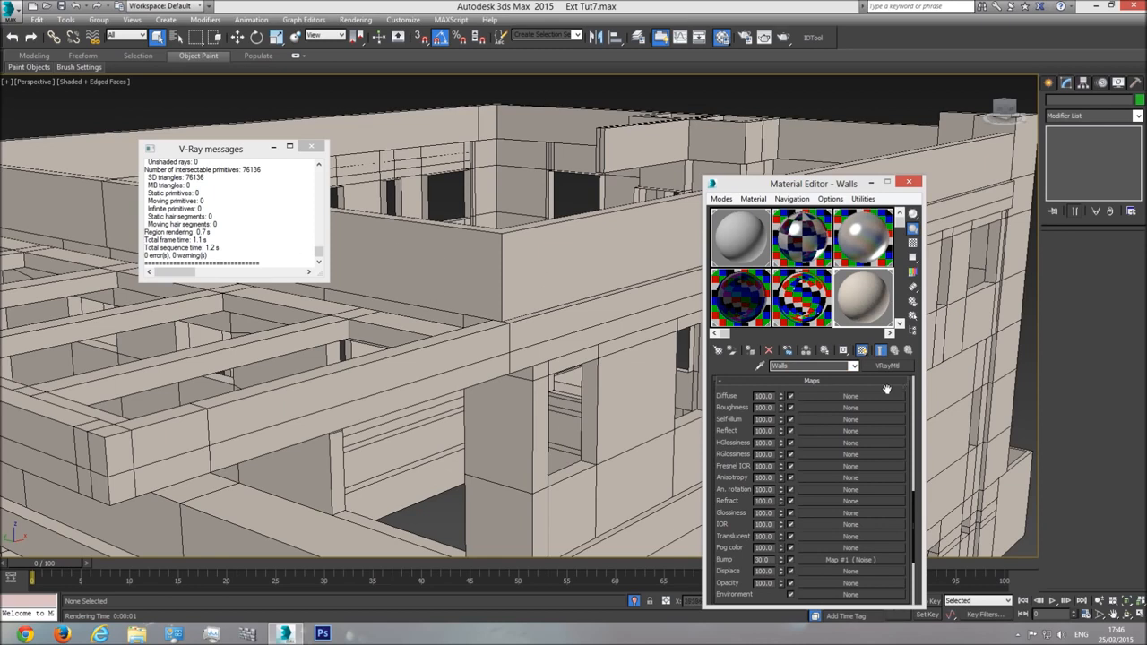
# Open the Noise map in the Walls material's Bump slot and show it on the walls in the viewport
pyautogui.scroll(10, 826, 541)
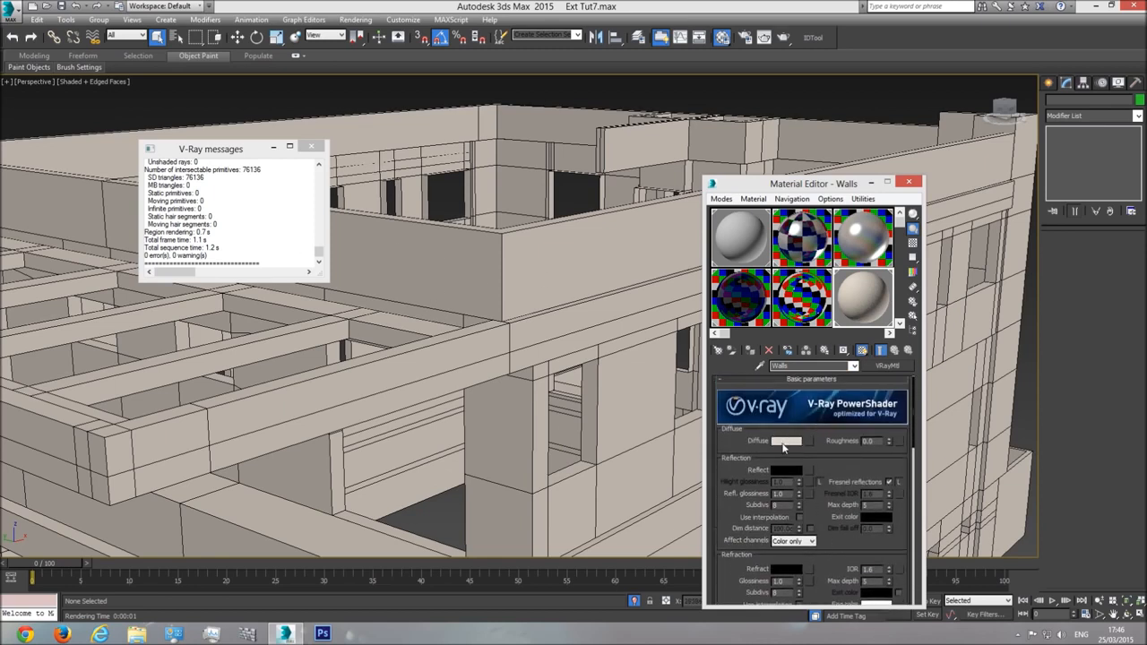
pyautogui.scroll(-10, 833, 533)
pyautogui.scroll(-5, 806, 484)
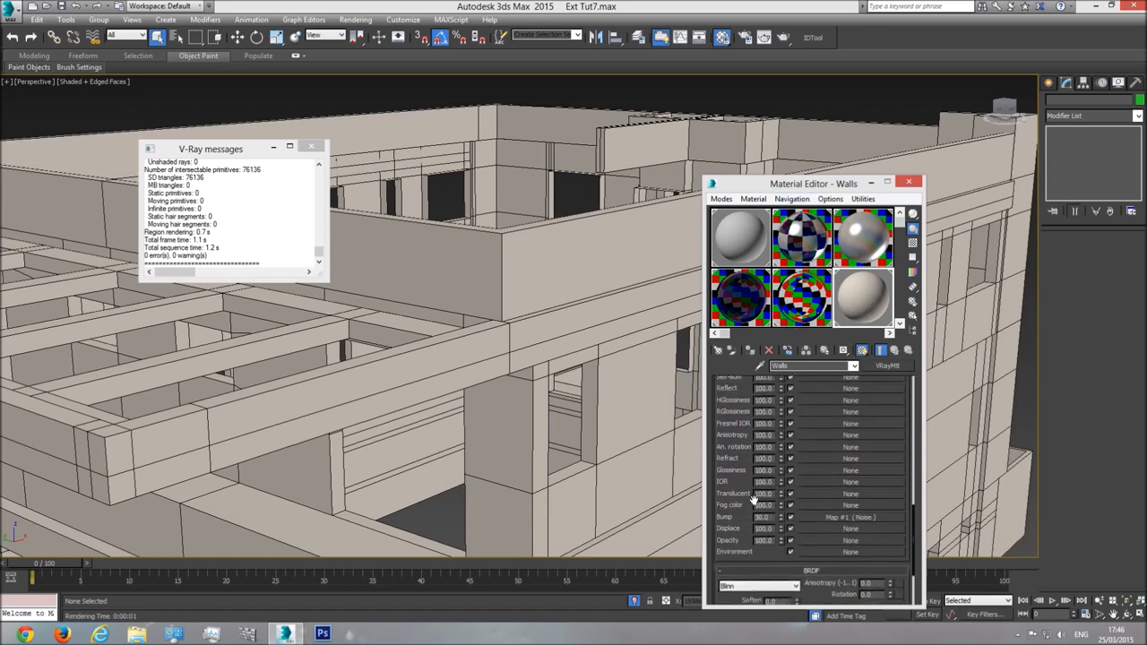
pyautogui.click(846, 518)
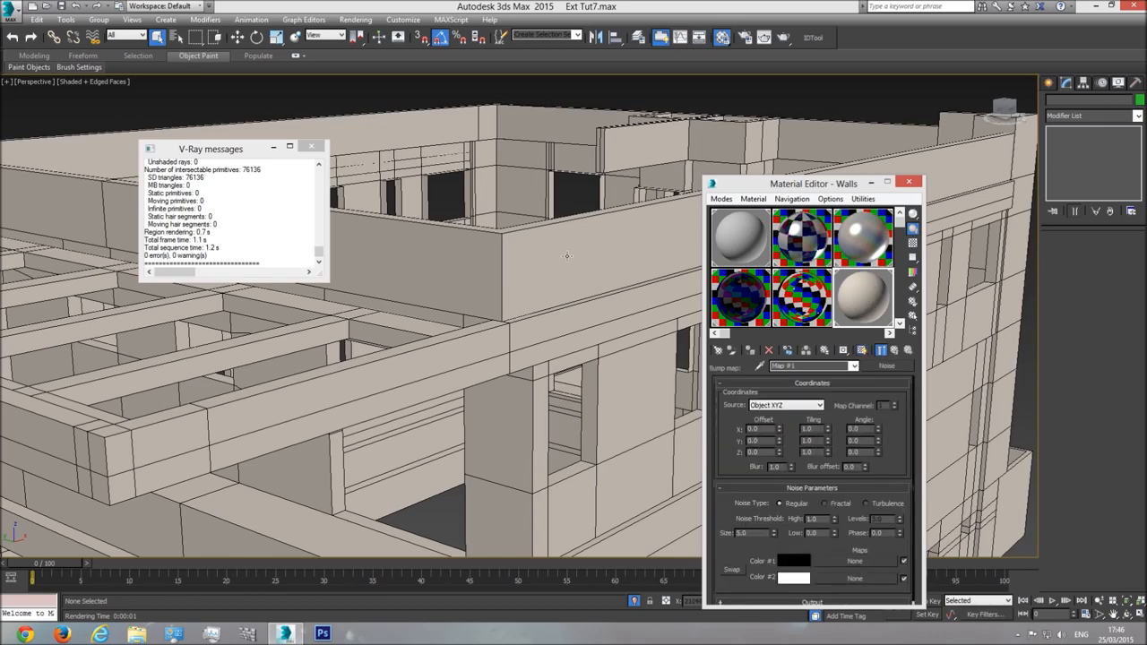
pyautogui.scroll(3, 570, 256)
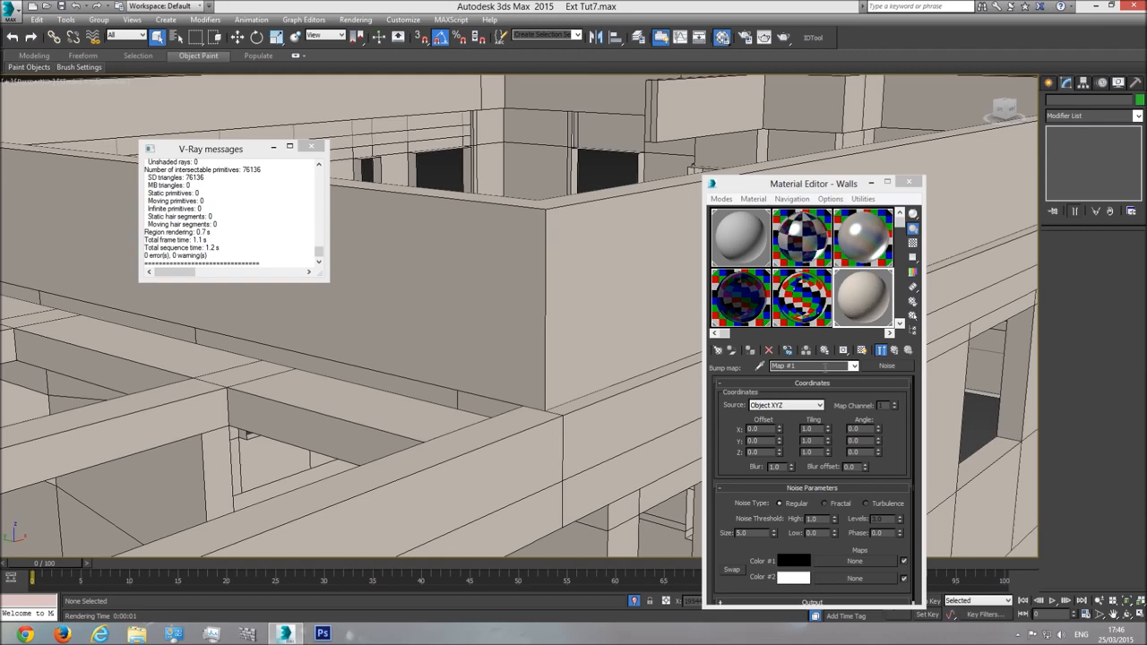
pyautogui.click(854, 366)
pyautogui.click(818, 378)
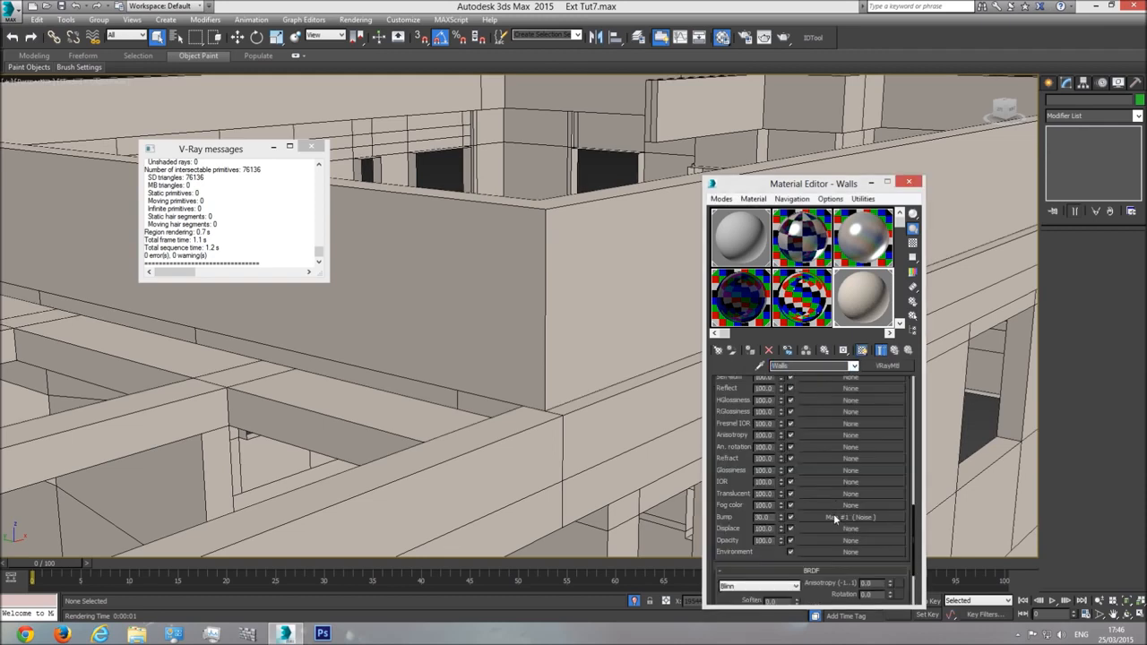
pyautogui.click(843, 517)
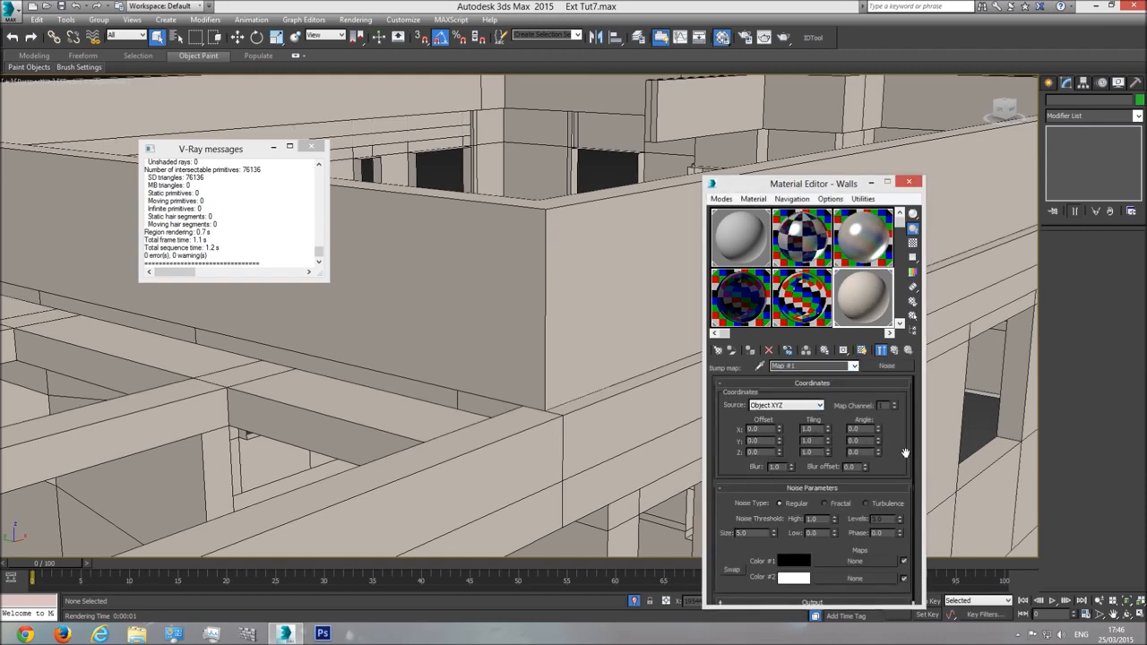
pyautogui.click(862, 350)
# Select all the isolated wall objects and apply a UVW Map modifier to them together
pyautogui.moveTo(473, 287)
pyautogui.keyDown('alt'); pyautogui.mouseDown(button='middle')
pyautogui.moveTo(471, 328)
pyautogui.moveTo(533, 332)
pyautogui.mouseUp(button='middle'); pyautogui.keyUp('alt')
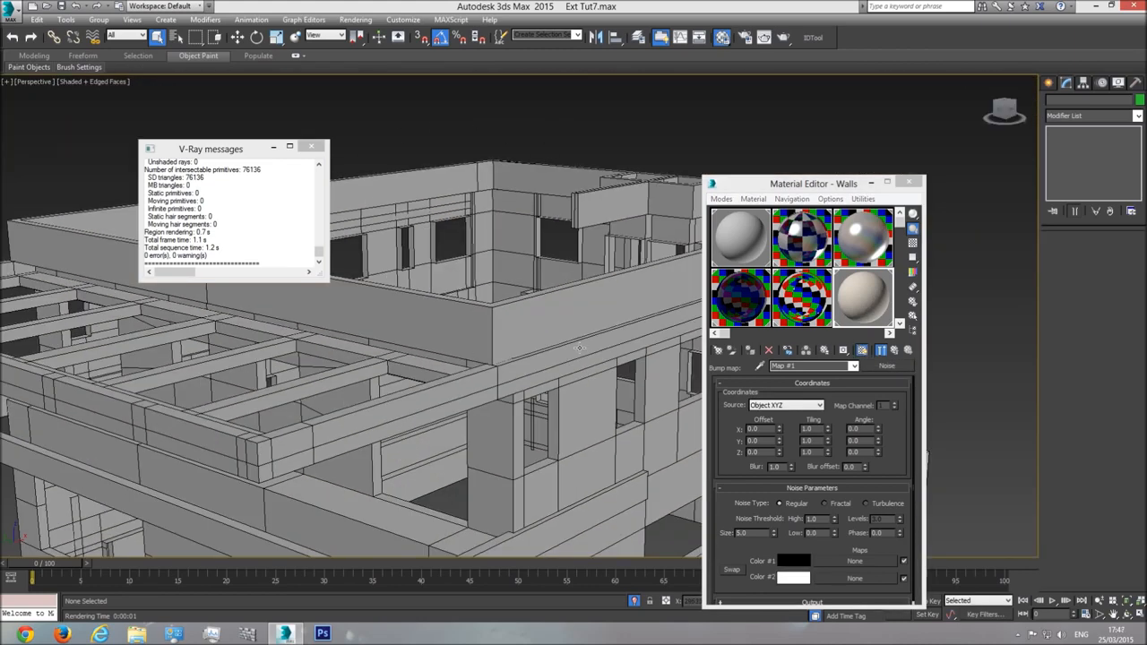
pyautogui.moveTo(496, 303); pyautogui.dragTo(522, 317, button='middle')
pyautogui.scroll(-4, 560, 314)
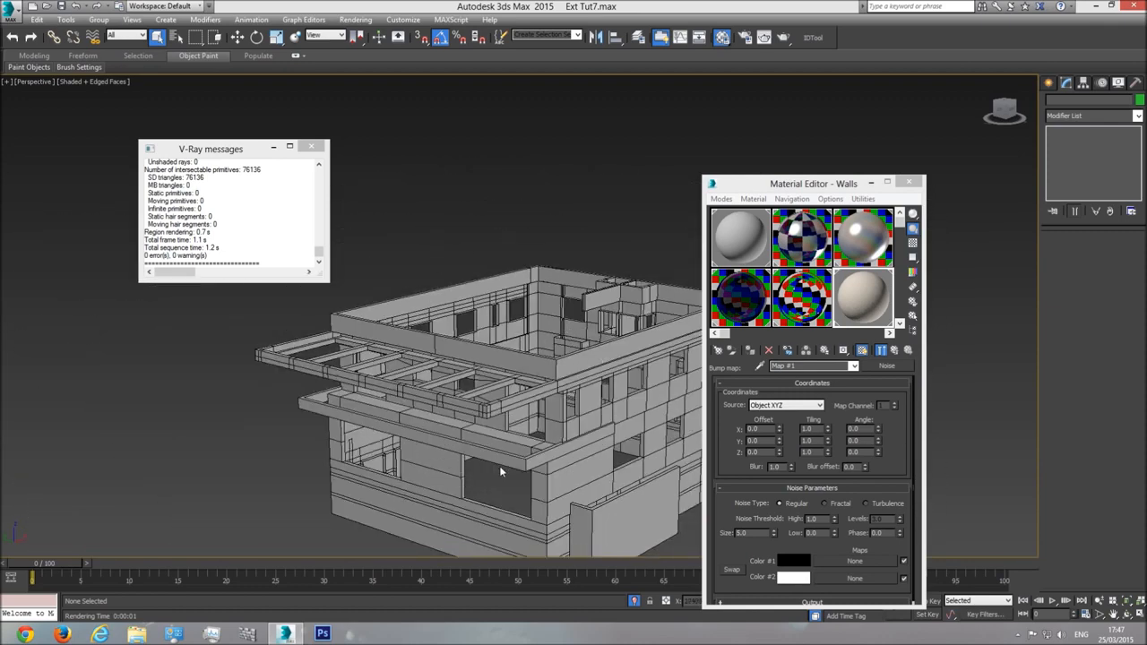
pyautogui.scroll(-3, 531, 411)
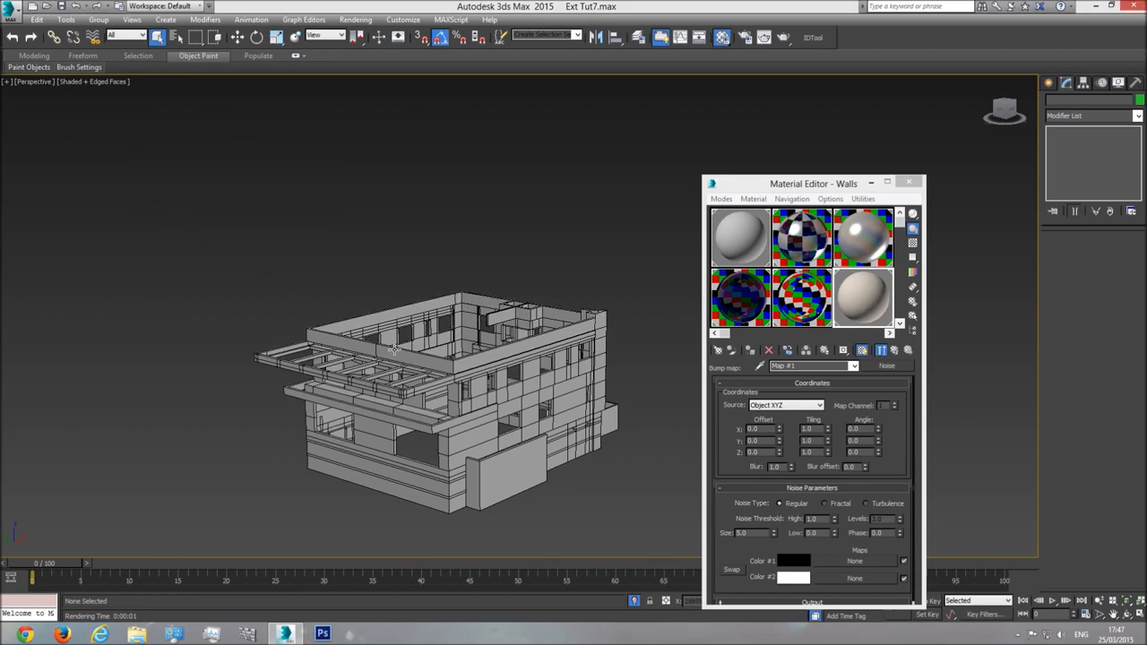
pyautogui.scroll(5, 513, 358)
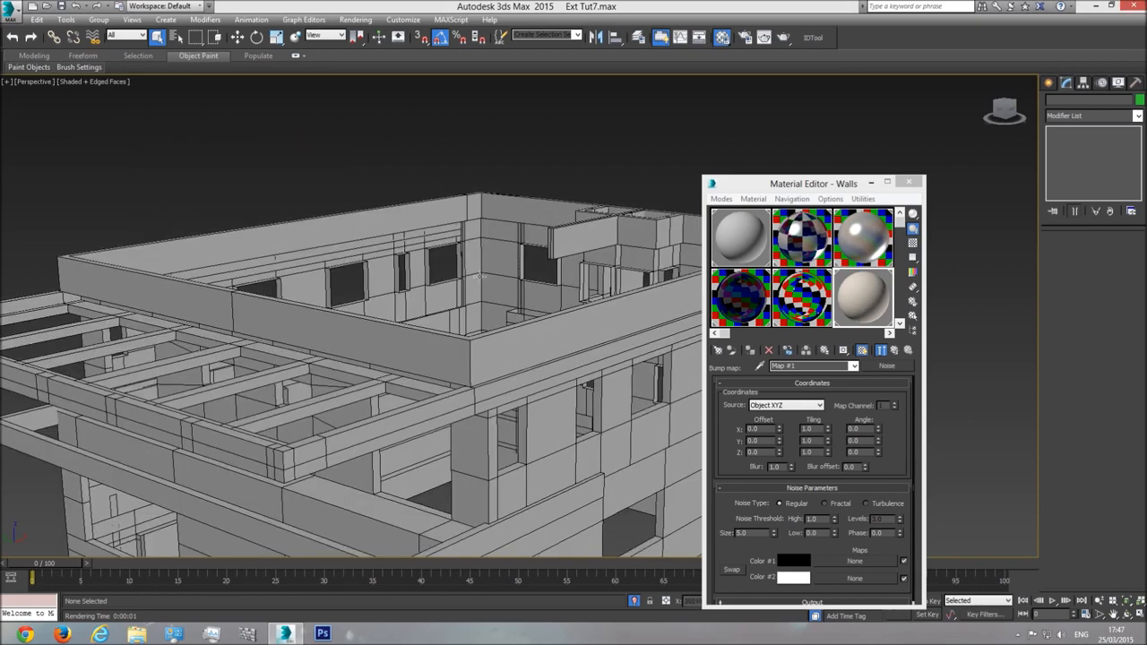
pyautogui.scroll(-5, 555, 394)
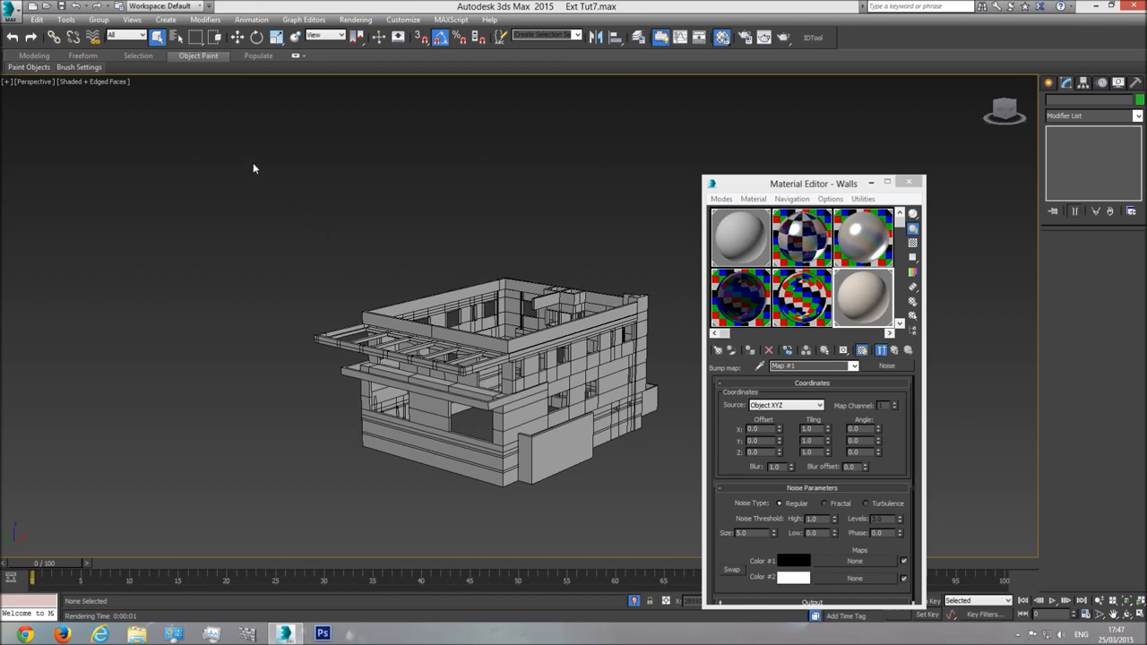
pyautogui.moveTo(405, 330); pyautogui.dragTo(637, 437)
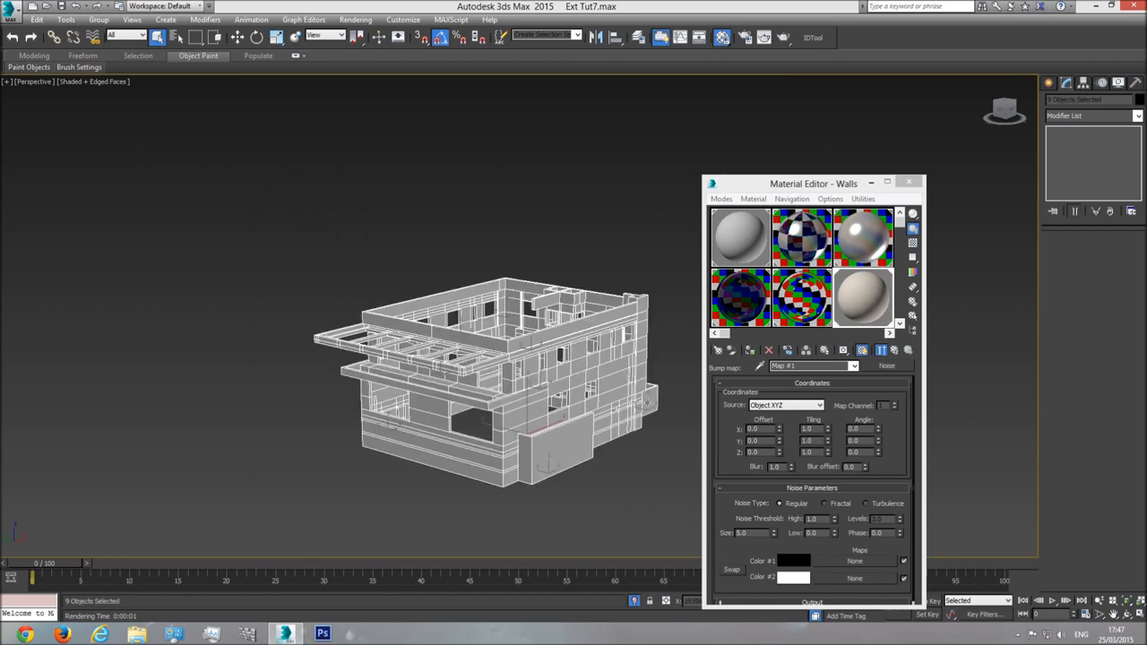
pyautogui.click(1138, 115)
pyautogui.moveTo(1137, 181); pyautogui.dragTo(1134, 479)
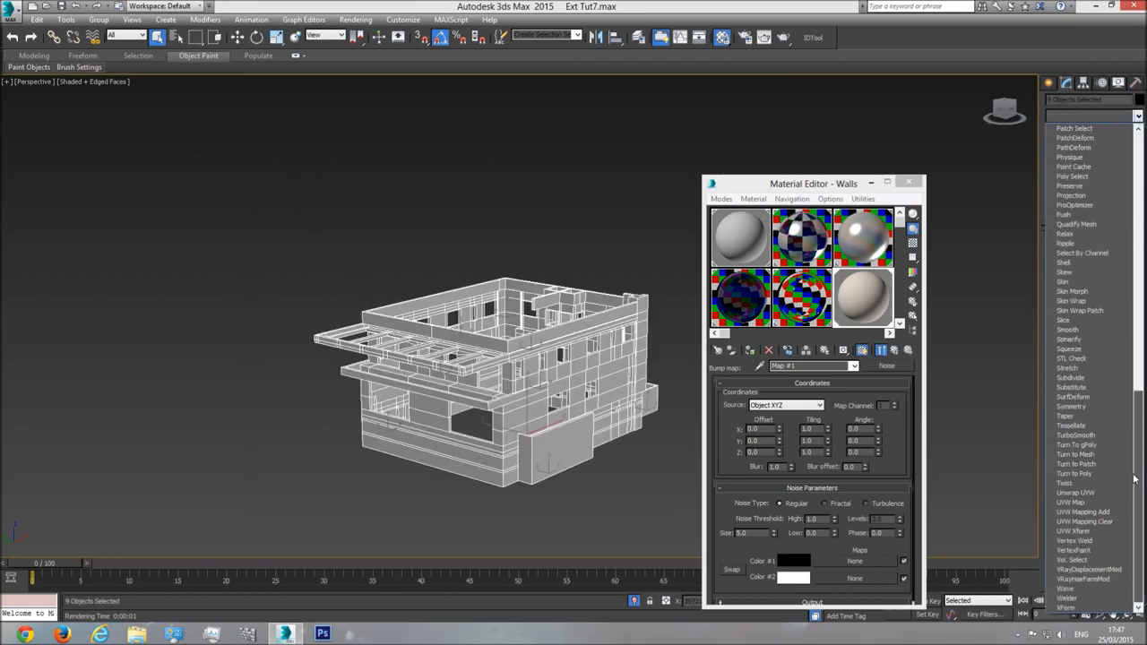
pyautogui.click(1072, 504)
# Set the walls' UVW Map projection to Box mapping
pyautogui.scroll(5, 457, 366)
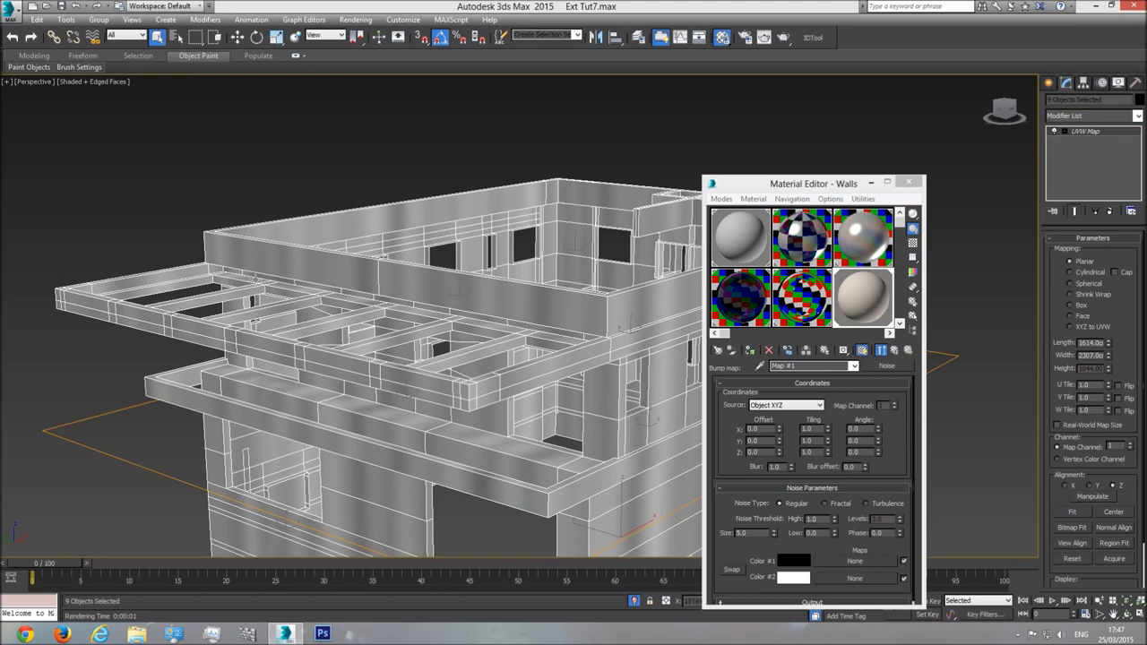
pyautogui.moveTo(472, 396); pyautogui.dragTo(395, 306, button='middle')
pyautogui.scroll(-2, 396, 307)
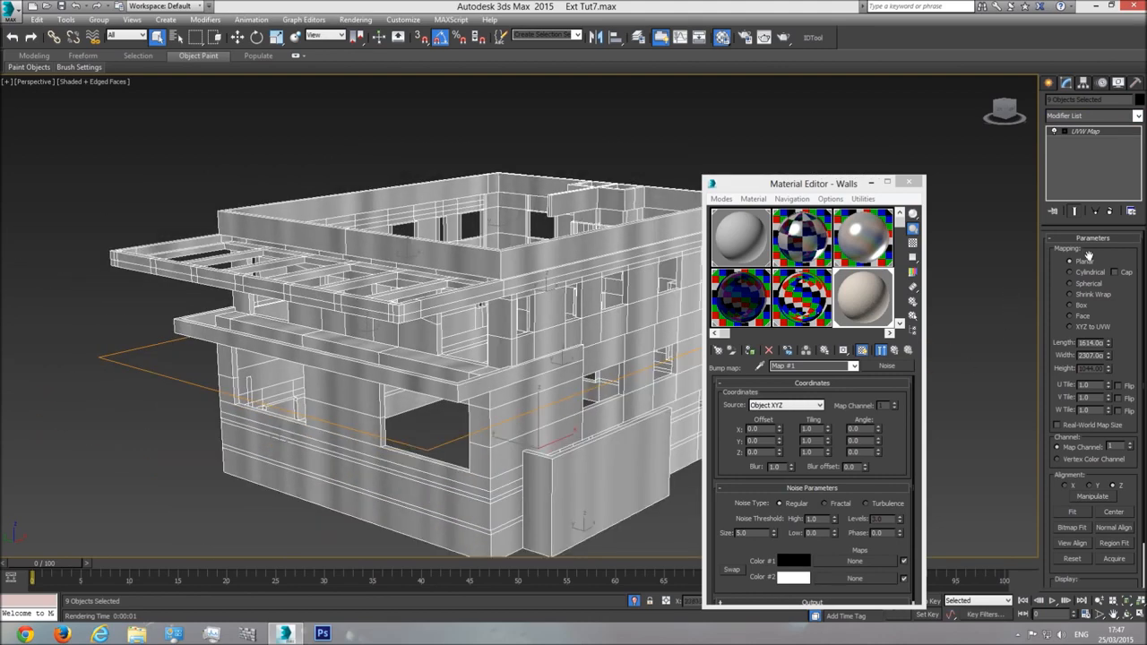
pyautogui.click(1079, 304)
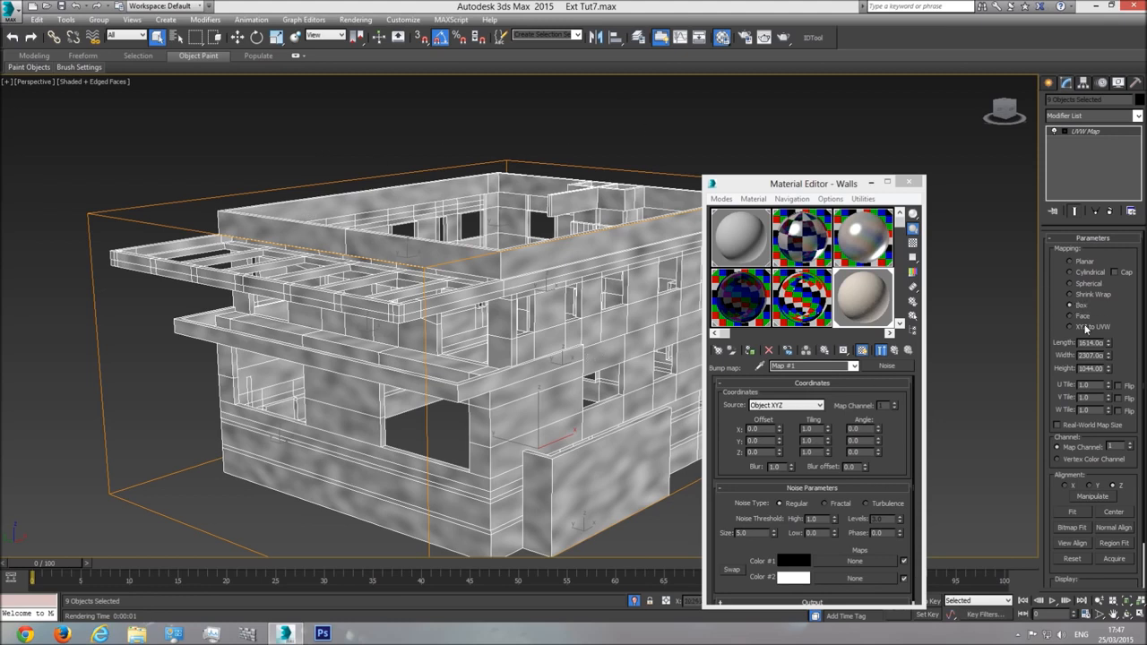
# Set the UVW Map box's length, width and height to 100 cm each
pyautogui.scroll(5, 572, 378)
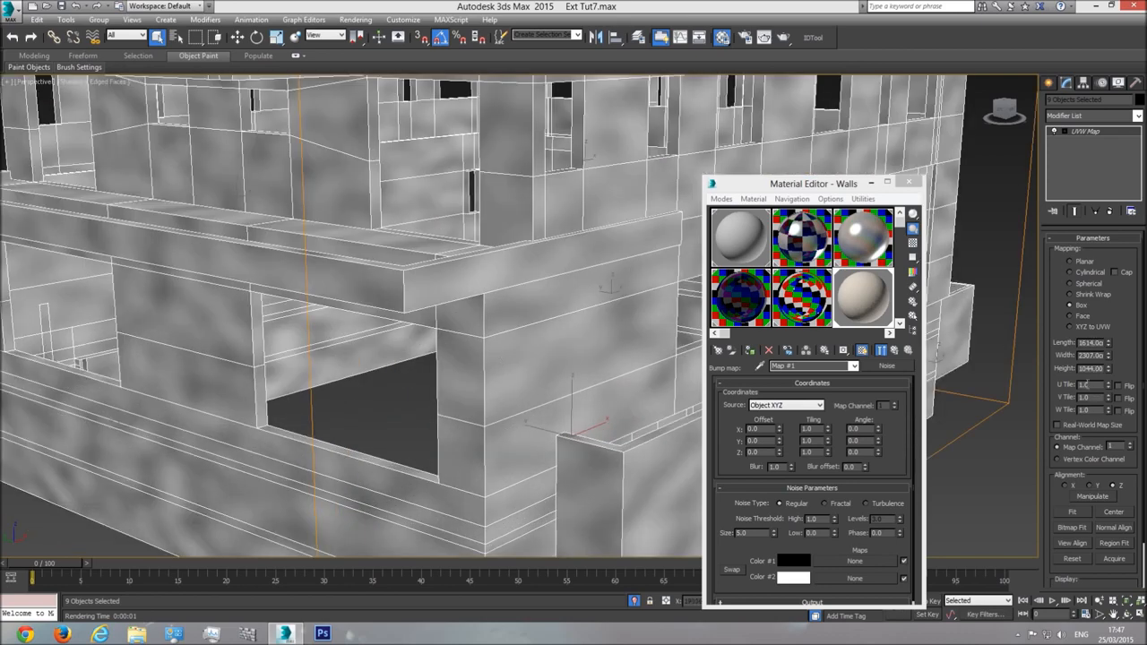
pyautogui.doubleClick(1090, 343)
pyautogui.write('100')
pyautogui.press('Tab')
pyautogui.write('100')
pyautogui.press('Tab')
pyautogui.write('100')
pyautogui.press('Return')
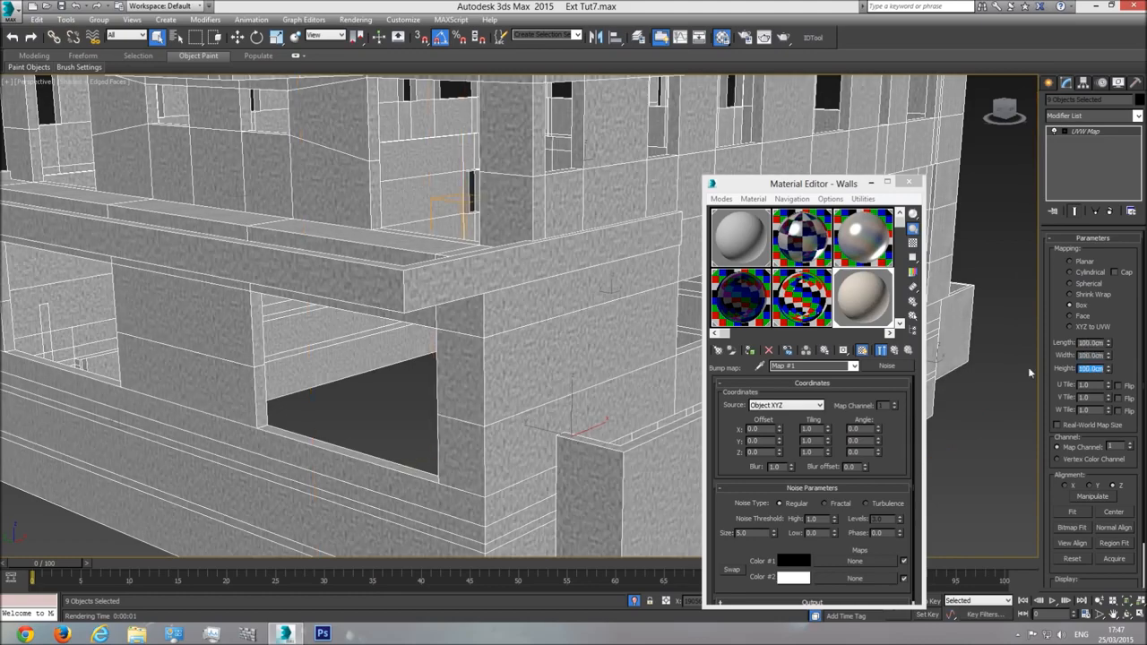
# Set the UVW Map box's length, width and height to 25 cm each for a finer noise pattern
pyautogui.scroll(8, 527, 267)
pyautogui.scroll(-5, 527, 266)
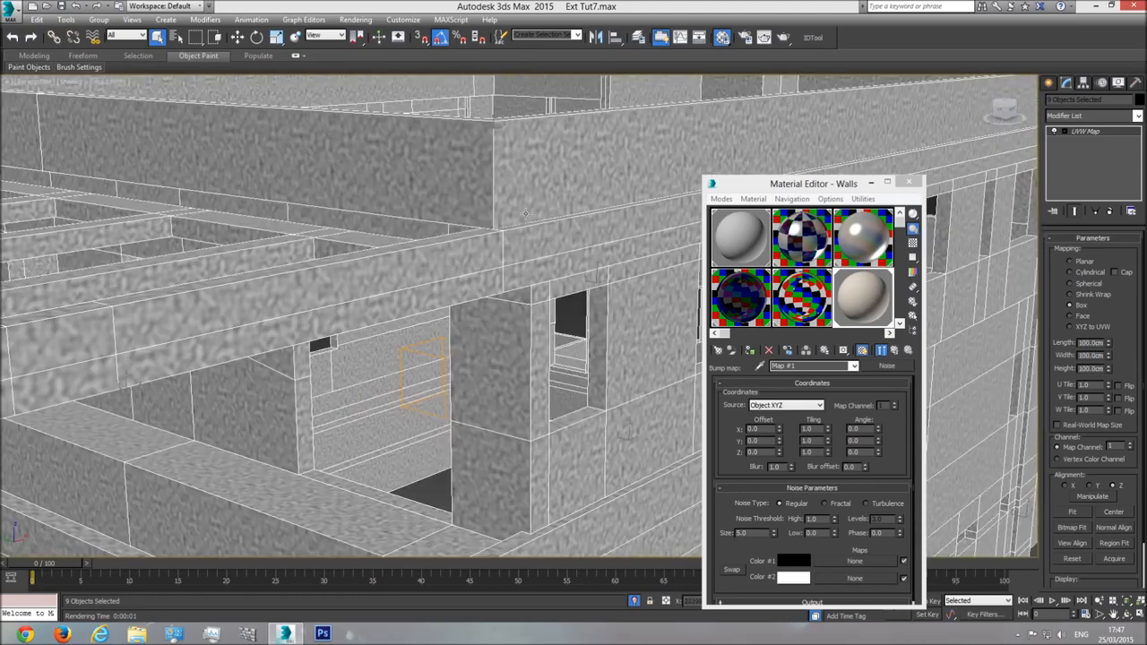
pyautogui.moveTo(548, 190); pyautogui.dragTo(511, 244, button='middle')
pyautogui.scroll(4, 515, 240)
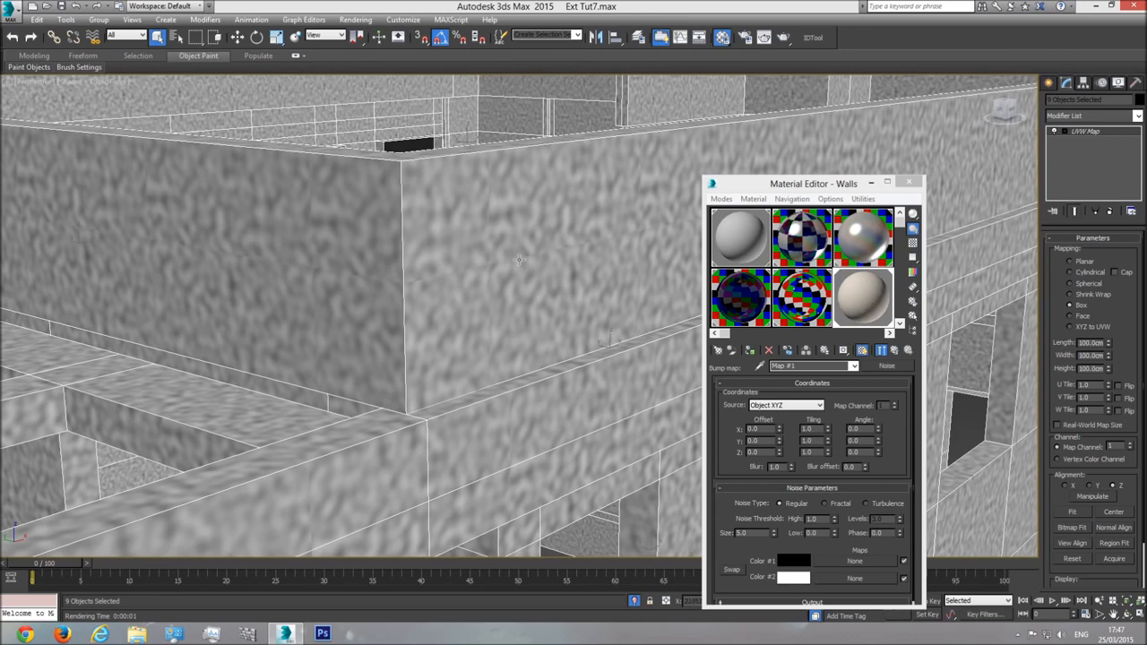
pyautogui.doubleClick(1095, 343)
pyautogui.write('25')
pyautogui.press('Return')
pyautogui.doubleClick(1095, 355)
pyautogui.write('25')
pyautogui.press('Return')
pyautogui.doubleClick(1095, 367)
pyautogui.write('25')
pyautogui.press('Return')
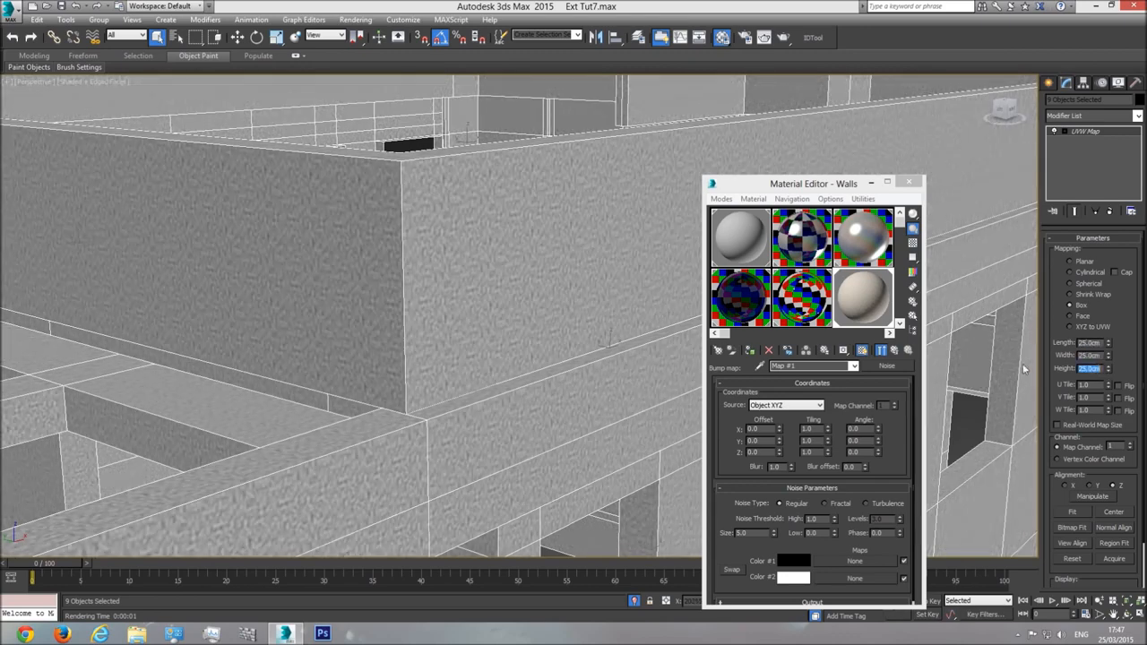
# Return to the Walls material's top level and test-render the upper wall corner to check the noise bump
pyautogui.moveTo(562, 318); pyautogui.dragTo(563, 350, button='middle')
pyautogui.scroll(3, 562, 349)
pyautogui.scroll(-3, 549, 346)
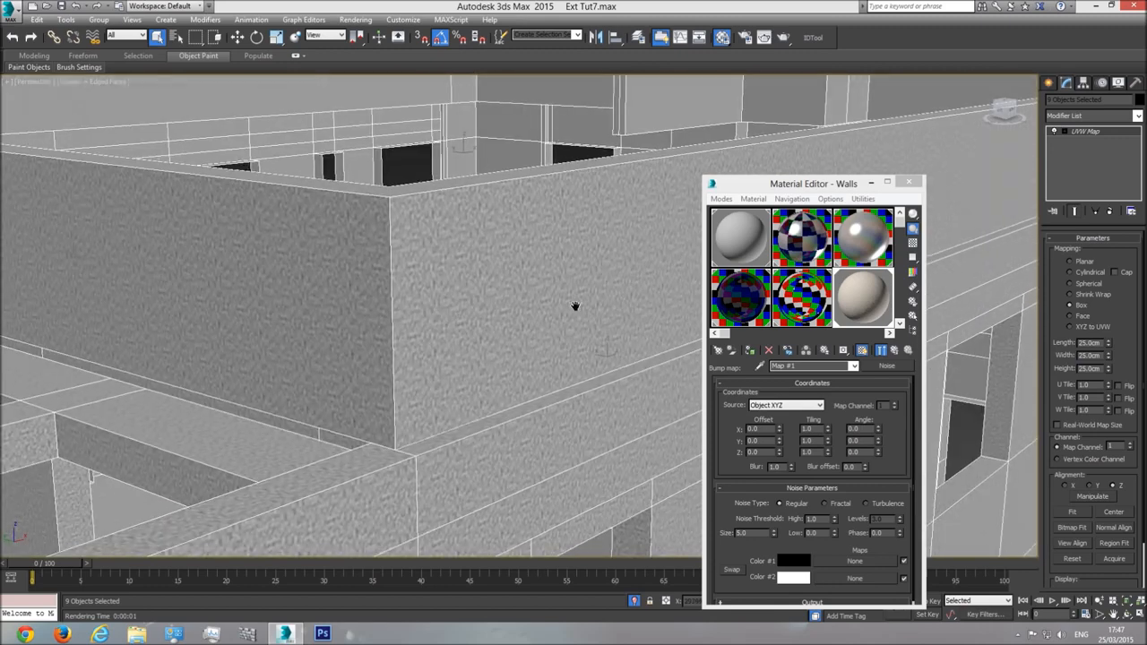
pyautogui.click(822, 367)
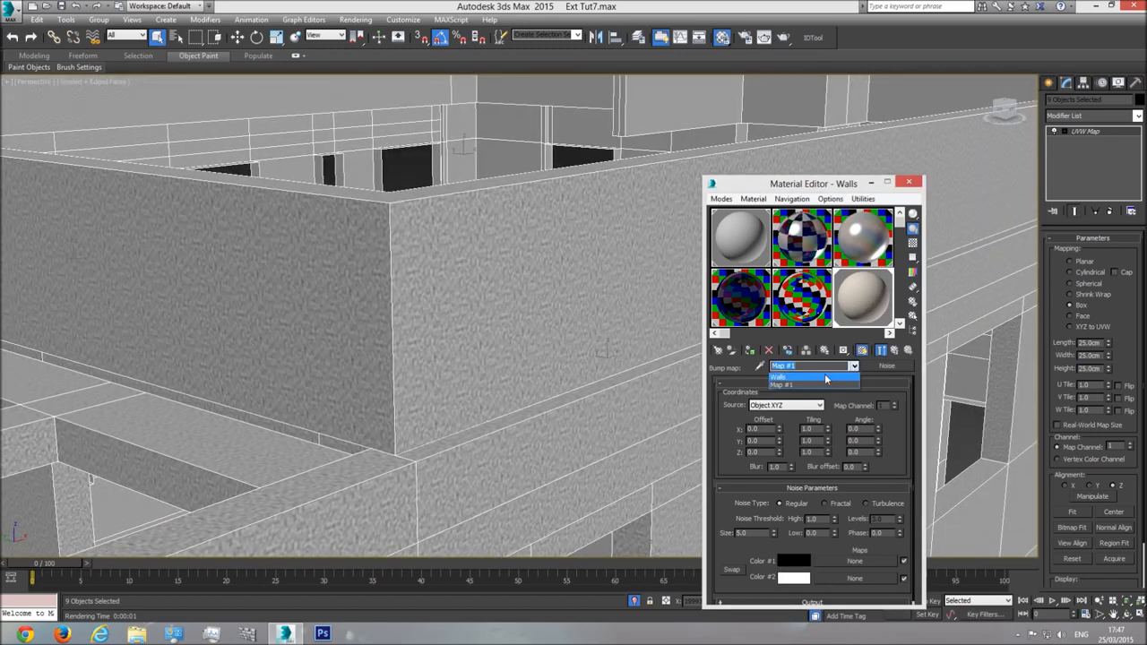
pyautogui.click(824, 376)
pyautogui.click(908, 182)
pyautogui.moveTo(574, 274); pyautogui.dragTo(597, 281, button='middle')
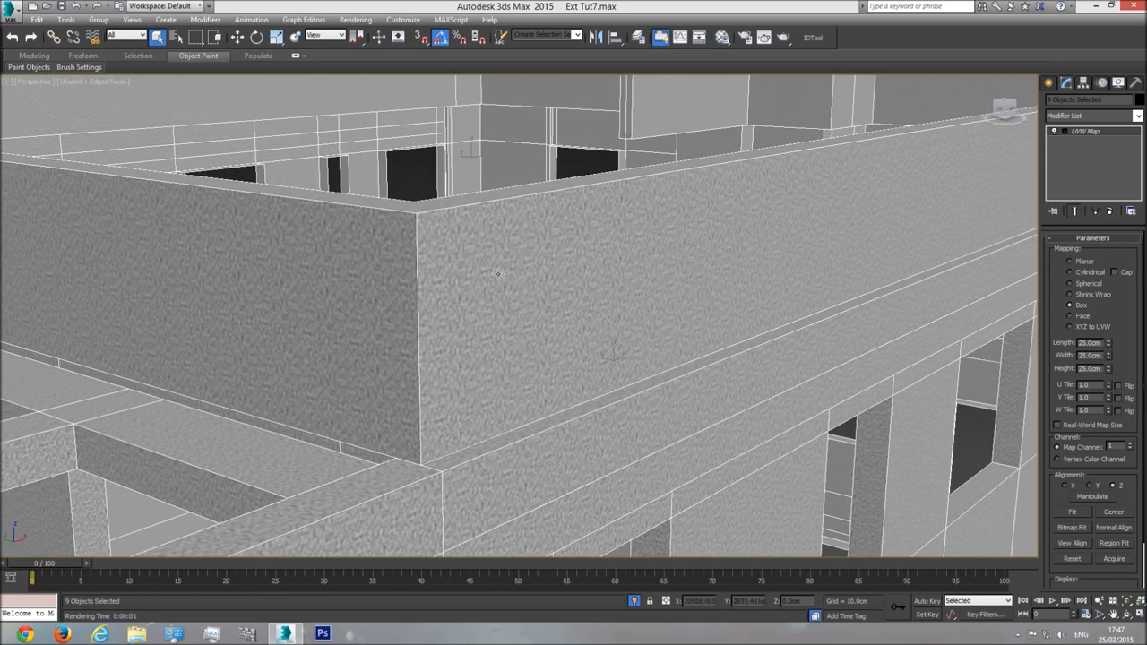
pyautogui.hotkey('shift', 'q')
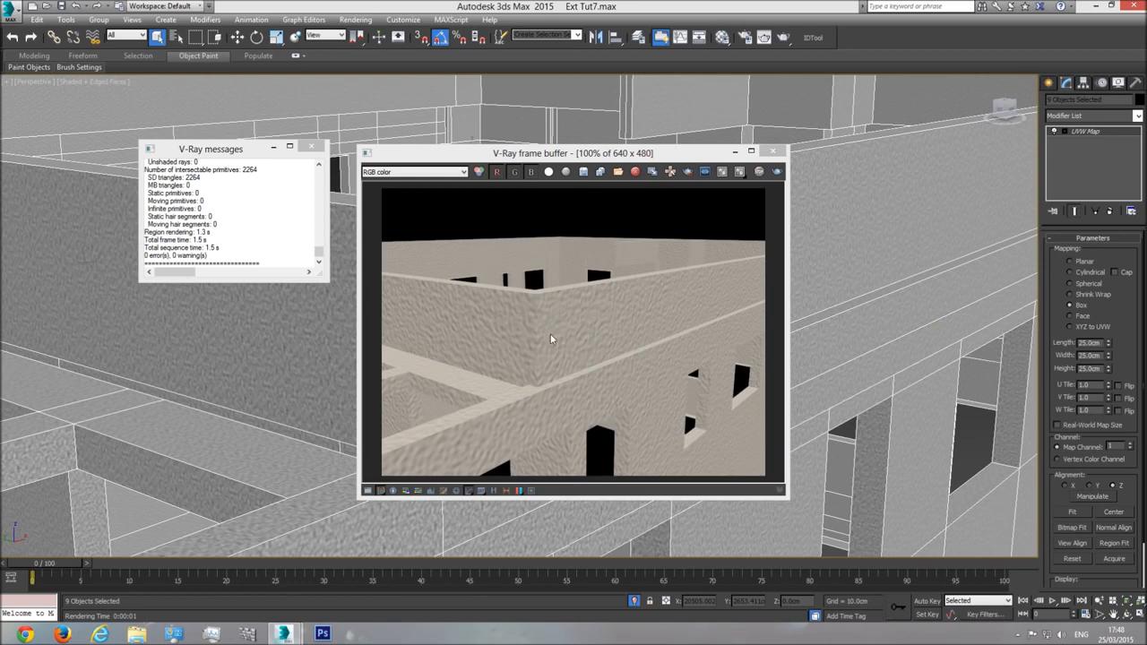
pyautogui.click(776, 151)
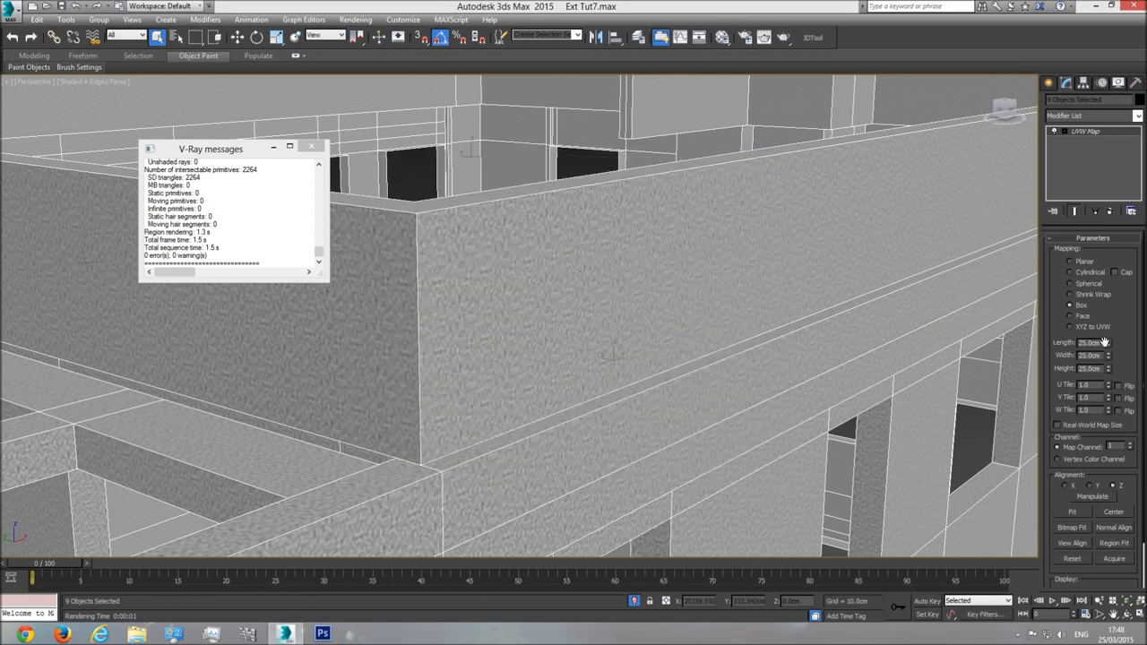
# Reopen the Walls material's Noise bump map and set its noise size to 1.0
pyautogui.click(722, 37)
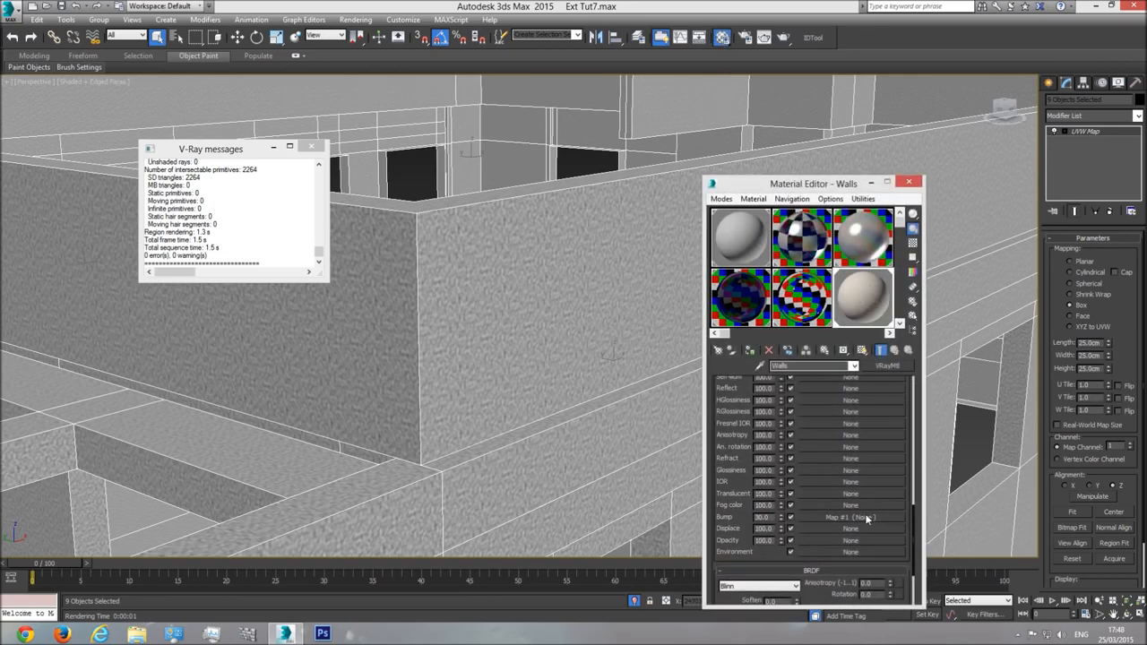
pyautogui.click(856, 517)
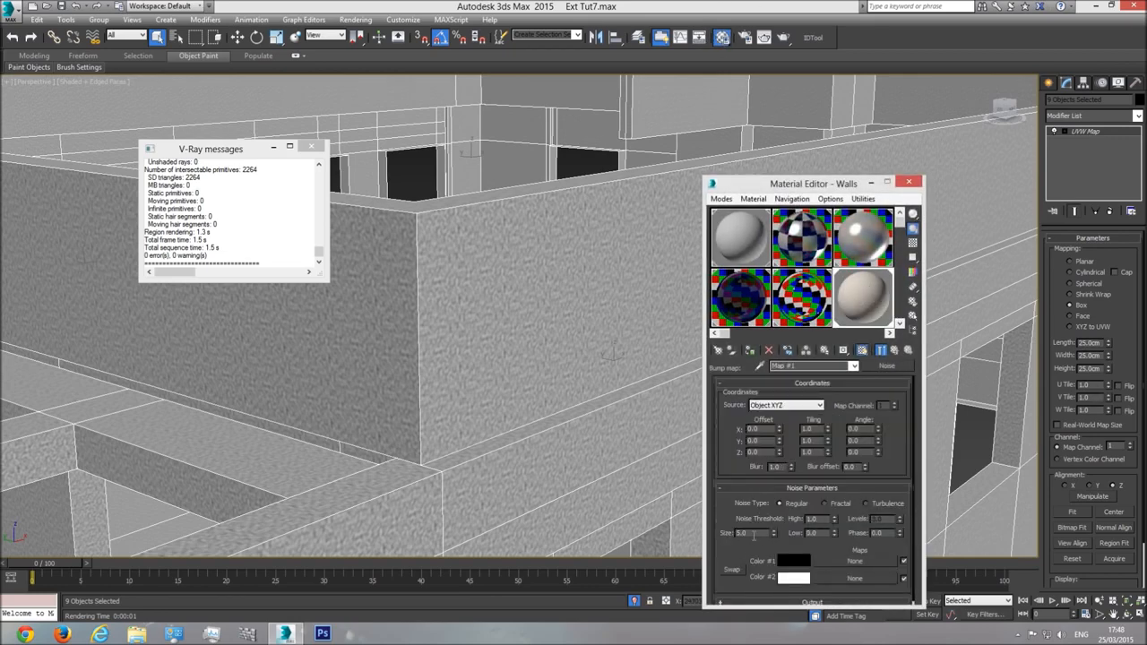
pyautogui.write('1')
pyautogui.press('Return')
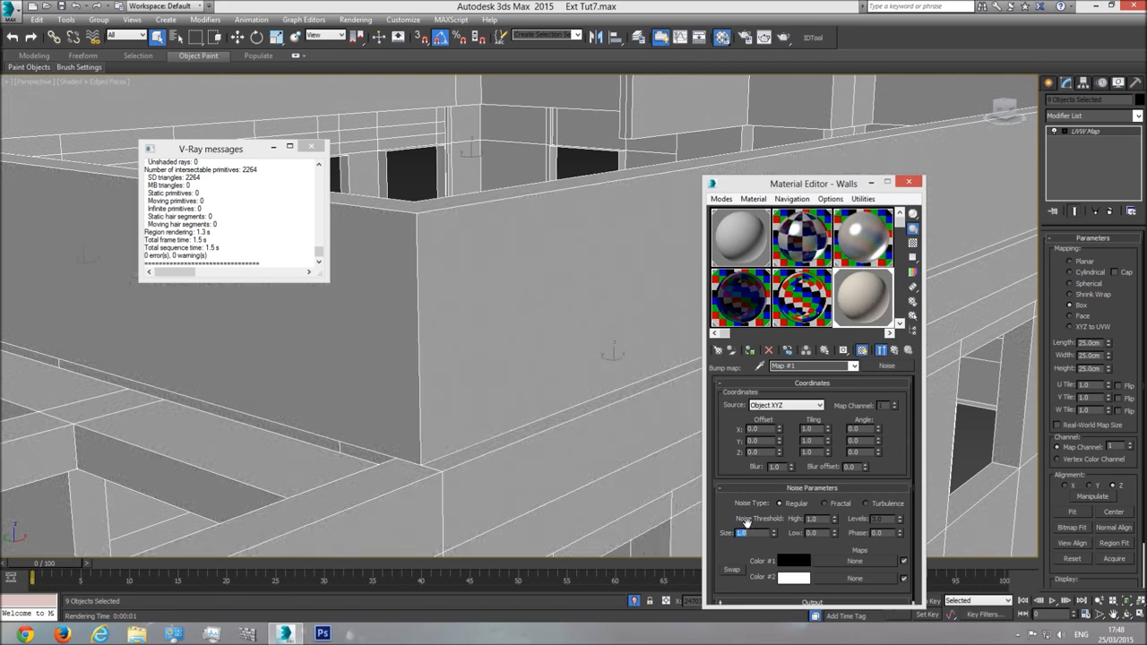
# Test-render the finer noise bump on the walls, then render it again from closer to the corner
pyautogui.click(783, 39)
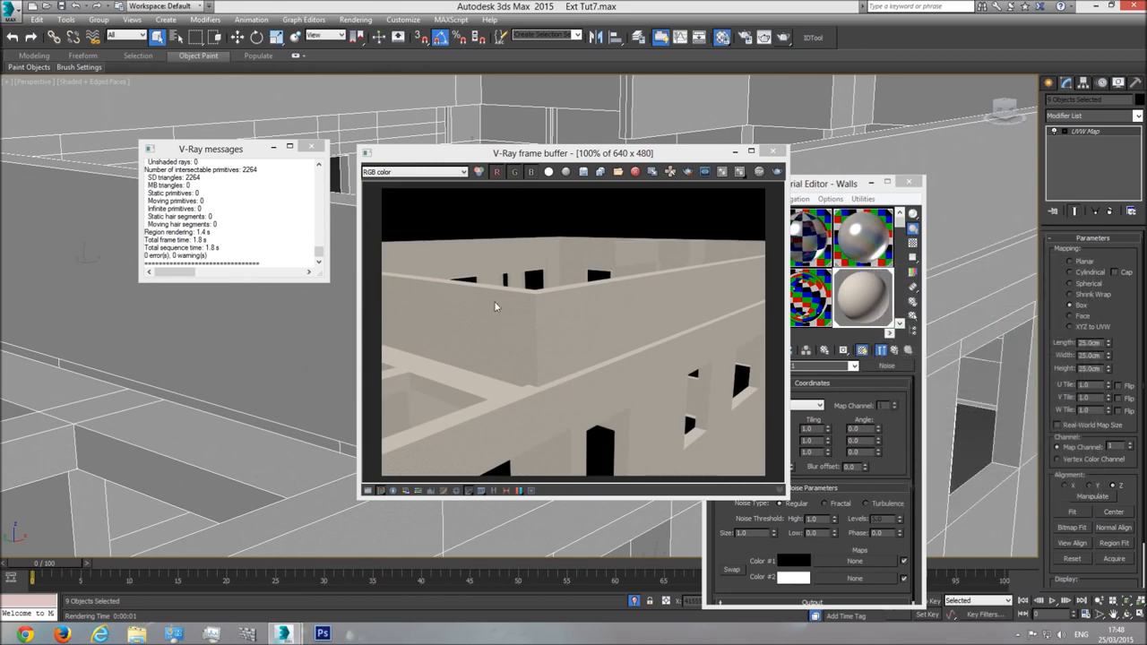
pyautogui.click(772, 150)
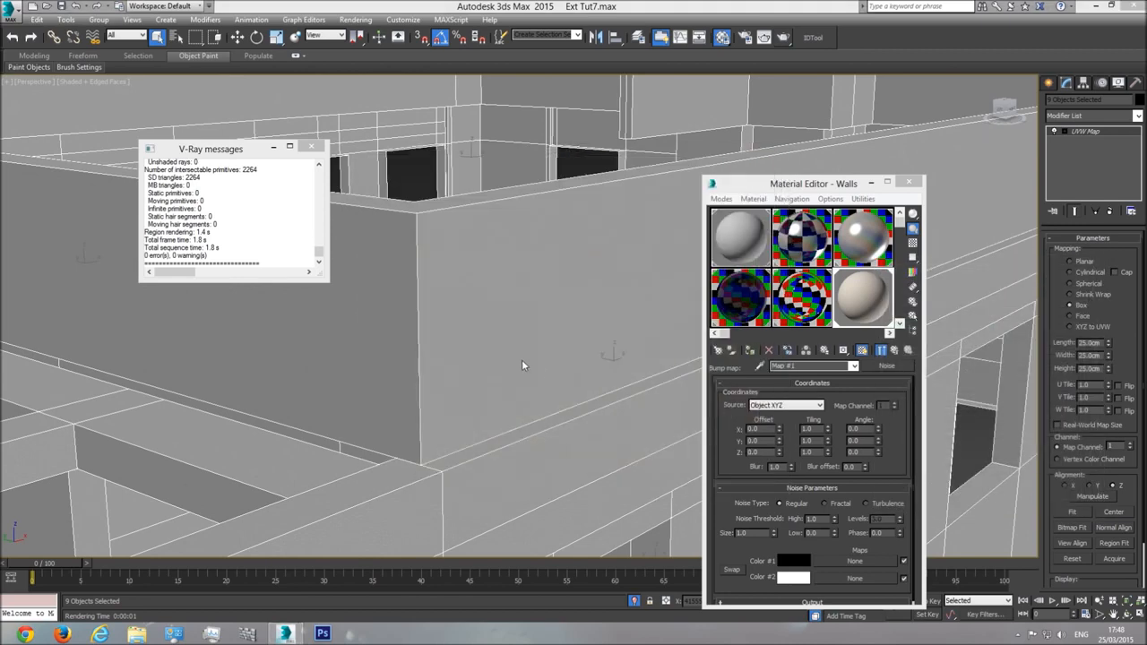
pyautogui.click(1098, 600)
pyautogui.moveTo(520, 361); pyautogui.dragTo(515, 329)
pyautogui.moveTo(515, 329); pyautogui.dragTo(588, 435, button='middle')
pyautogui.moveTo(489, 324); pyautogui.dragTo(473, 279)
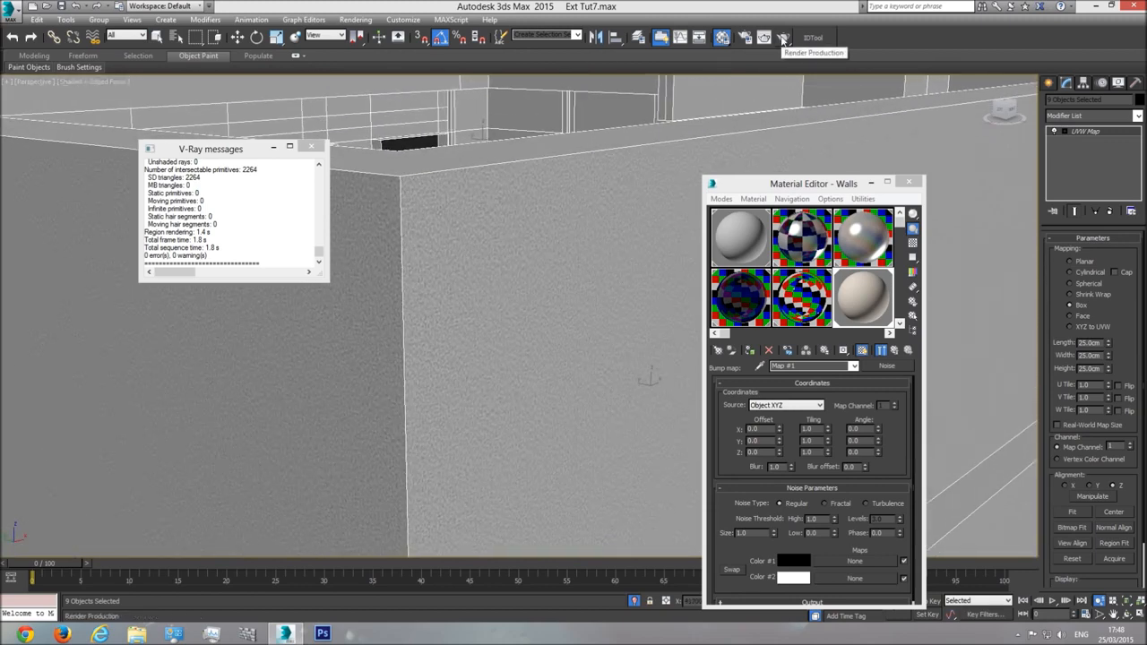
pyautogui.click(783, 40)
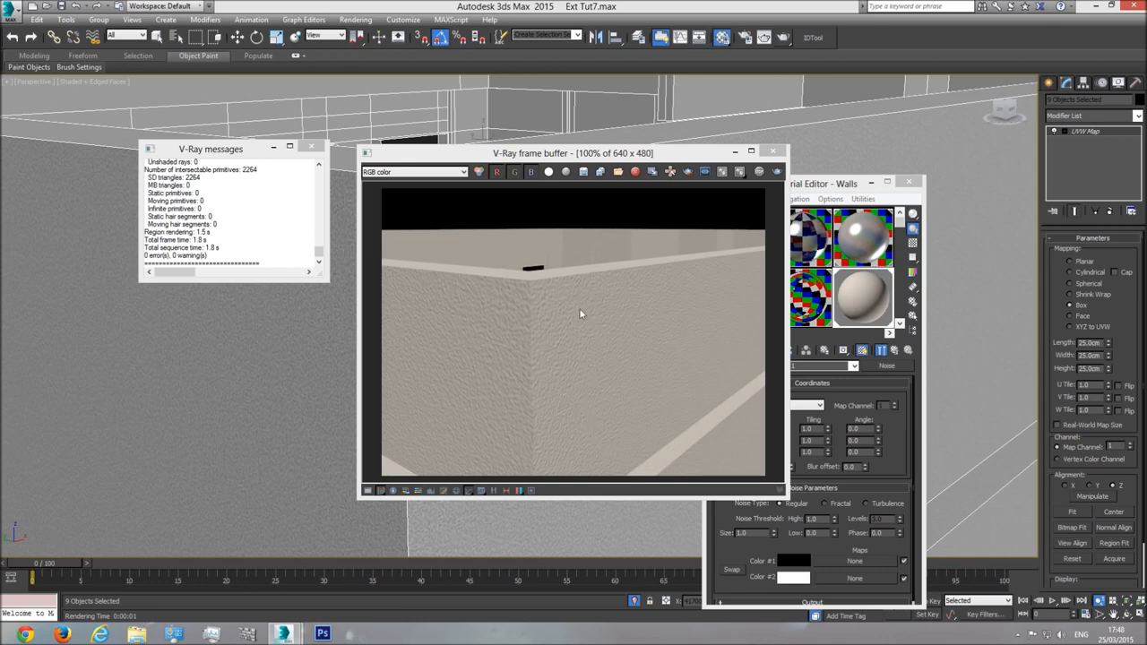
pyautogui.click(772, 153)
# Render the entire isolated wall structure and inspect the wall finish at 200% in the frame buffer
pyautogui.scroll(-3, 542, 291)
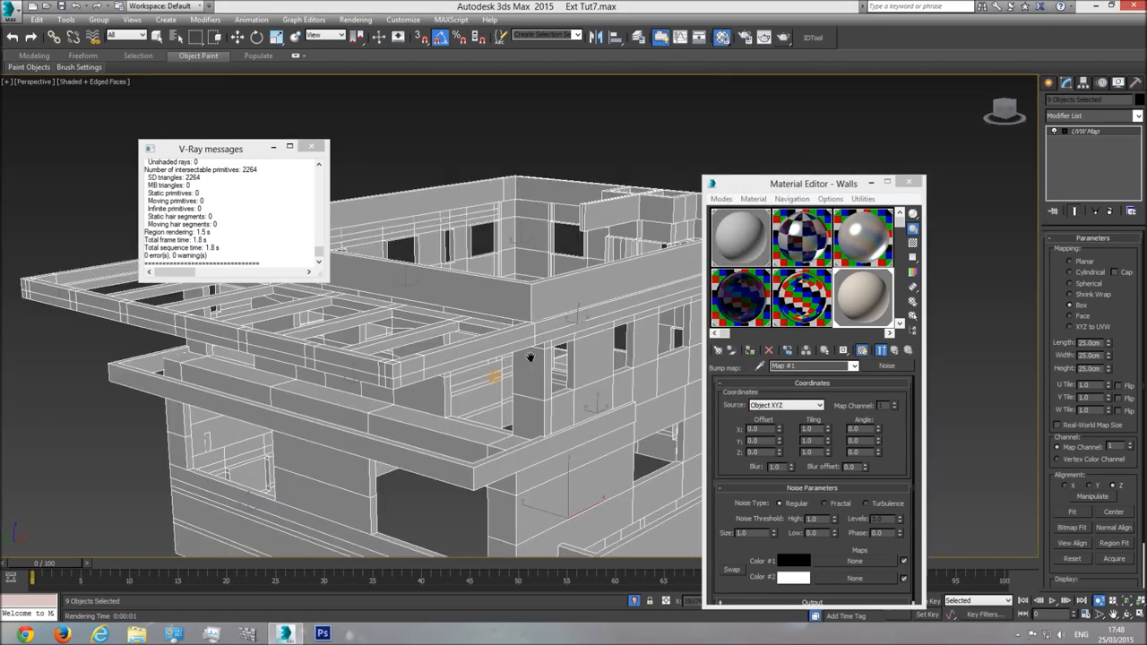
pyautogui.hotkey('shift', 'q')
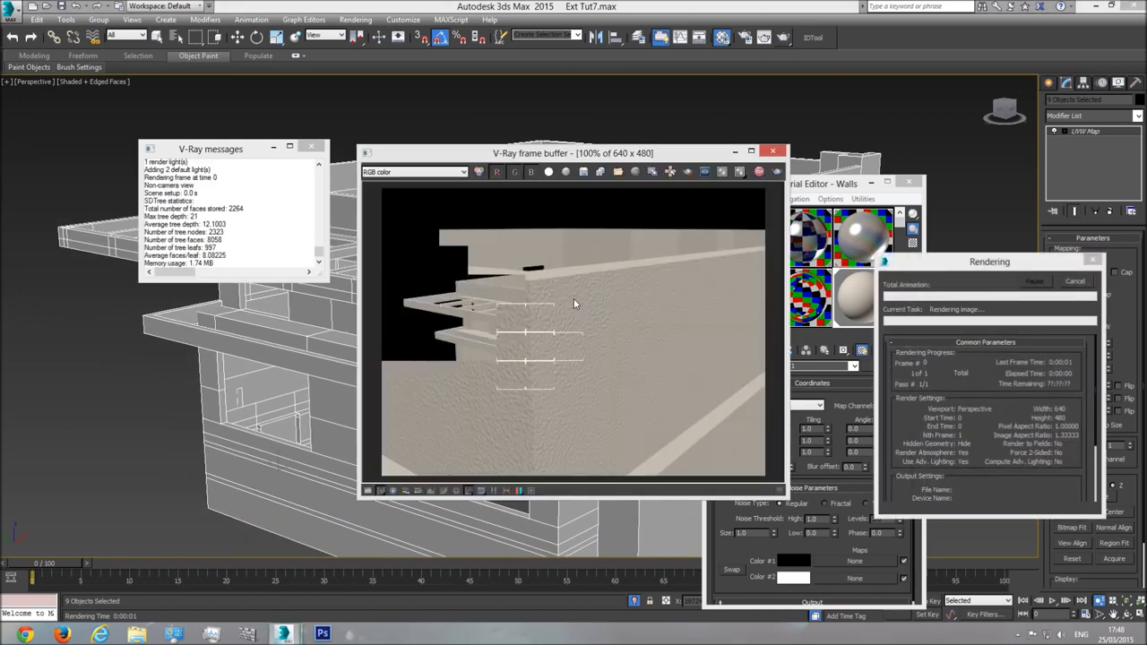
pyautogui.scroll(1, 598, 300)
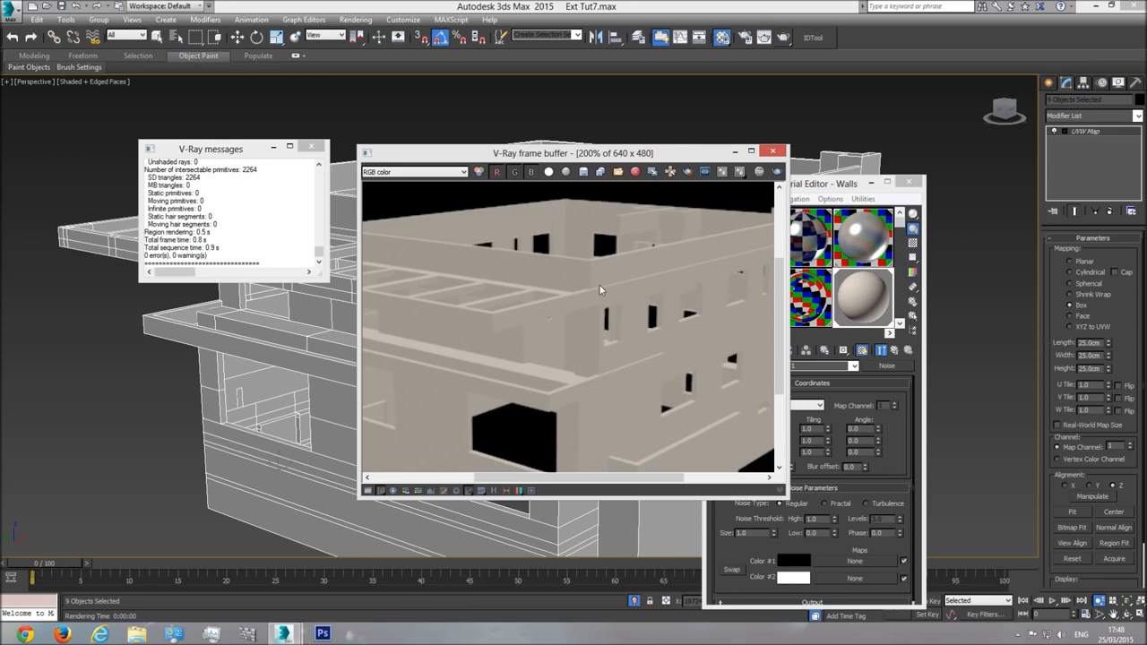
pyautogui.scroll(-1, 634, 322)
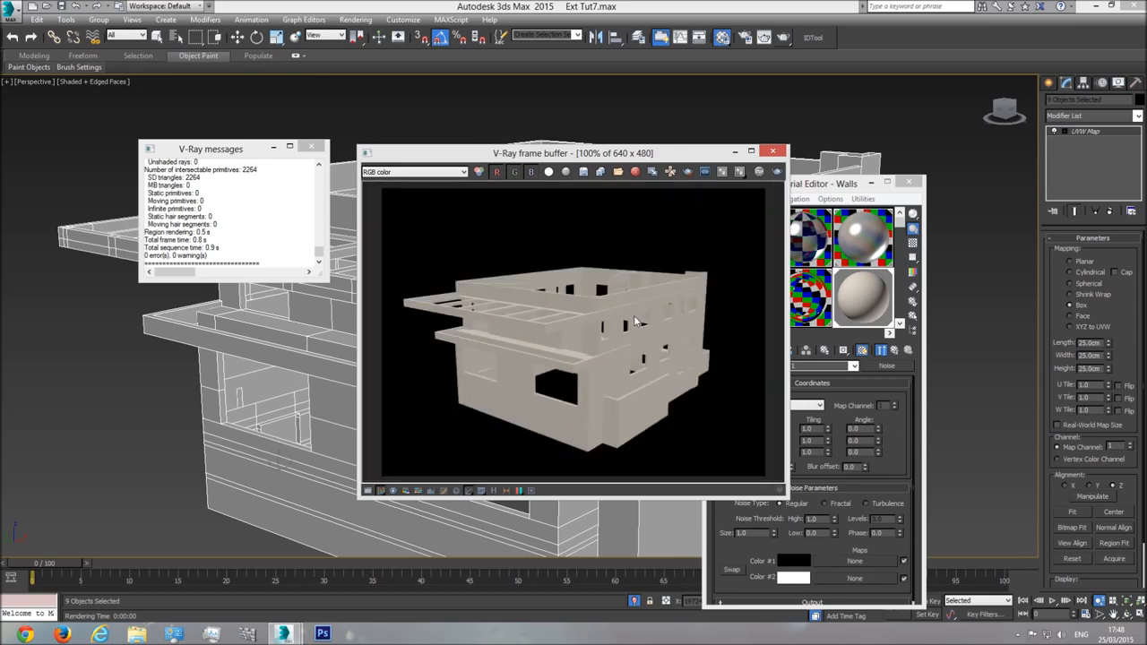
pyautogui.click(772, 151)
pyautogui.click(908, 182)
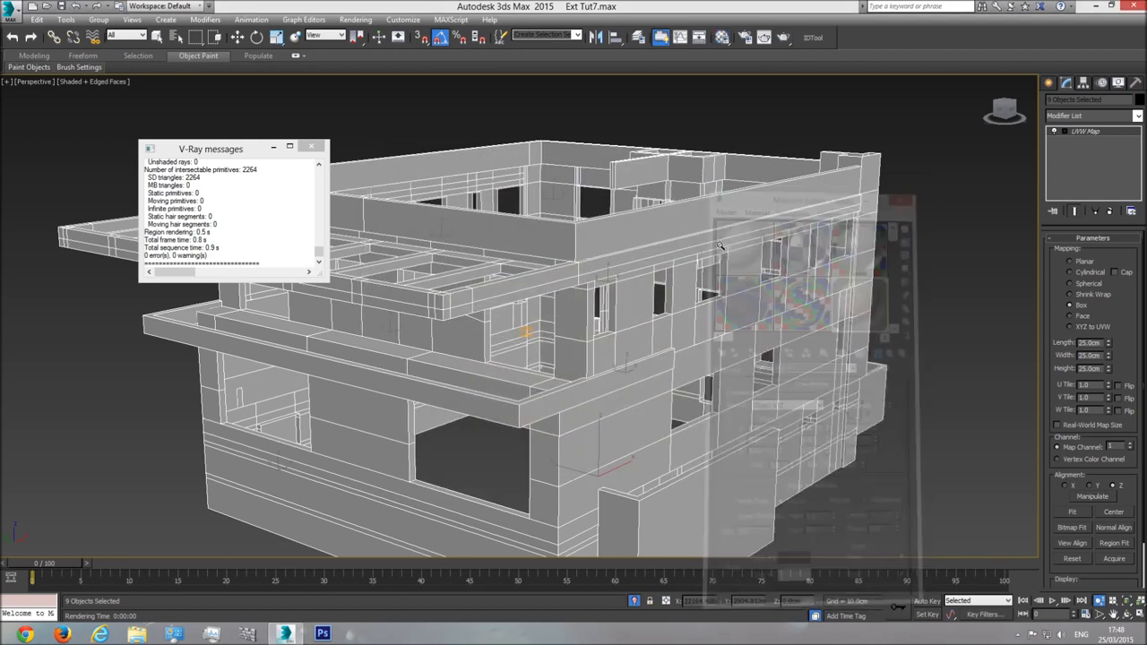
# Exit isolation to bring back the rest of the house, and deselect the wall objects
pyautogui.click(634, 601)
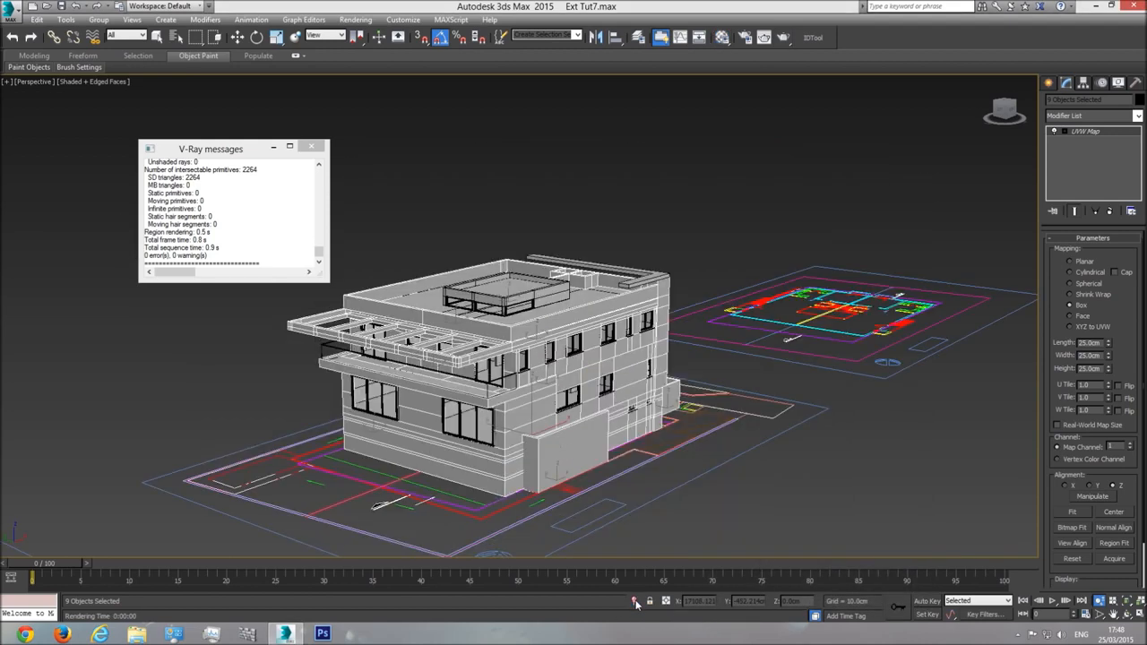
pyautogui.rightClick(583, 189)
pyautogui.click(617, 144)
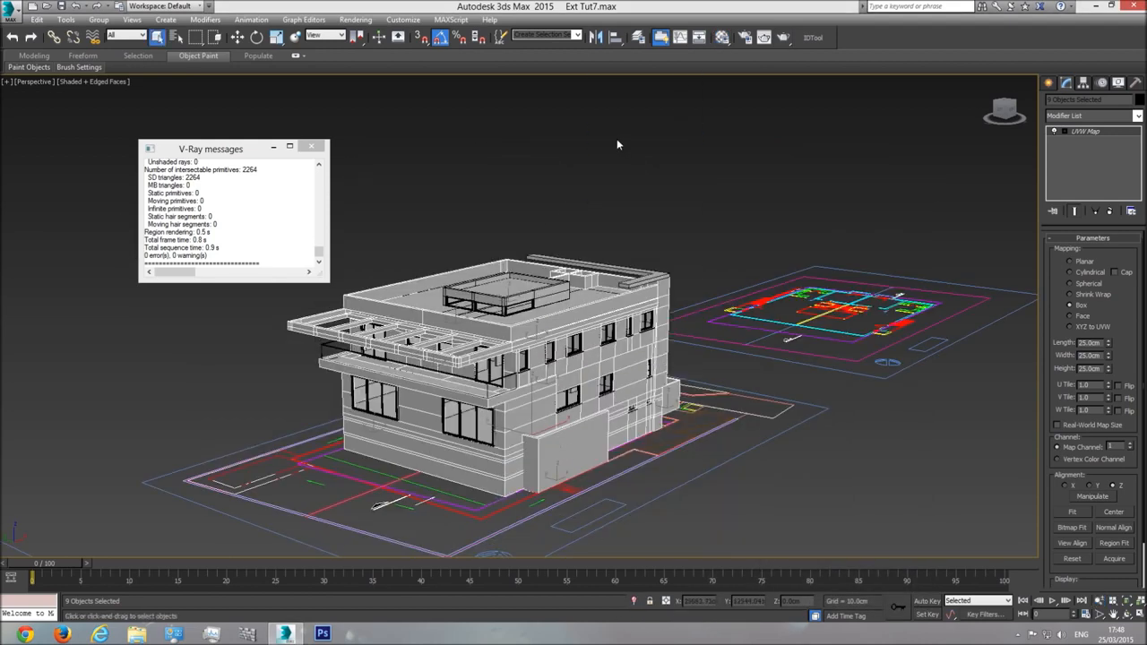
pyautogui.scroll(5, 600, 266)
pyautogui.click(744, 180)
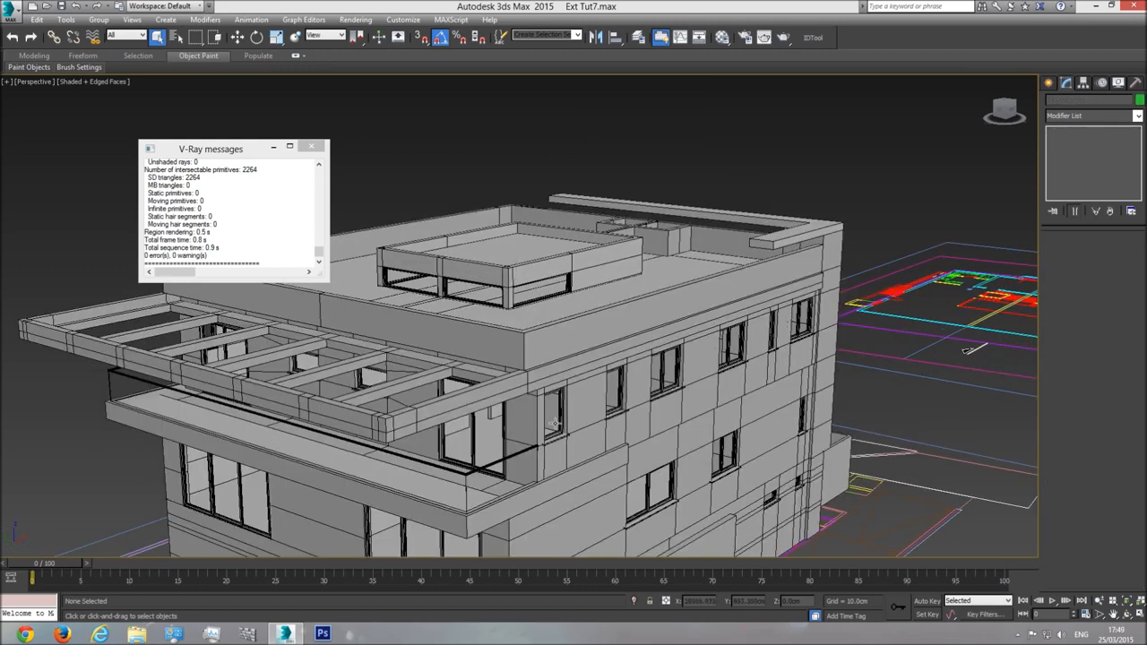
pyautogui.scroll(8, 489, 275)
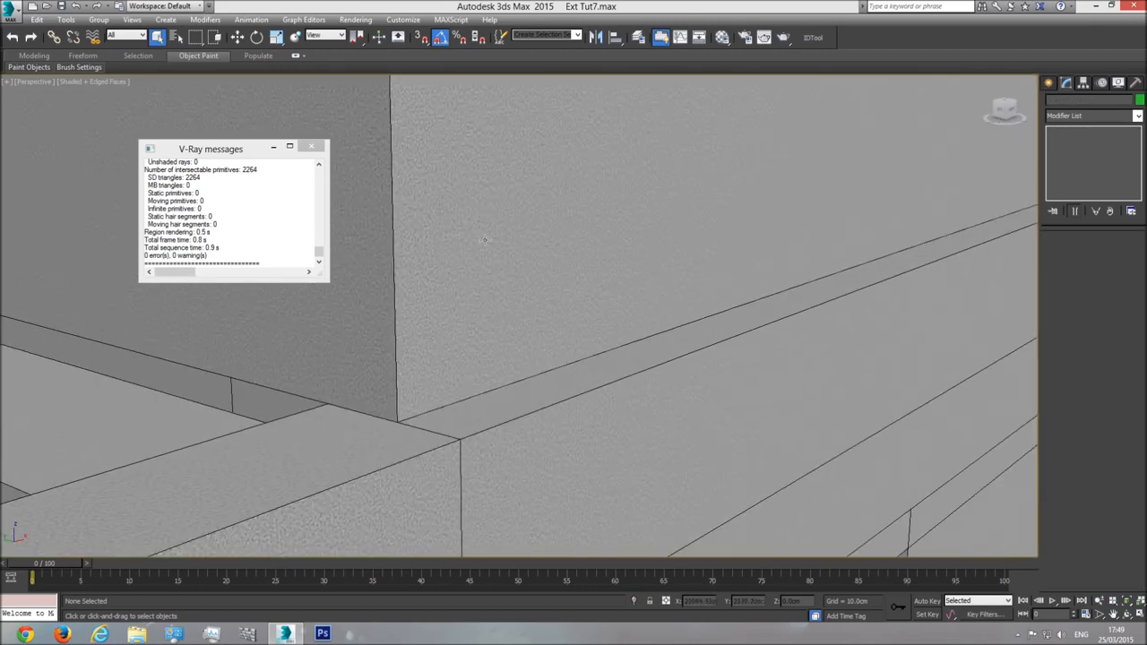
pyautogui.scroll(-10, 528, 372)
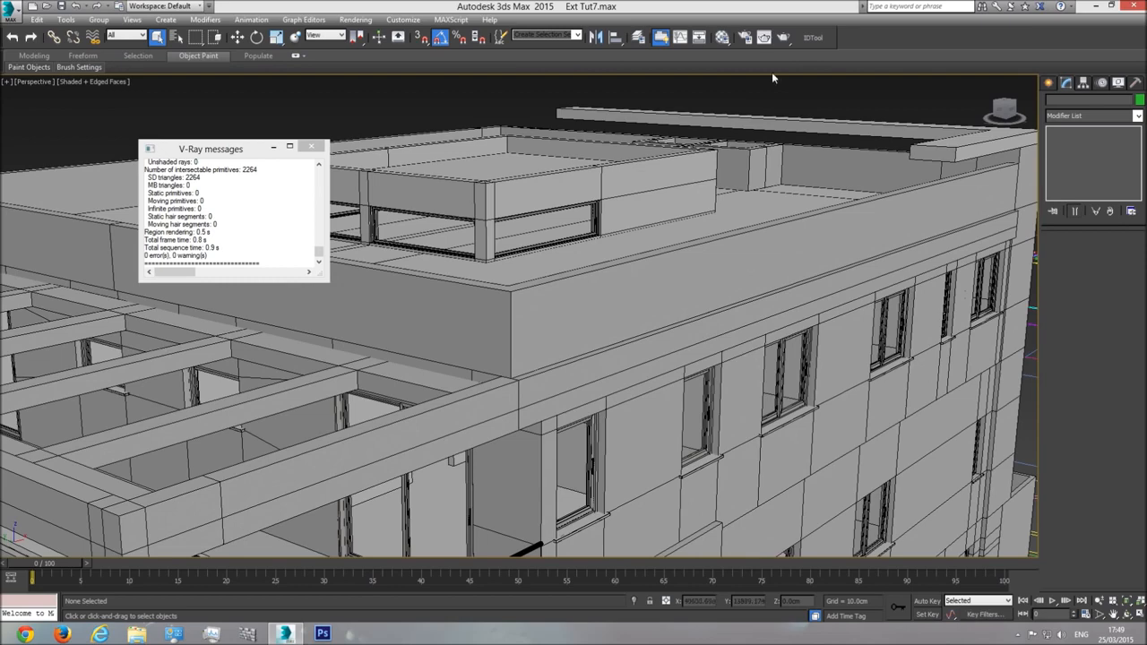
# Show the Walls material's beige shading in the viewport instead of its noise map, and close the material editor and V-Ray messages
pyautogui.click(722, 37)
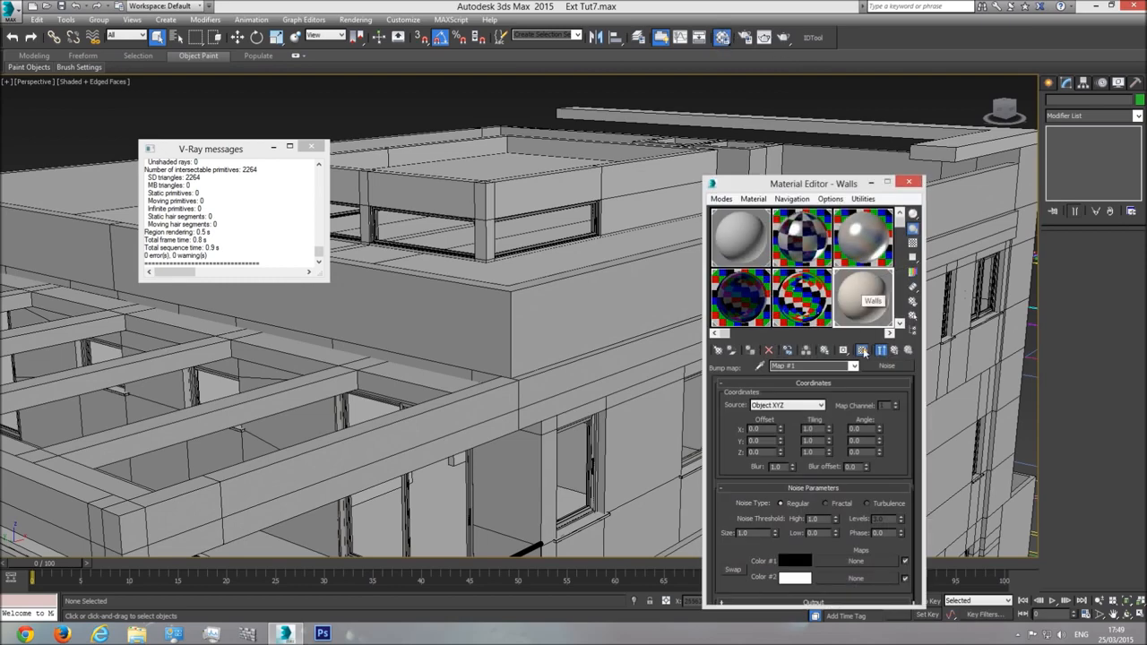
pyautogui.click(854, 366)
pyautogui.click(796, 376)
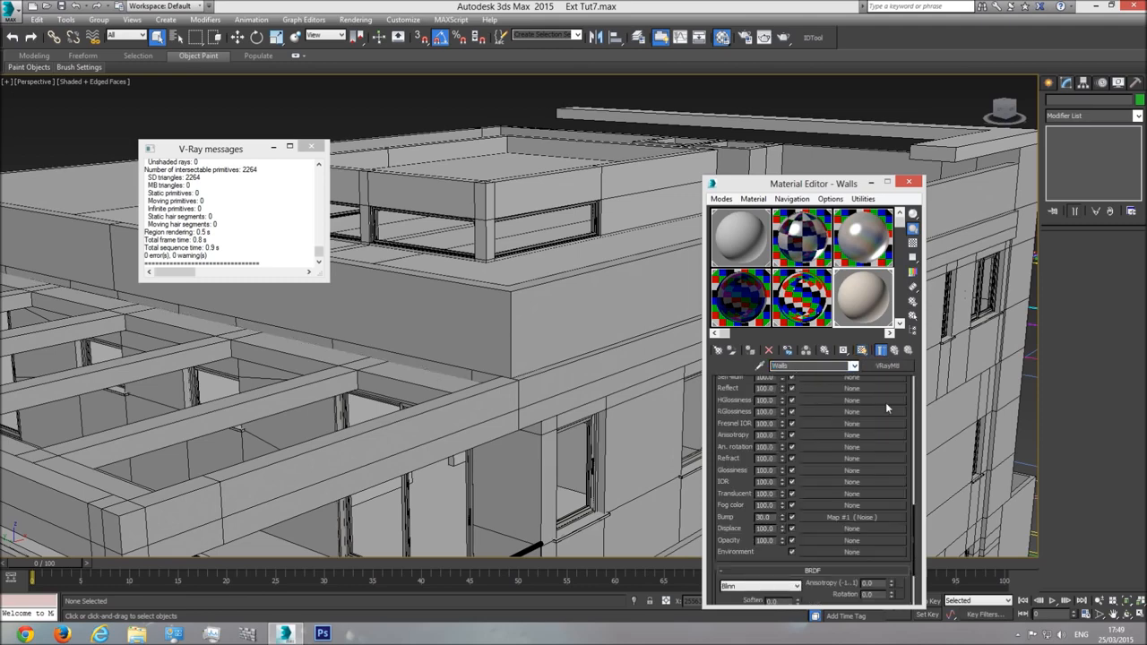
pyautogui.scroll(5, 903, 394)
pyautogui.scroll(5, 904, 400)
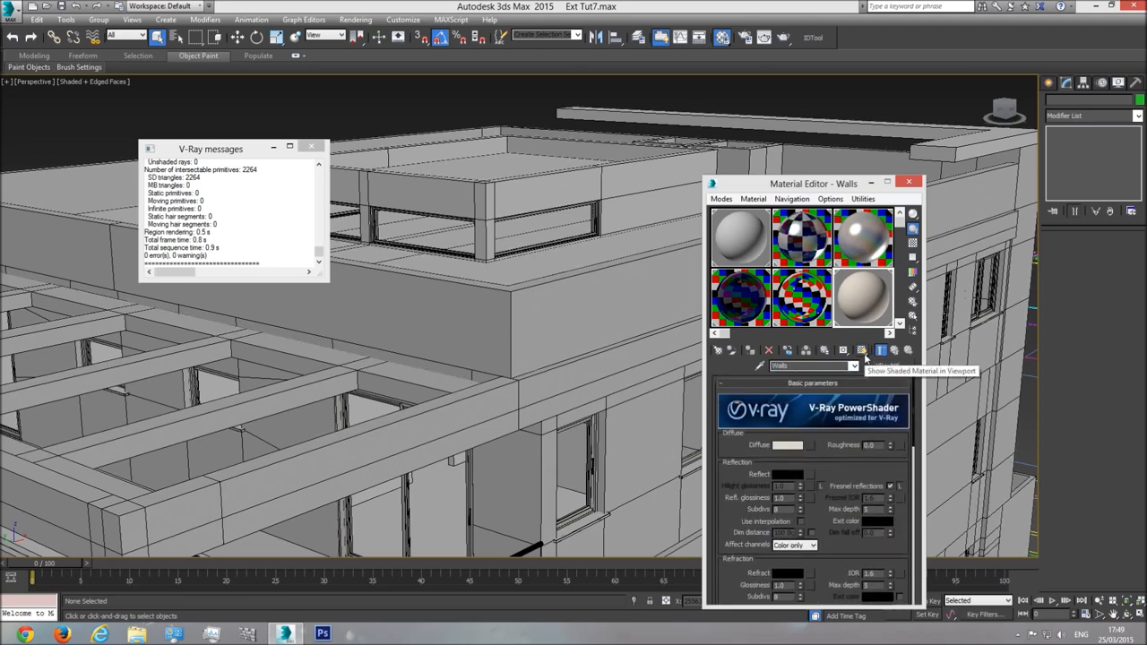
pyautogui.click(863, 353)
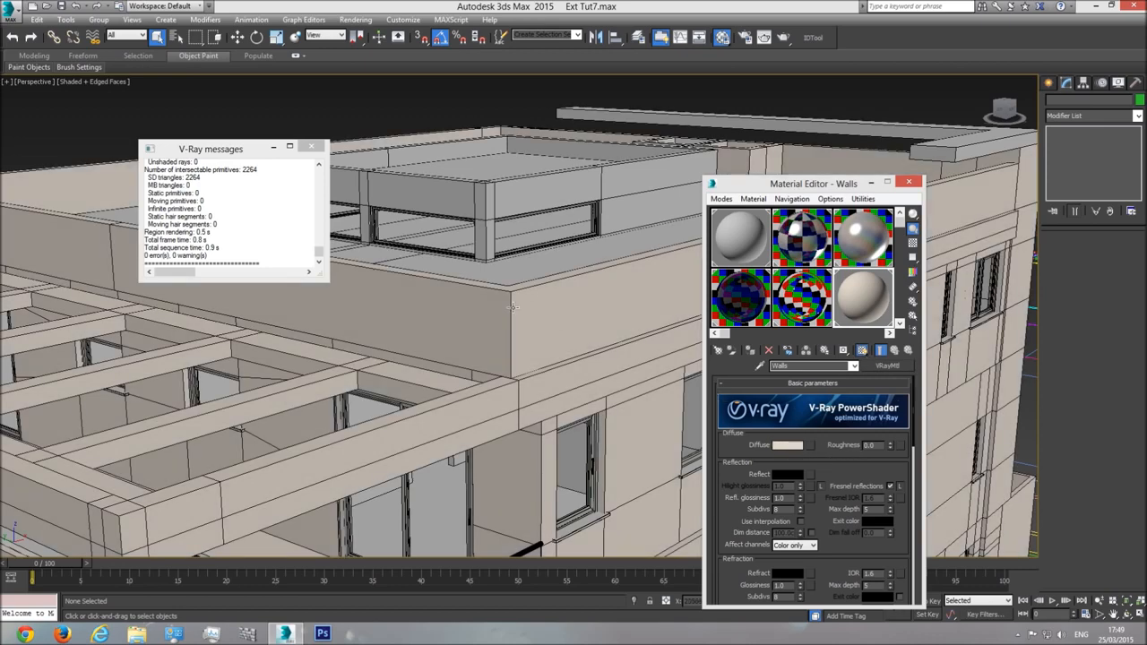
pyautogui.scroll(-5, 512, 307)
pyautogui.click(910, 182)
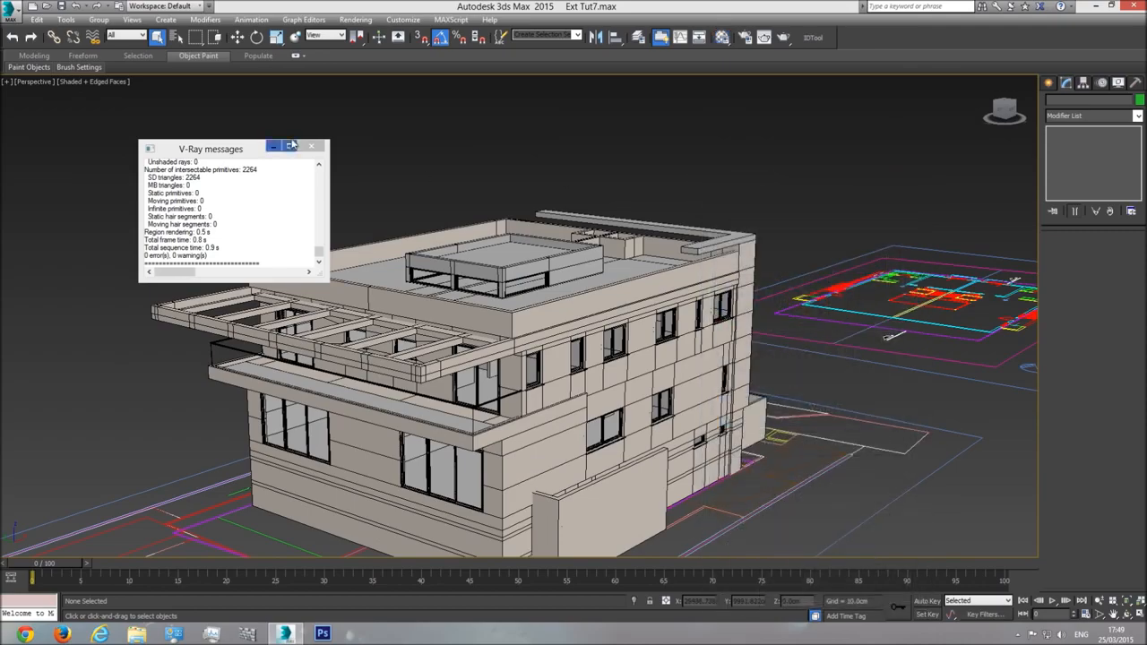
pyautogui.click(311, 146)
# Examine the house from several angles, including the balcony floor and roof, to check which surfaces carry the Walls material
pyautogui.keyDown('alt'); pyautogui.moveTo(484, 233); pyautogui.dragTo(531, 232, button='middle'); pyautogui.keyUp('alt')
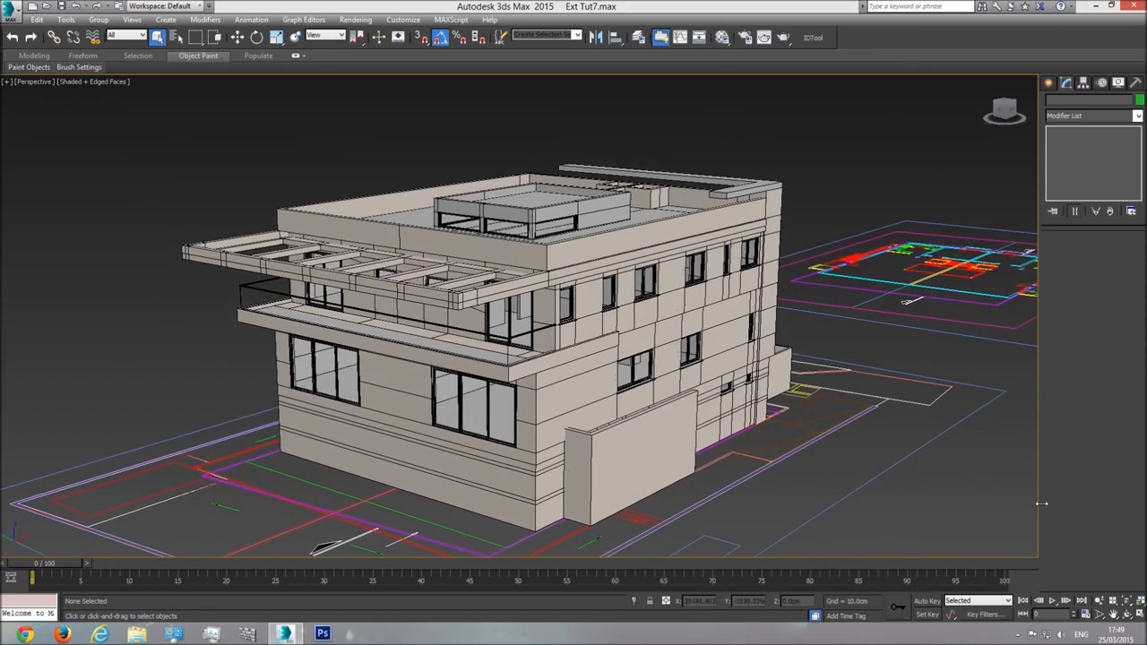
pyautogui.click(1126, 613)
pyautogui.moveTo(555, 318); pyautogui.dragTo(585, 326)
pyautogui.moveTo(550, 379); pyautogui.dragTo(421, 376)
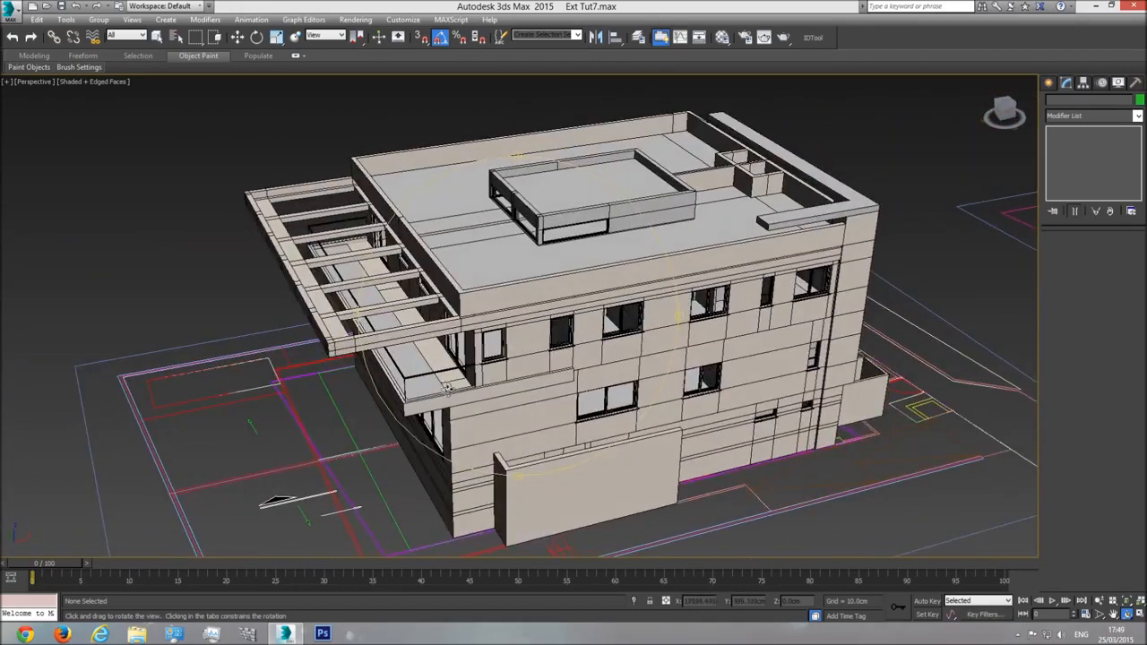
pyautogui.scroll(5, 421, 376)
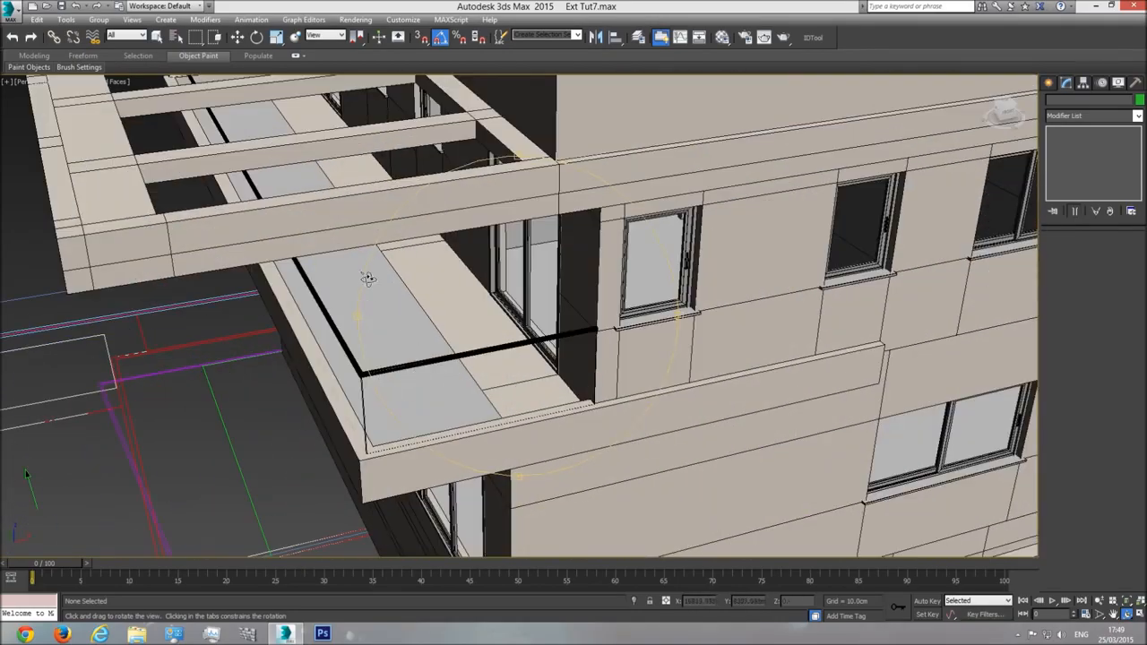
pyautogui.moveTo(458, 346); pyautogui.dragTo(475, 221, button='middle')
pyautogui.scroll(-5, 474, 221)
pyautogui.moveTo(474, 224); pyautogui.dragTo(514, 274)
pyautogui.moveTo(514, 274); pyautogui.dragTo(521, 297, button='middle')
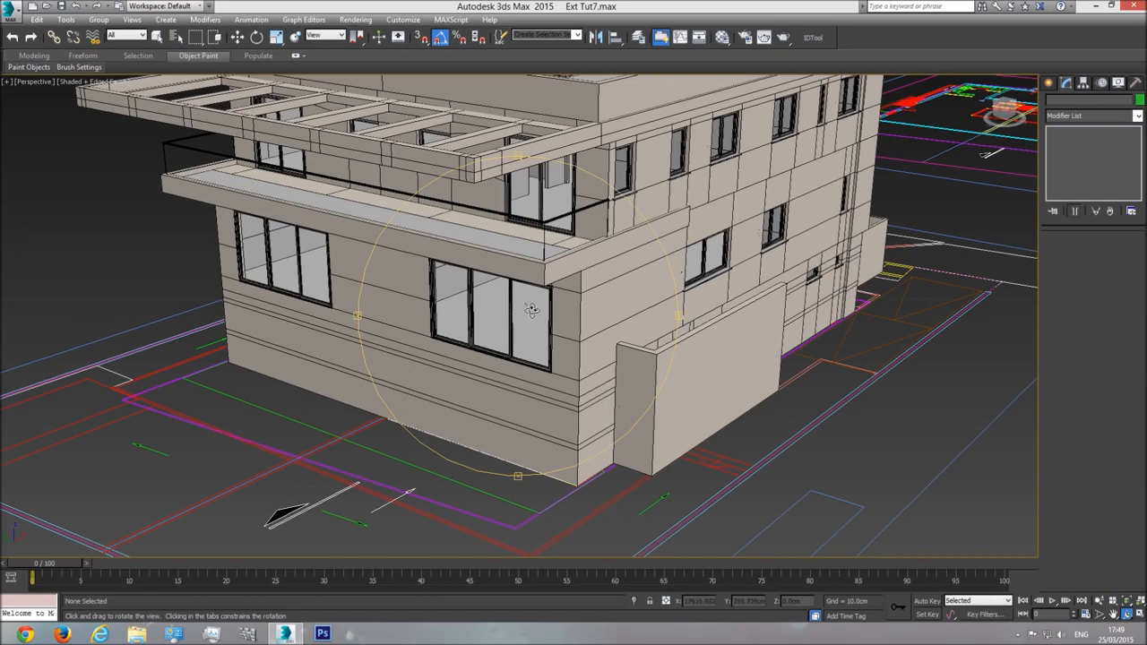
pyautogui.moveTo(534, 311); pyautogui.dragTo(485, 378)
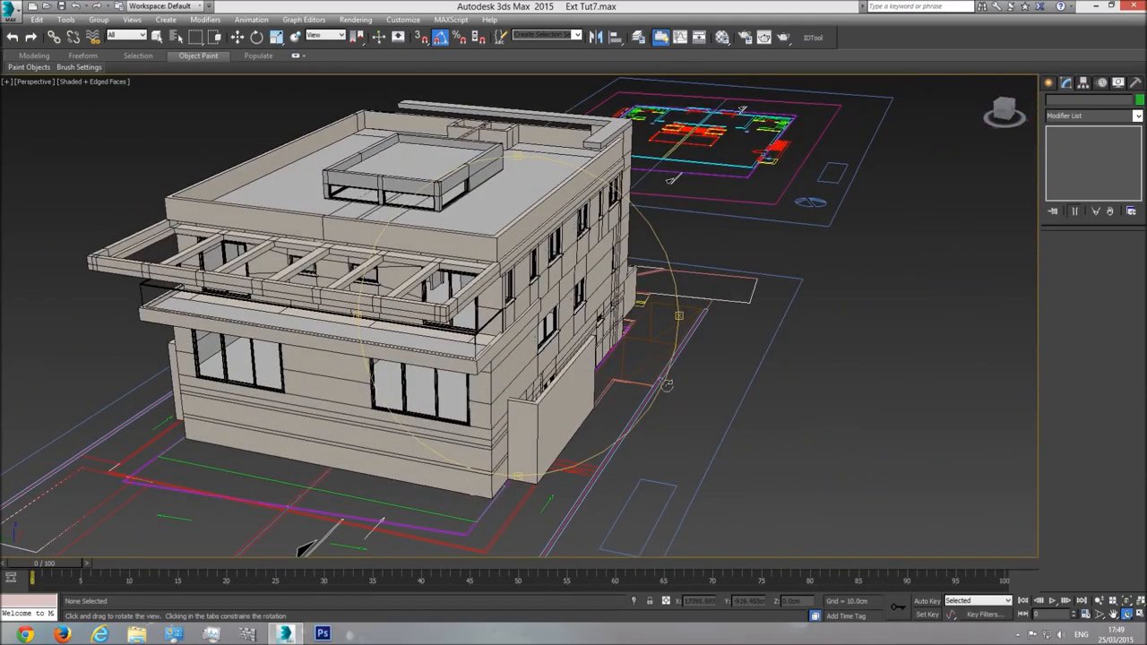
pyautogui.moveTo(484, 364); pyautogui.dragTo(470, 365)
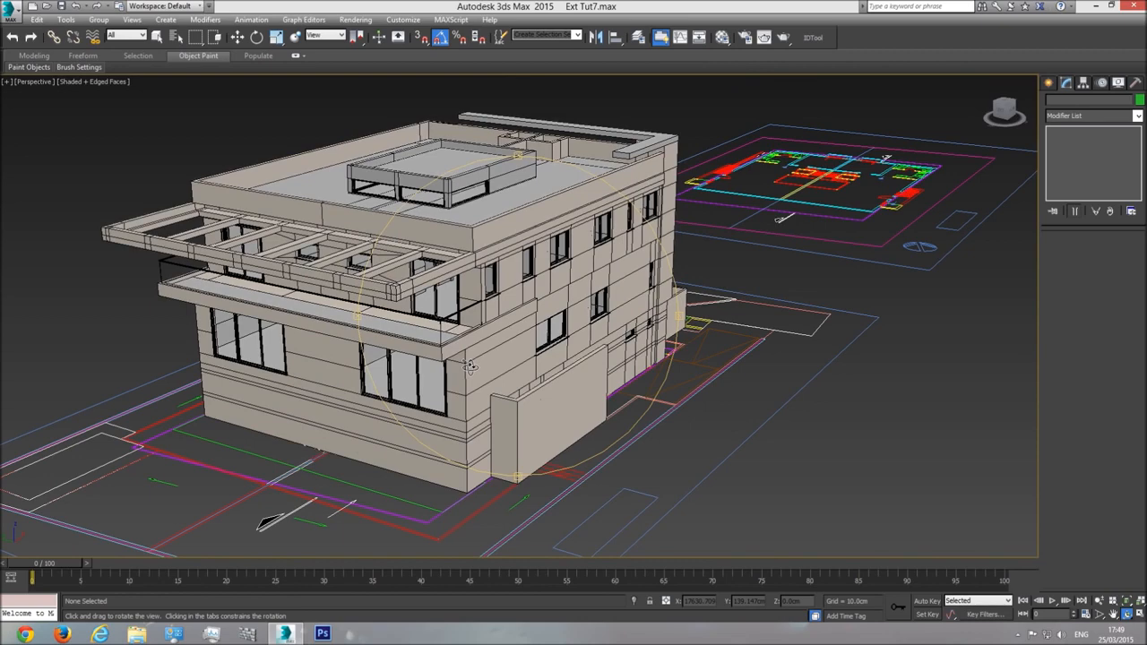